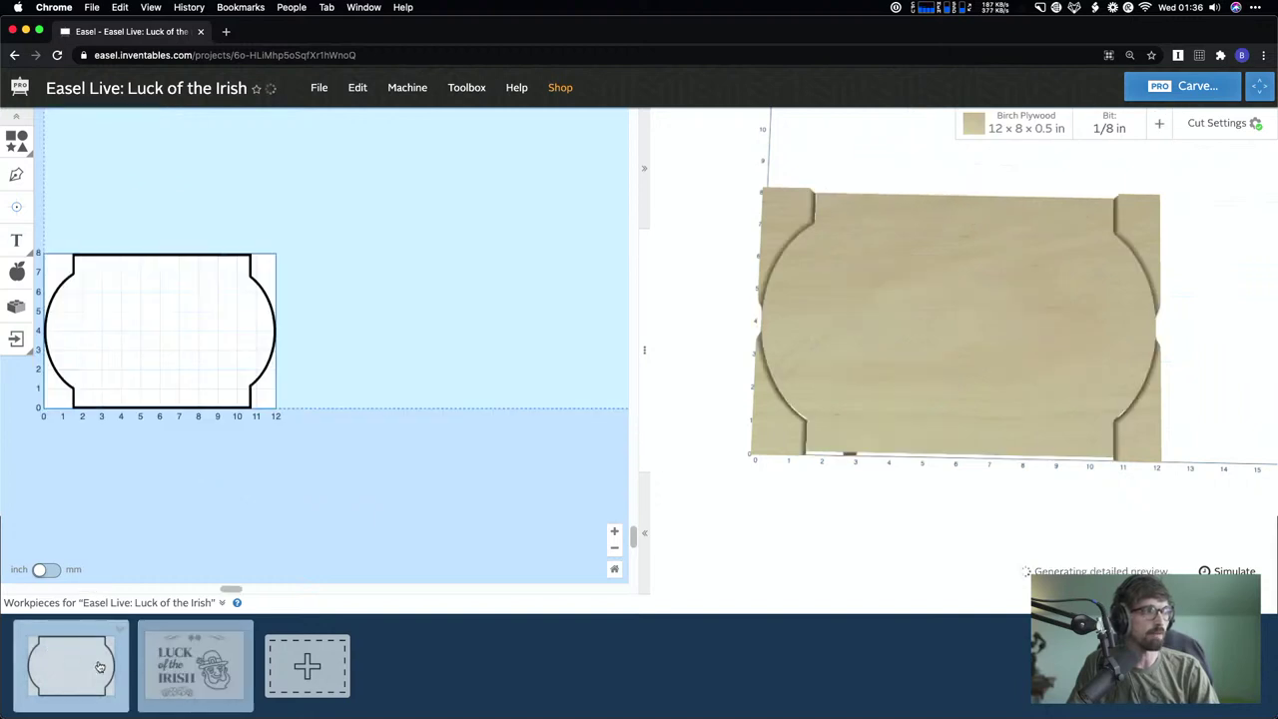
- Compare the sign outline workpiece with the Luck of the Irish artwork workpiece, ending on the artwork
click(170, 682)
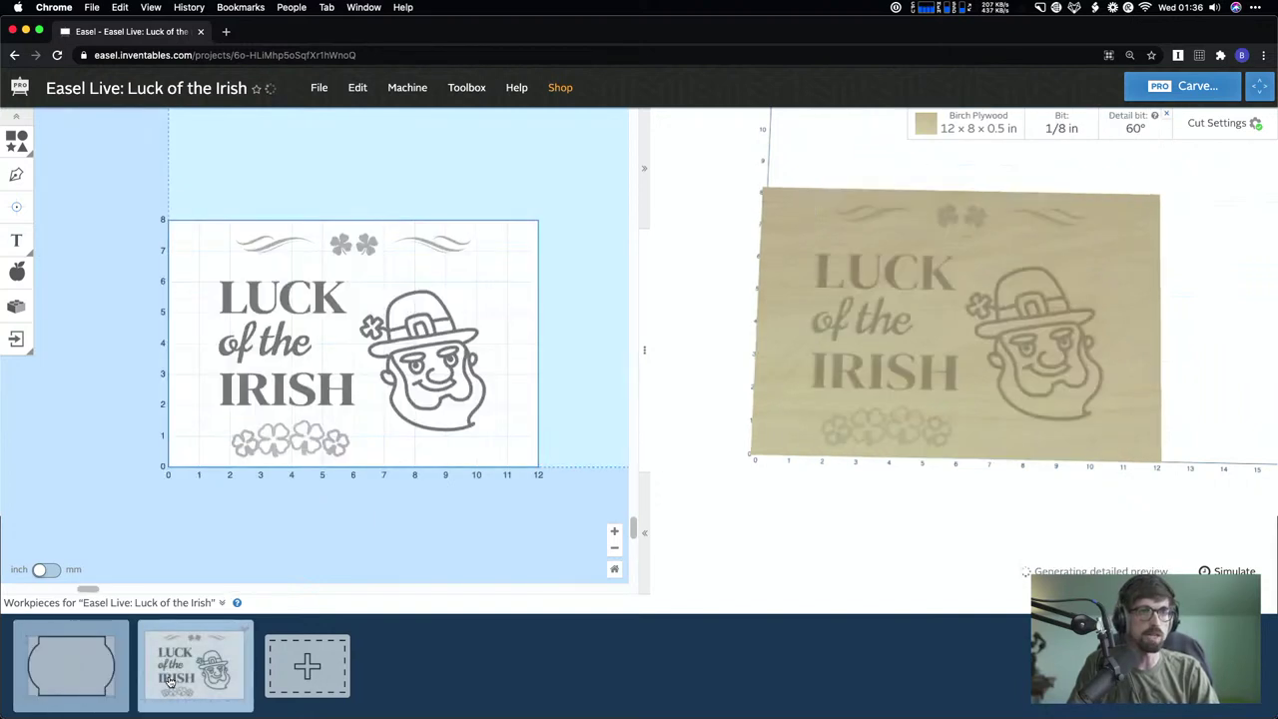
click(71, 676)
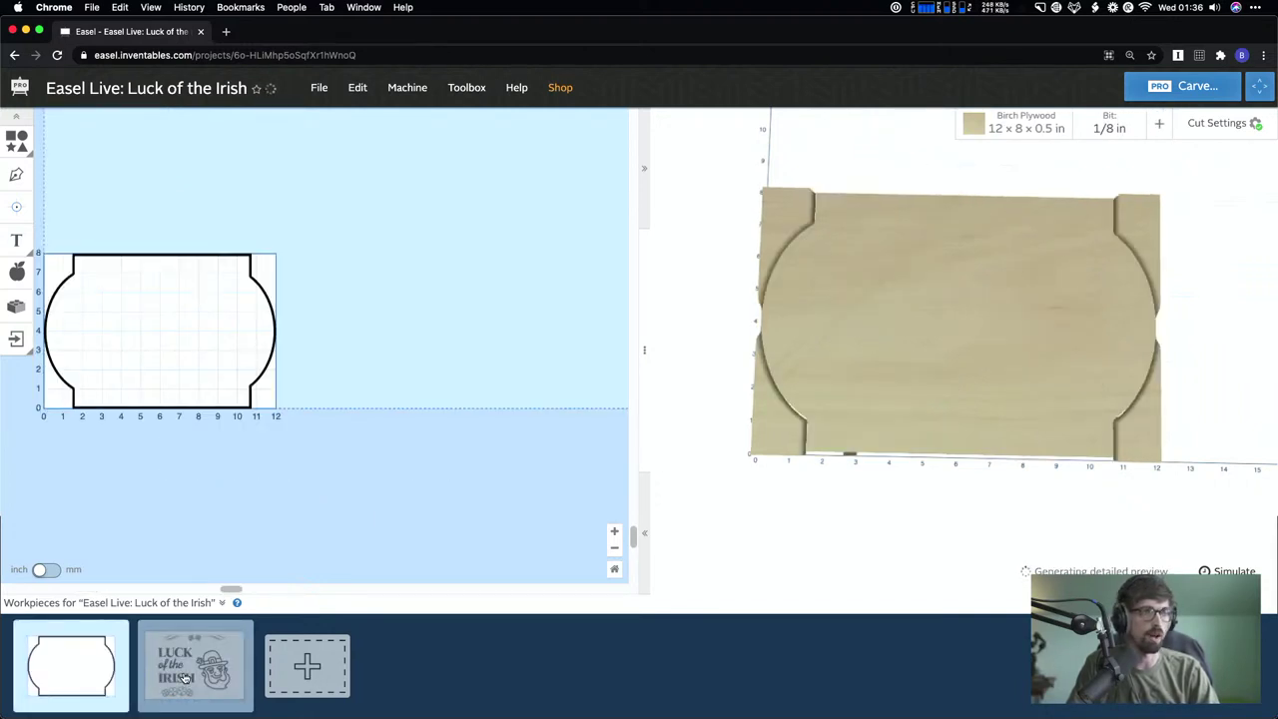
click(184, 679)
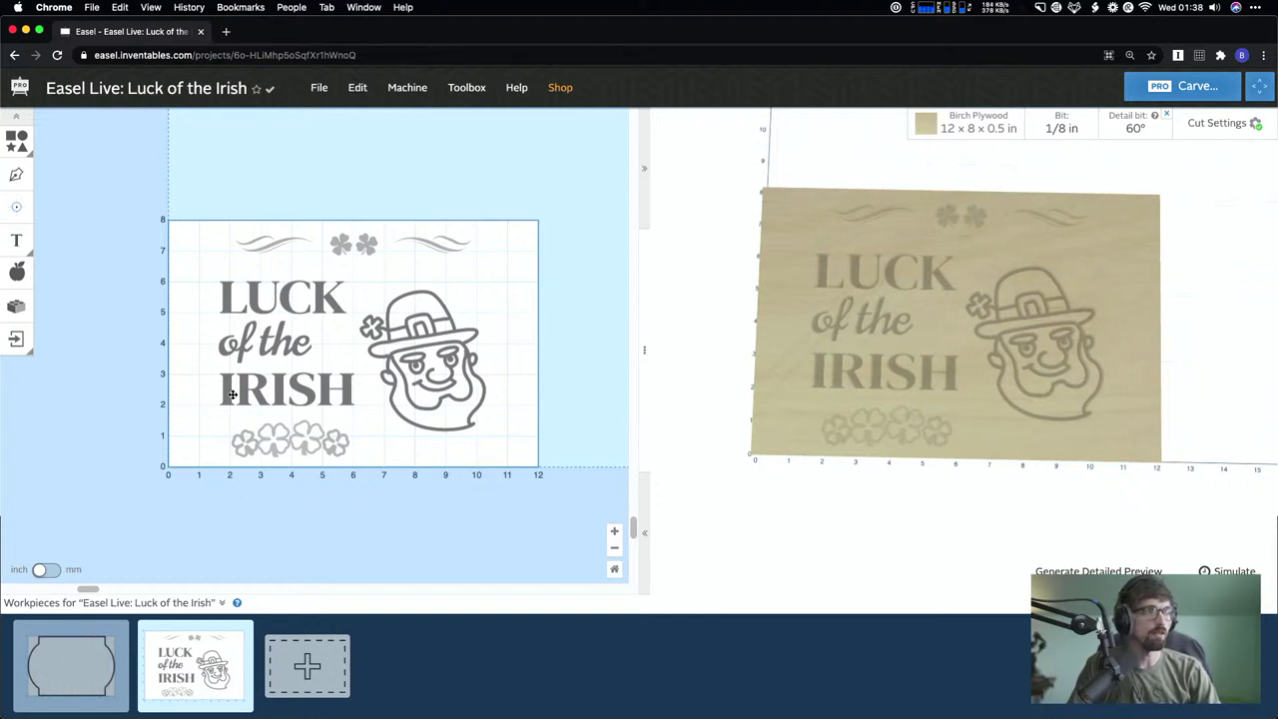
click(433, 335)
click(307, 253)
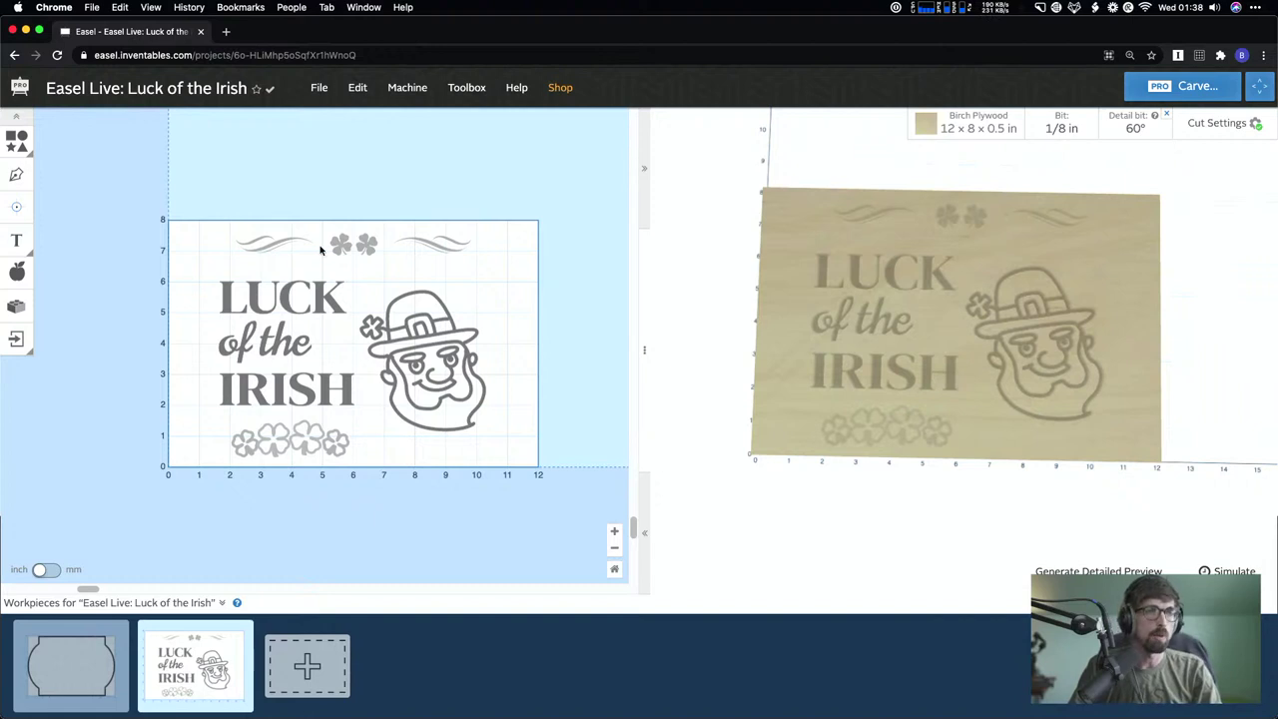
- Search Google in a new browser tab for CNC wooden signs and look through the results
click(225, 33)
text(cnc)
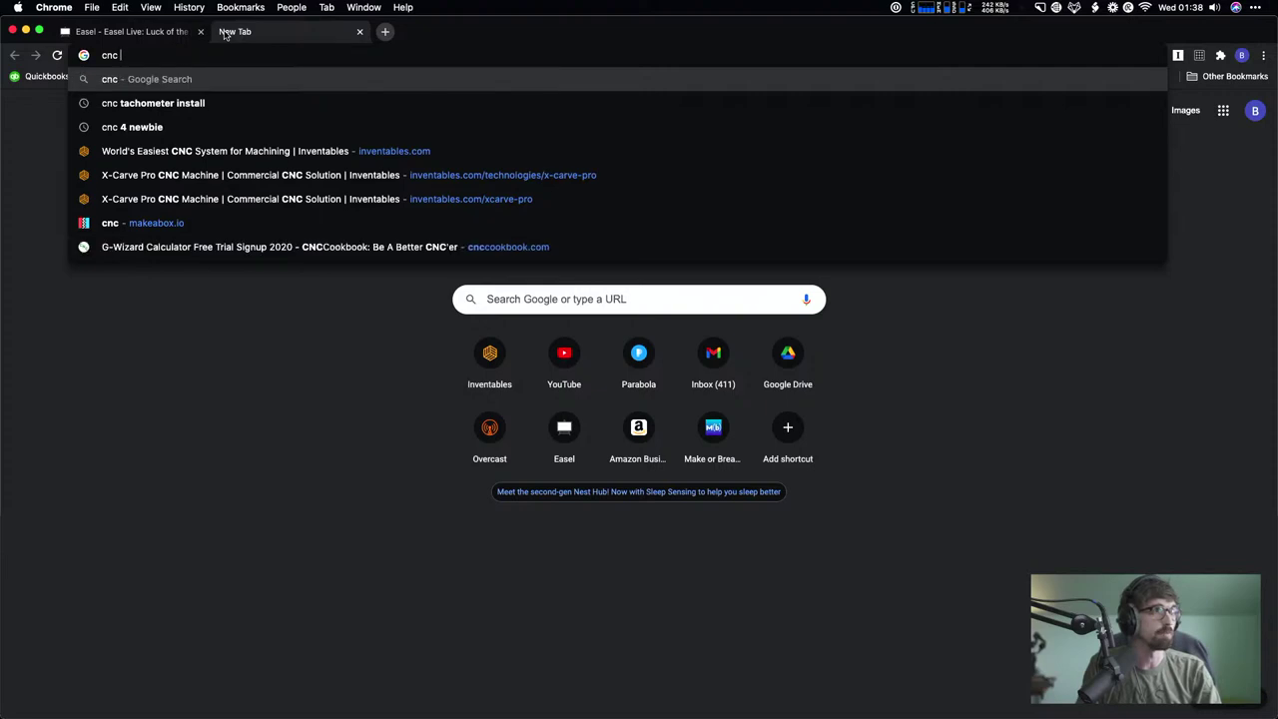
text( woodne signs)
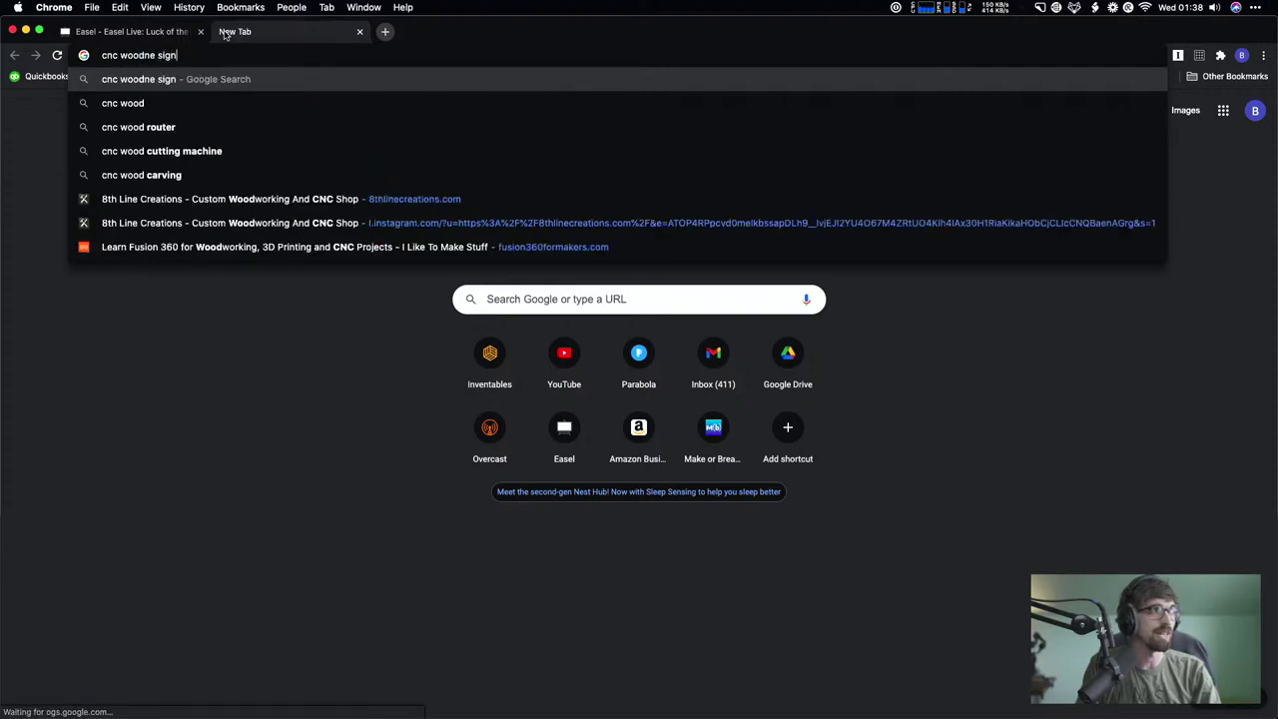
key(Return)
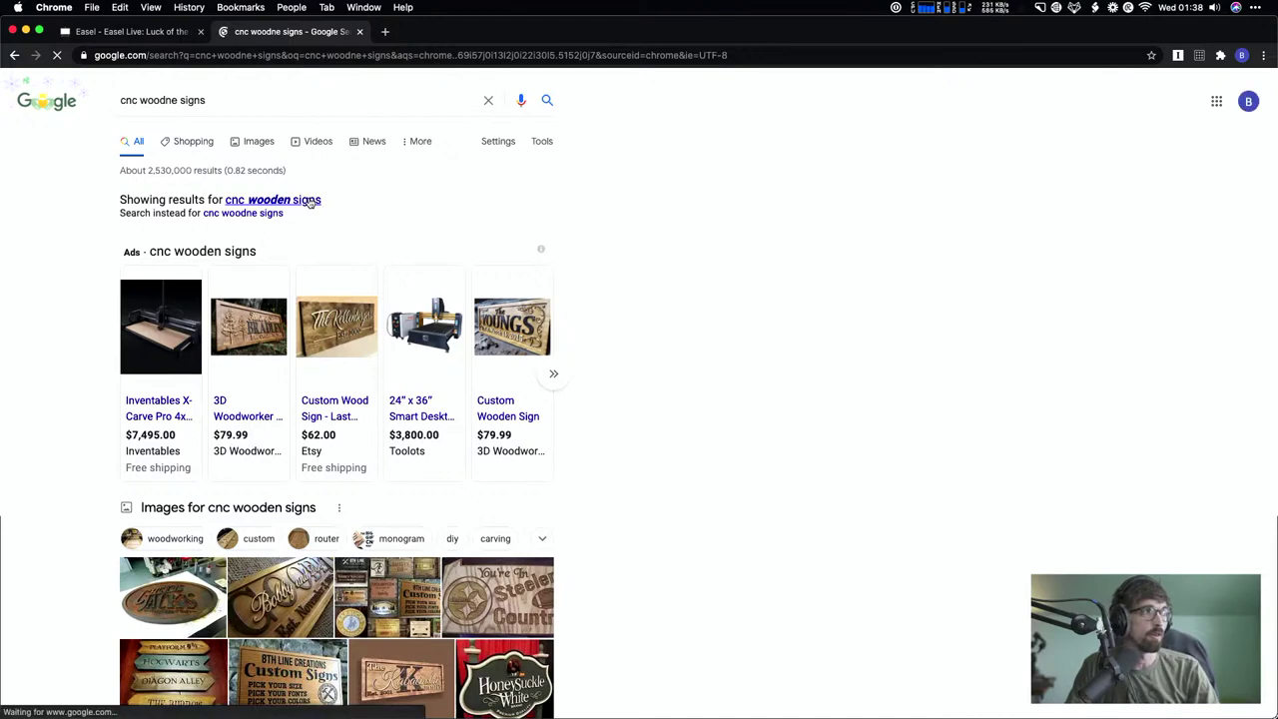
scroll(386, 394, down, 5)
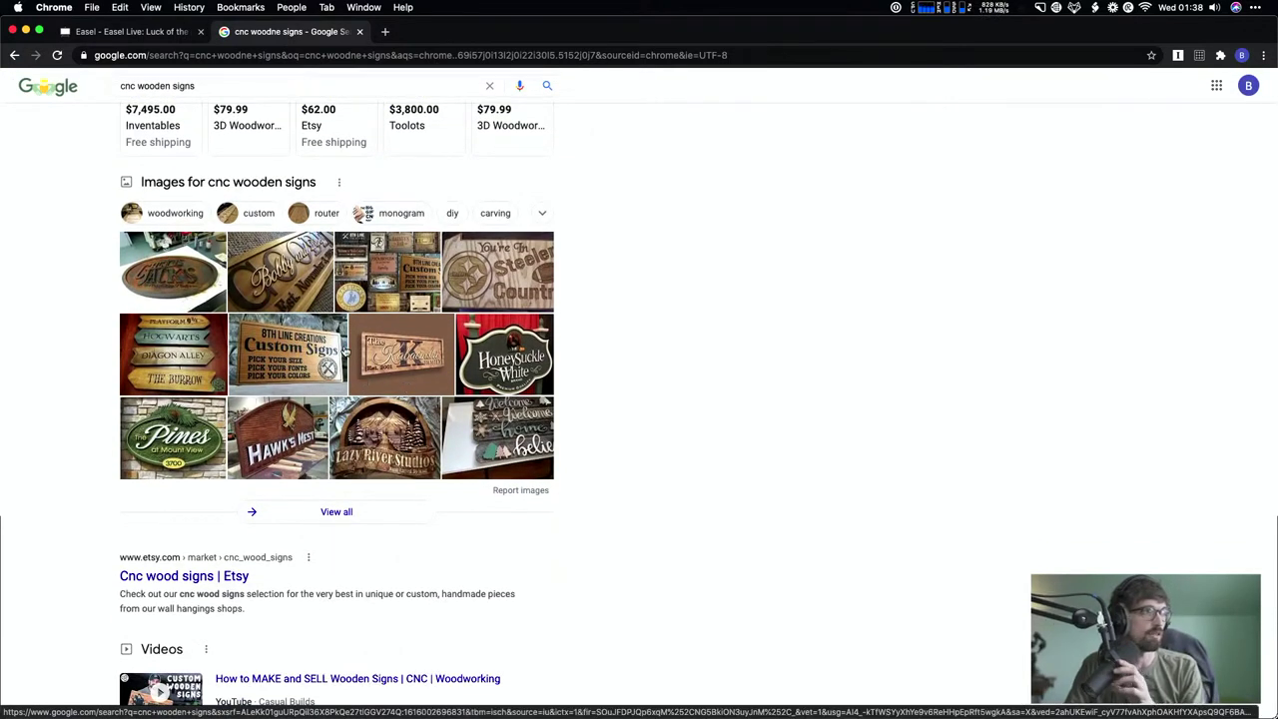
scroll(363, 379, up, 4)
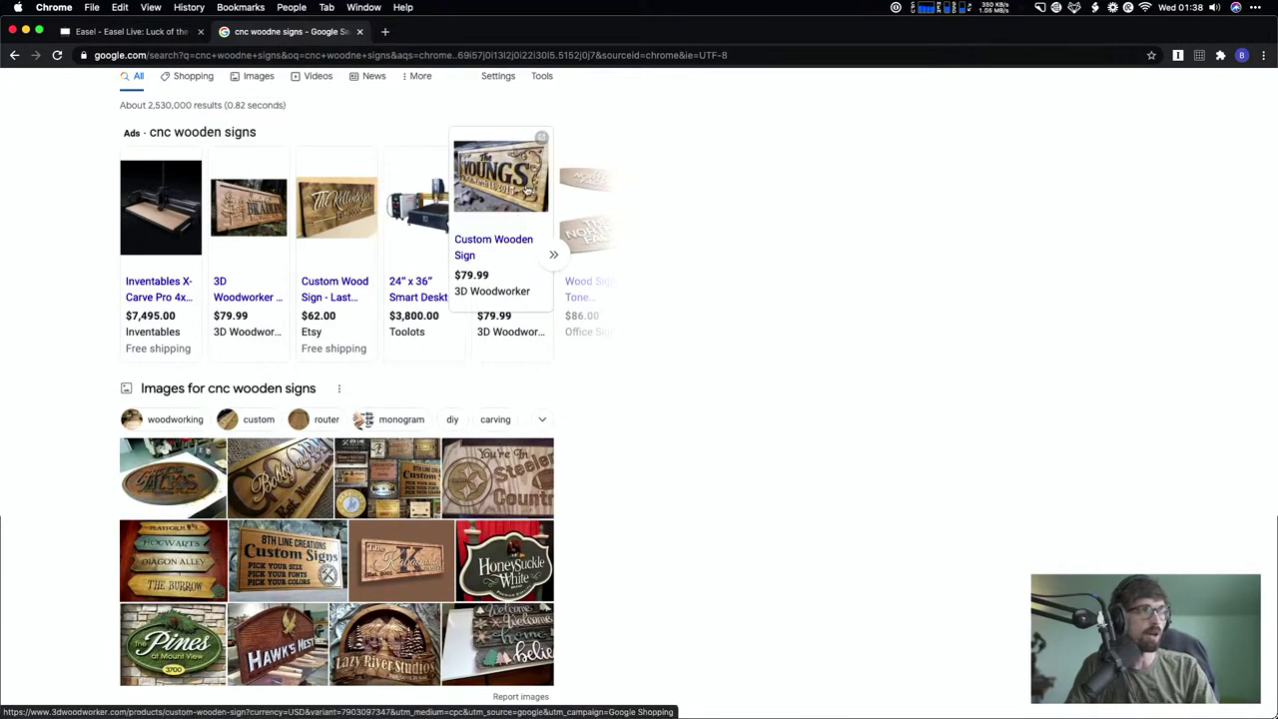
scroll(434, 453, down, 5)
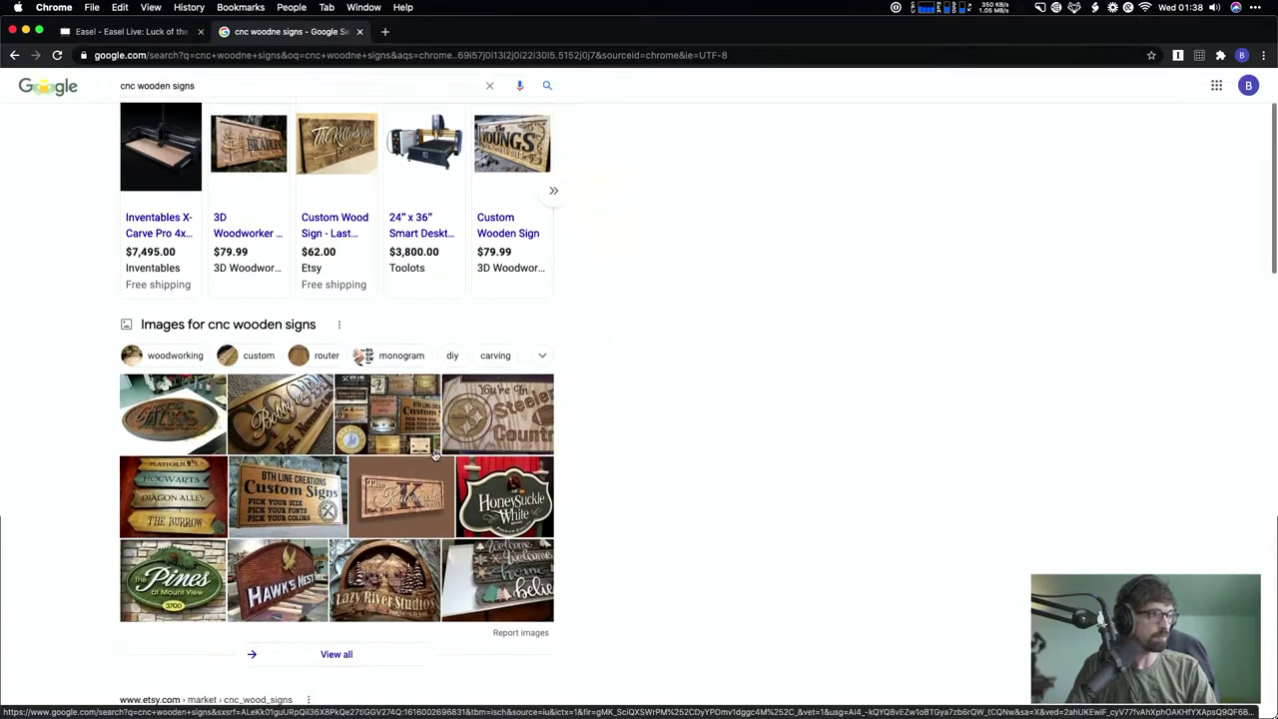
- Browse the full image results for CNC wooden signs, return to the Easel project and close the search tab
click(336, 438)
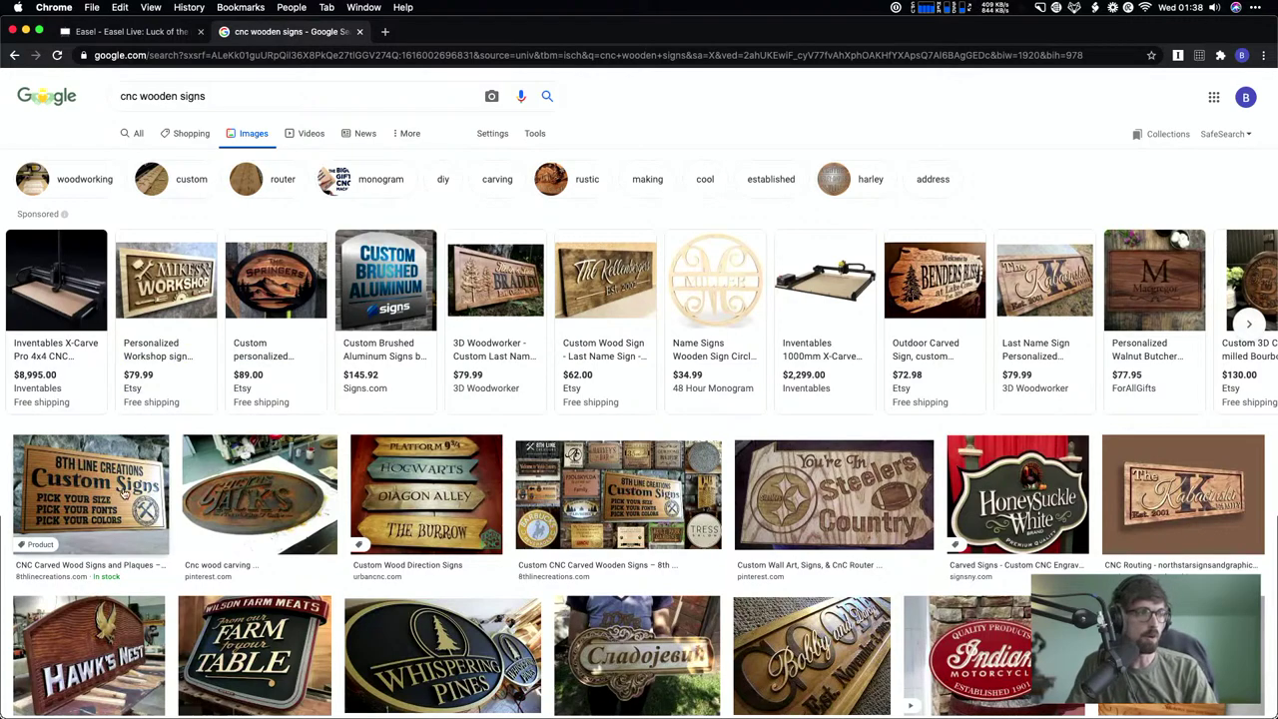
scroll(426, 486, down, 5)
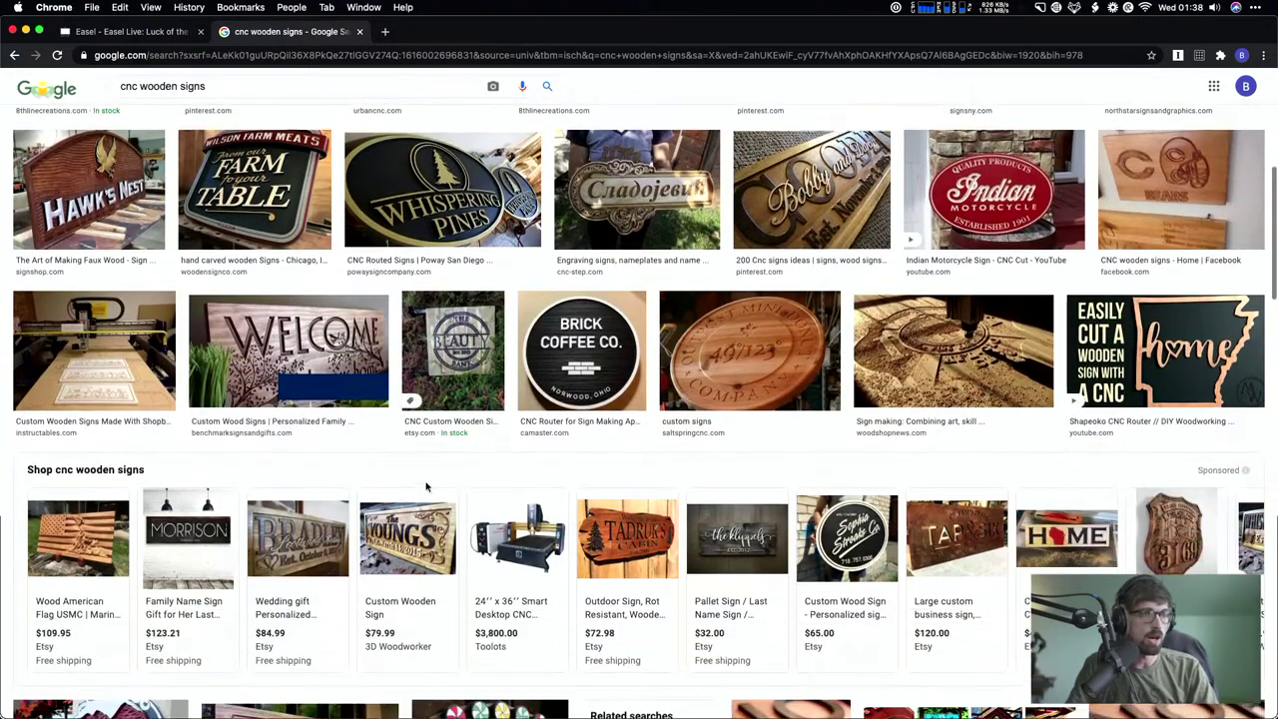
scroll(427, 486, up, 5)
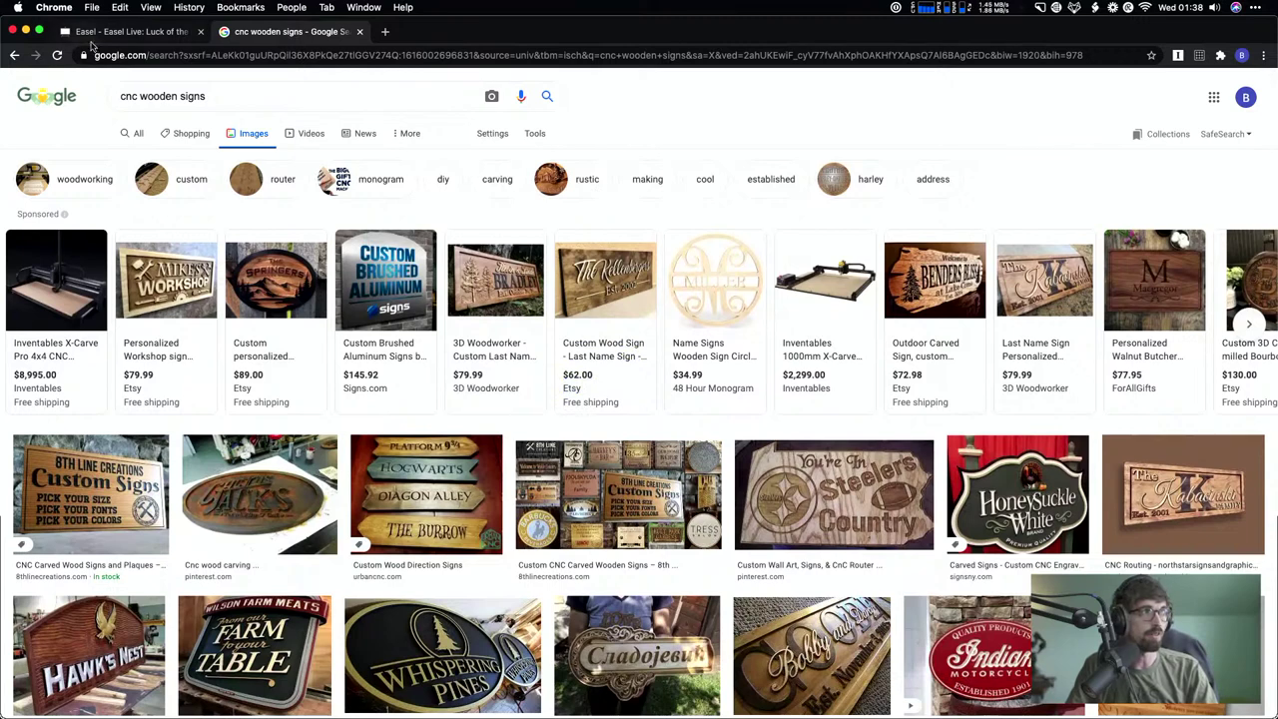
click(119, 36)
click(362, 32)
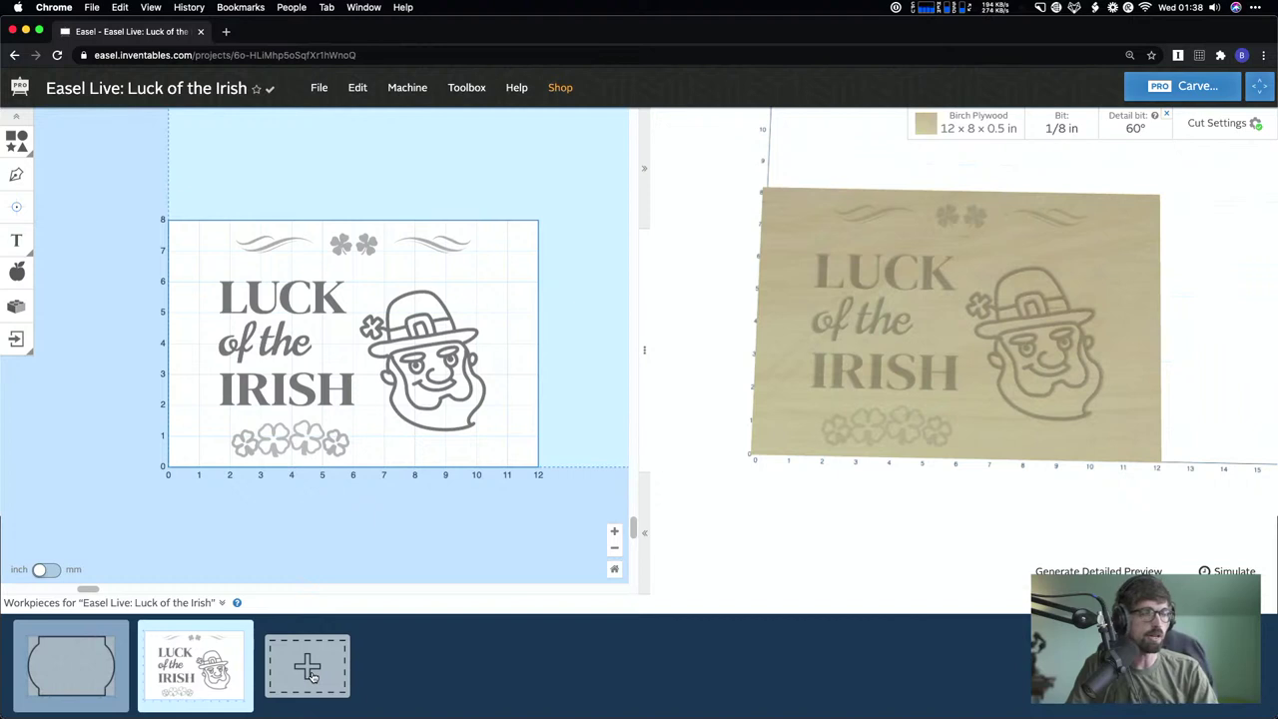
- Collapse and re-expand the workpiece list, and switch the project units to millimetres and back to inches
click(221, 603)
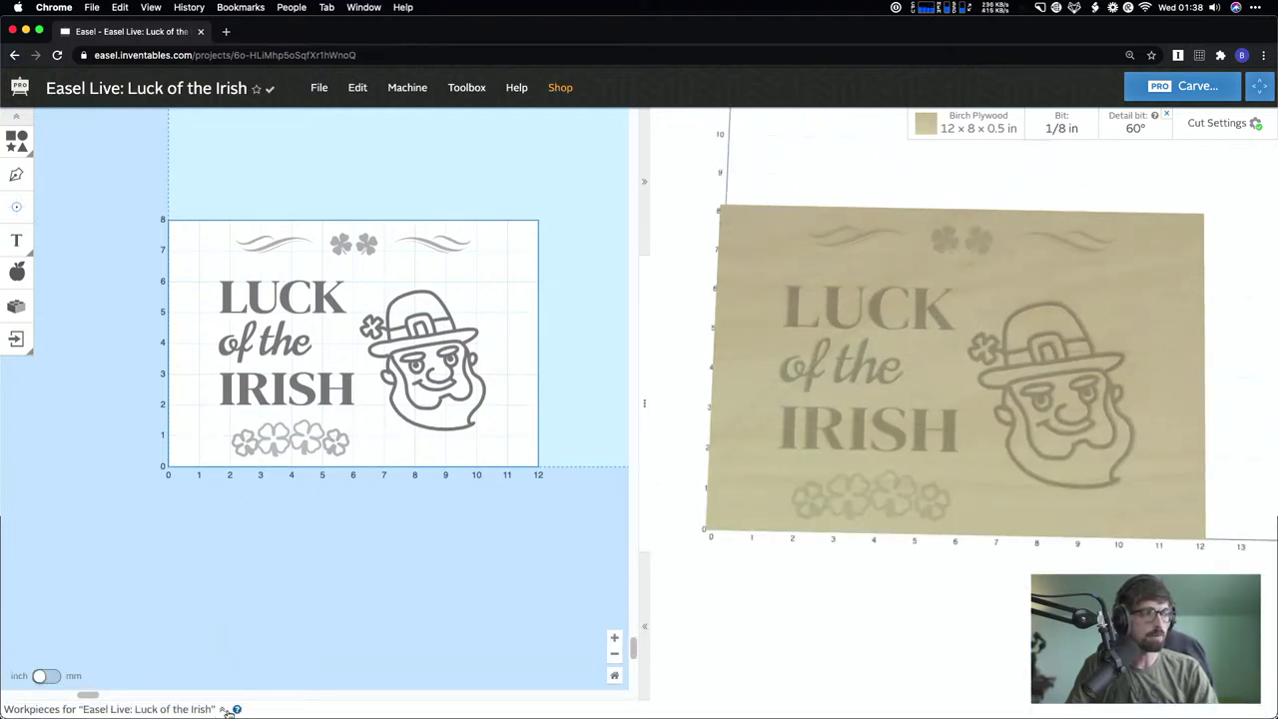
click(223, 709)
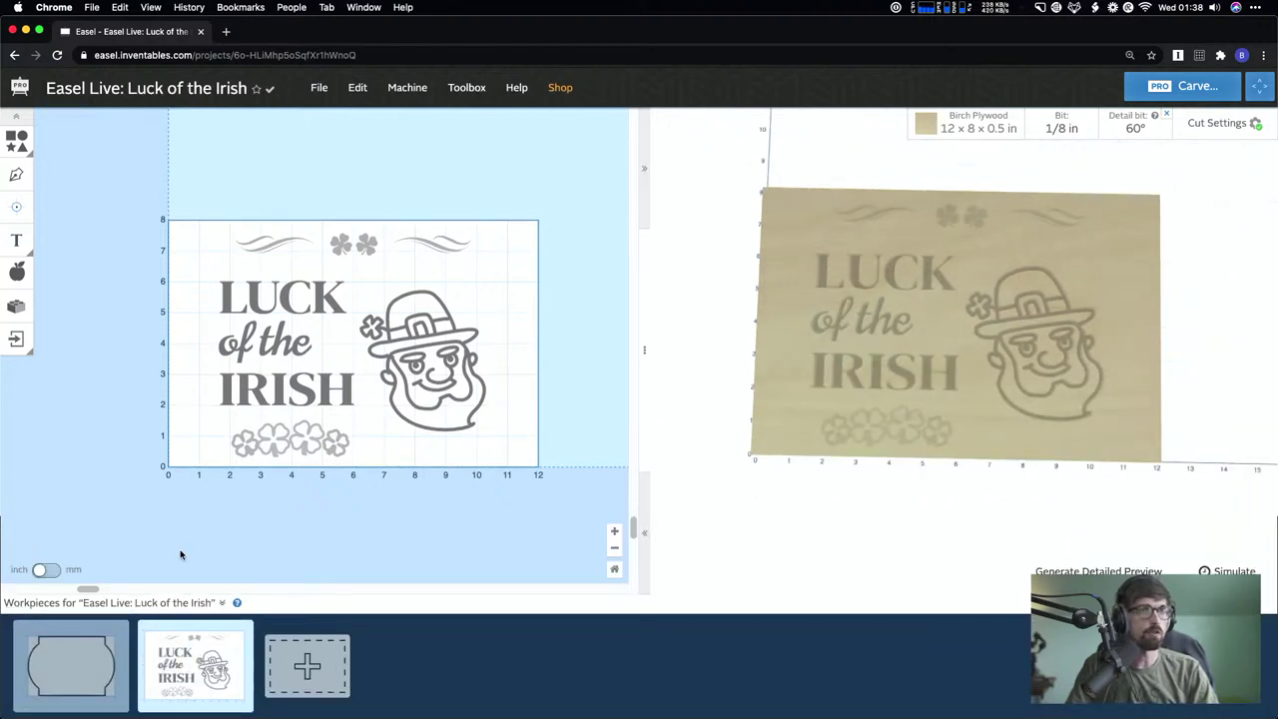
click(44, 570)
scroll(366, 545, up, 3)
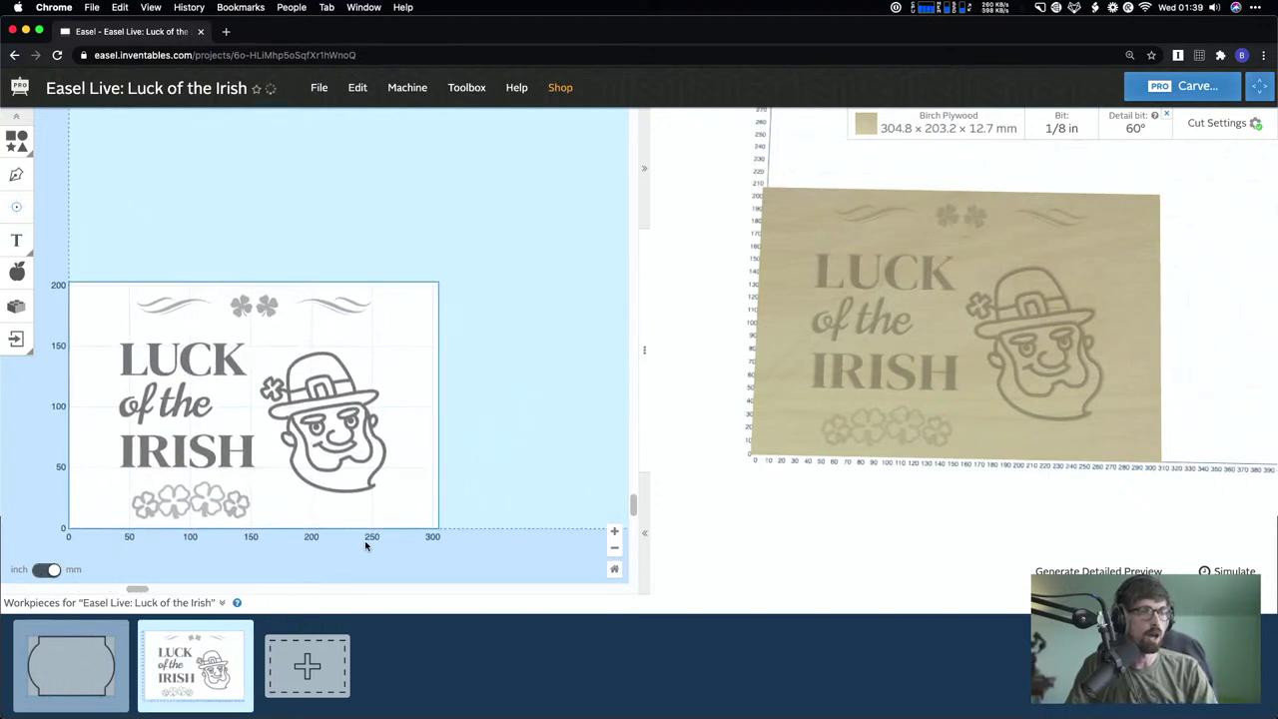
scroll(365, 545, left, 2)
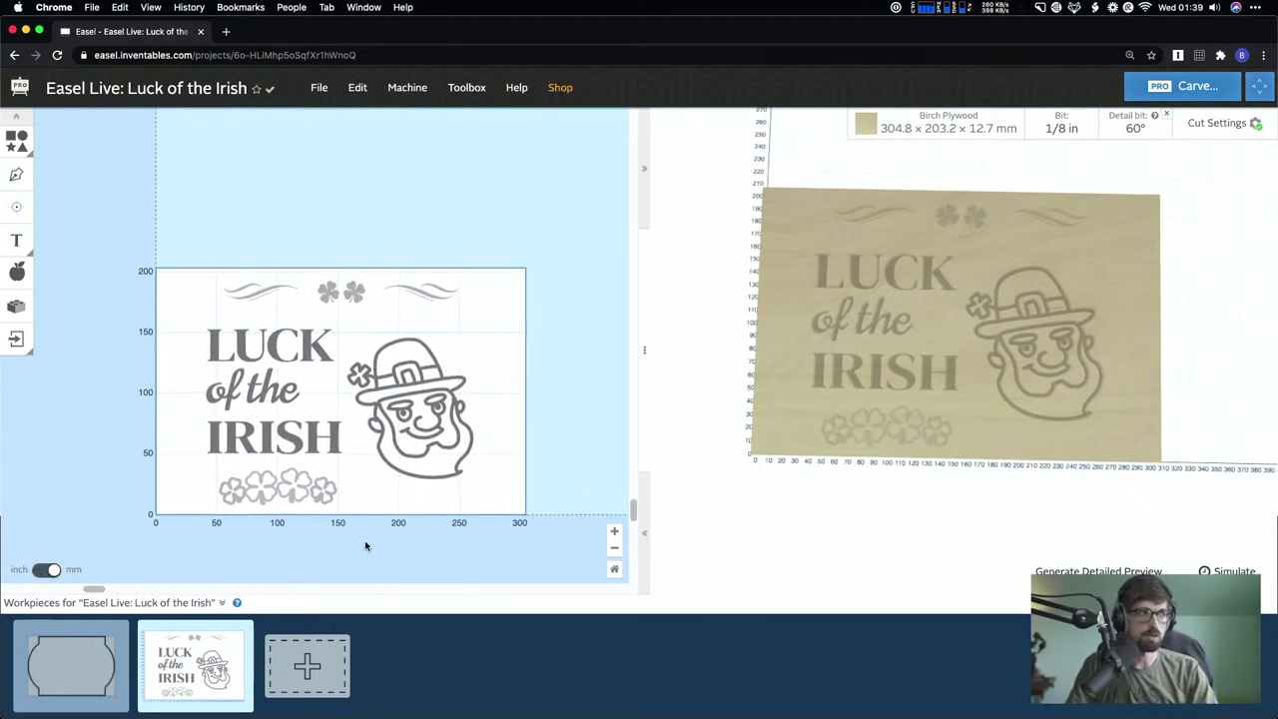
click(44, 570)
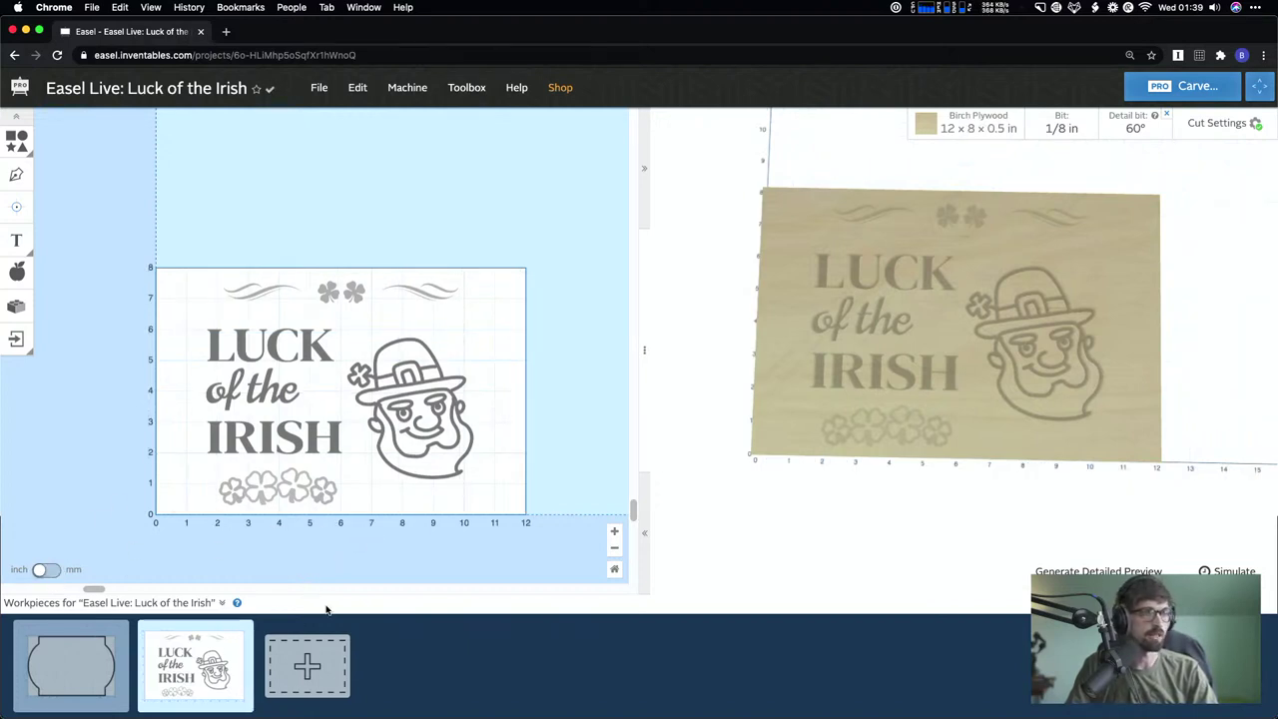
- Add a third, blank workpiece to the project and return to the sign outline workpiece to view its 3D preview
click(305, 665)
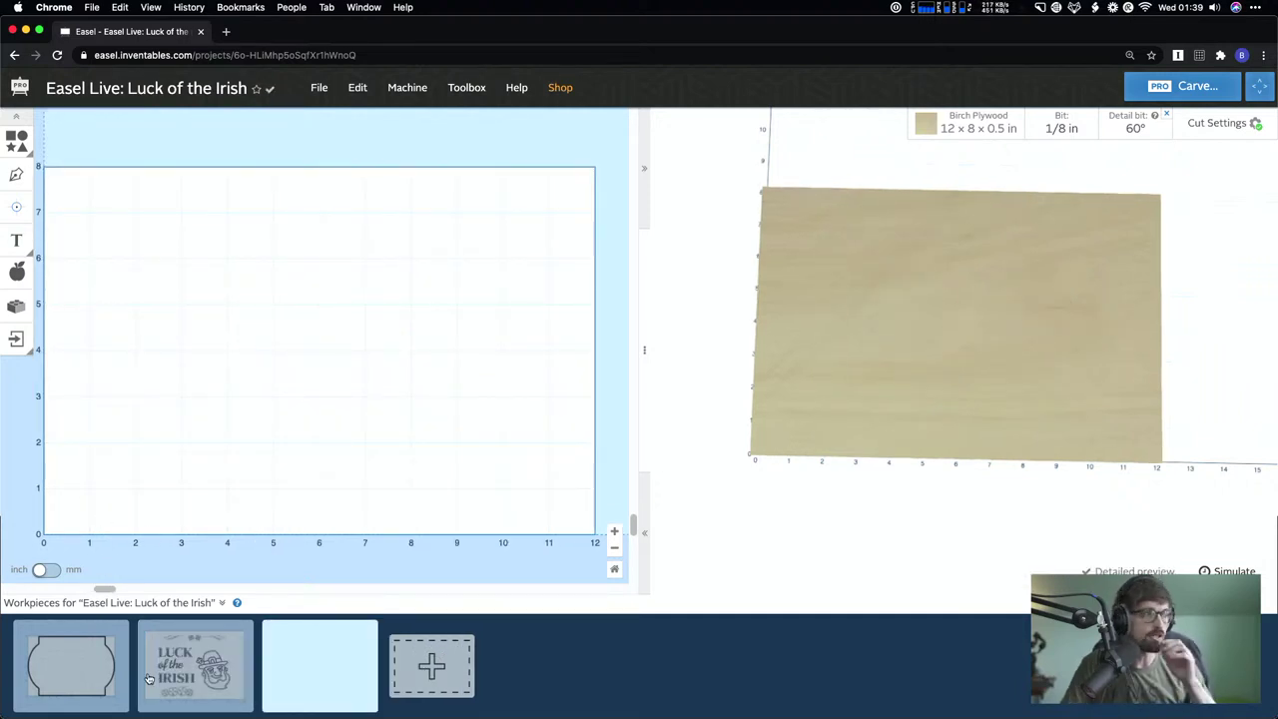
click(198, 684)
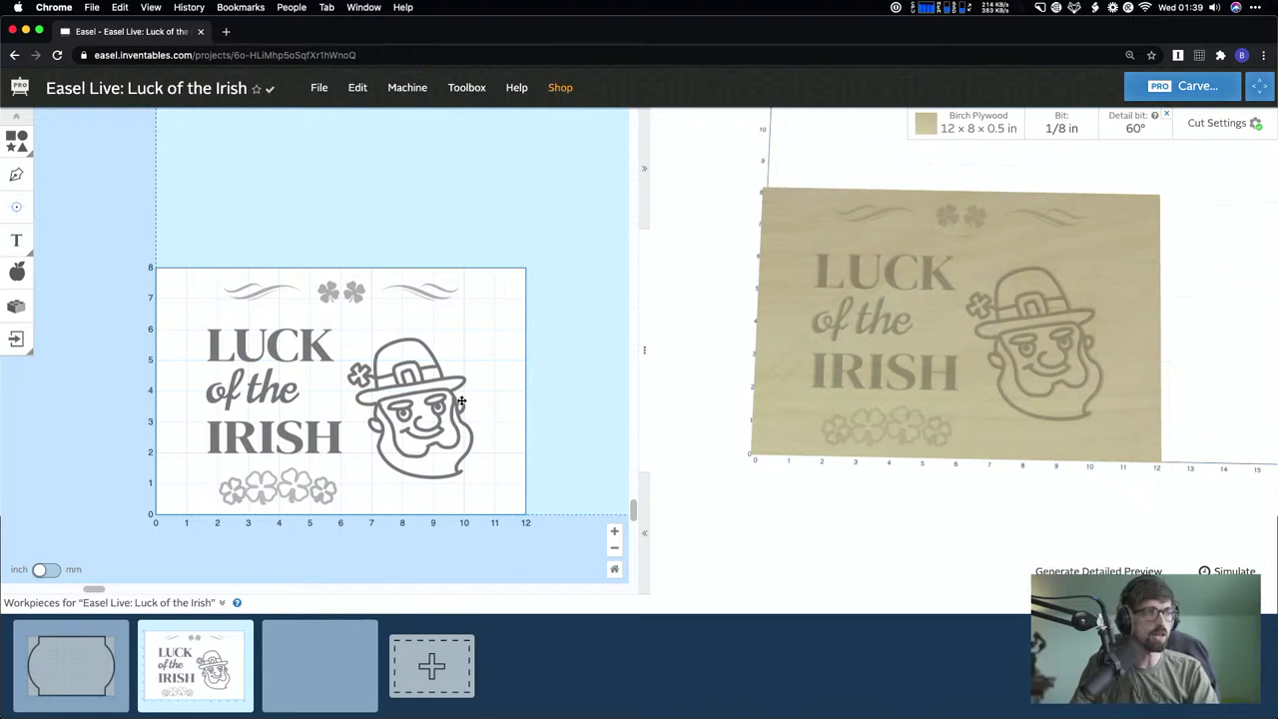
click(125, 668)
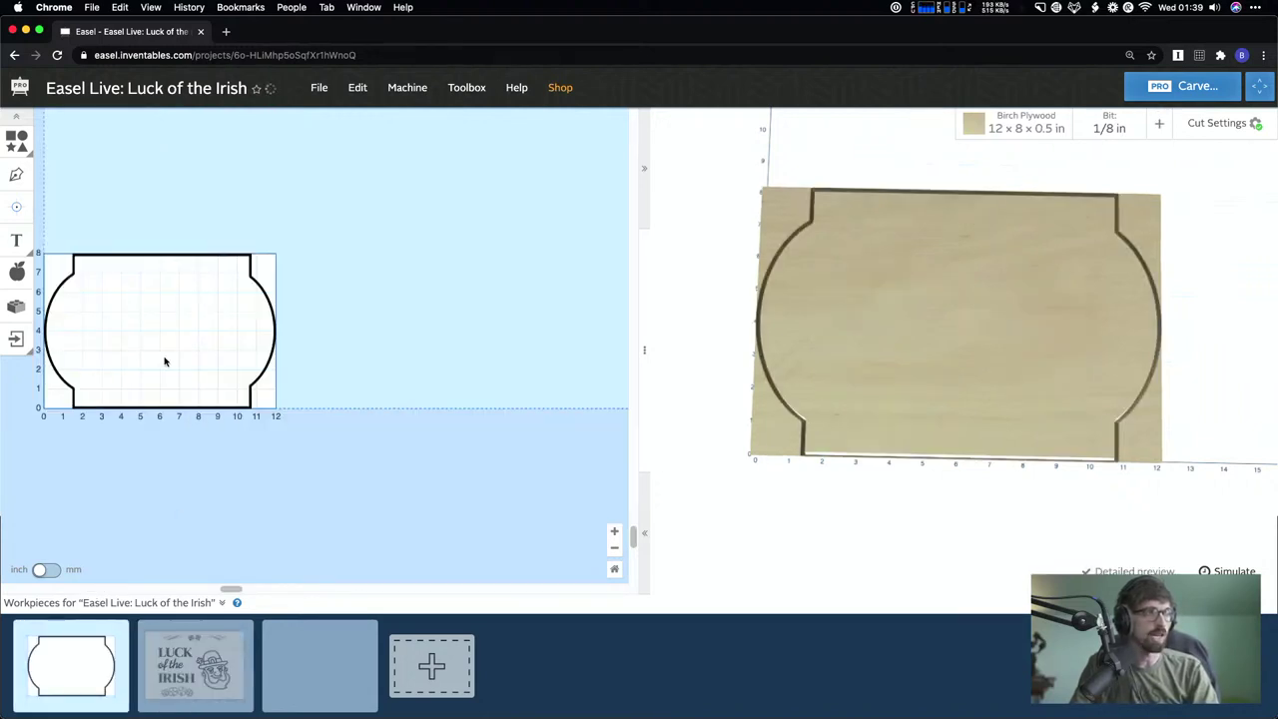
drag(818, 330, 857, 310)
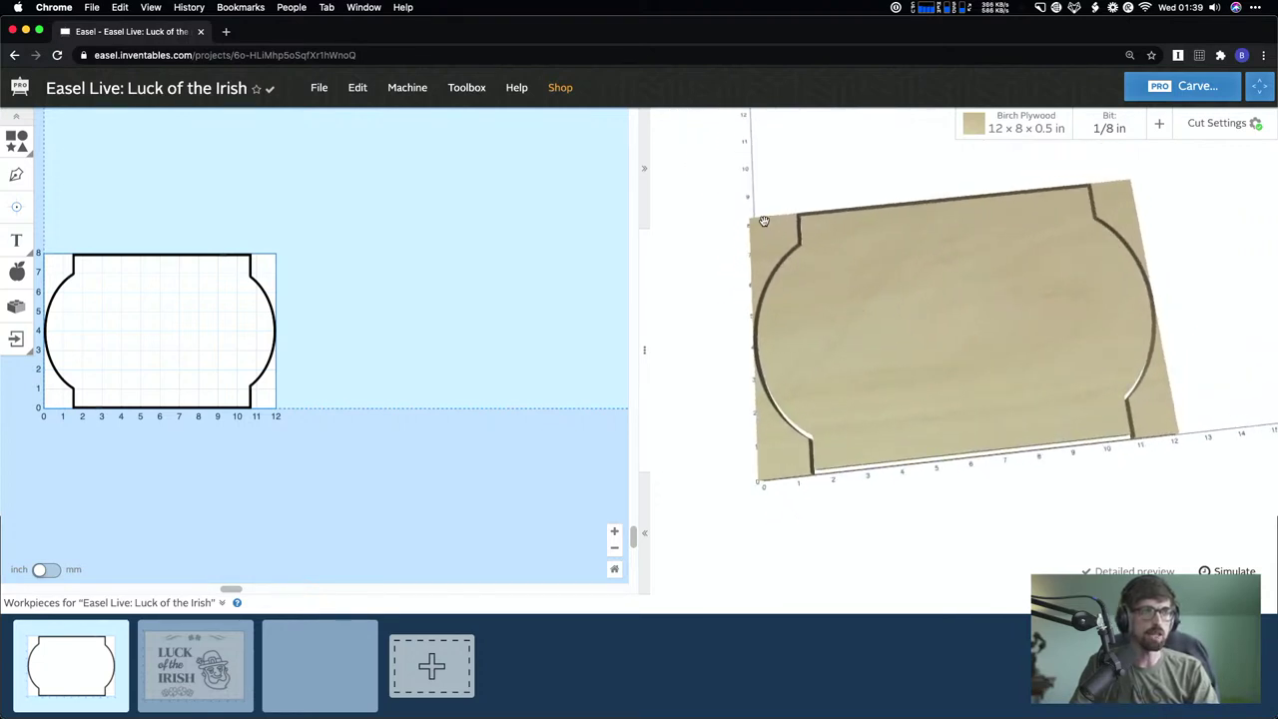
- Examine the carved lettering and leprechaun up close in the 3D preview and compare them with the outline workpiece
click(155, 683)
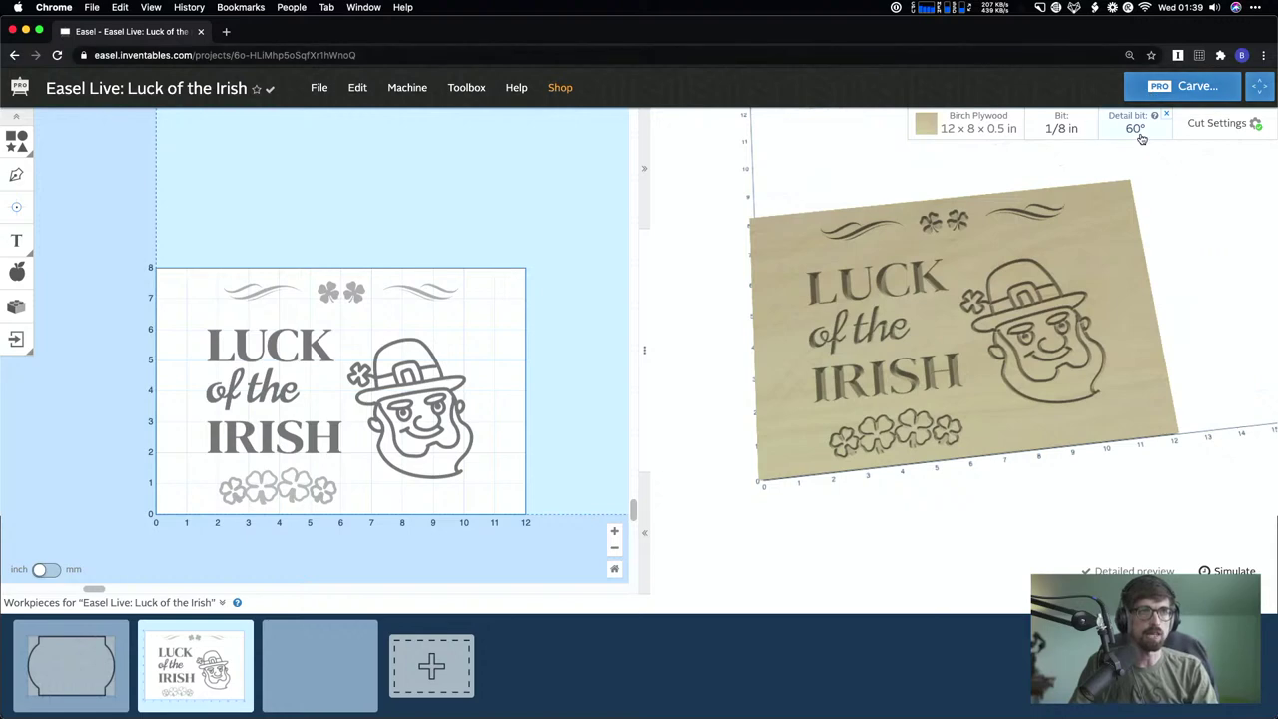
drag(958, 353, 1032, 387)
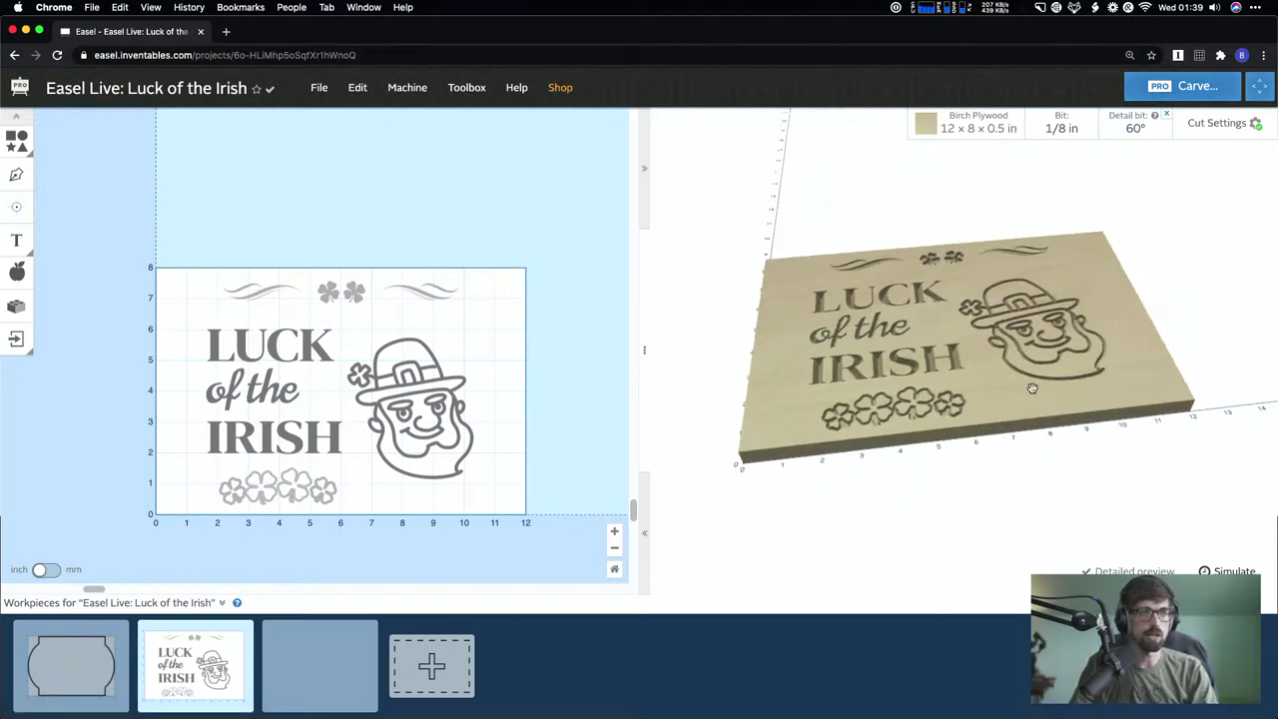
scroll(1032, 387, up, 3)
scroll(1032, 387, up, 5)
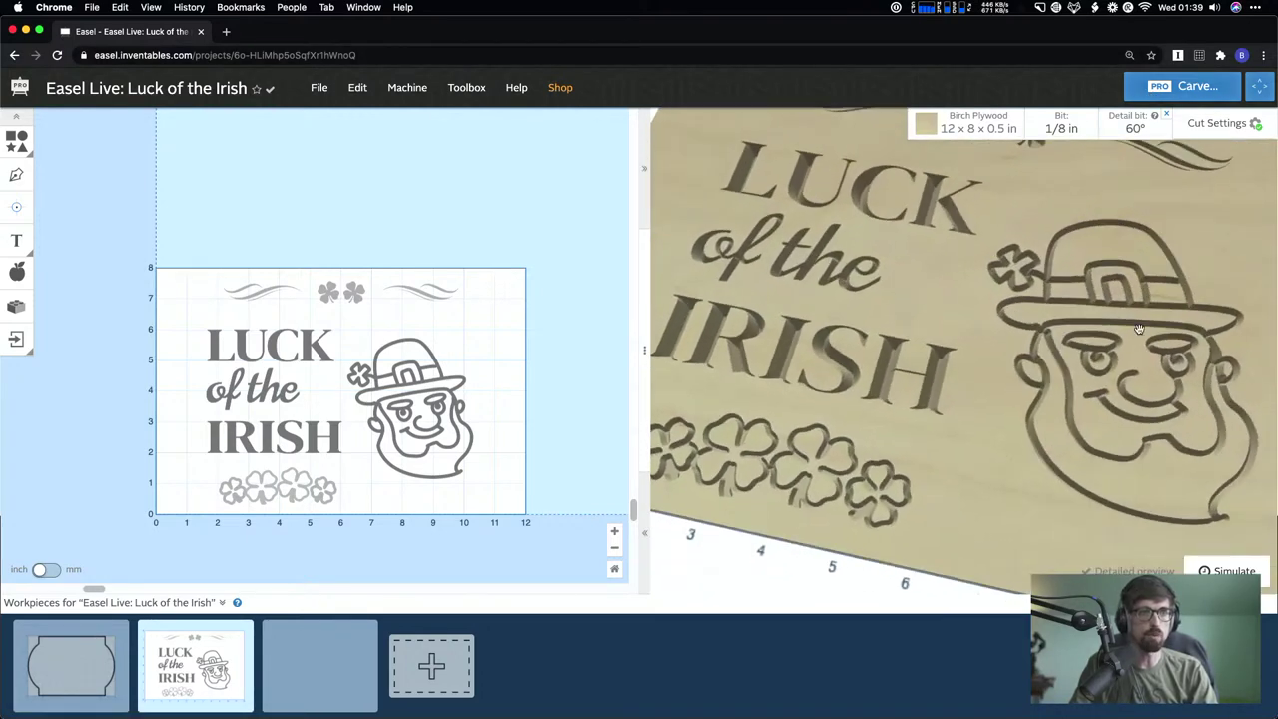
scroll(1078, 330, down, 4)
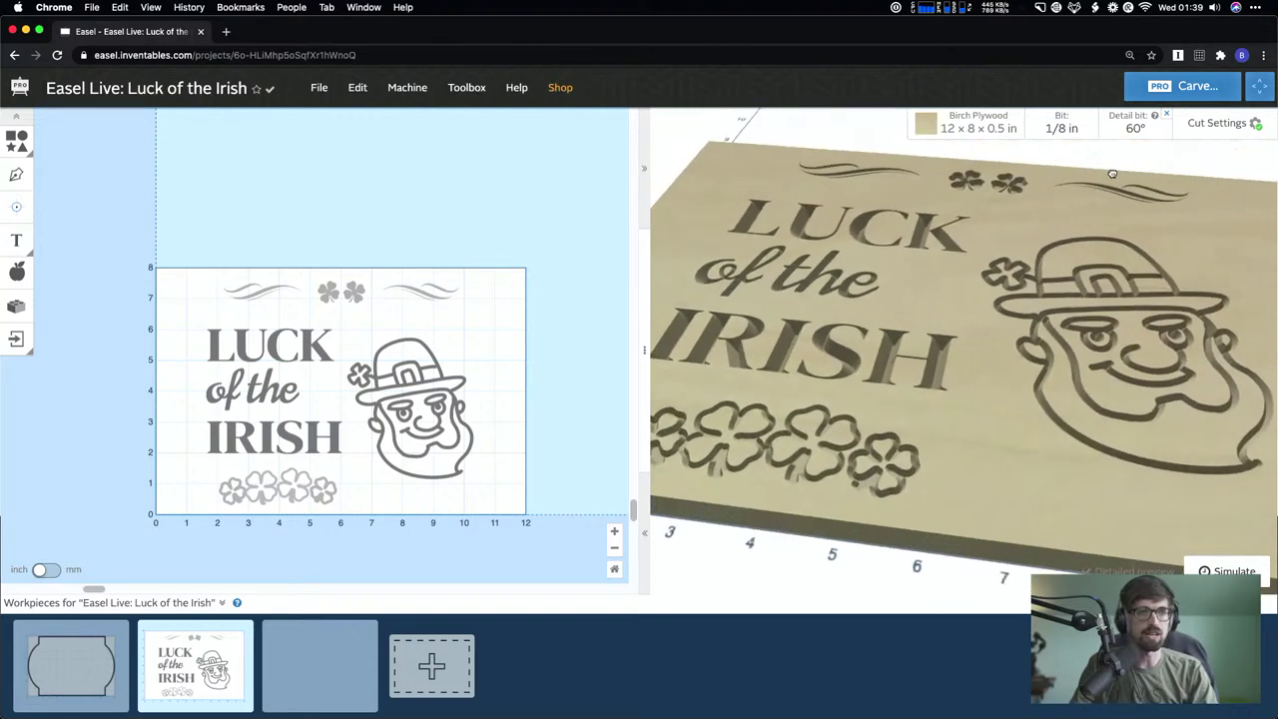
scroll(1040, 428, down, 4)
scroll(983, 445, up, 2)
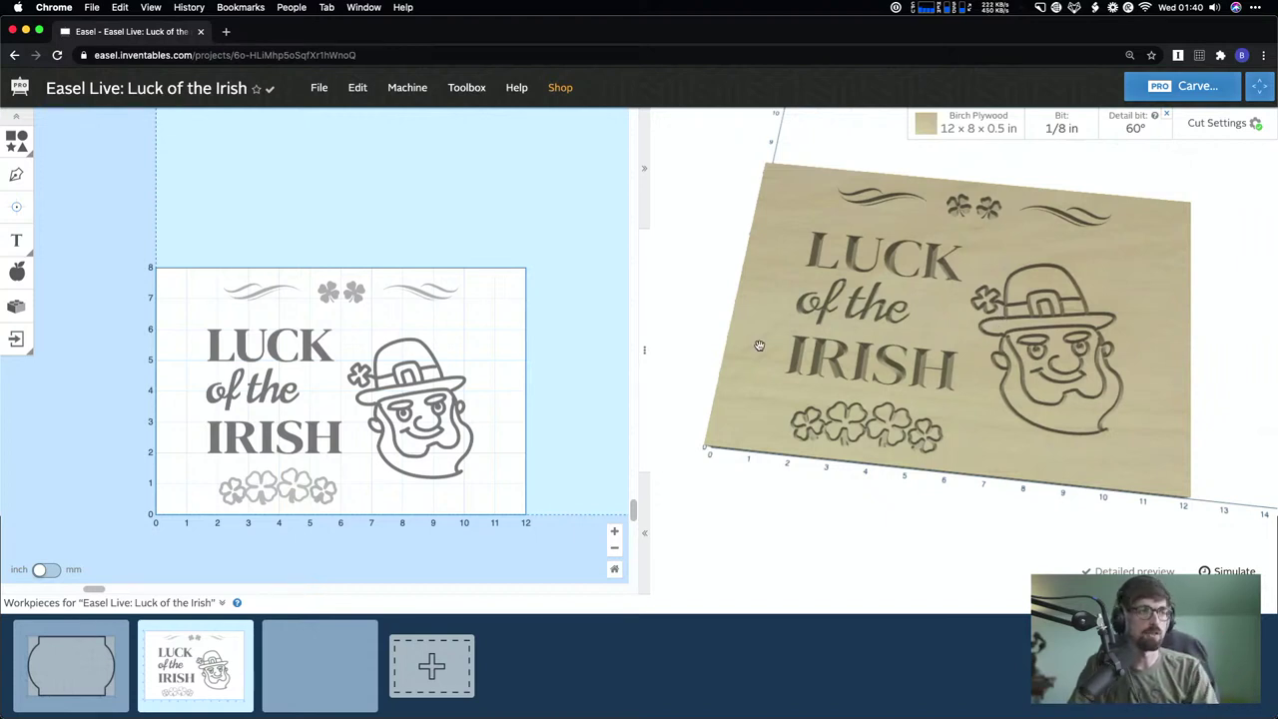
click(87, 676)
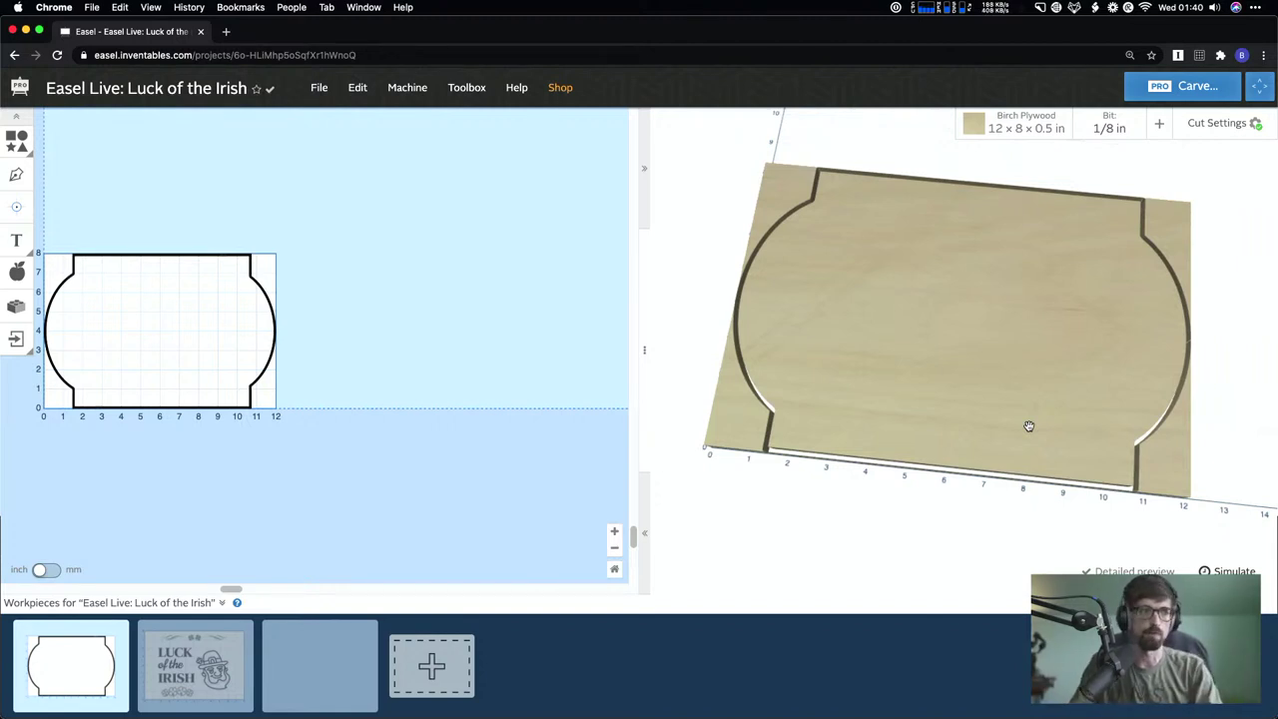
click(202, 692)
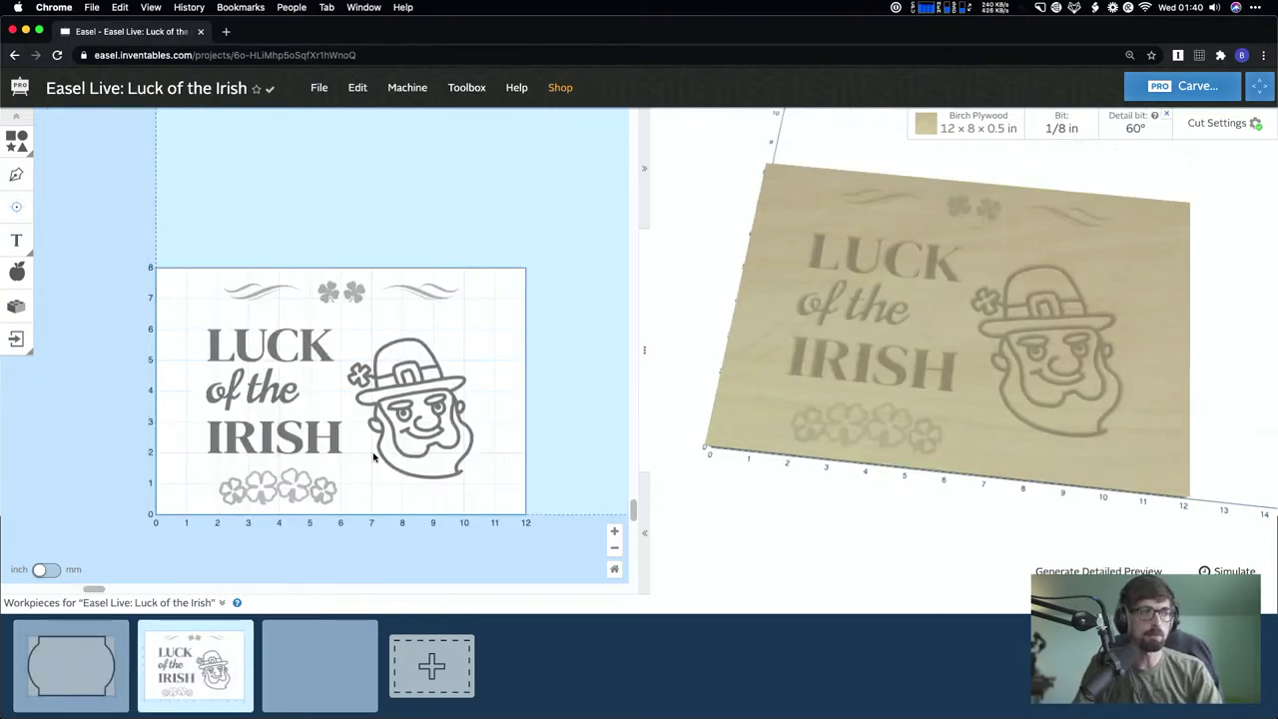
- Switch to the blank third workpiece and locate the Text tool
click(299, 671)
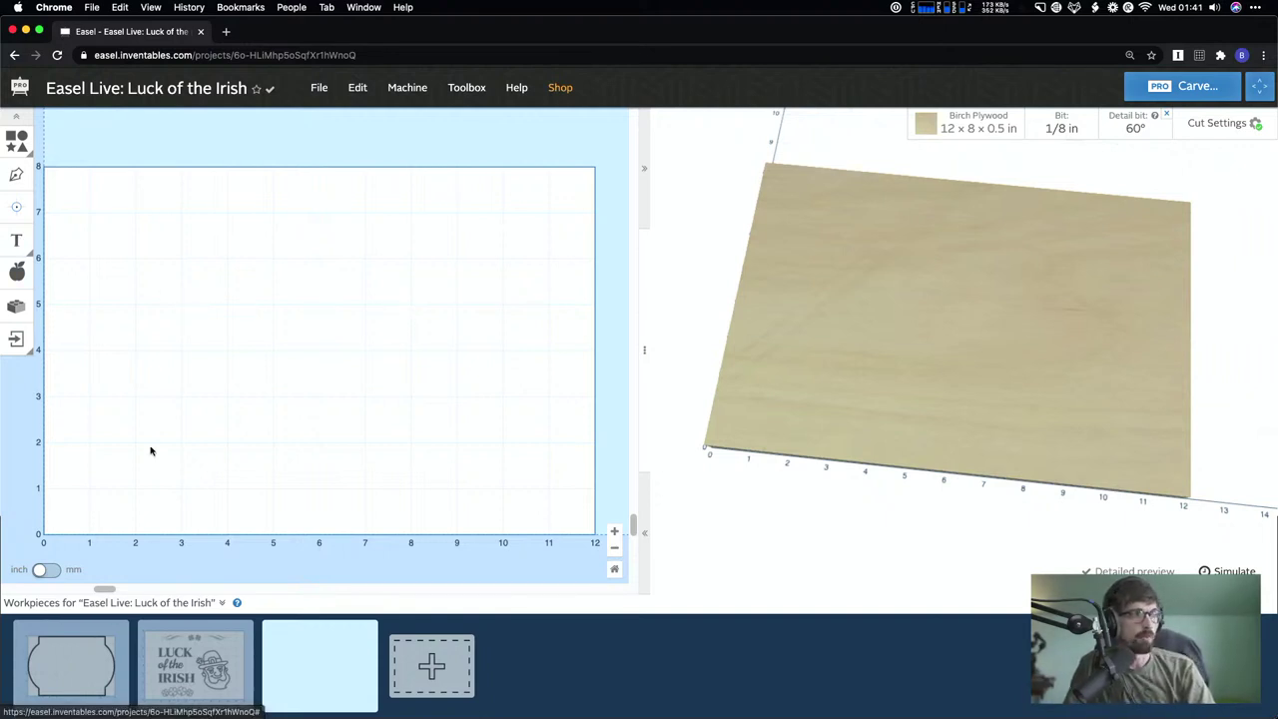
click(22, 235)
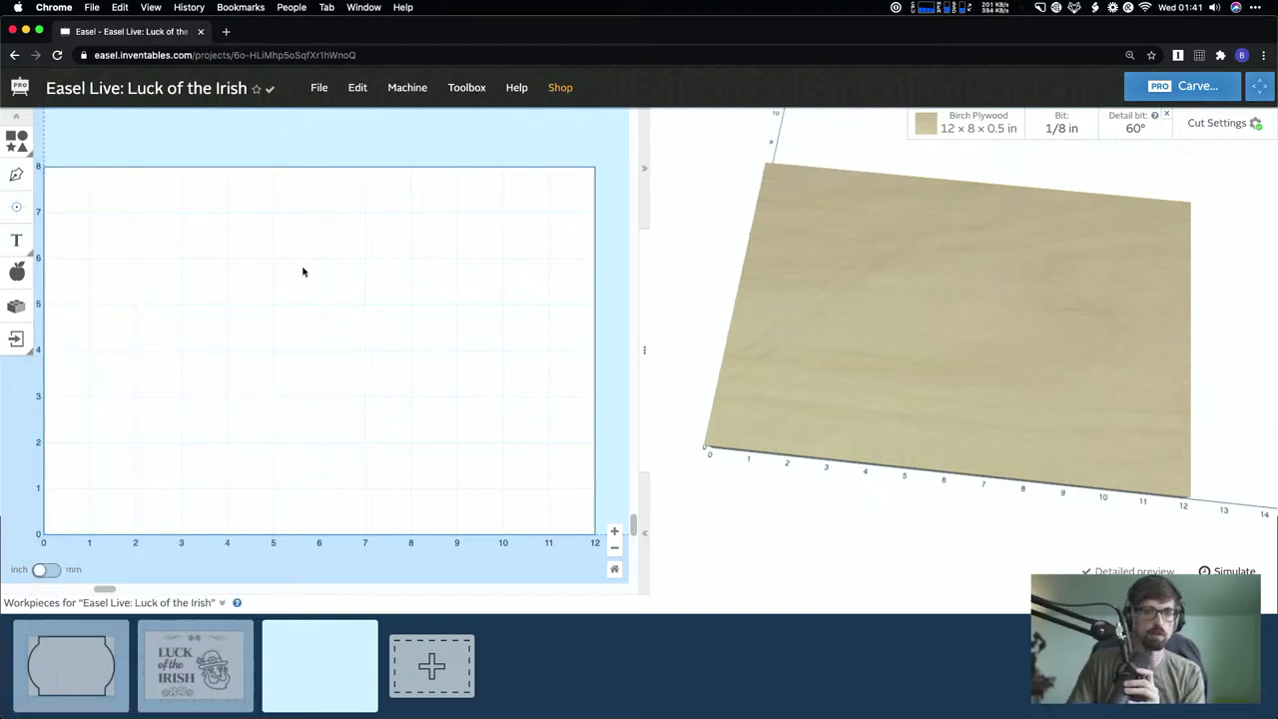
mouse_move(16, 249)
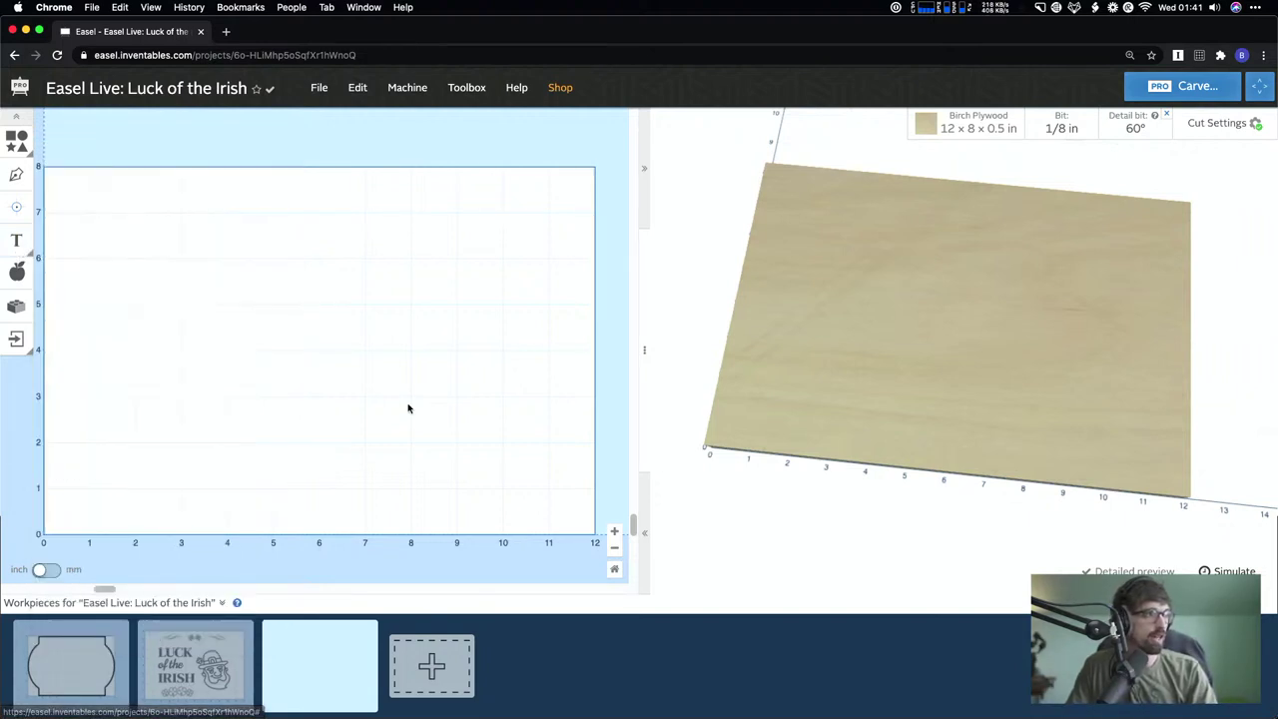
- Inspect the LUCK text in the finished sign workpiece, checking its cut settings, shape settings and font choice
click(211, 671)
click(259, 329)
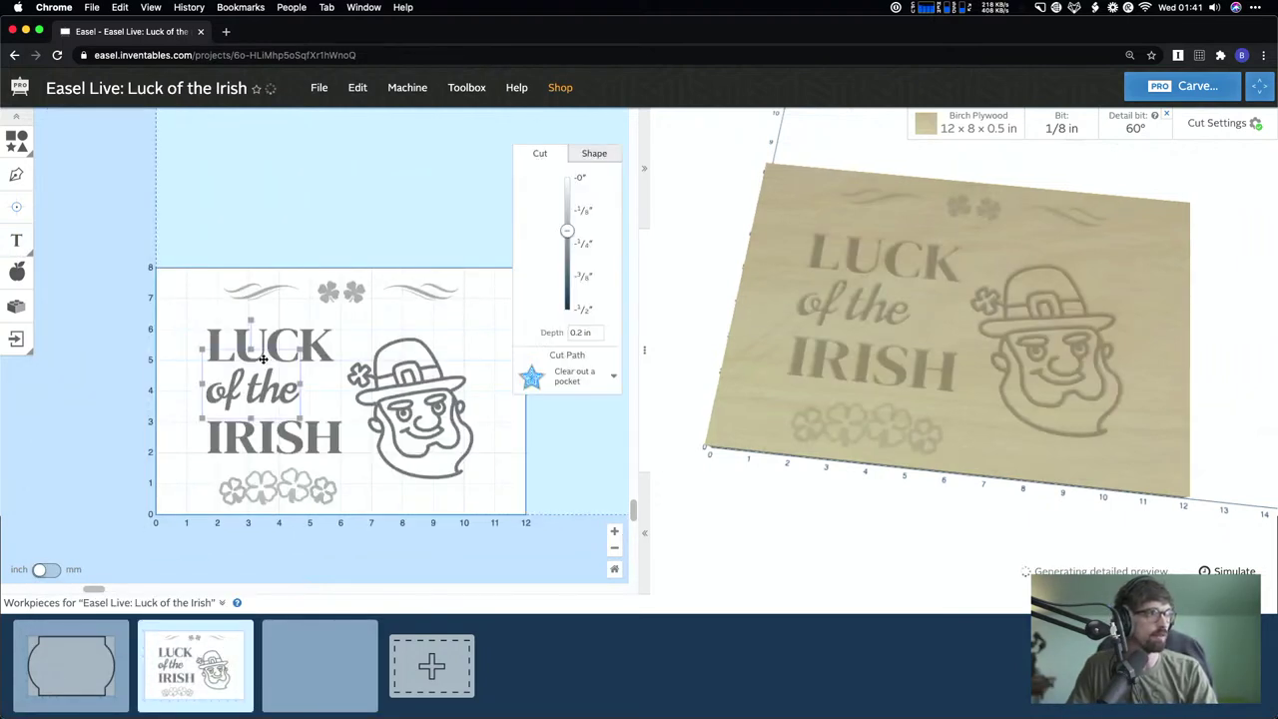
click(315, 339)
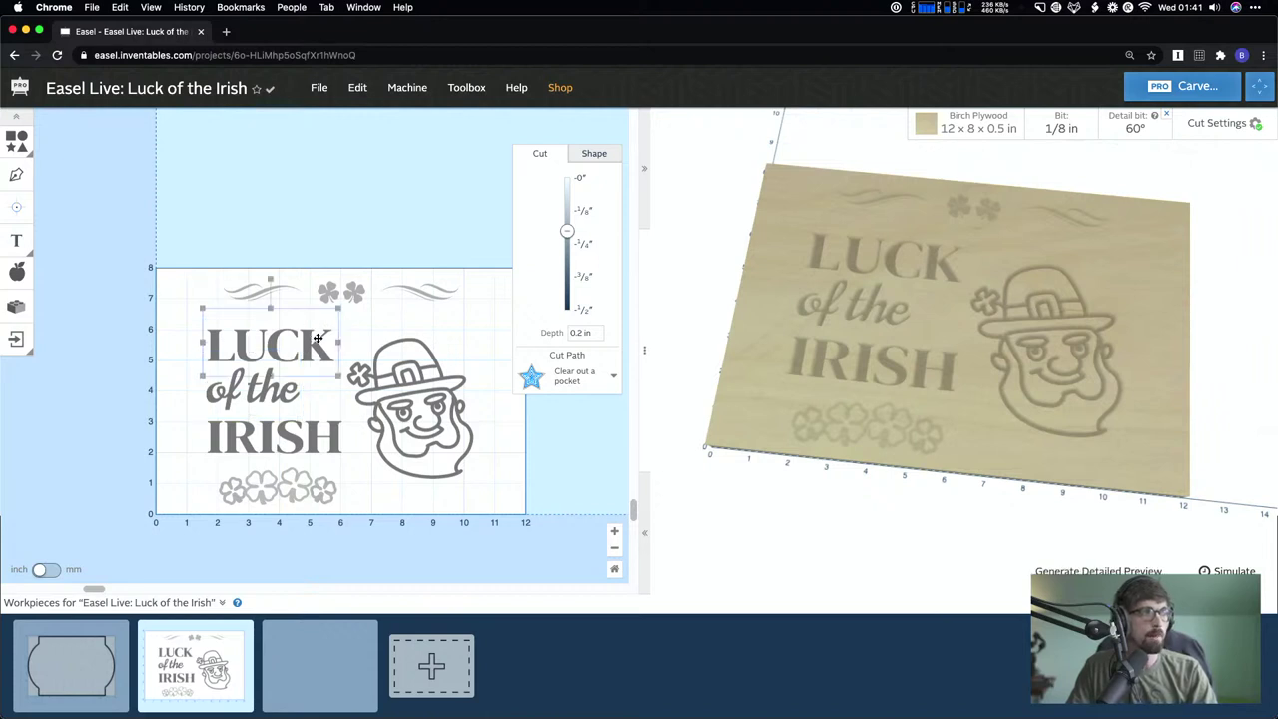
click(593, 154)
click(540, 154)
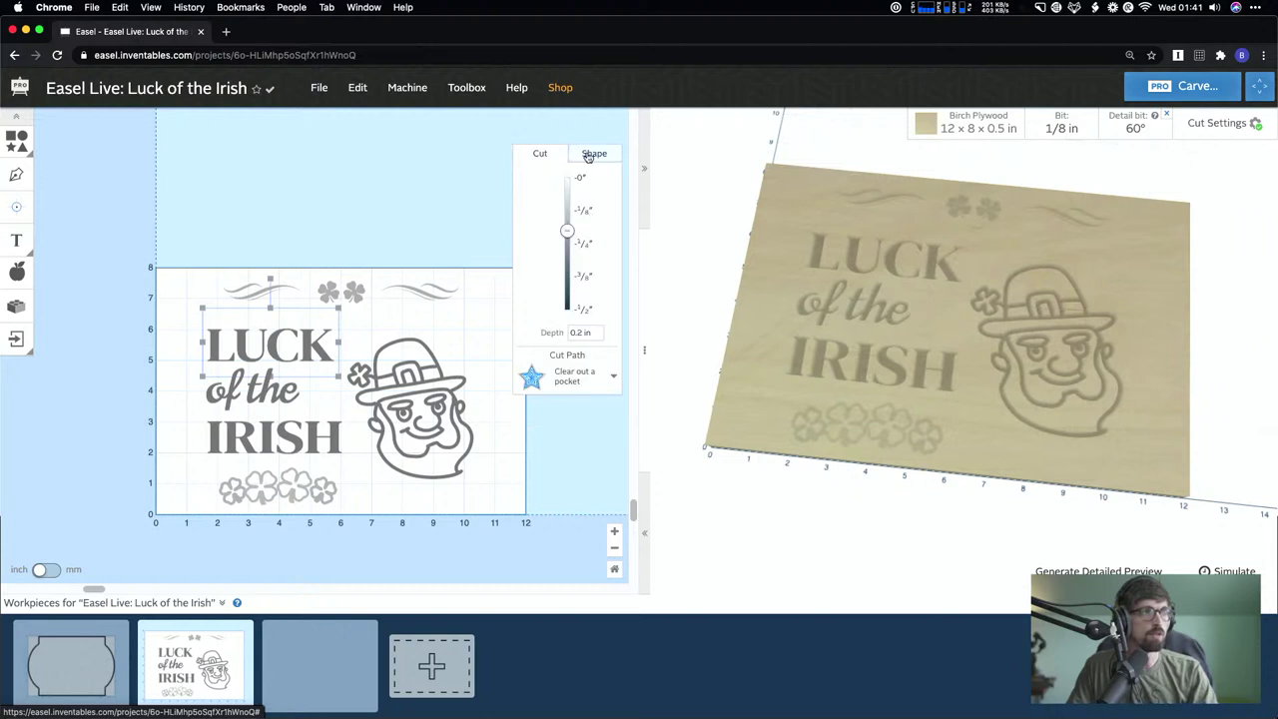
click(592, 156)
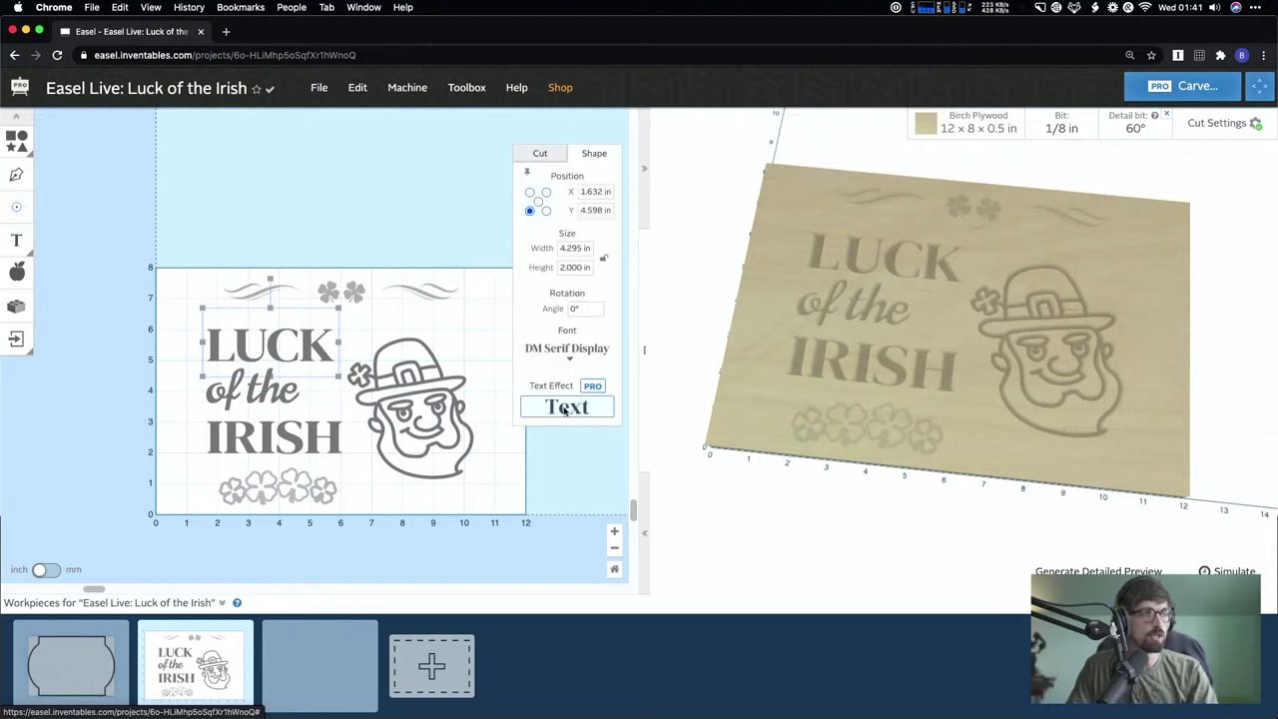
click(568, 365)
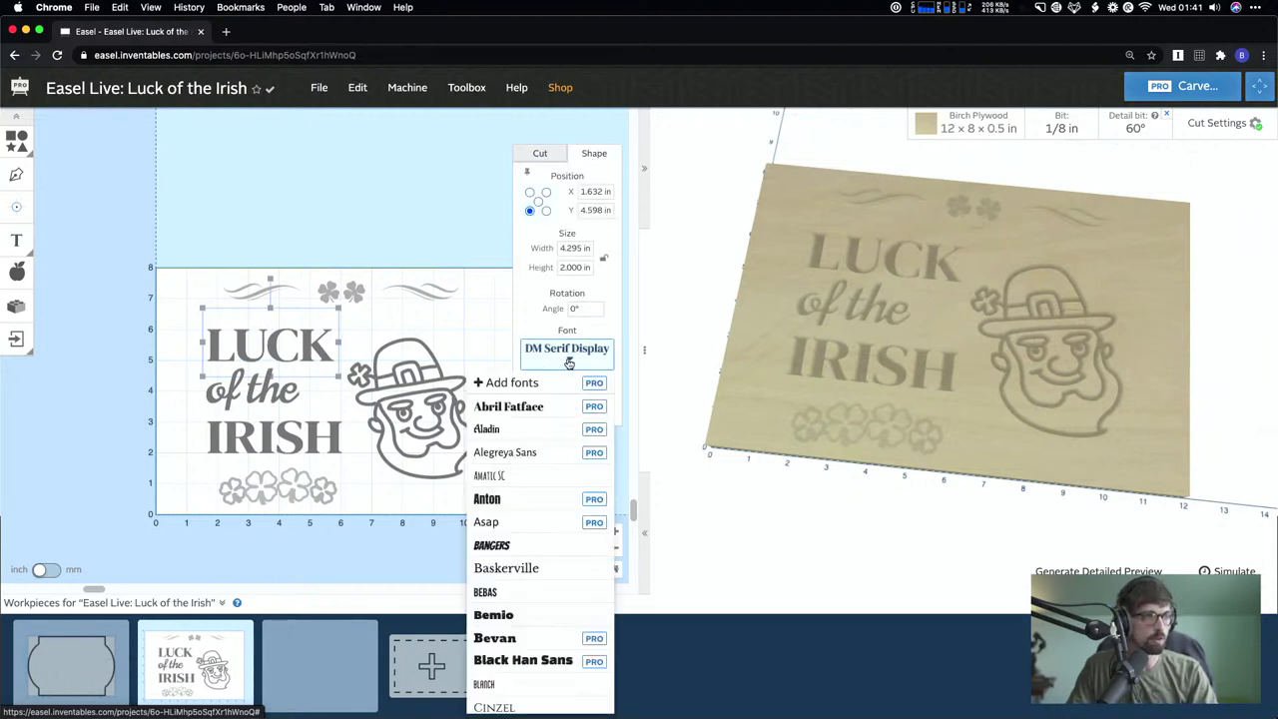
scroll(522, 525, down, 2)
click(367, 168)
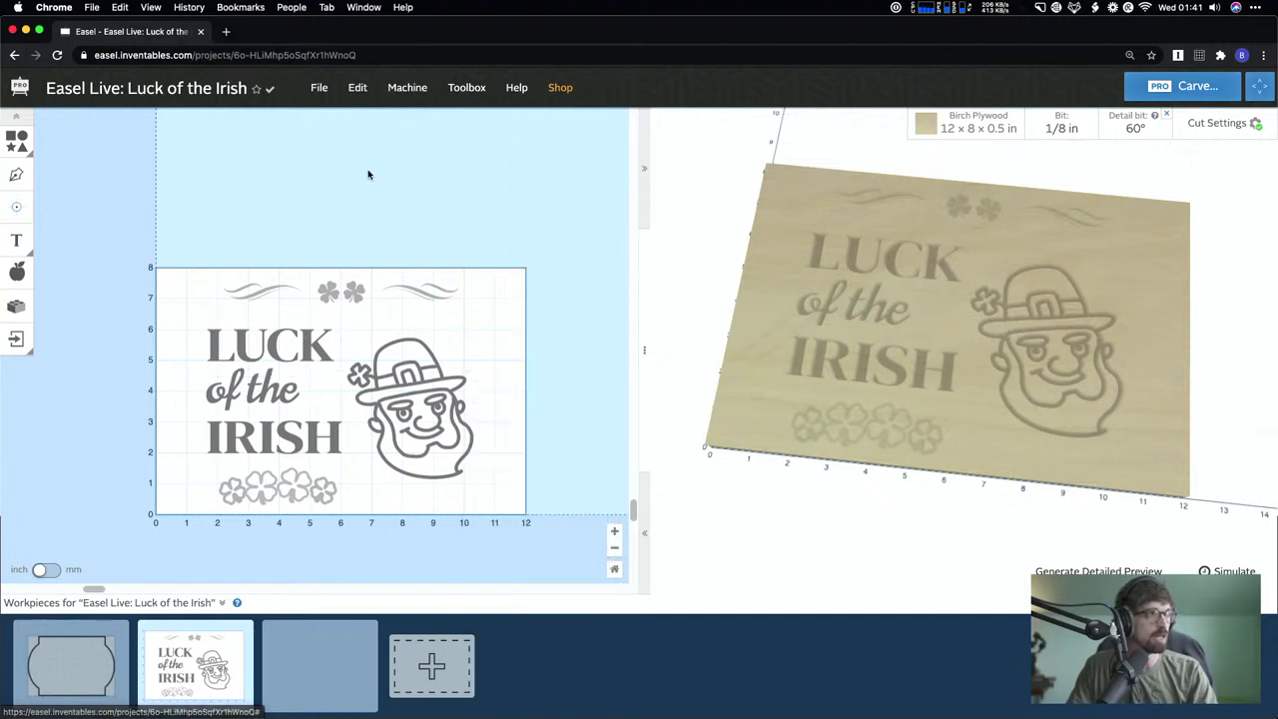
- Return to the blank workpiece and preview LUCK OF THE IRISH in the Font Library's Serif fonts
click(291, 667)
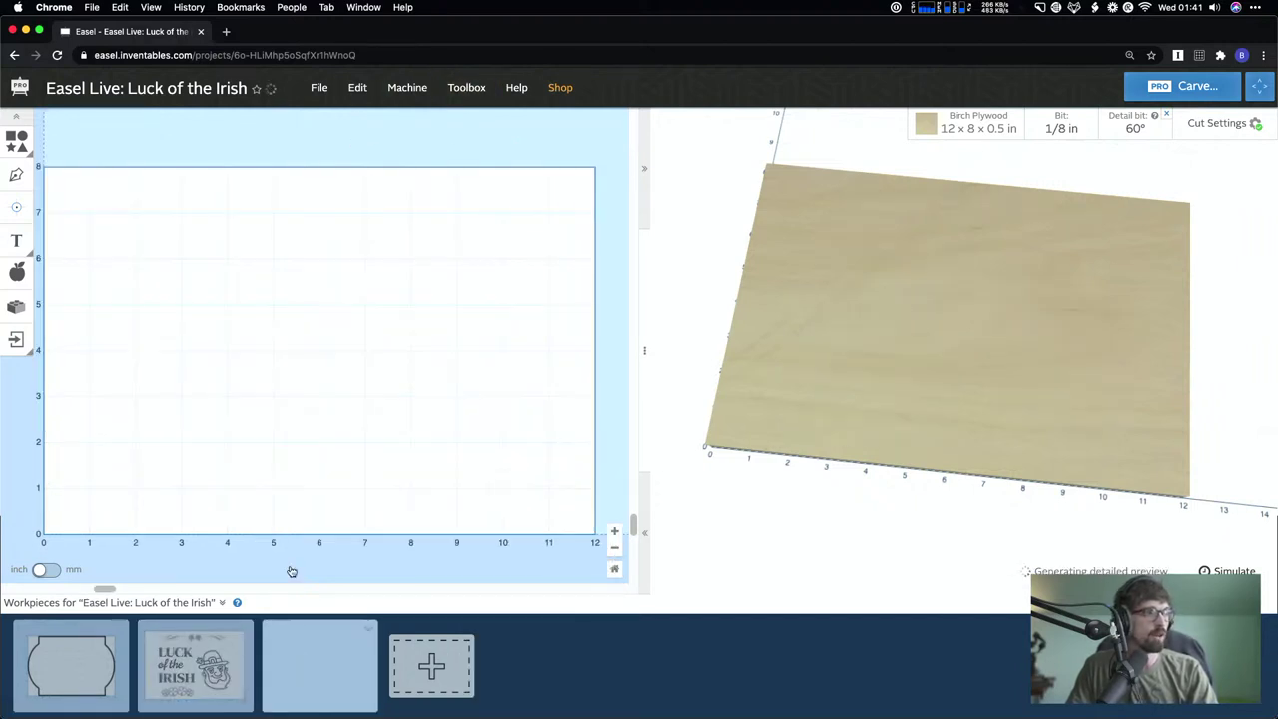
click(18, 242)
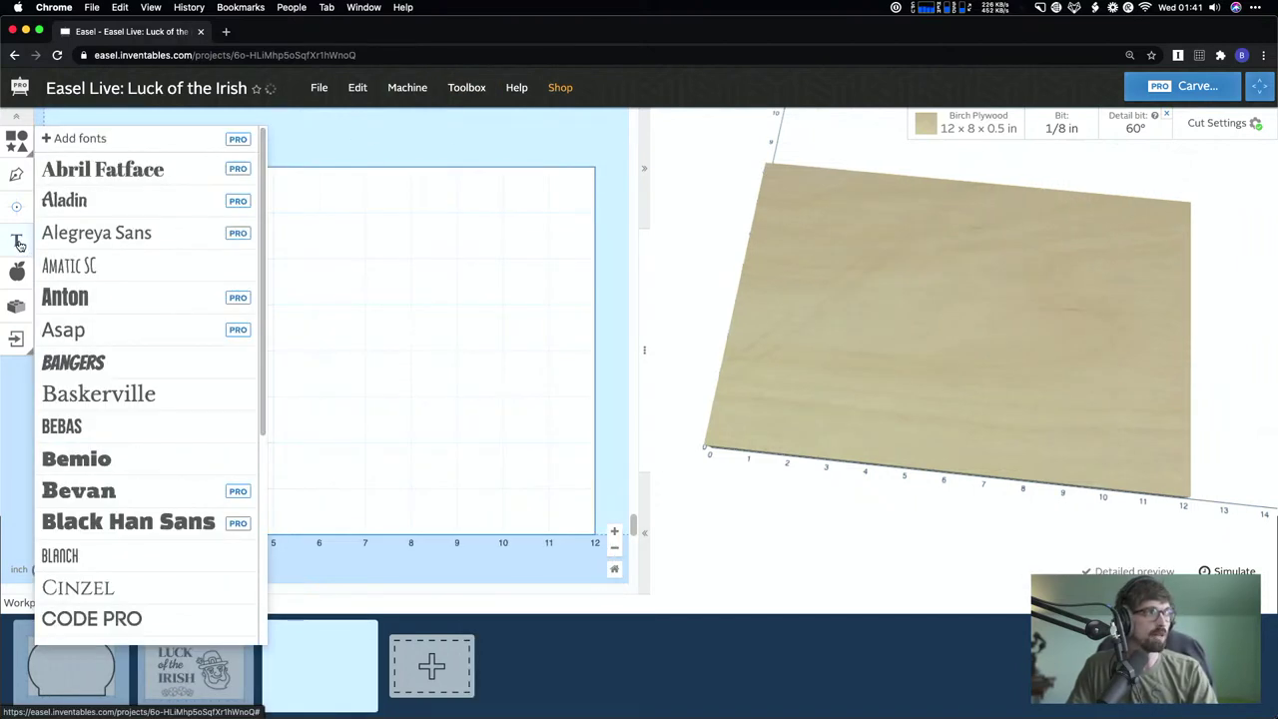
click(104, 140)
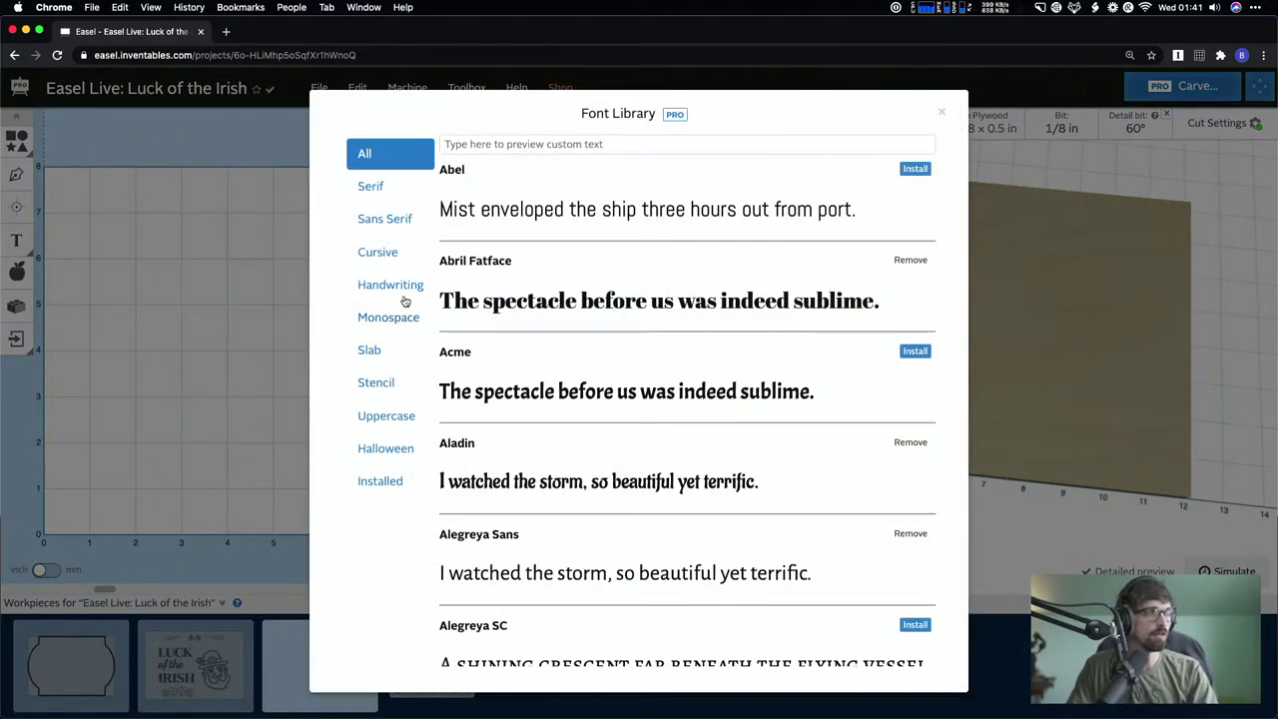
click(491, 144)
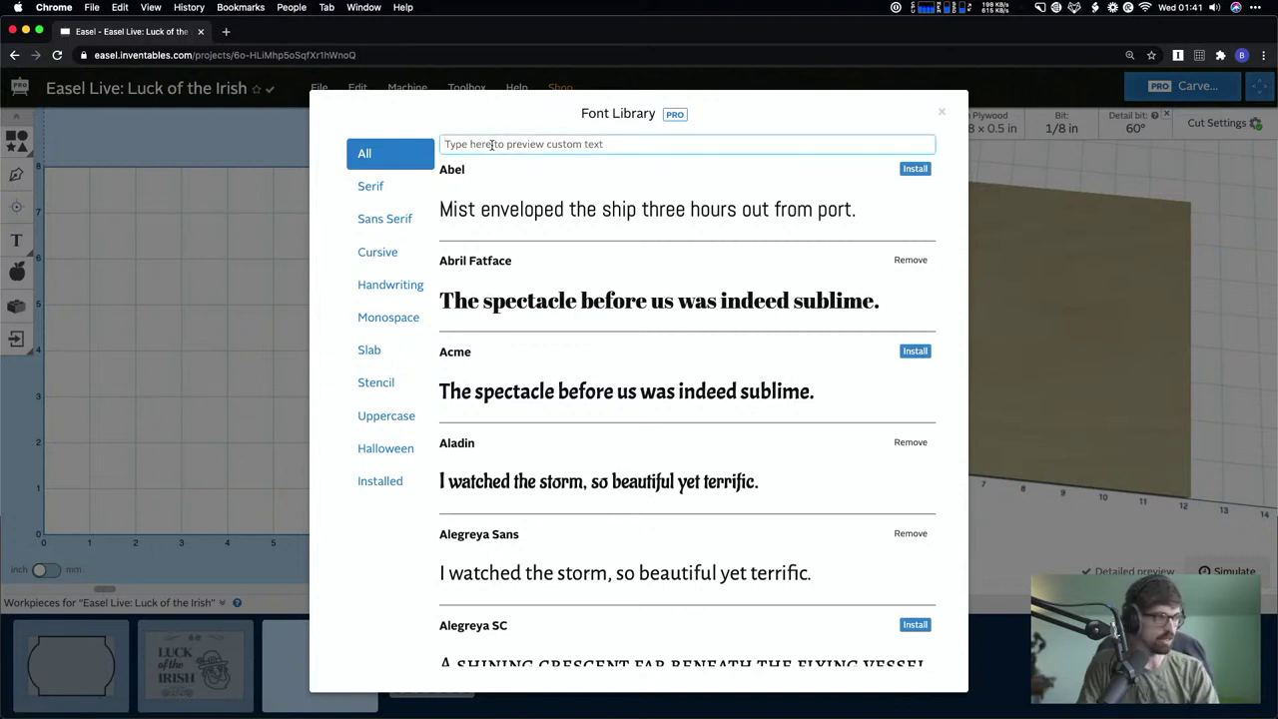
text(LUCK OF THE I)
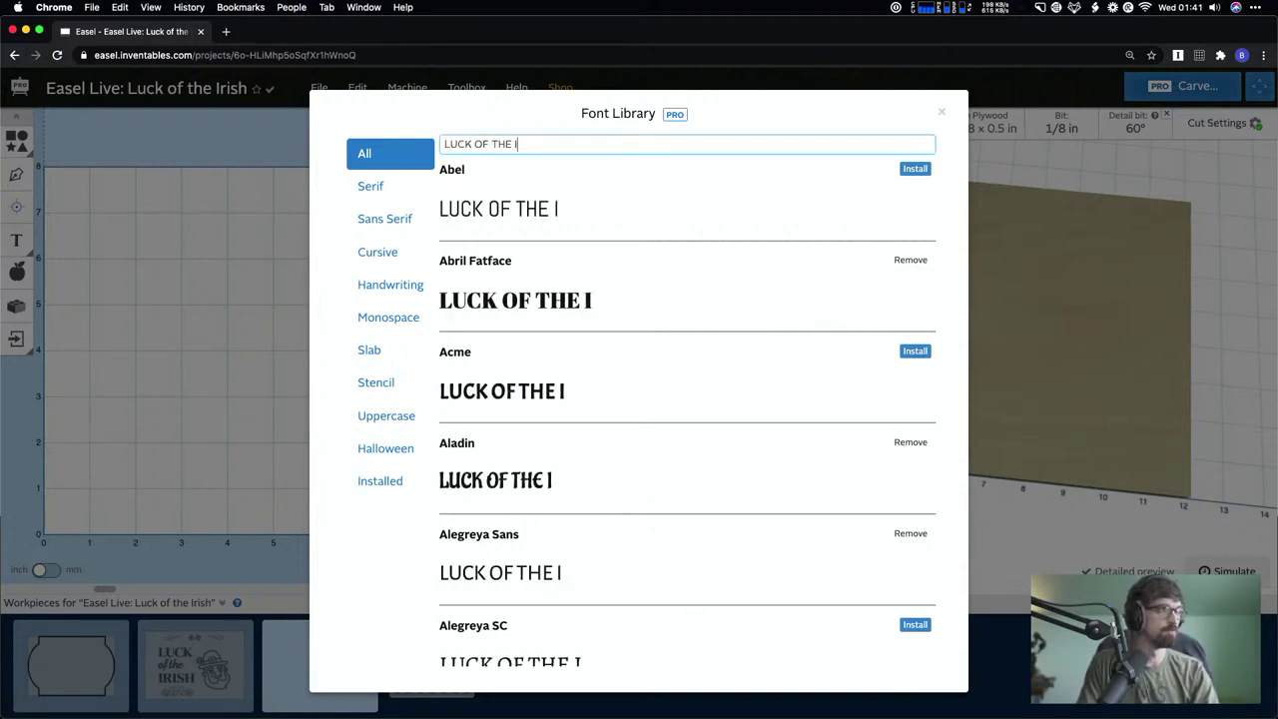
text(RISH)
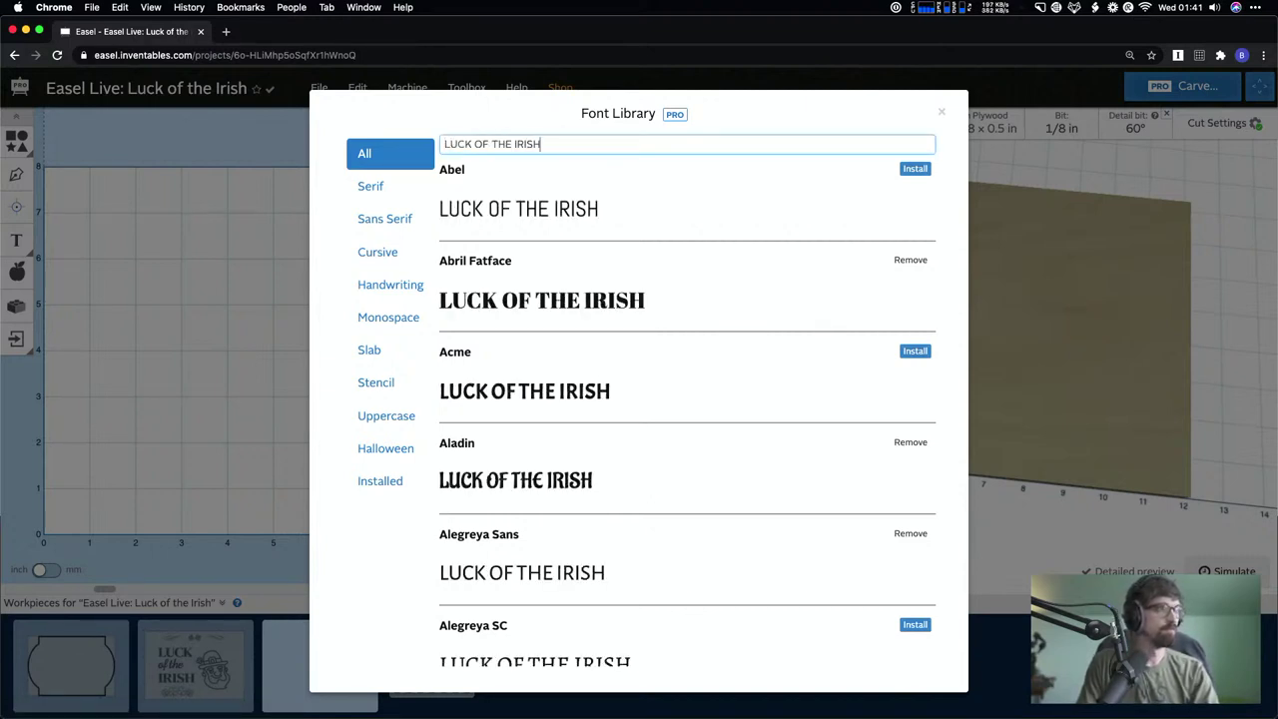
click(383, 196)
scroll(553, 274, down, 3)
scroll(555, 274, up, 3)
scroll(555, 273, down, 20)
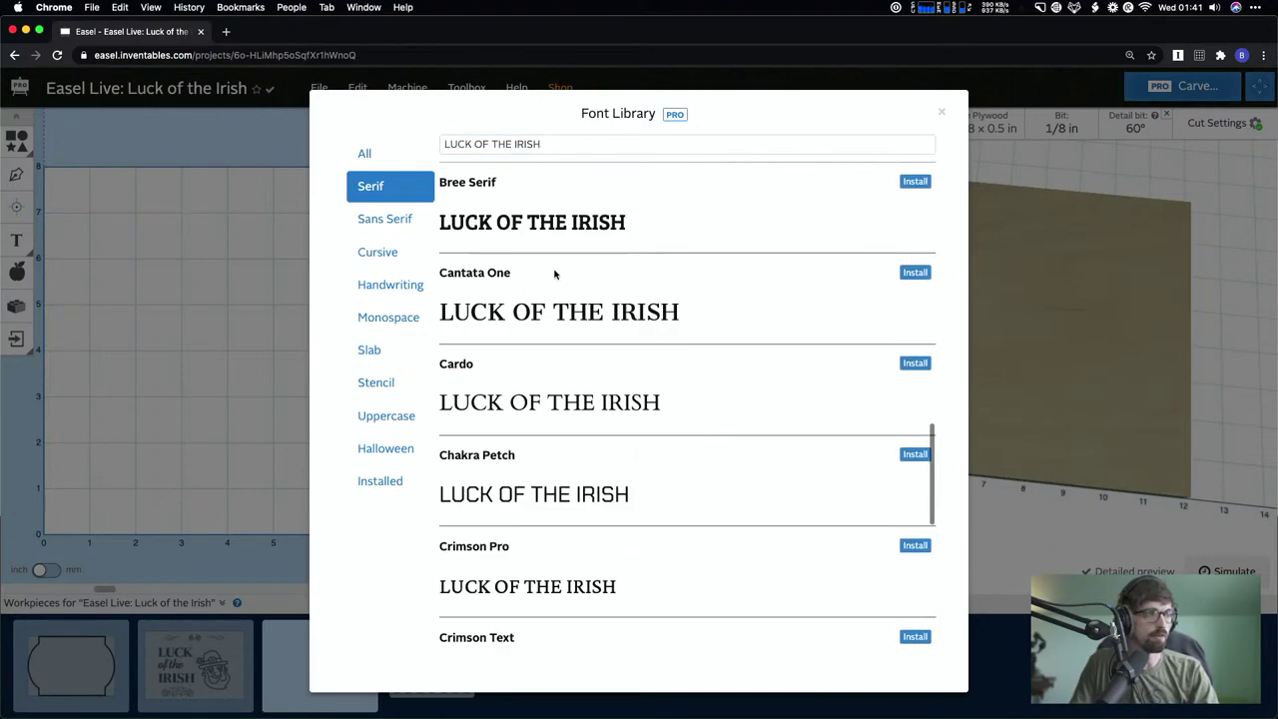
key(Escape)
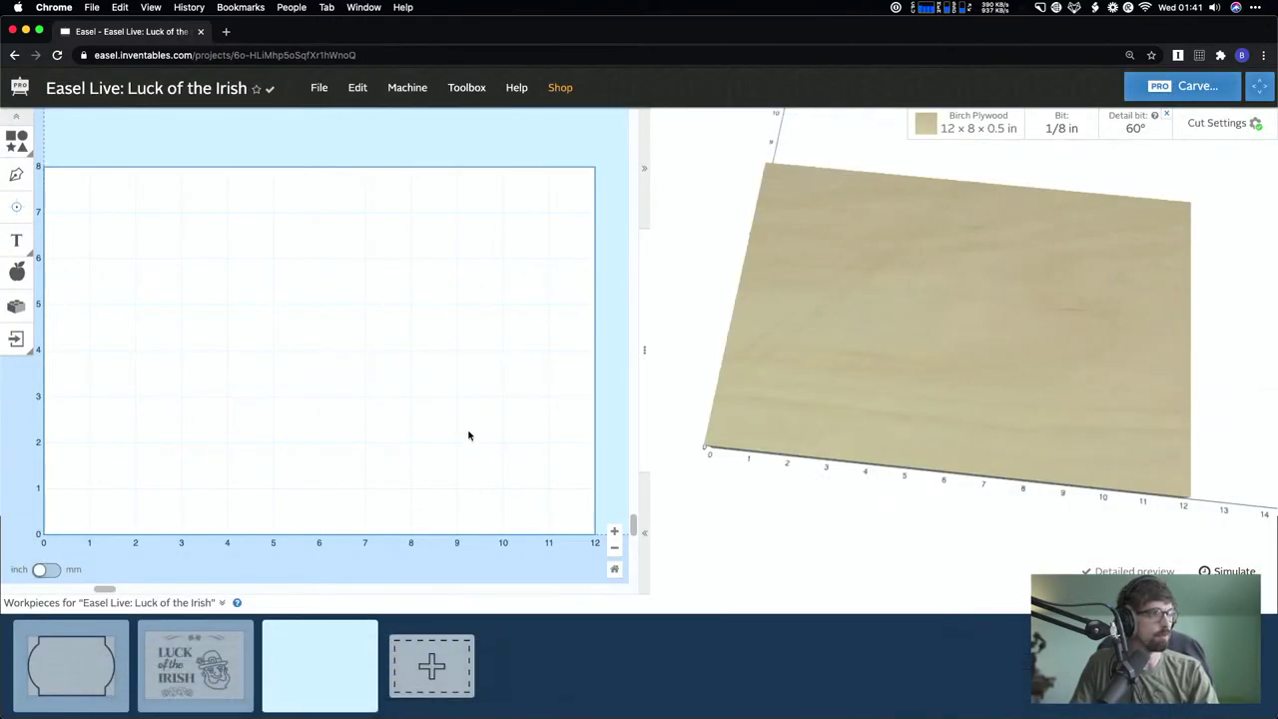
- Add the text LUCK in DM Serif Display and place it at about X 0.97 in, Y 5.03 in
click(22, 241)
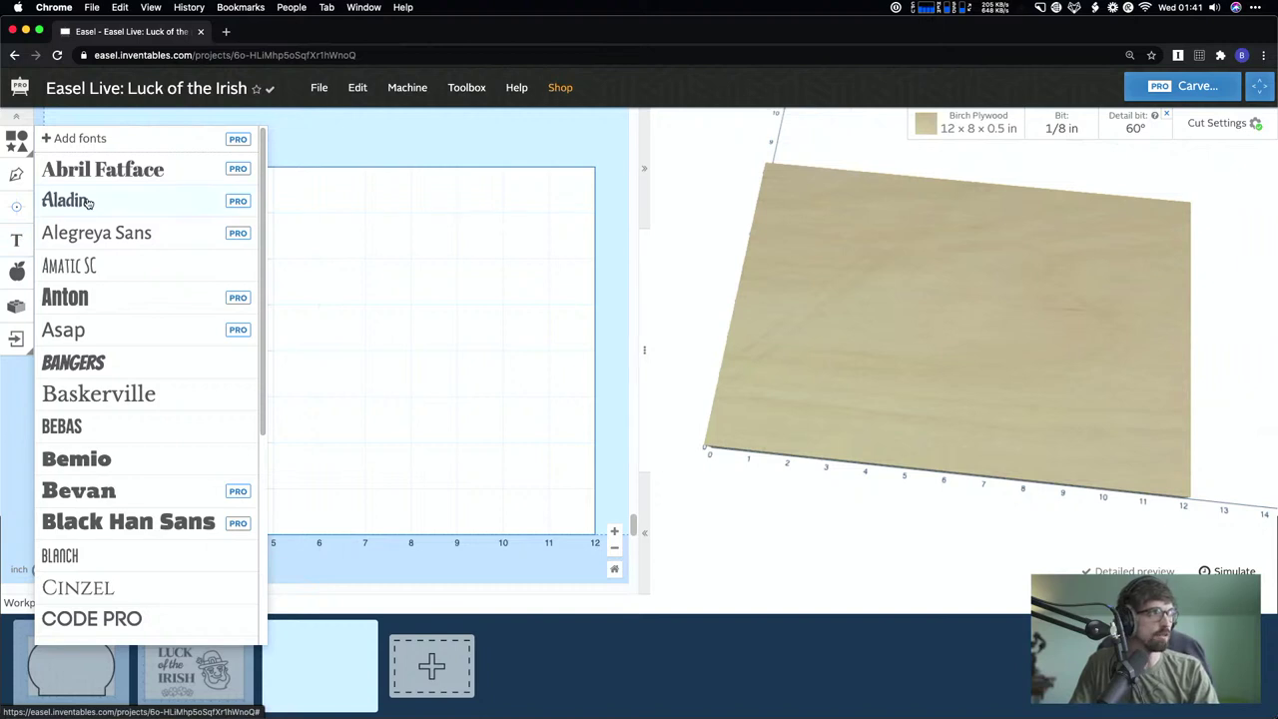
scroll(114, 366, down, 4)
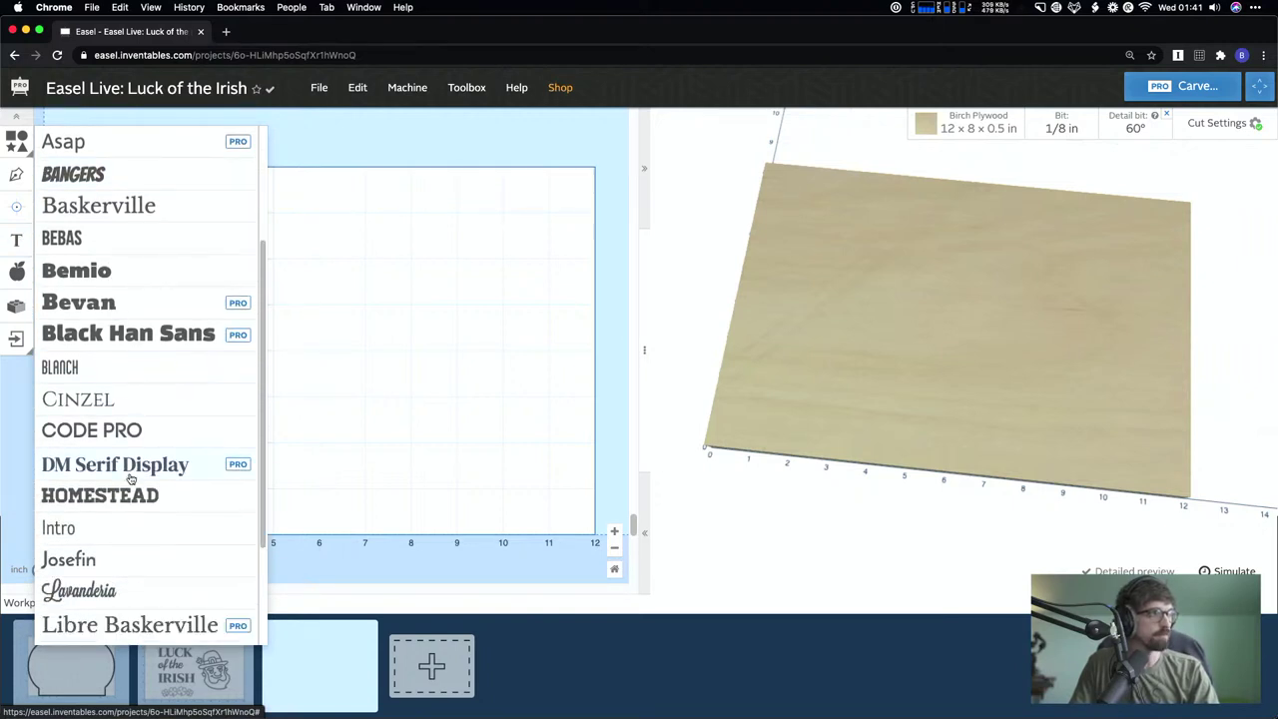
click(129, 469)
double_click(218, 429)
key(super+a)
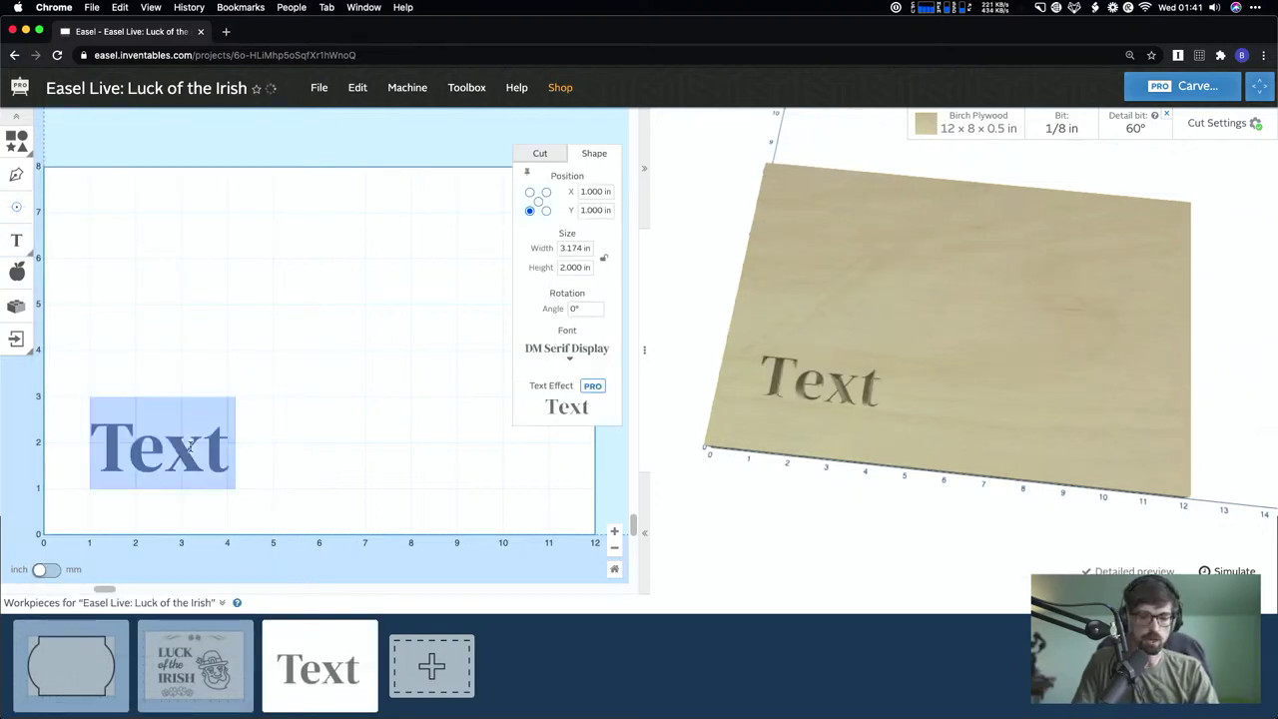
text(LUCK)
click(194, 366)
drag(193, 440, 194, 260)
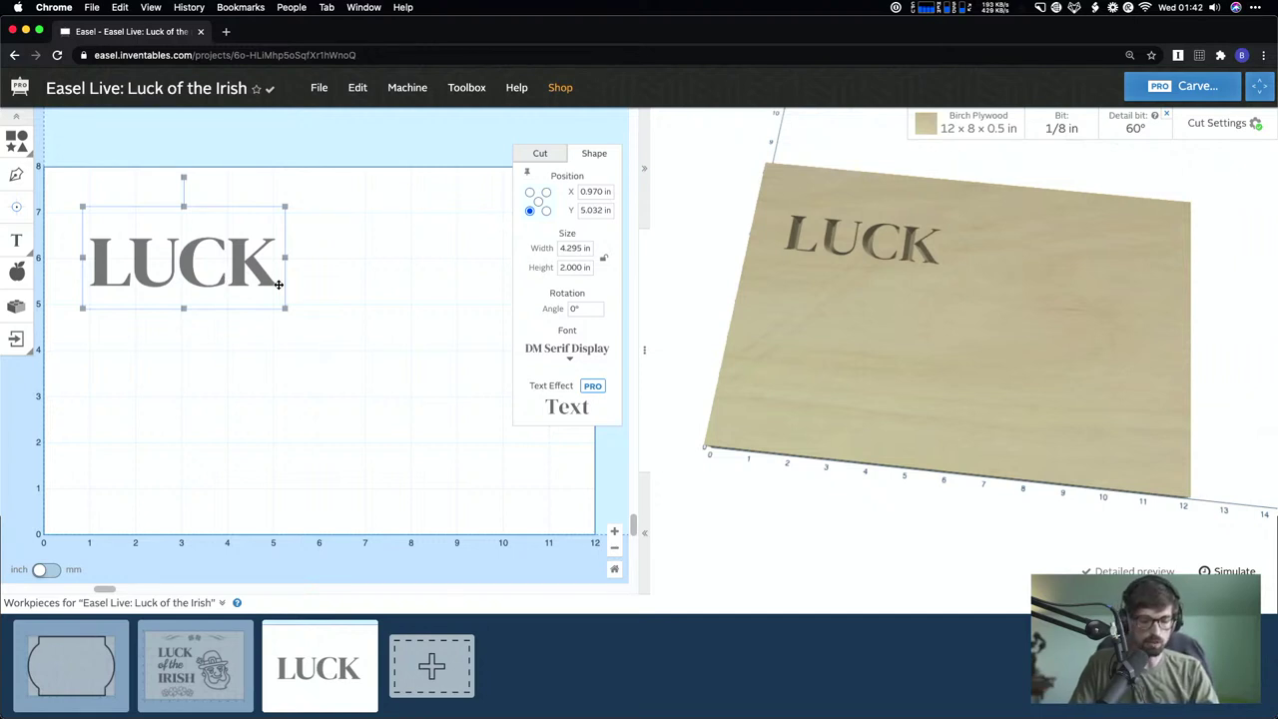
- Duplicate the LUCK text, place the copy below the original and change its wording to IRISH
click(296, 356)
key(super+v)
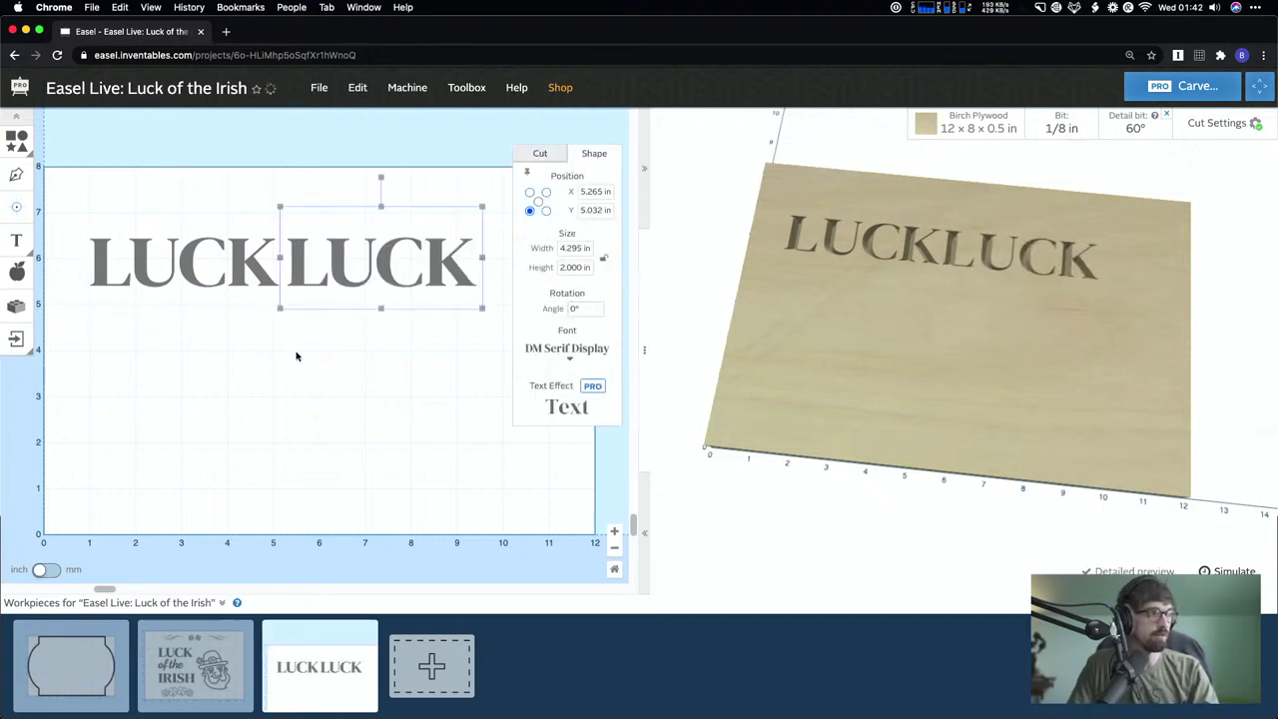
drag(347, 251, 209, 399)
double_click(210, 400)
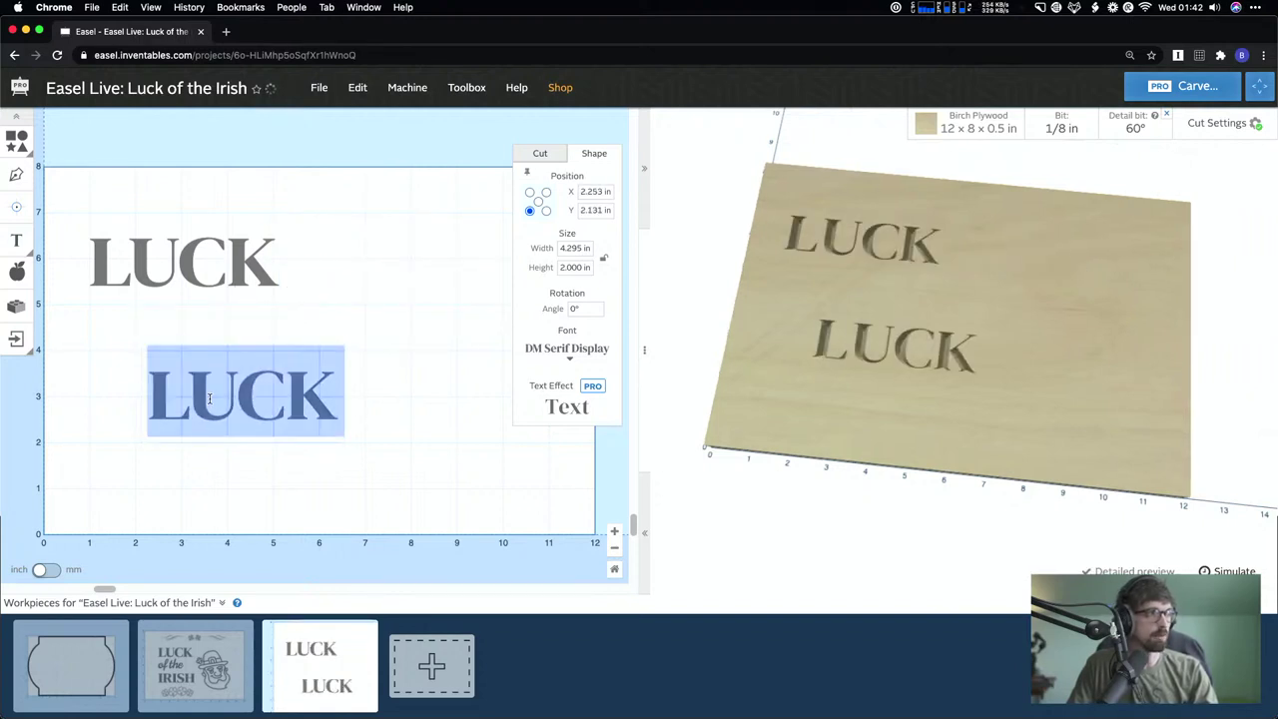
text(IRISH)
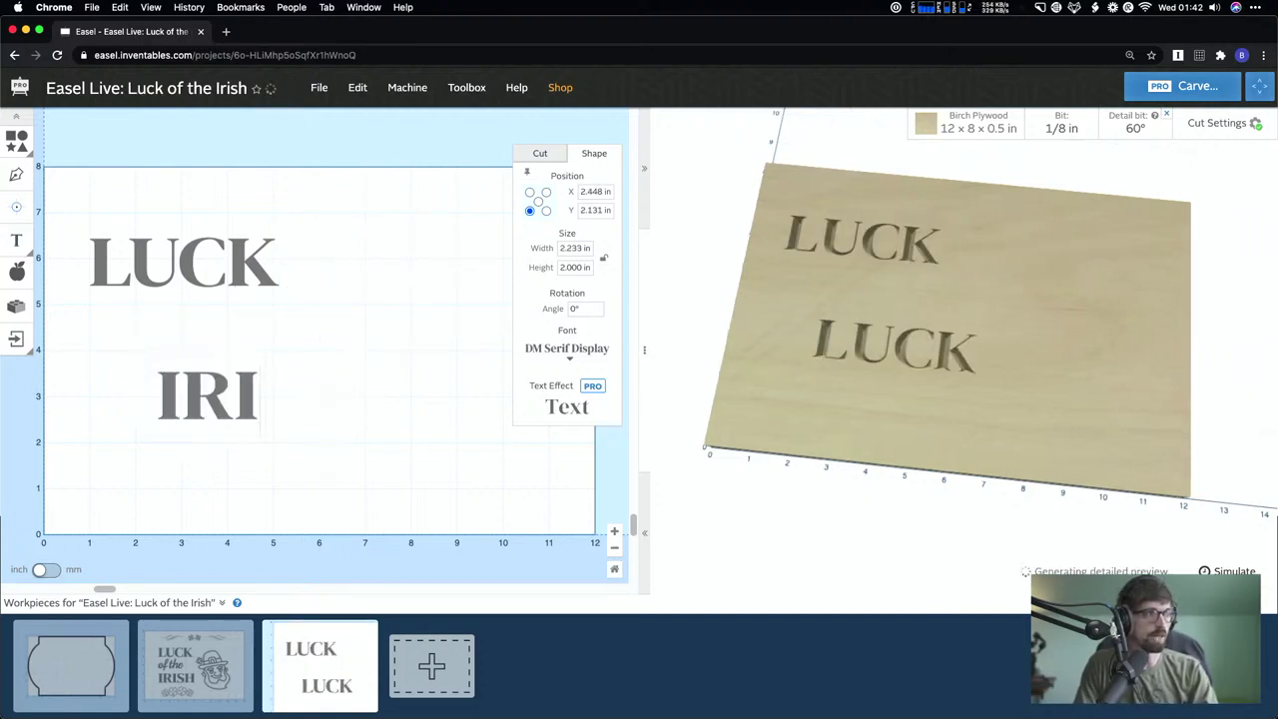
click(327, 264)
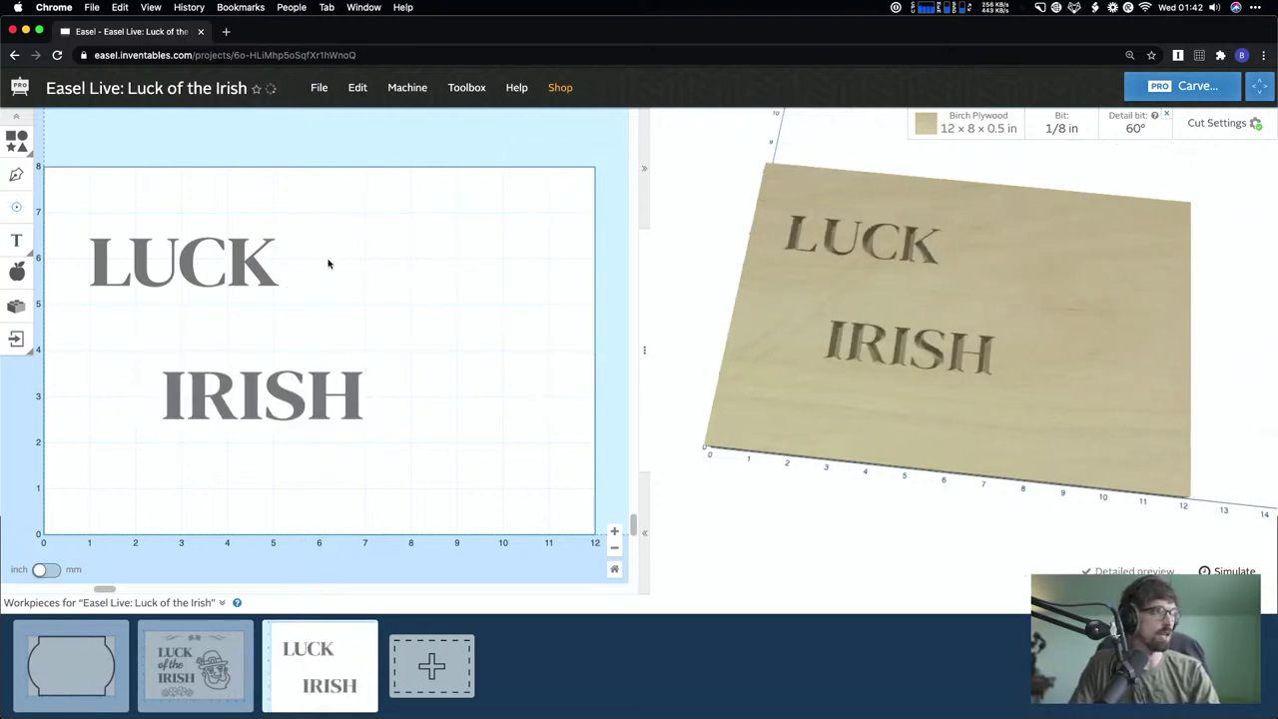
- Move IRISH directly under LUCK, at about X 1.12 in, Y 1.59 in
scroll(405, 406, left, 2)
drag(344, 391, 279, 416)
click(381, 409)
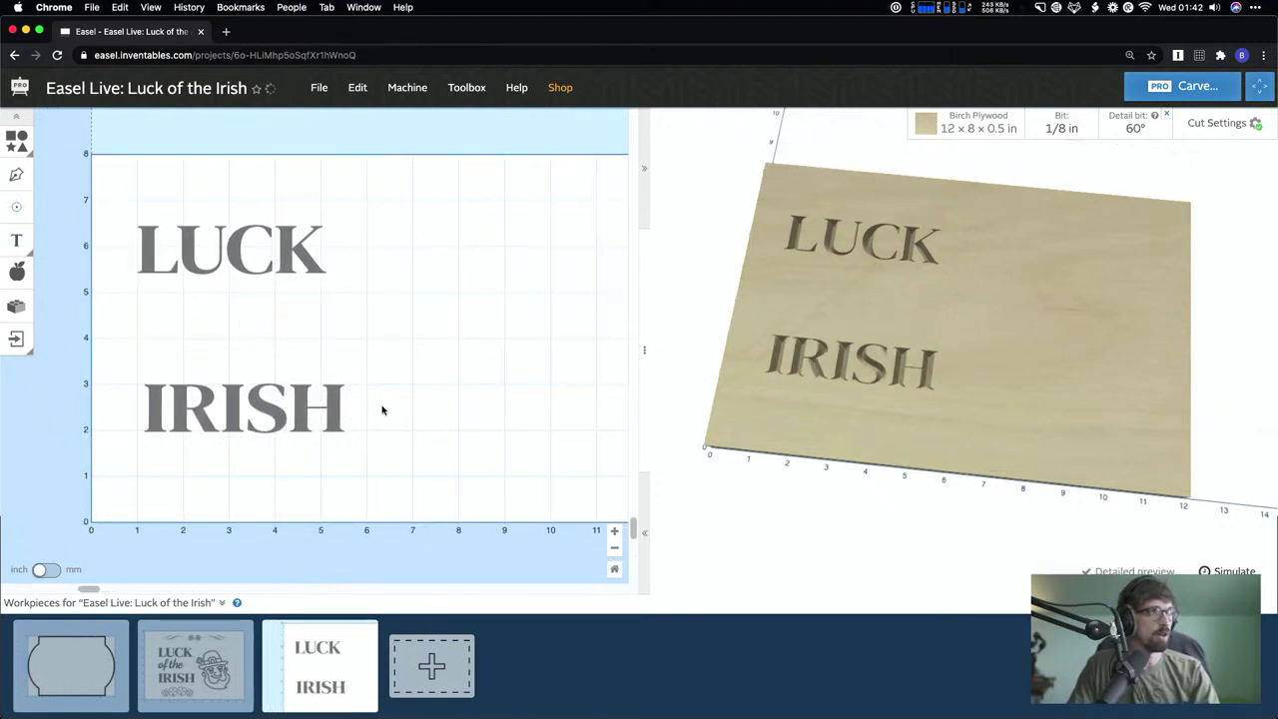
- Compare the sizes and positions of LUCK and IRISH and review the editing commands available for LUCK
click(230, 262)
click(234, 419)
click(245, 250)
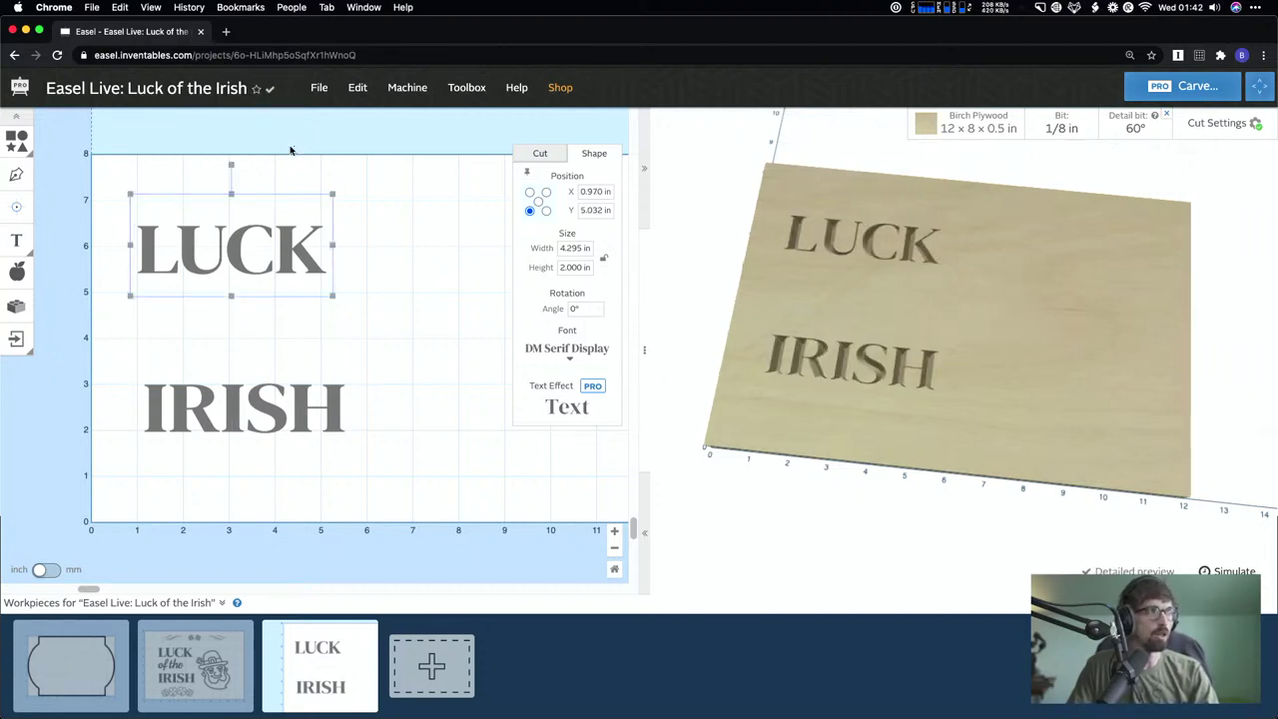
click(361, 87)
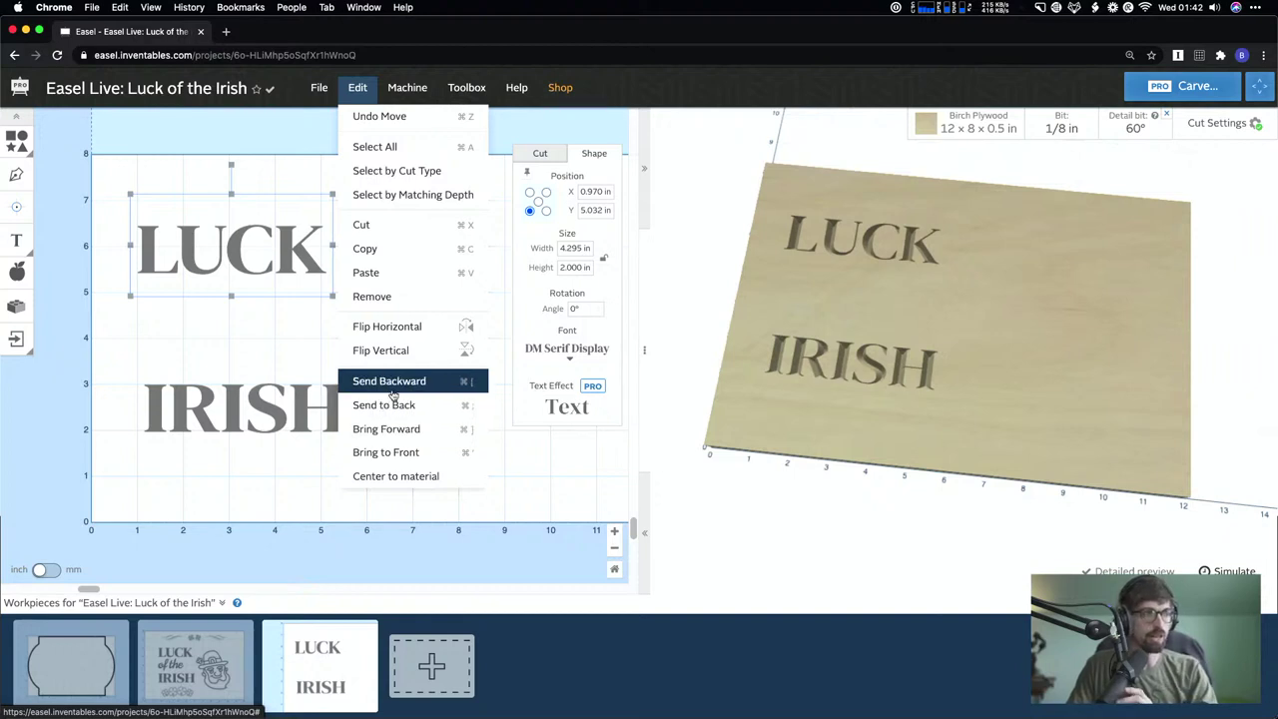
click(278, 165)
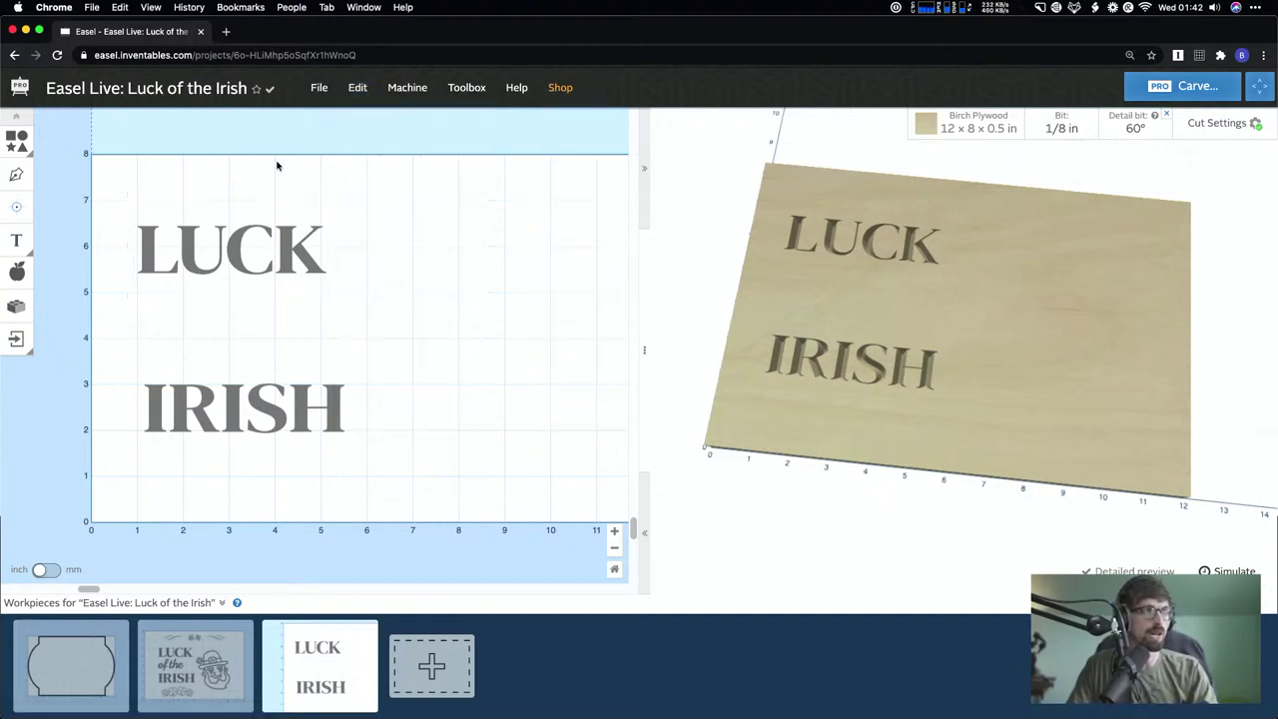
- Adjust LUCK by hand to line up its left edge with IRISH, at about X 1.08 in, Y 4.94 in
drag(225, 225, 241, 226)
drag(152, 164, 355, 473)
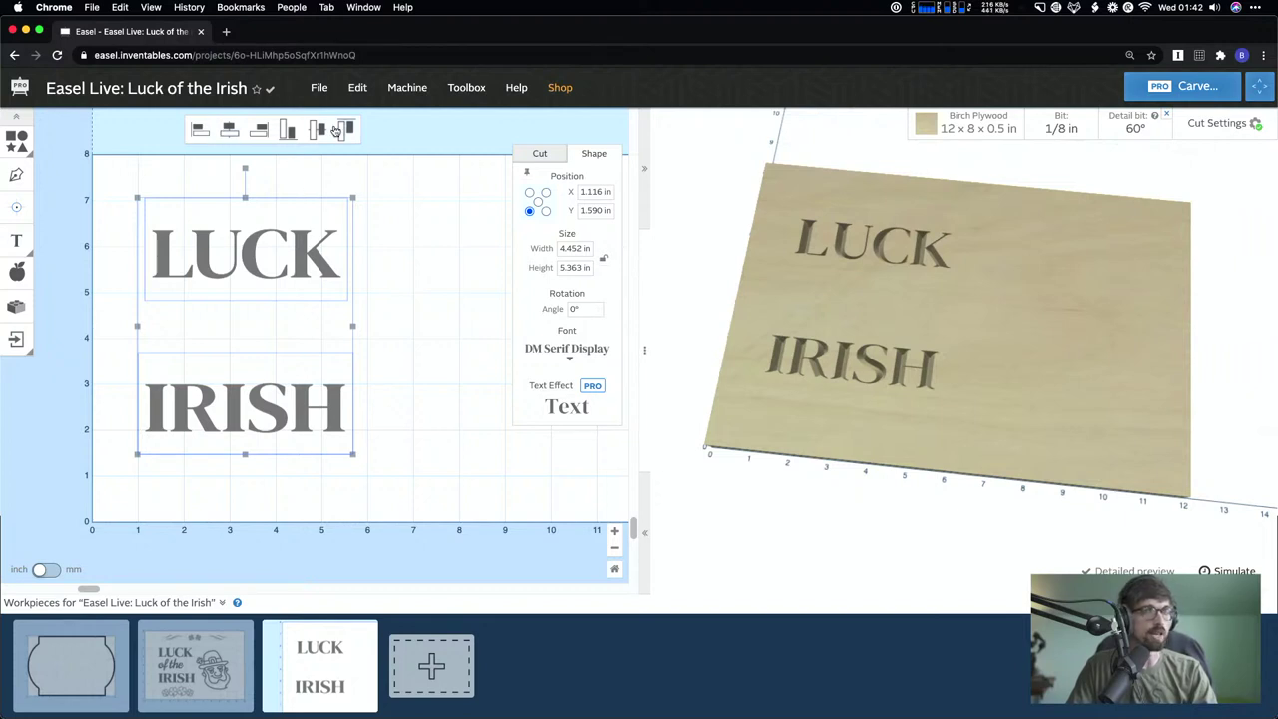
click(468, 290)
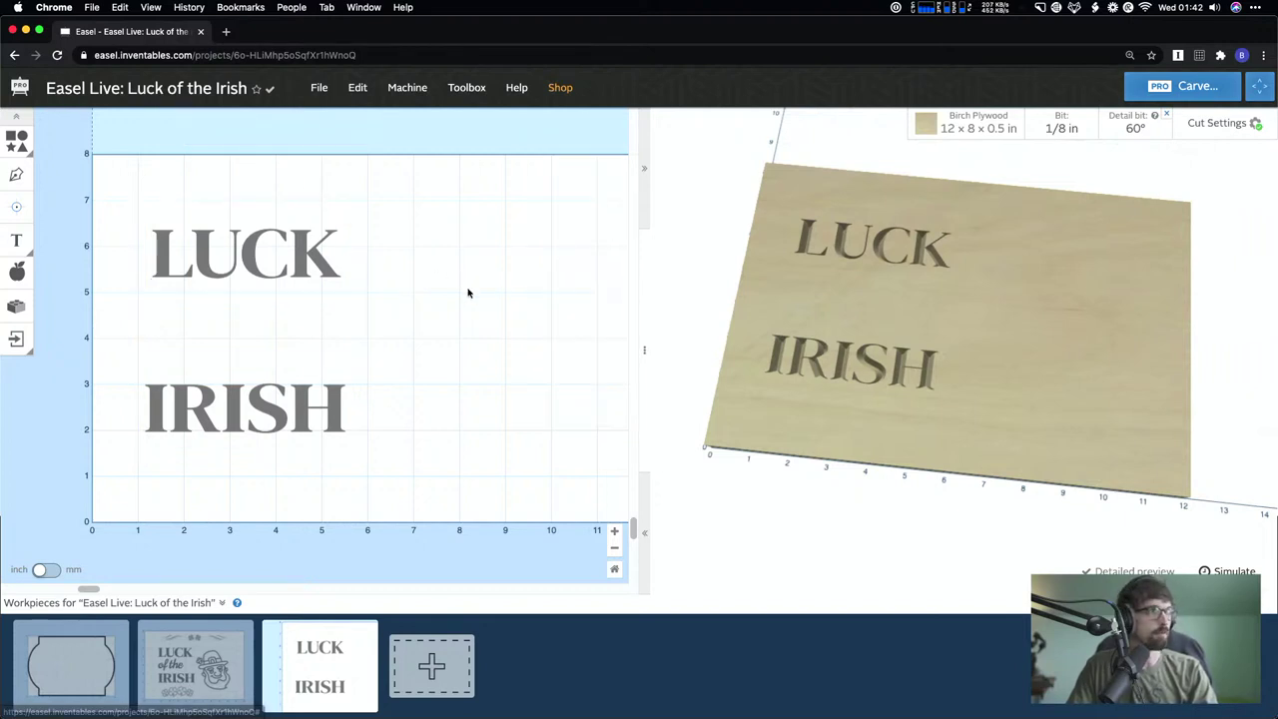
click(230, 259)
mouse_move(230, 260)
mouse_down()
mouse_move(228, 272)
mouse_move(220, 259)
mouse_up()
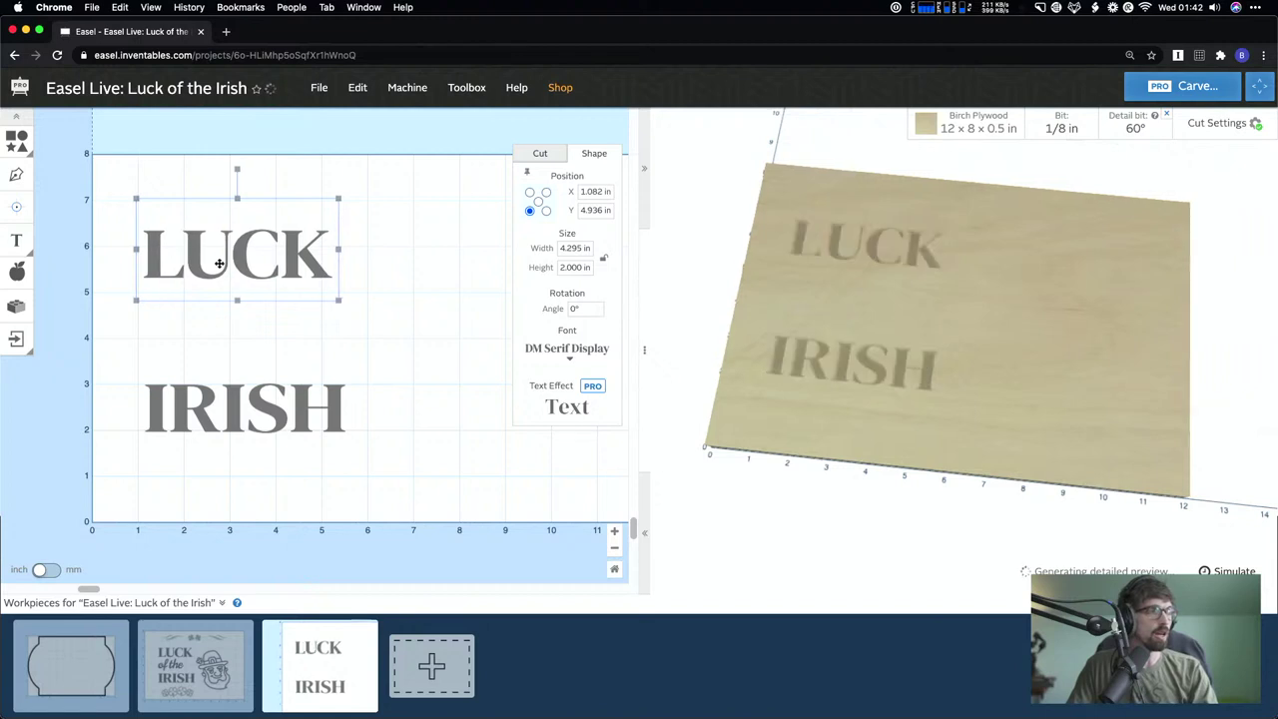
click(315, 425)
click(425, 352)
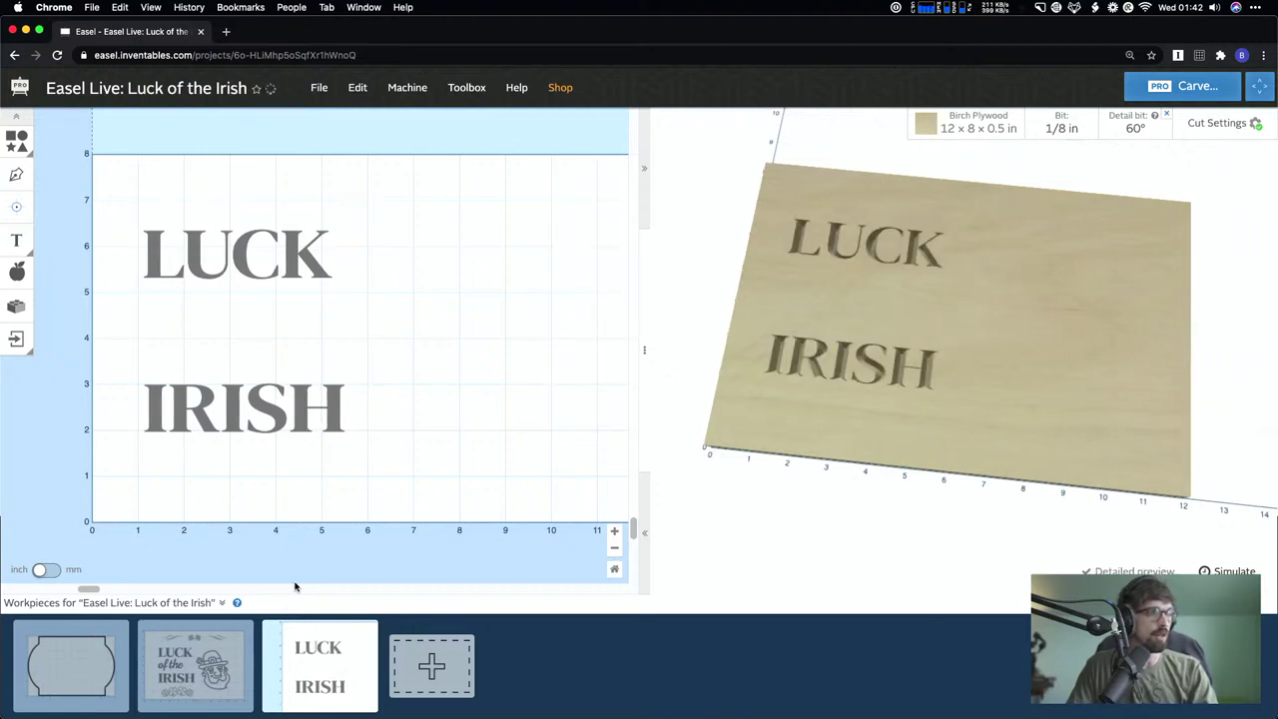
- Check which font the "of the" text uses in the finished sign workpiece
click(211, 652)
click(267, 391)
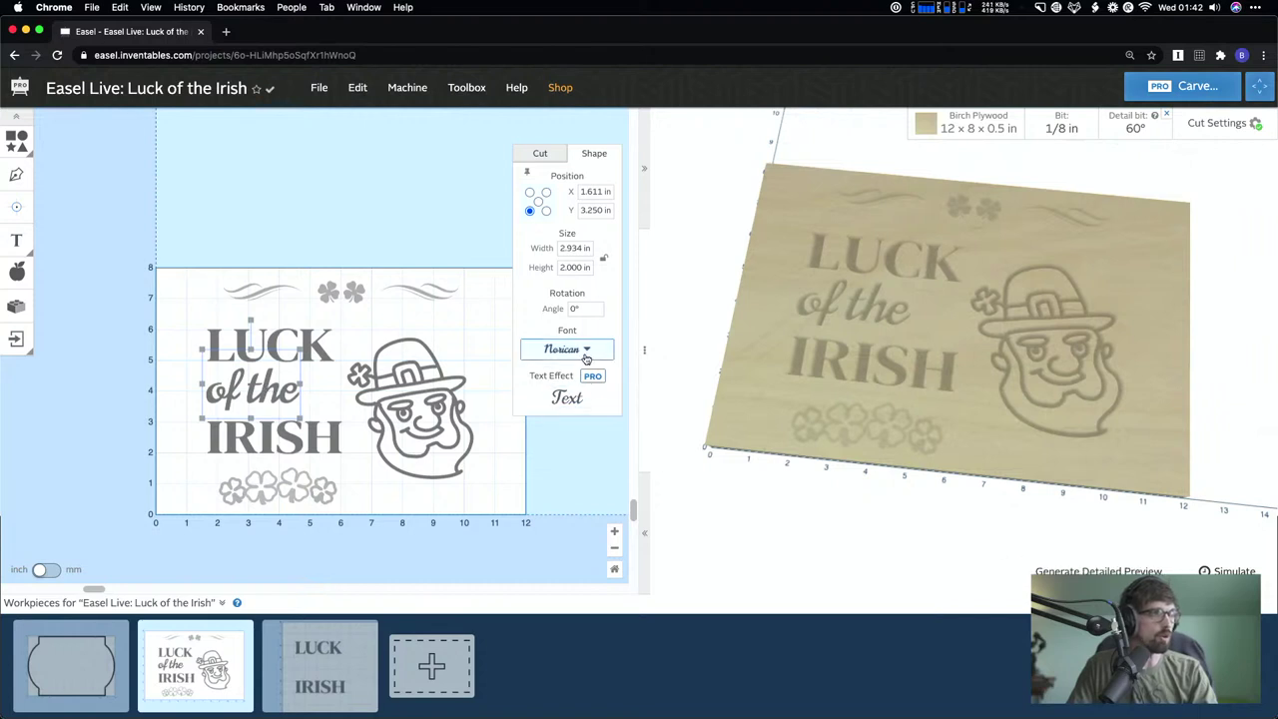
click(407, 231)
- Add "of the" in Norican to the third workpiece, placed between LUCK and IRISH at about X 1.12 in, Y 3.20 in
click(343, 629)
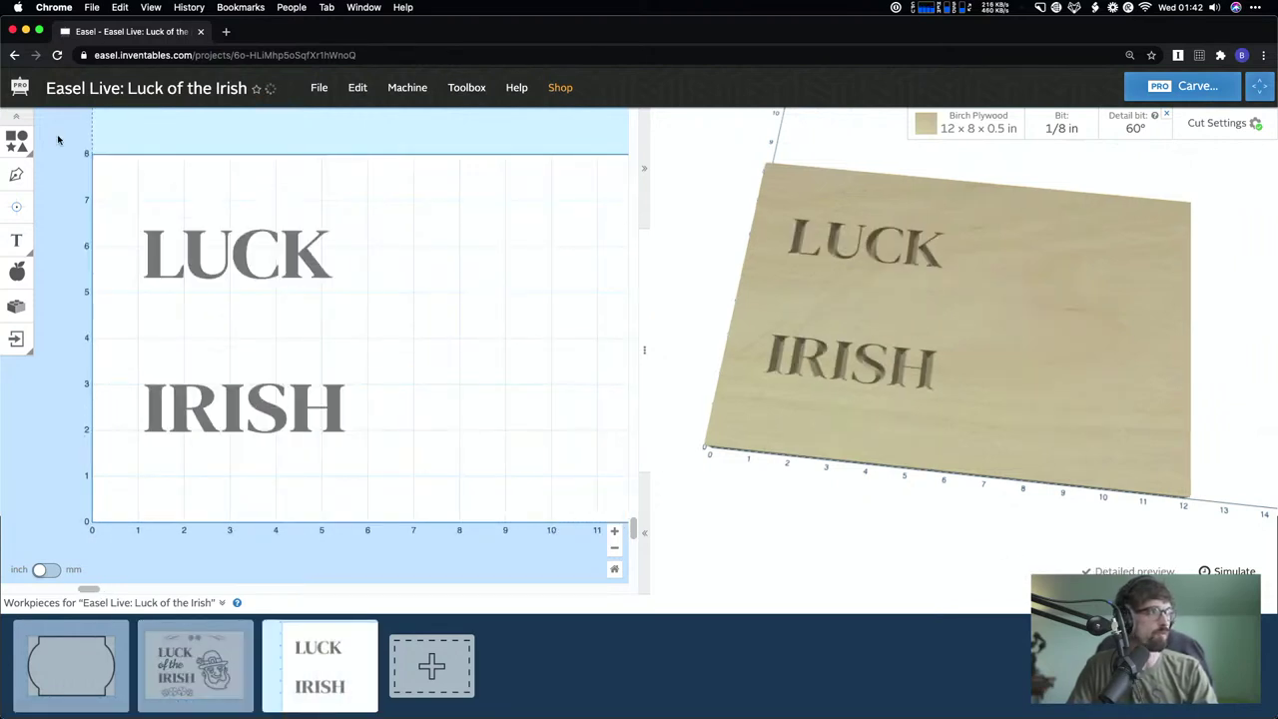
click(18, 240)
scroll(166, 513, down, 5)
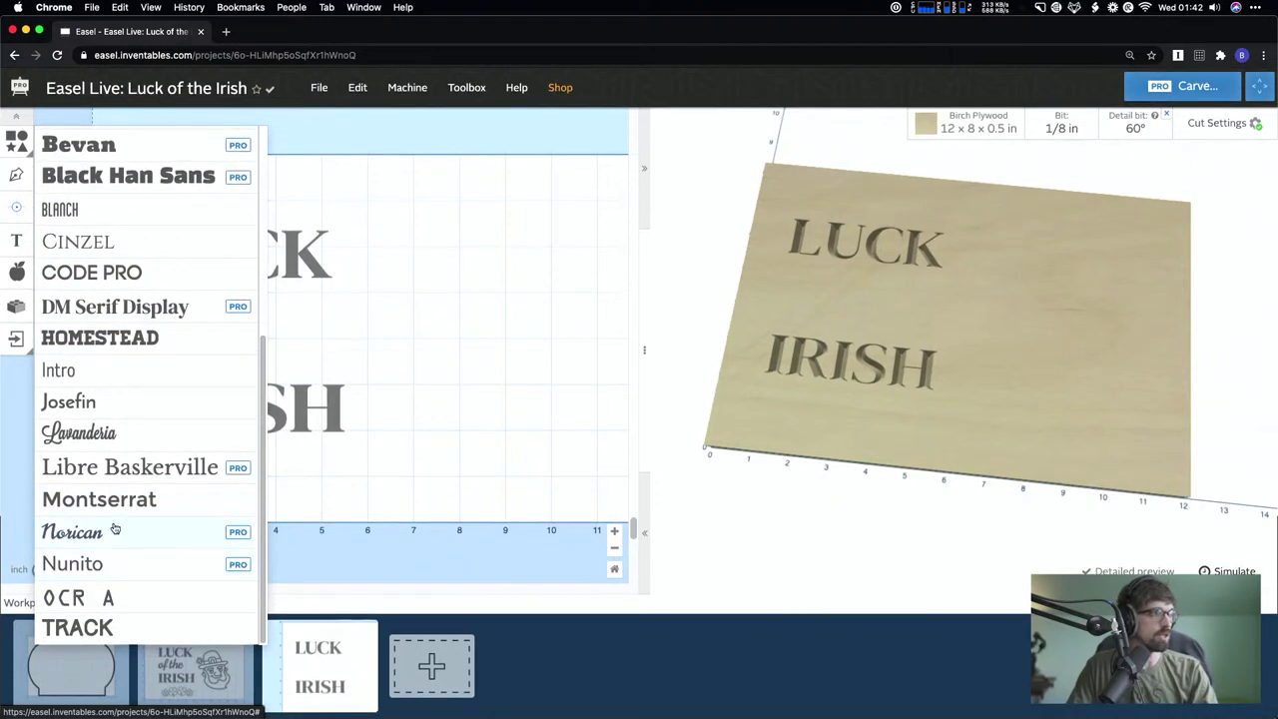
click(115, 529)
double_click(215, 439)
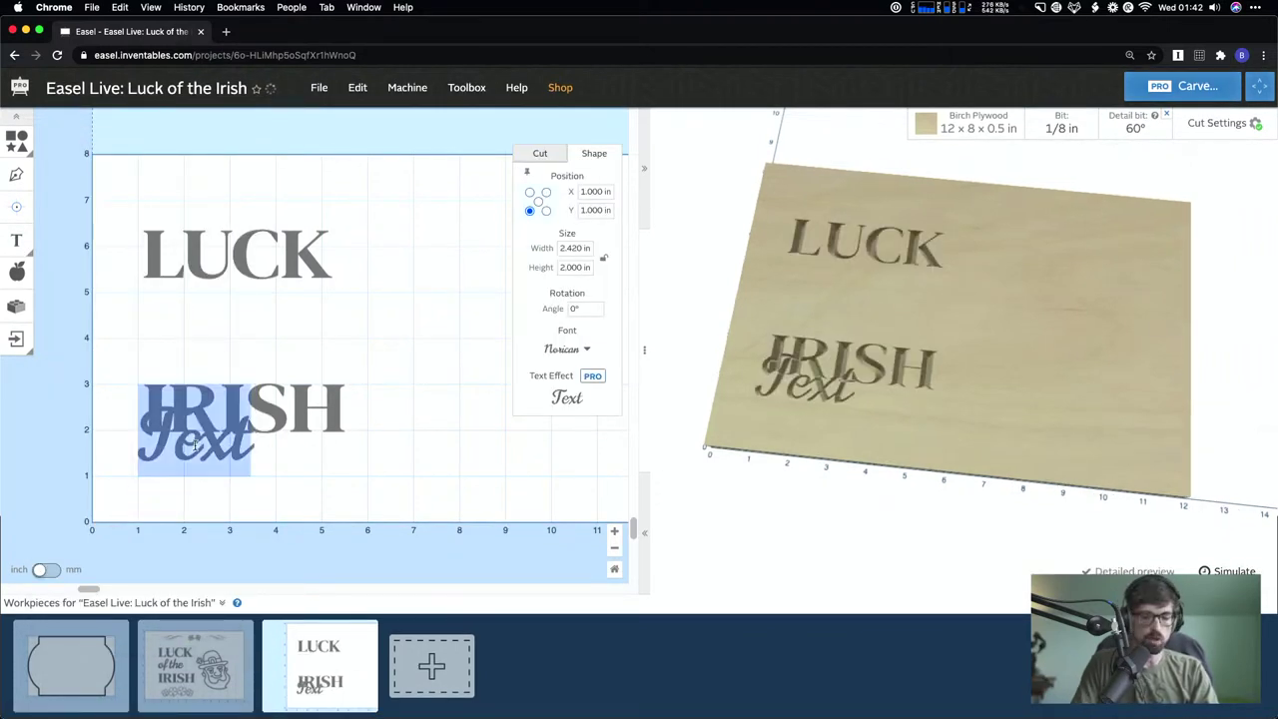
text(of the)
click(208, 329)
drag(233, 456, 263, 324)
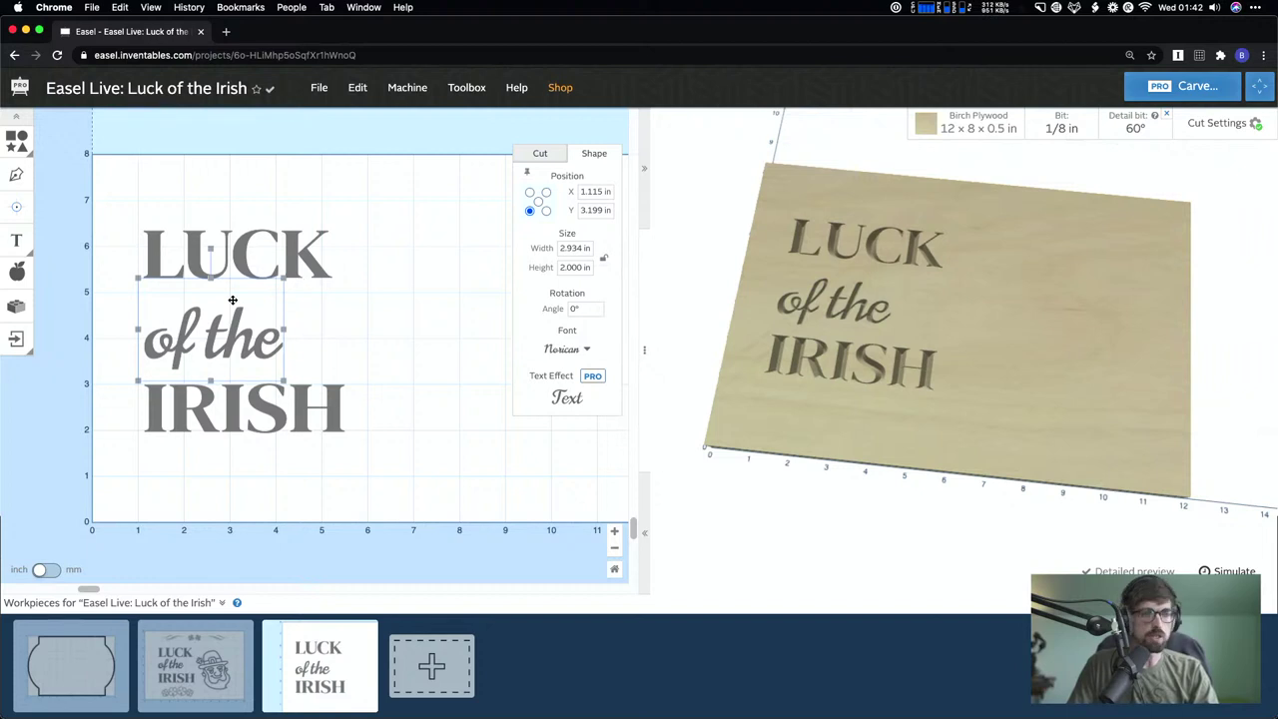
- Nudge "of the" to about X 1.08 in to match LUCK's position, comparing the two lines
click(402, 363)
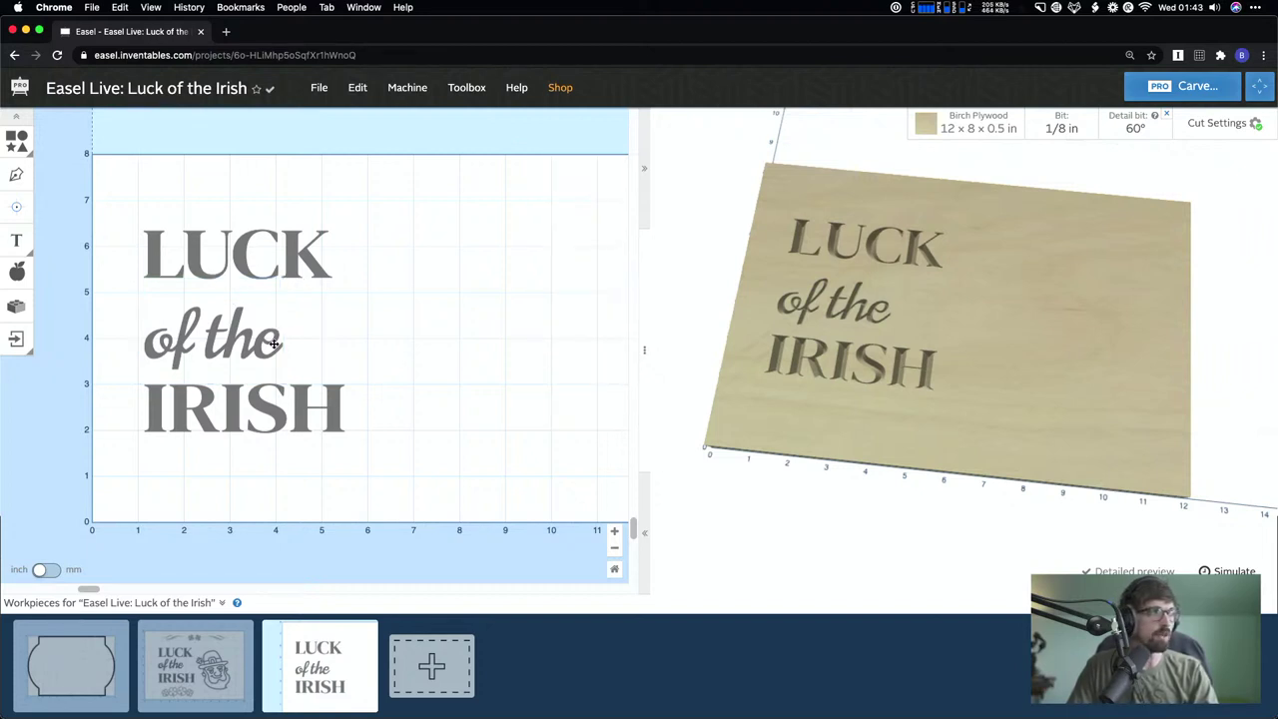
drag(280, 281, 278, 281)
click(280, 276)
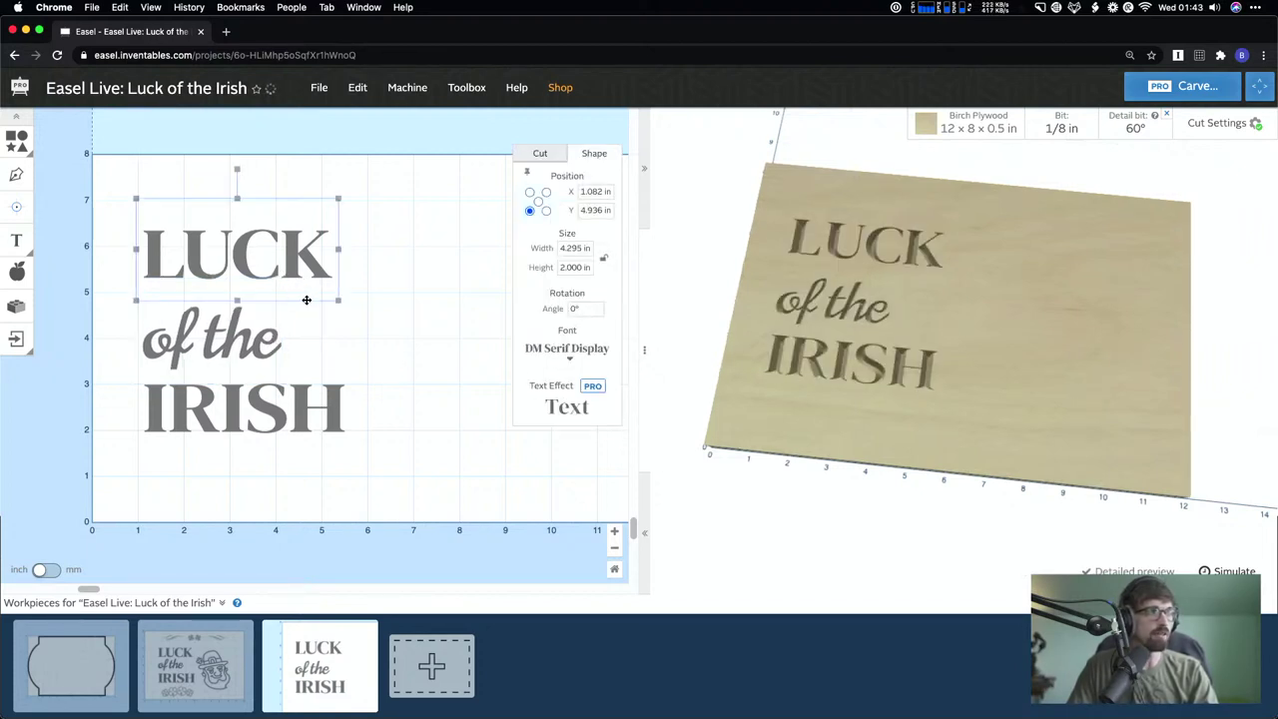
click(313, 317)
click(277, 295)
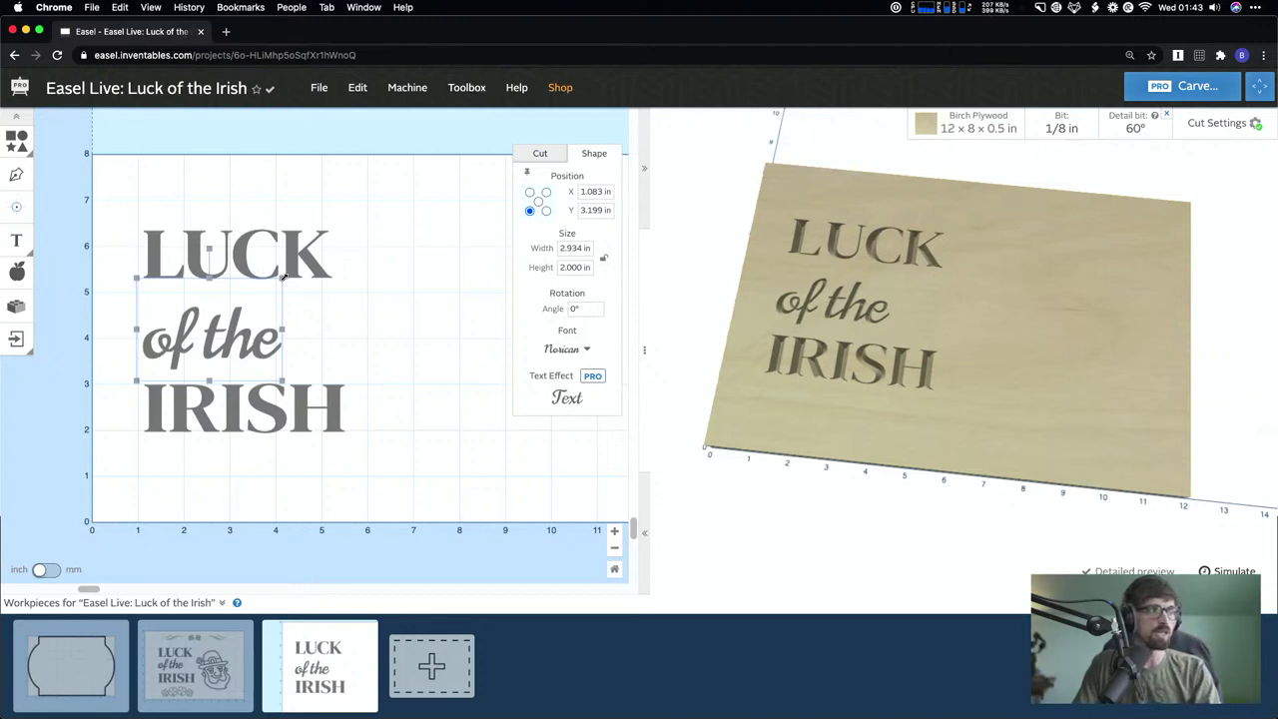
- Try enlarging "of the" to about 3.21 by 2.19 in, and undo the resize
mouse_move(284, 277)
mouse_down()
mouse_move(251, 290)
mouse_move(294, 269)
mouse_up()
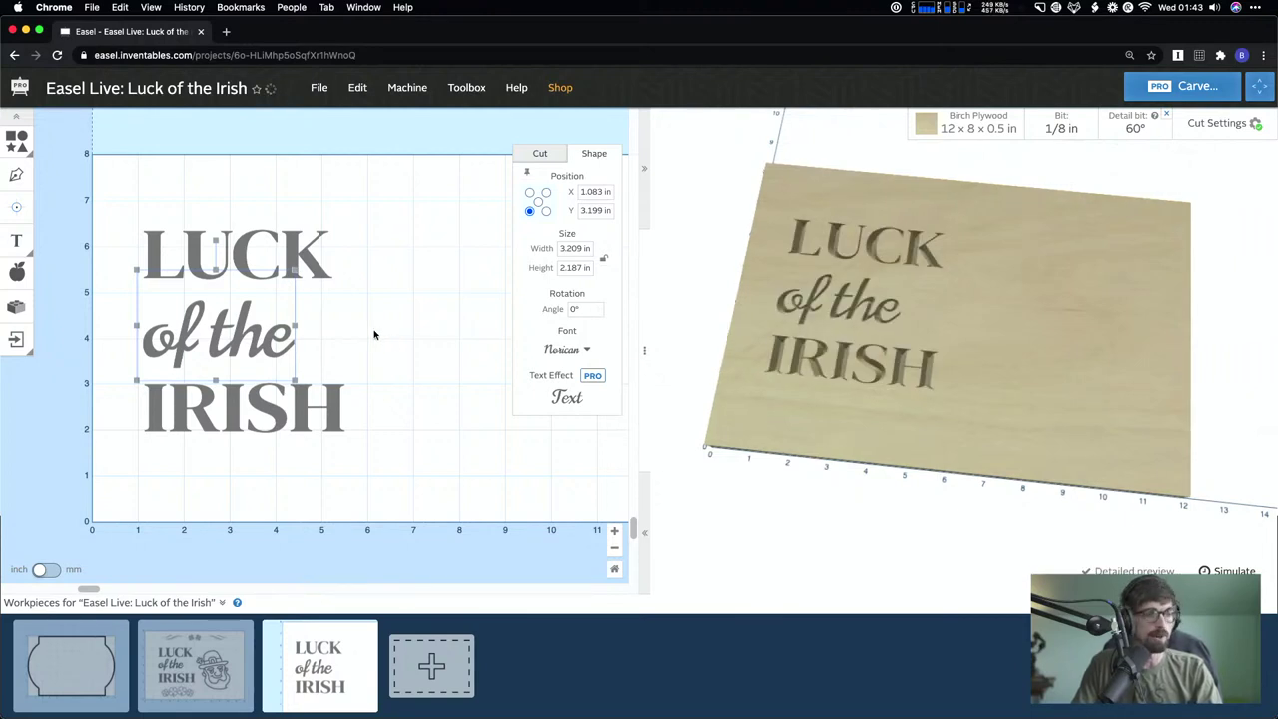
key(super+z)
click(193, 214)
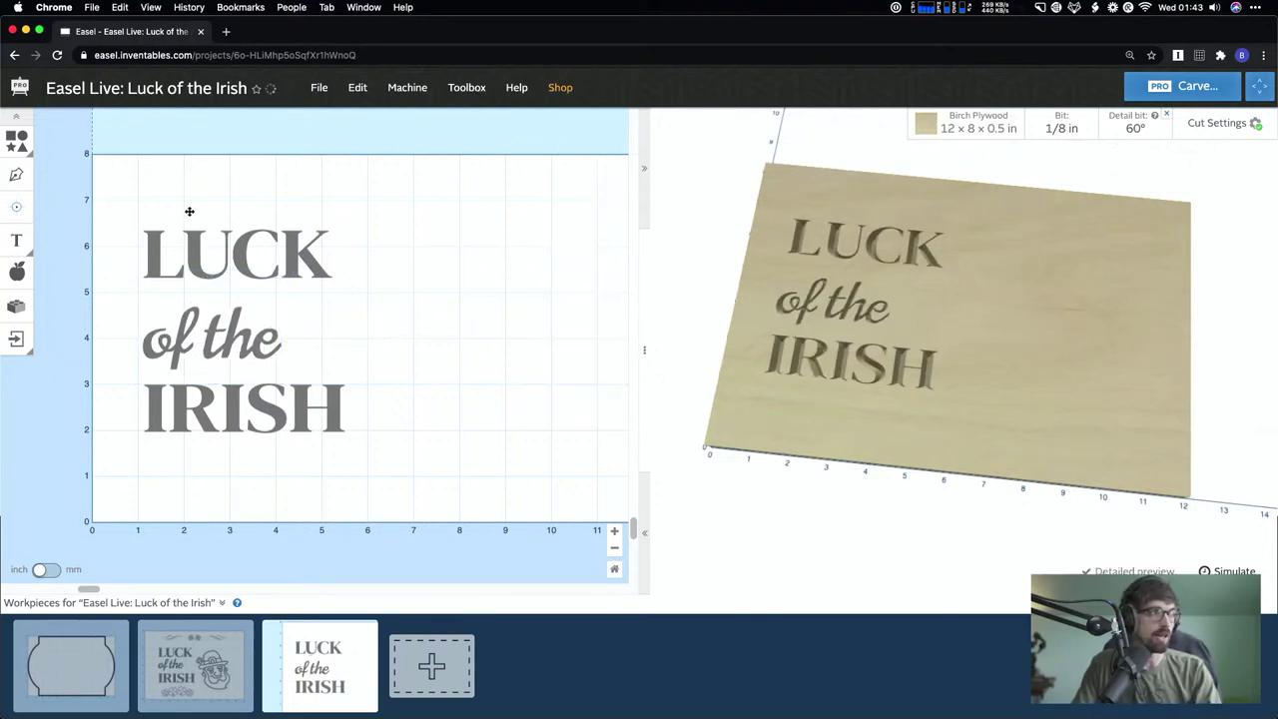
- Scale all three lines of lettering down together to about 3.4 in wide and move them so they start near X 1.7 in
drag(105, 198, 391, 529)
drag(391, 529, 392, 529)
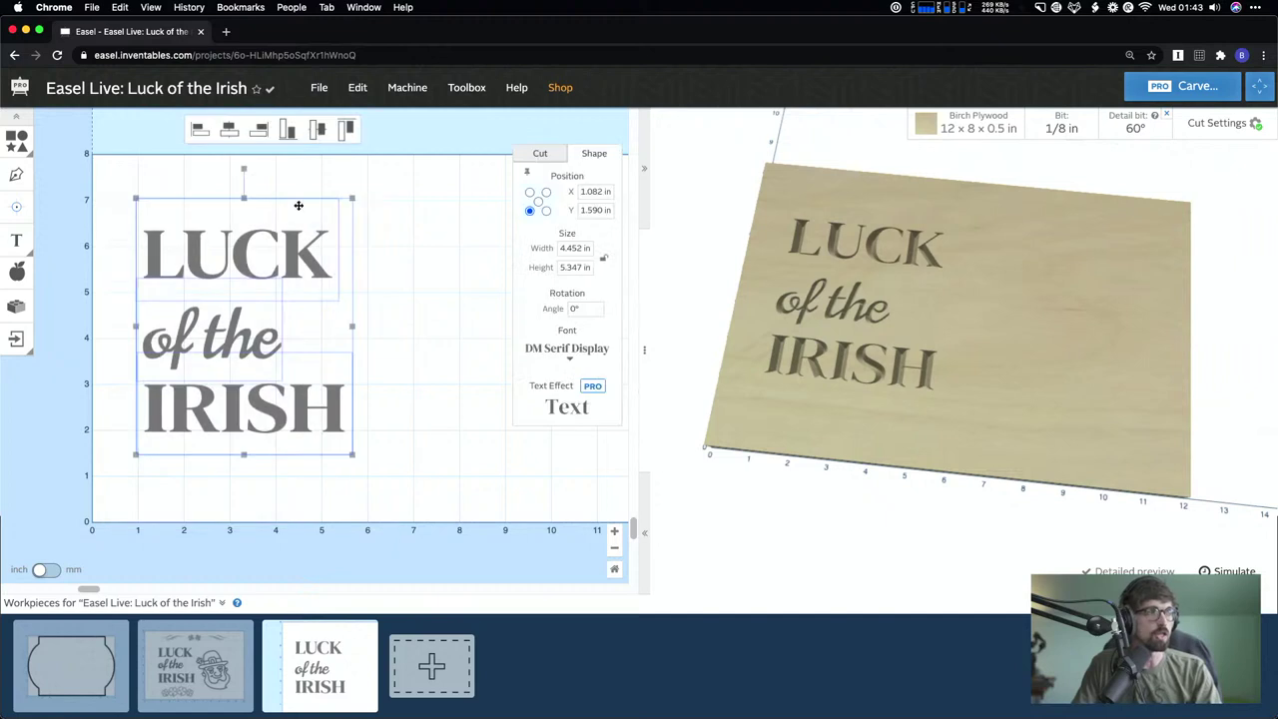
drag(351, 198, 331, 243)
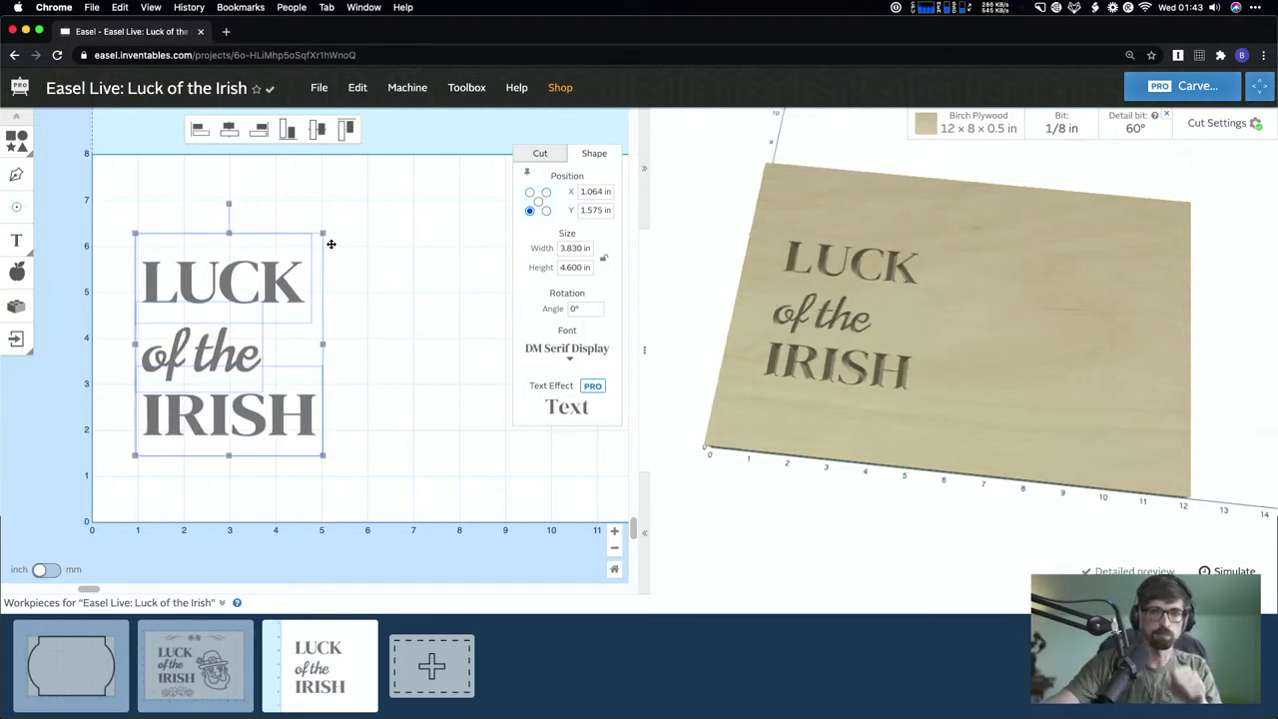
drag(268, 279, 312, 241)
drag(269, 291, 300, 286)
click(393, 325)
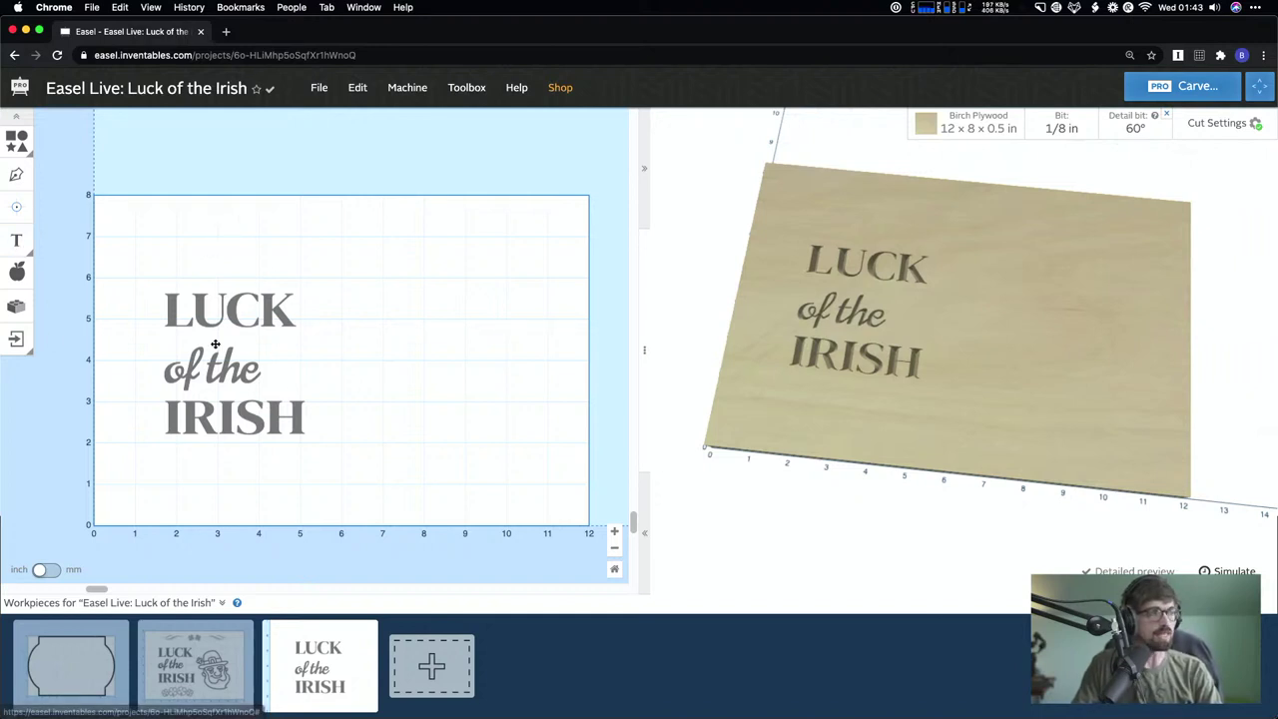
- Check the leprechaun artwork in the finished sign workpiece, and search the design library for "leprechaun" from the third workpiece
click(211, 678)
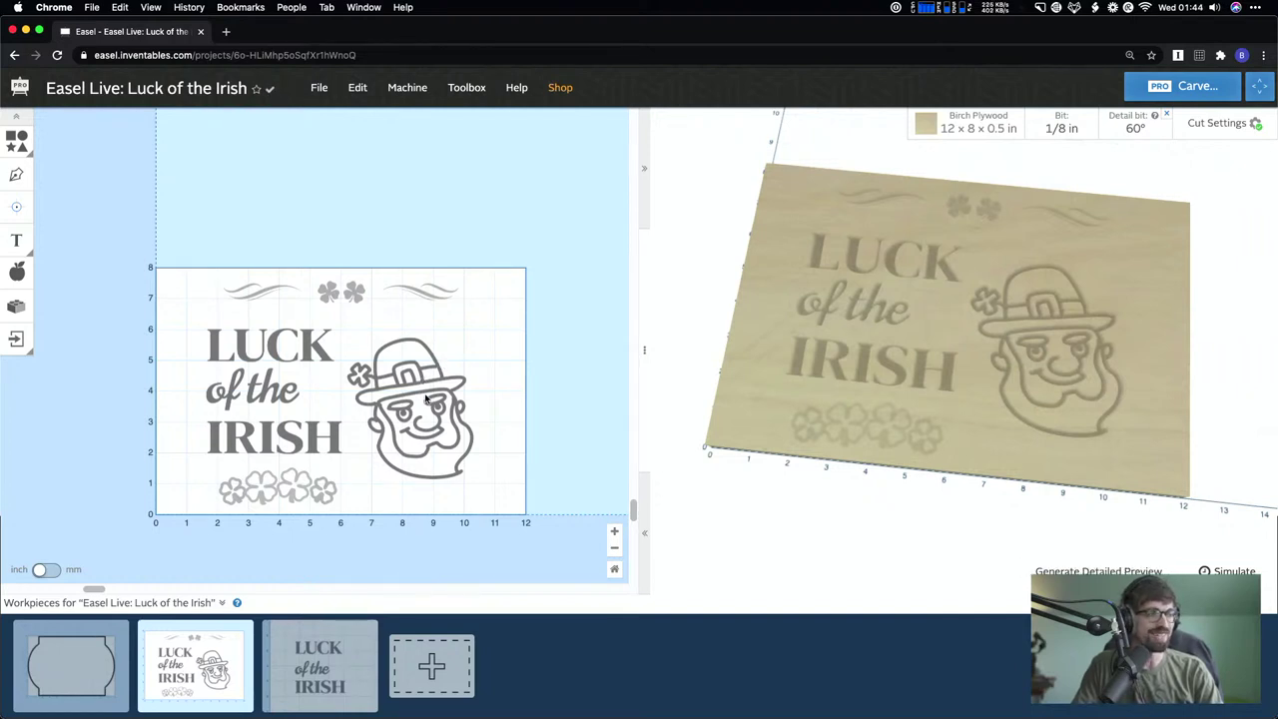
click(320, 670)
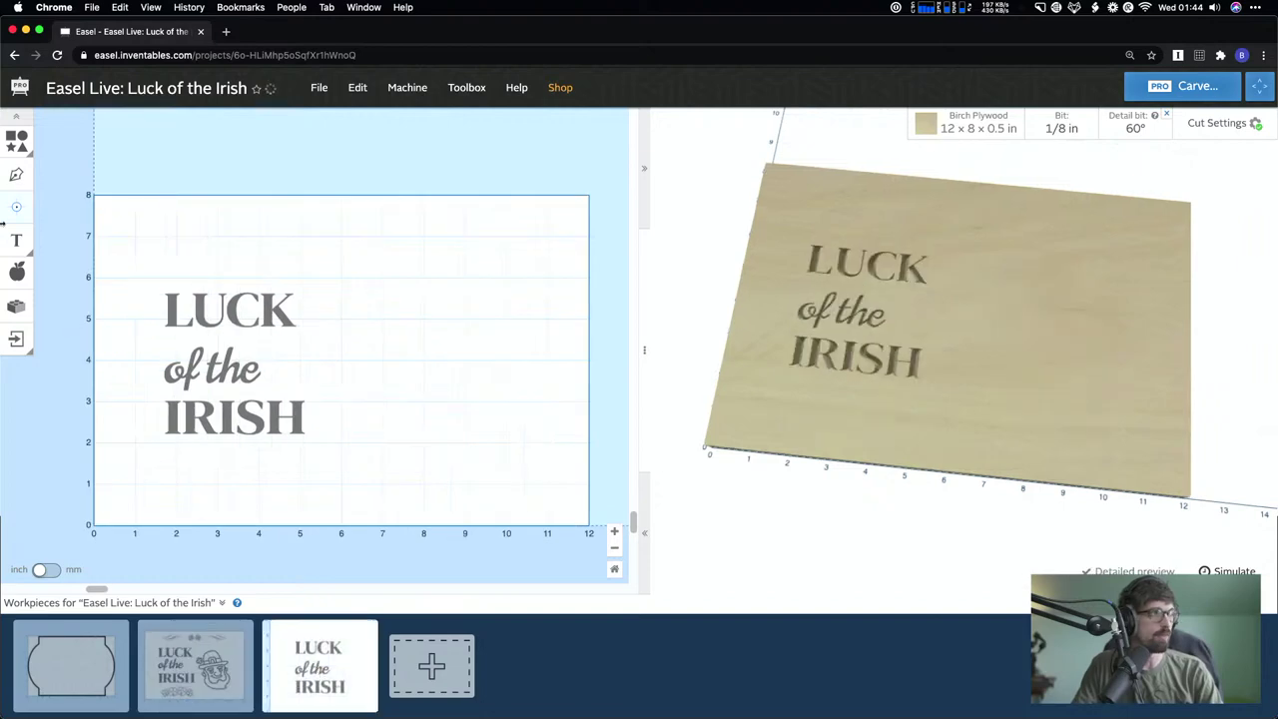
click(25, 283)
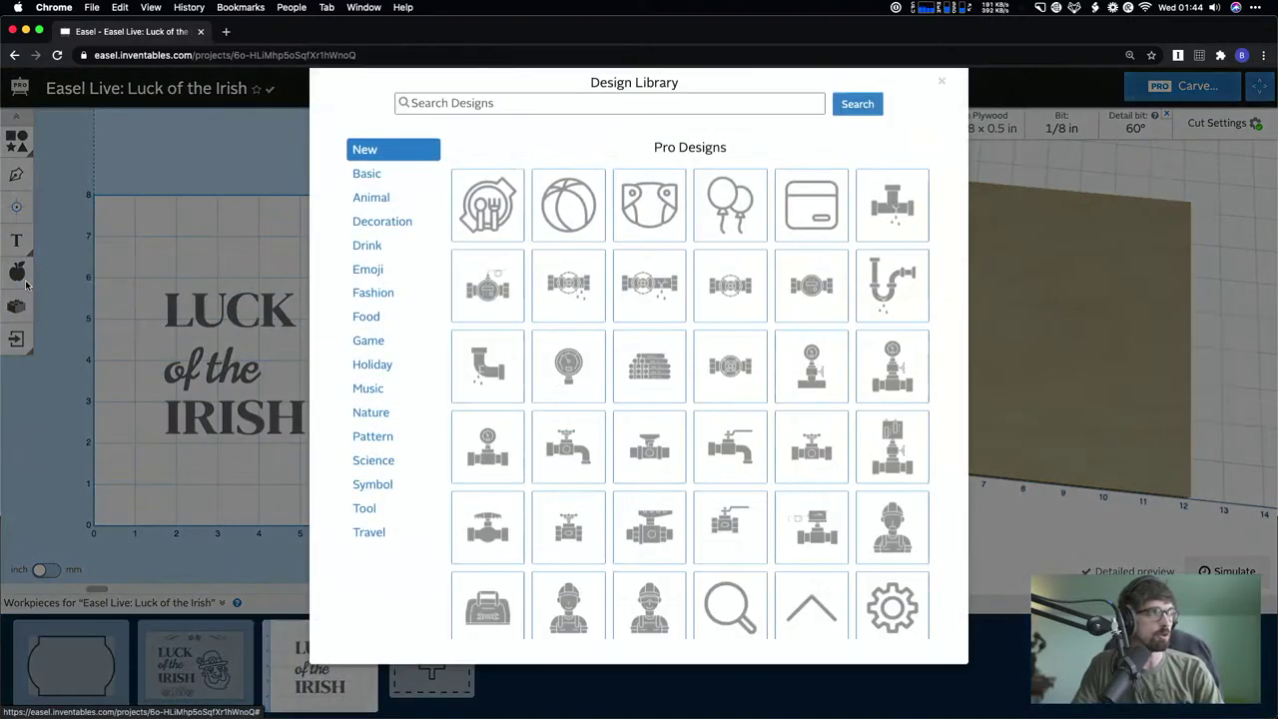
click(467, 133)
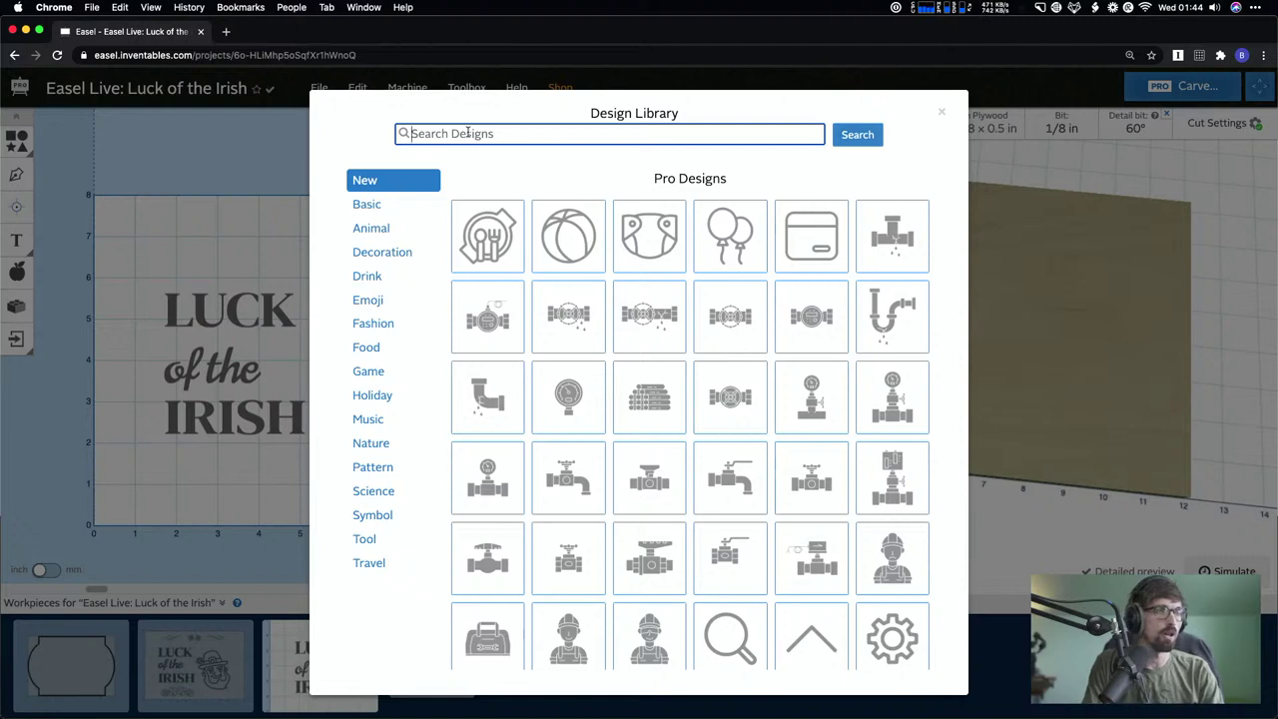
text(lepre)
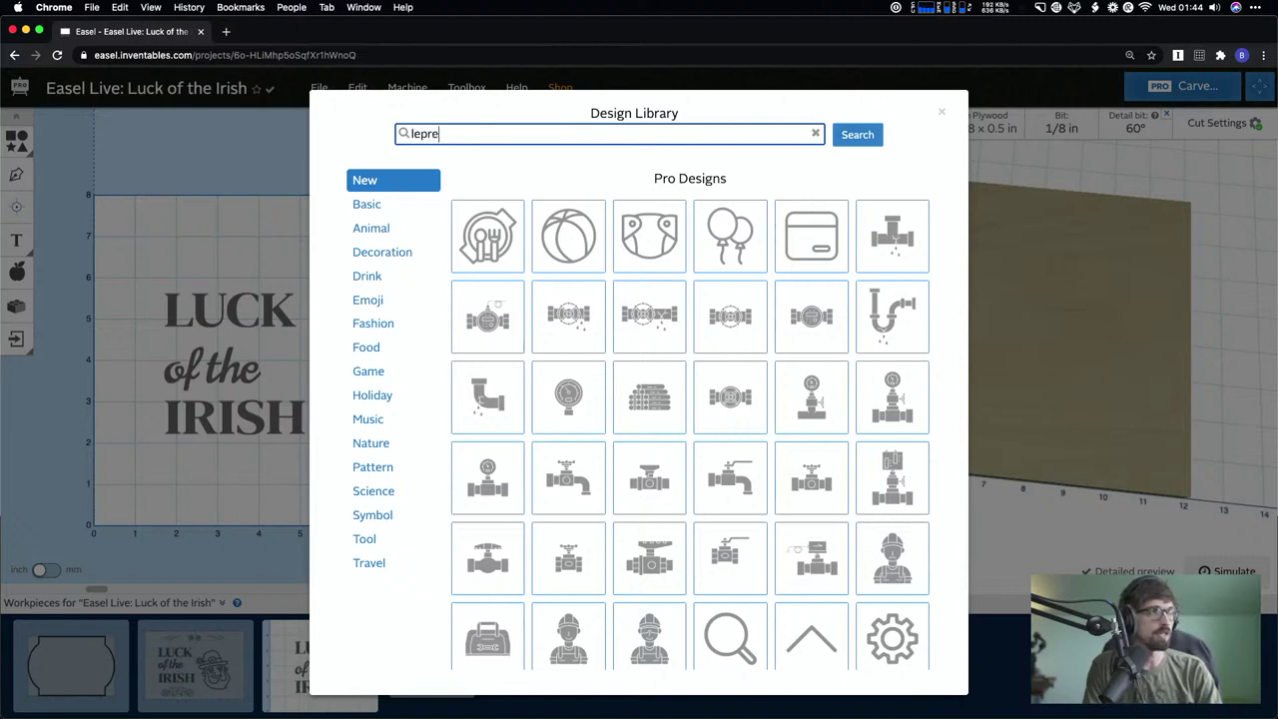
key(Return)
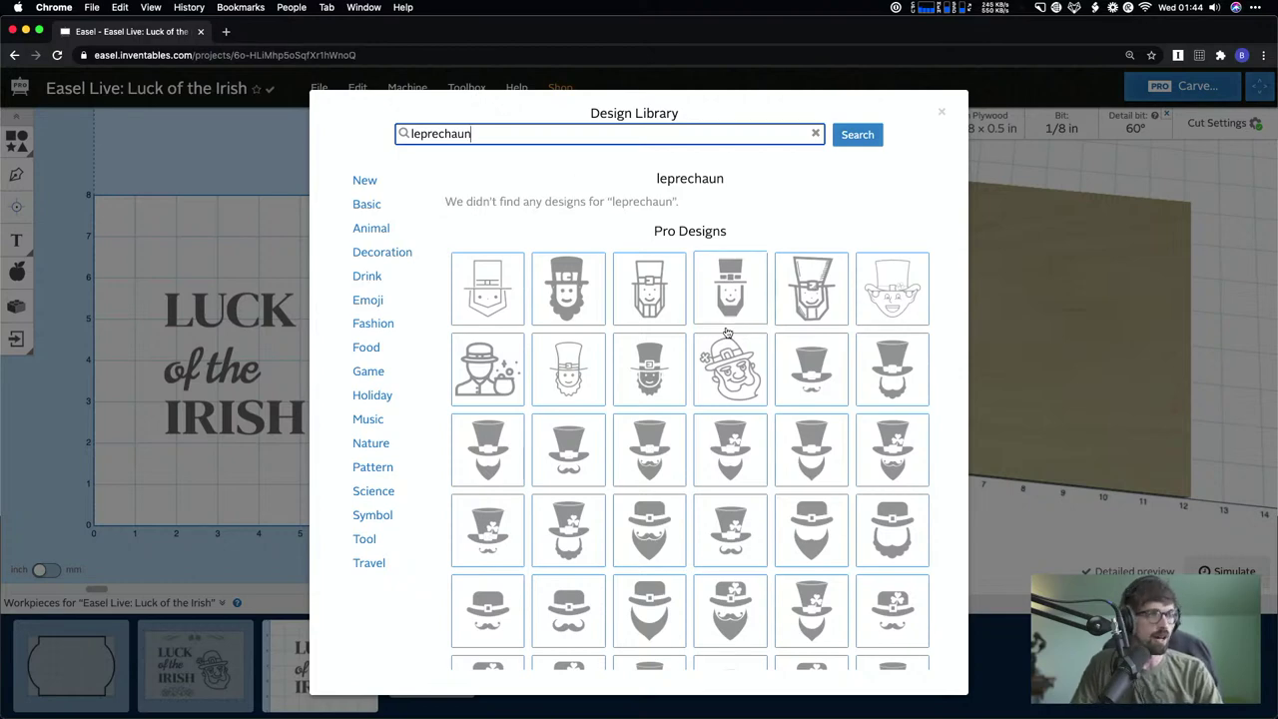
- Browse the leprechaun designs and review the cut types offered for the bearded face with a clover on its hat
scroll(725, 330, down, 3)
scroll(725, 330, up, 3)
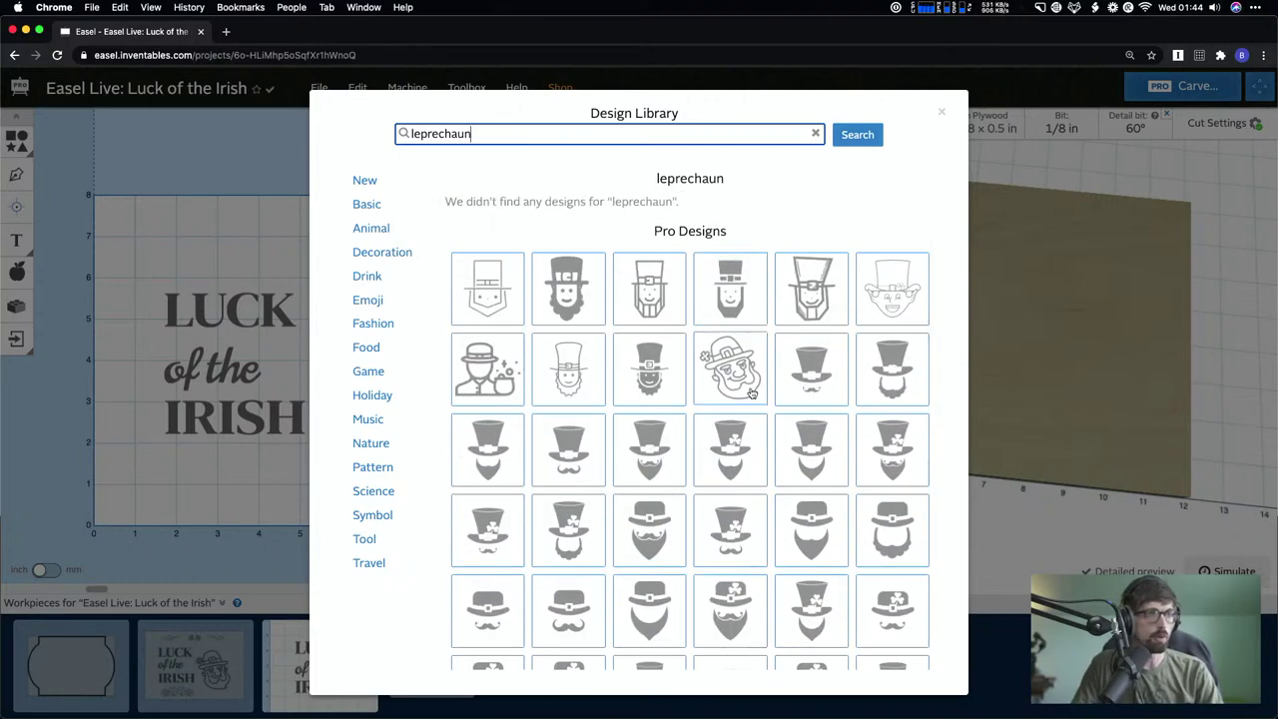
scroll(756, 406, down, 10)
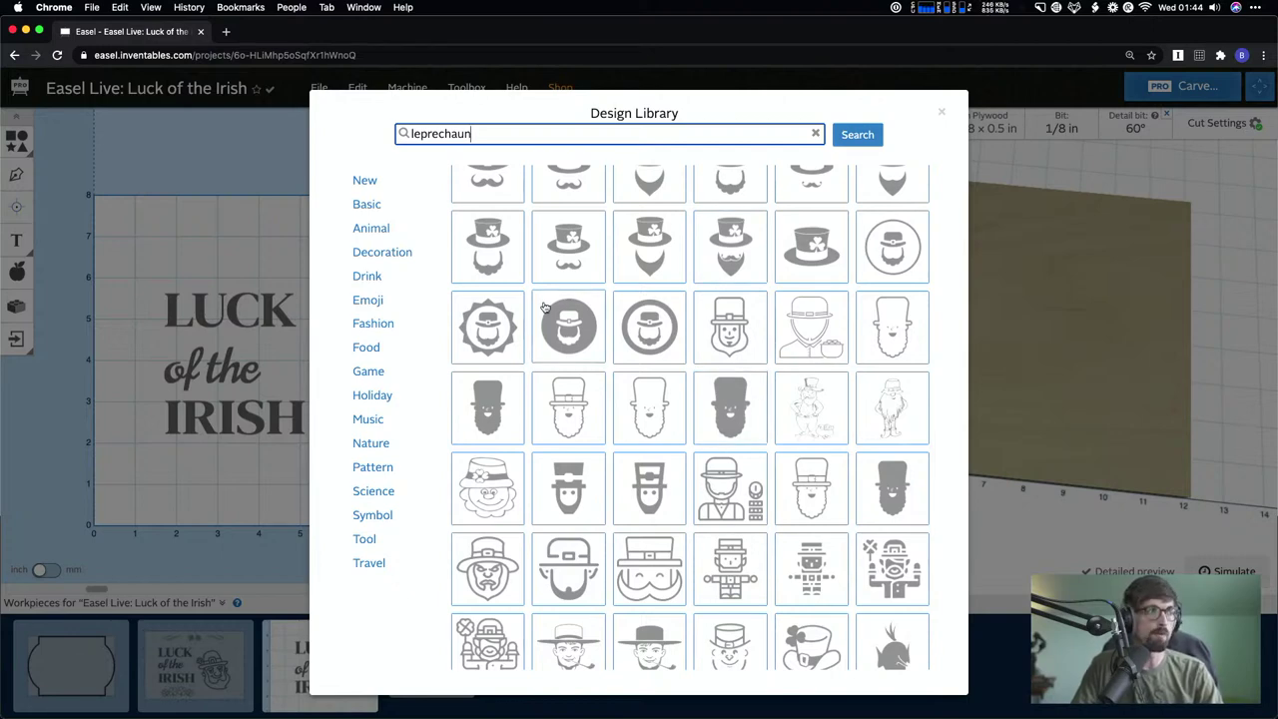
scroll(706, 388, down, 1)
scroll(705, 387, down, 15)
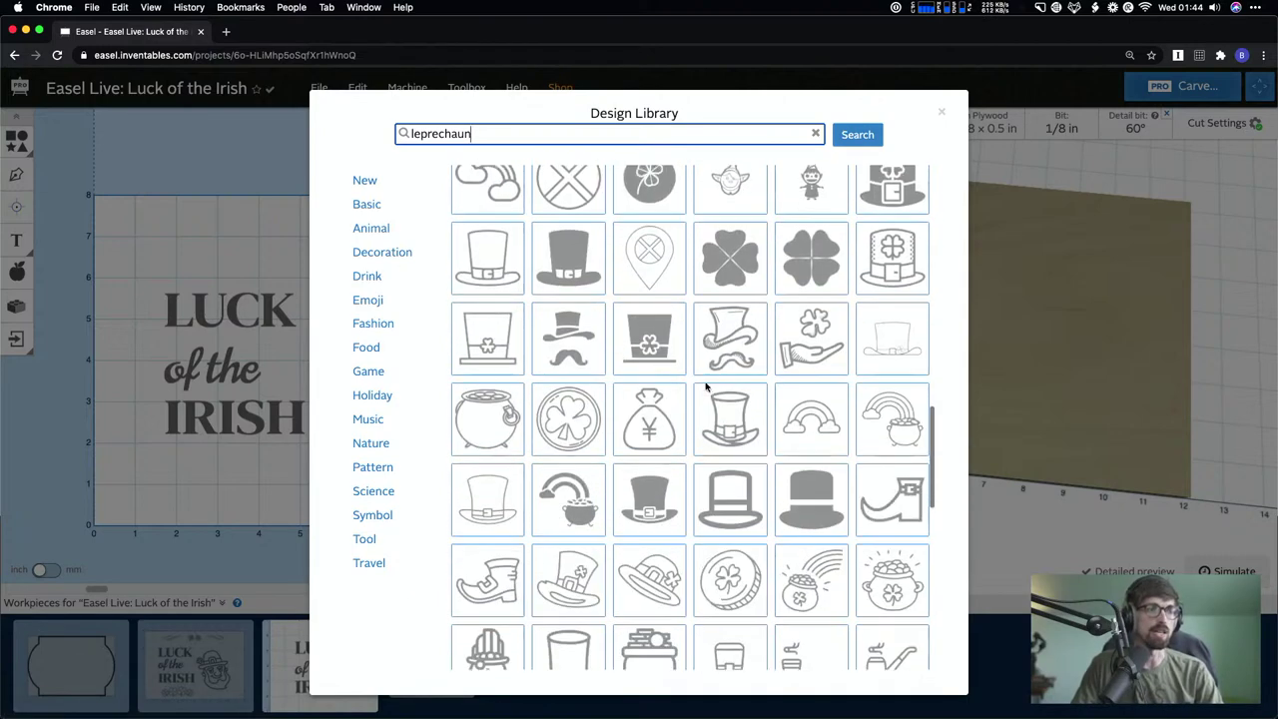
scroll(705, 387, up, 15)
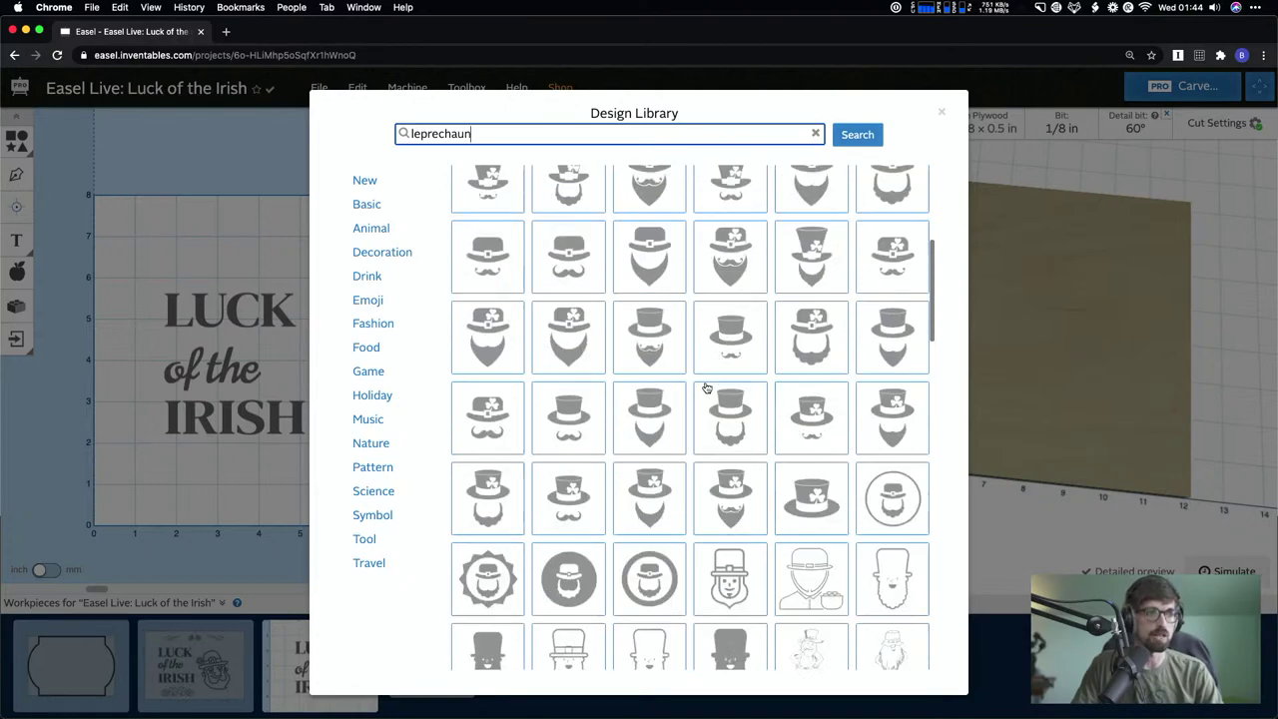
scroll(729, 443, down, 5)
scroll(729, 442, down, 3)
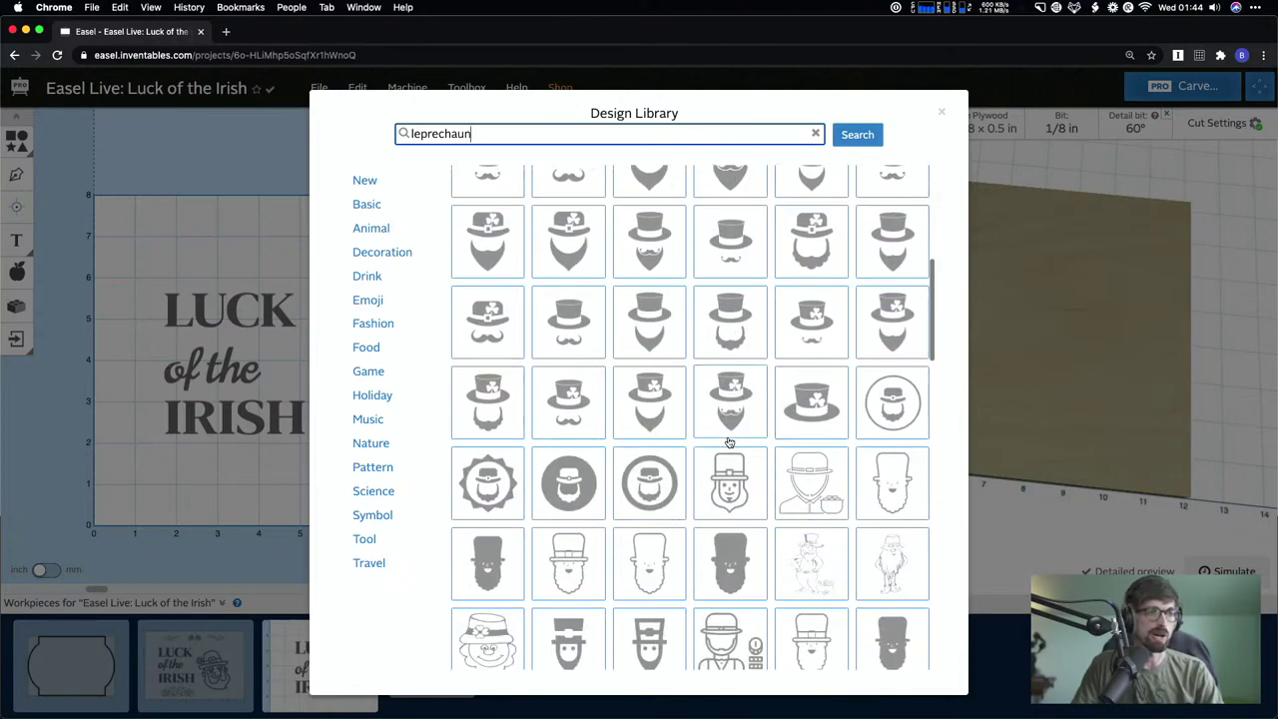
scroll(641, 477, down, 1)
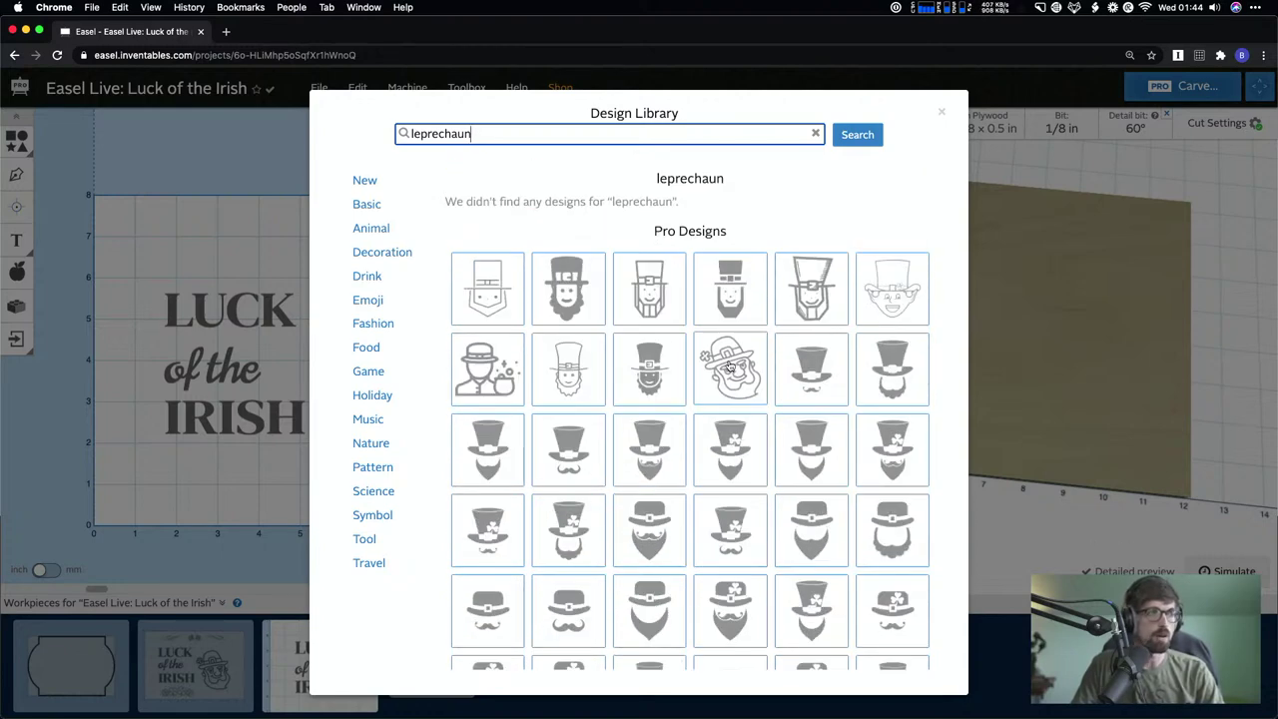
click(729, 367)
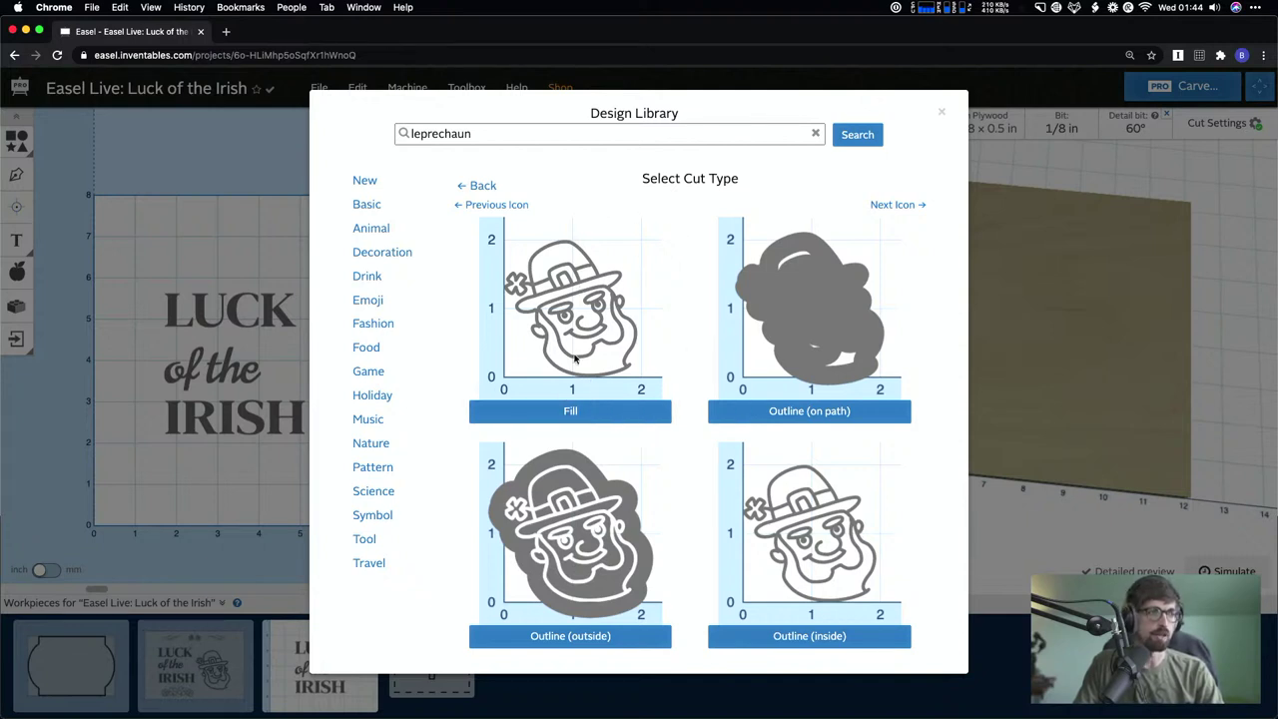
- Add the Y-shaped pipe fitting from the New designs as a Fill and place it at about X 7.88 in, Y 2.08 in
click(364, 179)
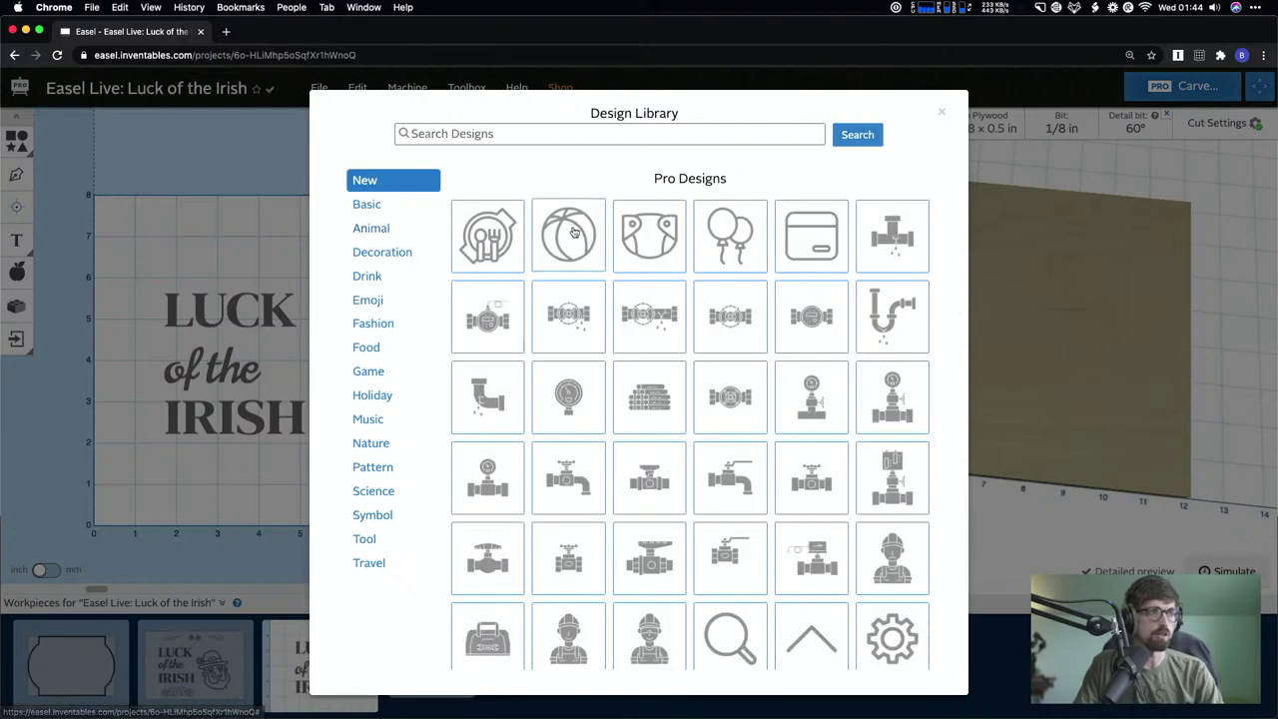
scroll(670, 393, down, 5)
scroll(831, 542, down, 2)
click(814, 514)
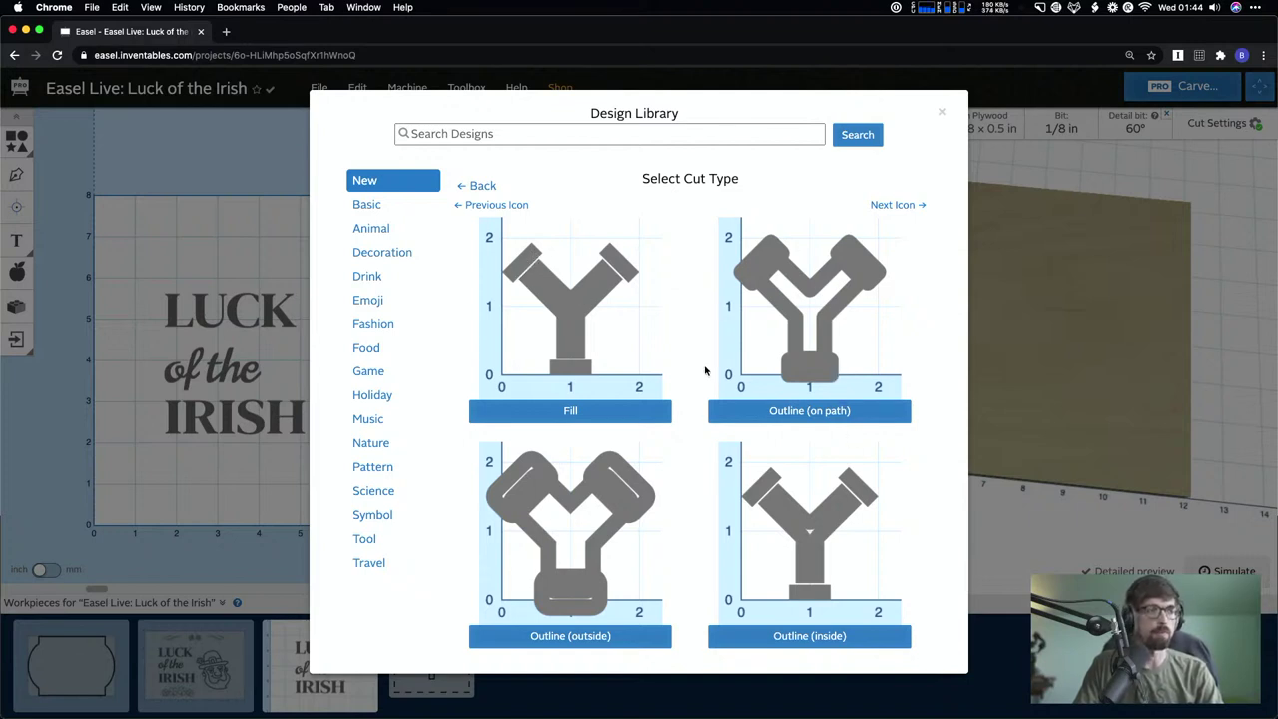
click(568, 411)
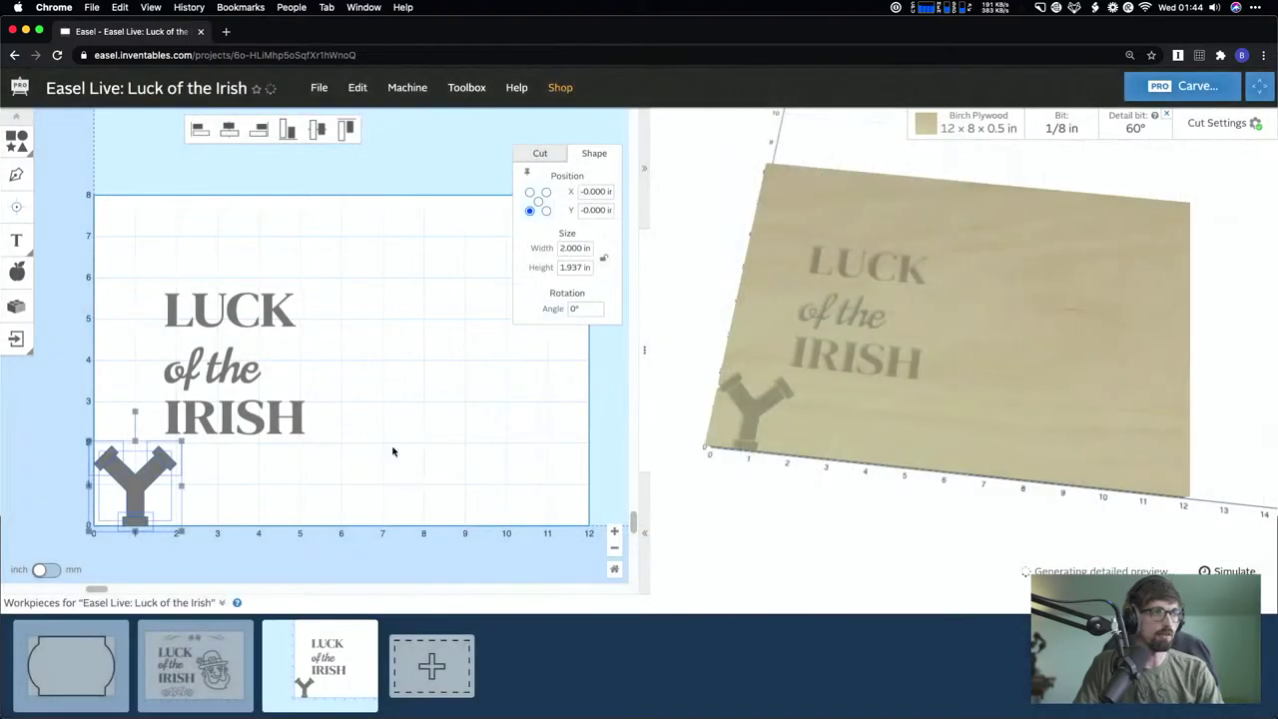
drag(356, 454, 459, 399)
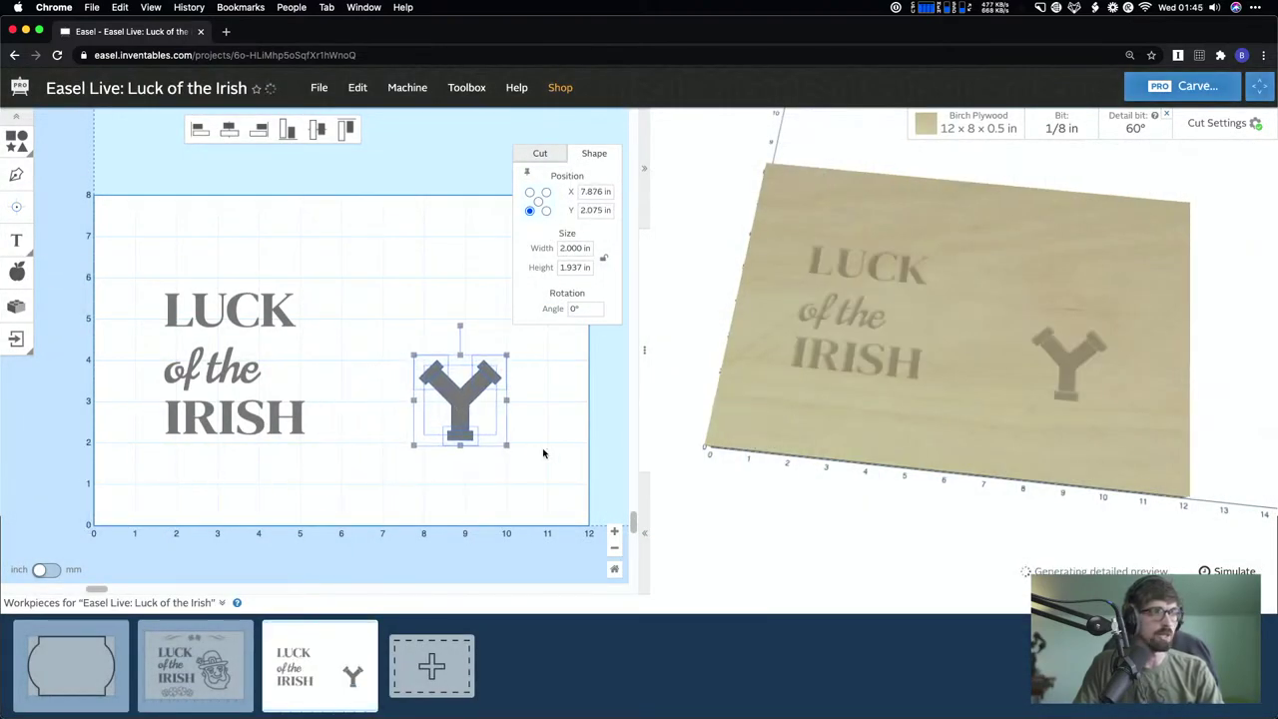
- Examine the edit points of the pipe fitting's central Y piece, selecting its upper-left corner point and ending point editing
click(479, 413)
scroll(460, 398, up, 5)
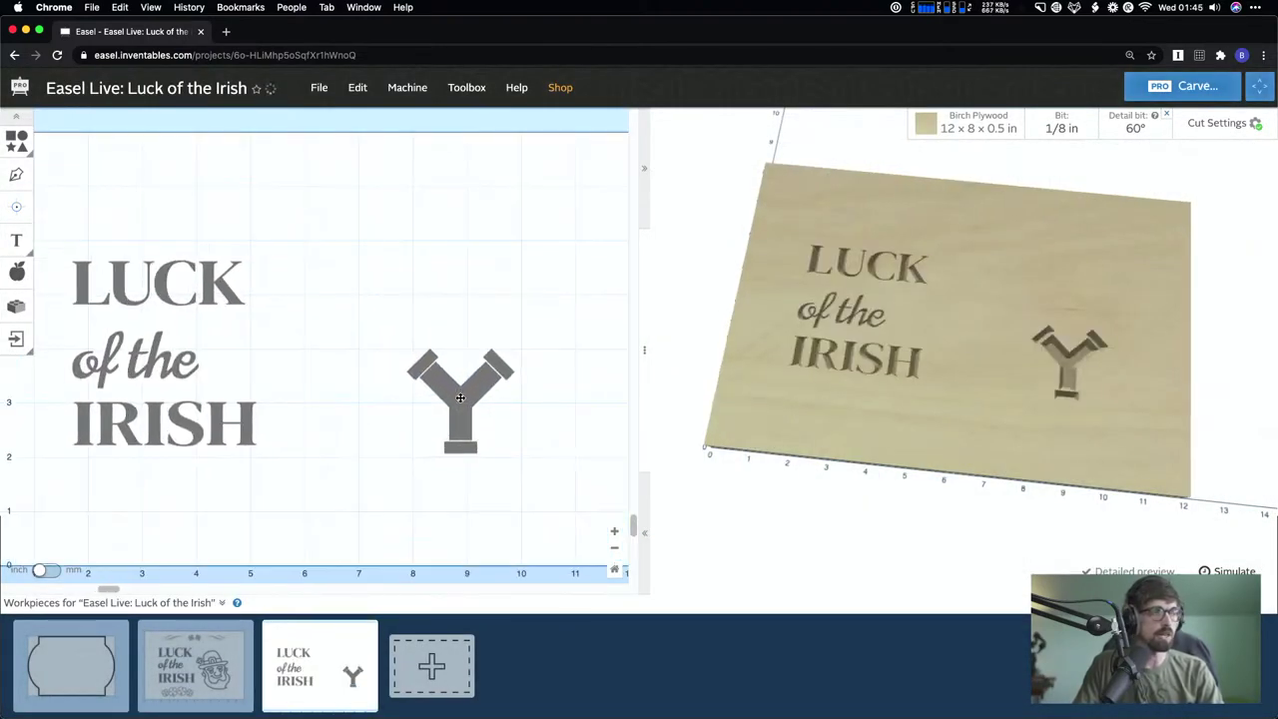
scroll(460, 398, up, 2)
double_click(460, 395)
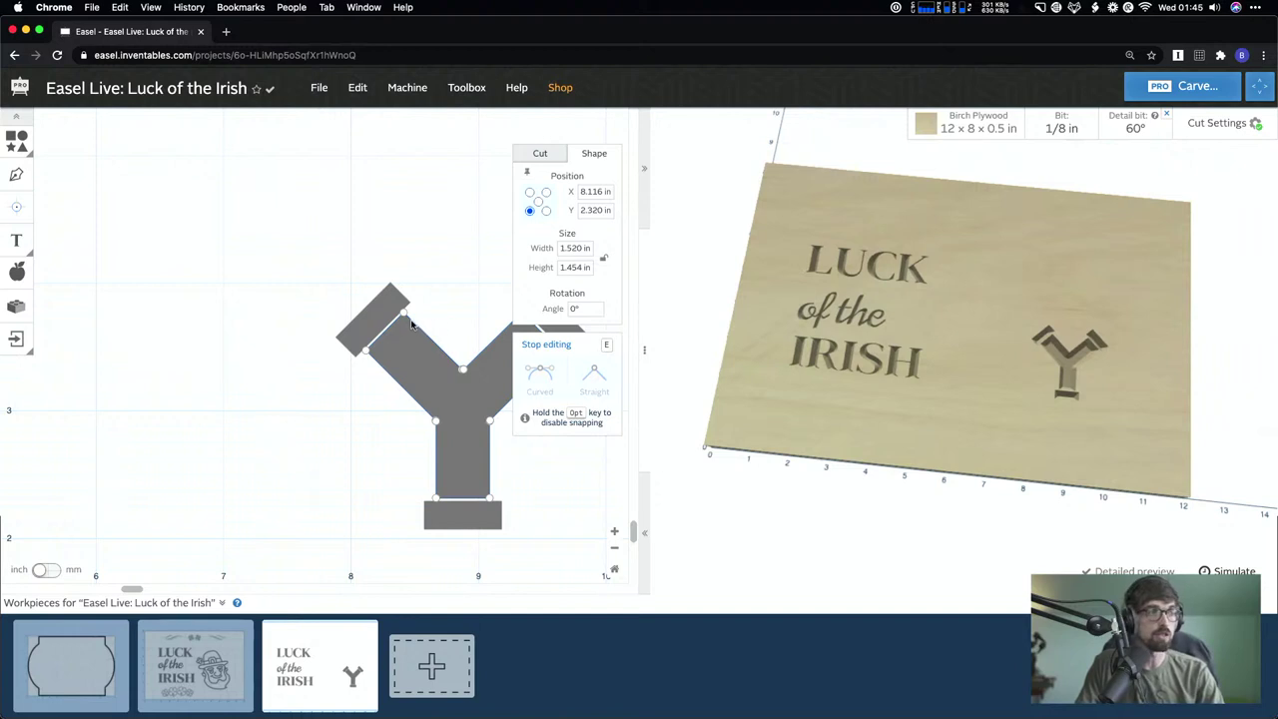
click(402, 313)
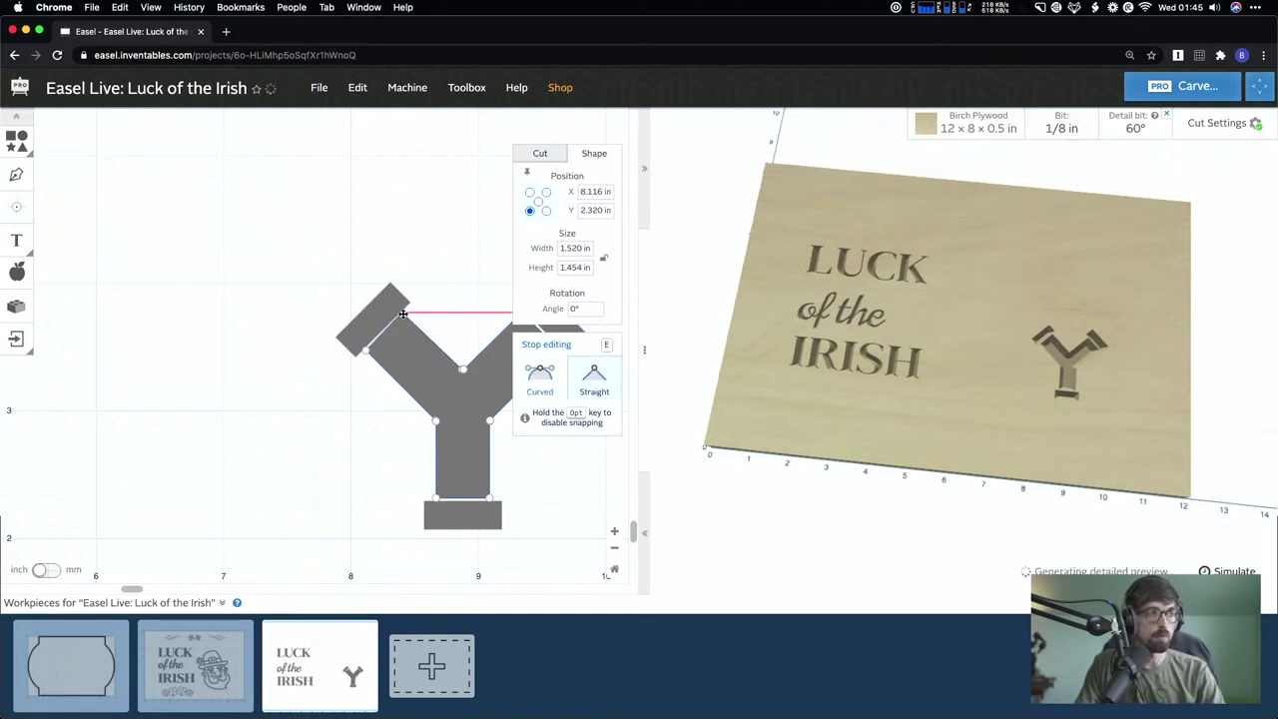
key(e)
- Set the cut path of all the pipe fitting's pieces to Cut on shape path
scroll(439, 264, down, 2)
scroll(439, 264, down, 1)
drag(359, 188, 586, 441)
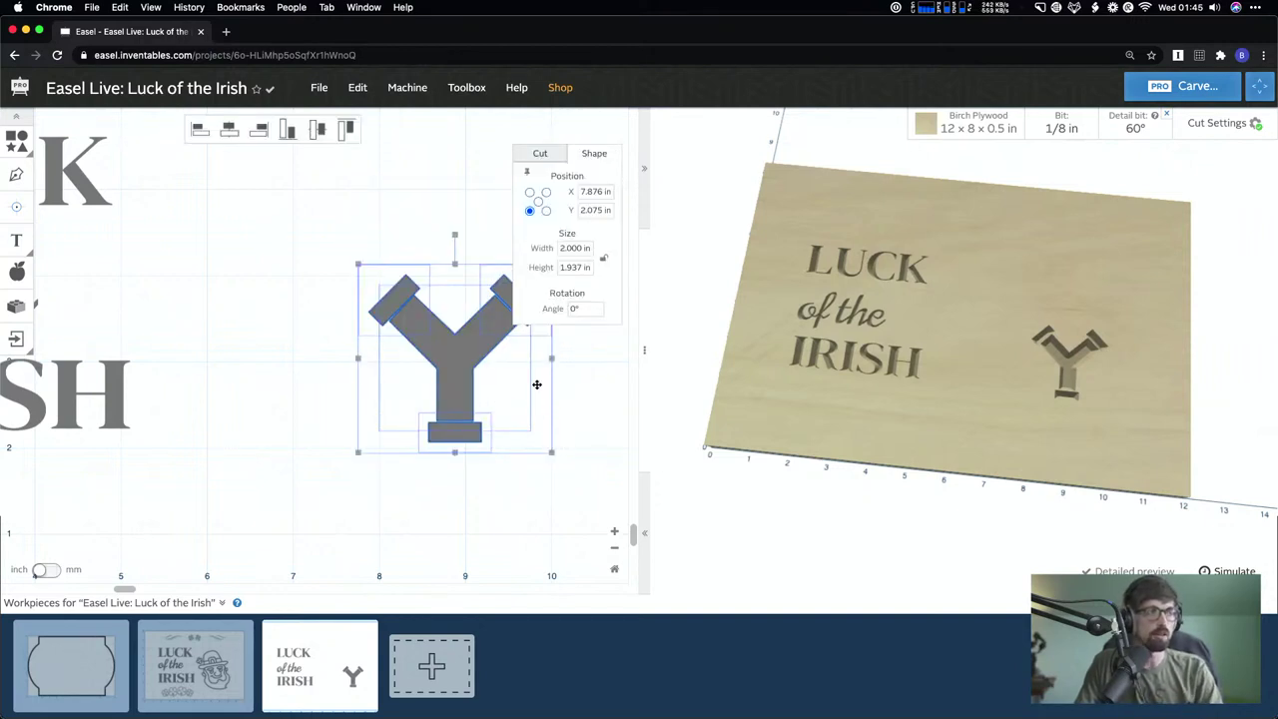
click(540, 155)
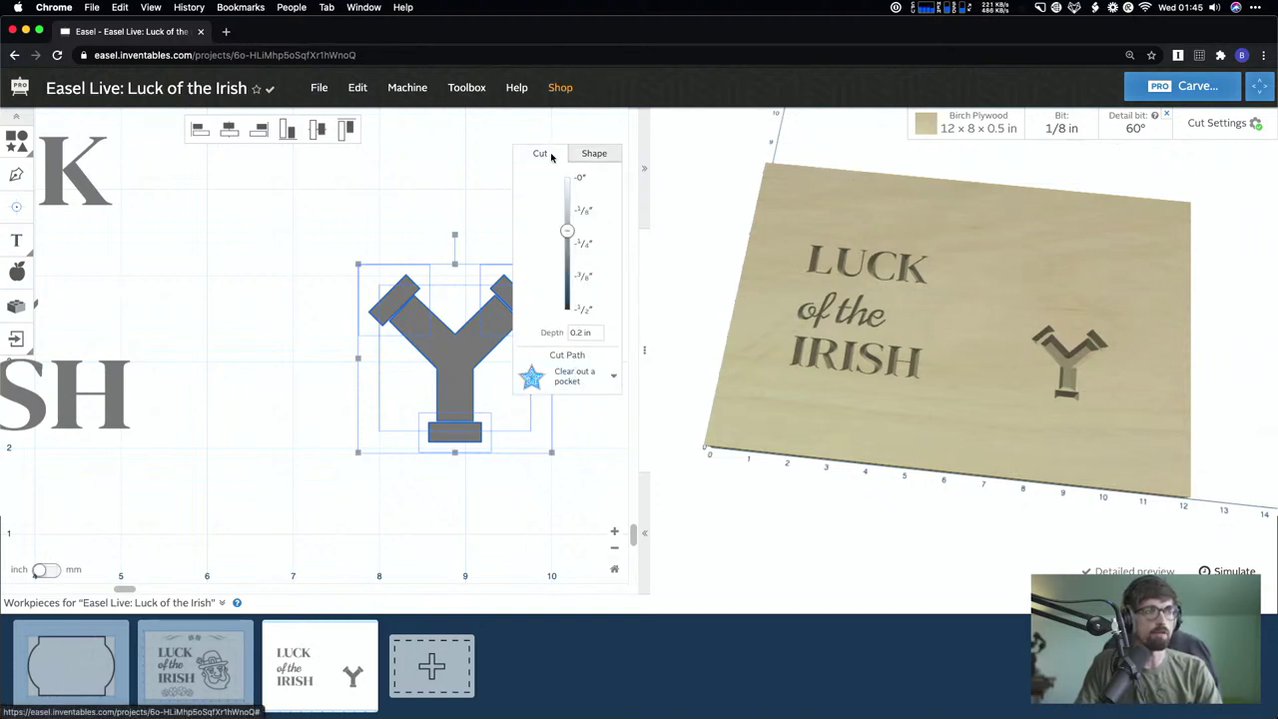
click(577, 380)
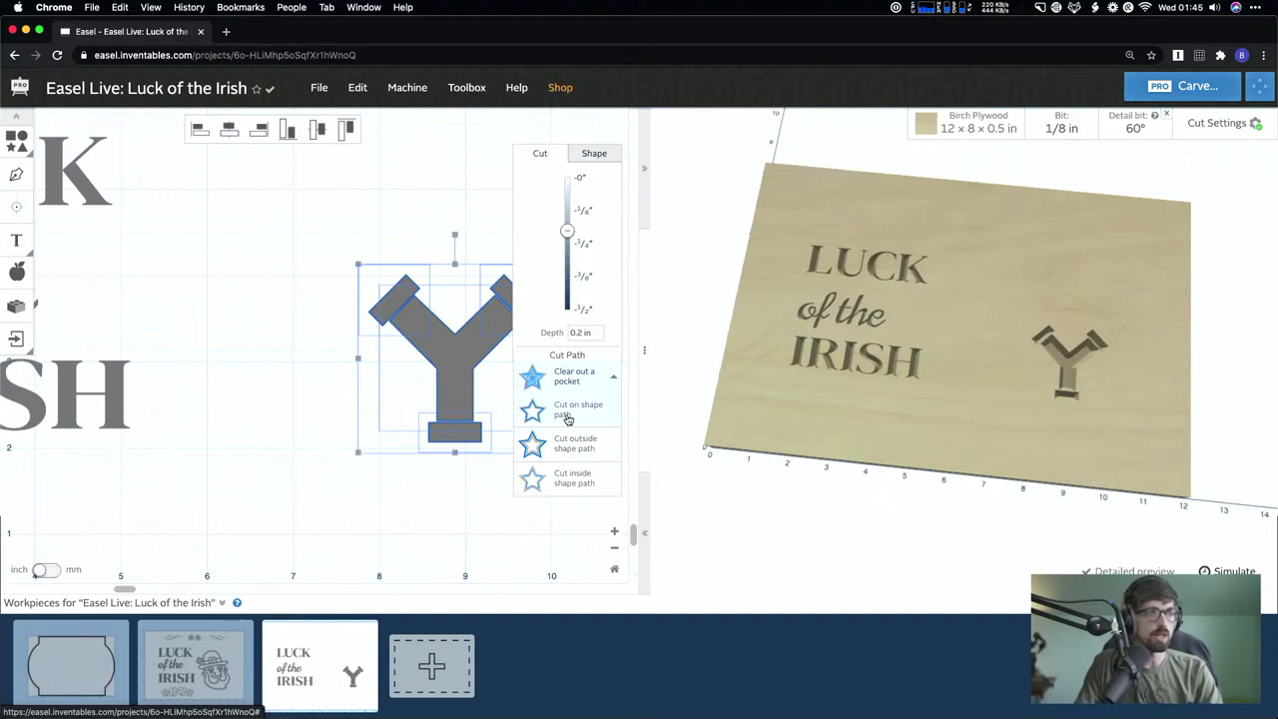
click(567, 417)
- Delete the entire pipe fitting from the third workpiece
click(540, 507)
drag(564, 472, 379, 197)
key(Delete)
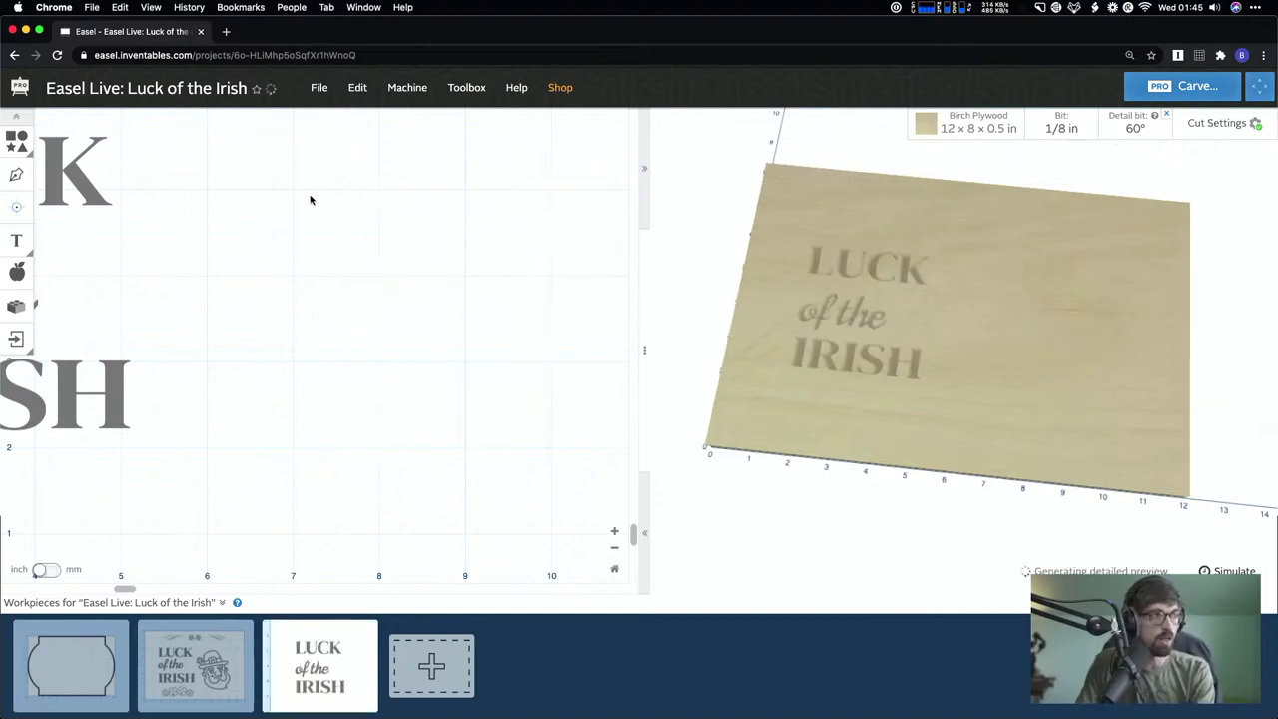
- Search the design library for "leprechaun" again
click(17, 272)
click(491, 134)
text(le)
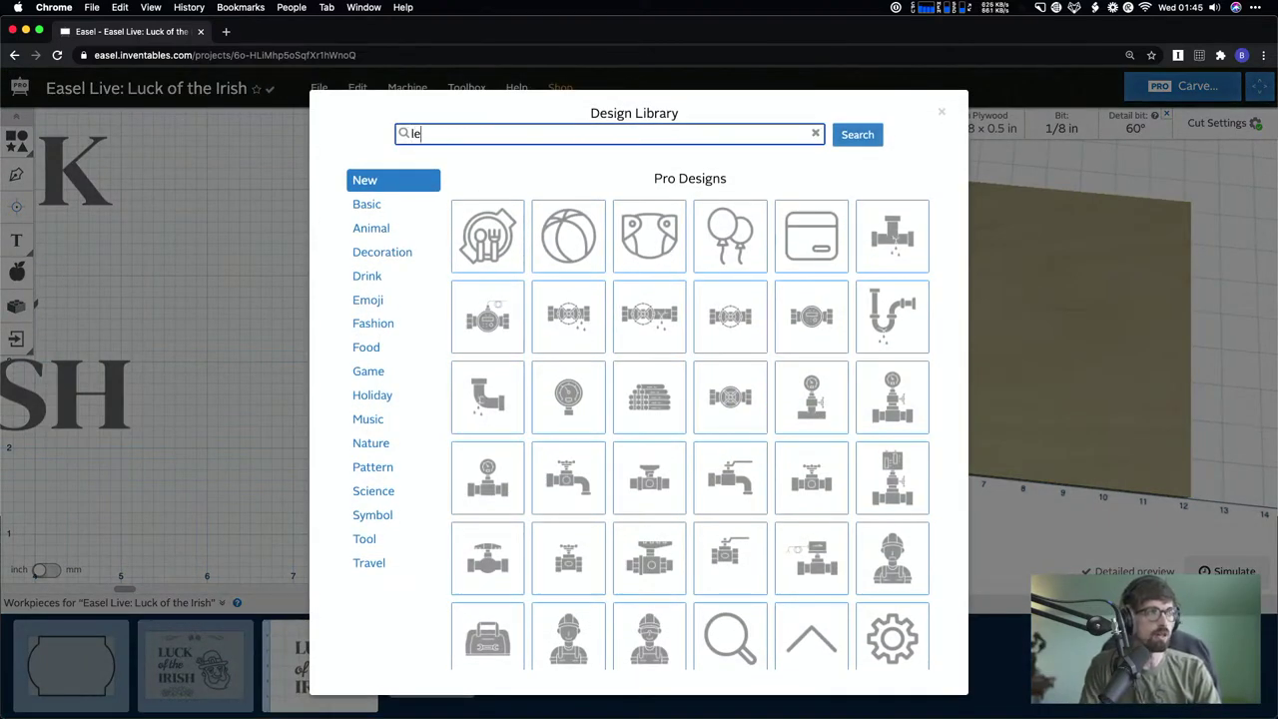
text(pr)
key(BackSpace)
key(BackSpace)
key(BackSpace)
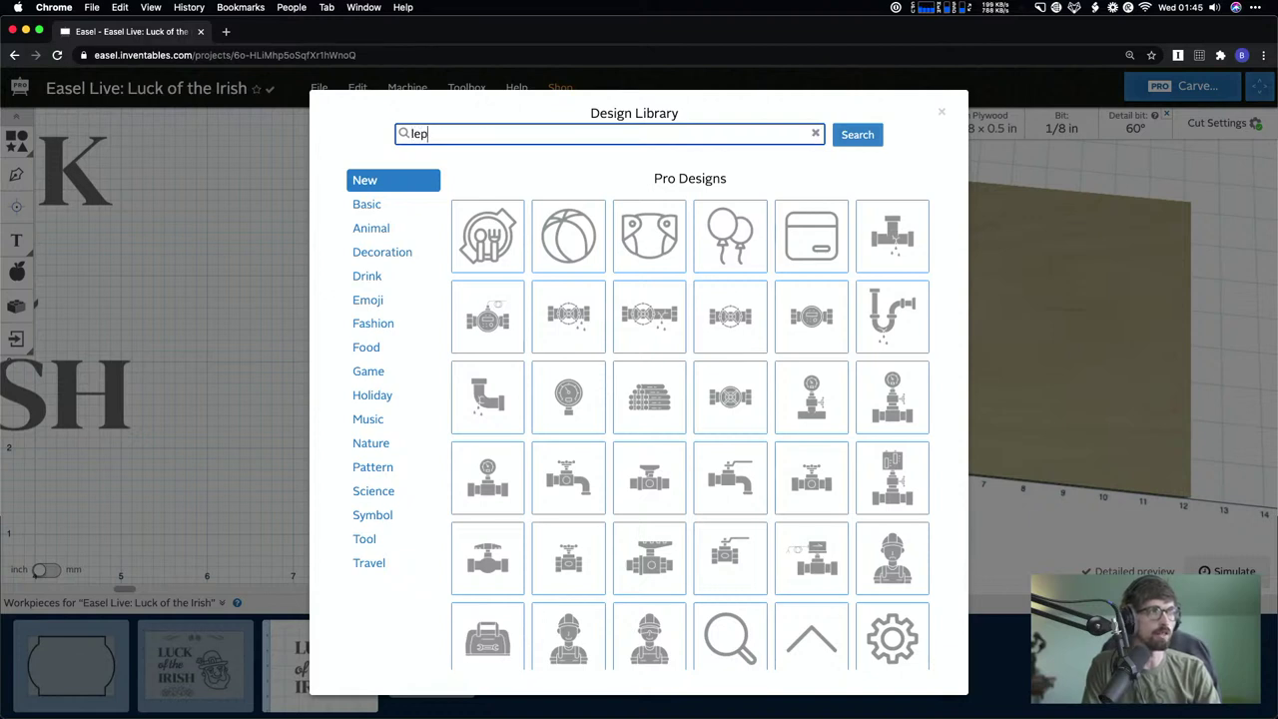
text(eprechaun)
key(Return)
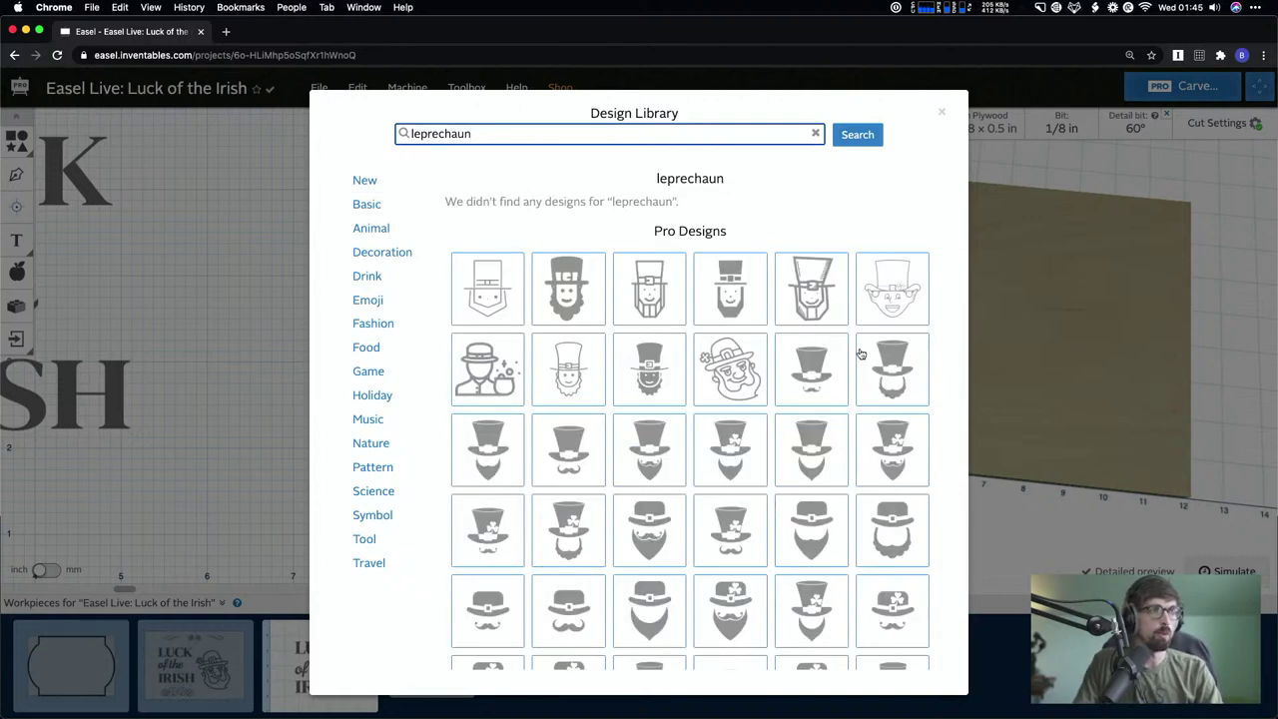
- Insert the leprechaun with the clover on its hat from the search results as a Fill design and place it to the right of IRISH
click(720, 386)
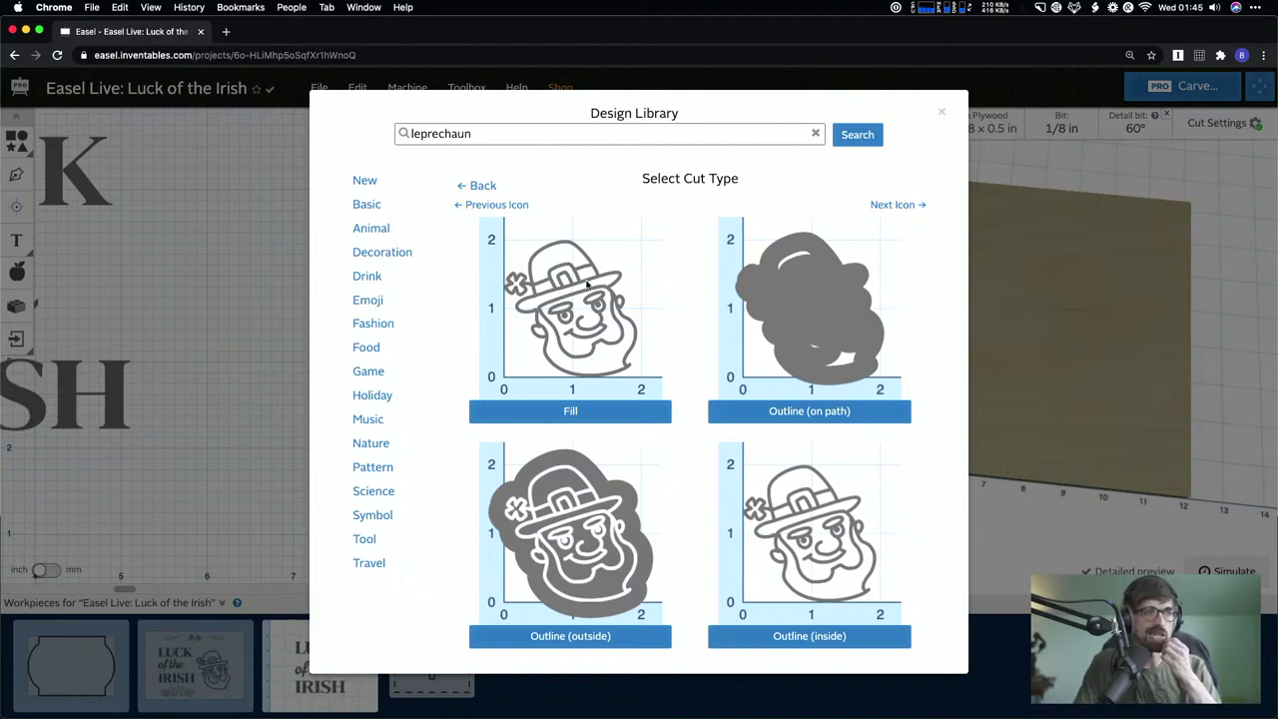
click(583, 414)
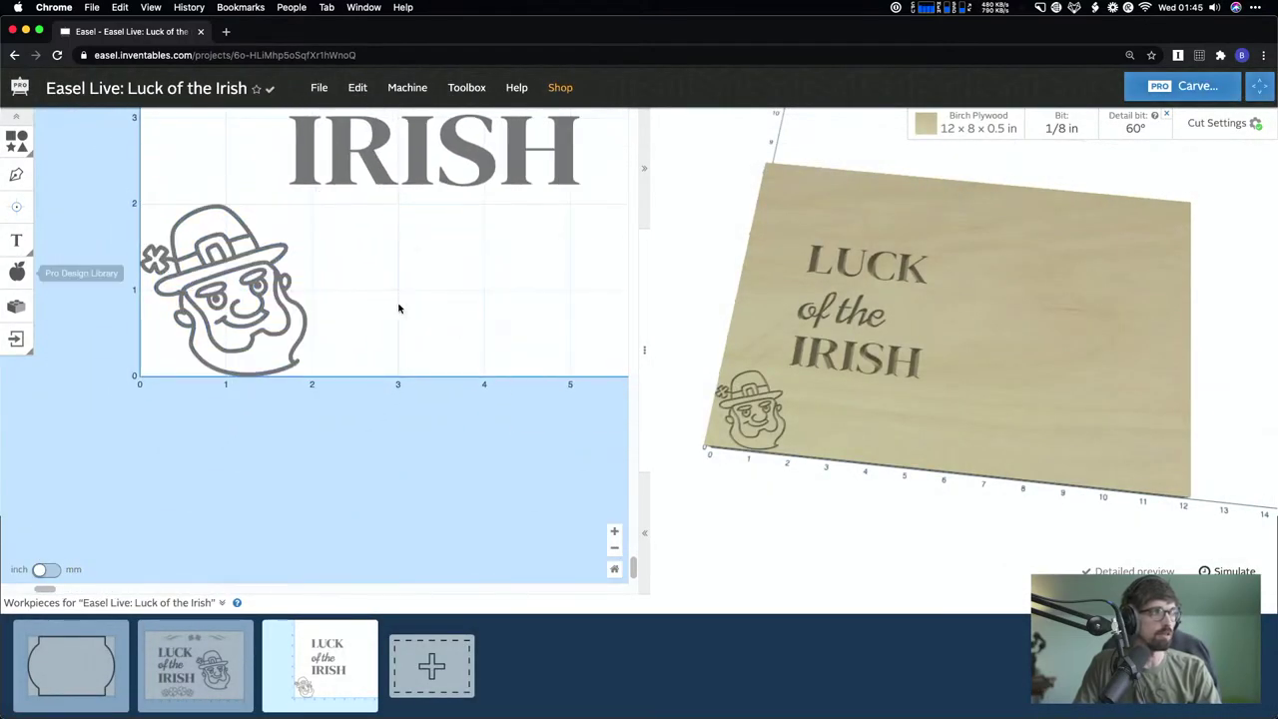
click(283, 282)
drag(297, 283, 441, 282)
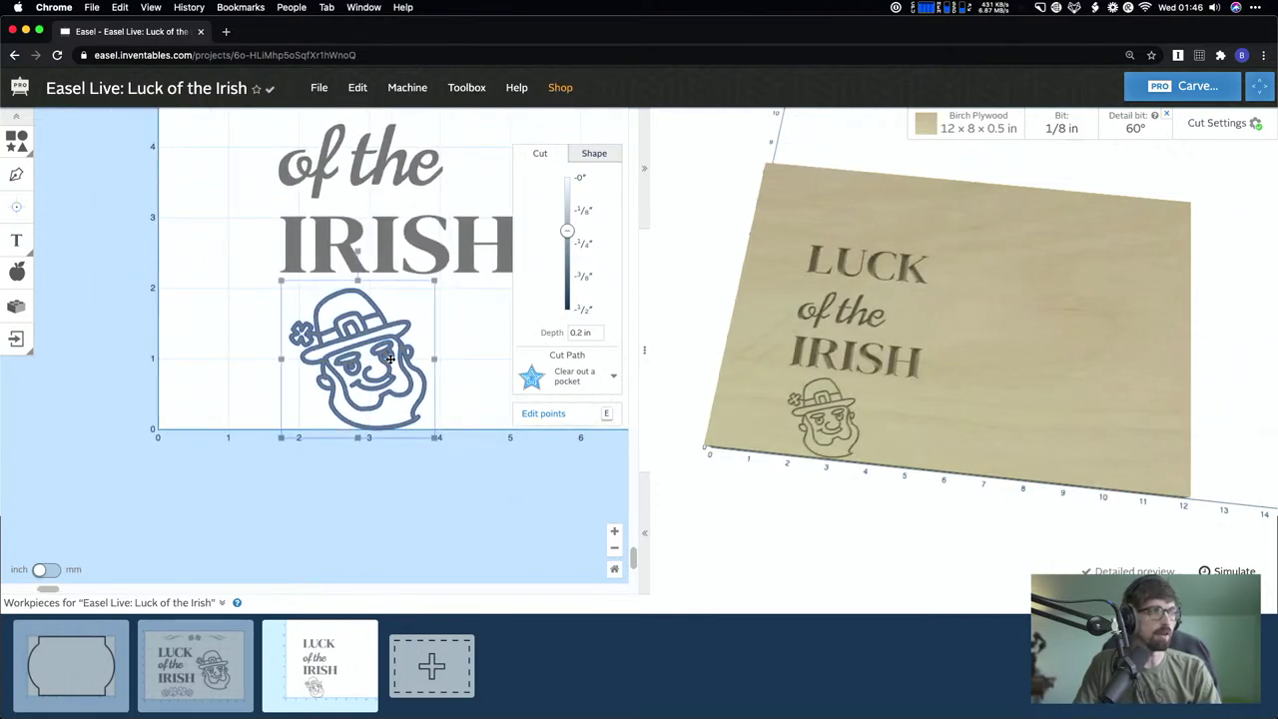
drag(389, 362, 446, 352)
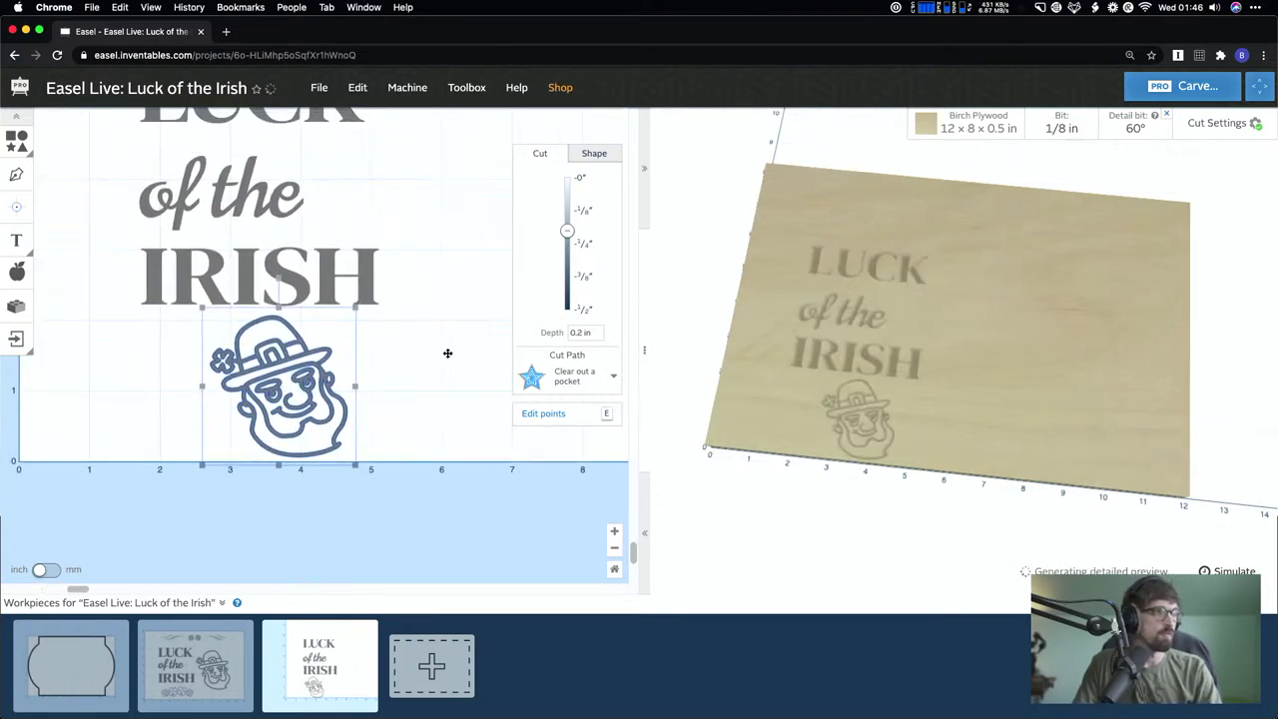
drag(182, 422, 421, 267)
click(393, 348)
scroll(401, 310, up, 3)
scroll(401, 309, up, 5)
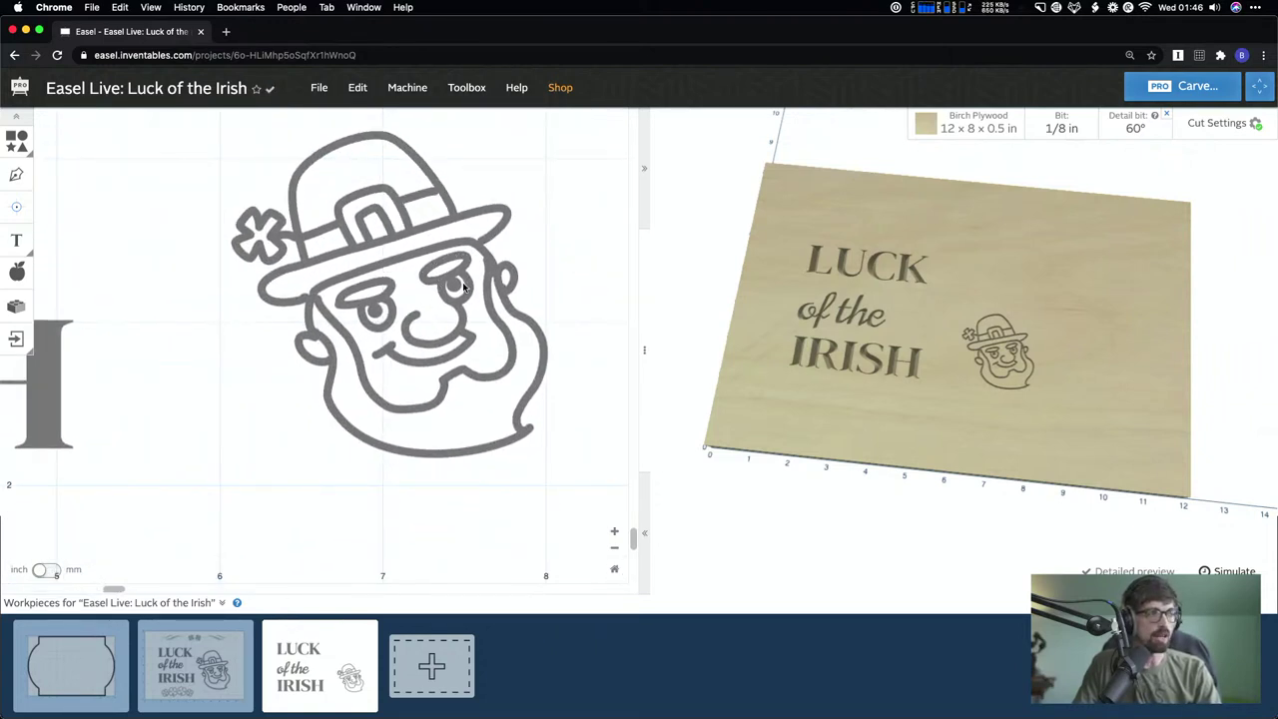
click(502, 326)
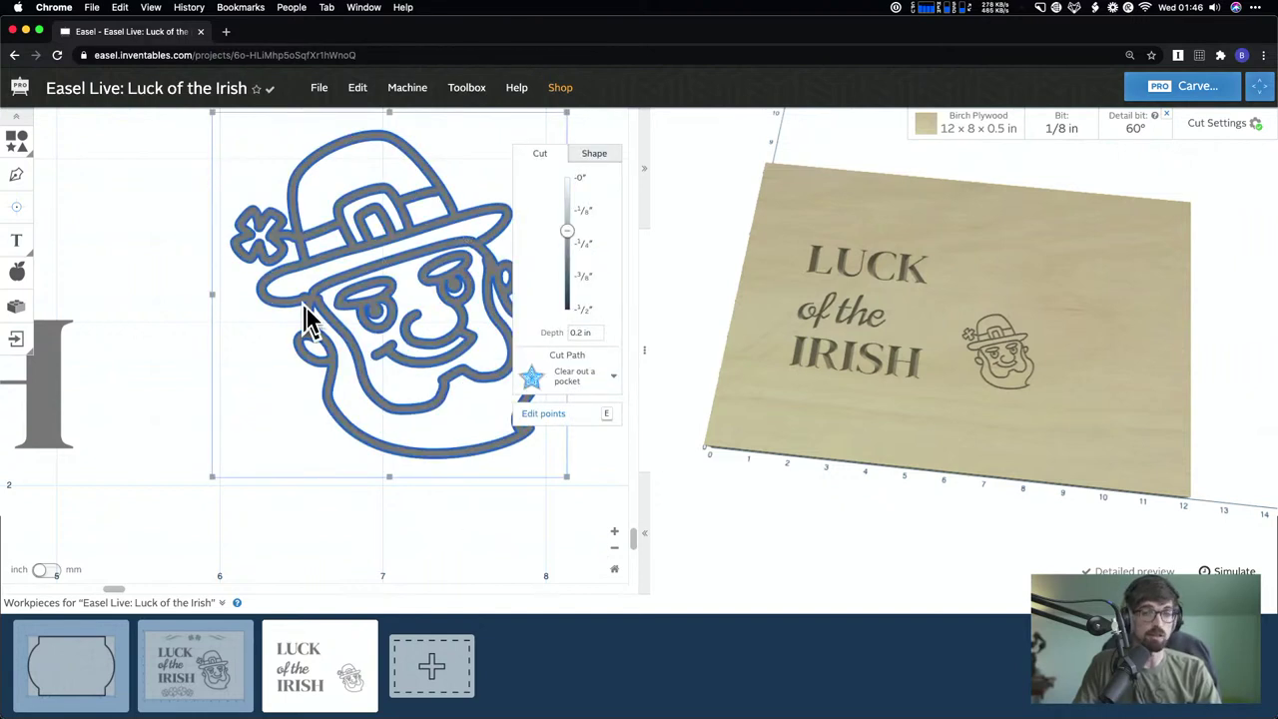
click(169, 400)
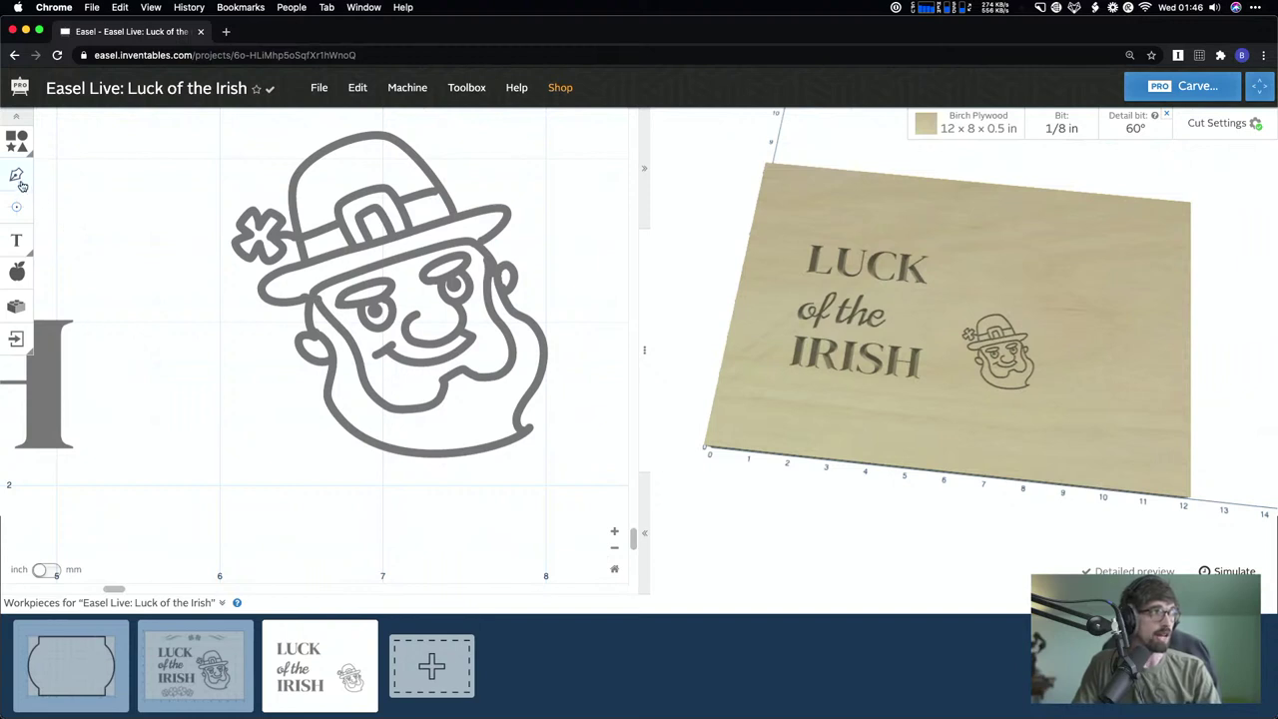
- Draw a closed four-sided shape with the Pen tool between the lettering and the leprechaun
click(16, 176)
click(151, 395)
click(230, 496)
click(334, 495)
click(179, 283)
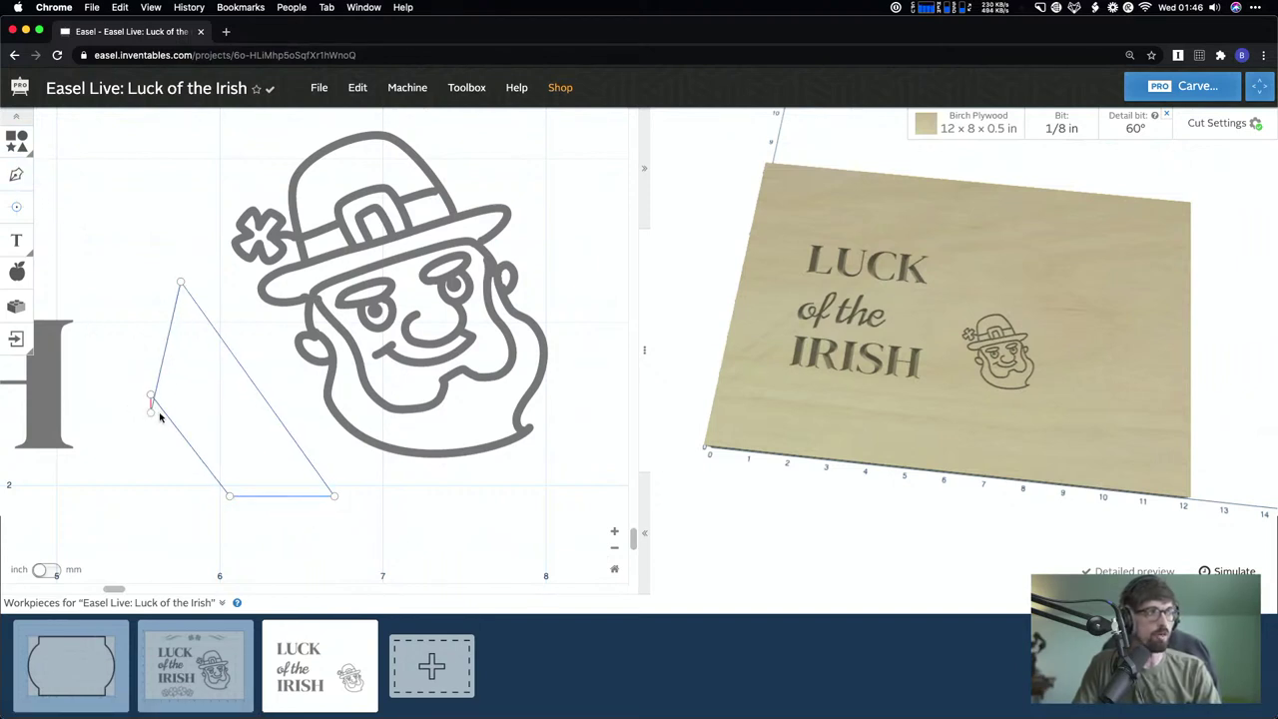
click(151, 396)
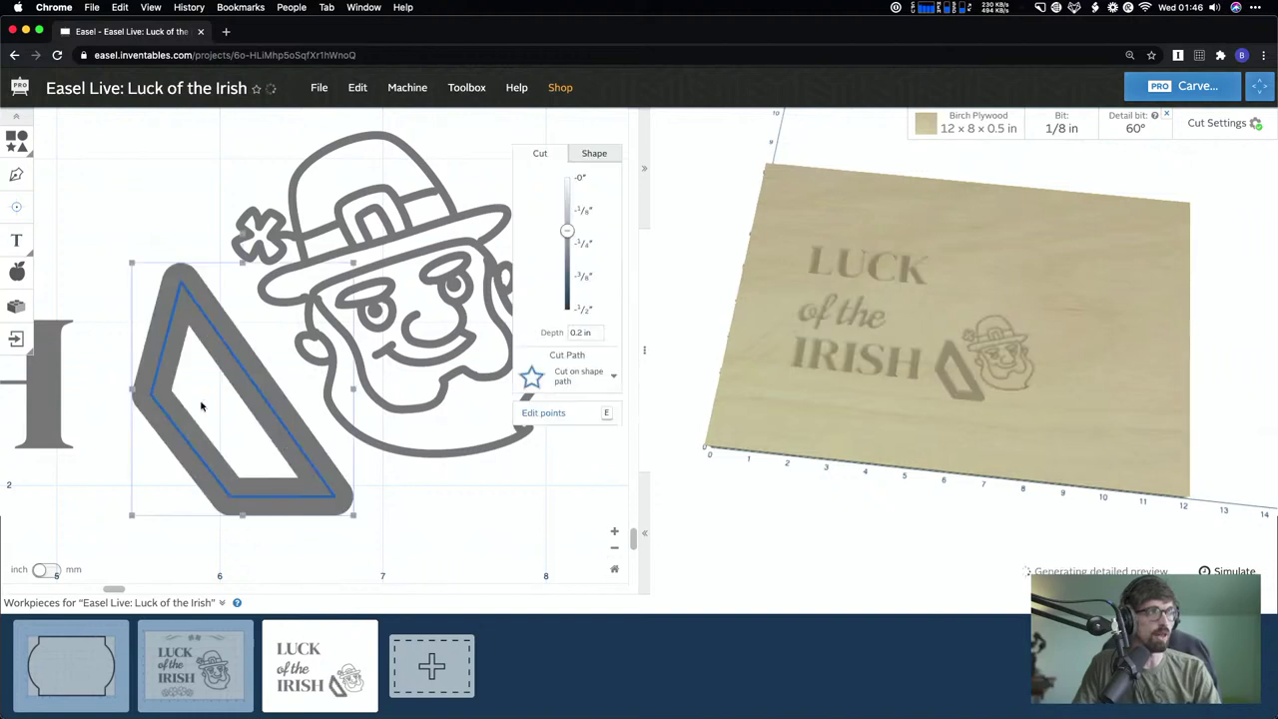
click(269, 276)
click(207, 347)
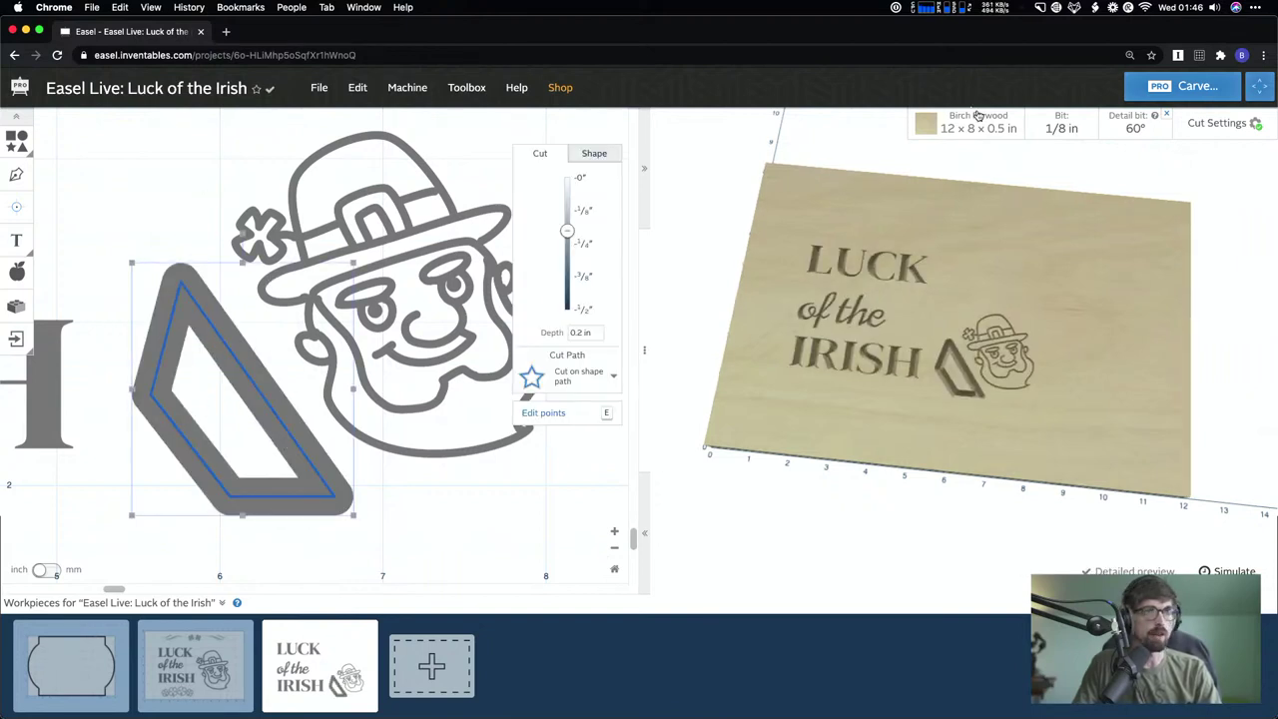
- Remove the 60° detail bit and set the main bit to the custom 1/4 in Straight end mill
click(1168, 117)
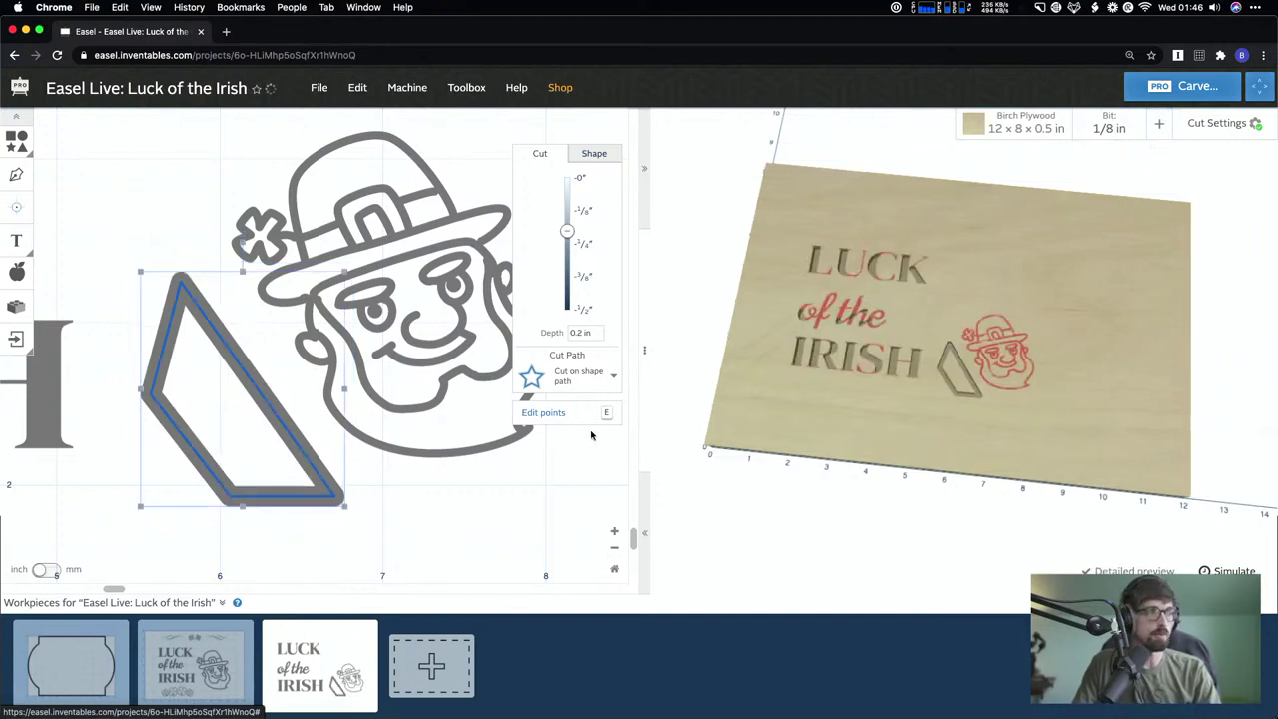
click(425, 525)
click(296, 452)
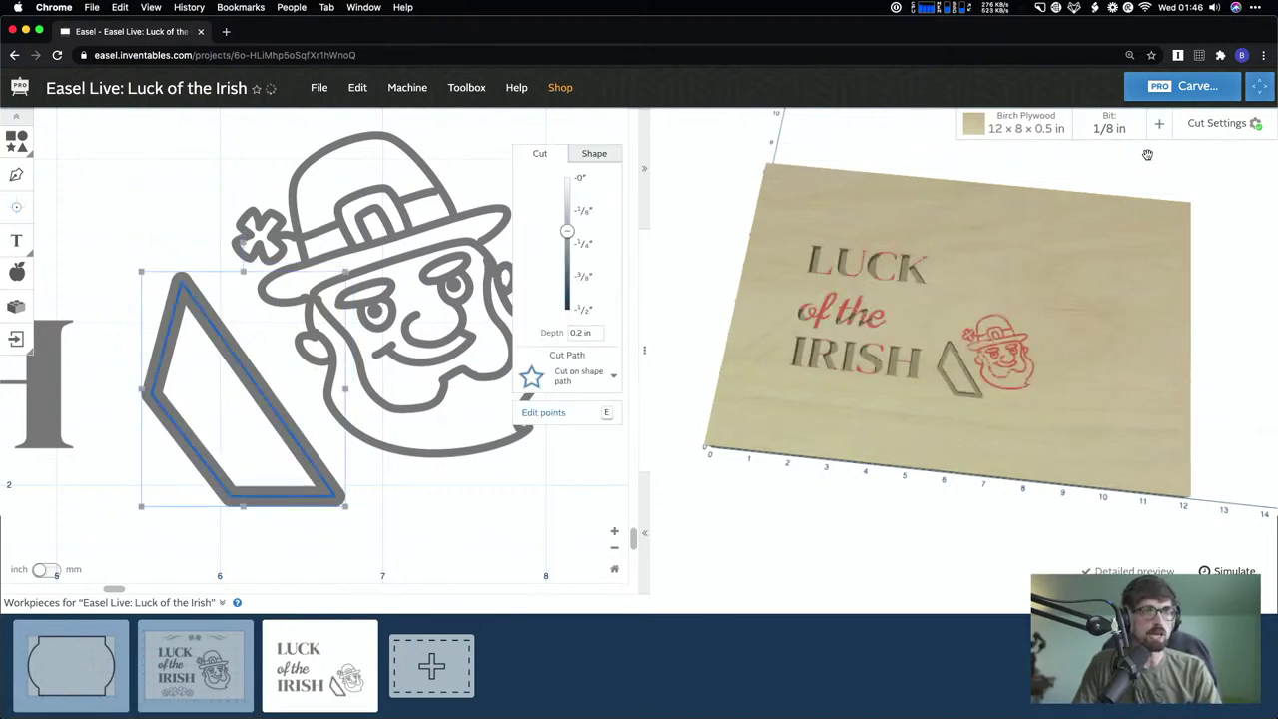
click(1109, 126)
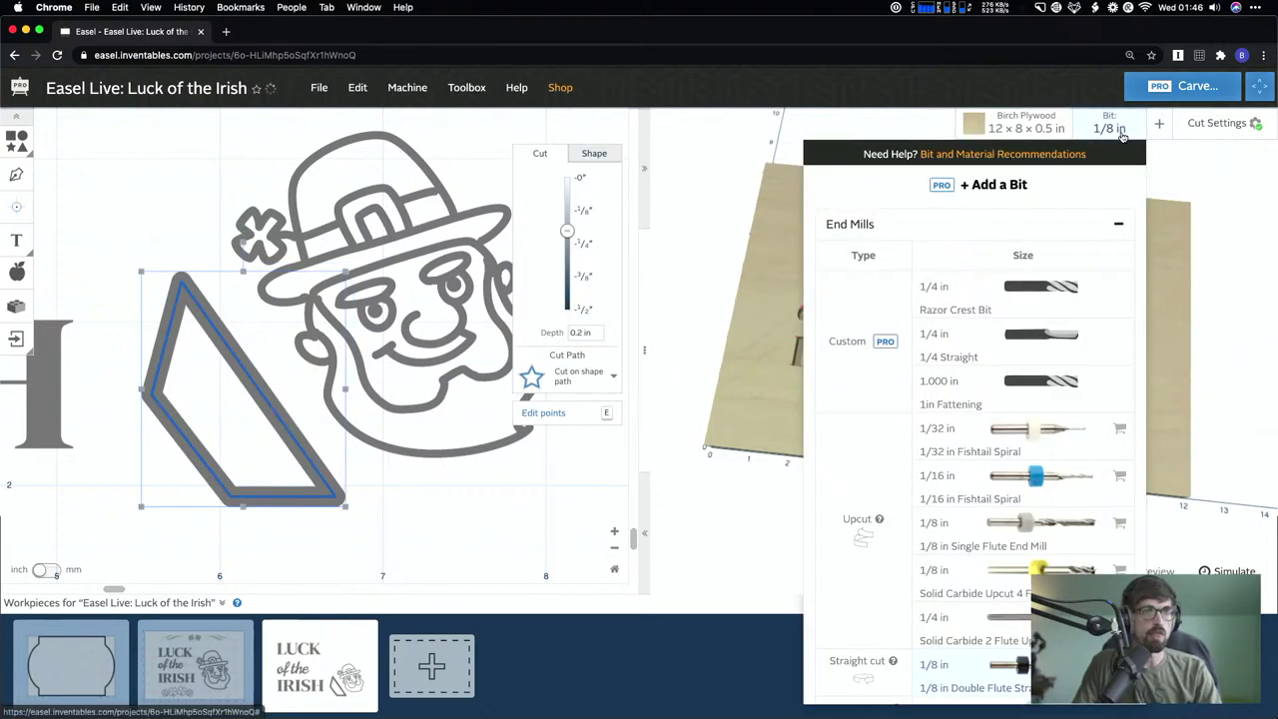
click(955, 340)
click(373, 542)
click(309, 455)
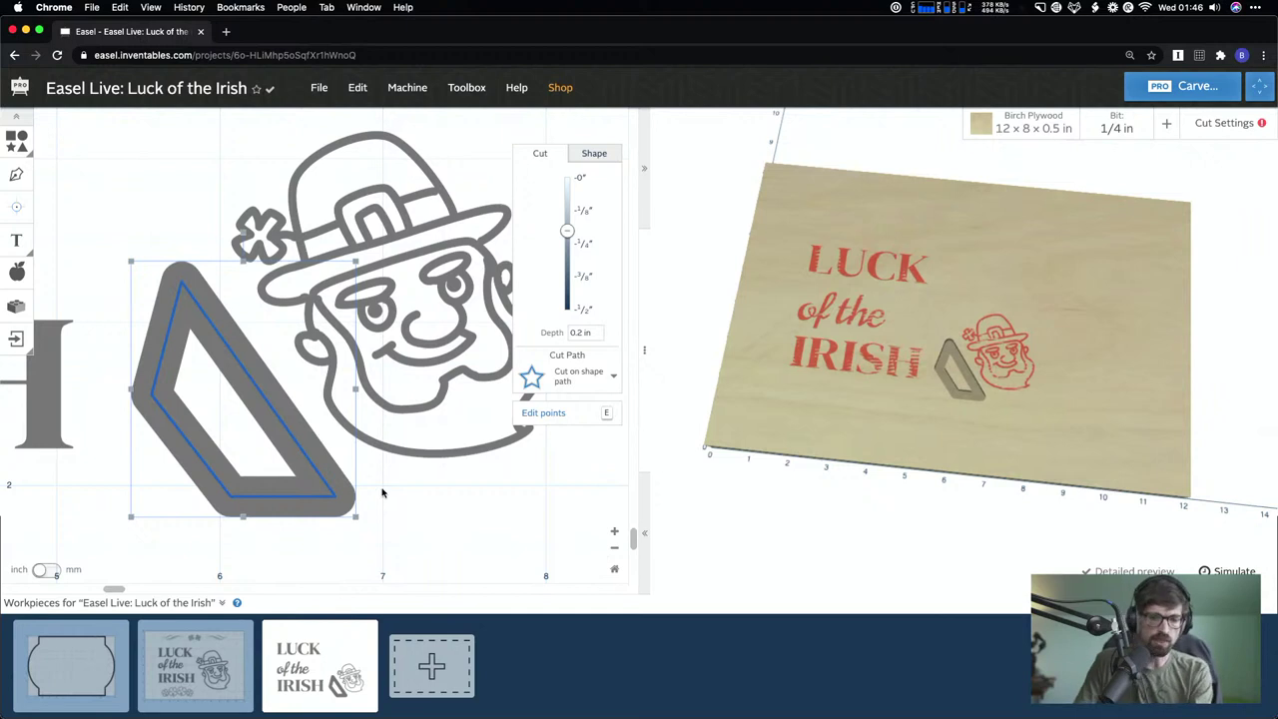
- Replace the pen-drawn shape with a square flattened into a thin horizontal bar about 2 in long below the leprechaun
key(BackSpace)
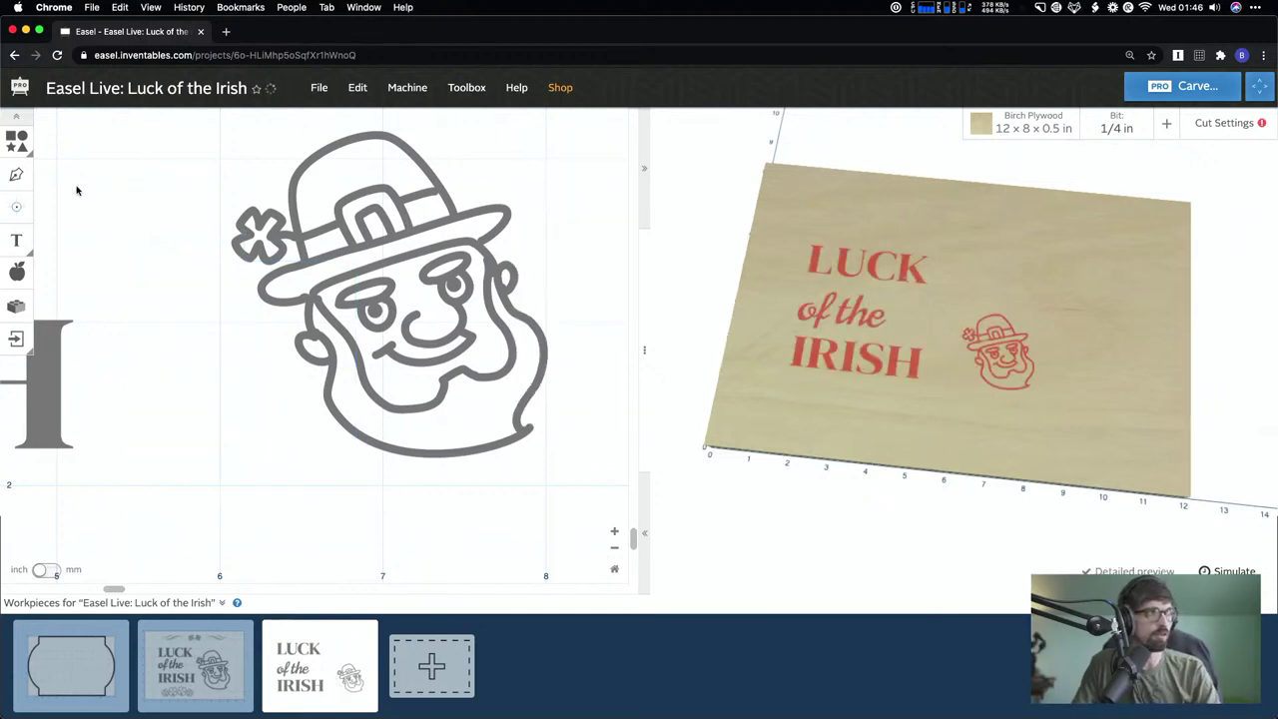
click(20, 146)
click(49, 143)
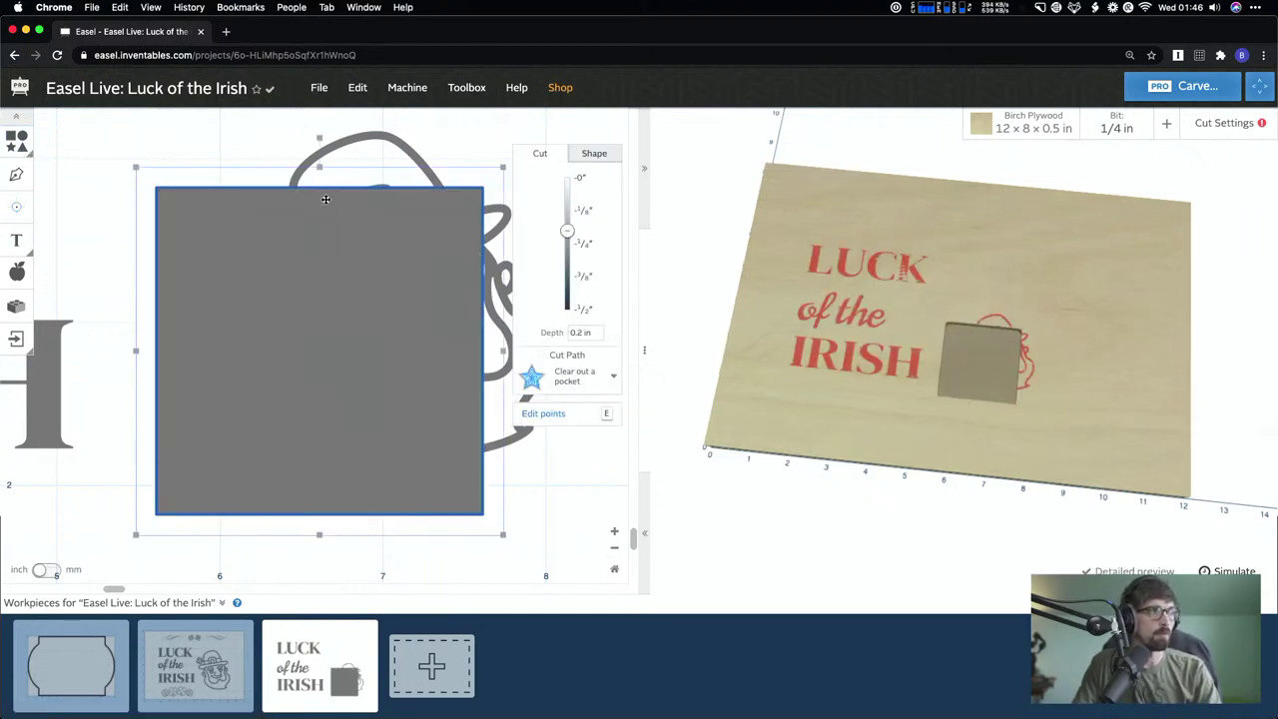
drag(320, 165, 409, 506)
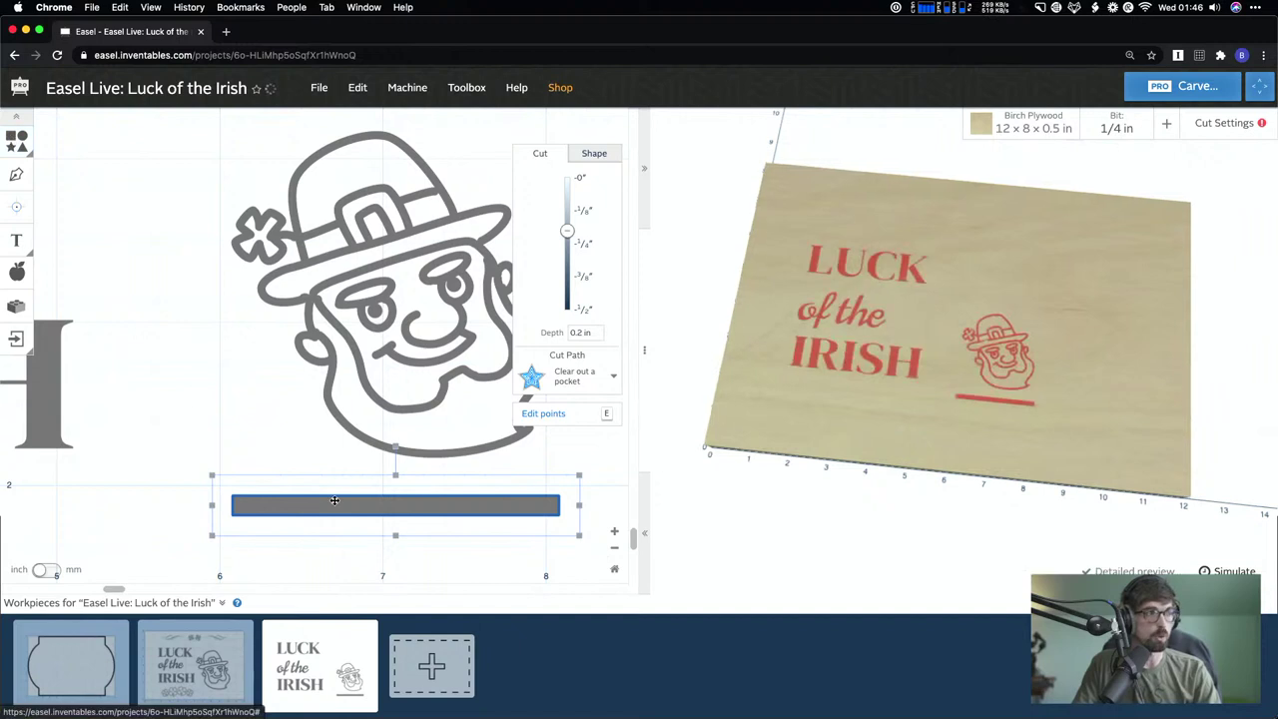
click(287, 435)
- Show the thin bar's edit points, then delete the bar below the leprechaun
double_click(317, 506)
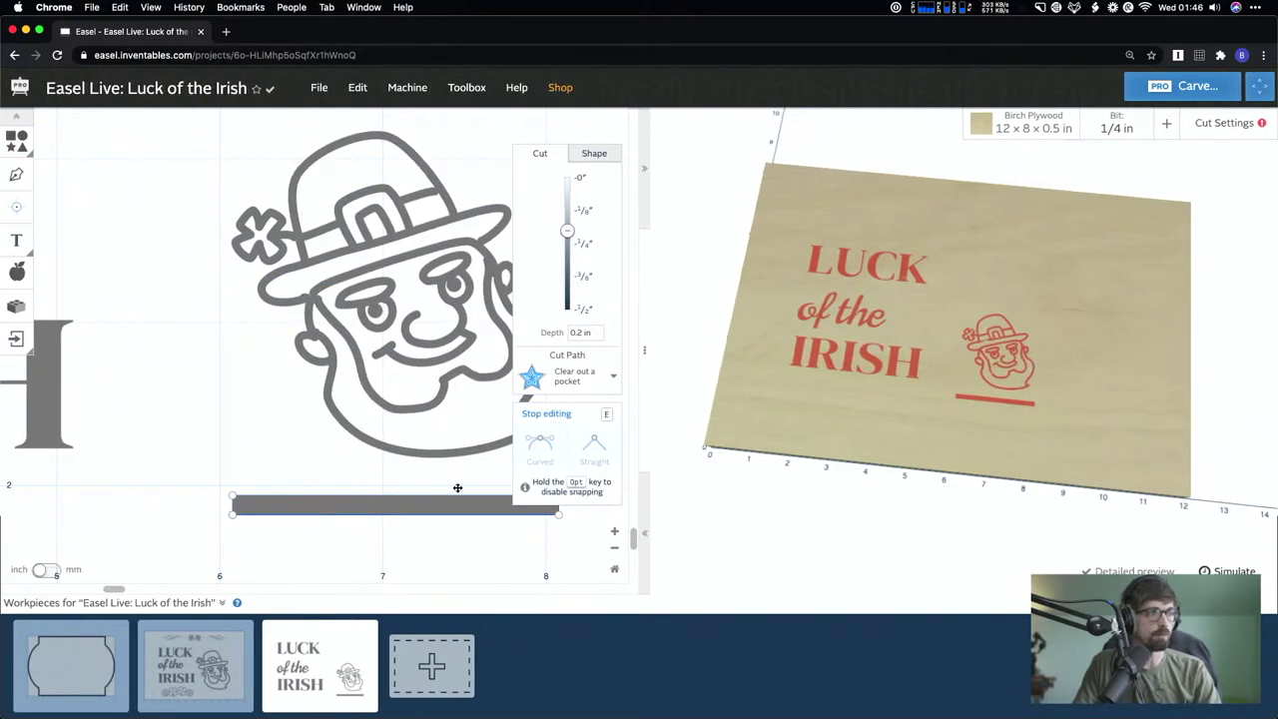
click(423, 503)
click(439, 487)
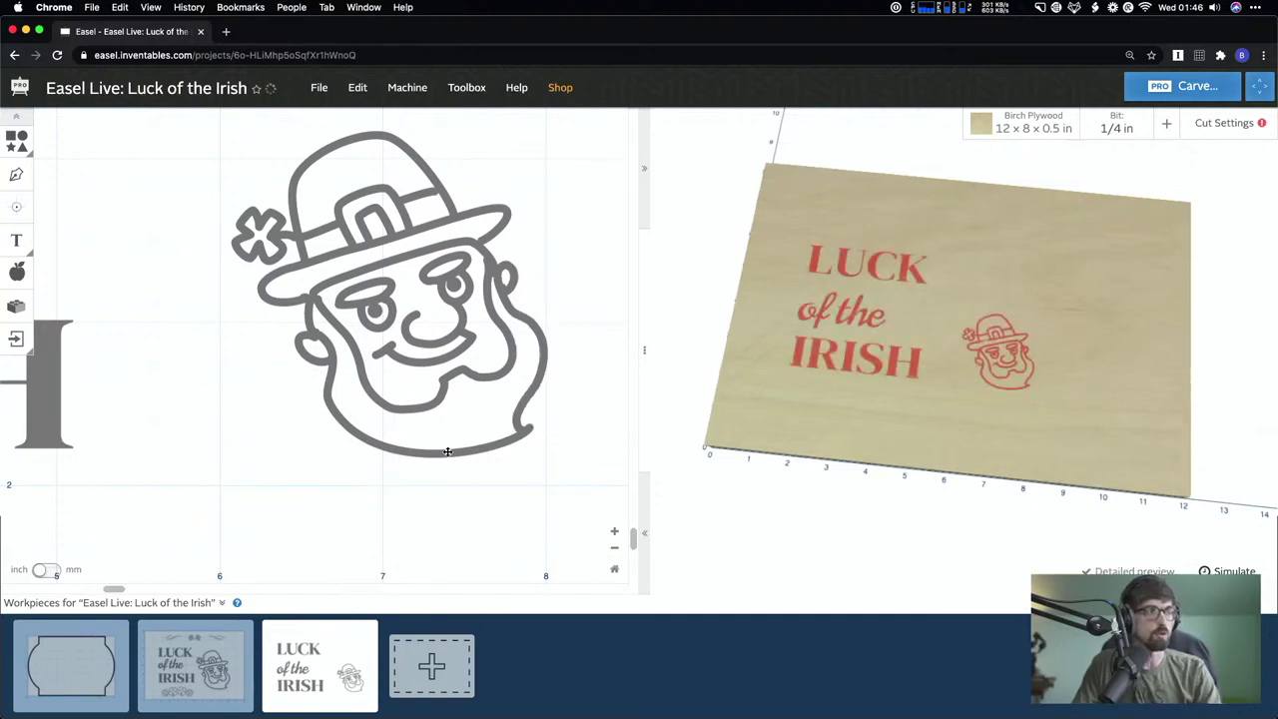
- Examine the leprechaun's edit points along the beard outline up close, then end point editing
double_click(447, 454)
ctrl+scroll(329, 402, up, 5)
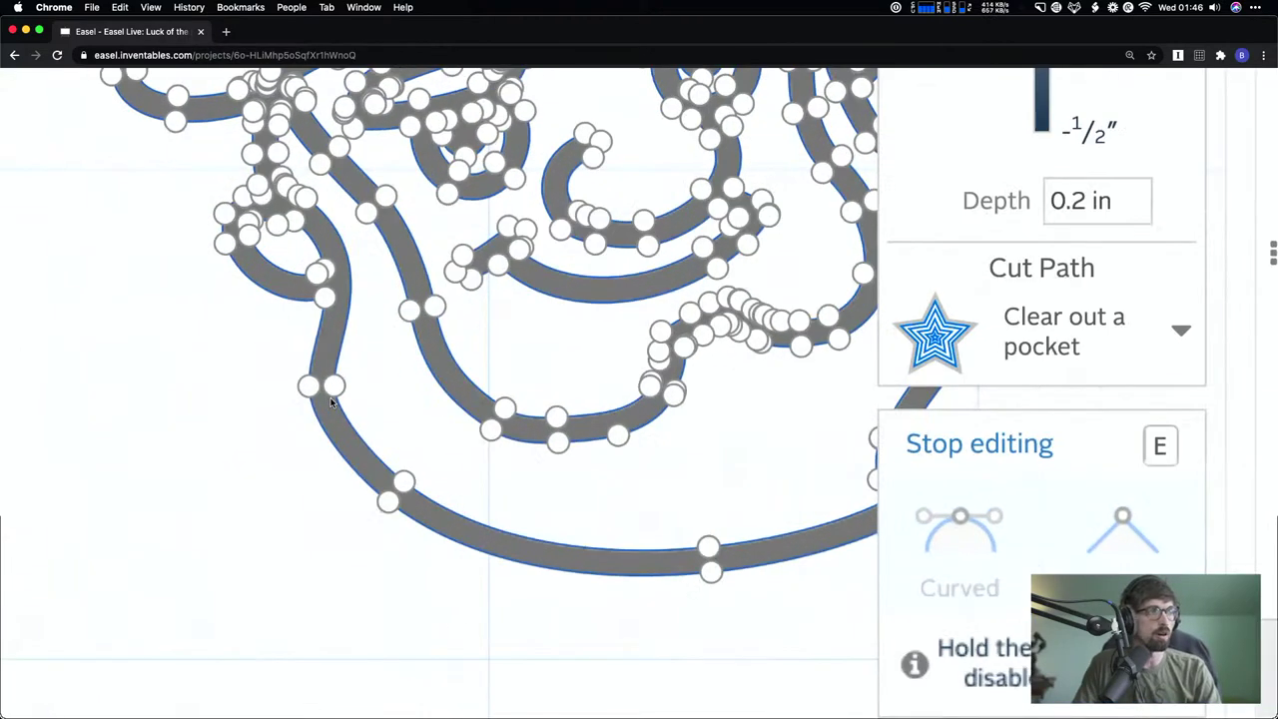
ctrl+scroll(334, 392, down, 5)
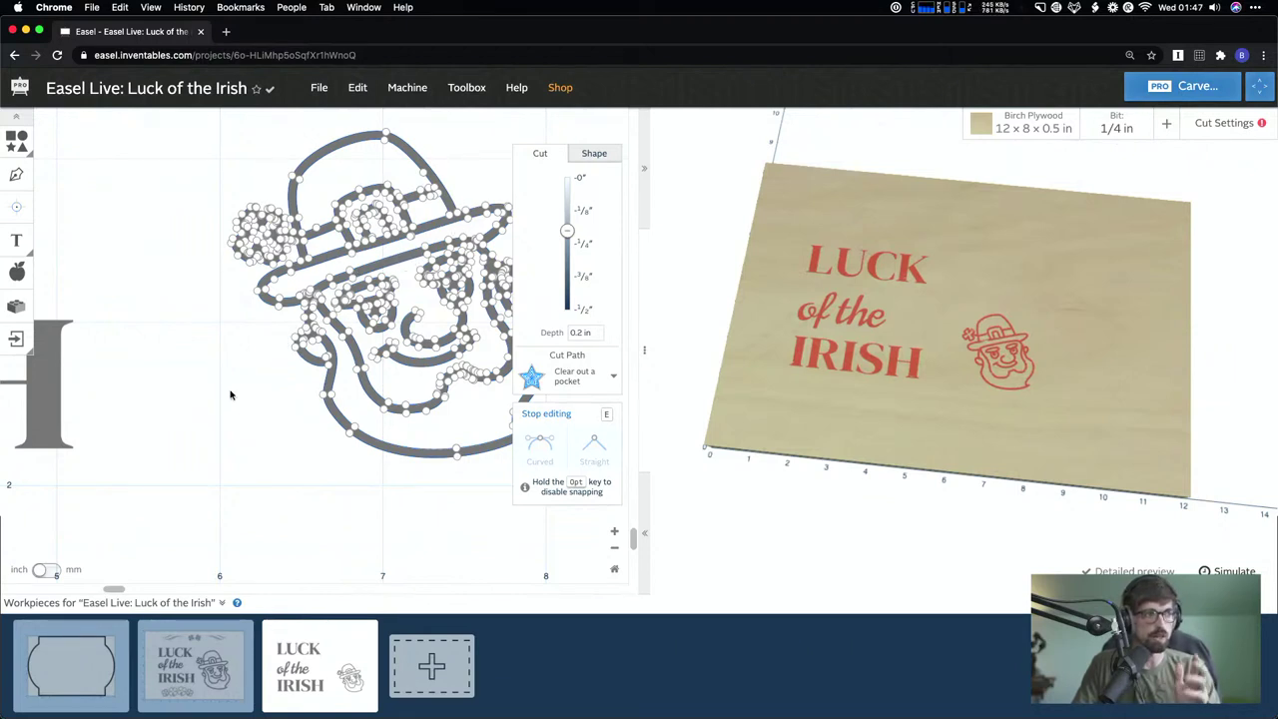
key(e)
click(270, 499)
scroll(269, 499, down, 5)
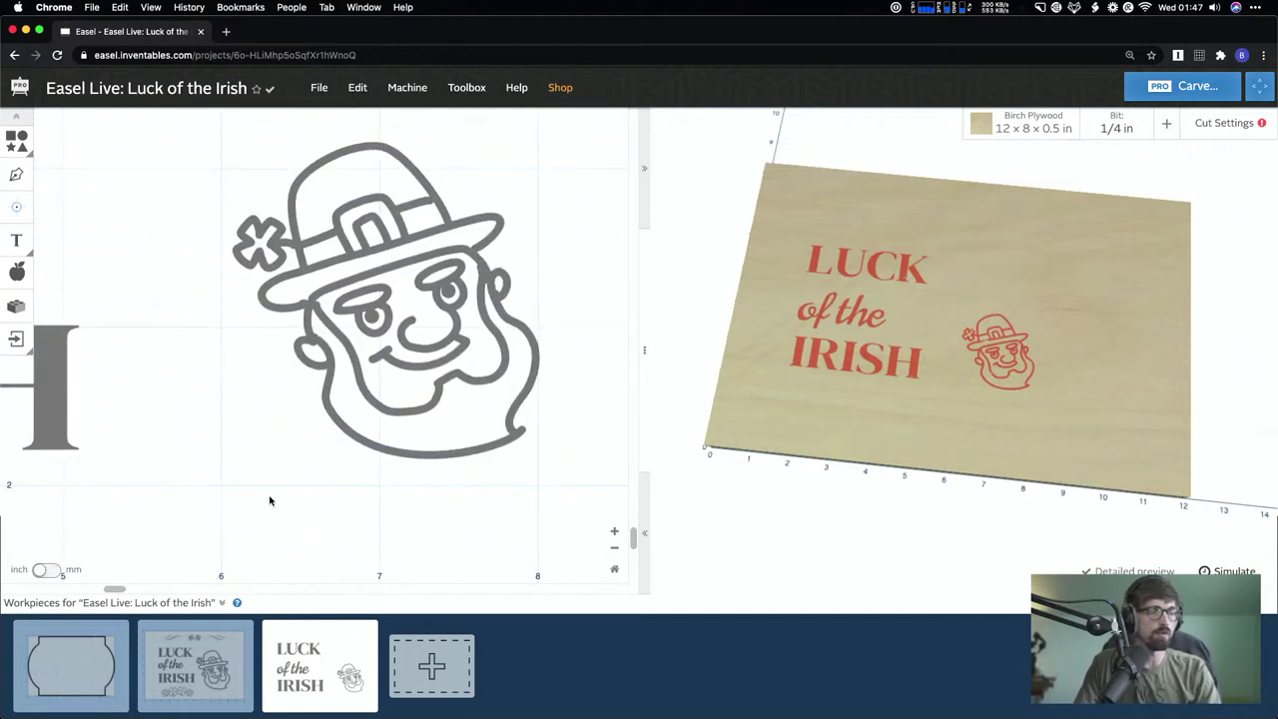
scroll(270, 499, right, 1)
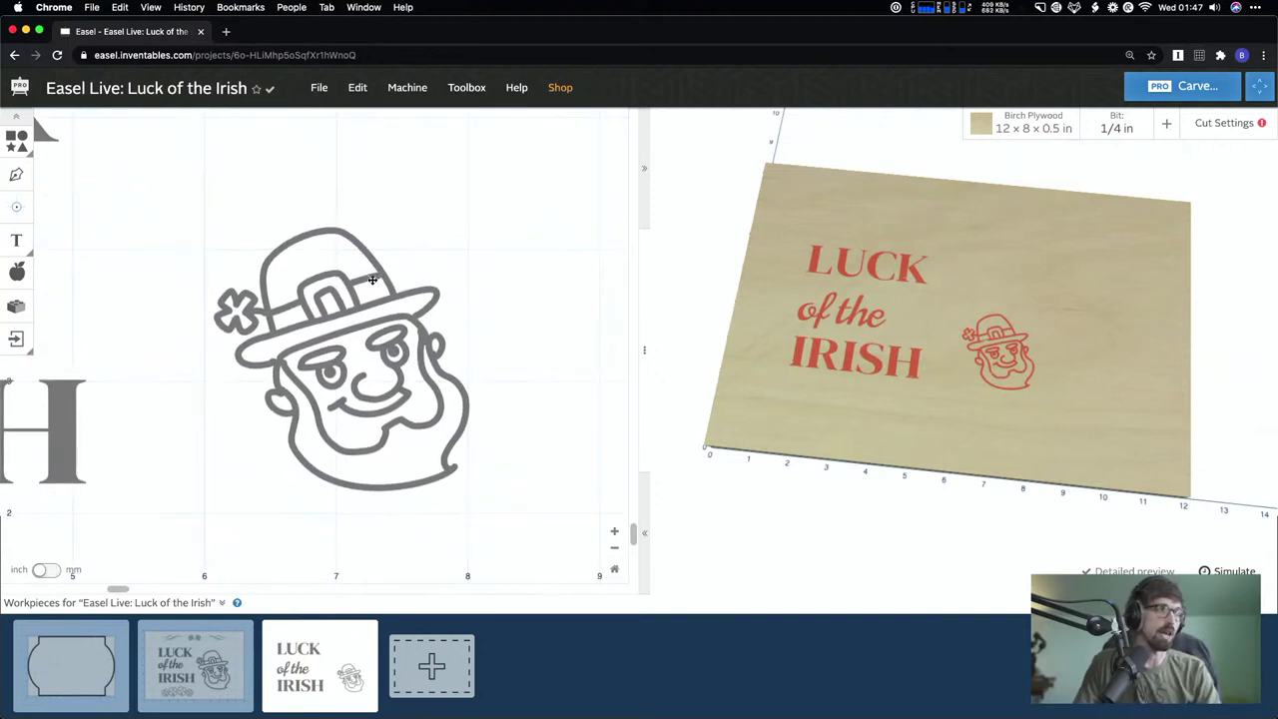
scroll(343, 329, down, 3)
scroll(343, 329, left, 4)
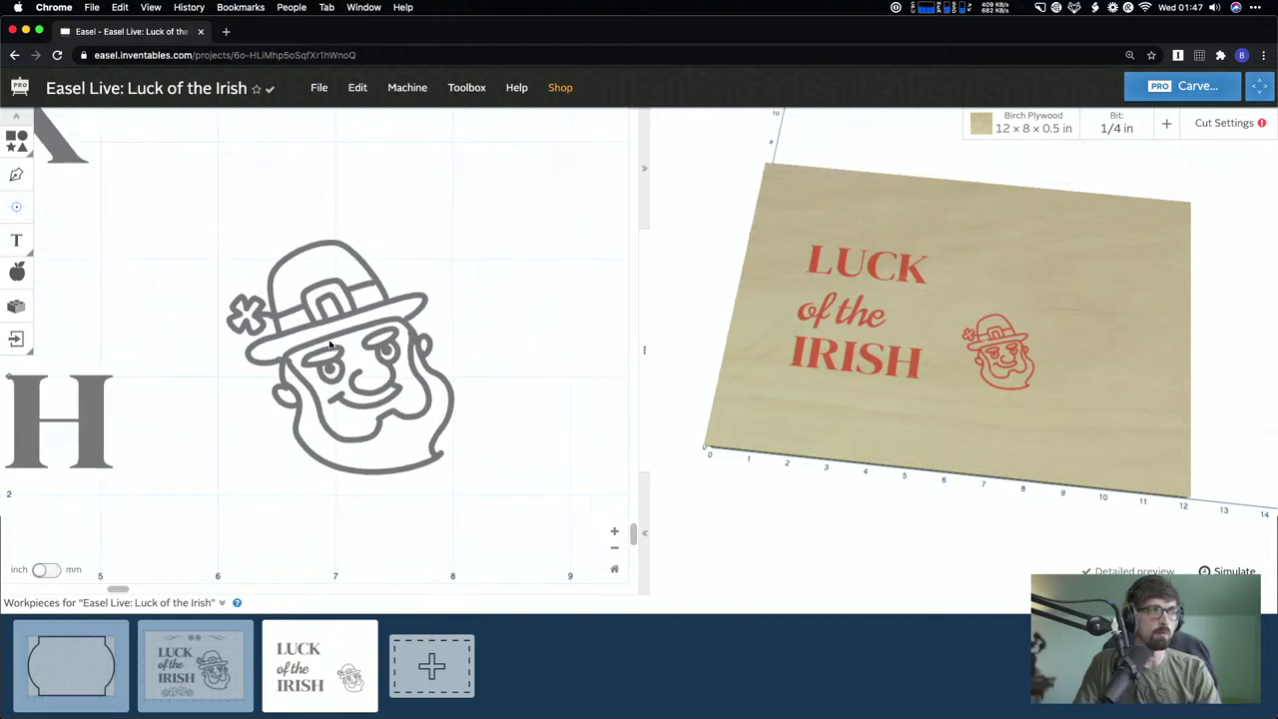
scroll(380, 344, down, 3)
click(420, 379)
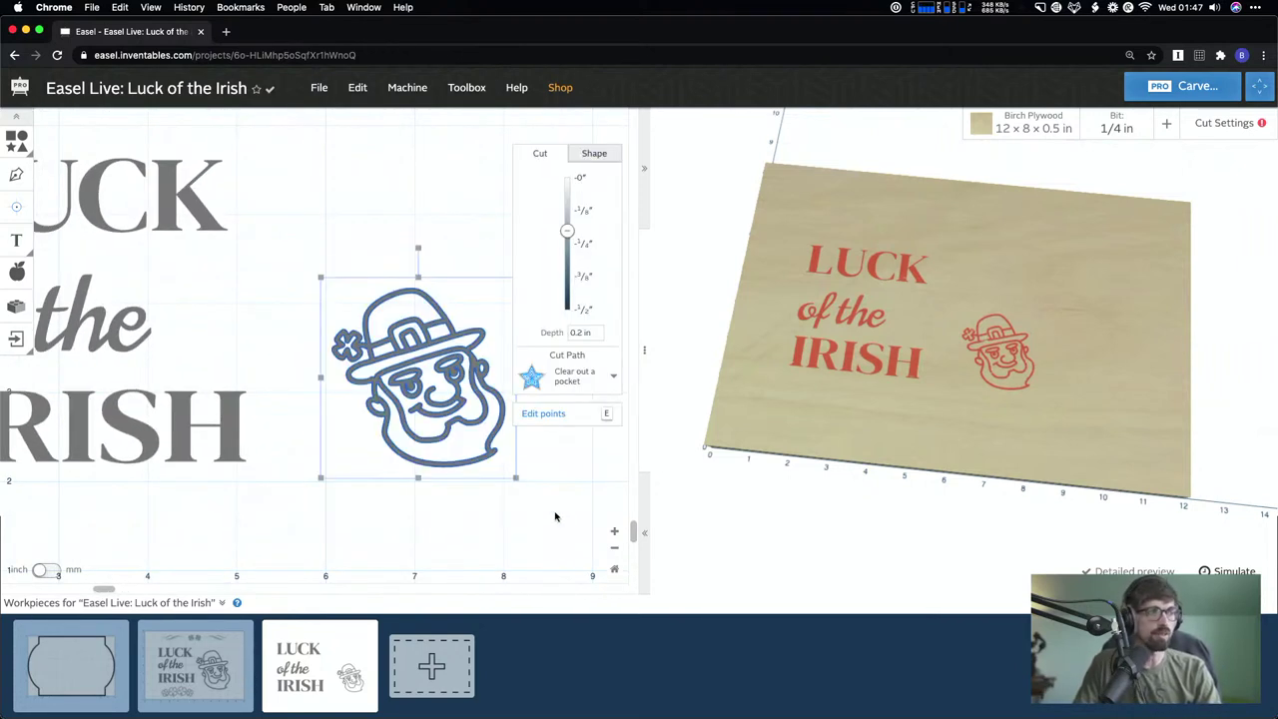
scroll(484, 454, down, 5)
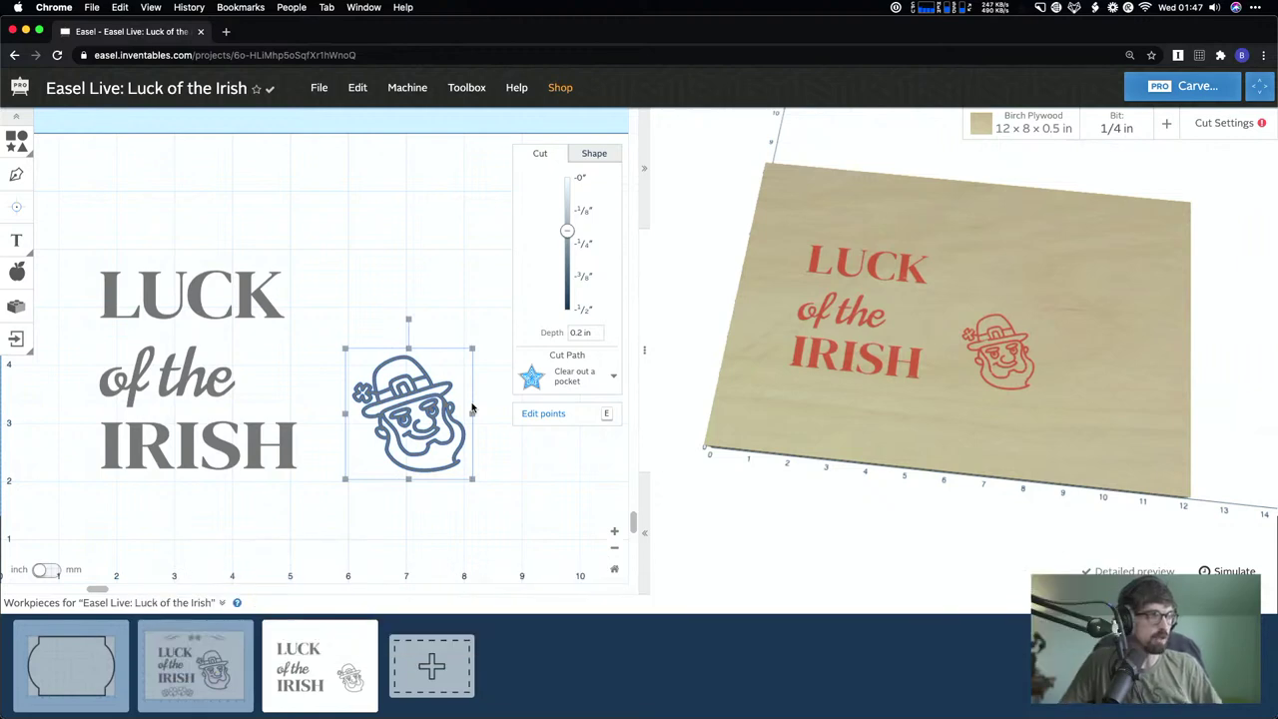
click(397, 254)
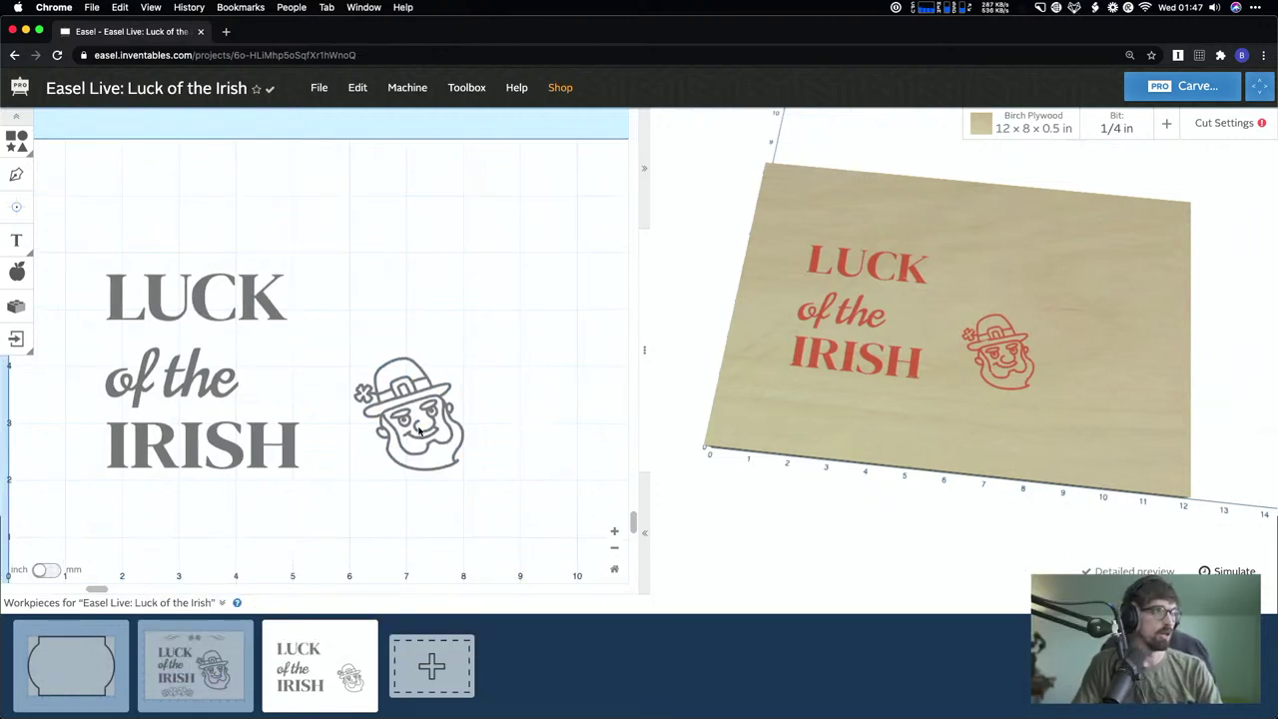
scroll(417, 424, down, 5)
click(418, 424)
click(420, 424)
click(427, 370)
click(426, 348)
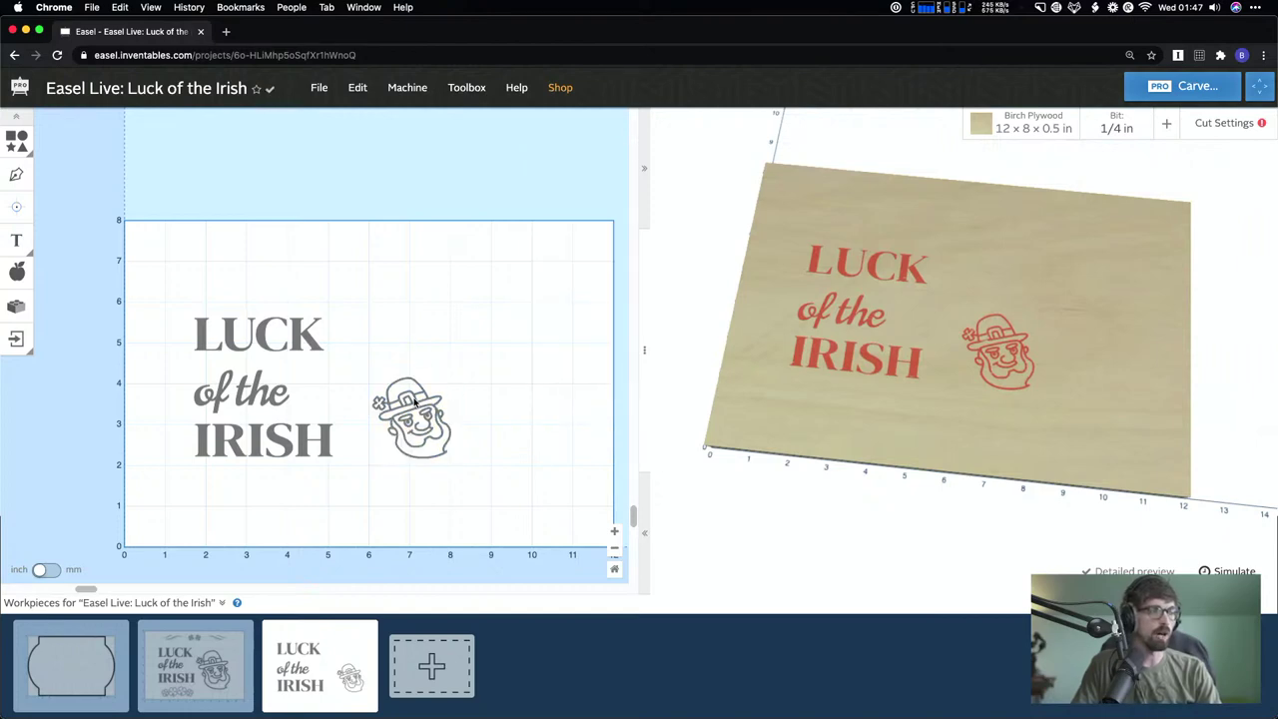
click(414, 401)
click(404, 319)
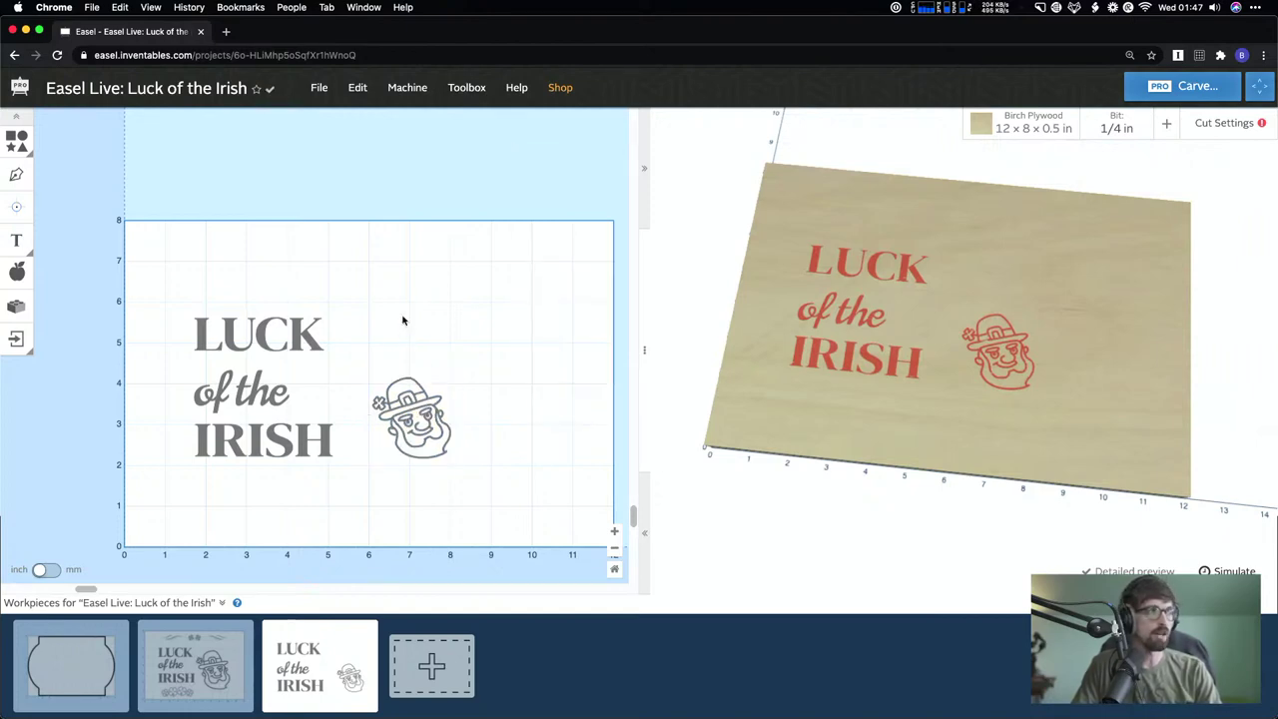
- Browse the design library, insert the solid banknote with bubbles as a Fill design and place it in the workpiece's lower-right area
click(18, 274)
scroll(546, 560, down, 5)
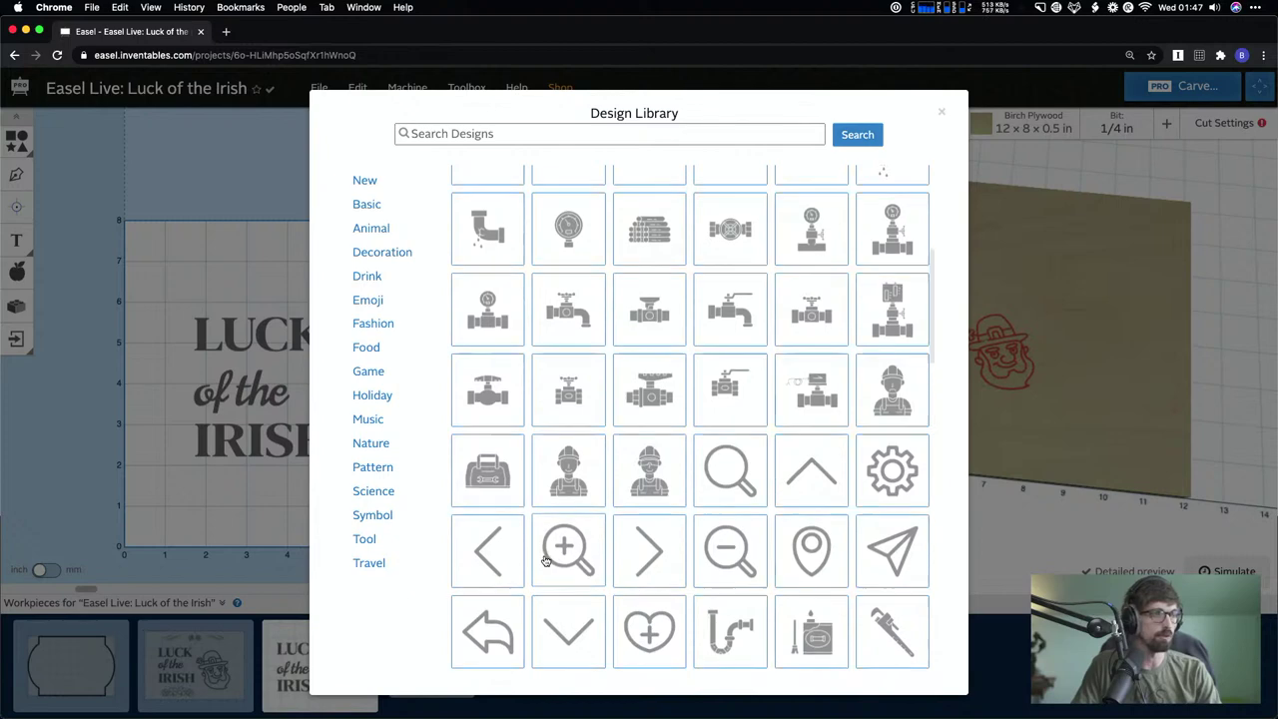
scroll(546, 561, down, 10)
scroll(545, 561, down, 10)
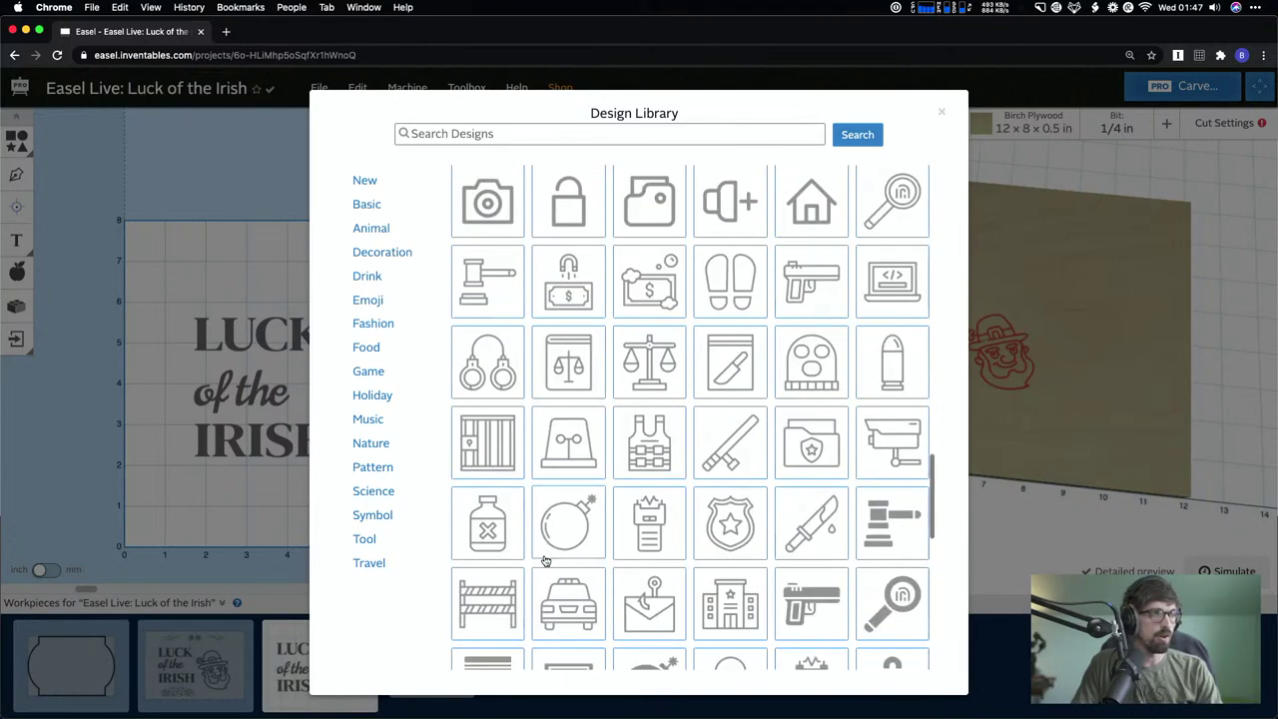
scroll(546, 561, down, 5)
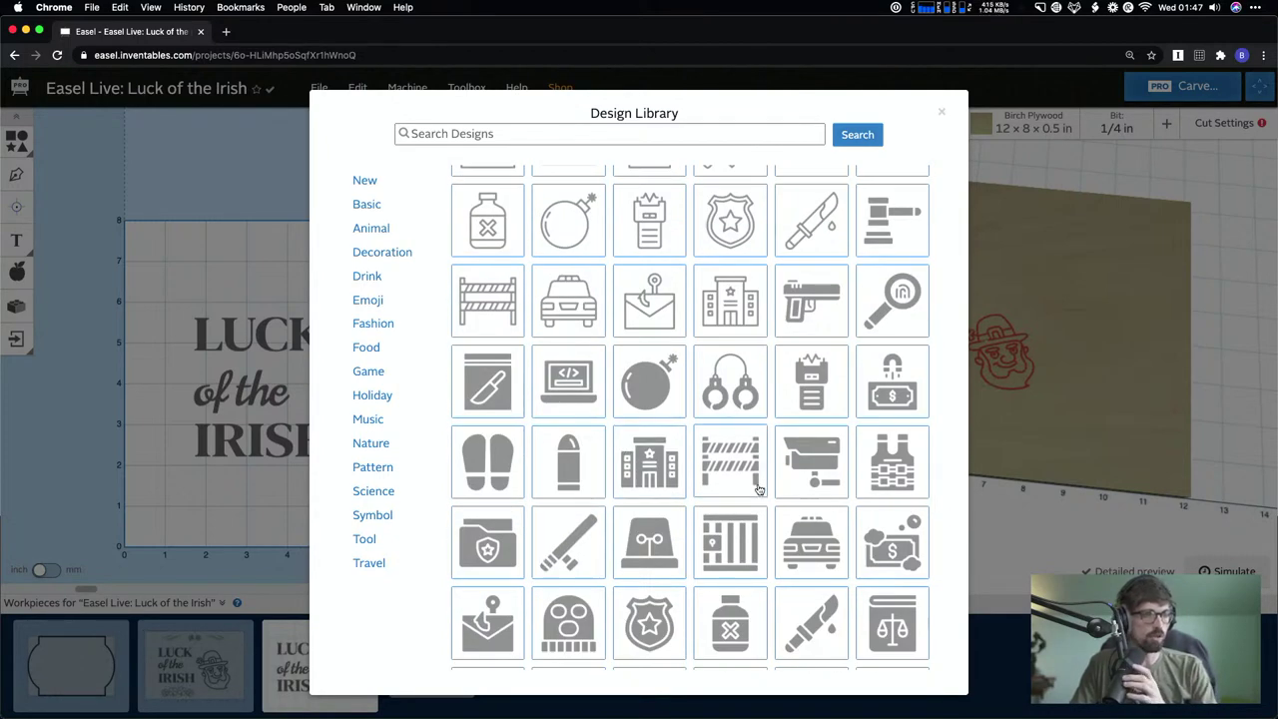
click(893, 534)
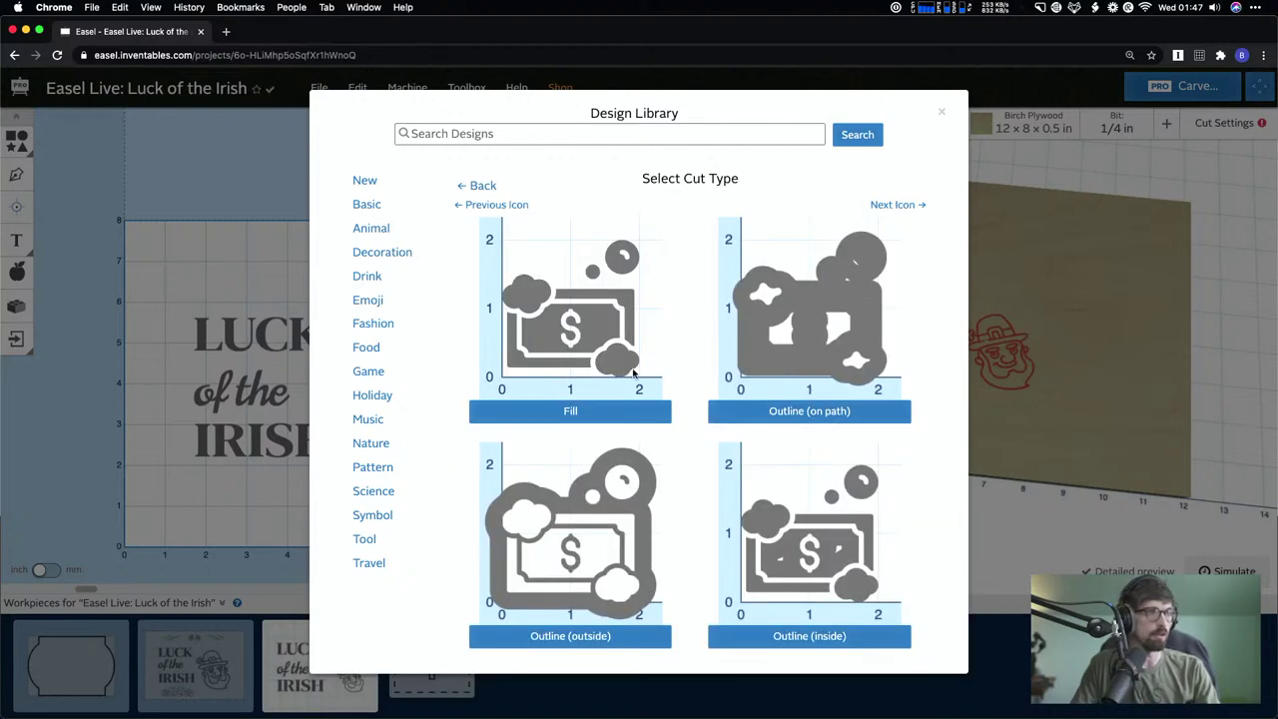
click(575, 417)
drag(480, 520, 517, 494)
click(585, 490)
click(529, 518)
click(518, 450)
click(560, 480)
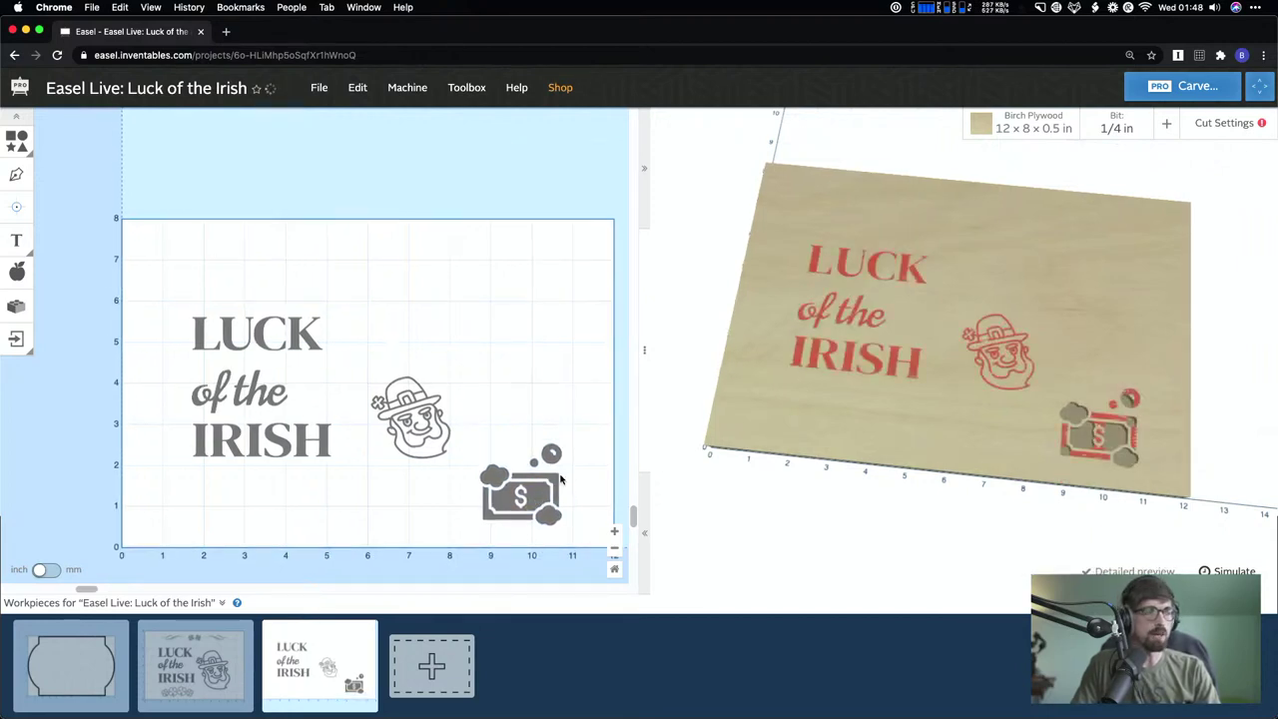
- Delete the banknote with bubbles from the workpiece's lower-right area
scroll(560, 480, up, 2)
click(197, 359)
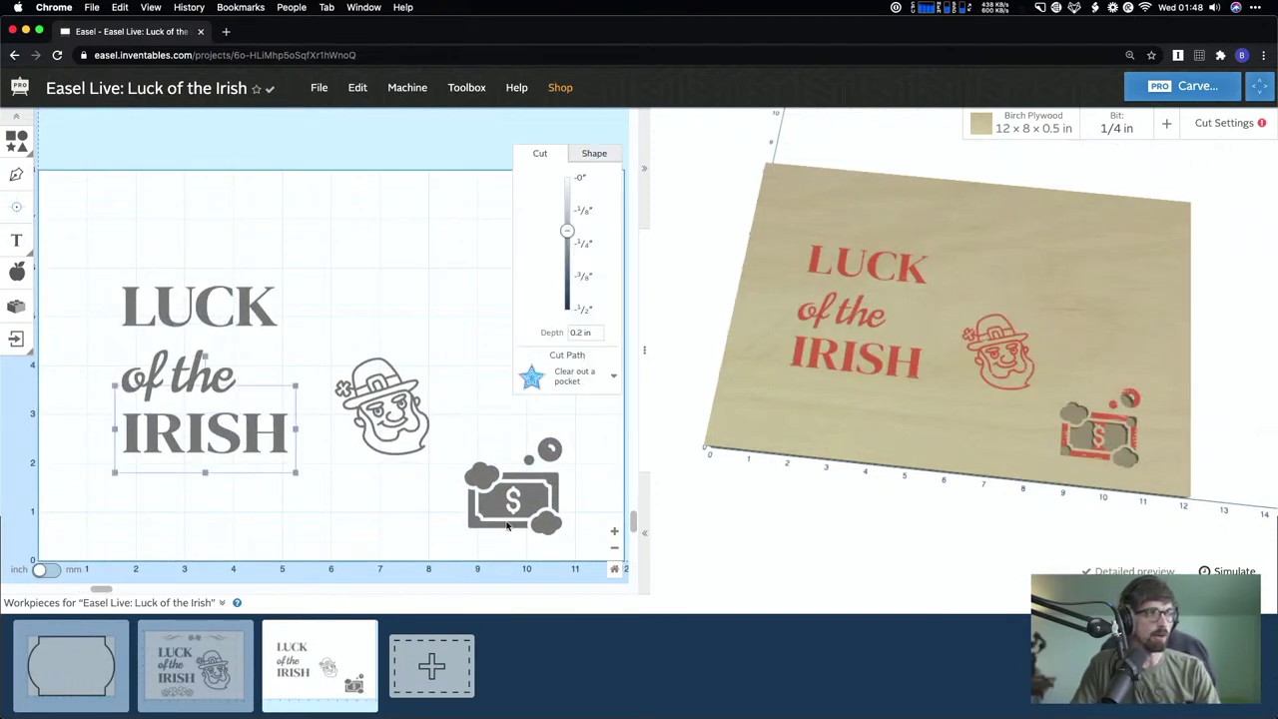
click(572, 427)
click(555, 451)
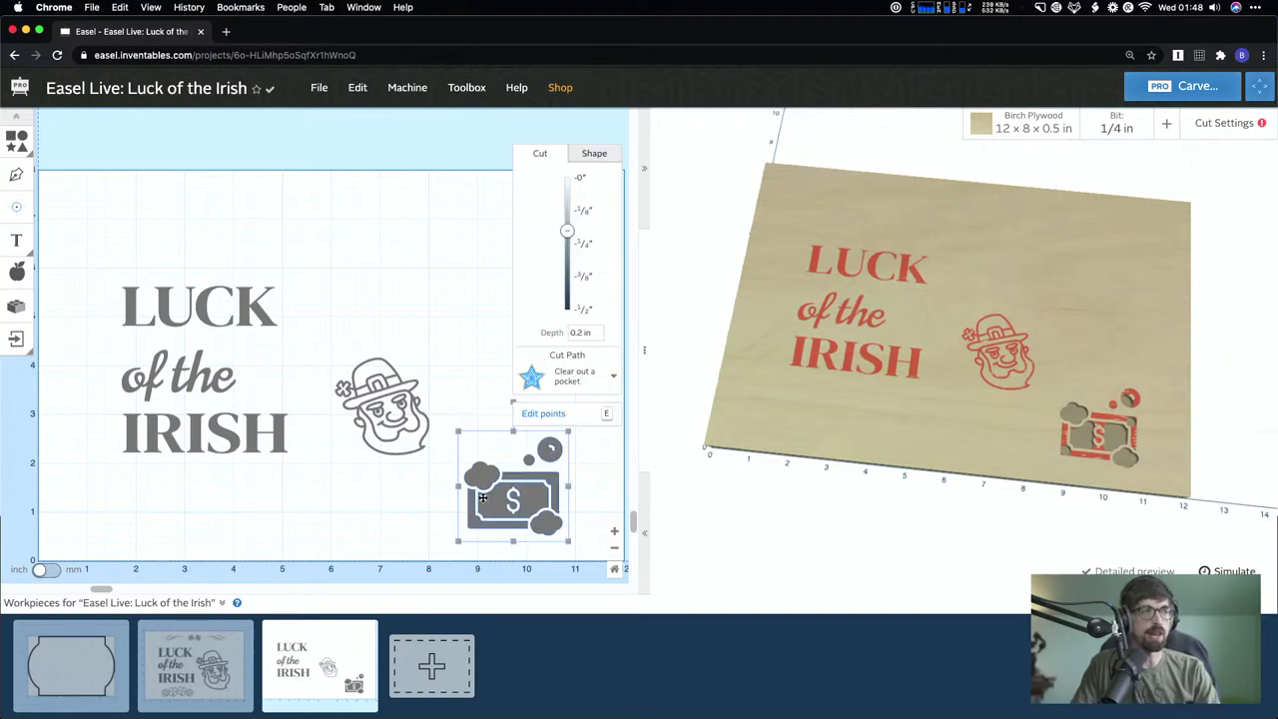
click(574, 496)
click(527, 490)
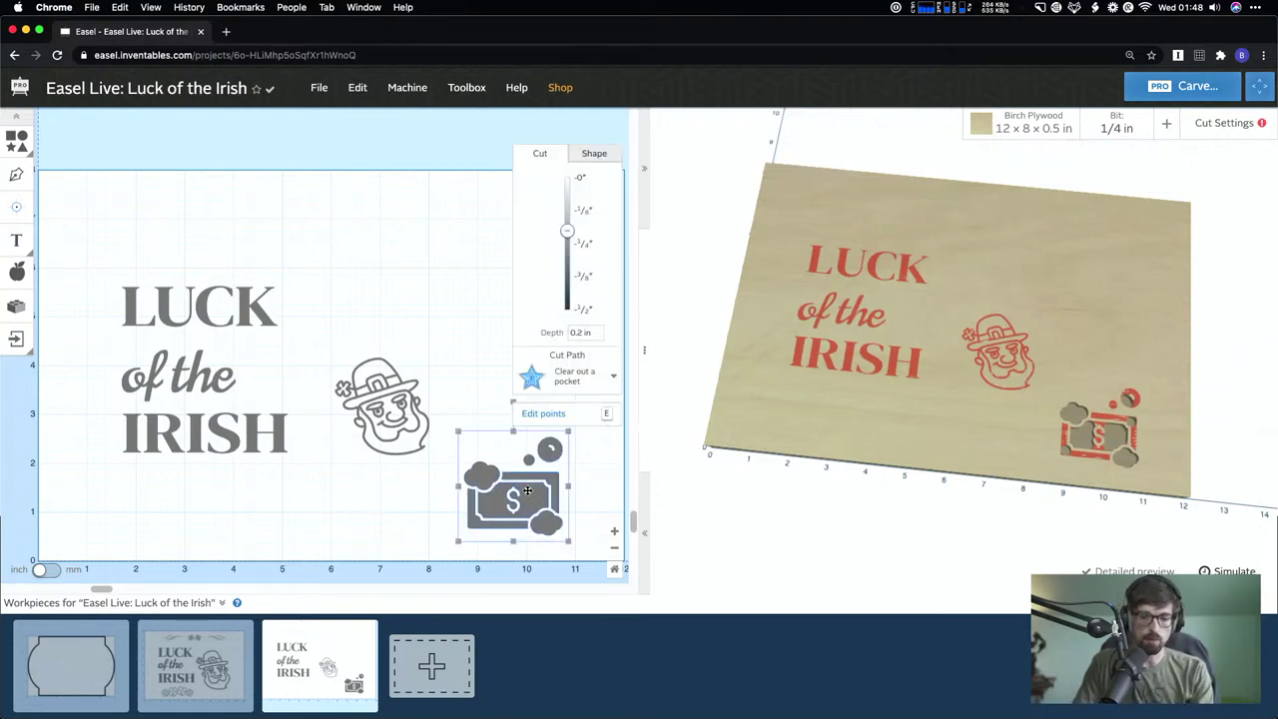
key(BackSpace)
- Select the leprechaun alone and check which commands are offered for it
drag(330, 337, 485, 507)
click(391, 397)
click(427, 373)
click(384, 344)
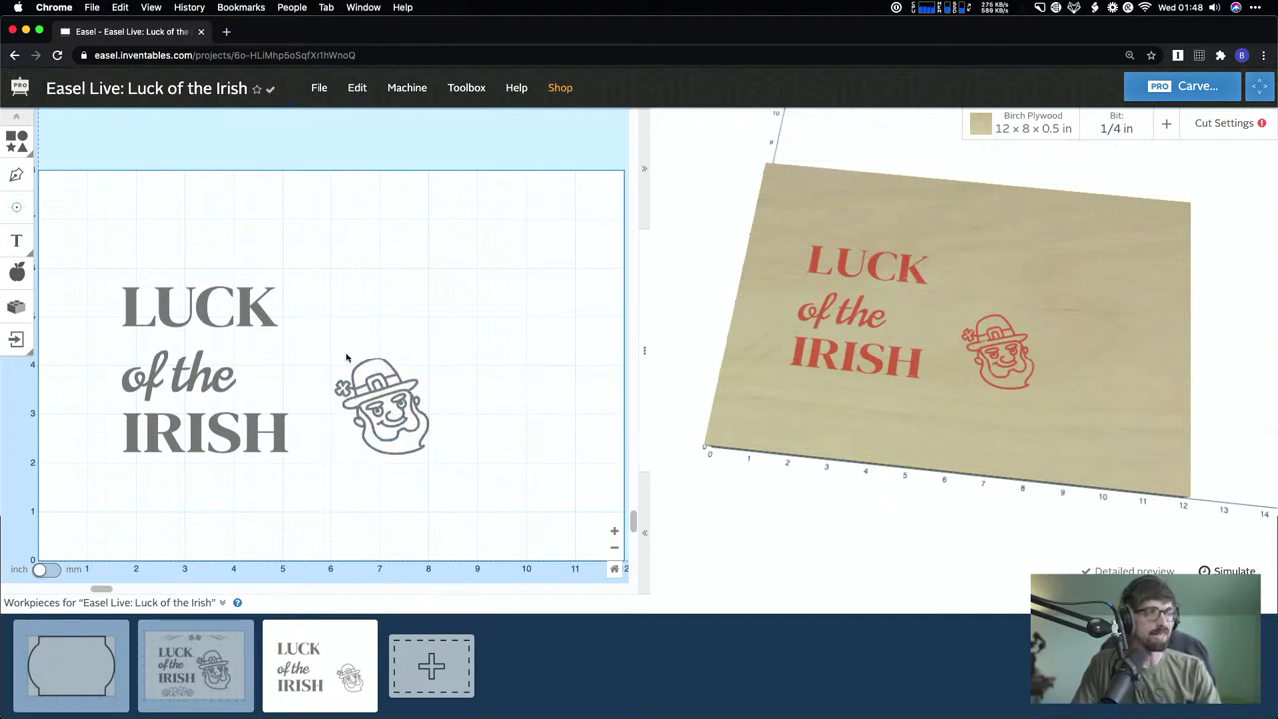
drag(104, 258, 66, 225)
drag(348, 338, 487, 469)
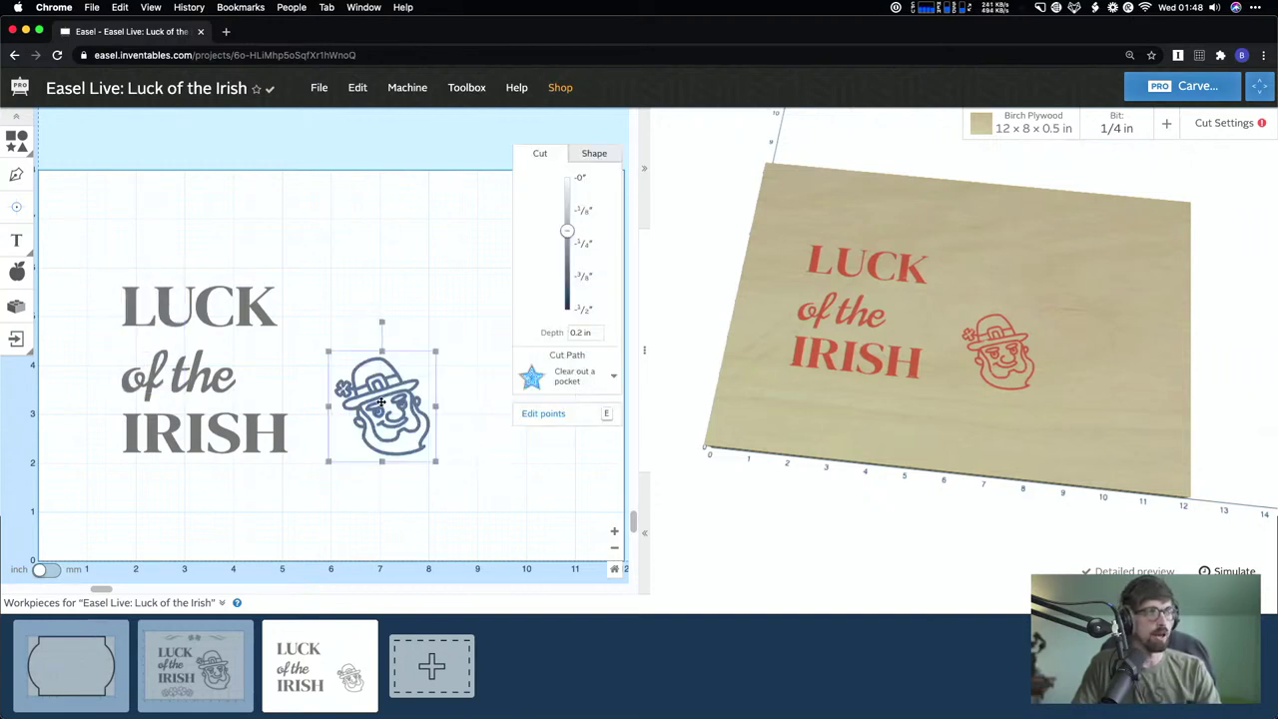
right_click(381, 407)
click(405, 286)
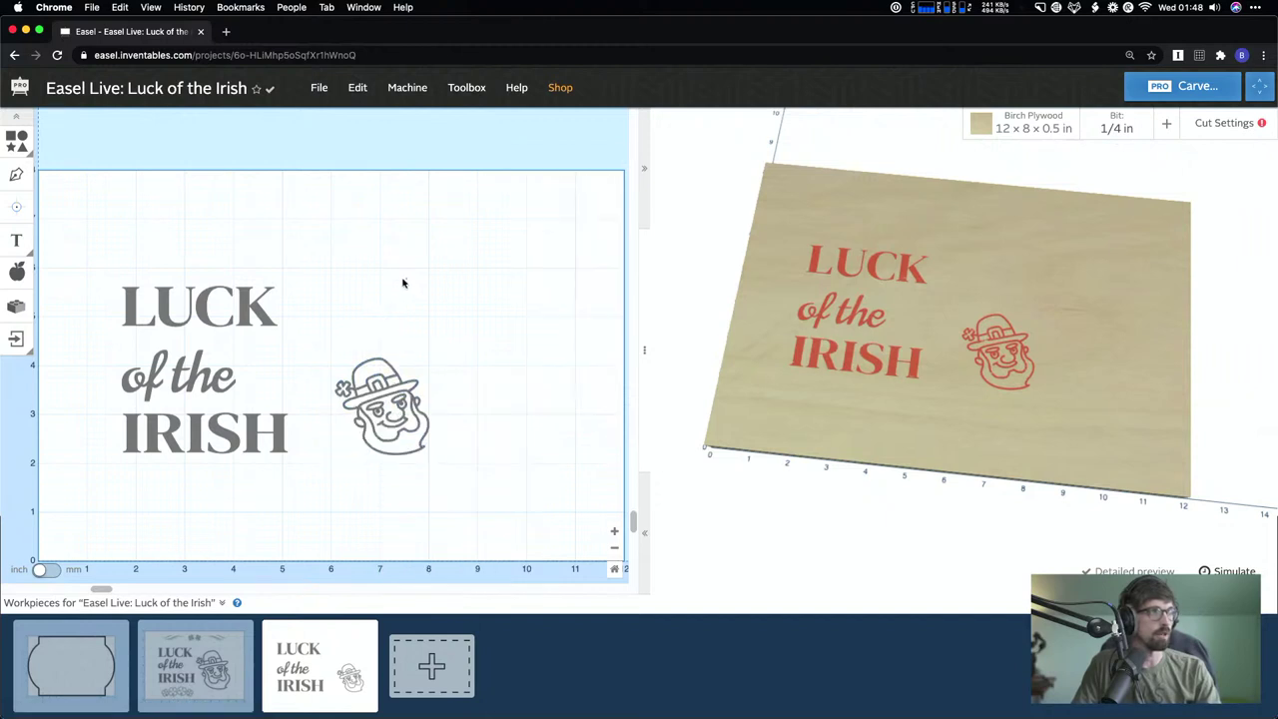
- Add a 2 in square and place it above and to the right of the leprechaun
click(48, 142)
drag(105, 435, 454, 260)
click(292, 267)
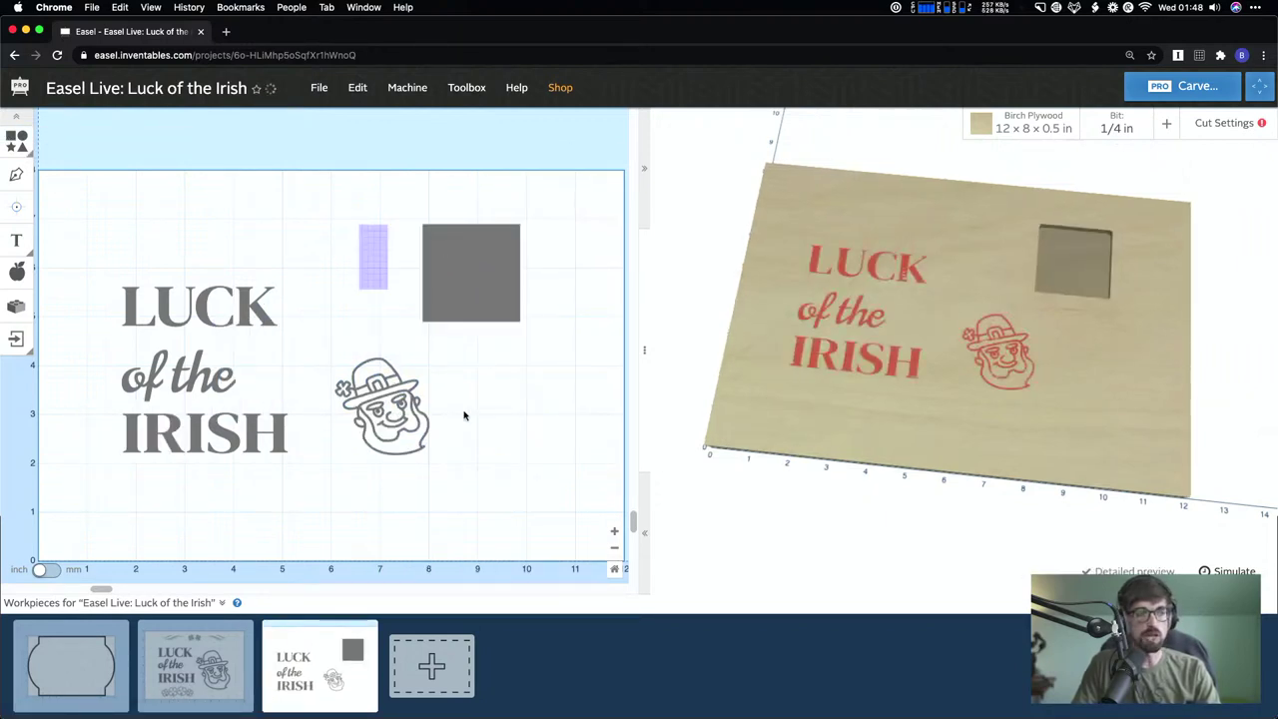
- Check the Combine and alignment options for the square and leprechaun selected together, then delete the square
drag(359, 226, 535, 512)
right_click(470, 286)
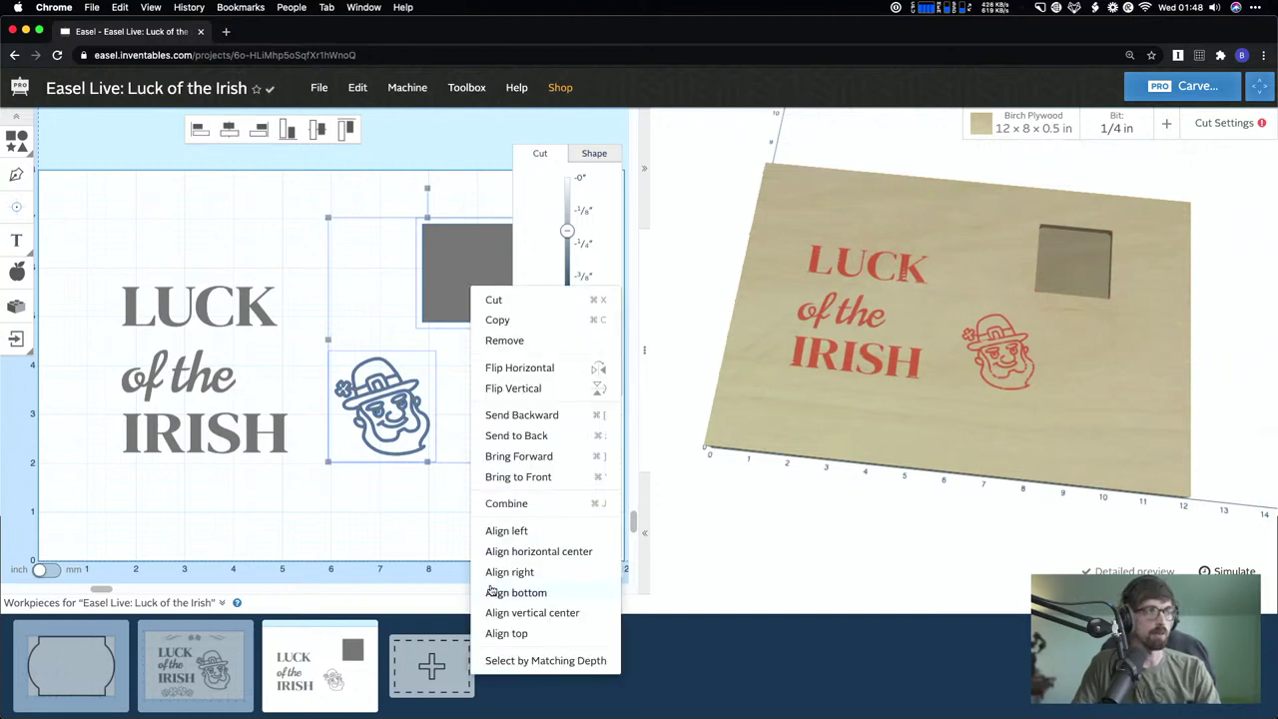
click(432, 524)
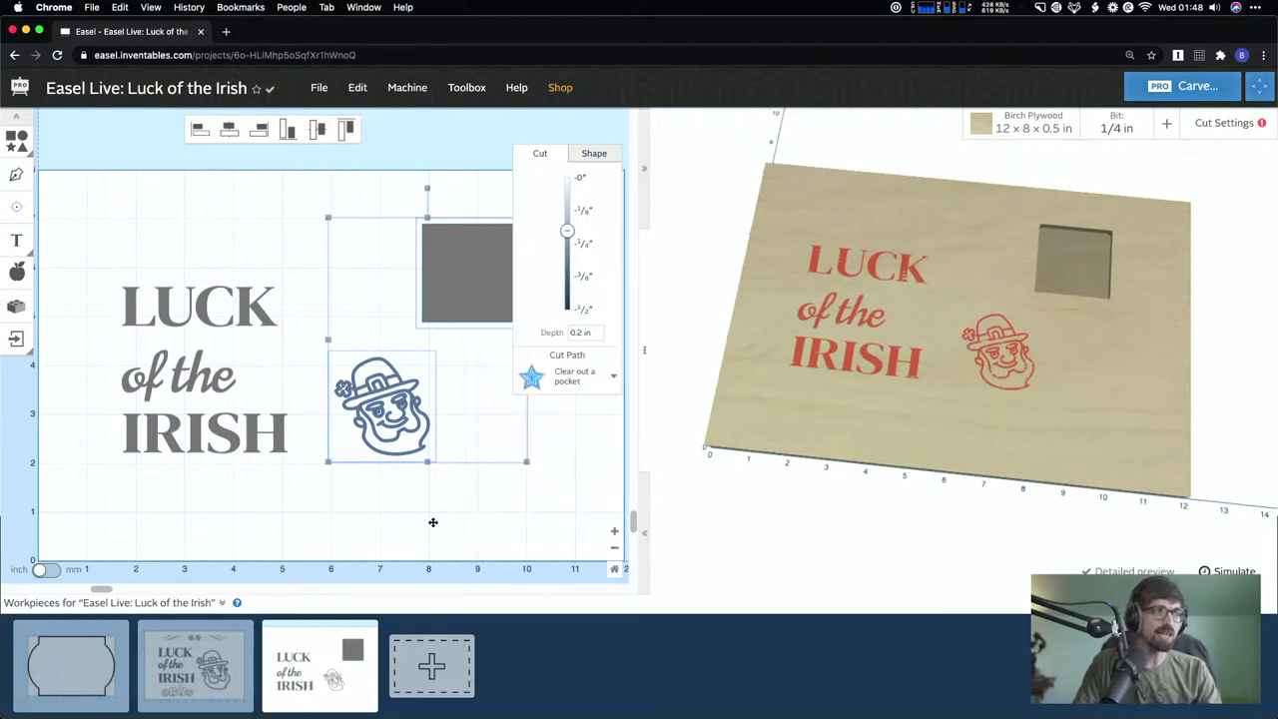
click(432, 524)
click(477, 266)
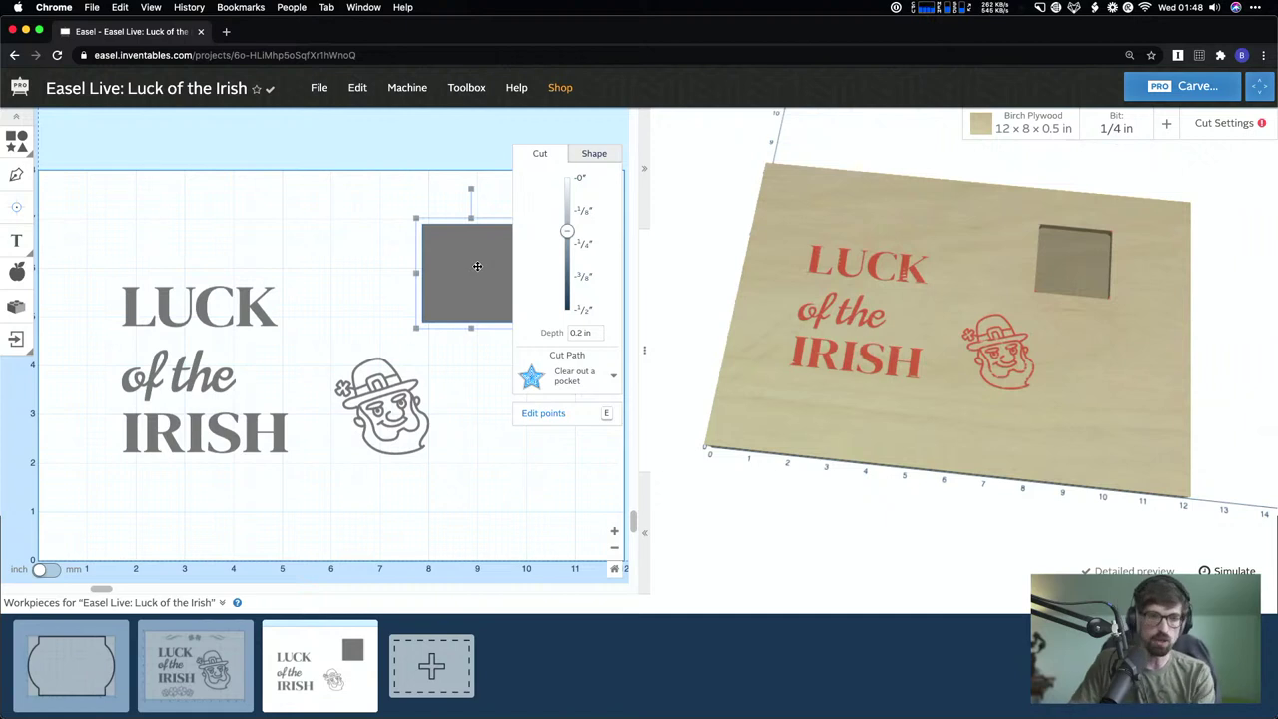
key(Delete)
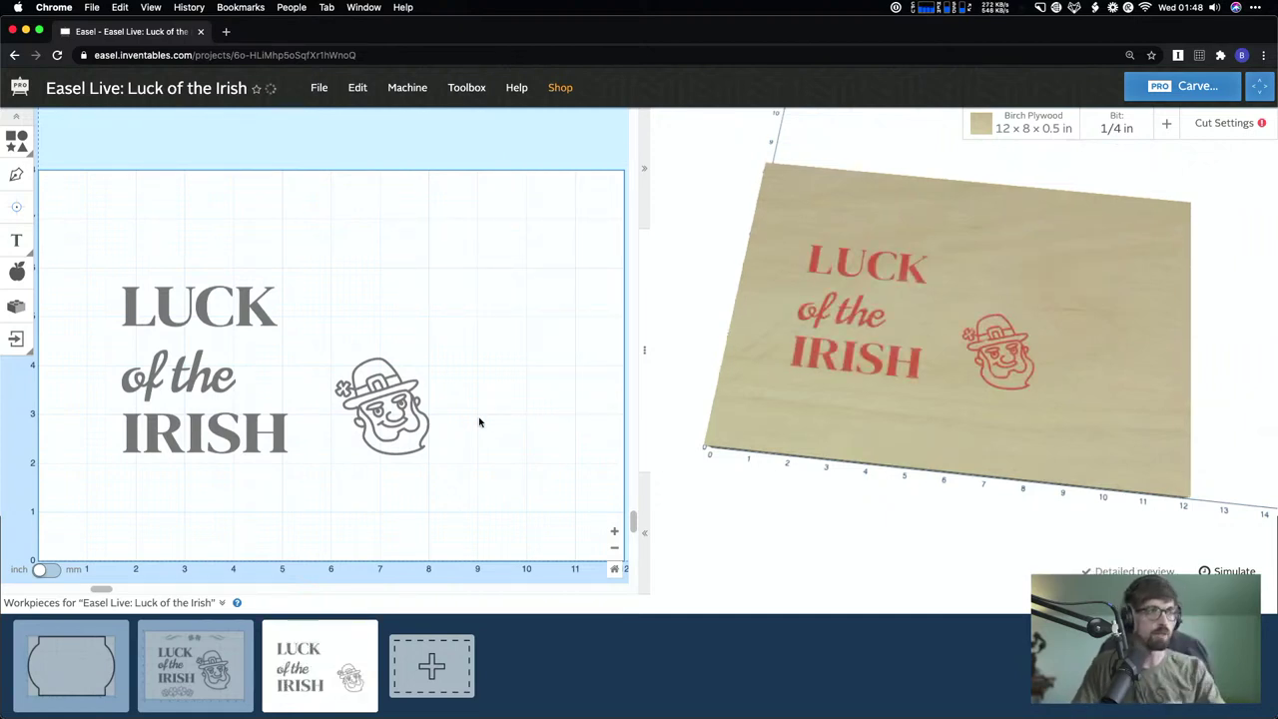
- Add another 2 in square and place it overlapping the top of the leprechaun's hat
scroll(479, 422, left, 2)
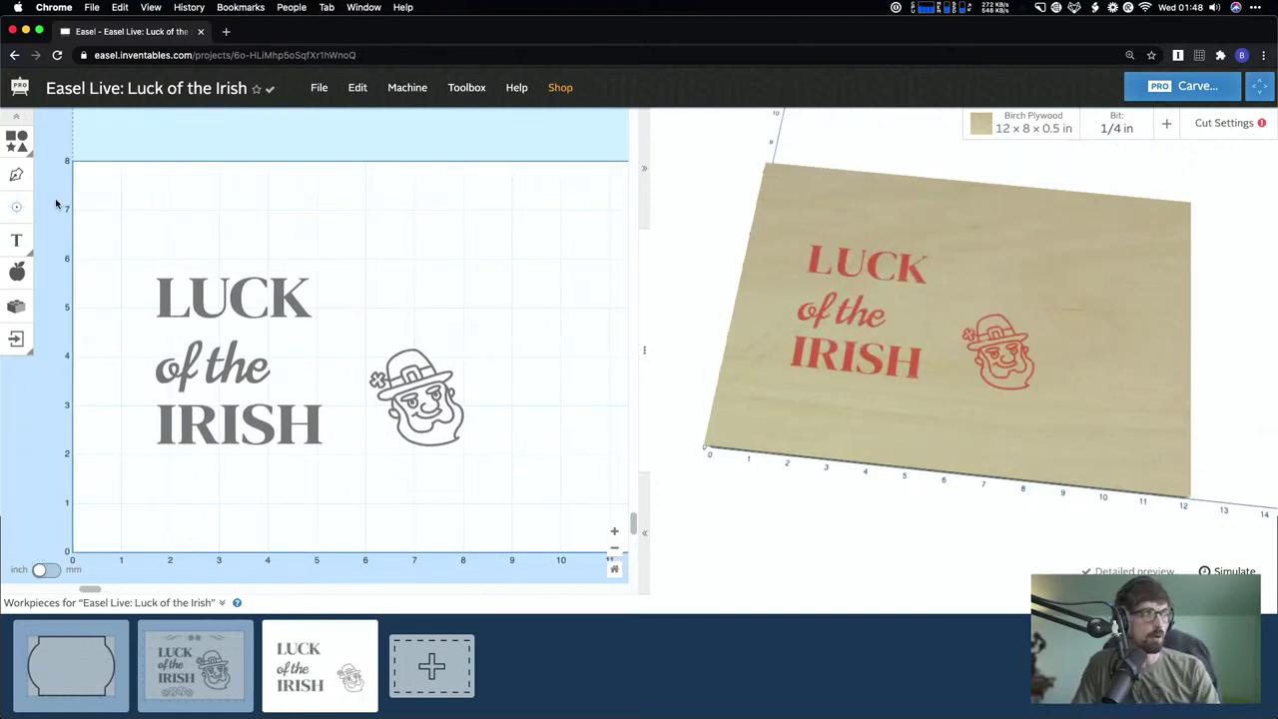
click(45, 146)
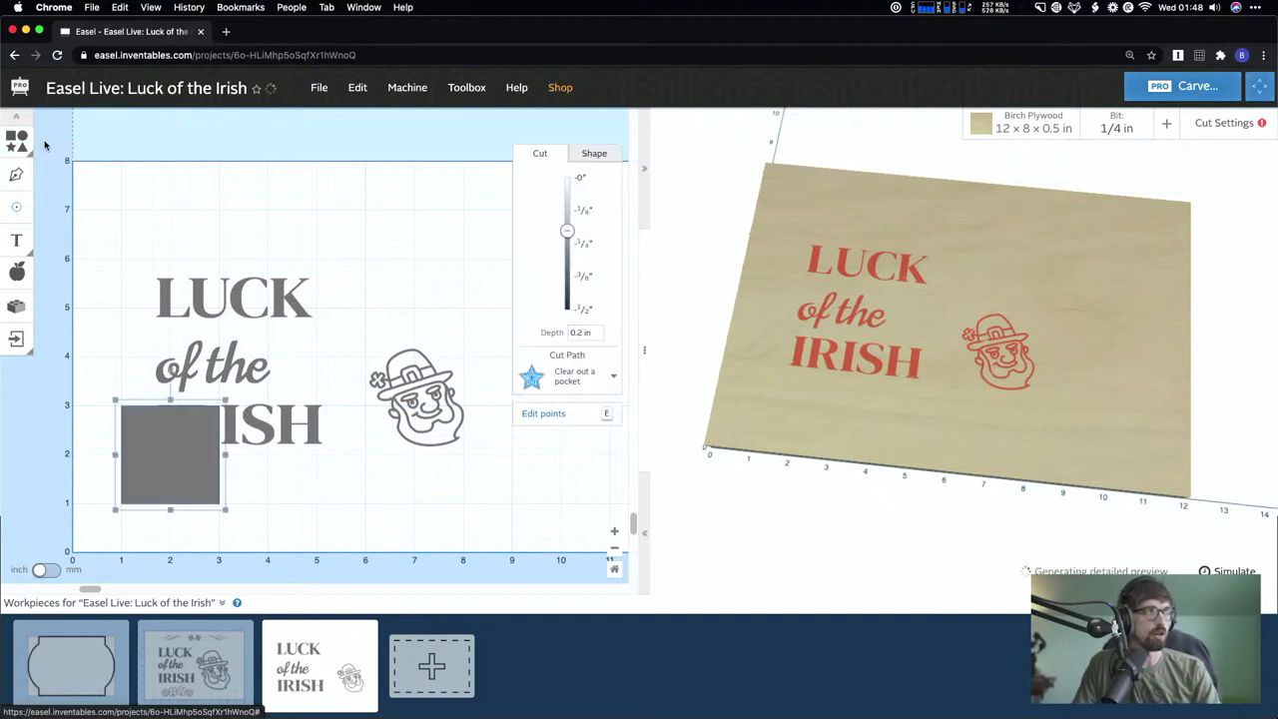
drag(164, 454, 446, 312)
click(362, 328)
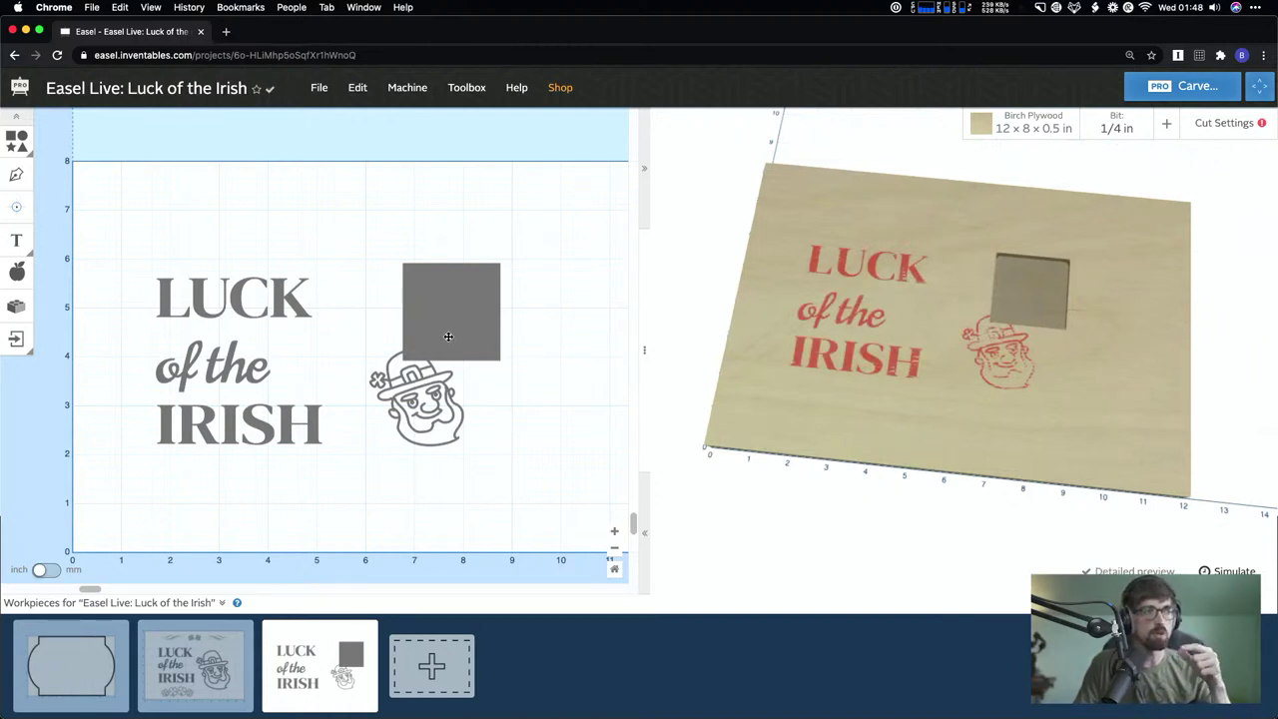
- Duplicate the square and leprechaun together to a spot above the workpiece, then delete the copies
scroll(464, 453, down, 1)
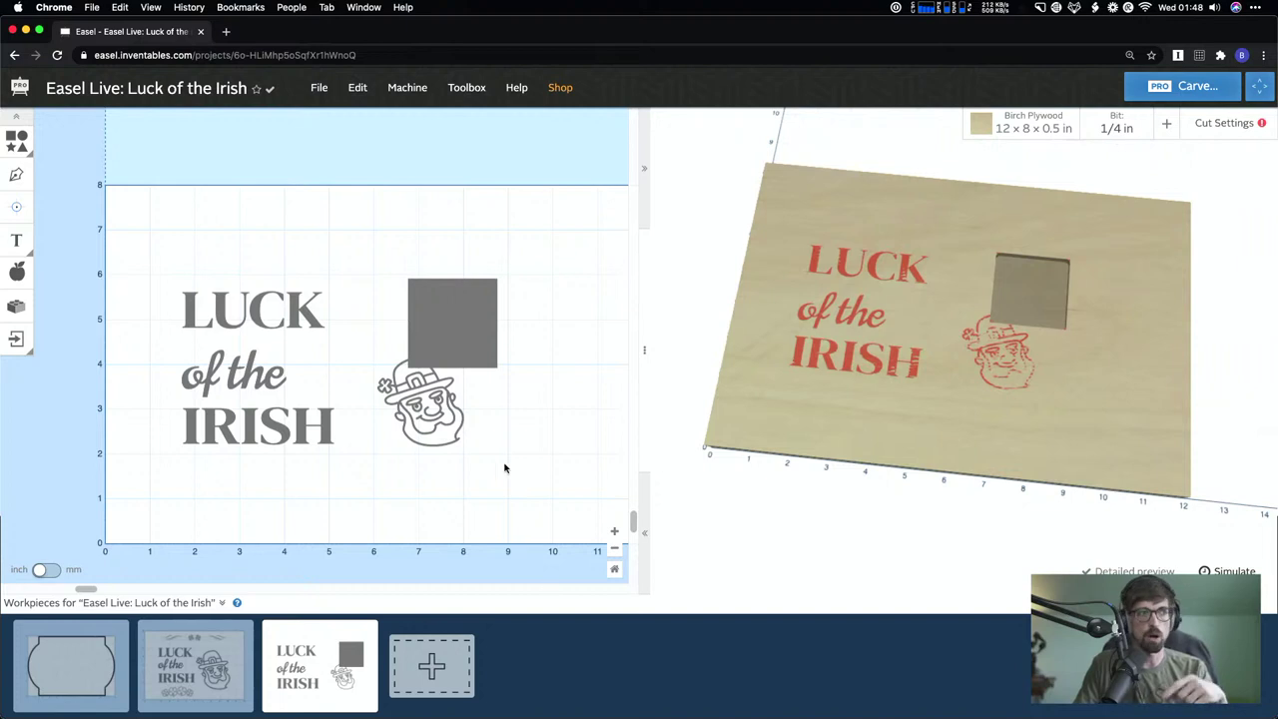
drag(395, 238, 510, 516)
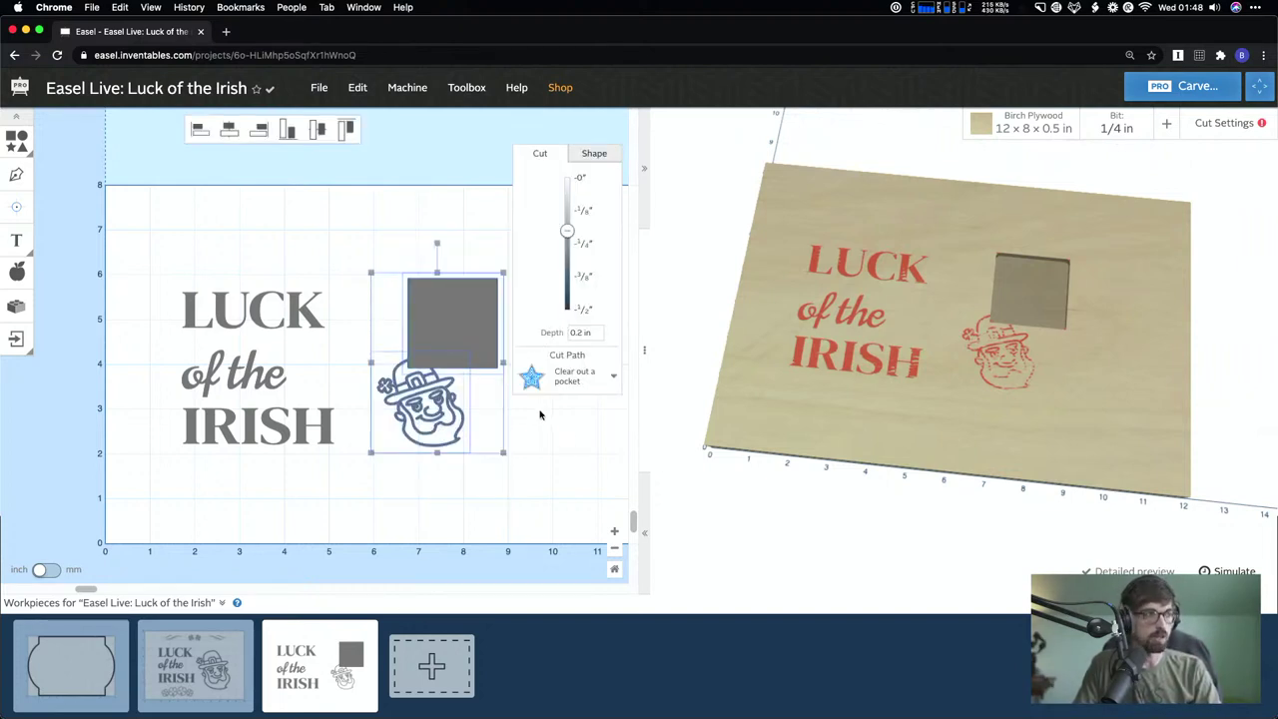
key(ctrl+d)
drag(544, 426, 373, 152)
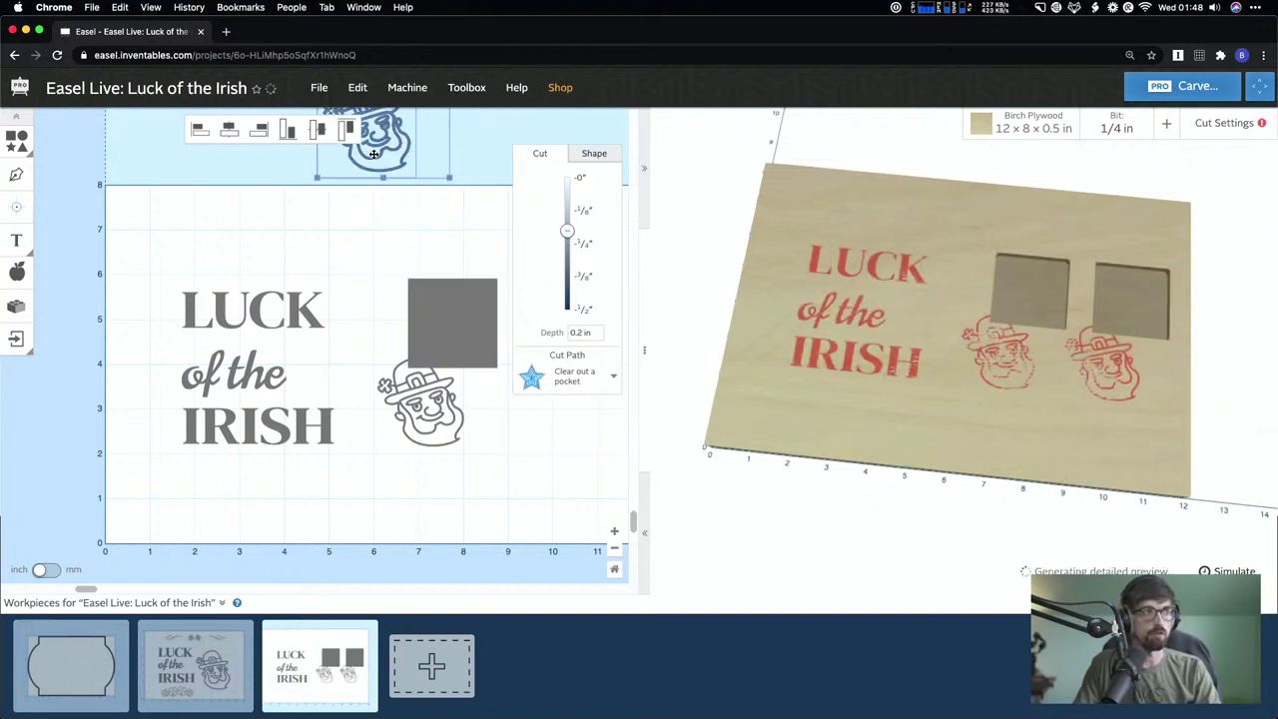
scroll(352, 379, up, 5)
key(BackSpace)
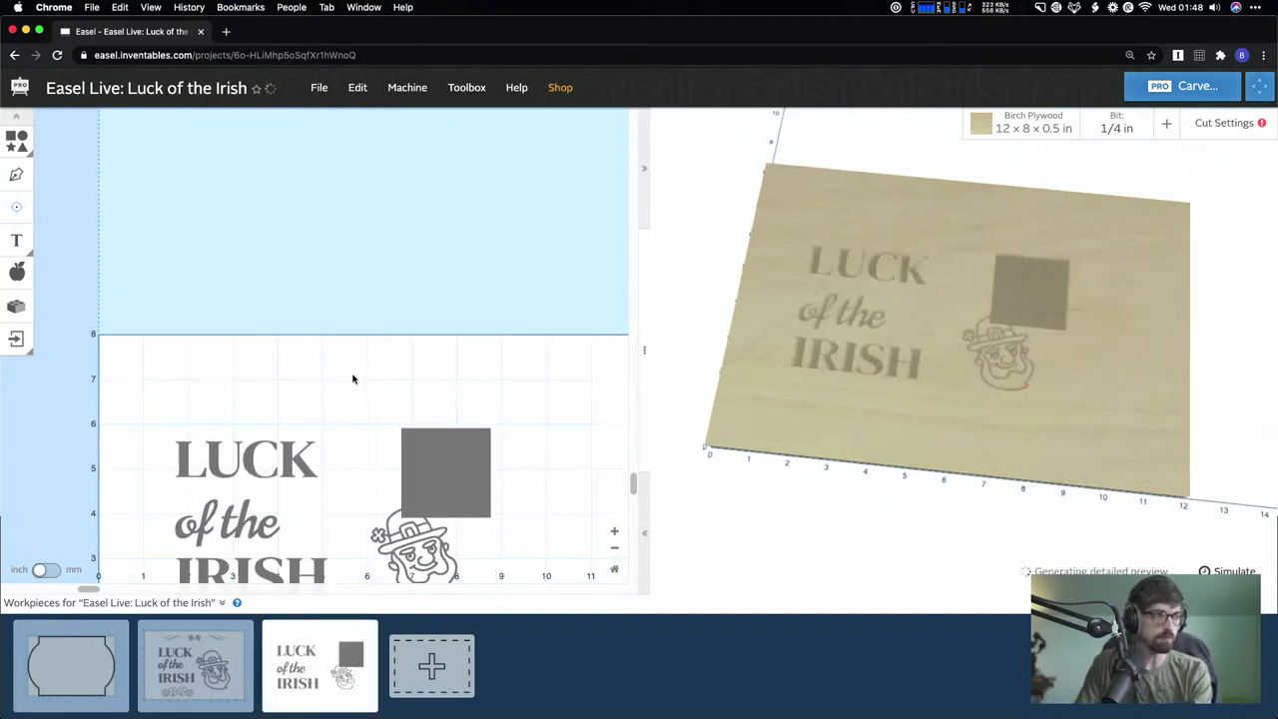
- Delete the square covering the top of the leprechaun's hat
click(463, 486)
key(BackSpace)
scroll(461, 479, down, 5)
scroll(460, 479, down, 1)
- Enlarge the leprechaun to about 3.7 in wide and place it beside the three lines of lettering
drag(499, 433, 460, 249)
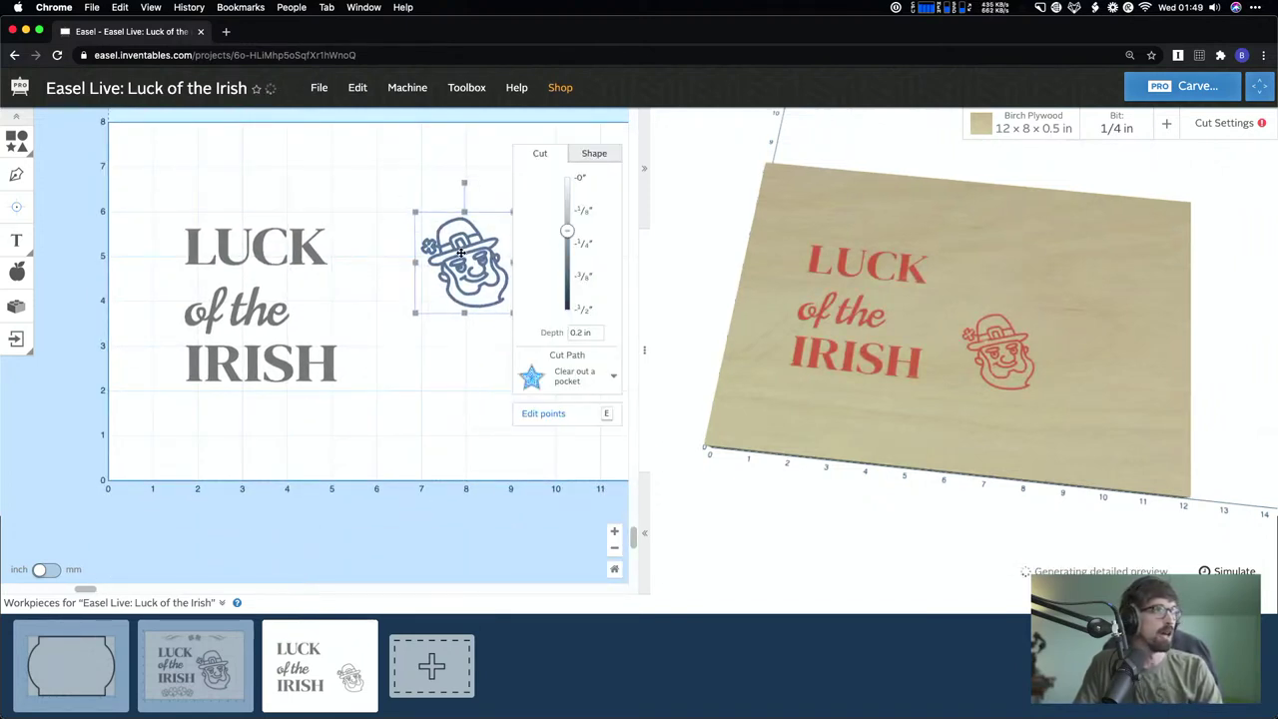
scroll(430, 279, right, 3)
drag(394, 301, 468, 371)
drag(402, 254, 394, 243)
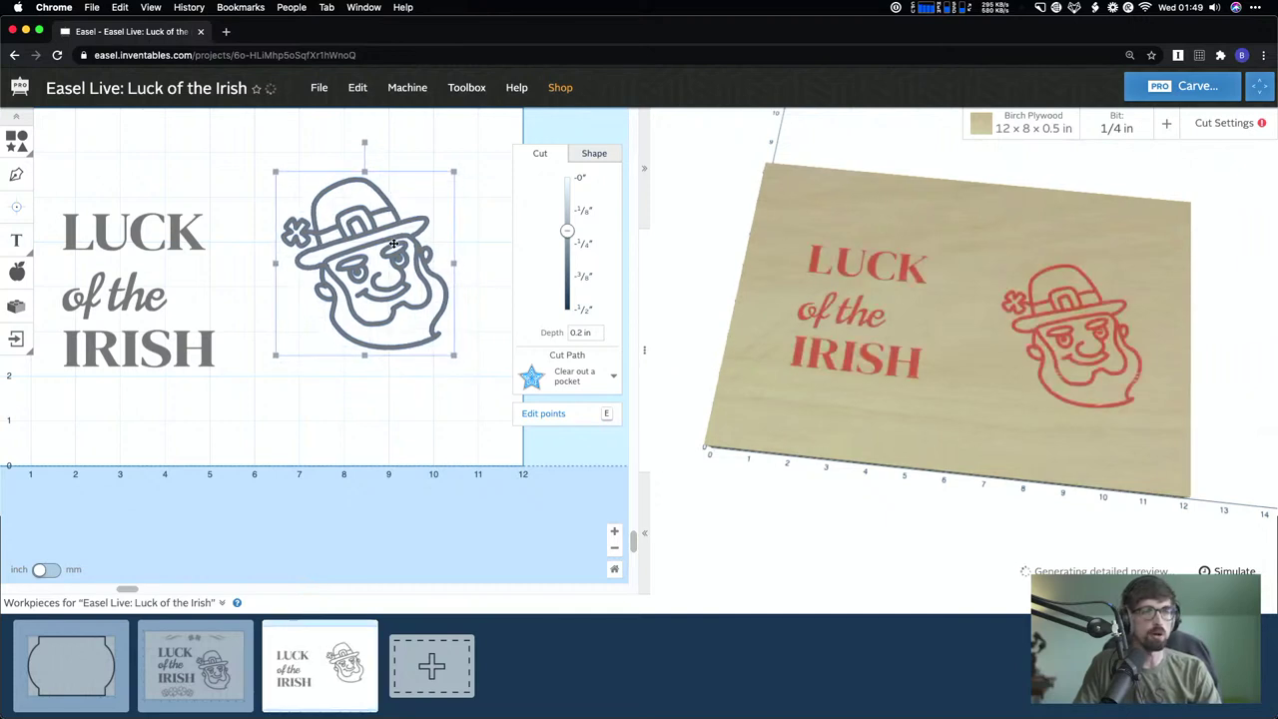
scroll(393, 243, left, 3)
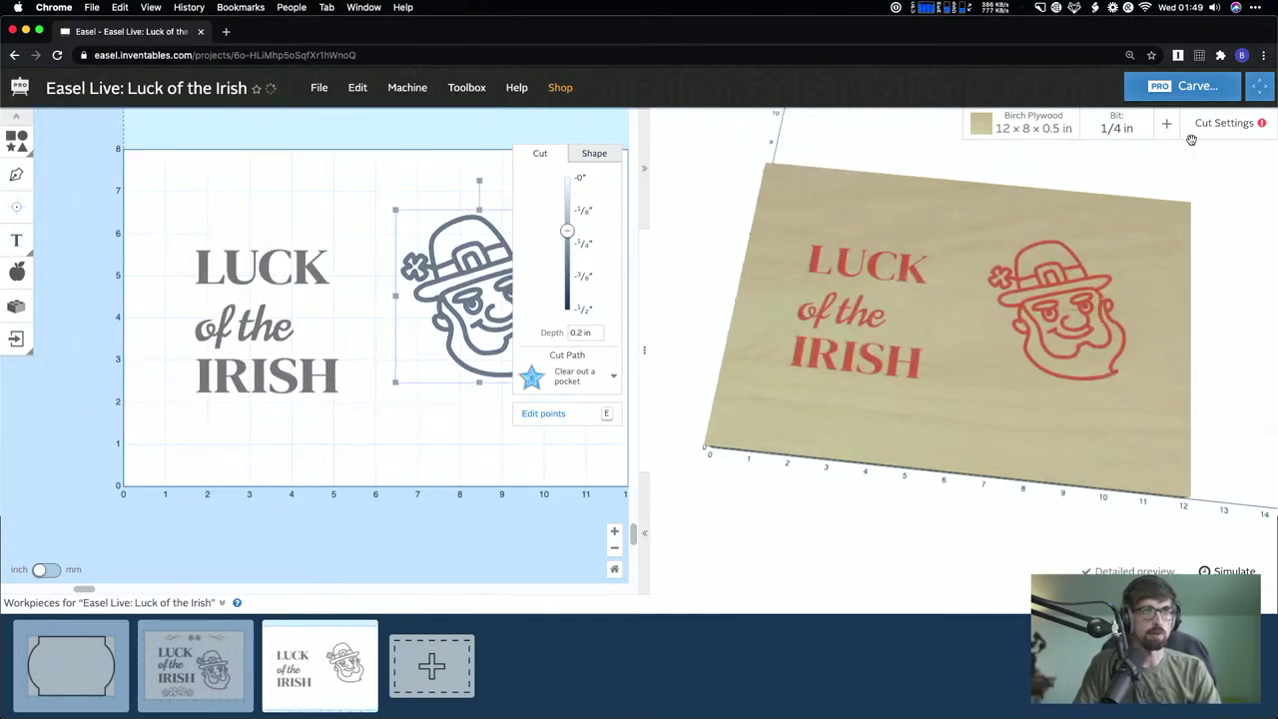
- Change the bit to the 1/8 in Single Flute End Mill and inspect the lettering and leprechaun in the 3D preview
click(1130, 127)
click(1129, 129)
drag(1015, 290, 1004, 370)
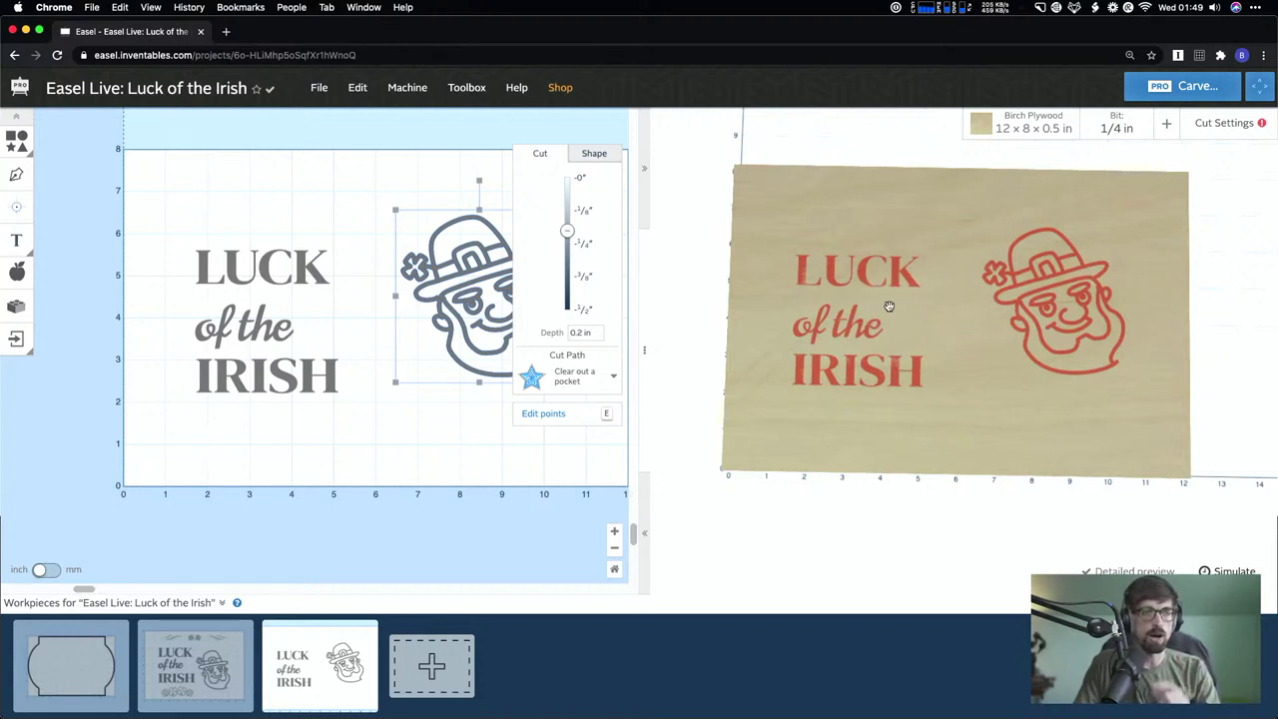
scroll(884, 305, up, 5)
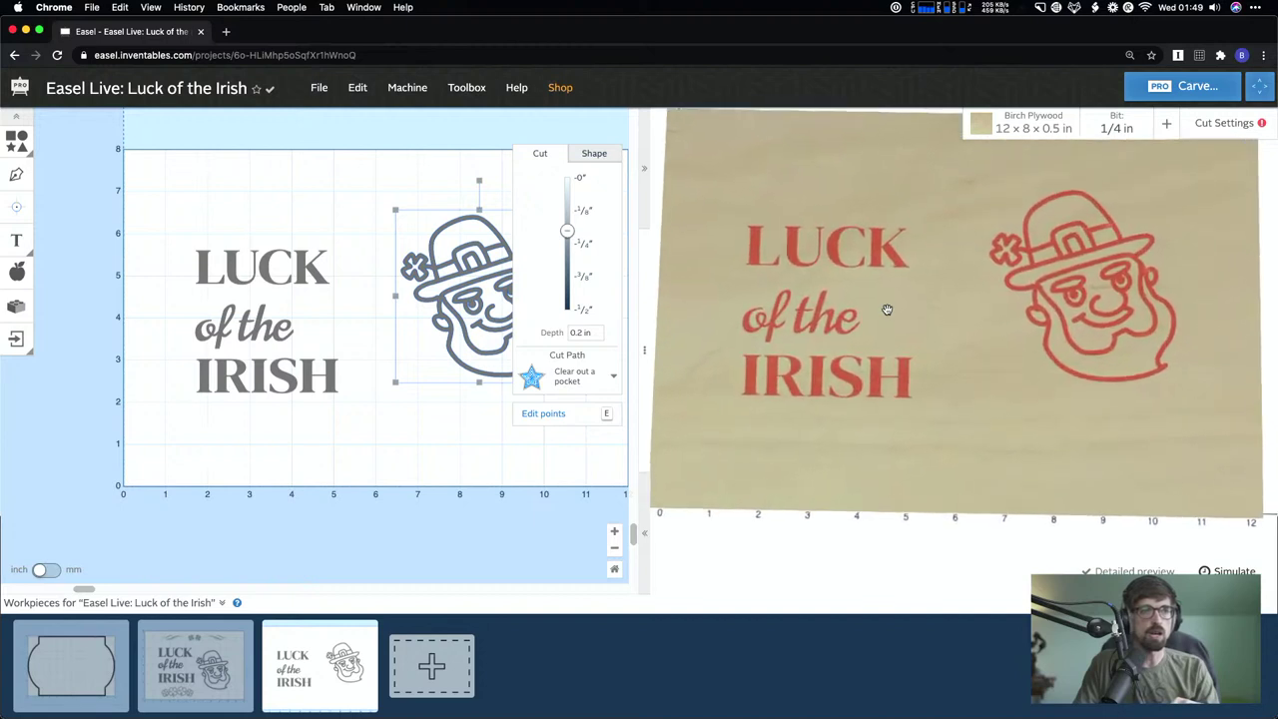
scroll(866, 274, down, 5)
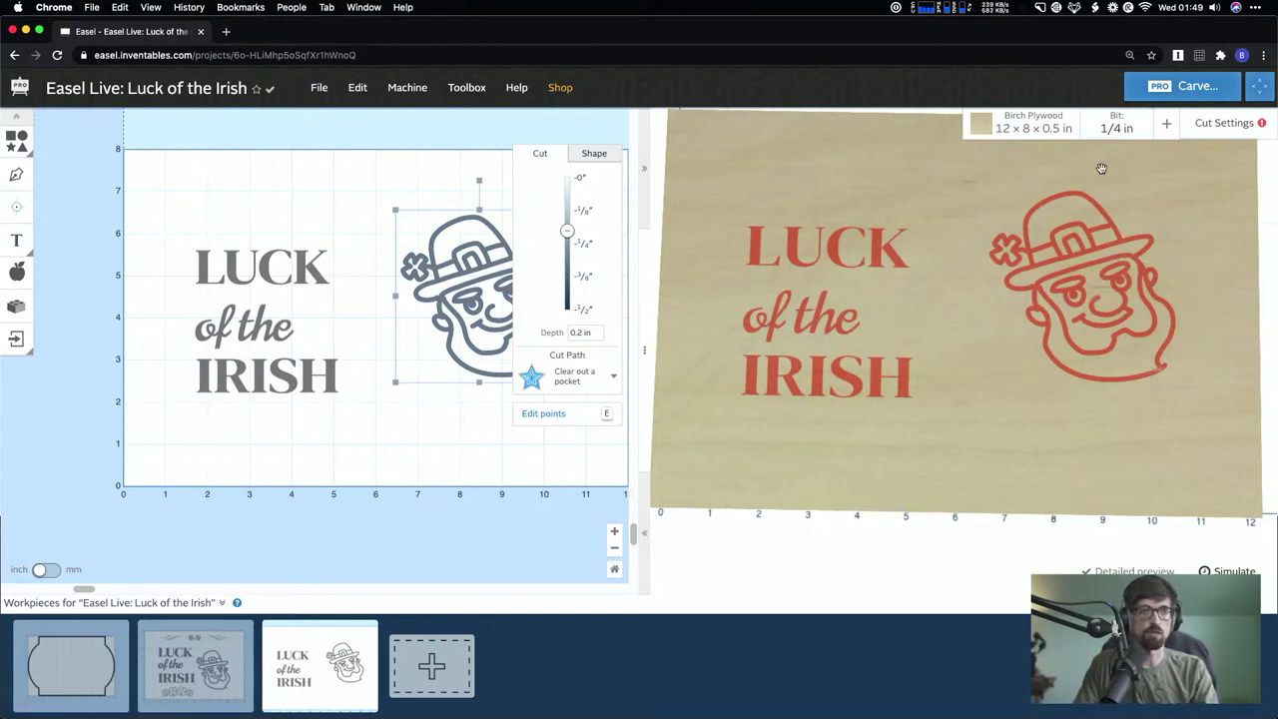
click(1116, 127)
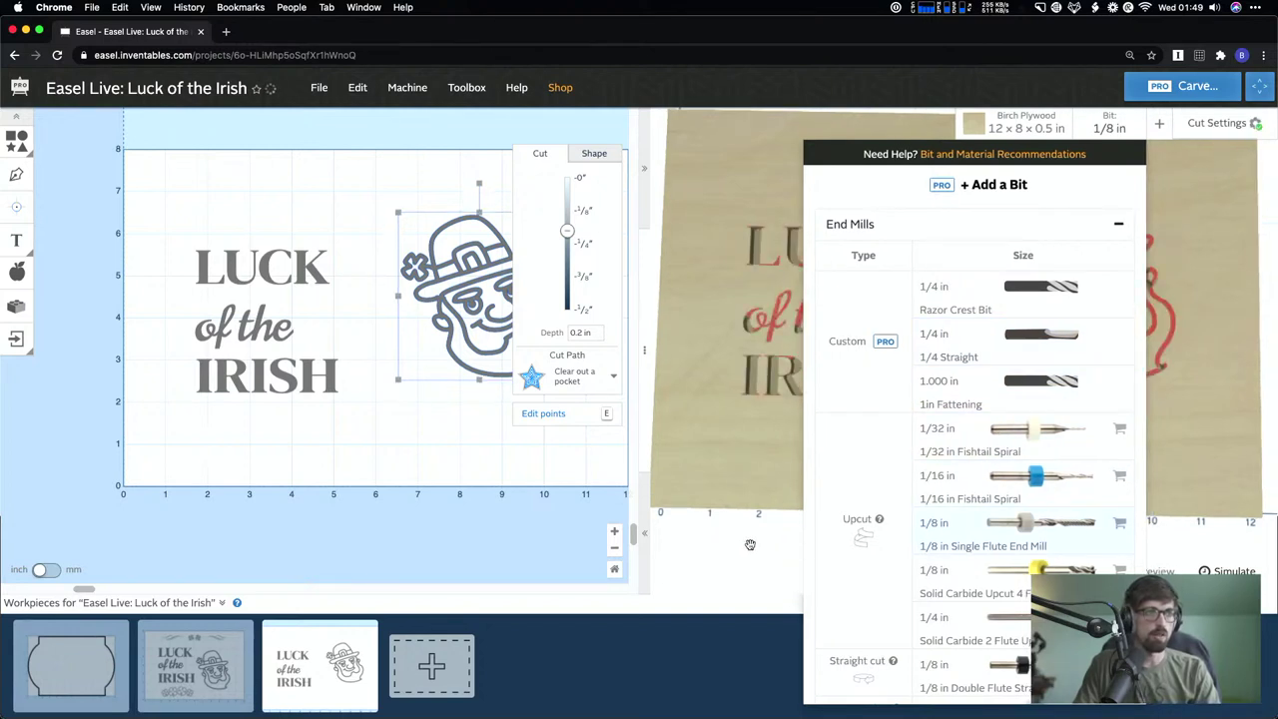
click(938, 529)
drag(944, 456, 833, 257)
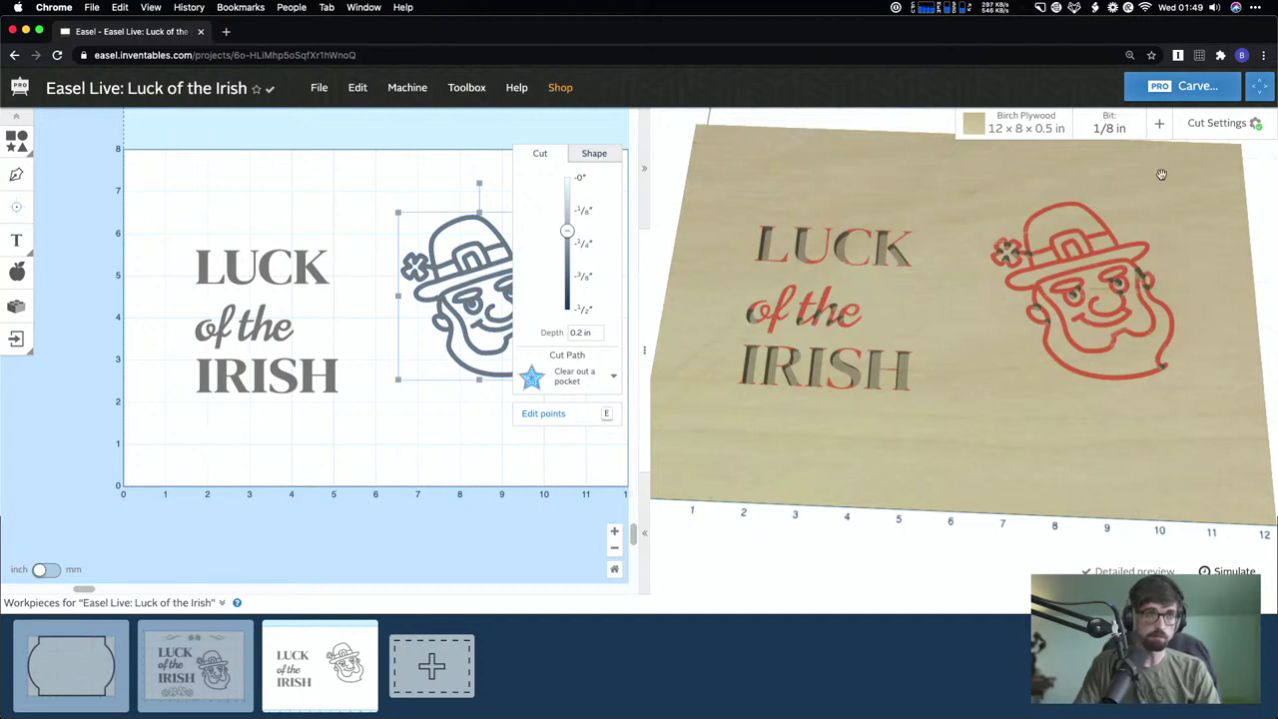
- Add a 60° V-bit (60 Deg x 1/4 in SHK) as the detail bit and inspect the carving in the 3D preview
click(1164, 121)
click(1168, 115)
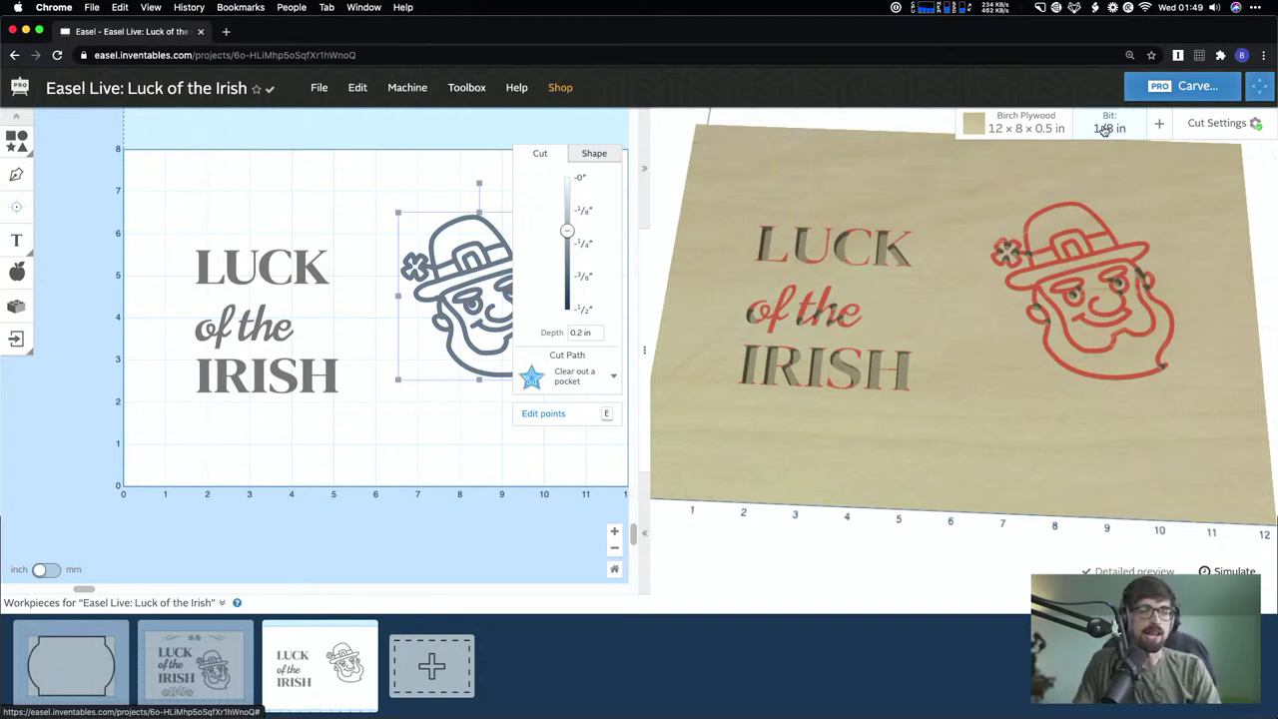
click(1161, 130)
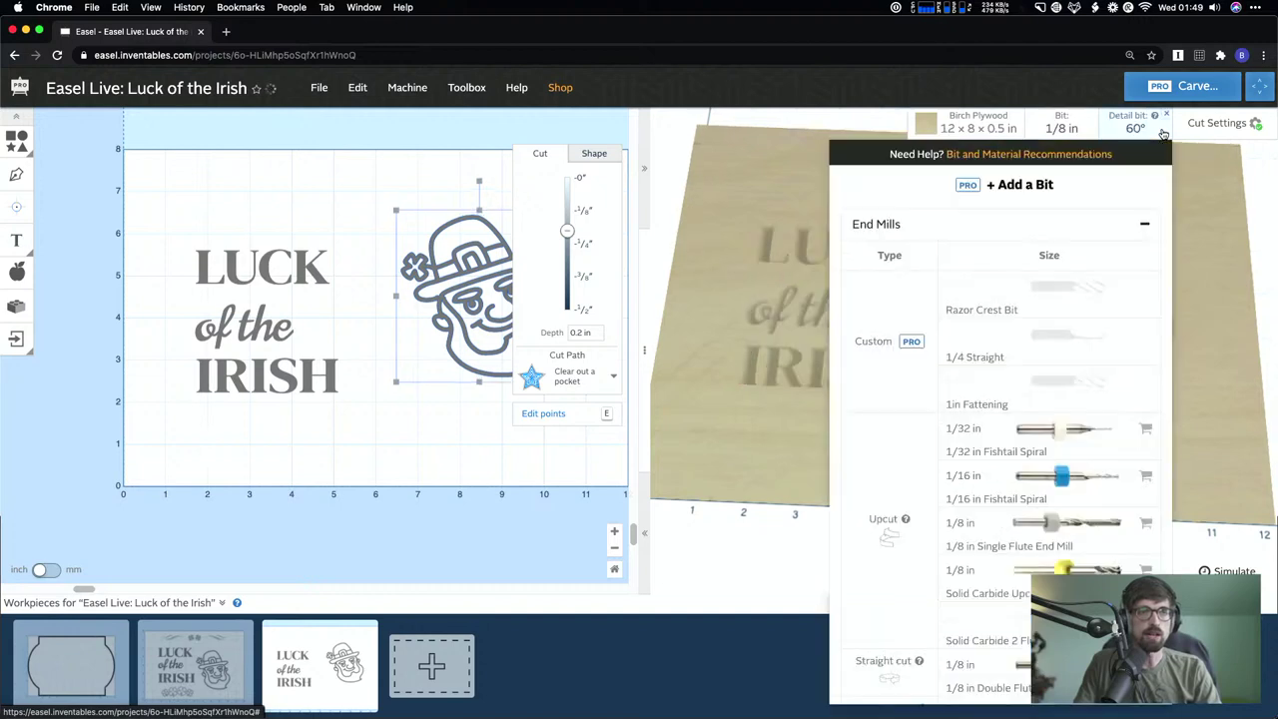
scroll(1022, 389, down, 6)
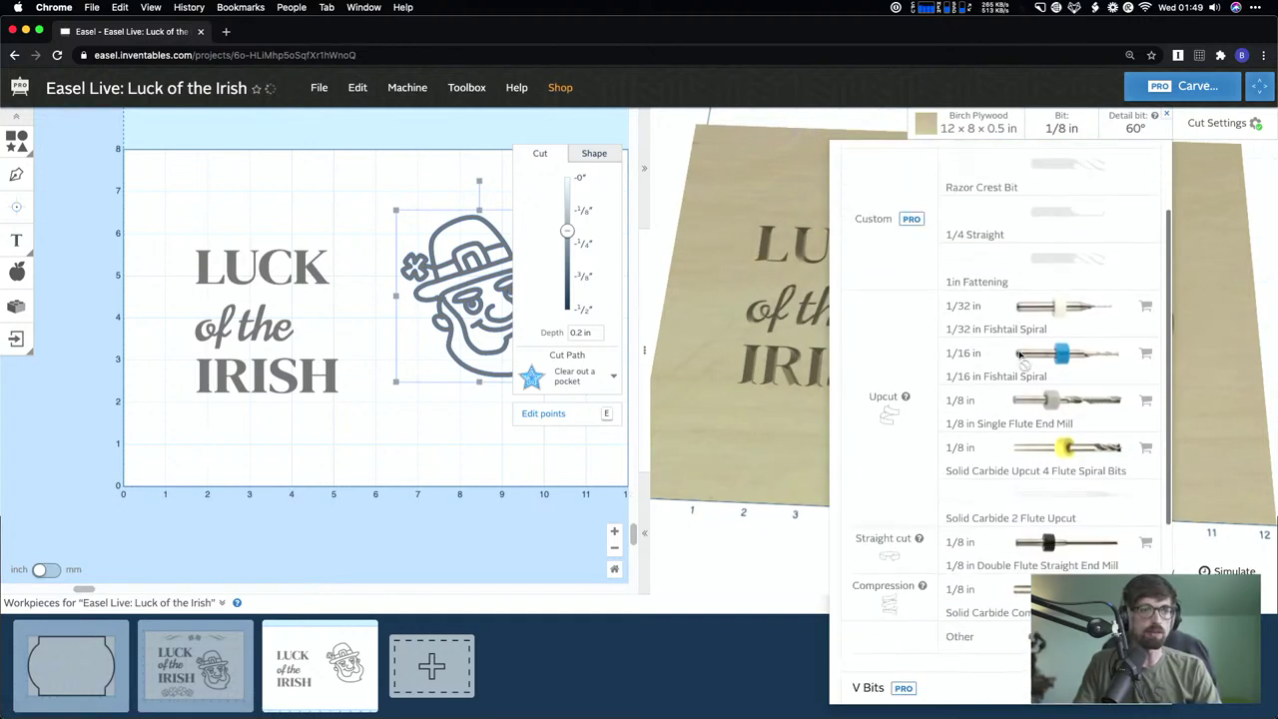
scroll(1028, 467, up, 7)
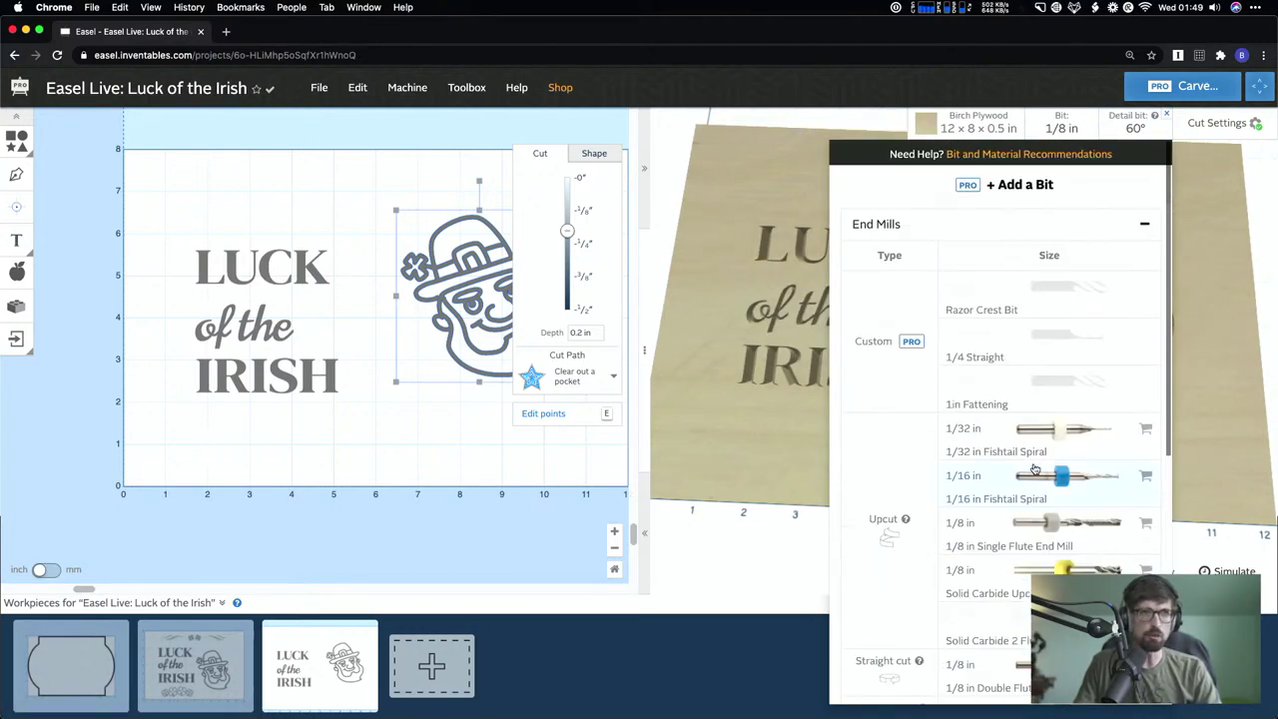
scroll(1054, 394, down, 8)
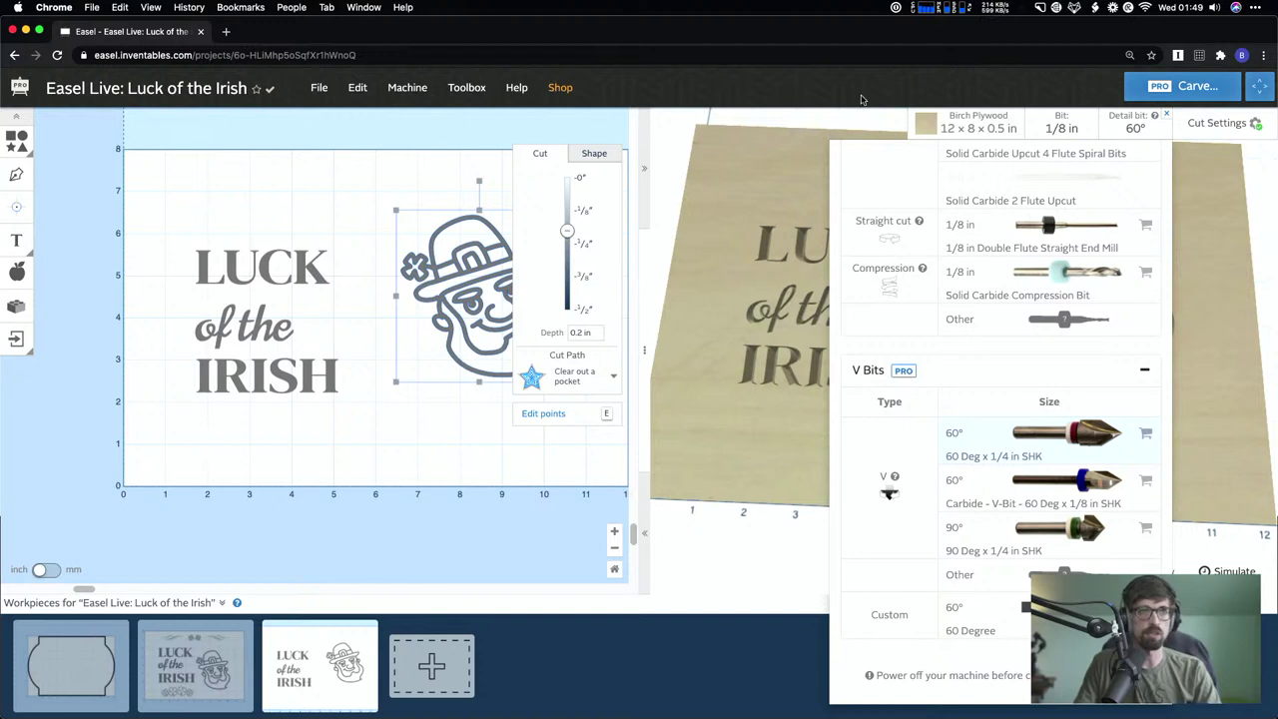
click(674, 142)
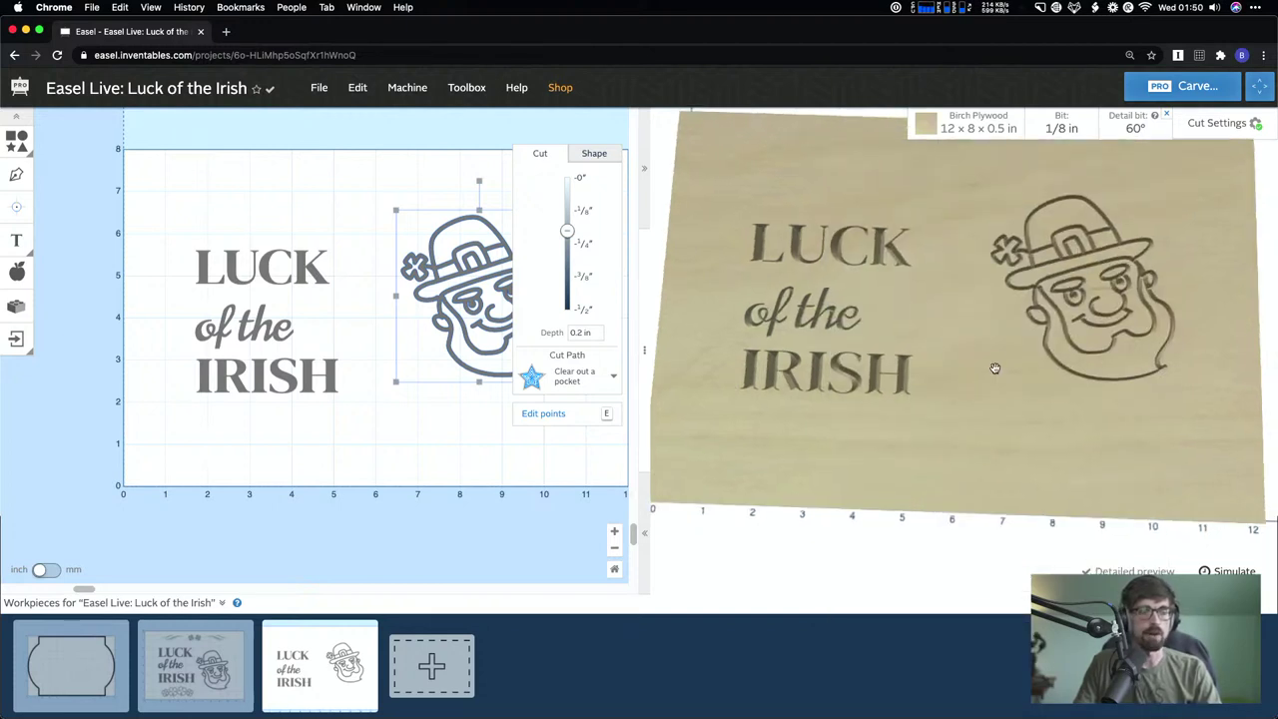
drag(1024, 382, 996, 391)
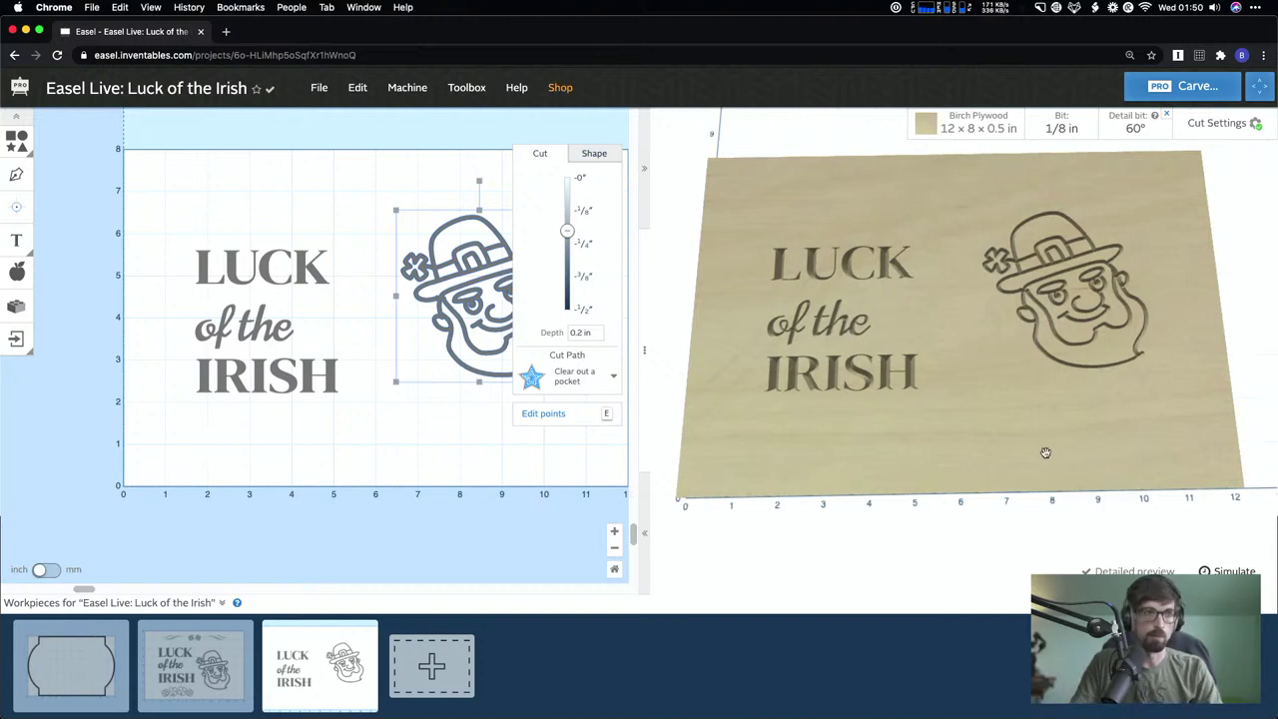
click(427, 460)
scroll(427, 461, right, 3)
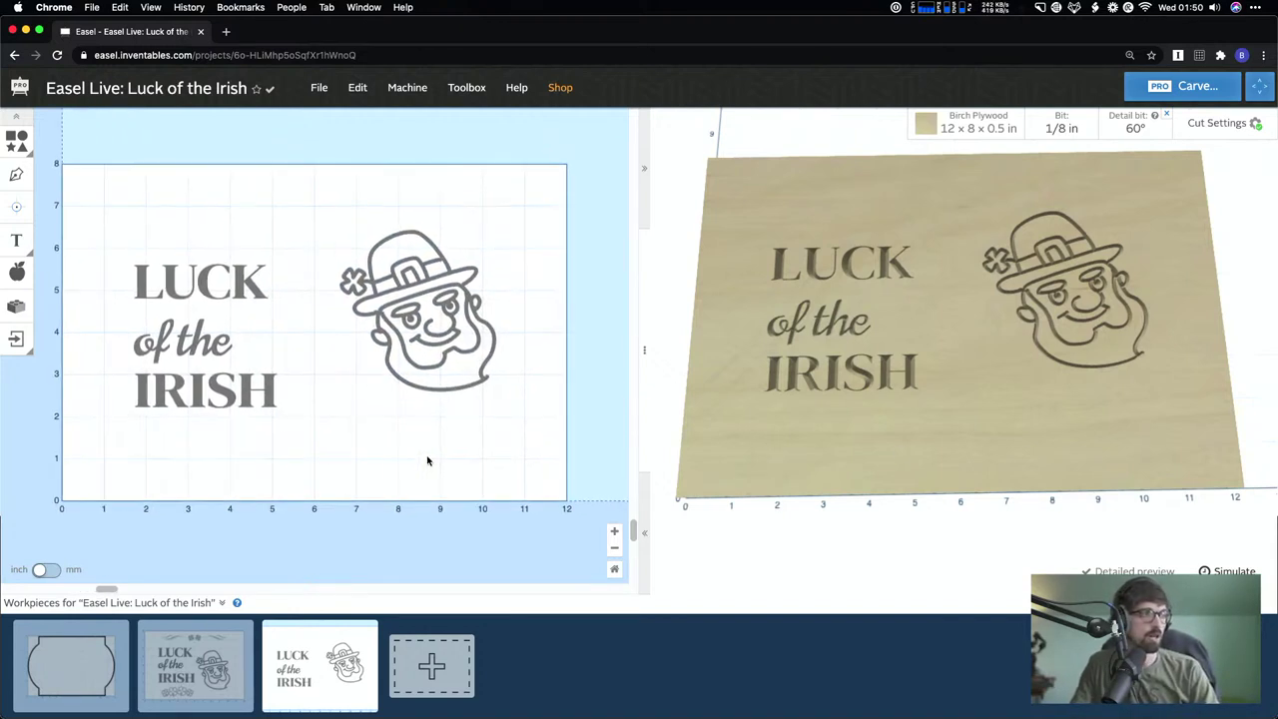
scroll(427, 460, left, 4)
scroll(427, 460, down, 1)
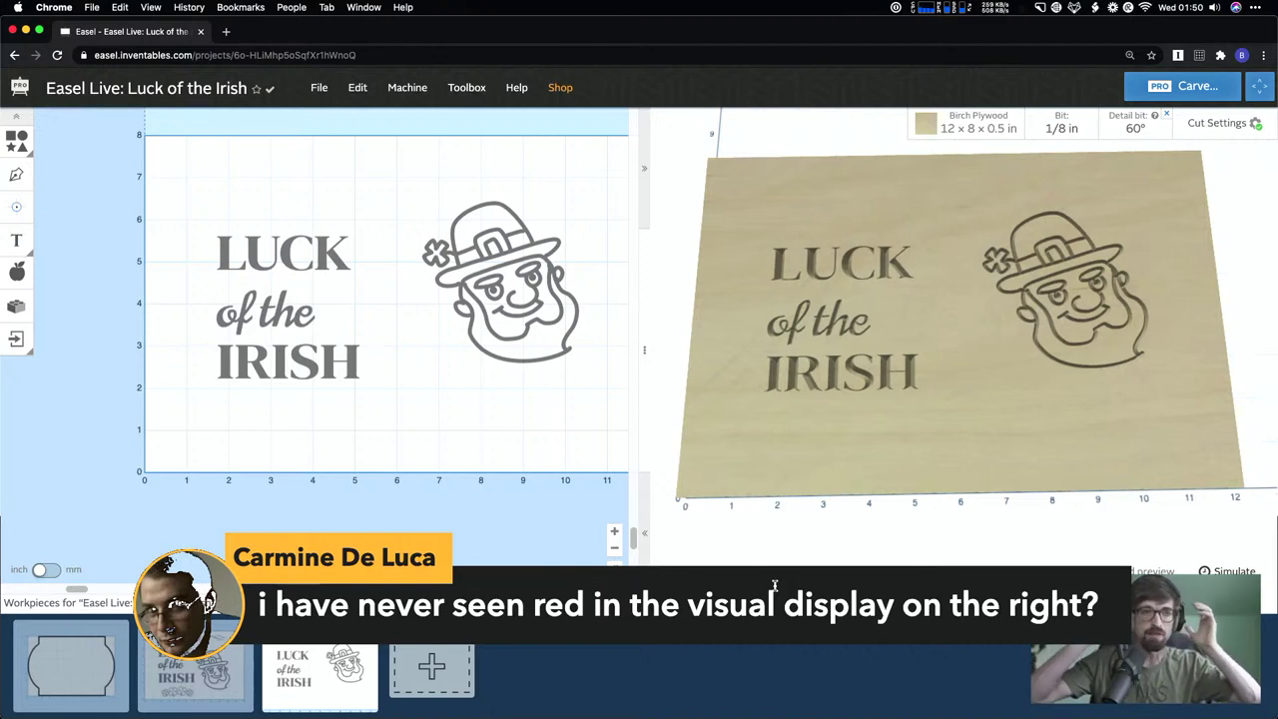
- Review the account page and the beta testing options of the Easel profile, and return to the design
click(335, 85)
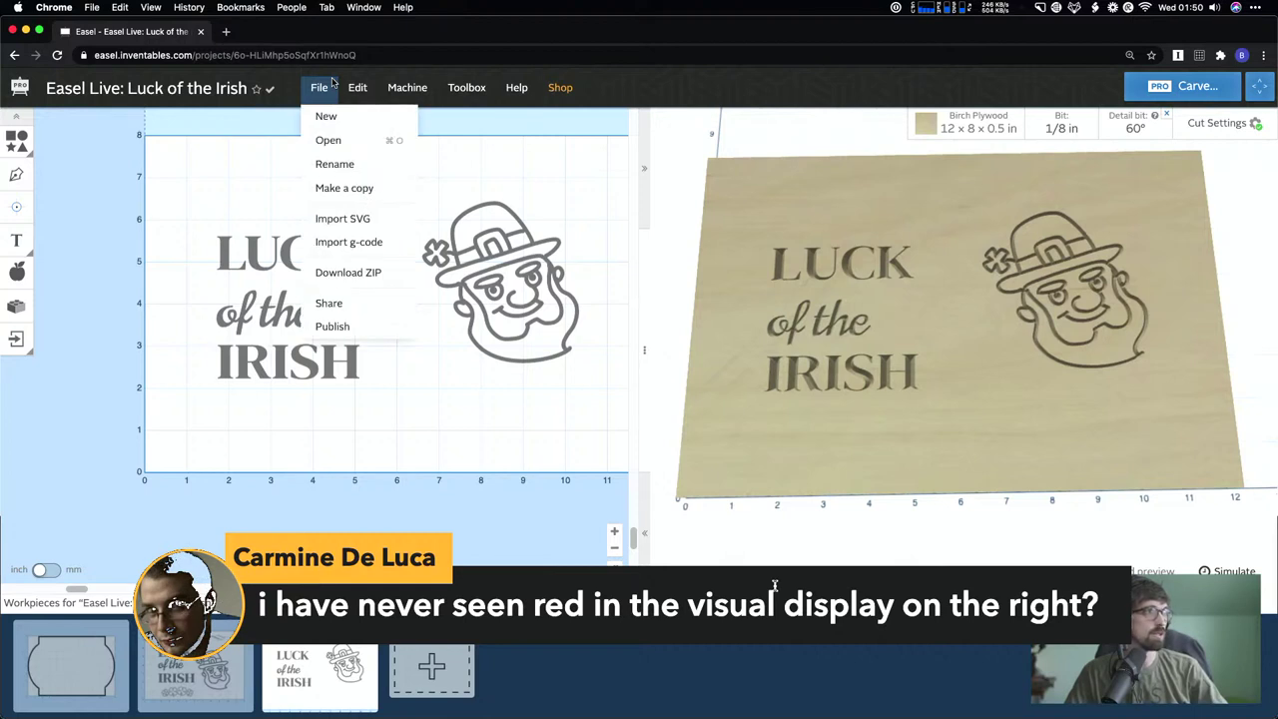
click(333, 83)
click(322, 92)
click(319, 90)
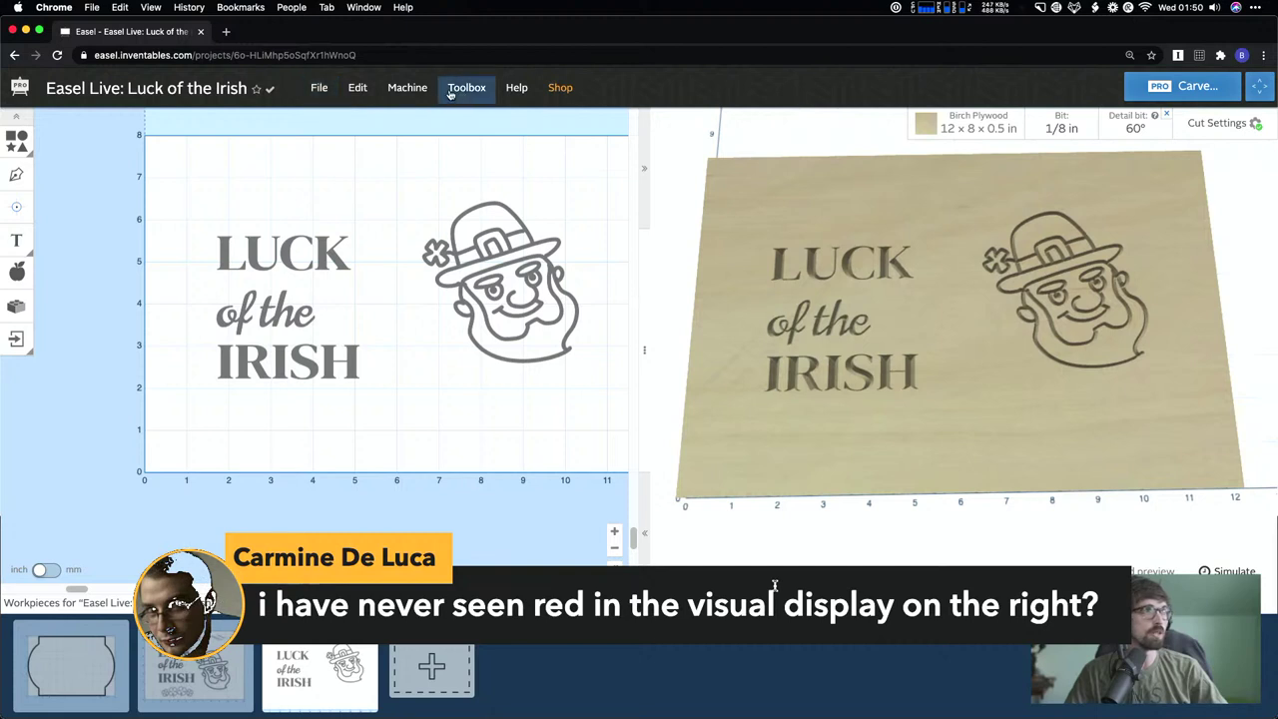
click(306, 94)
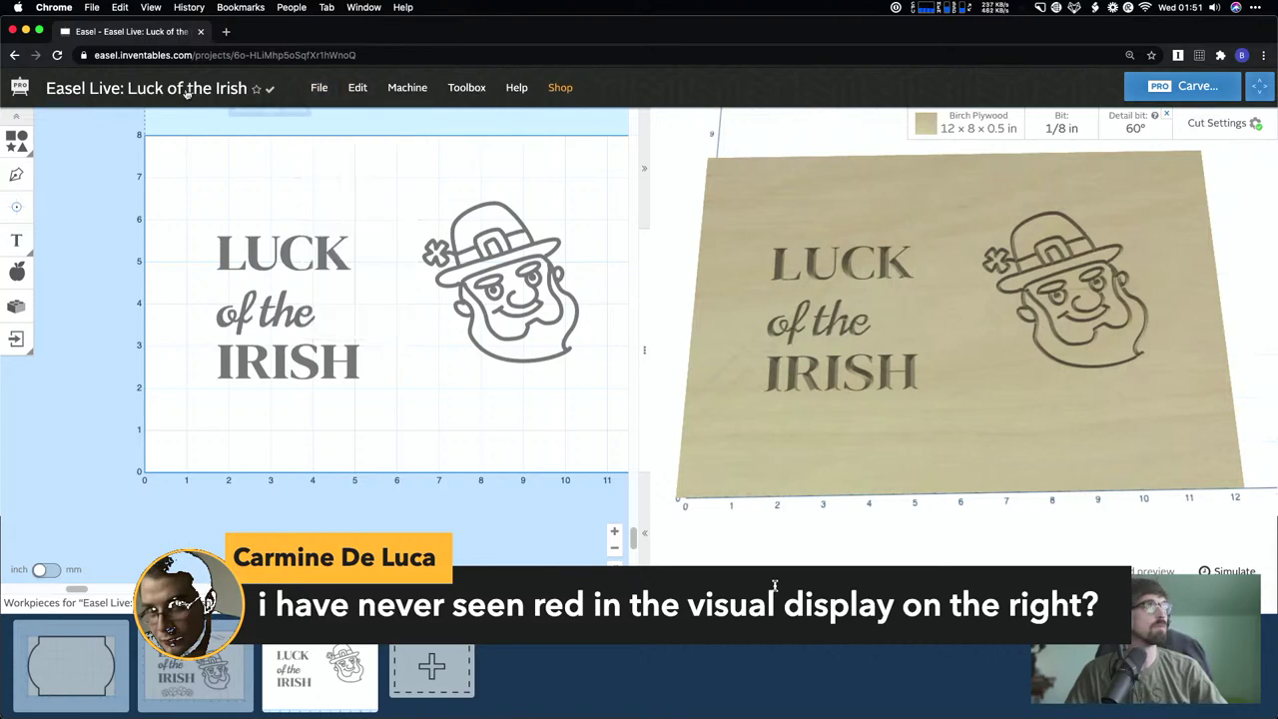
click(20, 88)
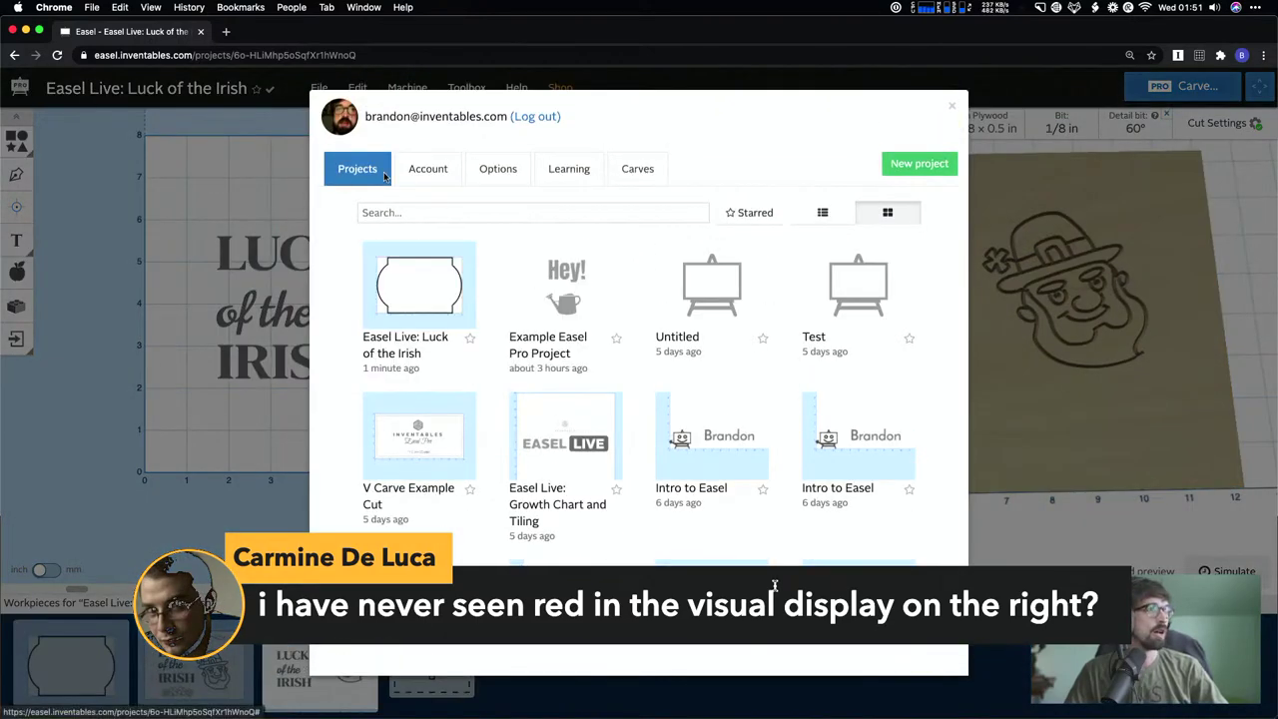
click(426, 171)
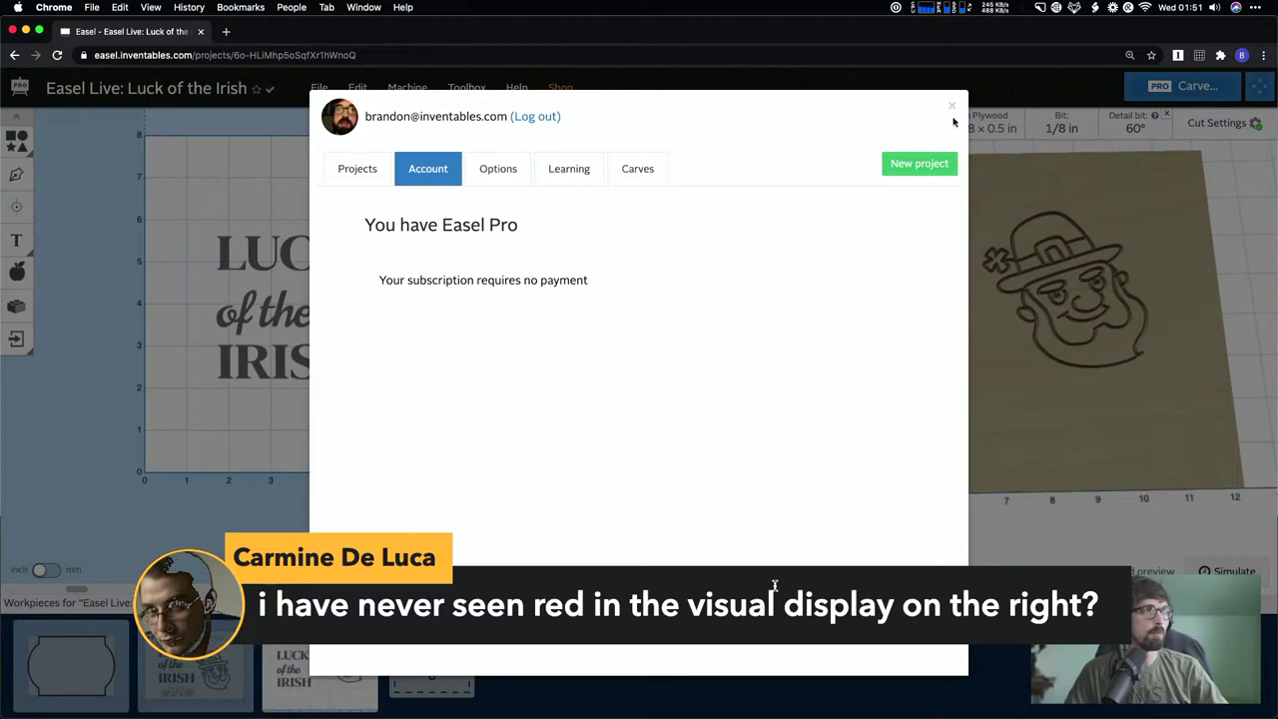
click(491, 165)
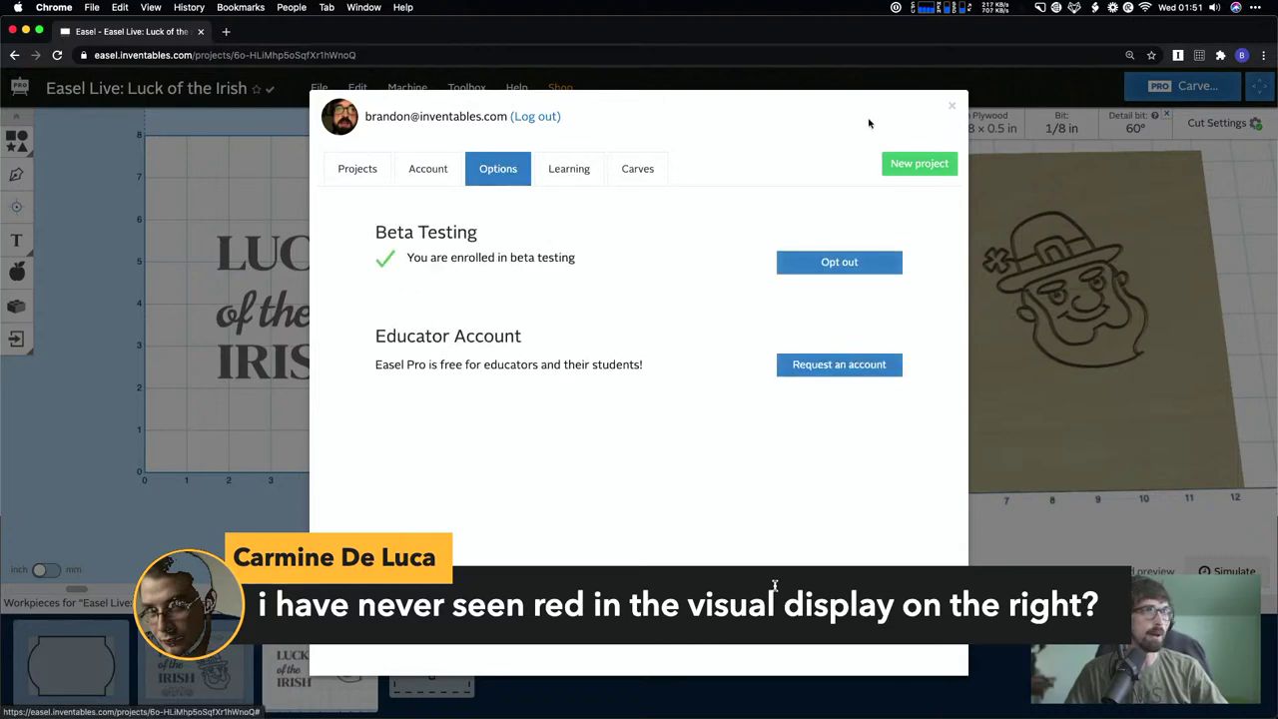
click(951, 105)
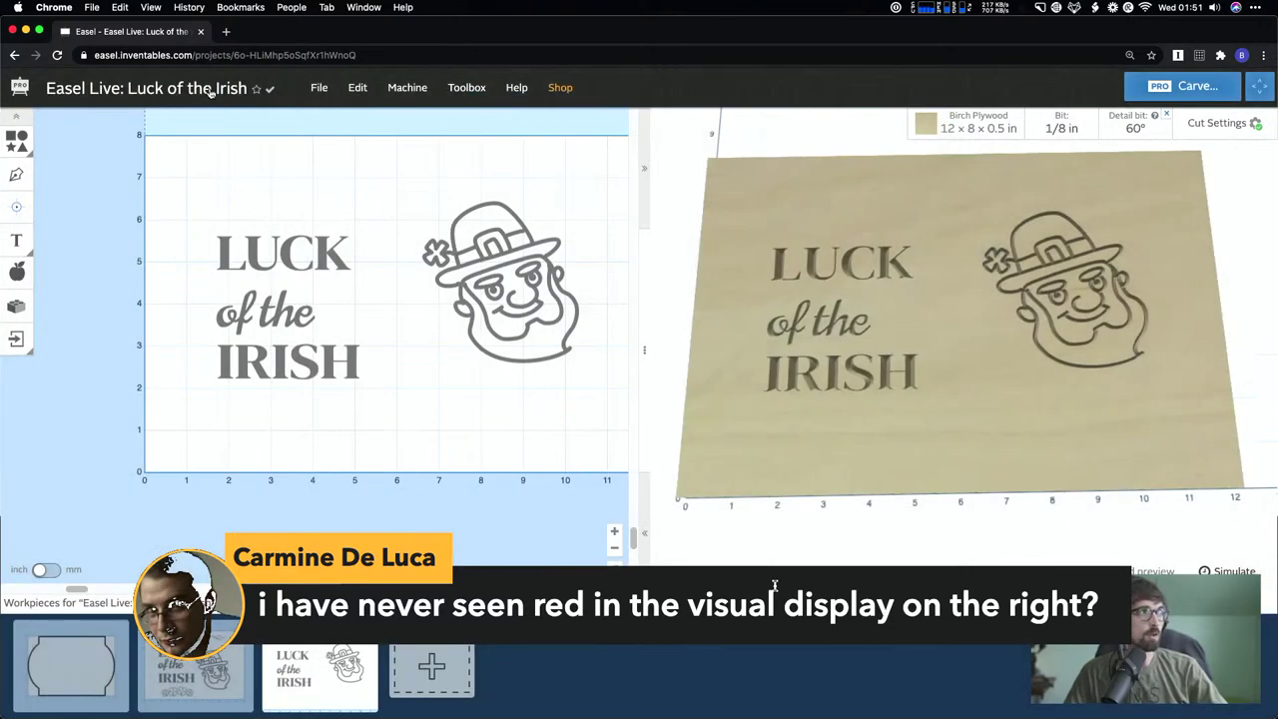
click(21, 89)
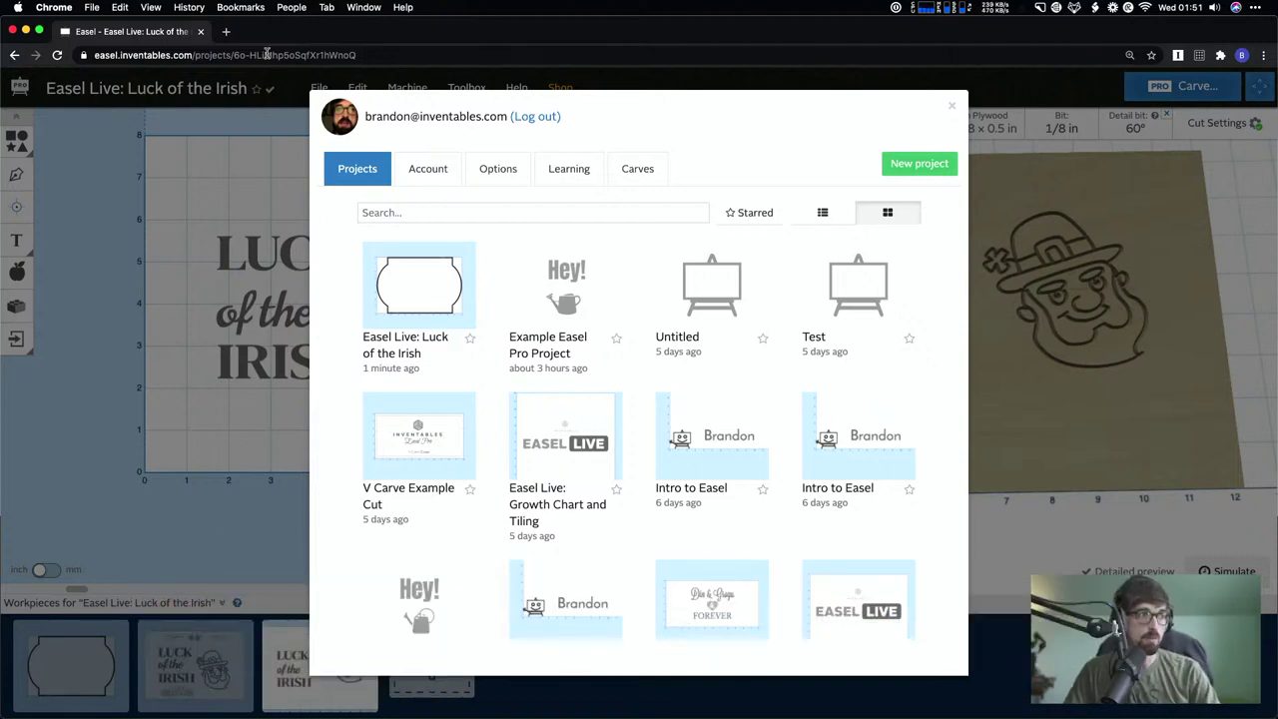
click(485, 177)
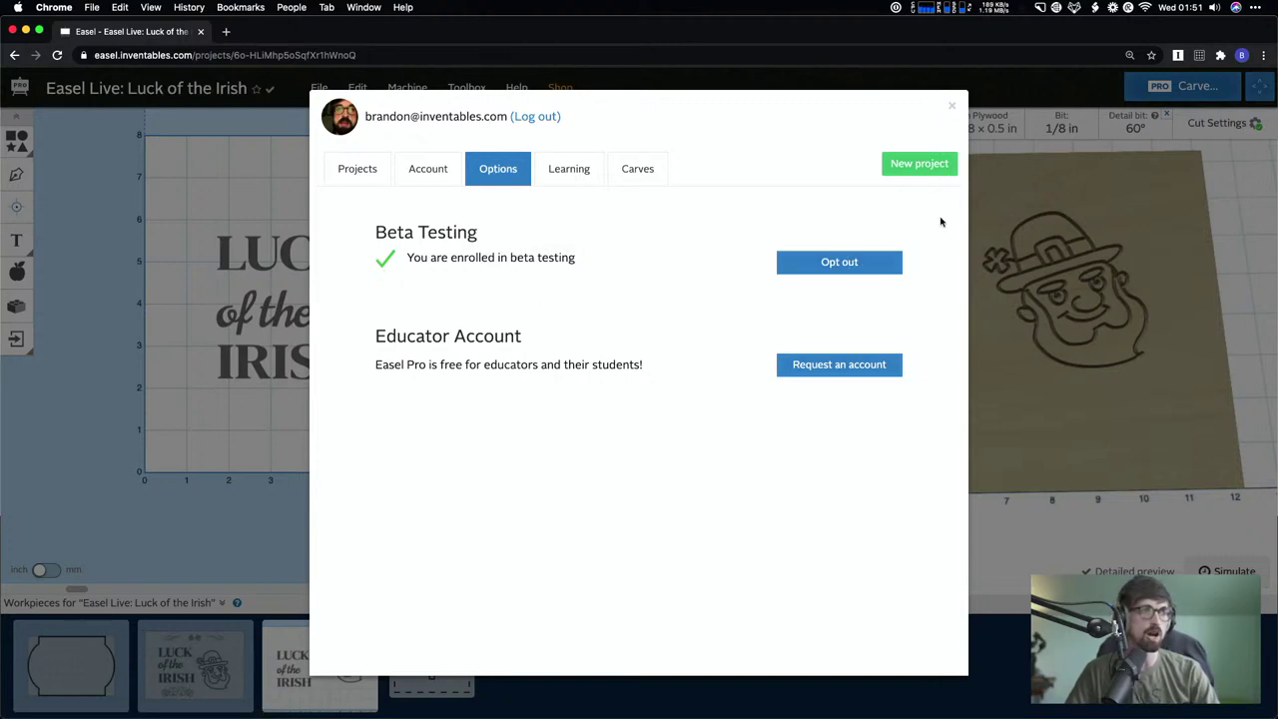
click(951, 108)
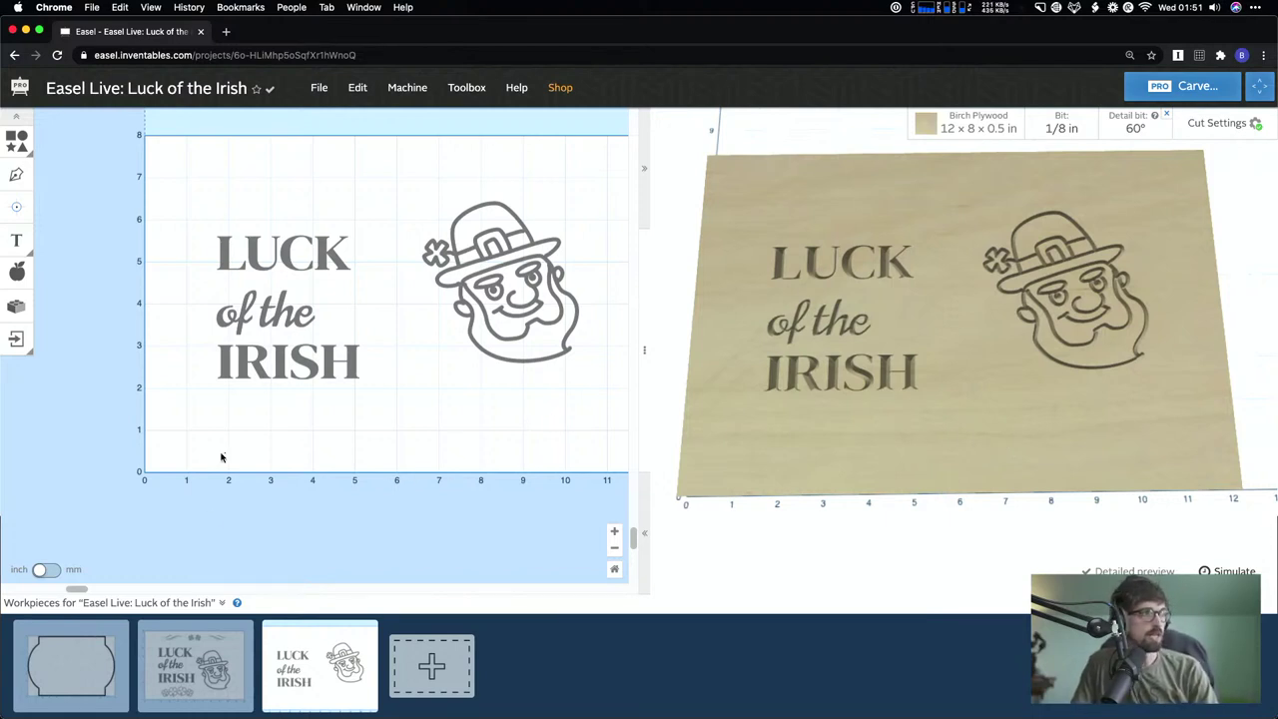
- Generate a detailed preview of the original sign workpiece, examine its decorations, and return to the new workpiece
click(188, 670)
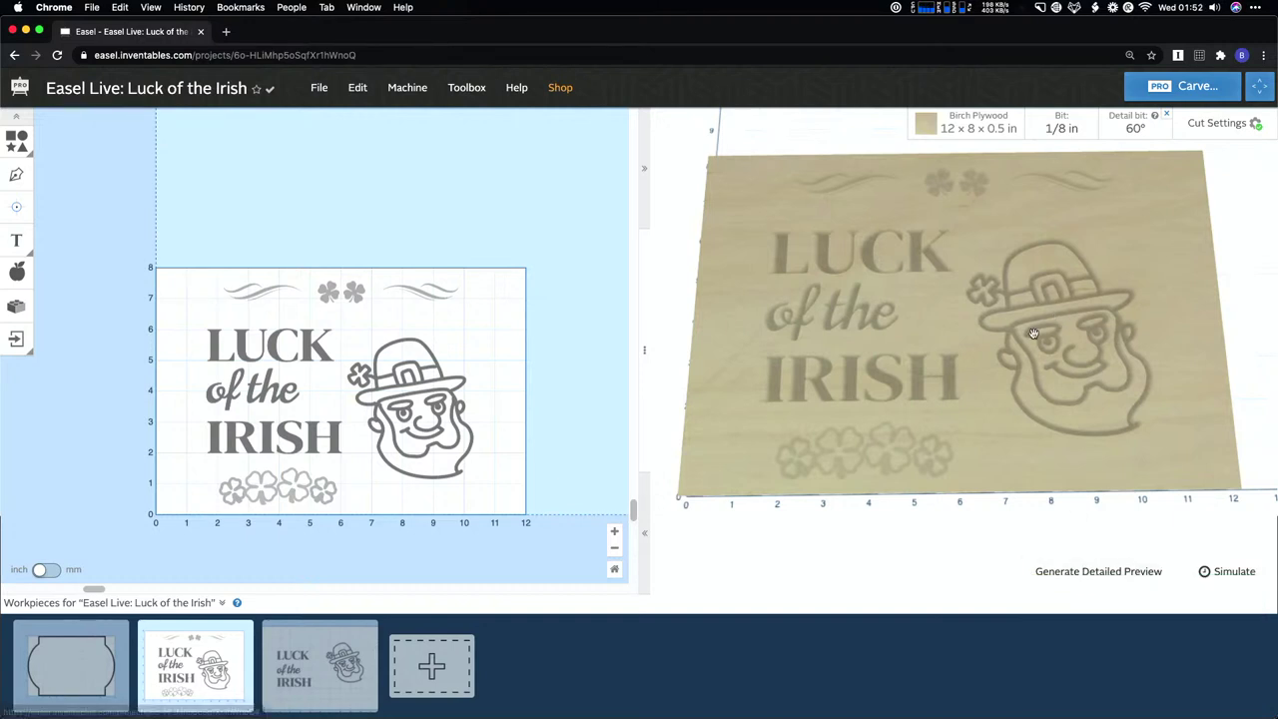
click(1094, 576)
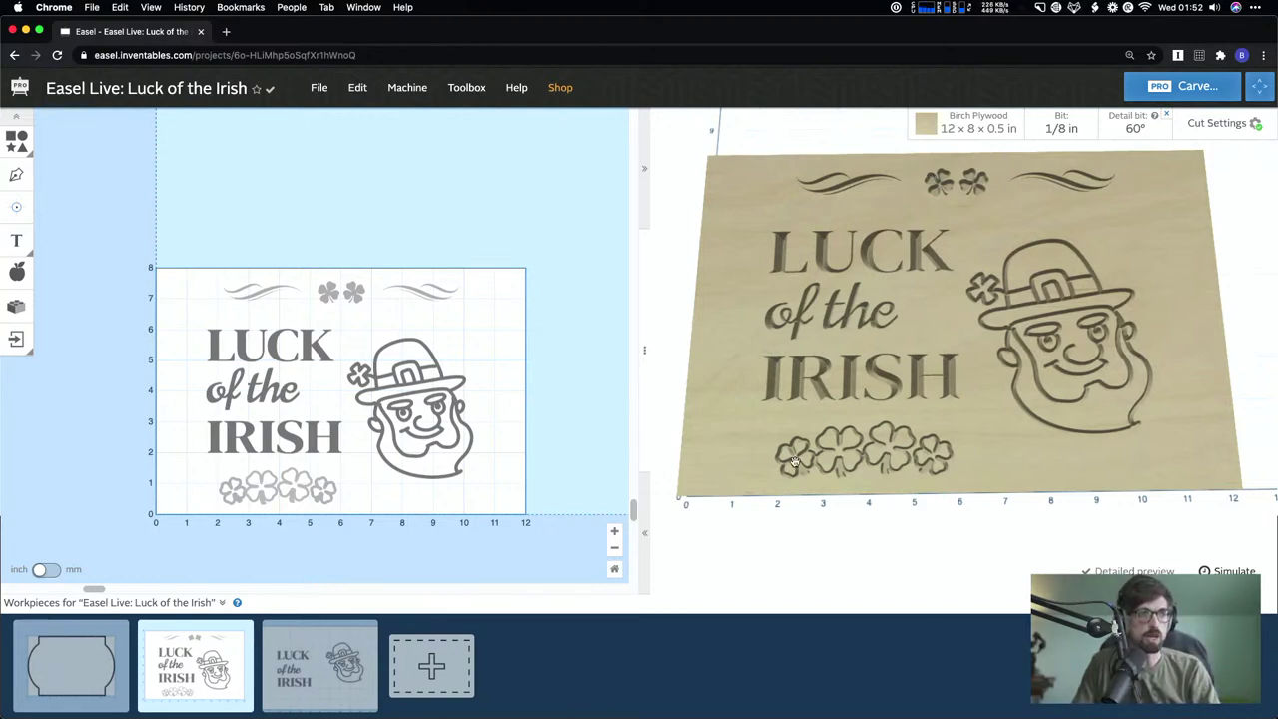
click(297, 675)
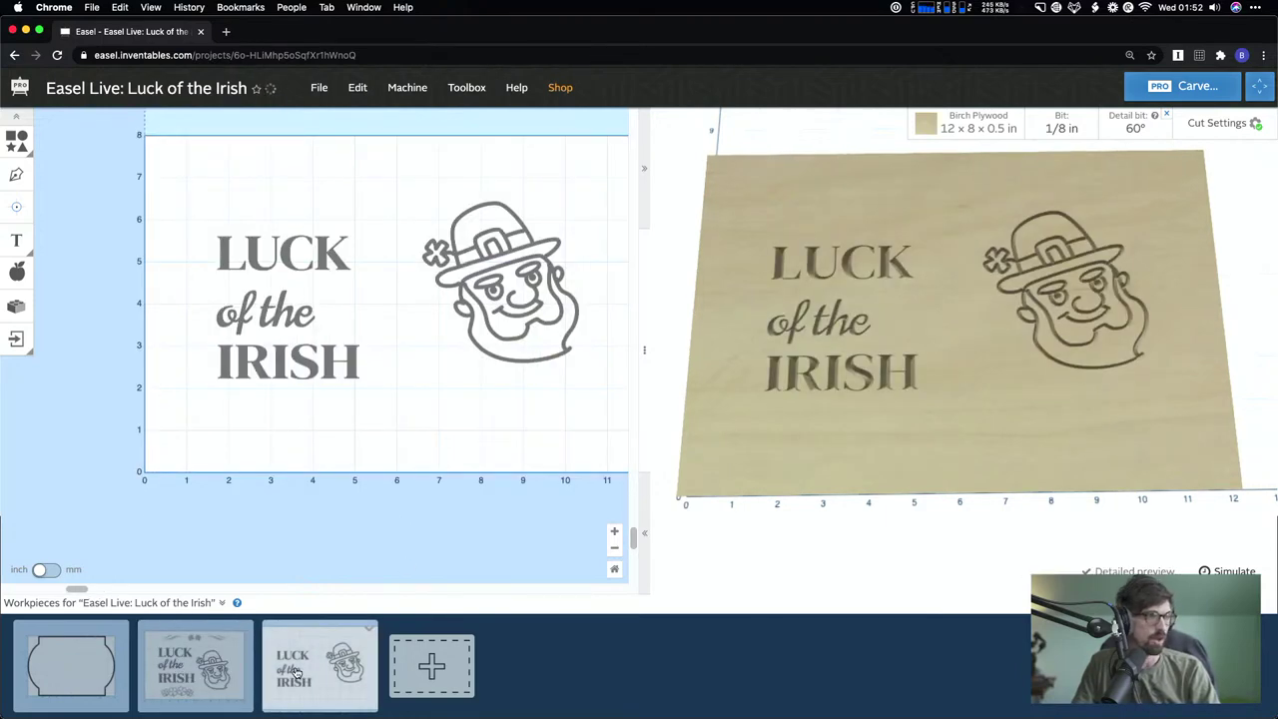
- Find the basic four-leaf clover in the design library by searching "clover" and insert it with the Fill cut type
click(18, 271)
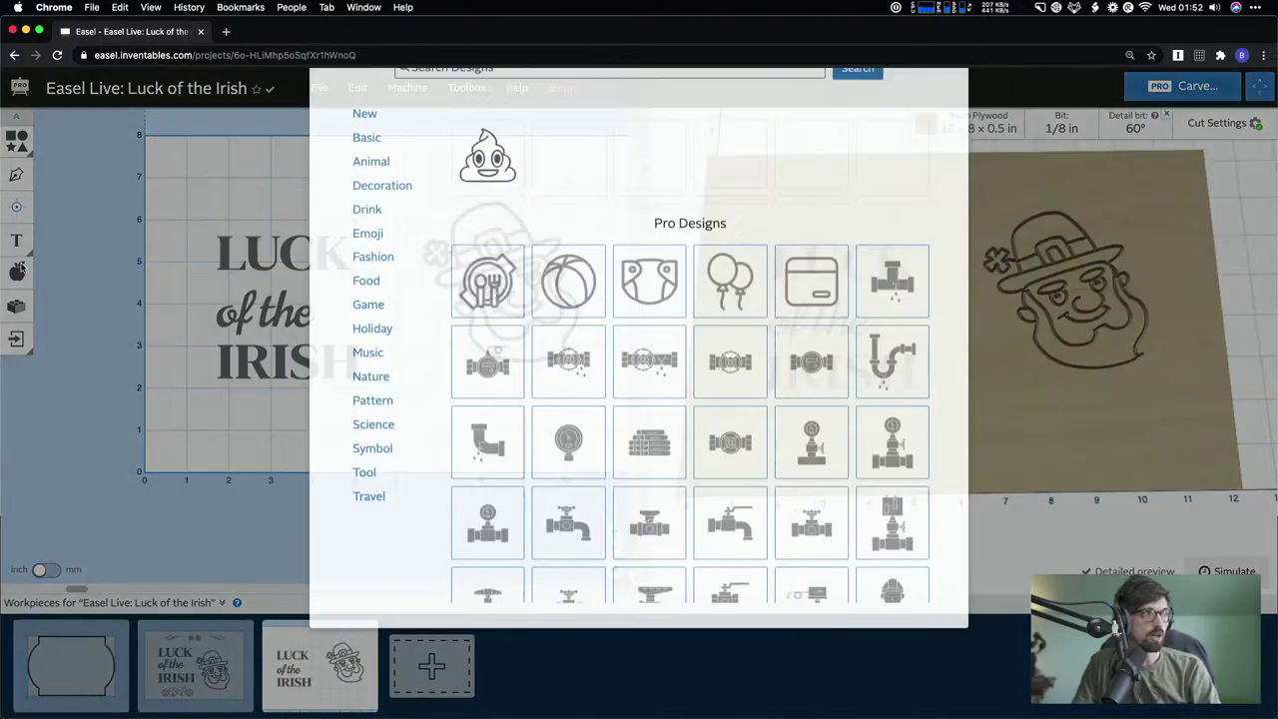
text(clover)
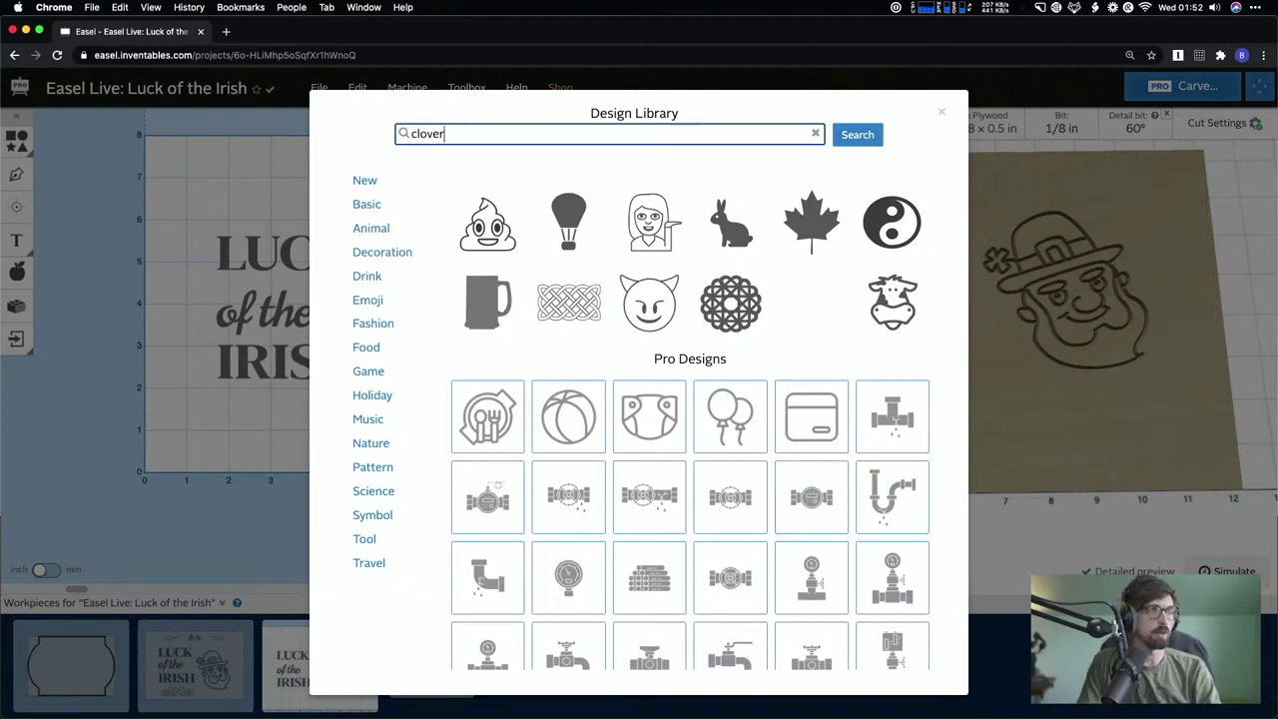
key(Return)
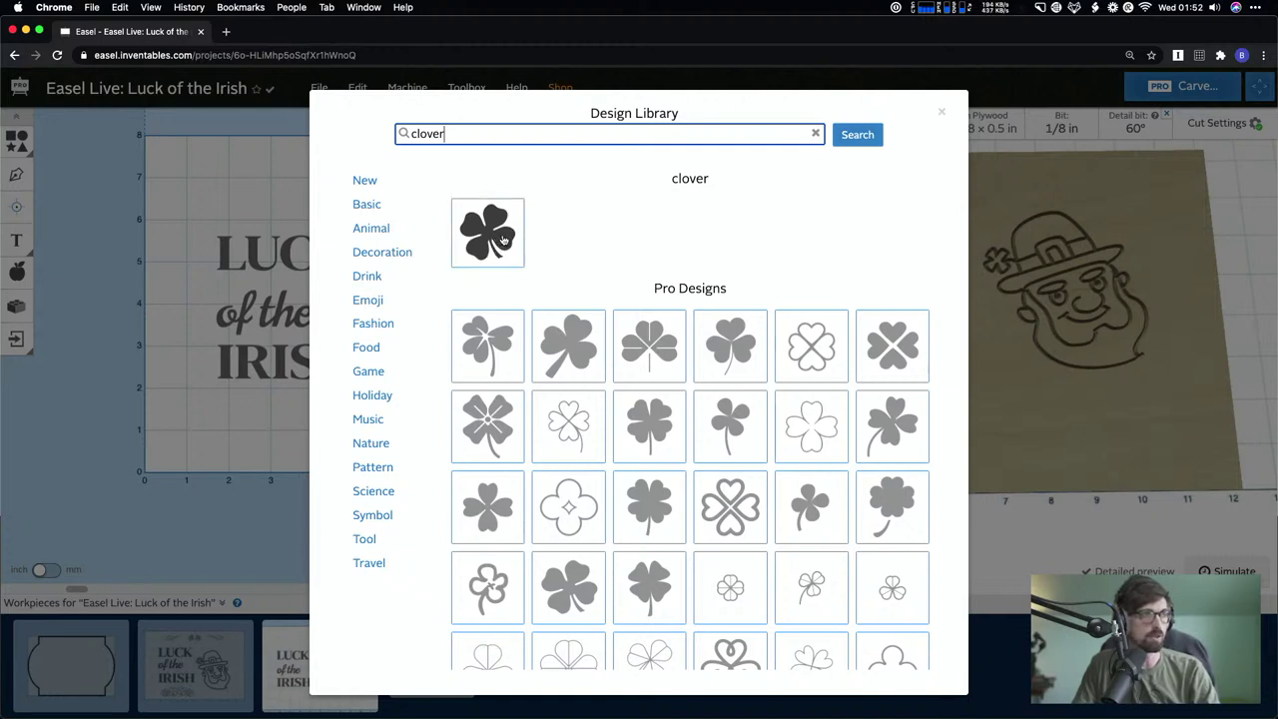
click(501, 240)
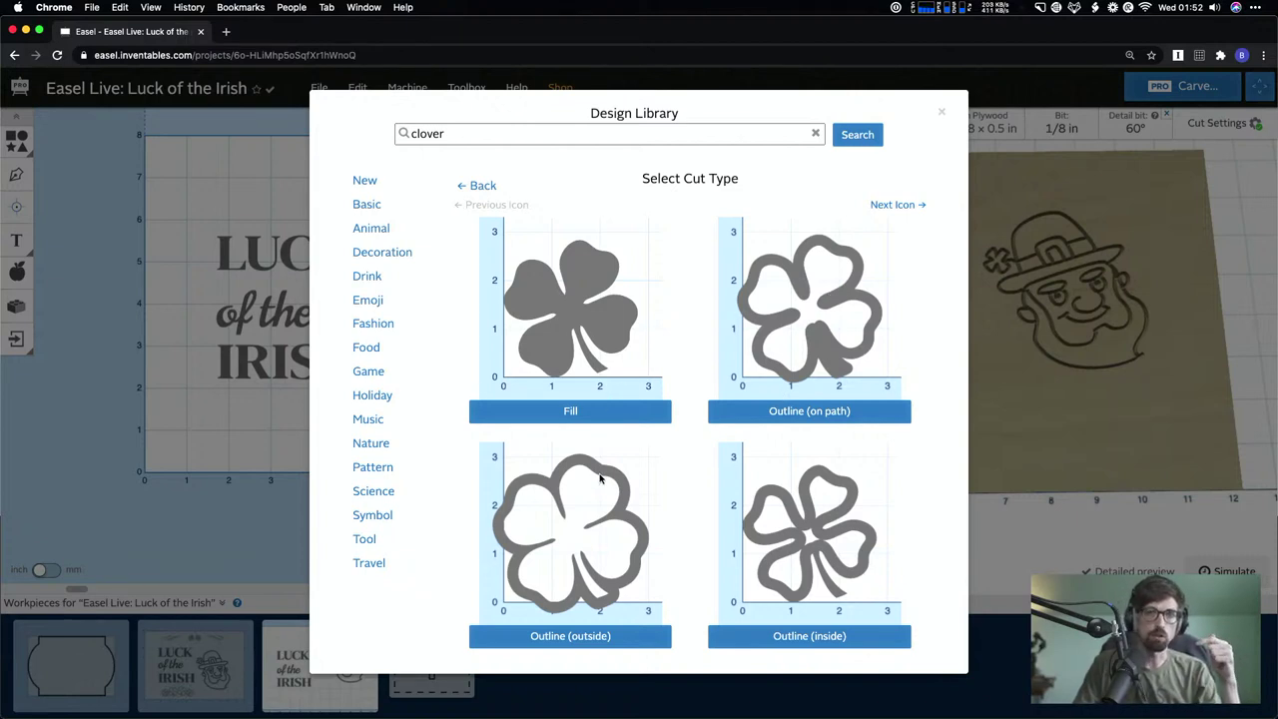
click(576, 412)
- Shrink the clover to about 1 in wide and place it near the workpiece's top edge, just left of centre
drag(226, 404, 393, 203)
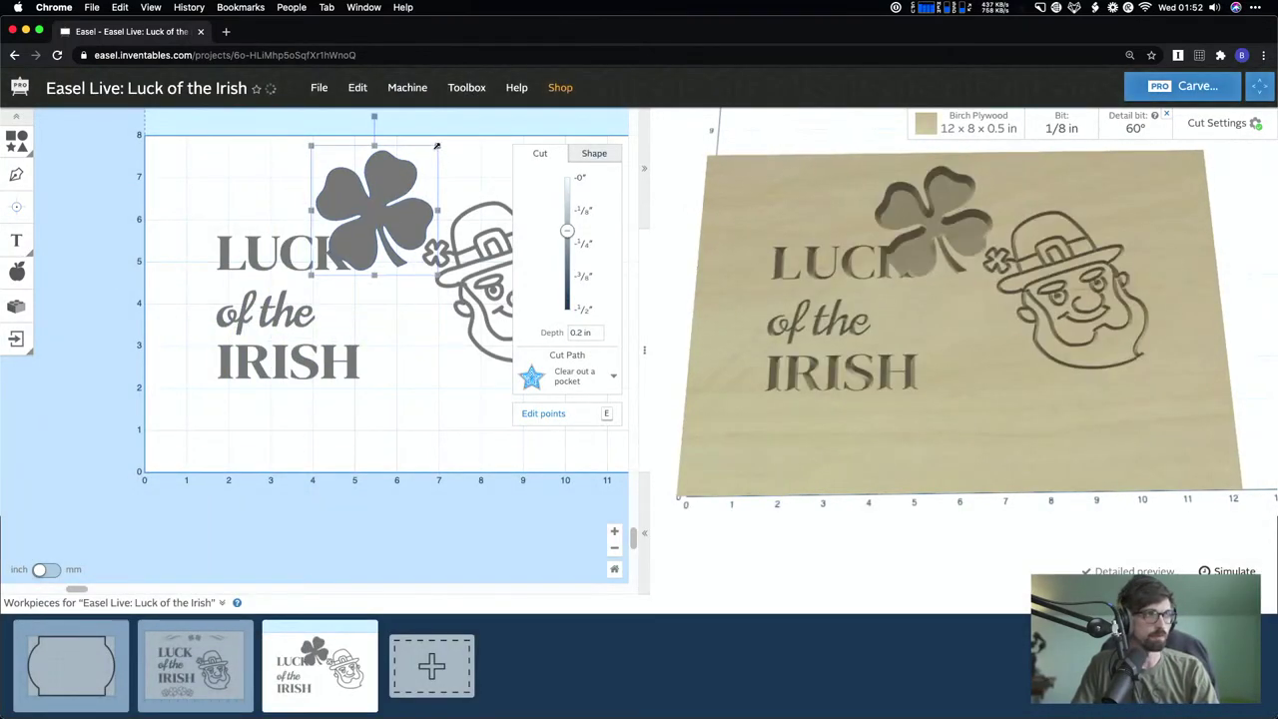
drag(436, 145, 361, 166)
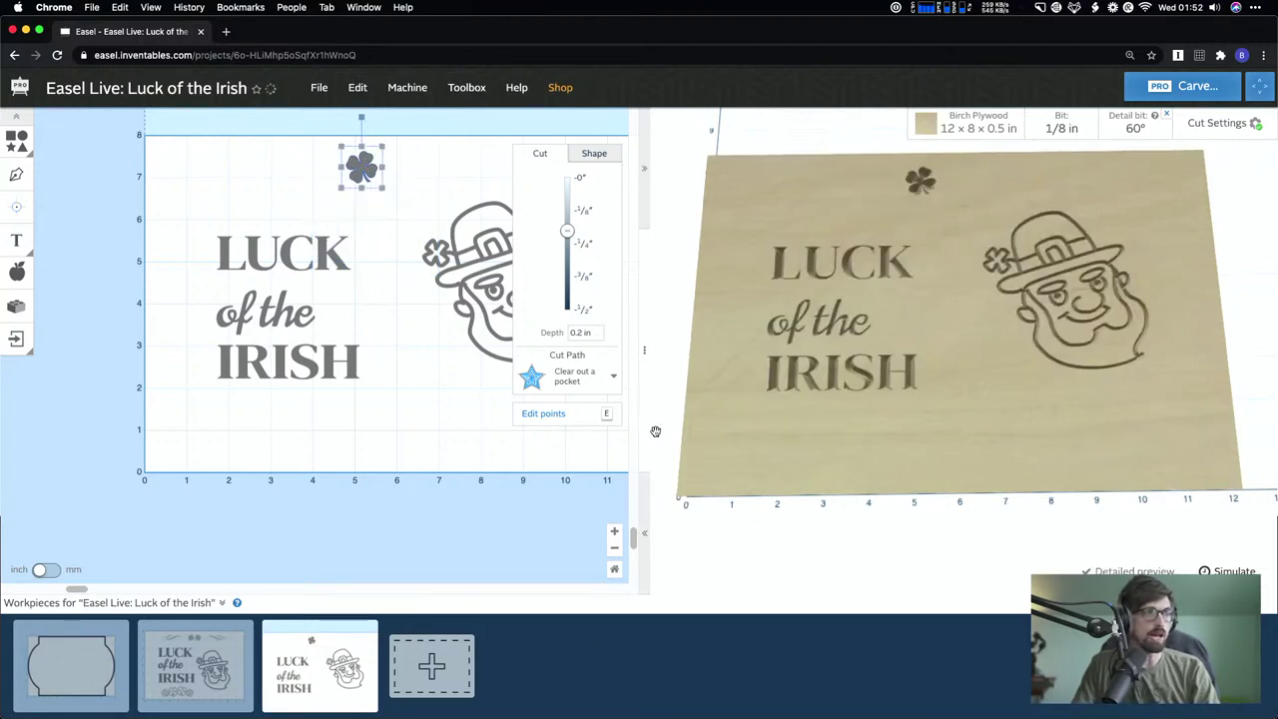
drag(645, 354, 743, 355)
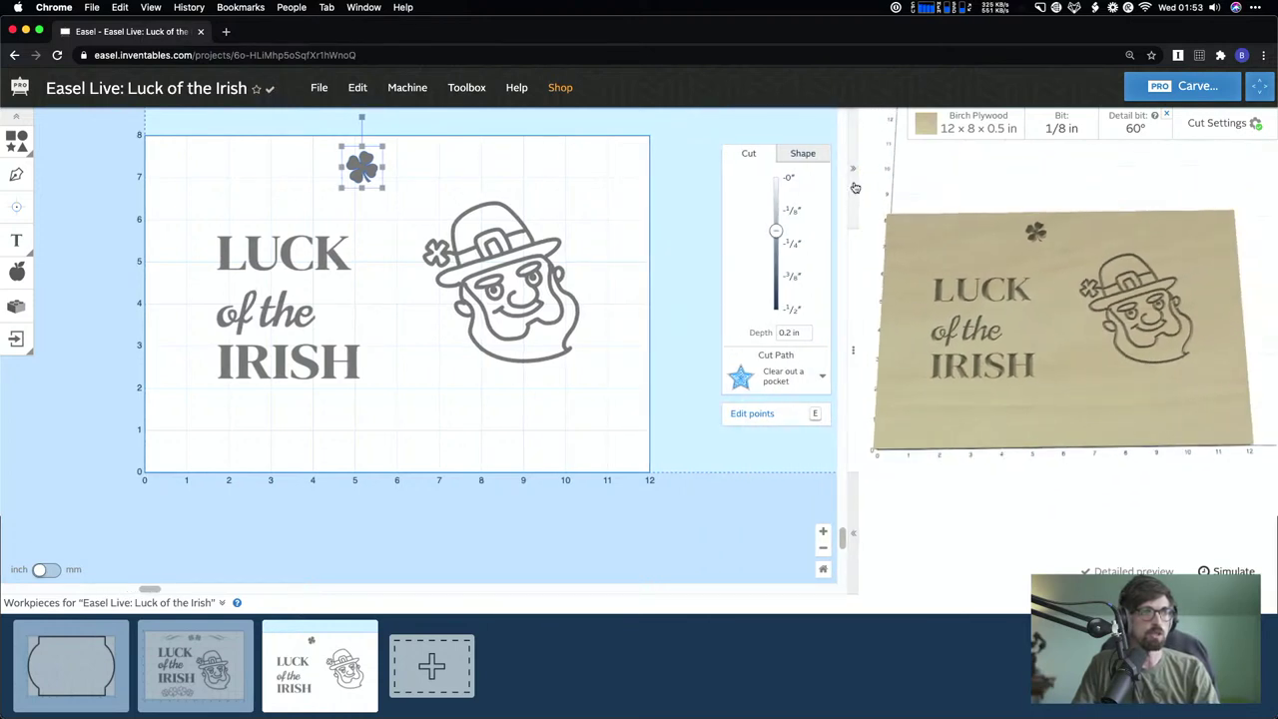
drag(856, 340, 960, 342)
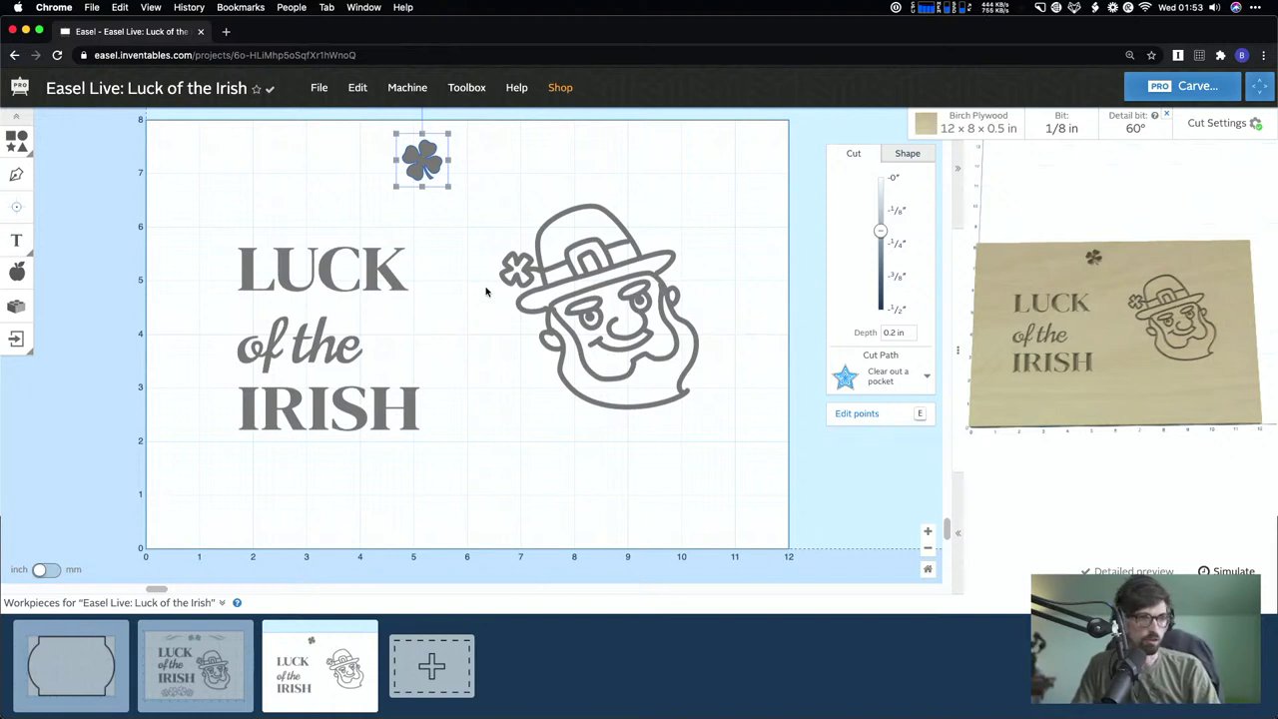
click(457, 216)
click(438, 158)
drag(431, 169, 443, 170)
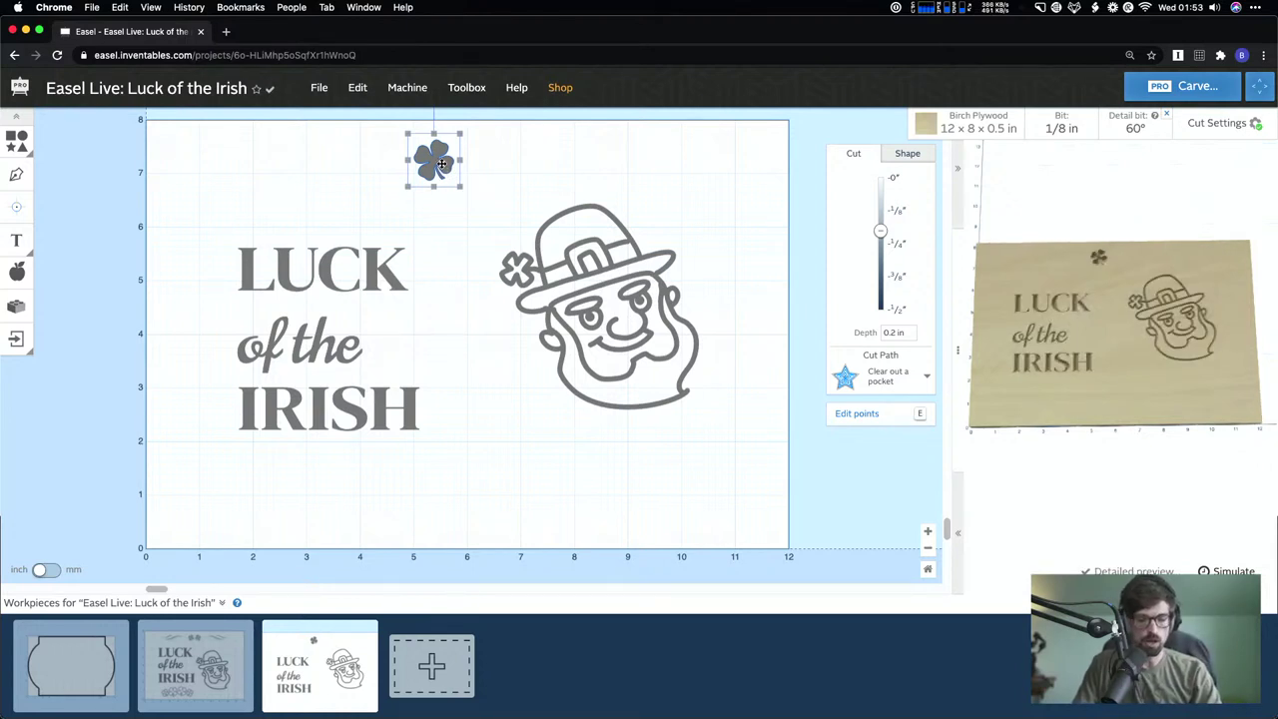
- Paste a copy of the clover beside the first one and flip the copy horizontally
click(482, 177)
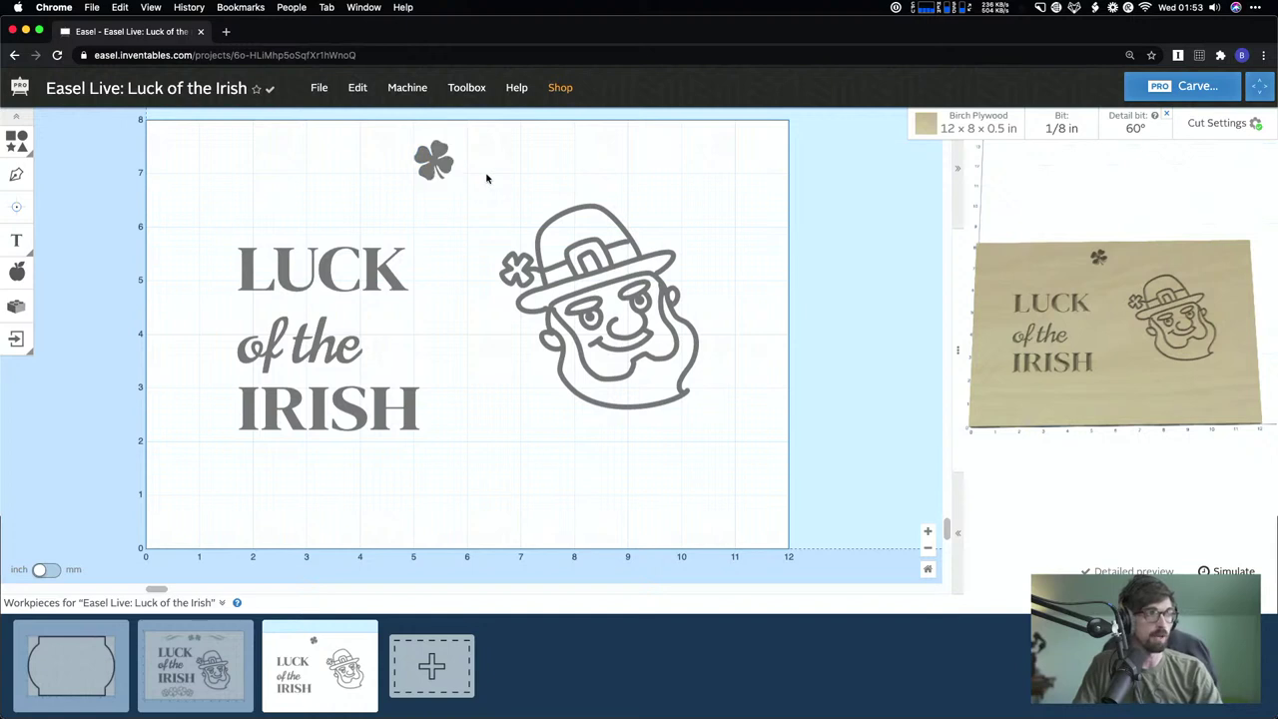
key(ctrl+v)
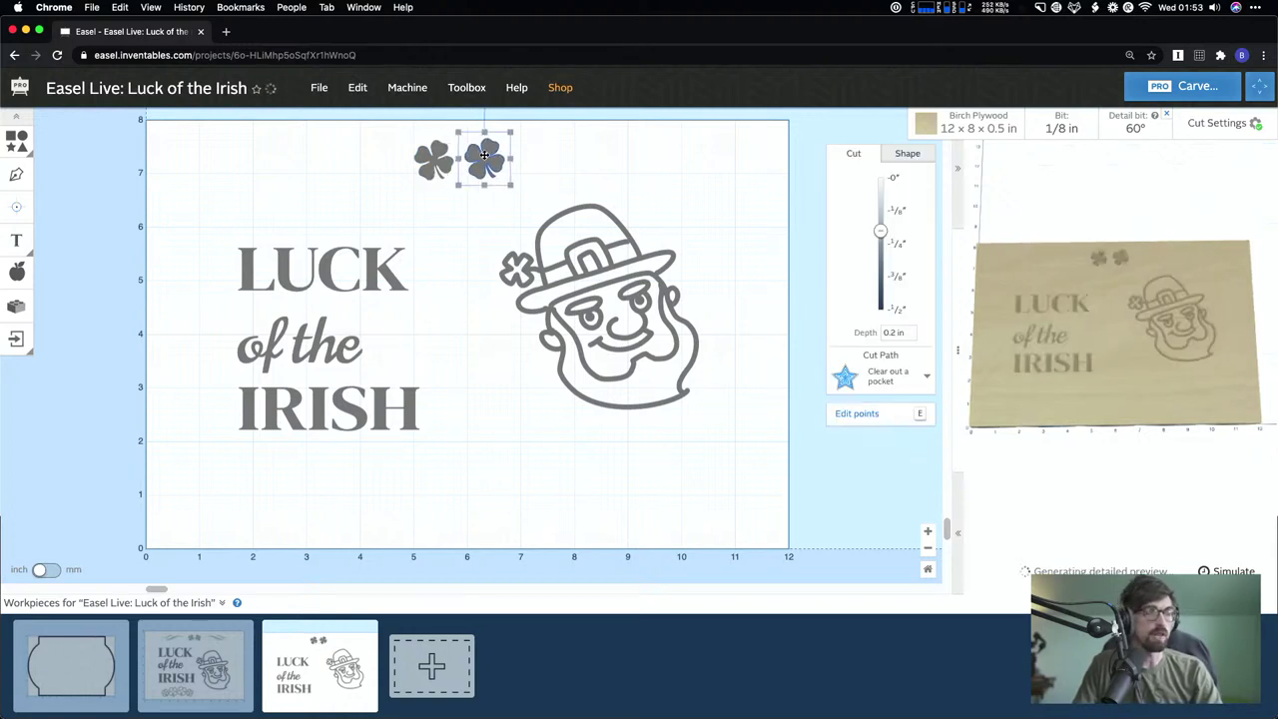
right_click(484, 156)
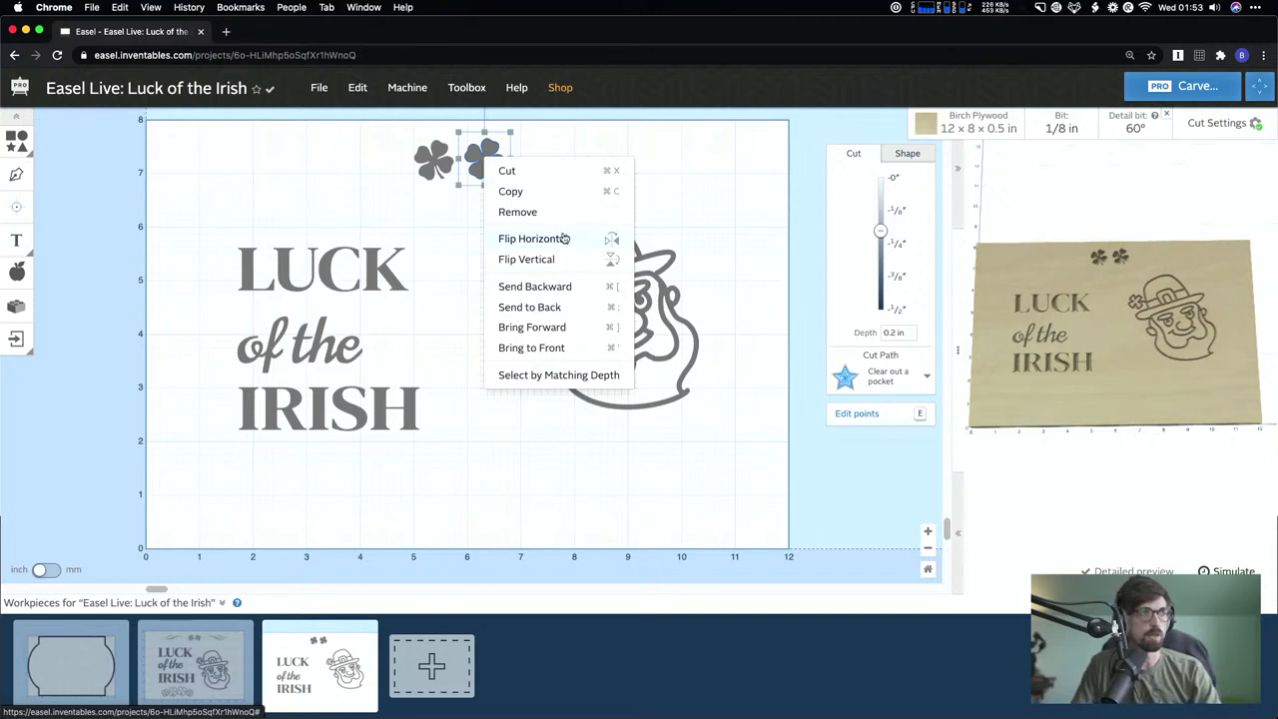
click(567, 243)
right_click(492, 170)
key(Escape)
drag(492, 170, 445, 202)
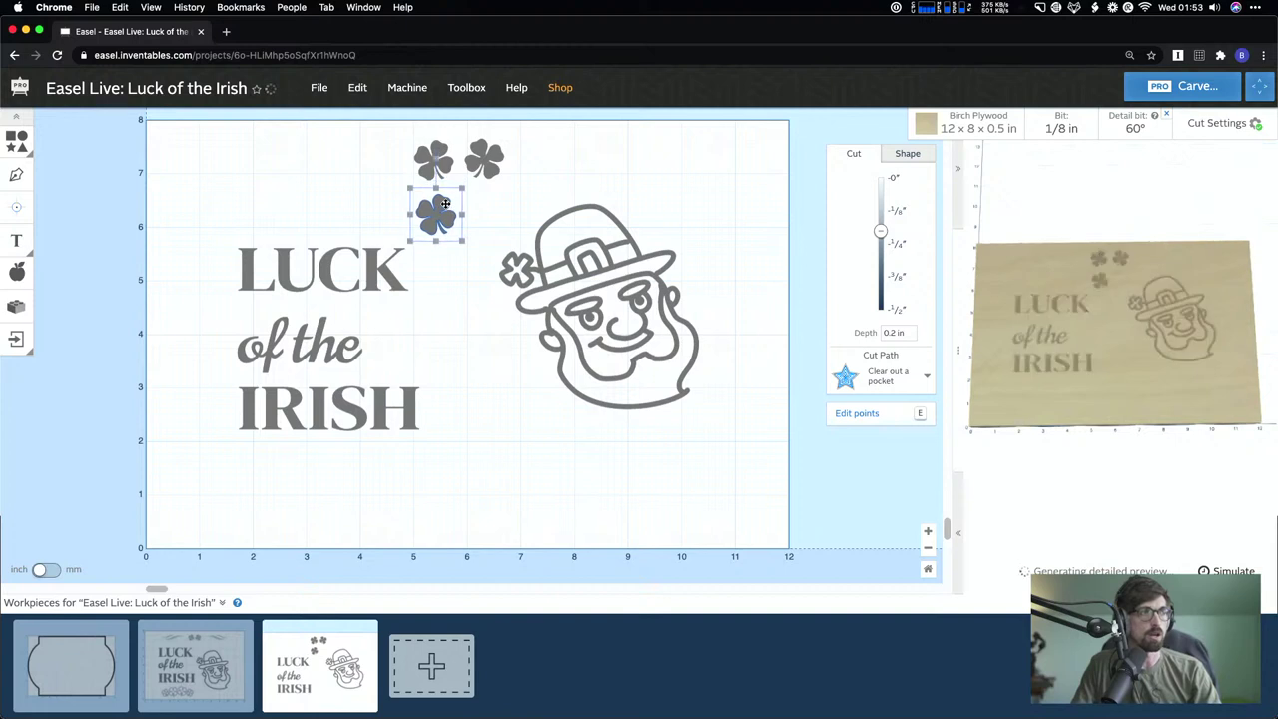
key(BackSpace)
- Try flipping both clovers vertically and moving them down closer to the lettering, and undo these changes
click(440, 173)
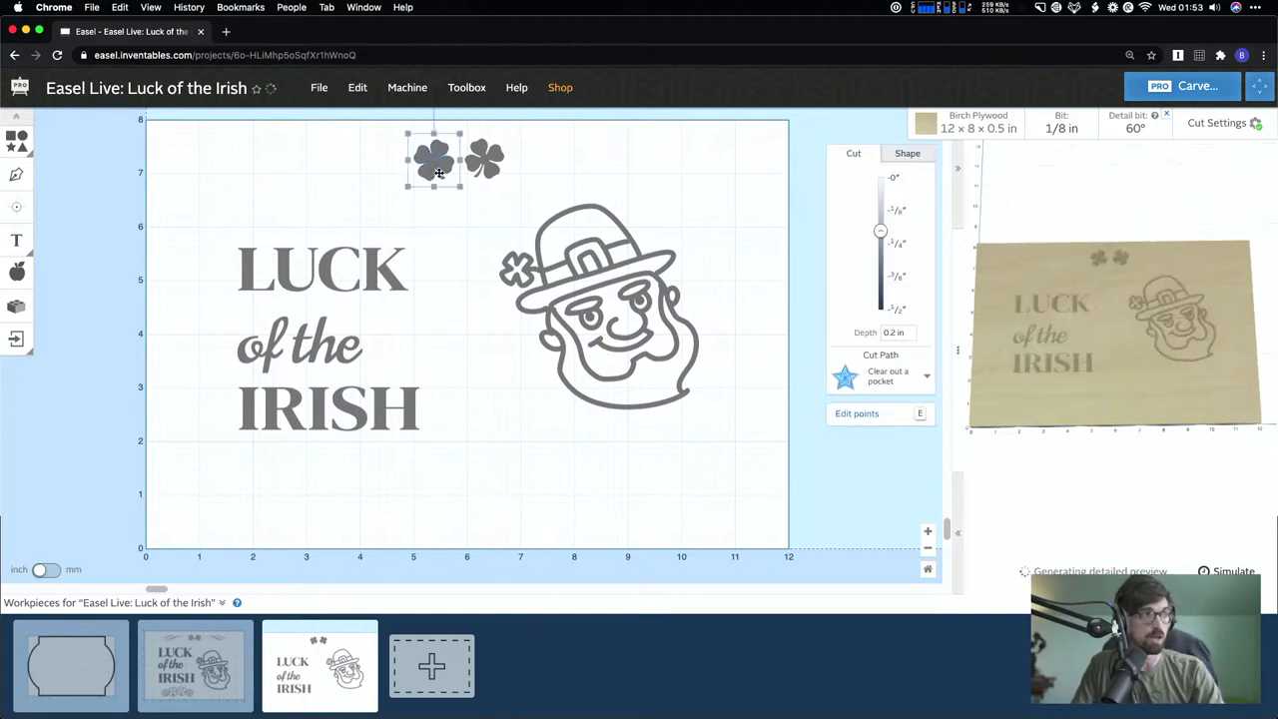
click(484, 170)
shift+click(436, 152)
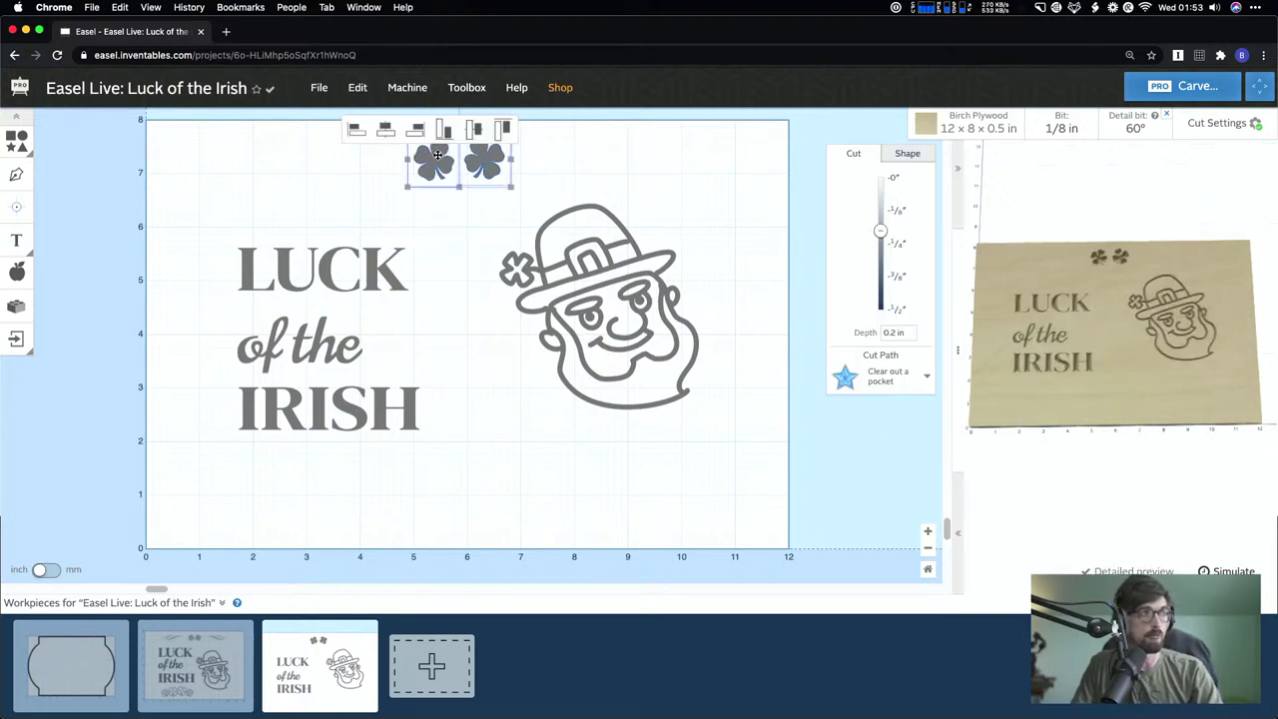
right_click(437, 155)
click(503, 258)
drag(486, 165, 486, 212)
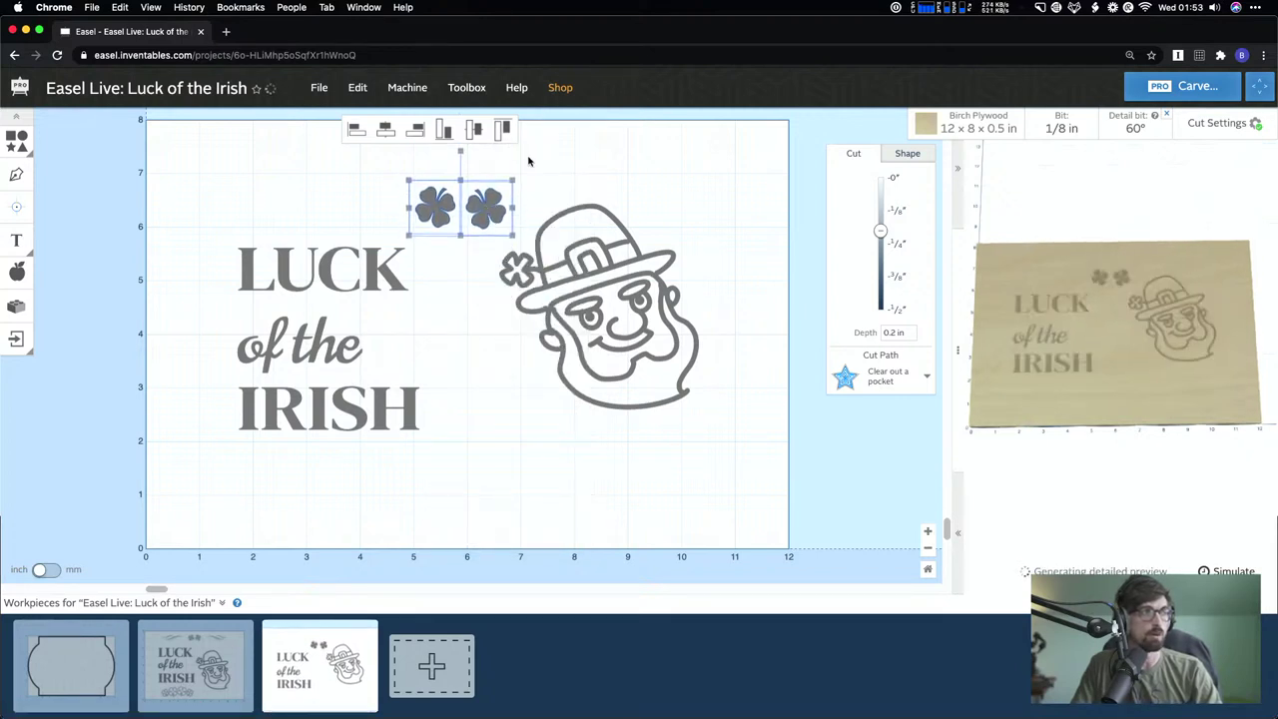
click(524, 166)
key(super+z)
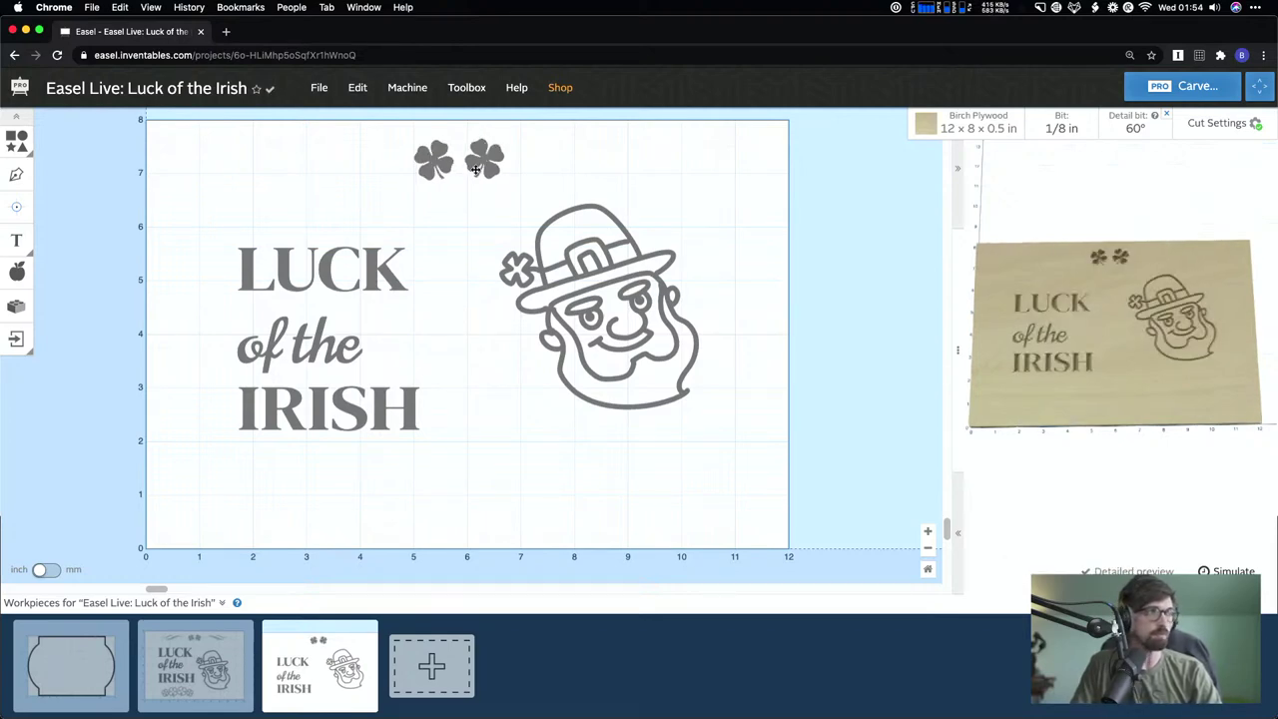
- Examine the flourishes beside the clovers on the original sign workpiece and return to the new workpiece
click(14, 285)
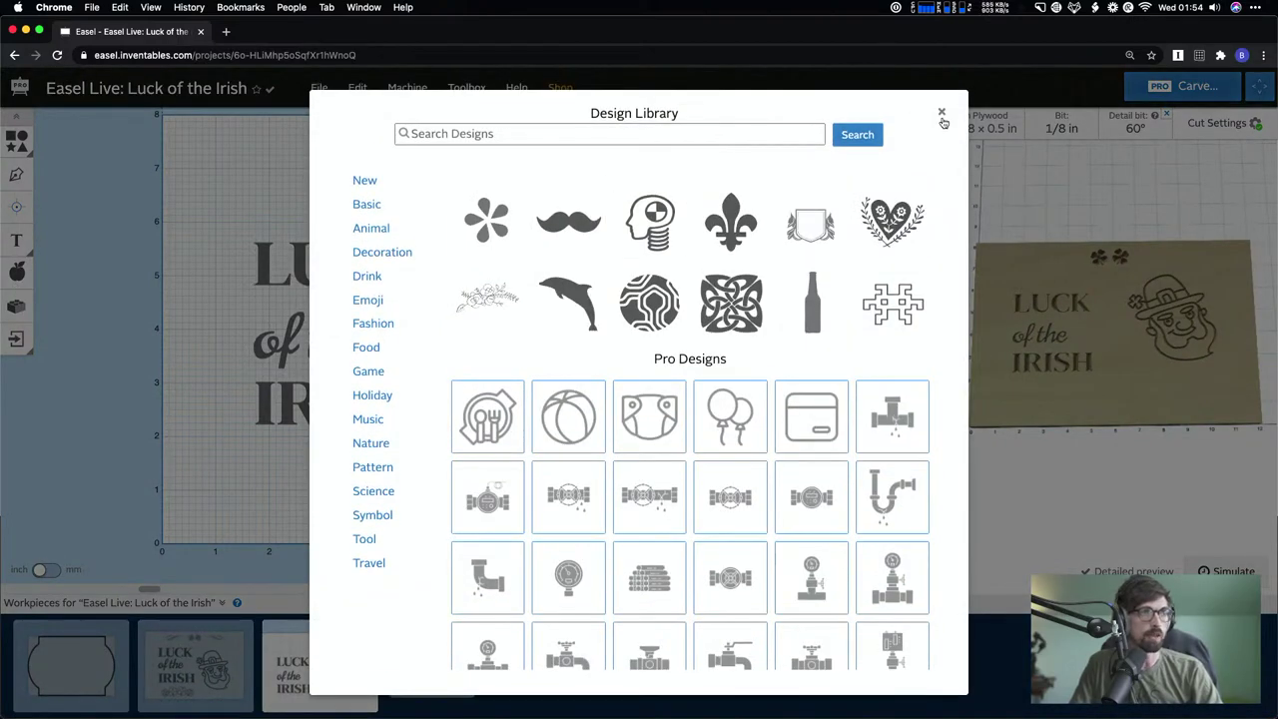
click(941, 113)
click(196, 663)
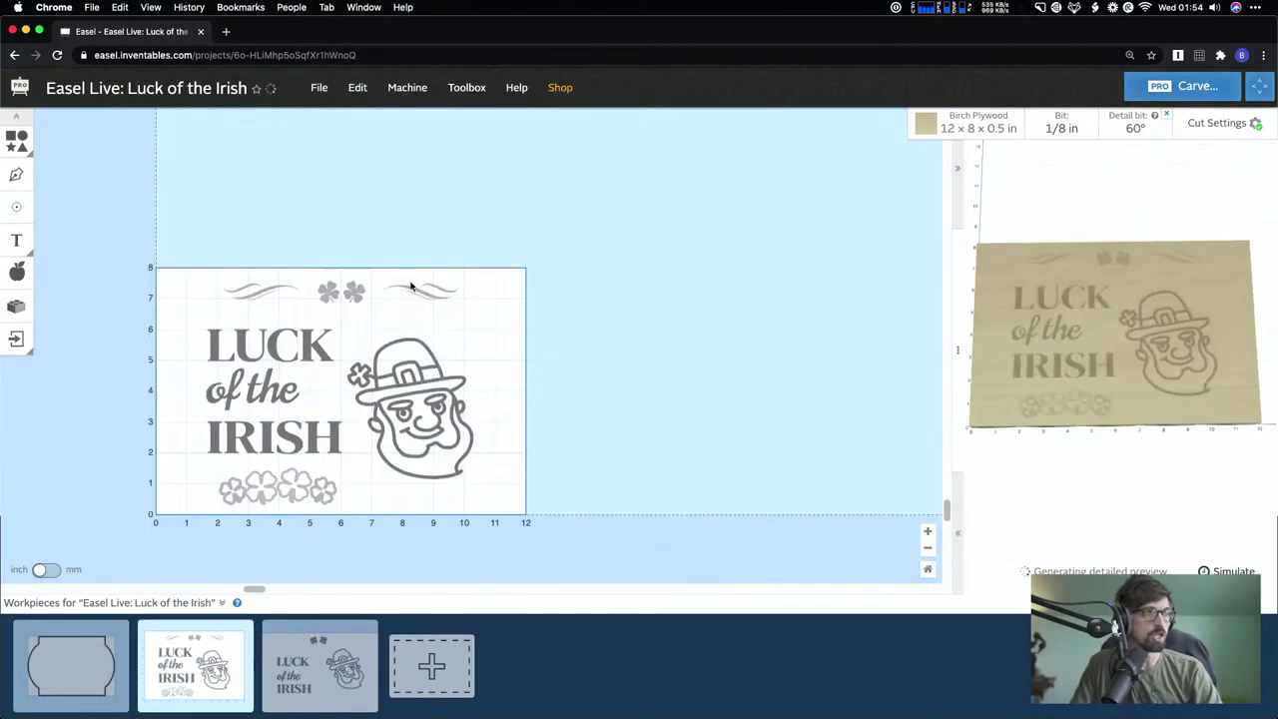
scroll(268, 279, up, 5)
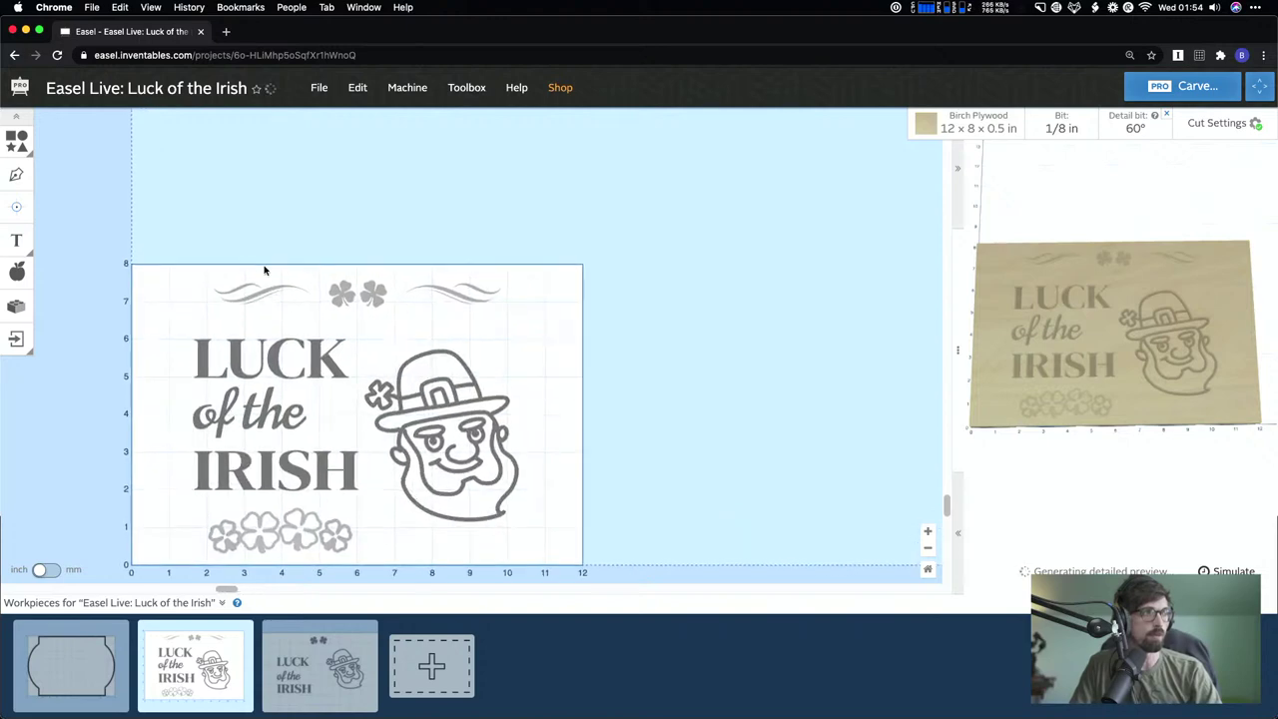
scroll(264, 269, down, 5)
click(310, 679)
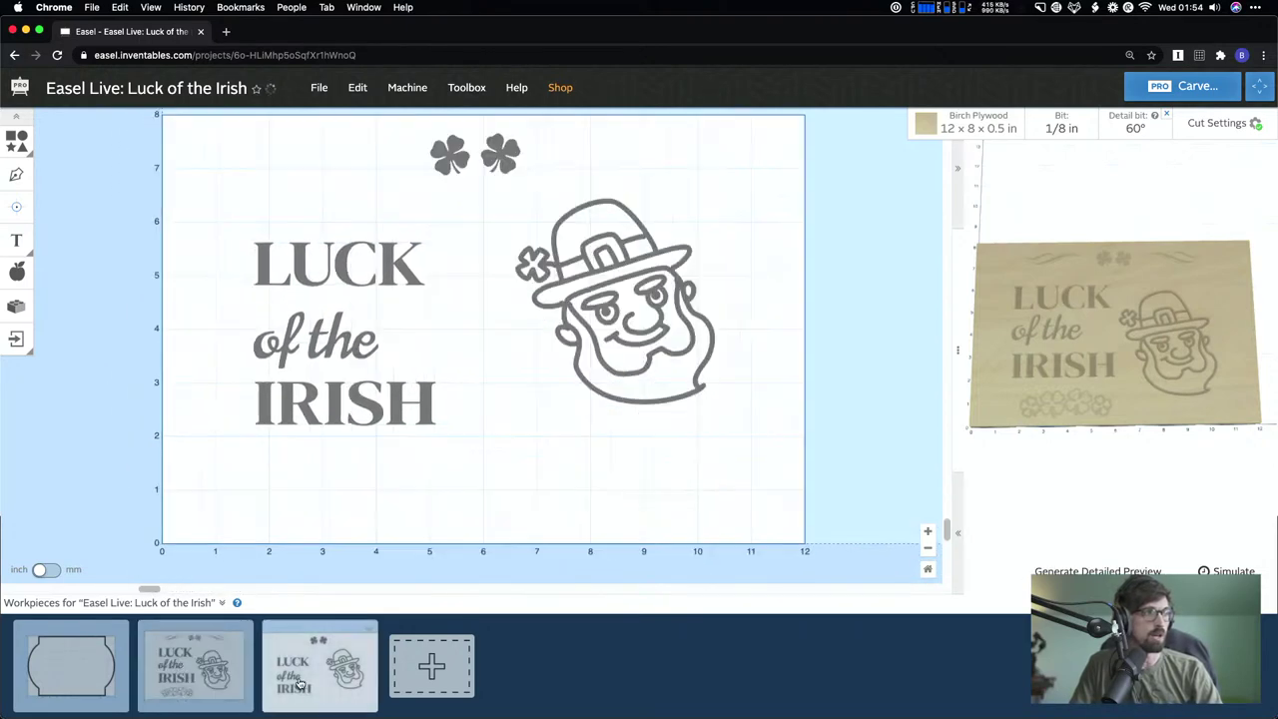
- Search the design library for "flourish" and browse the results for a wavy design suited to the space beside the clovers
click(18, 273)
click(443, 133)
text(flourish)
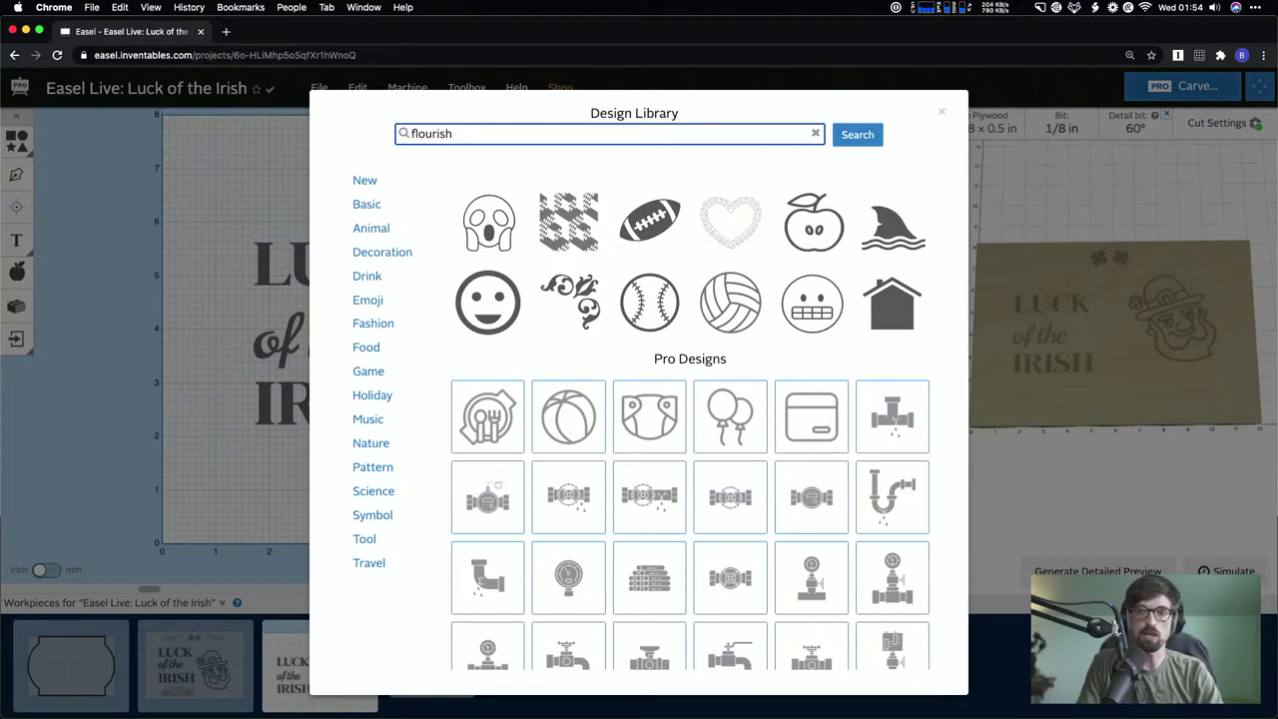
key(Return)
scroll(526, 278, down, 1)
scroll(526, 279, down, 5)
scroll(582, 441, up, 4)
scroll(582, 441, up, 2)
scroll(581, 441, down, 12)
scroll(581, 441, down, 7)
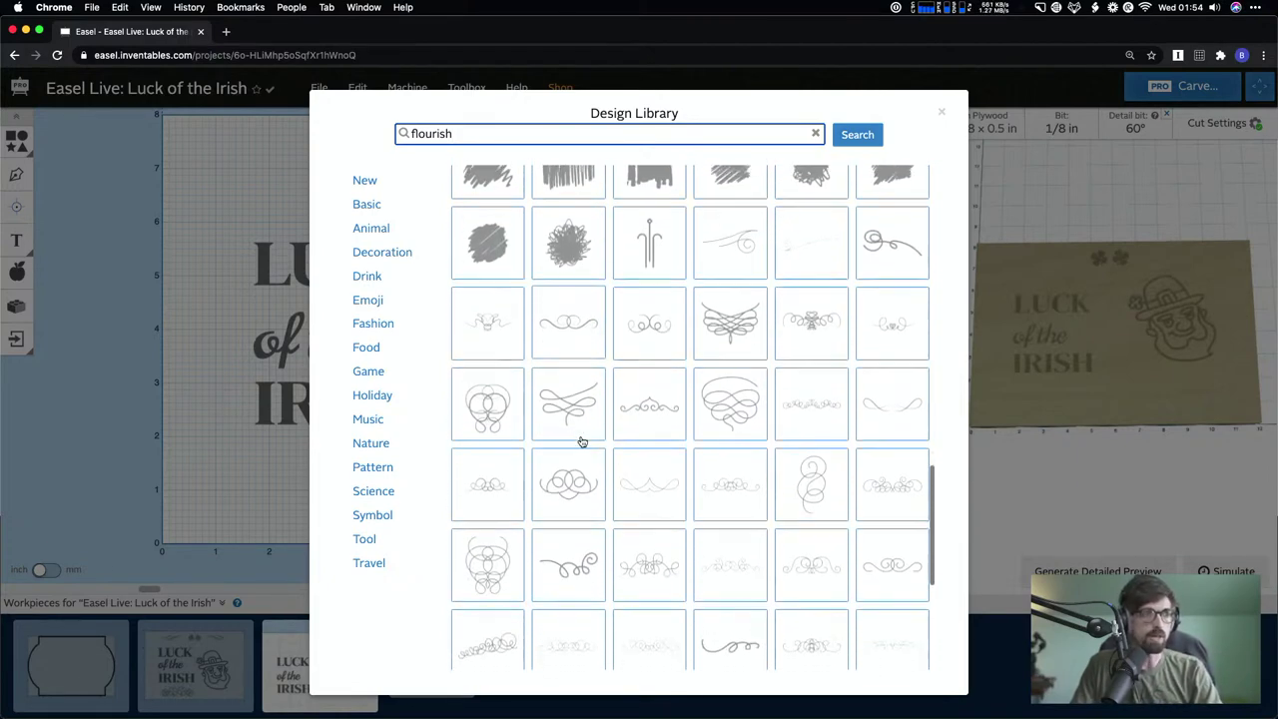
scroll(757, 409, down, 2)
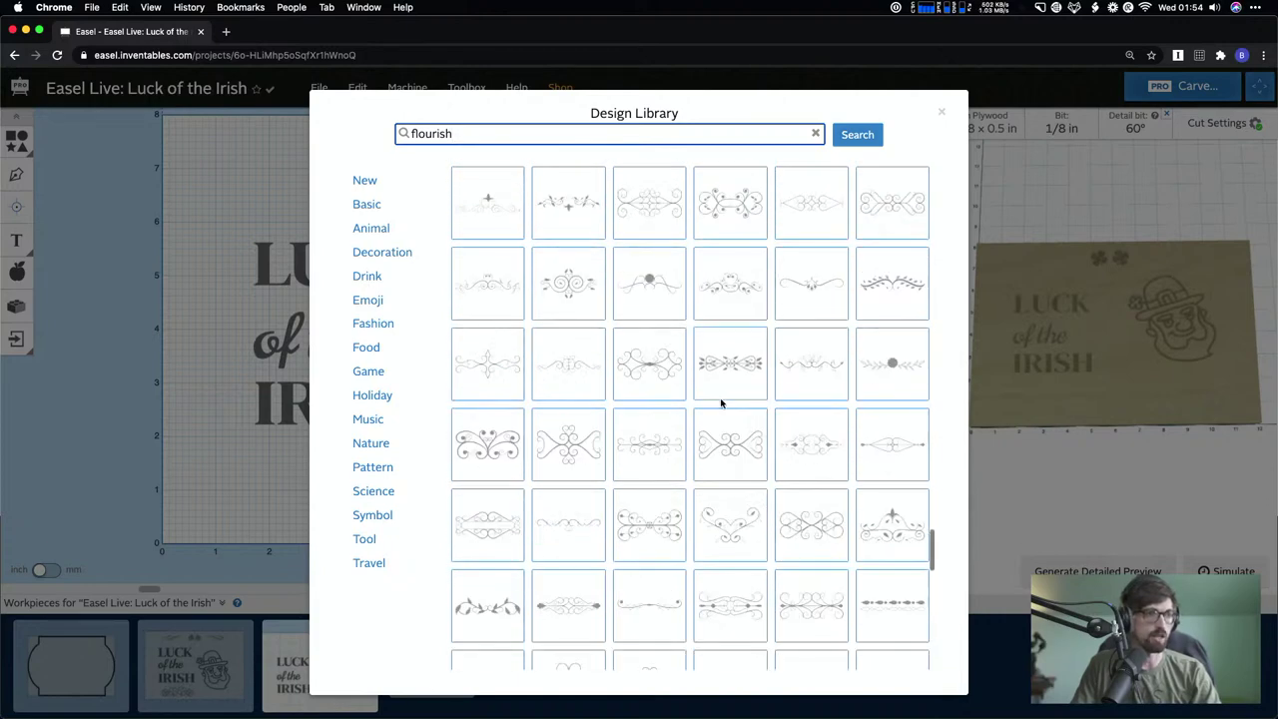
scroll(721, 403, down, 10)
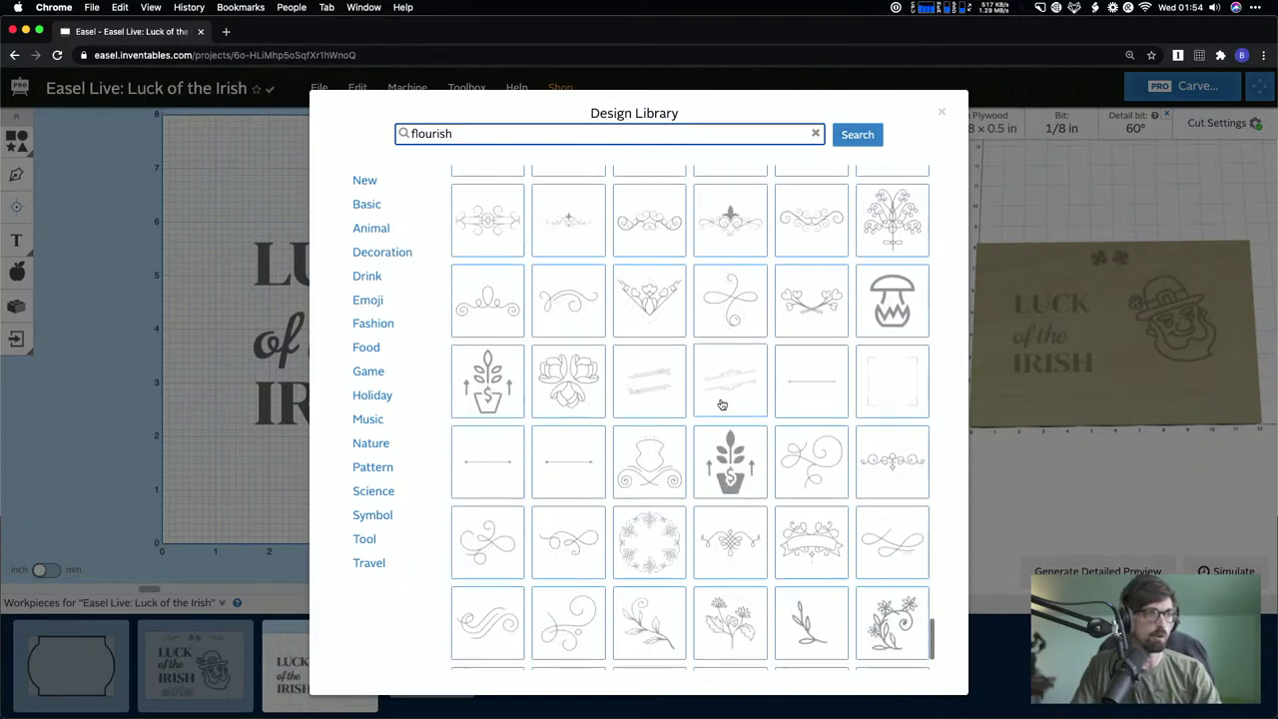
scroll(633, 318, down, 10)
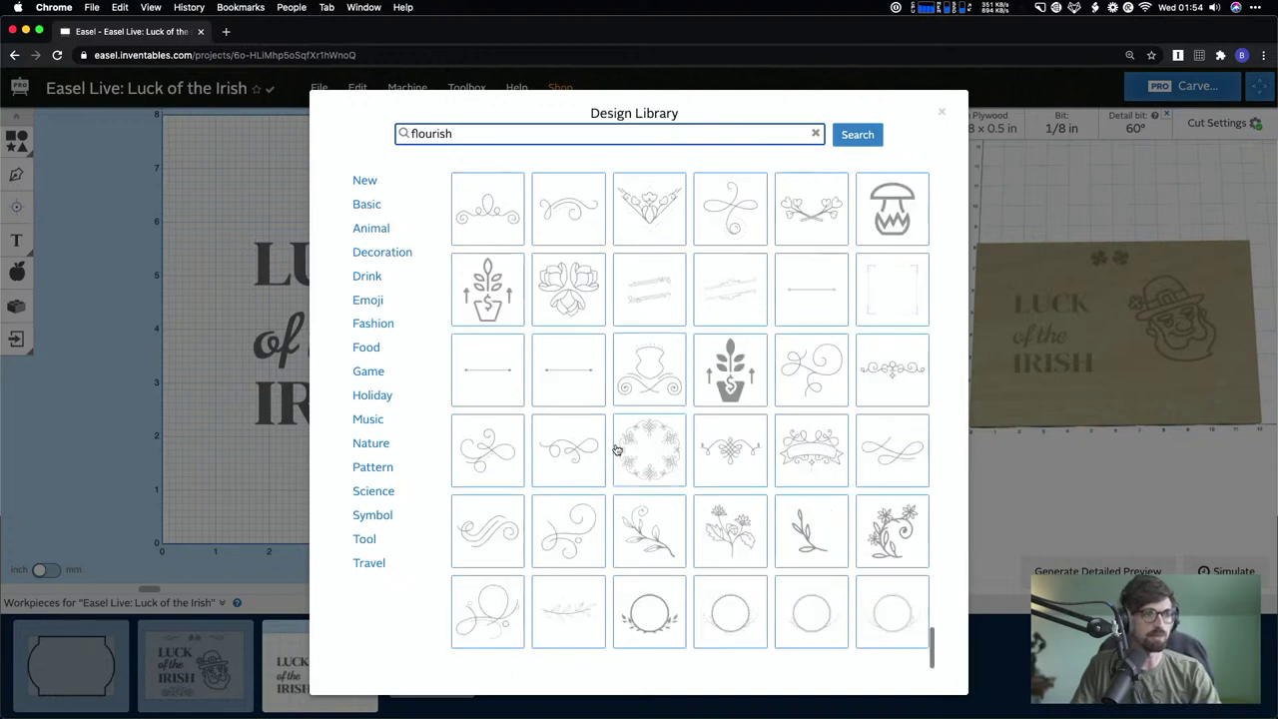
scroll(633, 317, down, 10)
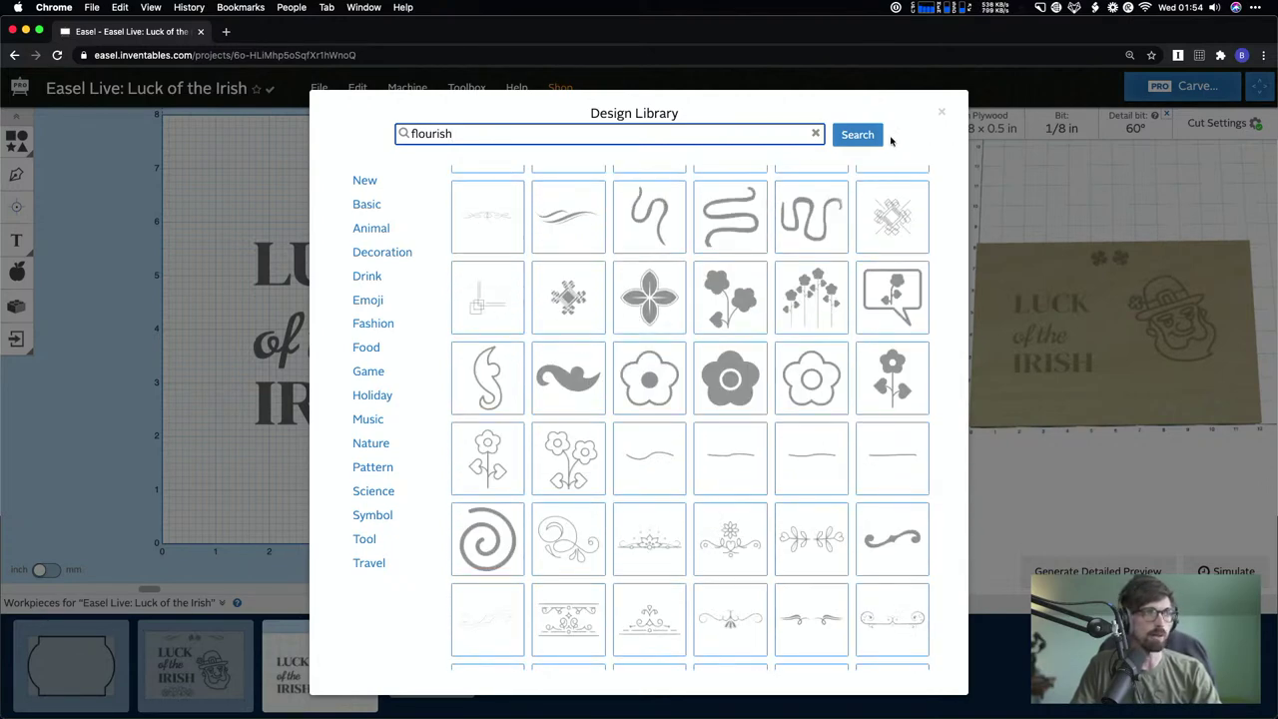
scroll(591, 321, up, 2)
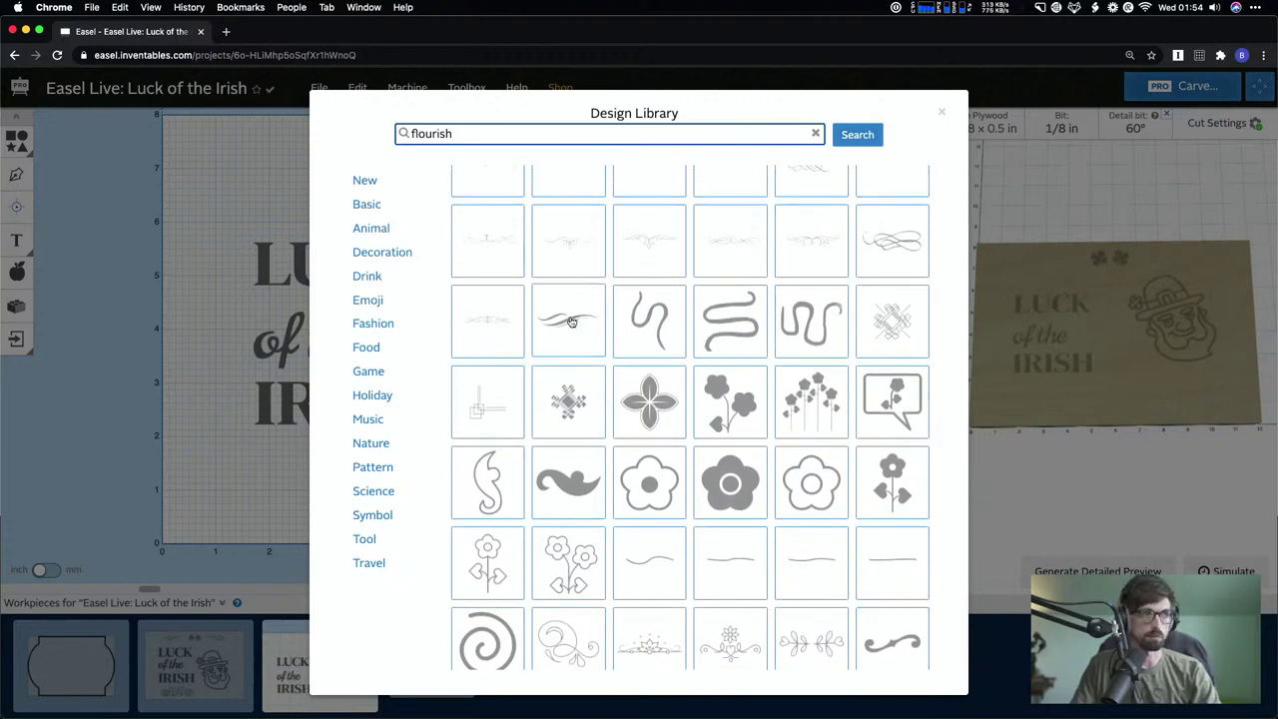
- Add the double wavy flourish with the Fill cut type and place it left of the clovers near the workpiece's top edge
click(570, 320)
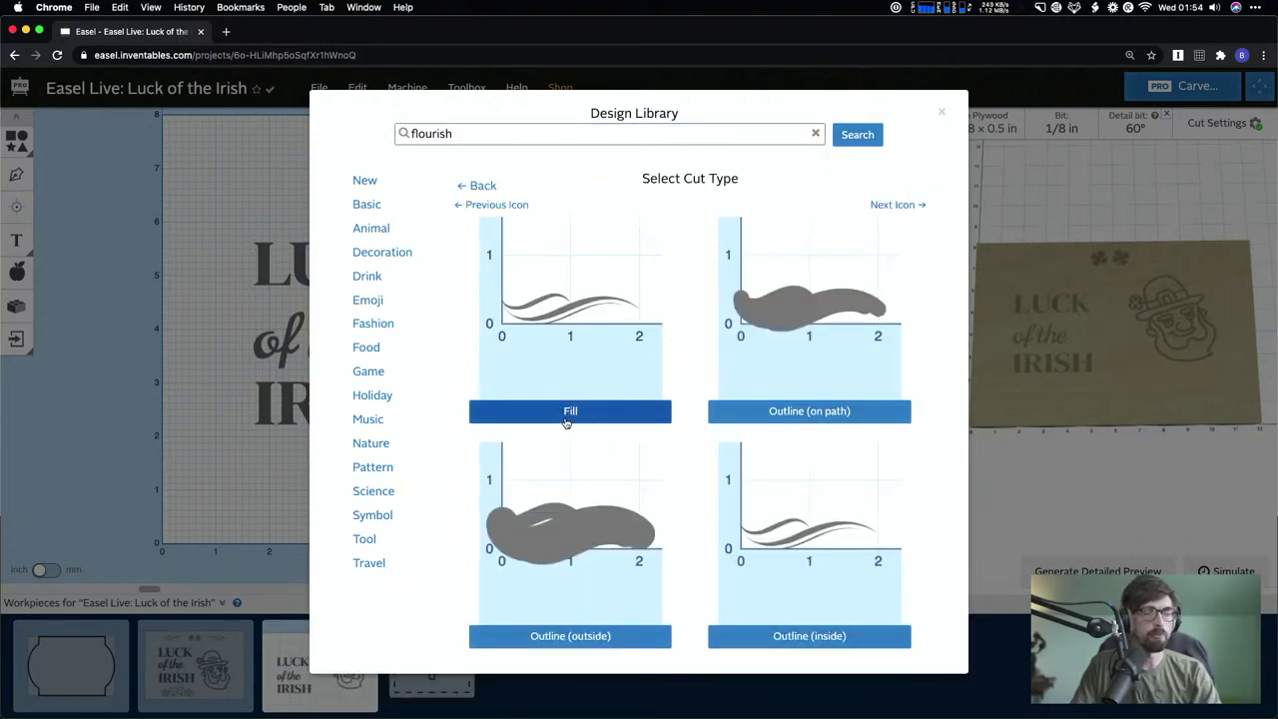
click(565, 413)
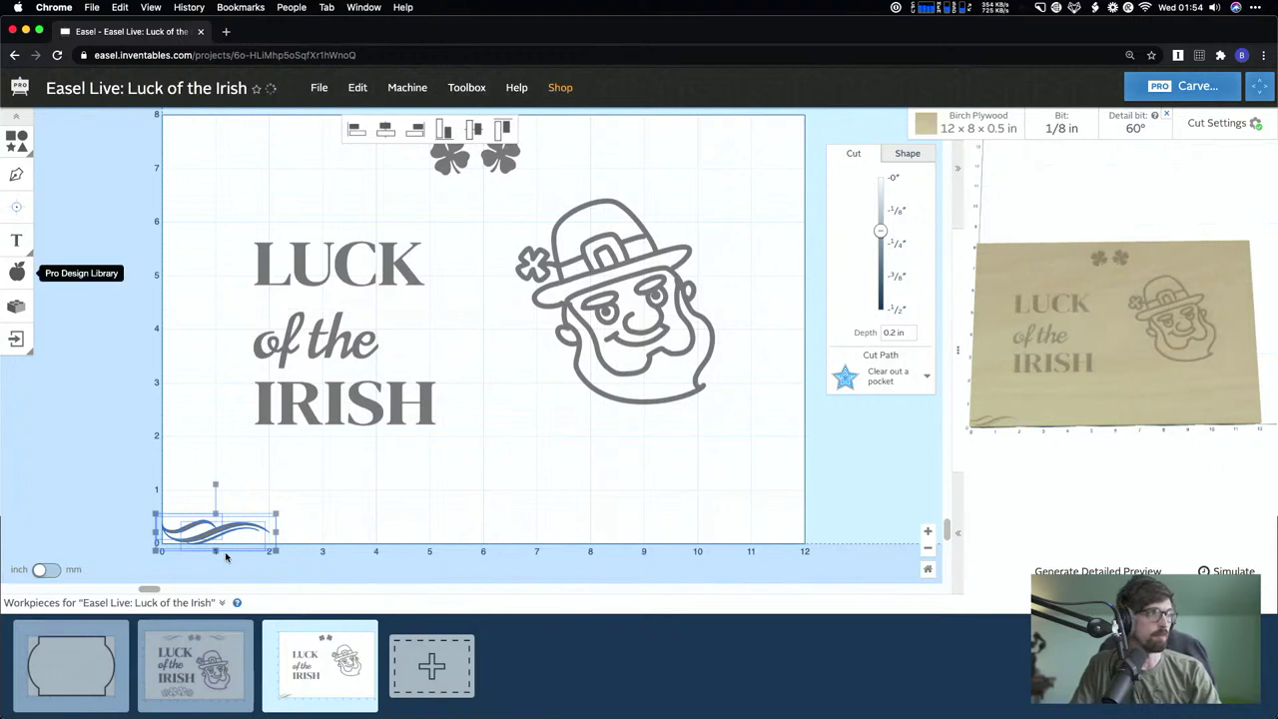
drag(220, 532, 334, 156)
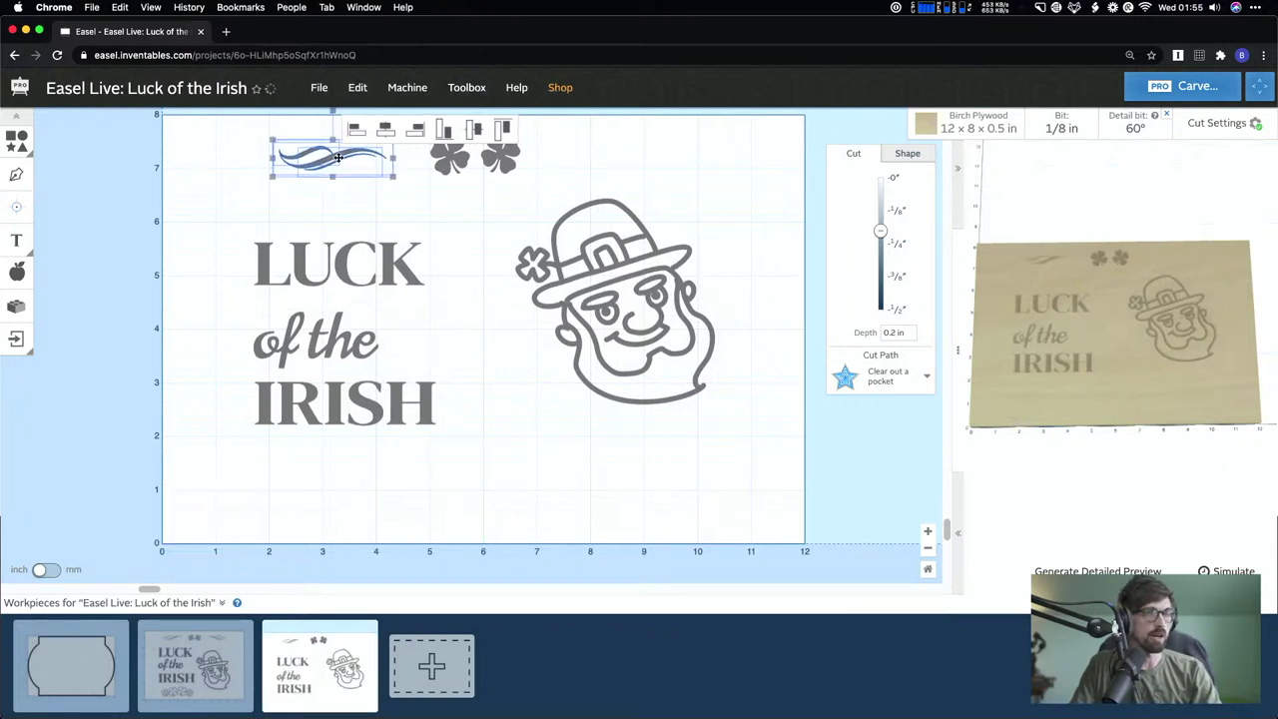
click(471, 258)
scroll(471, 258, up, 3)
click(451, 252)
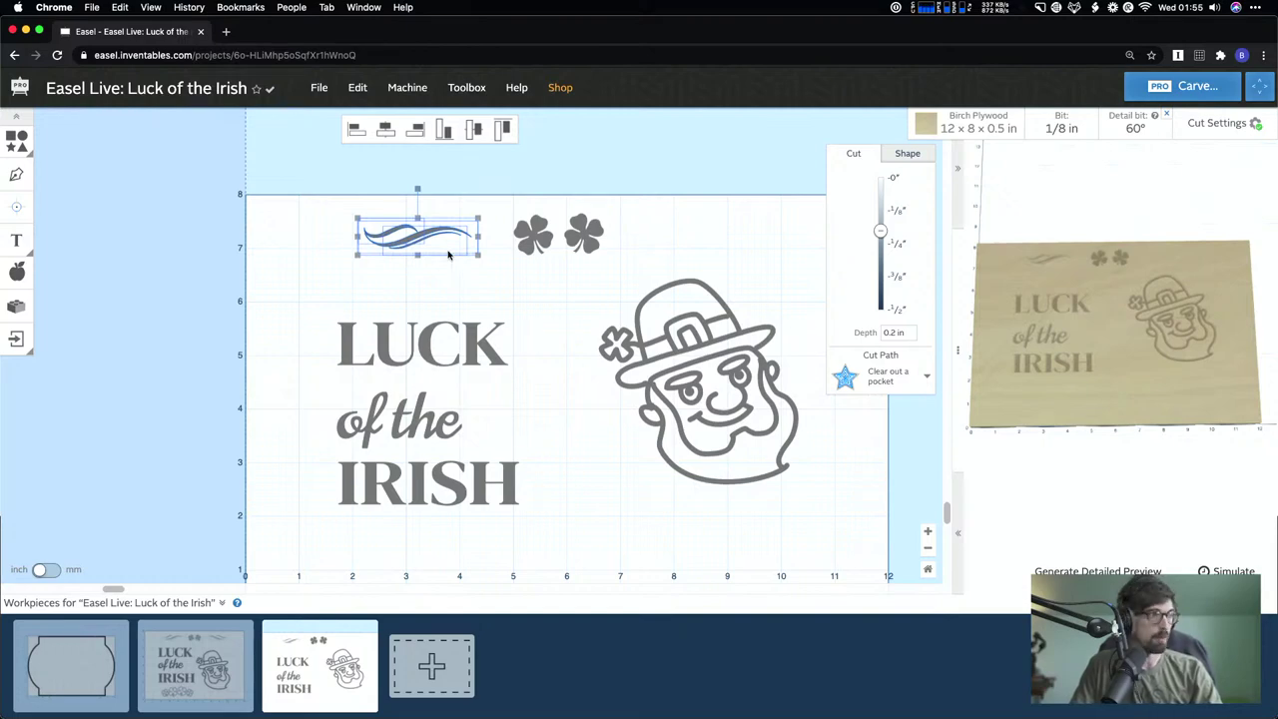
click(433, 176)
- Try moving the flourish's three separate strokes down one by one, and undo these moves
scroll(396, 288, up, 5)
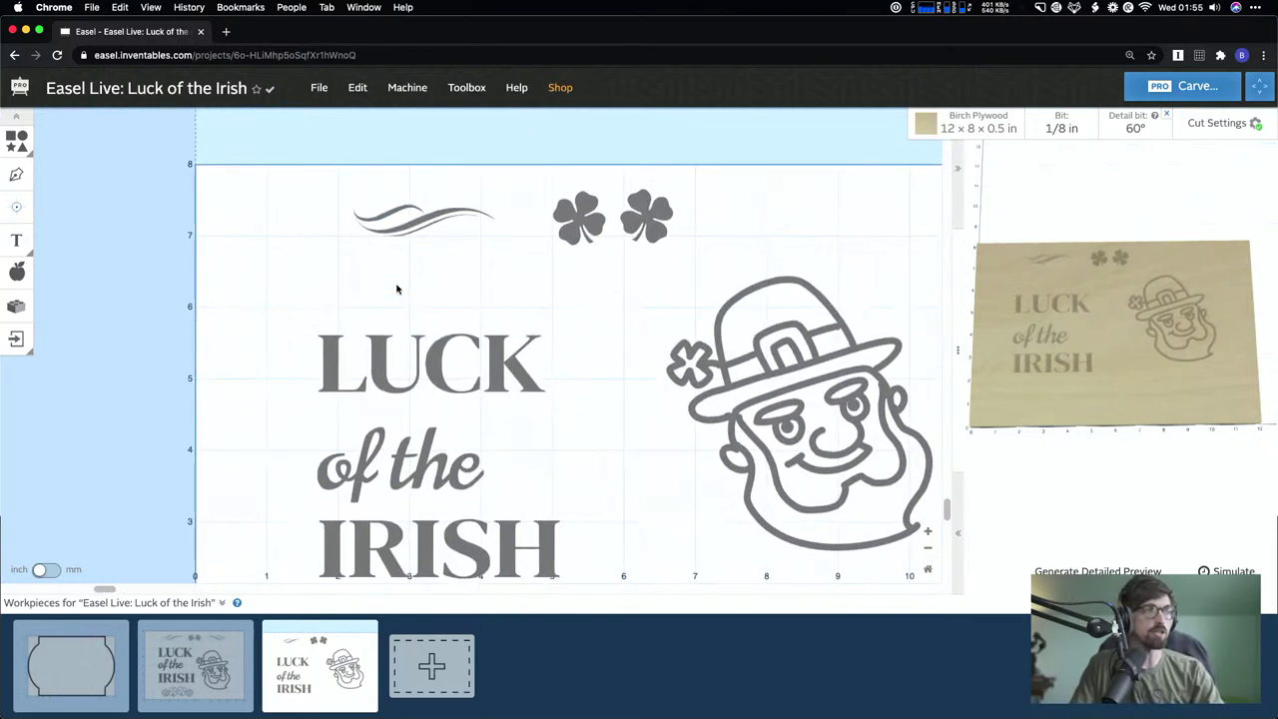
scroll(395, 288, up, 5)
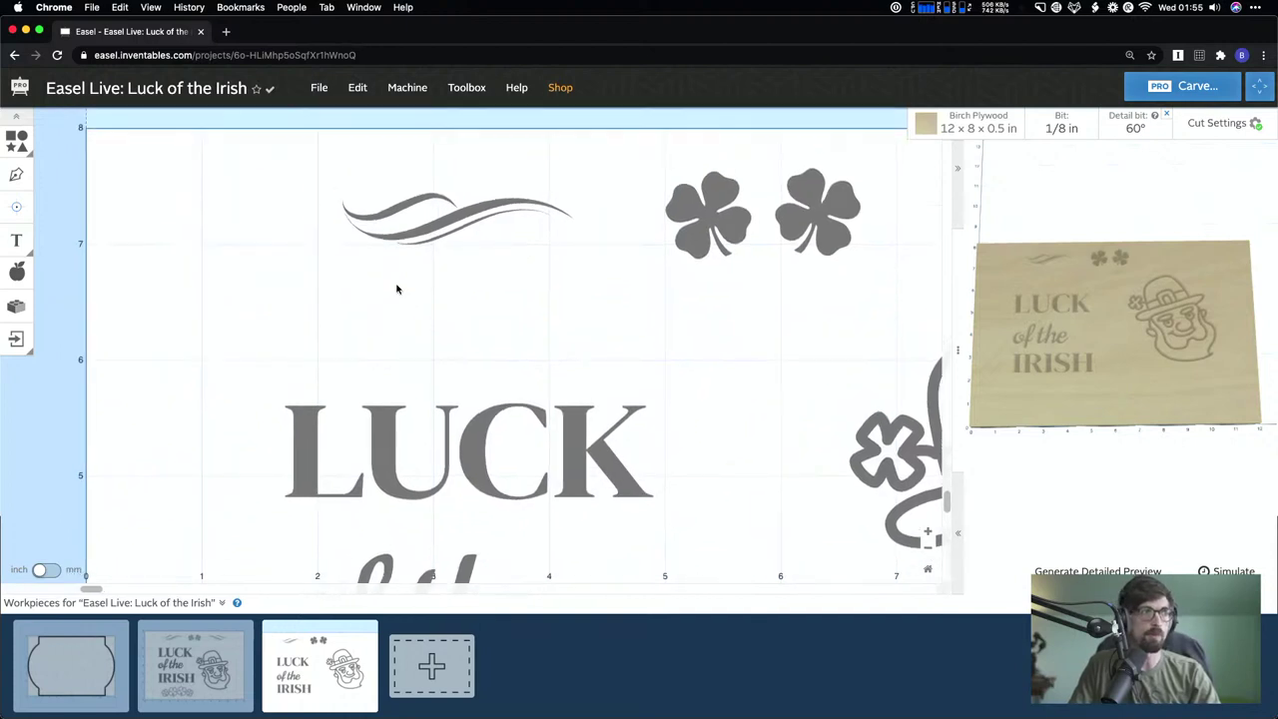
click(462, 248)
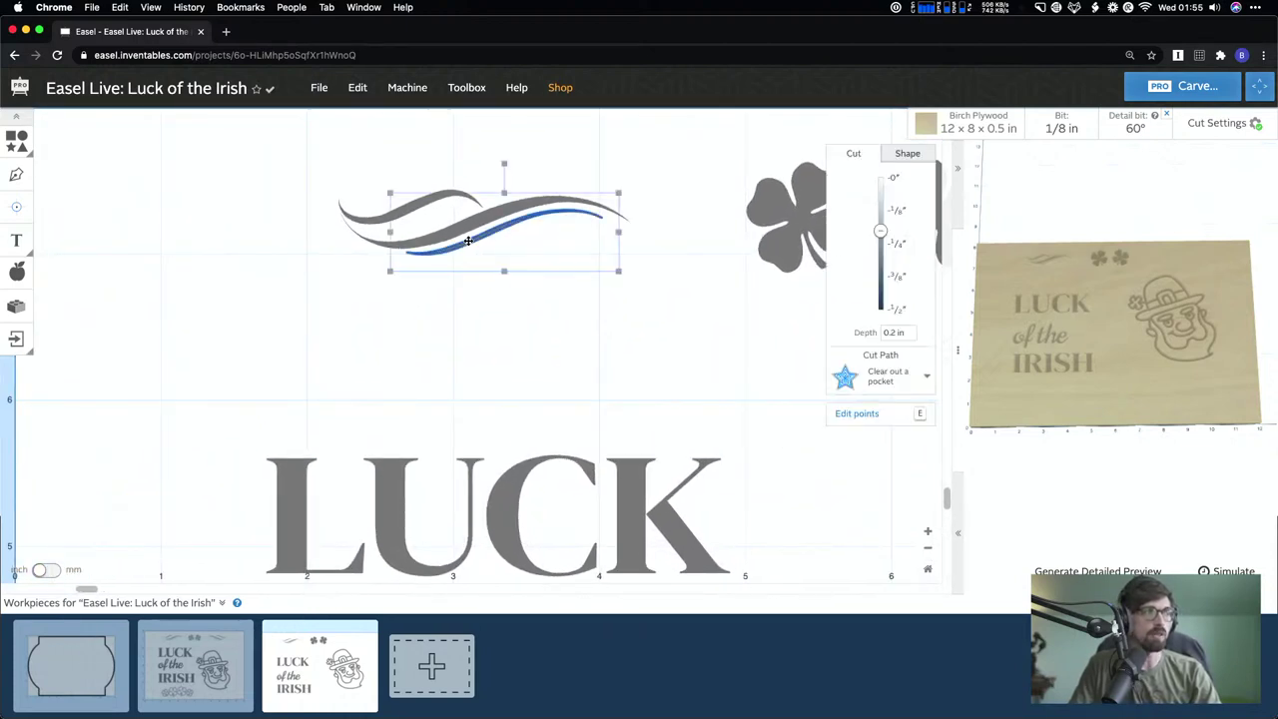
click(513, 305)
drag(503, 227, 512, 301)
click(530, 177)
drag(515, 204, 525, 283)
click(523, 241)
drag(429, 203, 459, 270)
click(542, 190)
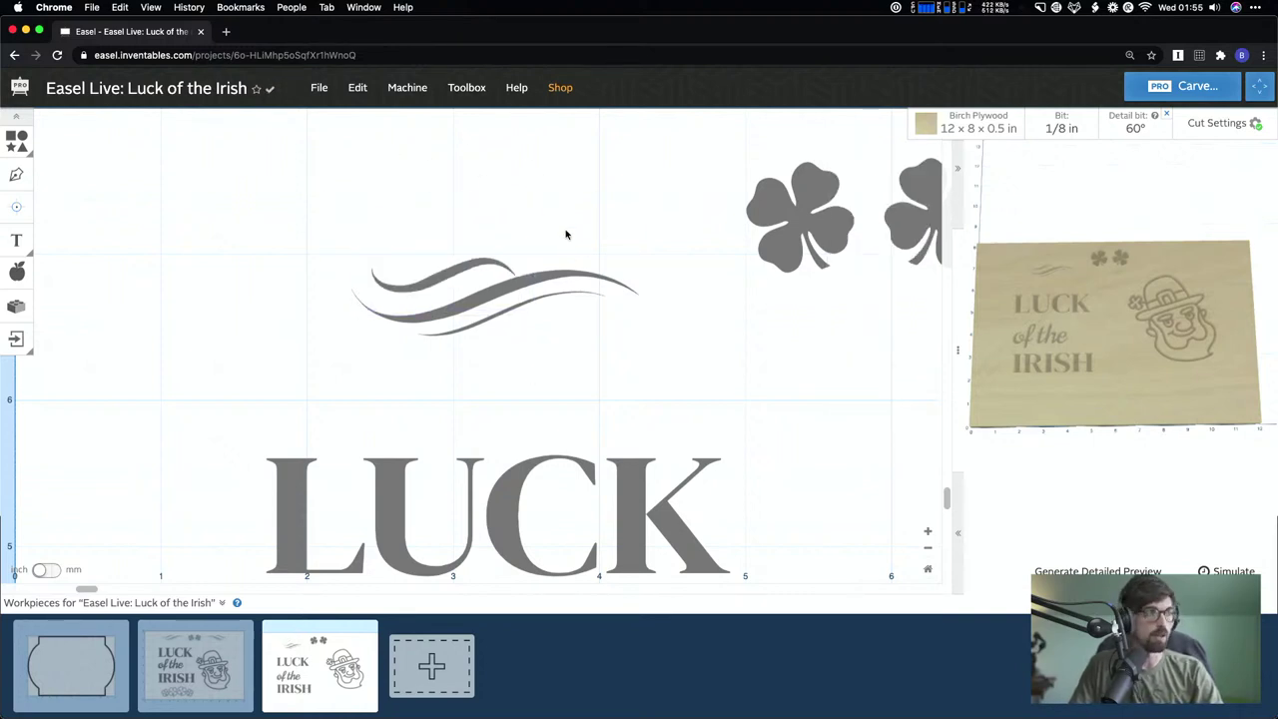
key(super+z)
key(super+z)
key(super+z)
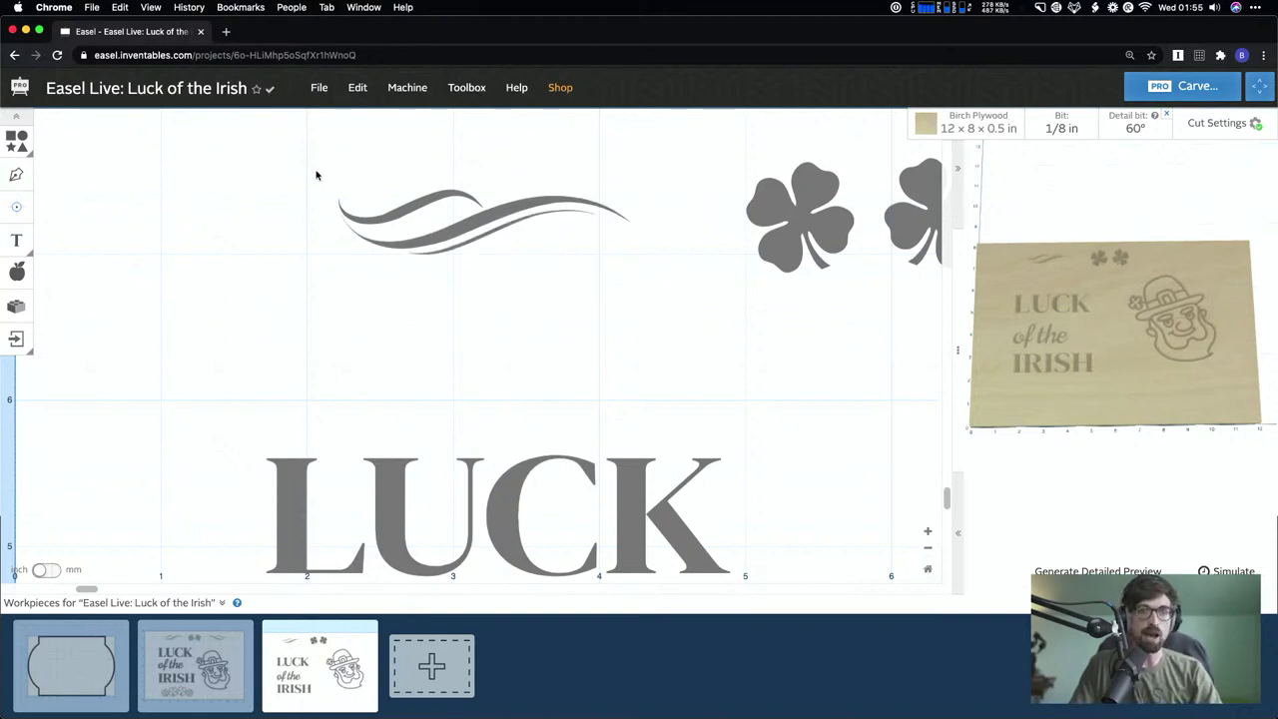
- Try combining the flourish's three strokes into one object and moving the combined shape slightly
drag(316, 175, 661, 310)
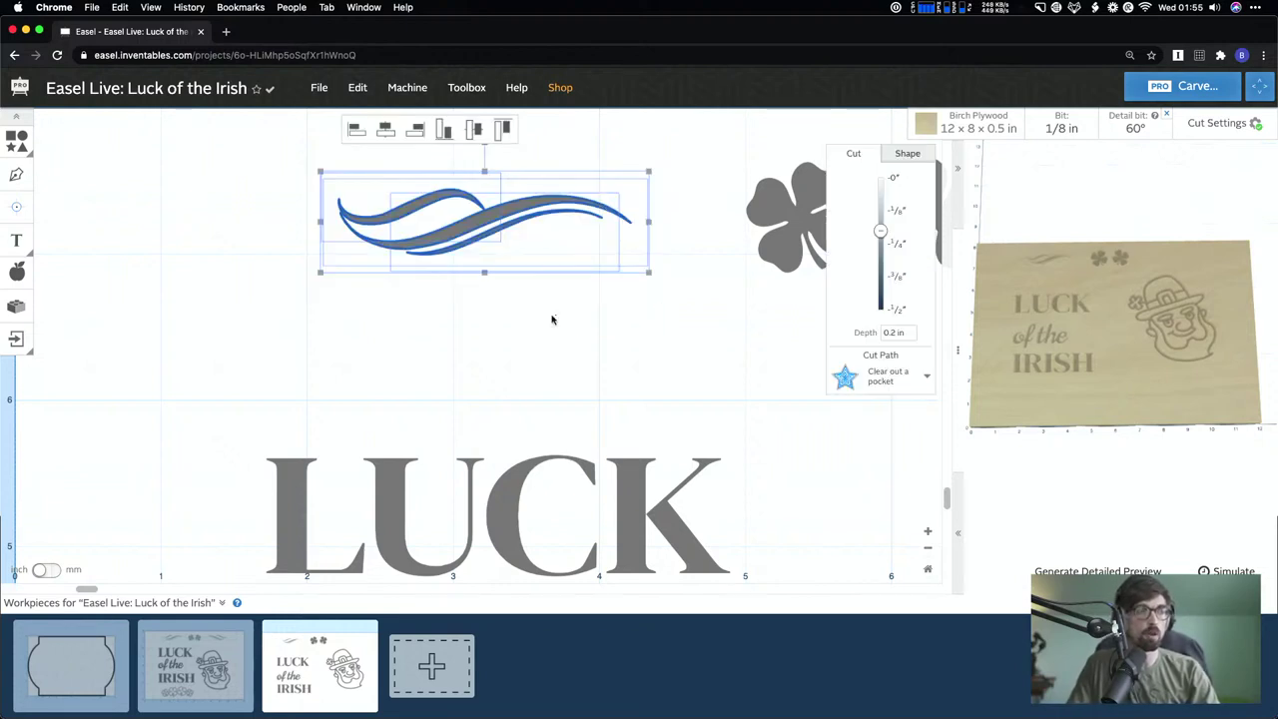
click(528, 284)
drag(313, 167, 659, 289)
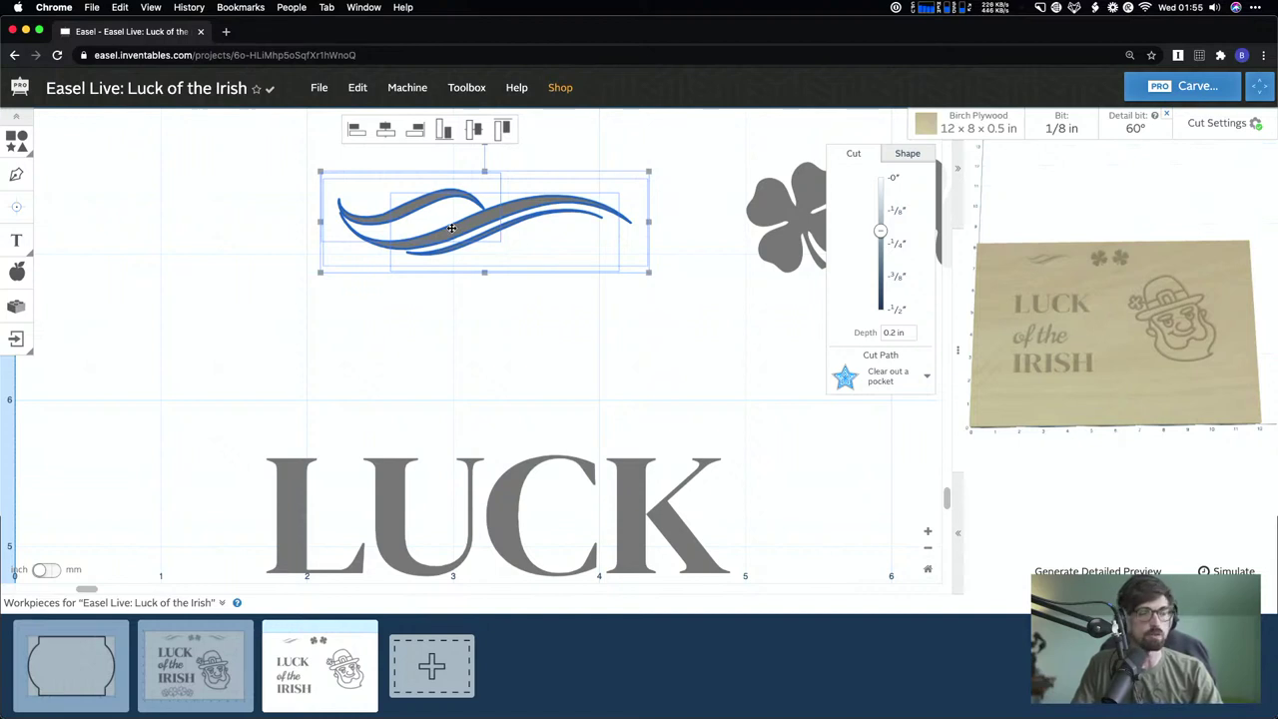
right_click(497, 221)
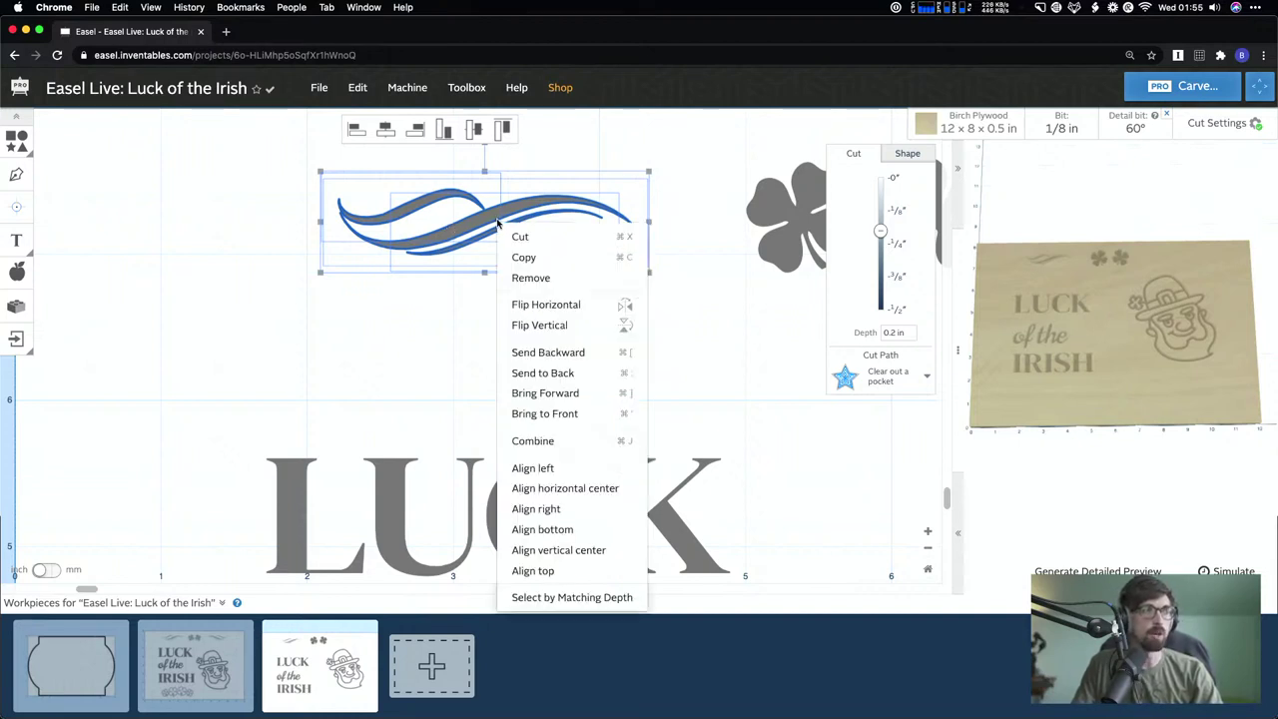
click(542, 441)
click(489, 227)
drag(489, 227, 515, 166)
click(546, 351)
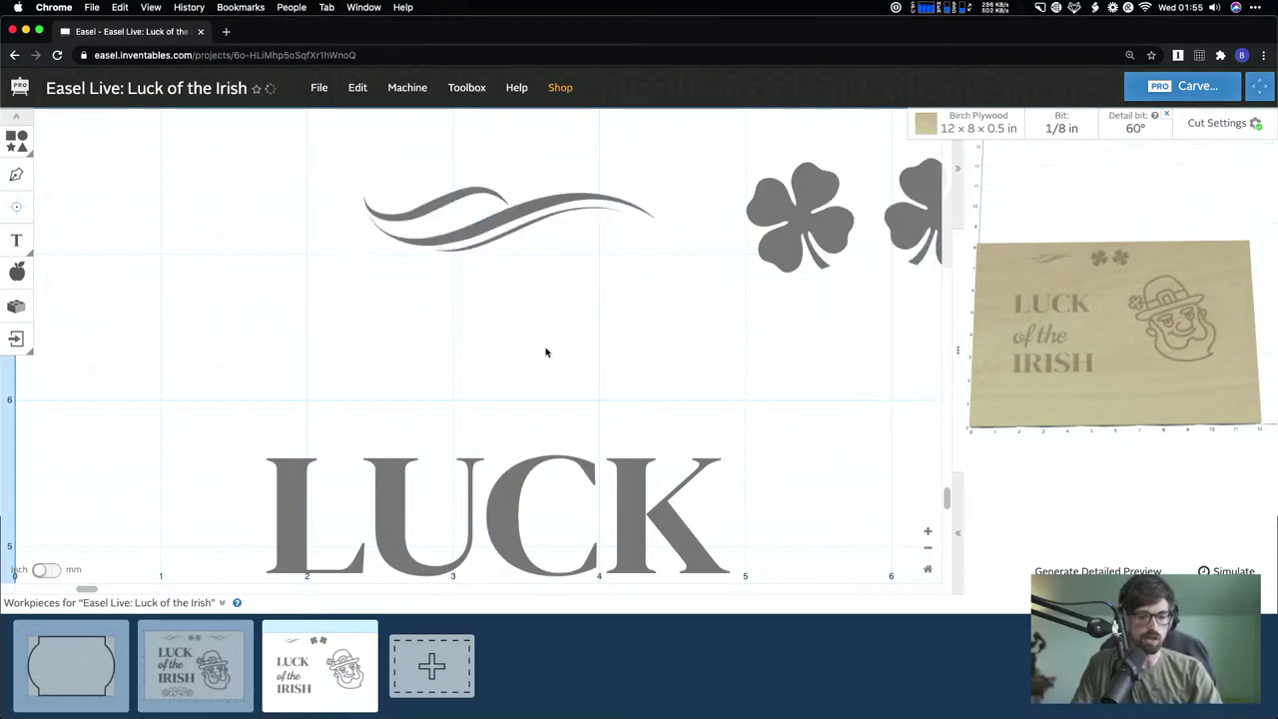
- Undo the last move and the combining of the flourish strokes
click(357, 88)
click(366, 122)
click(358, 88)
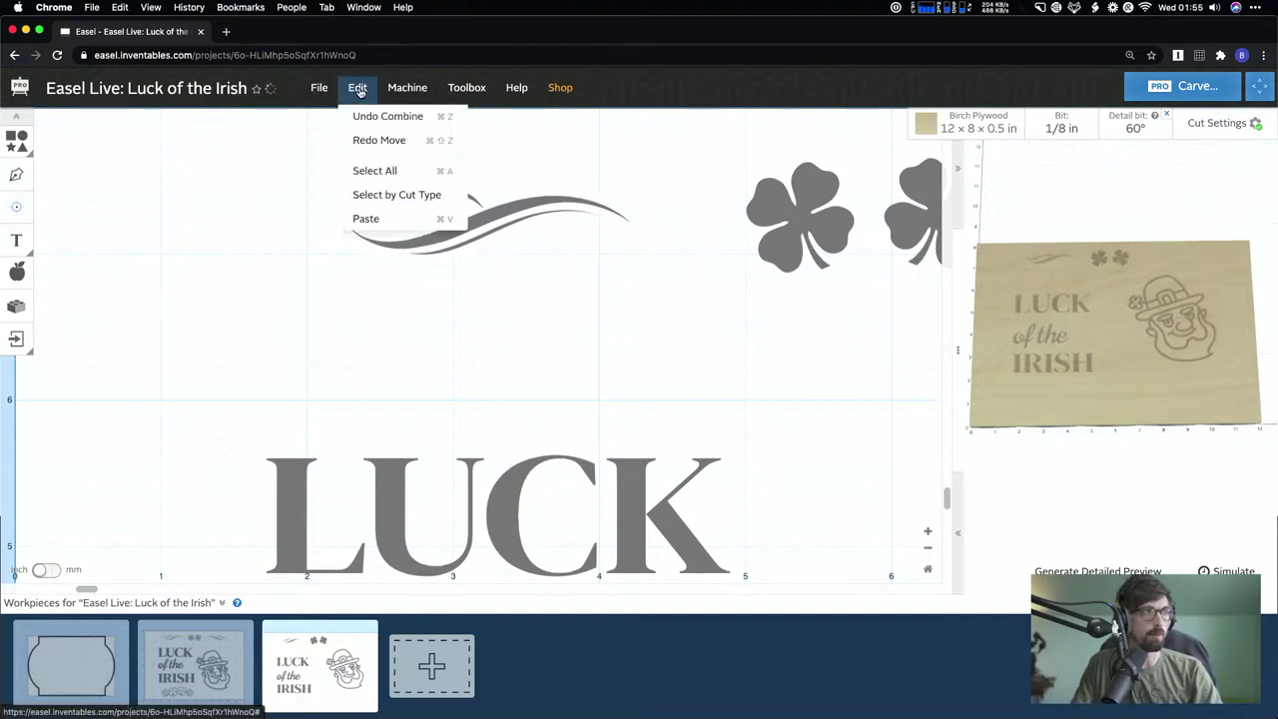
click(367, 117)
click(470, 223)
click(515, 299)
- Duplicate the three uncombined flourish strokes and set the copy above the workpiece as a spare
drag(305, 189, 662, 296)
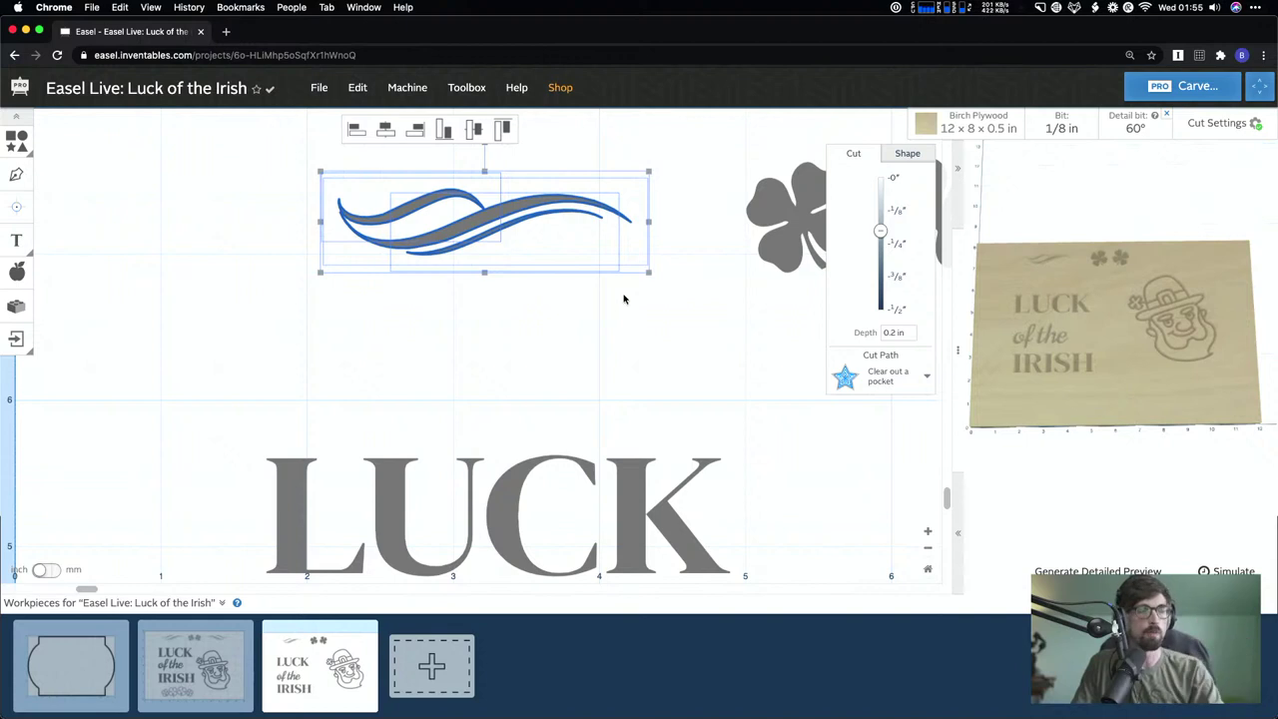
scroll(486, 299, down, 3)
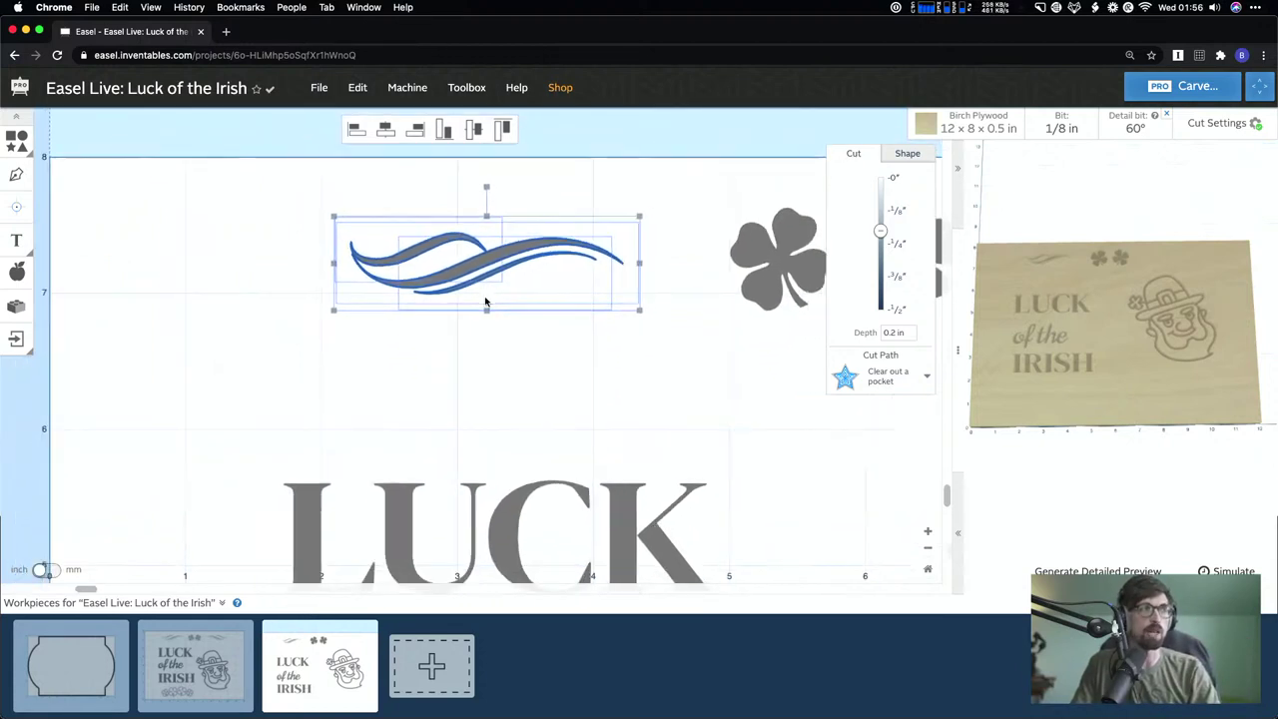
scroll(485, 301, down, 3)
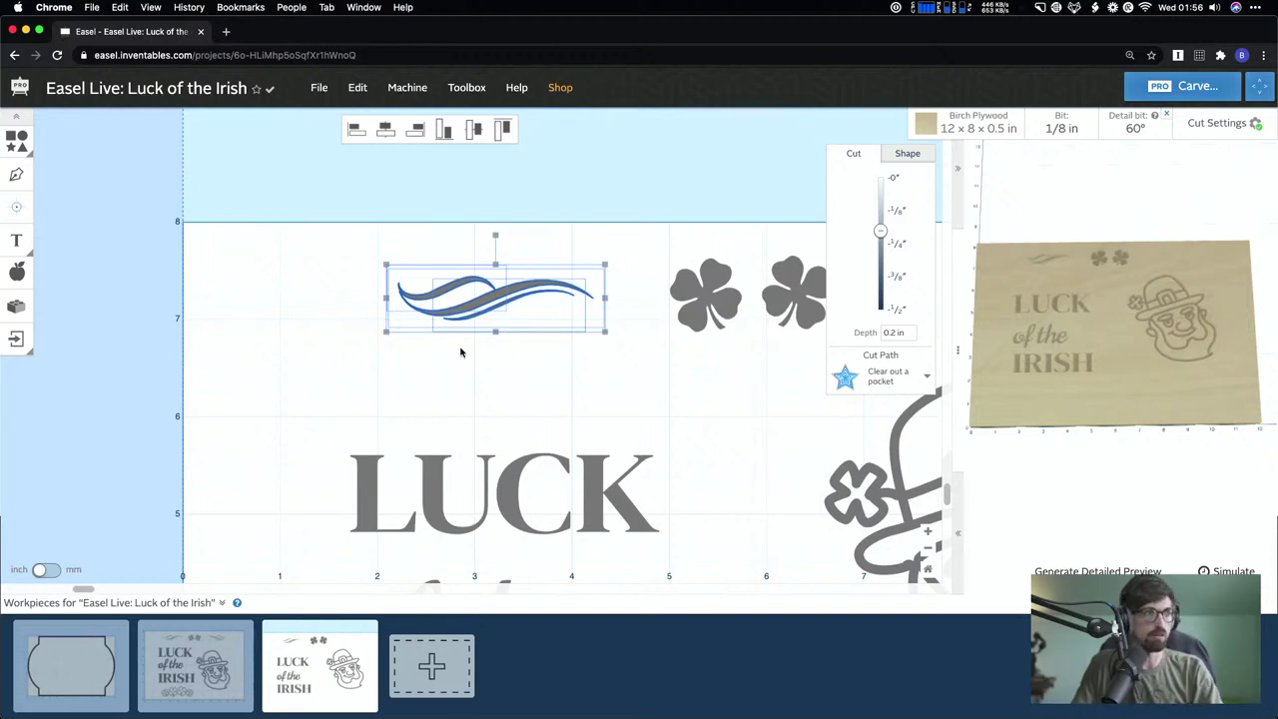
key(super+d)
drag(683, 296, 541, 141)
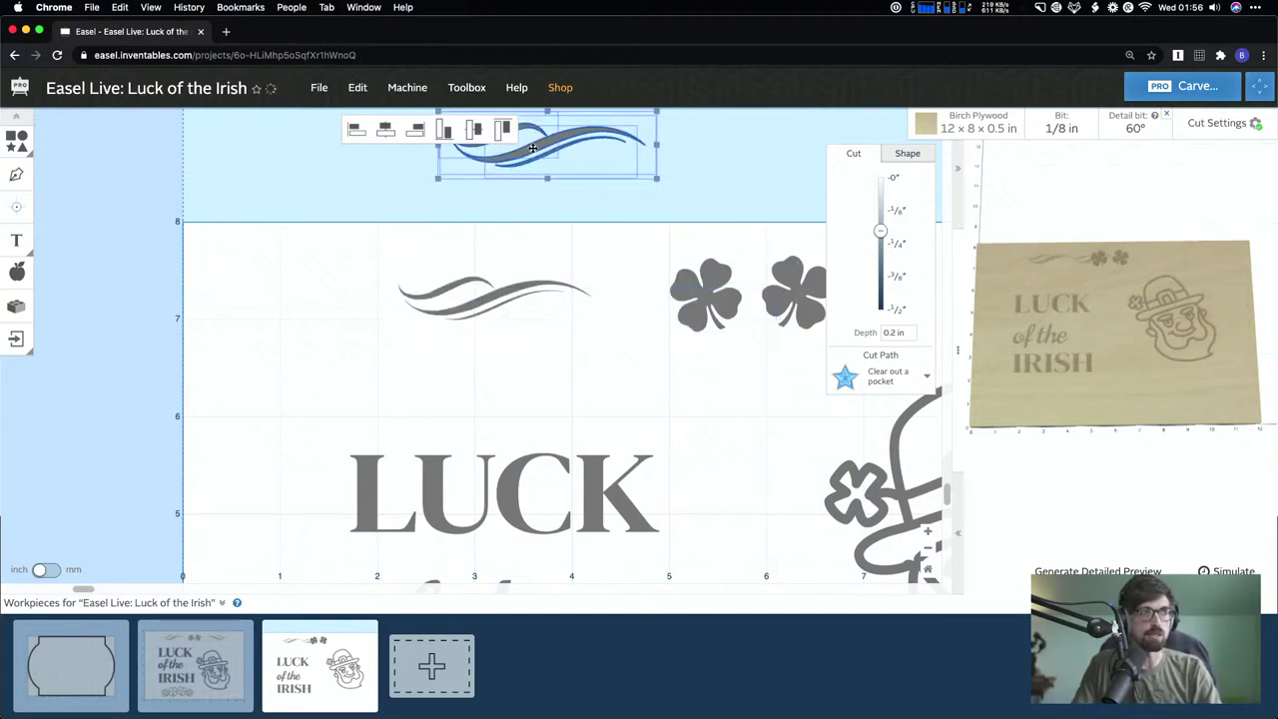
- Combine the three strokes of the flourish left of the clovers into one object
click(412, 240)
drag(412, 239, 601, 375)
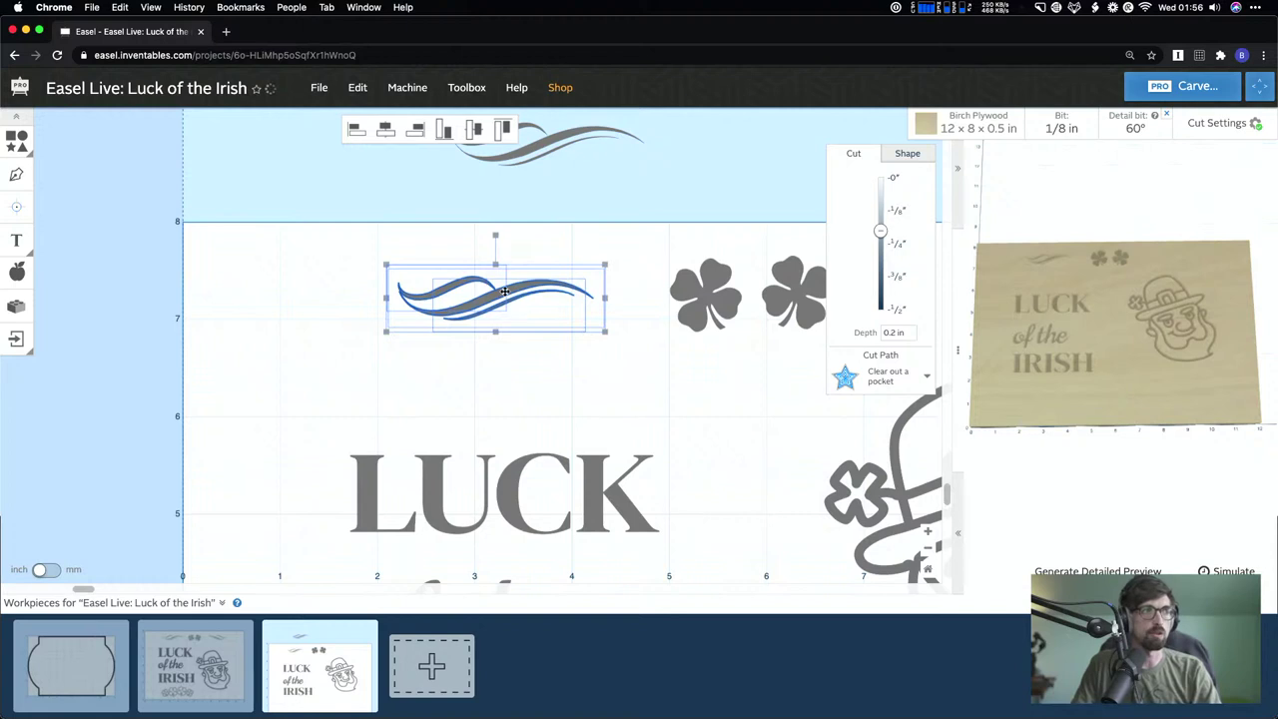
right_click(504, 291)
click(544, 509)
click(496, 361)
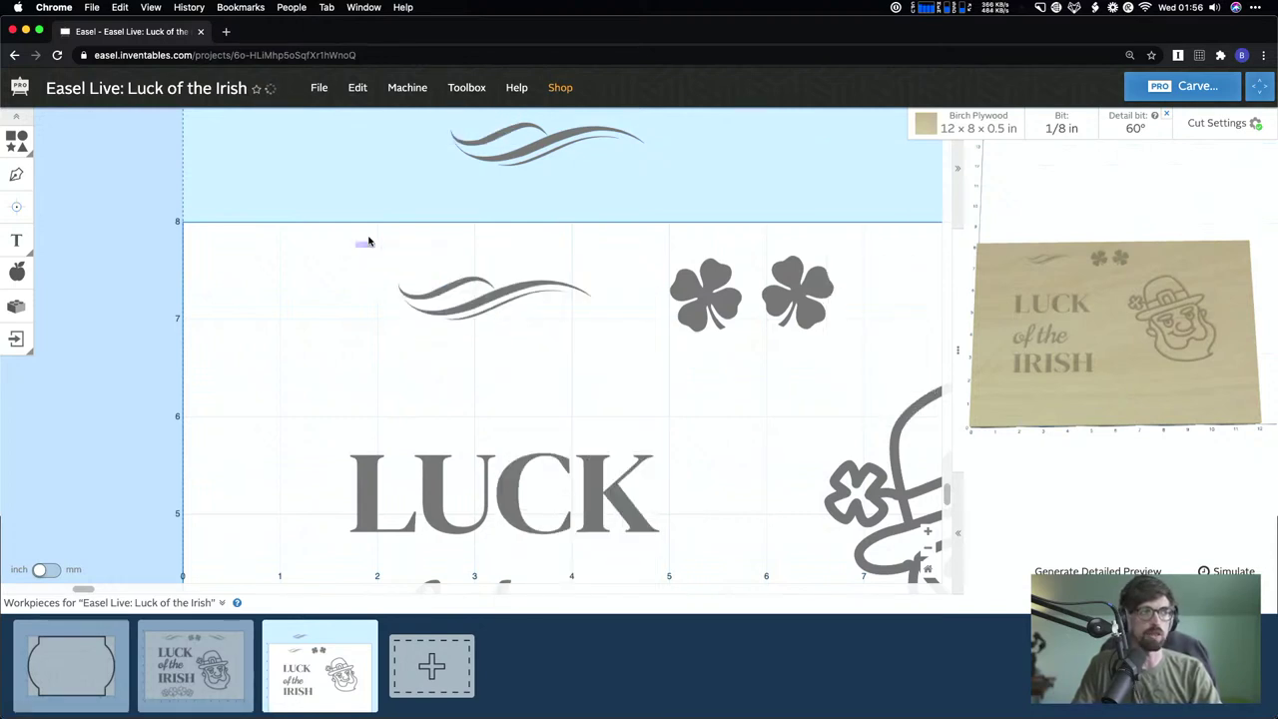
- Delete the spare uncombined flourish lying above the workpiece
scroll(468, 305, up, 2)
scroll(468, 305, right, 2)
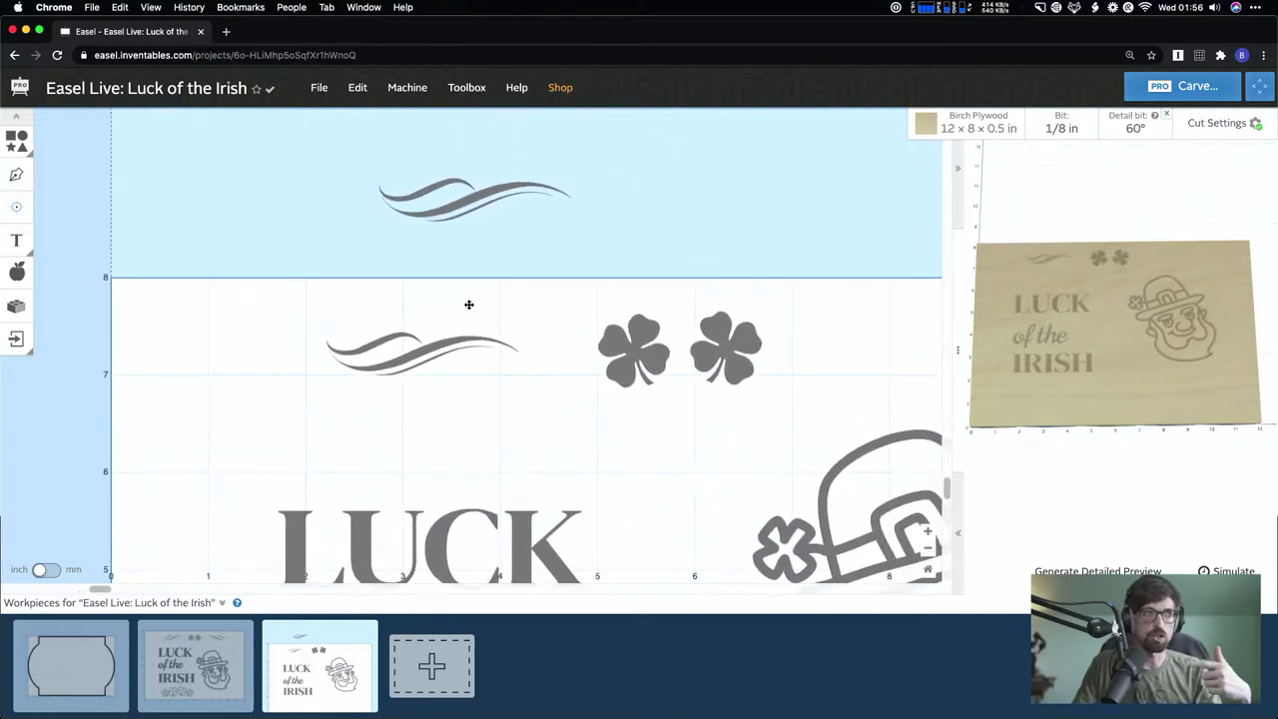
drag(293, 159, 602, 255)
key(Delete)
scroll(602, 260, right, 3)
scroll(601, 260, down, 1)
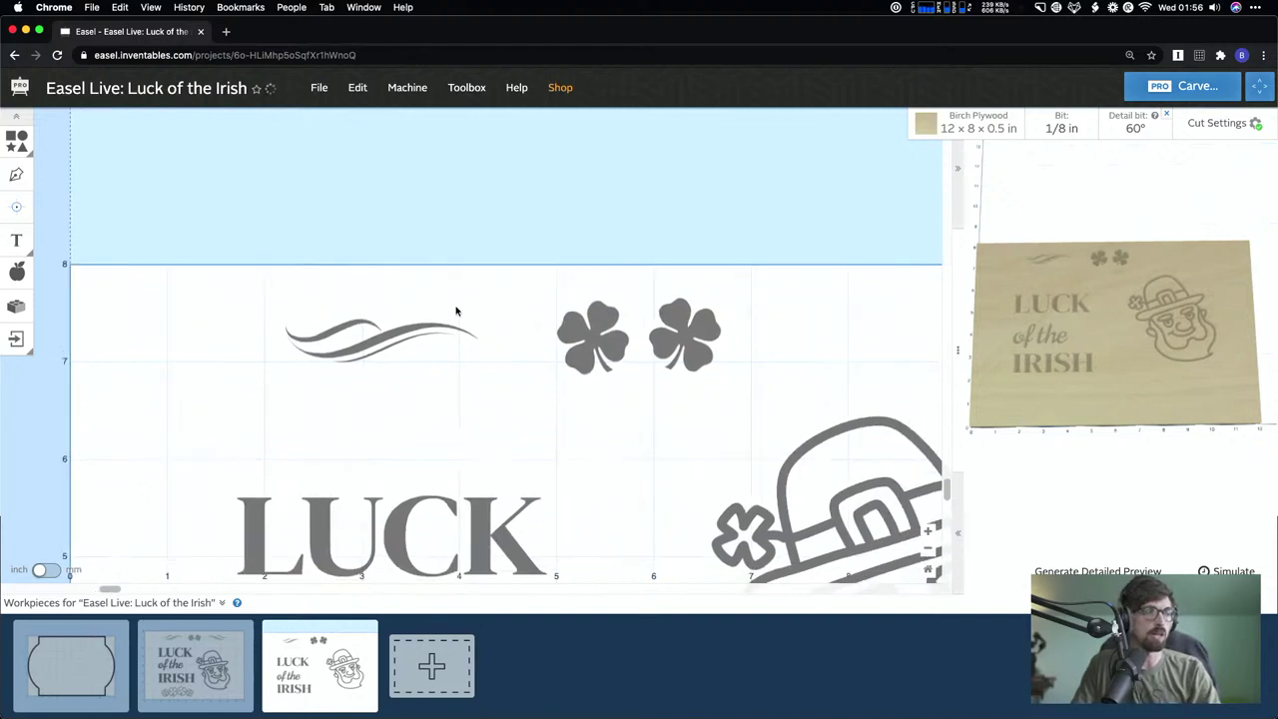
- Duplicate the combined flourish and place the copy on the right side of the clovers
drag(200, 273, 387, 372)
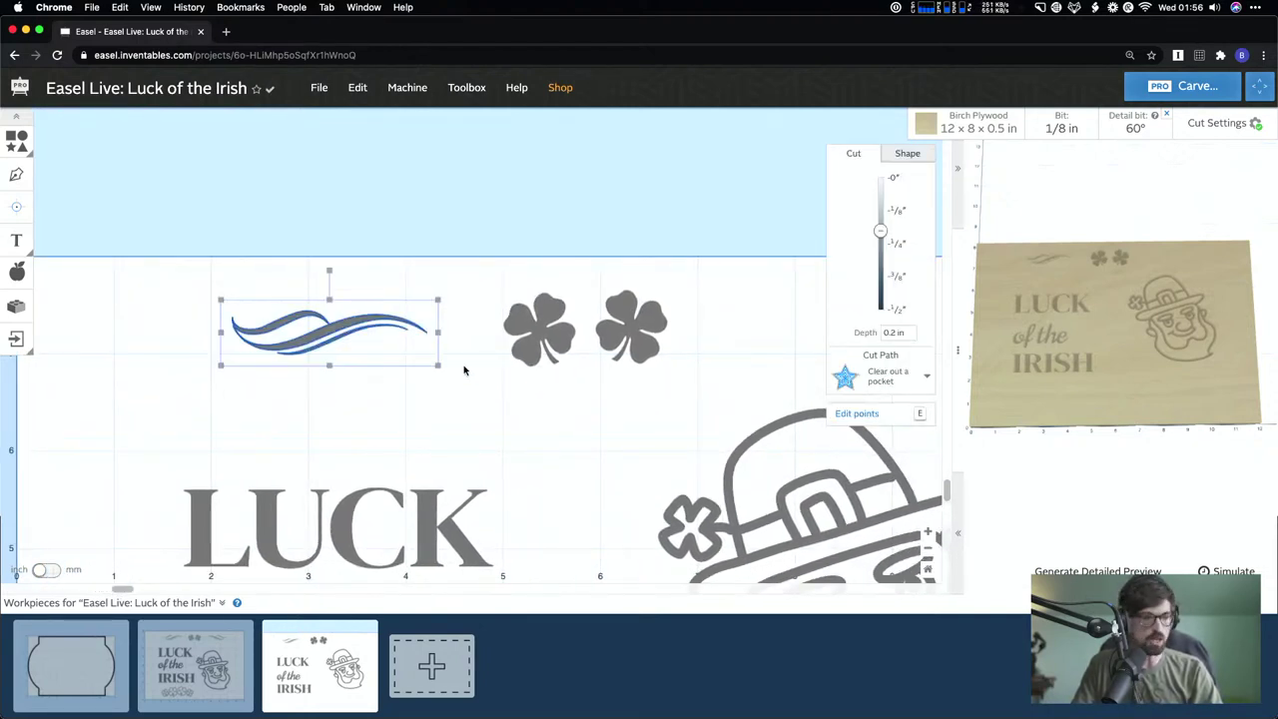
key(super+d)
drag(511, 346, 778, 345)
- Flip the right-hand flourish horizontally and shift it right so its spacing from the clovers mirrors the left one
scroll(759, 342, right, 2)
right_click(743, 340)
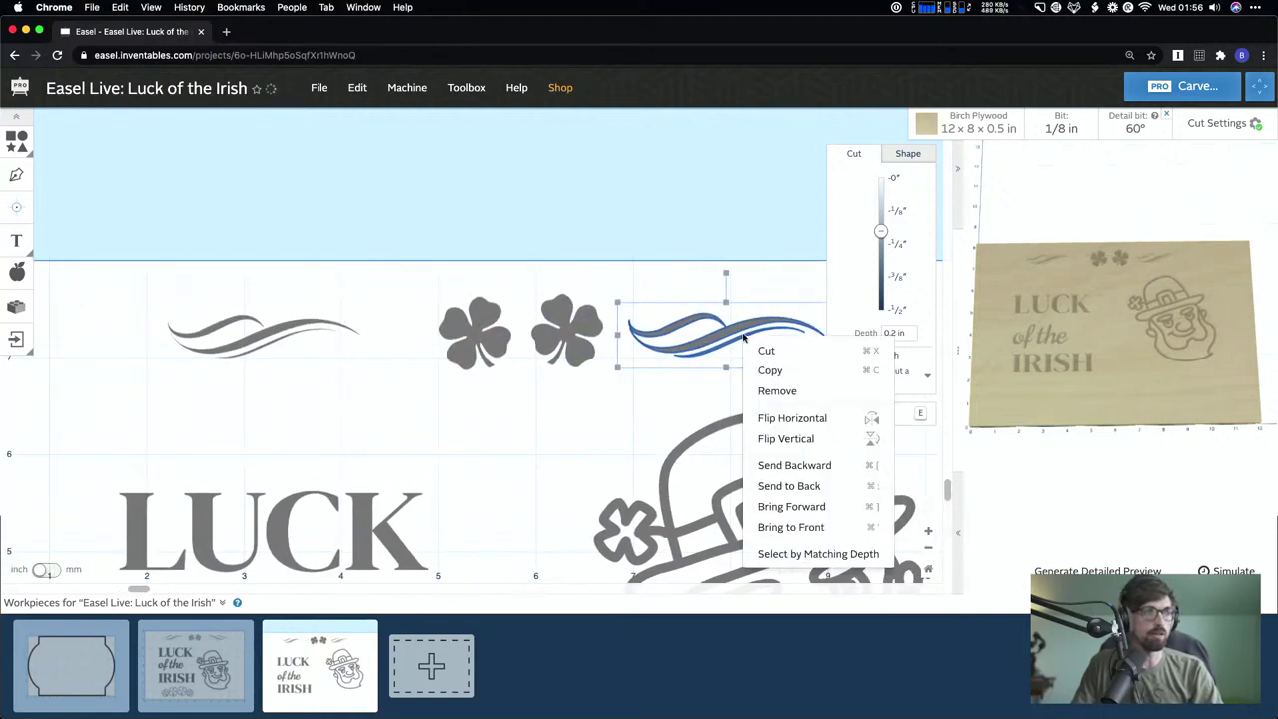
click(782, 424)
drag(739, 333, 783, 333)
scroll(665, 400, down, 2)
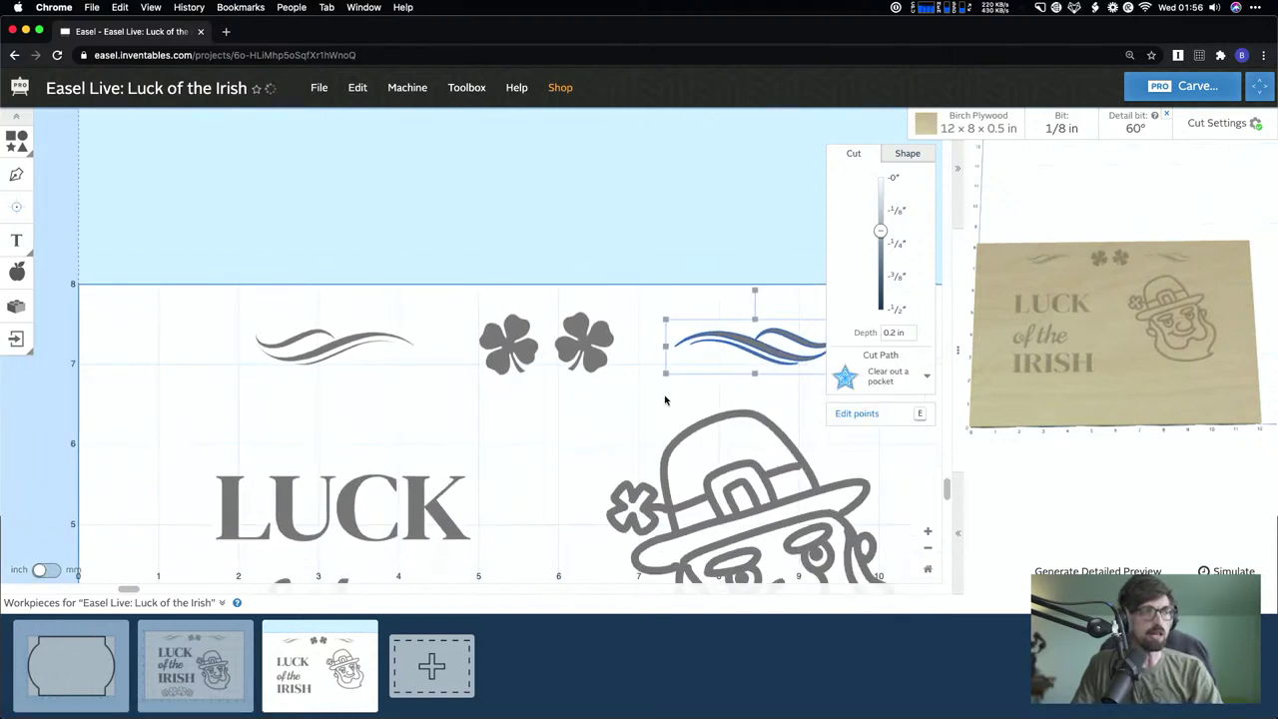
scroll(664, 400, down, 4)
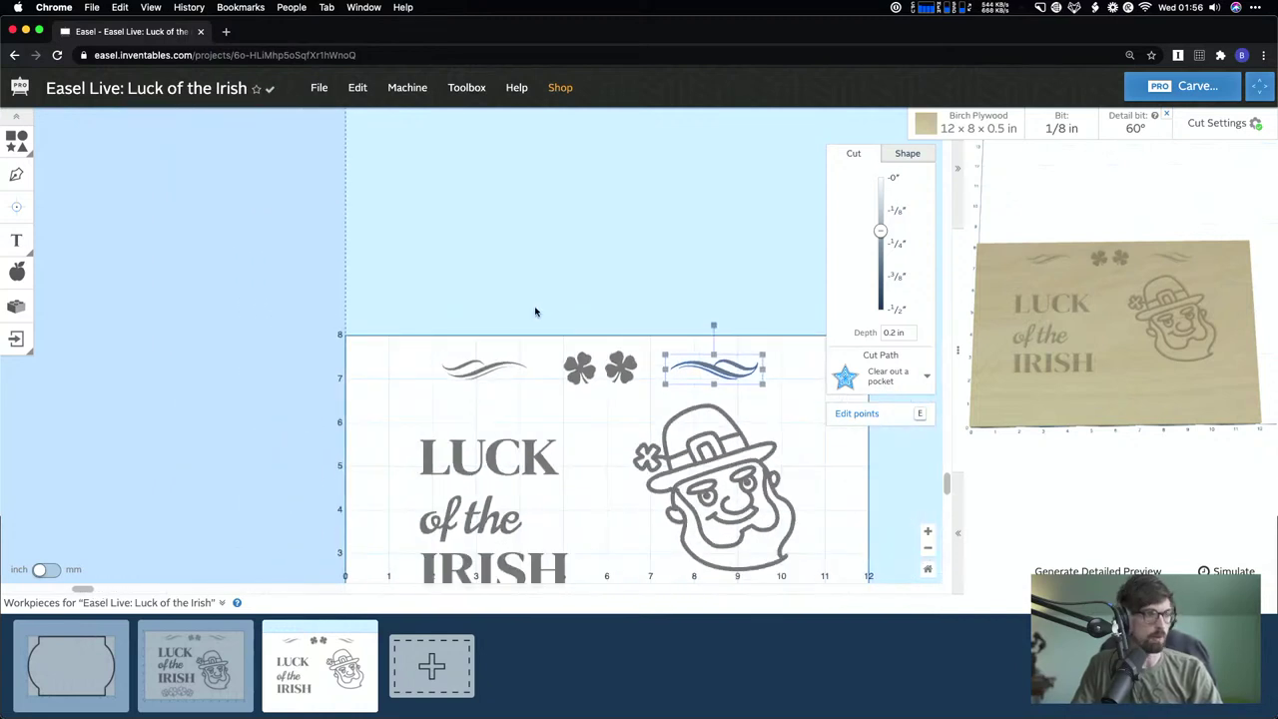
scroll(499, 440, down, 3)
scroll(499, 439, right, 3)
click(536, 495)
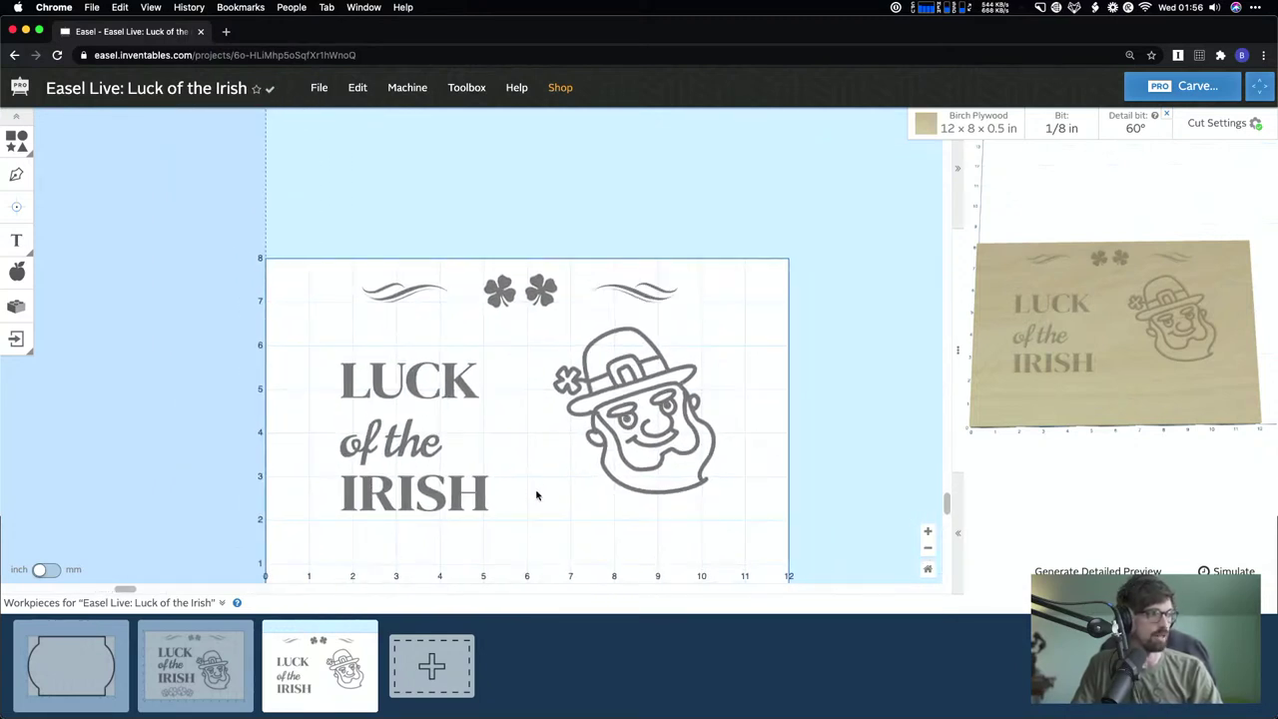
scroll(536, 495, down, 3)
scroll(536, 496, left, 1)
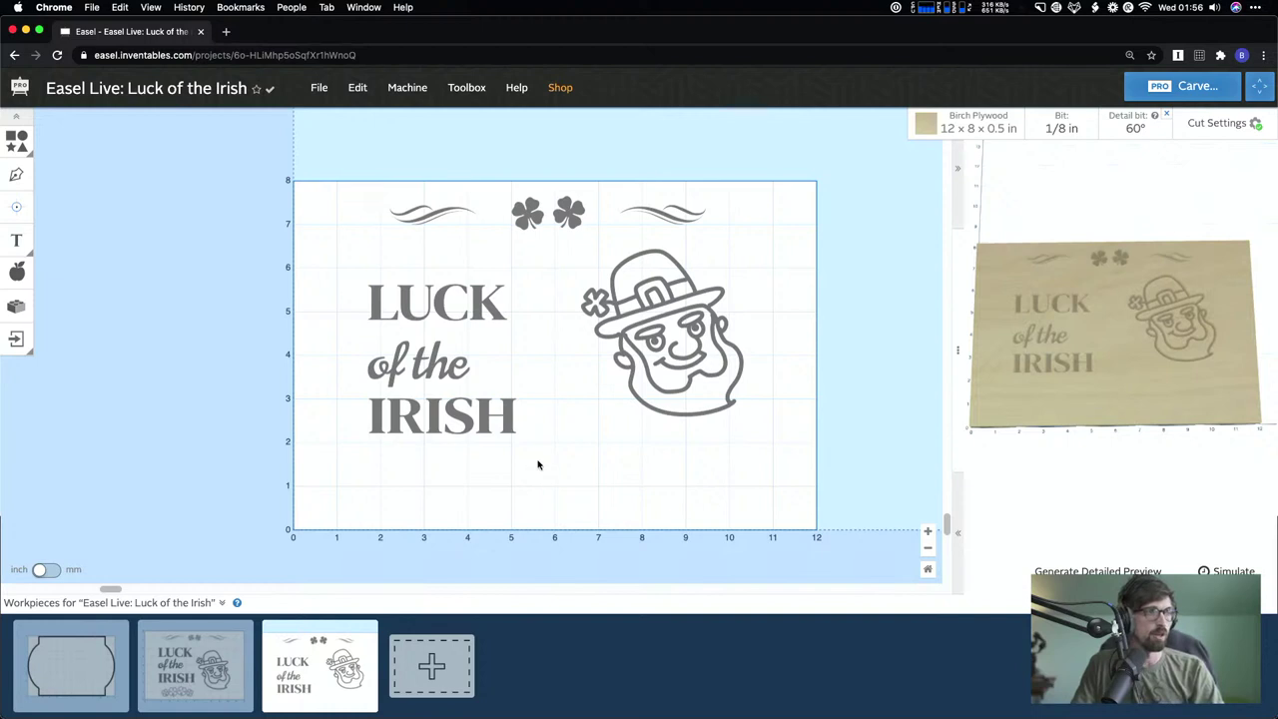
- Check the original design's lower clovers, then duplicate the two upper clovers and place the copies beneath IRISH
click(218, 659)
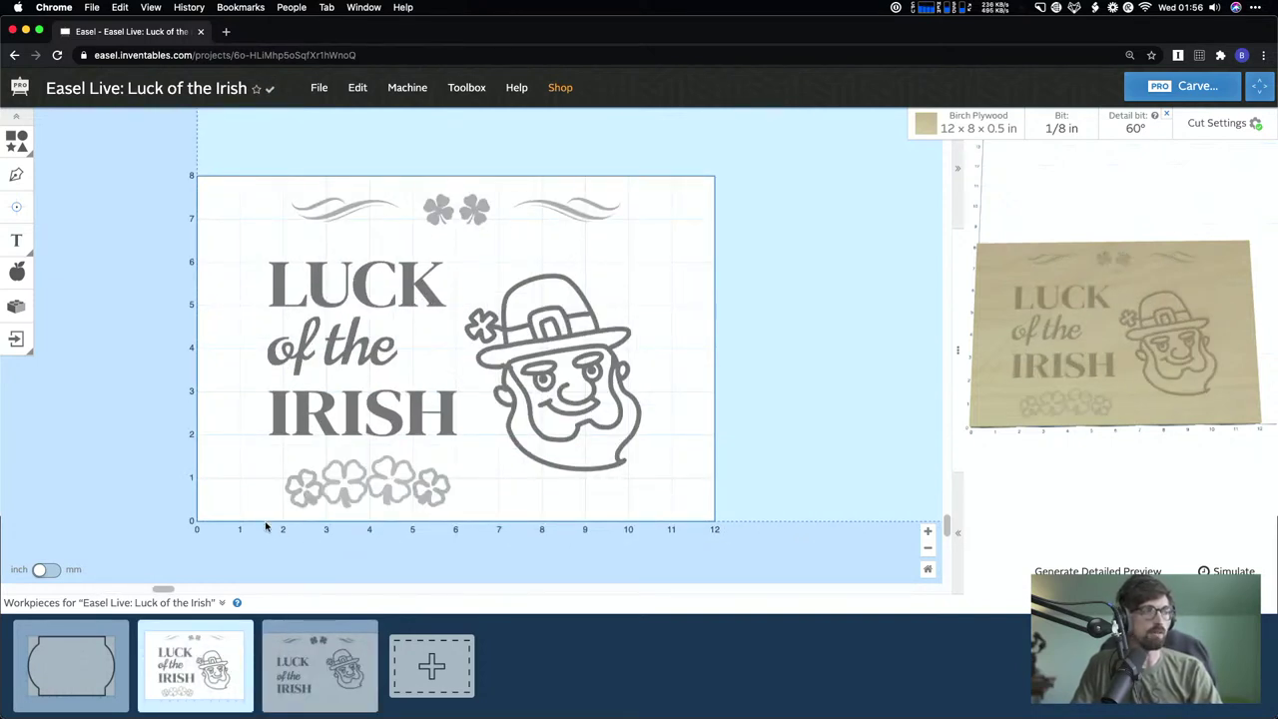
click(320, 670)
click(539, 204)
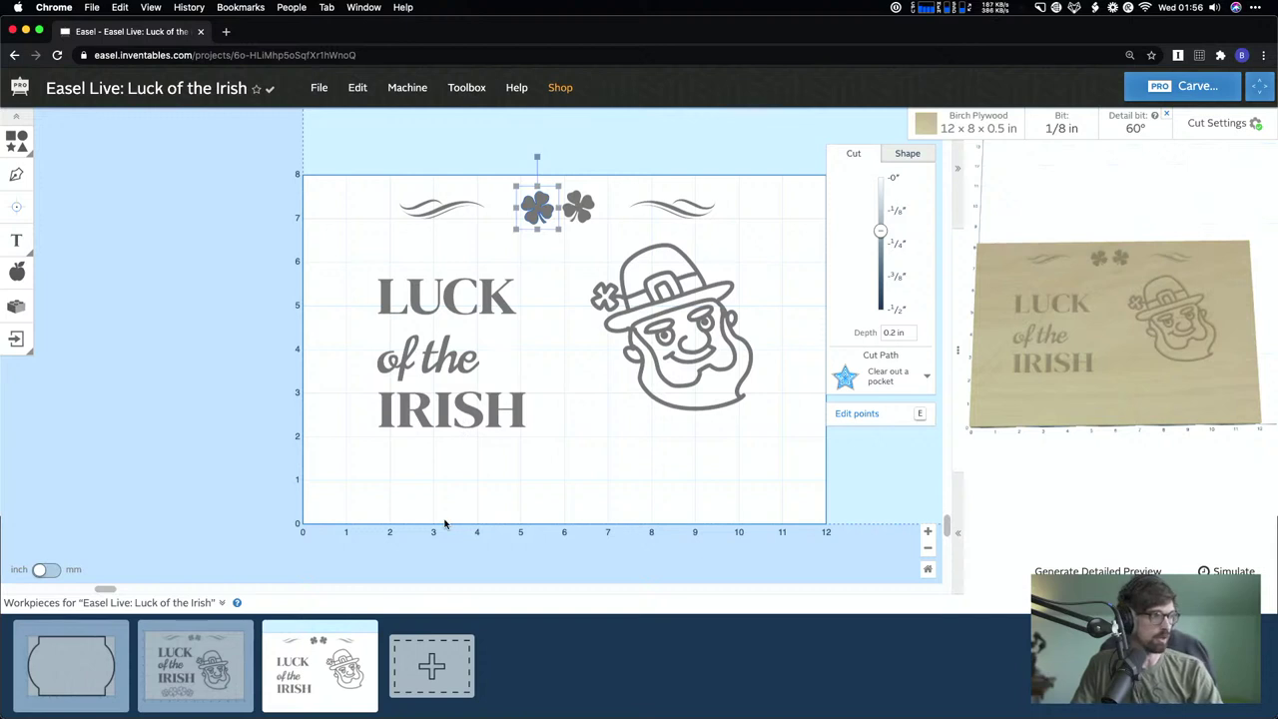
shift+click(579, 202)
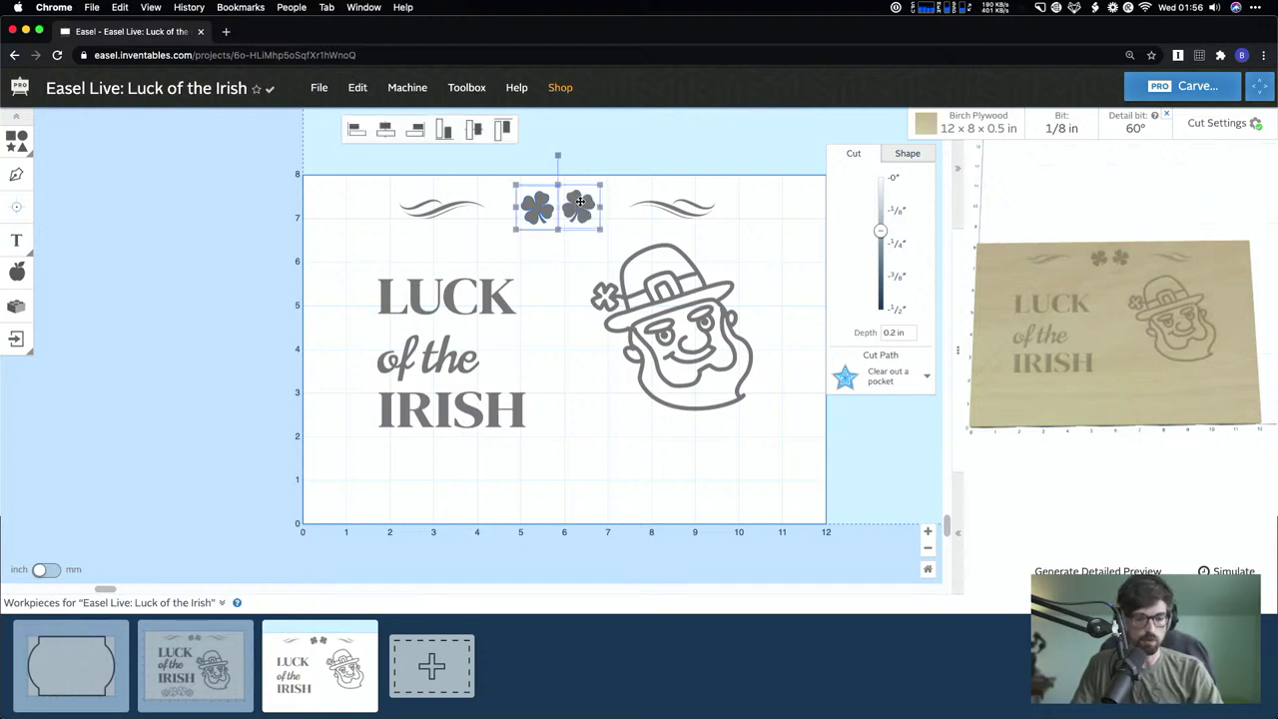
key(super+d)
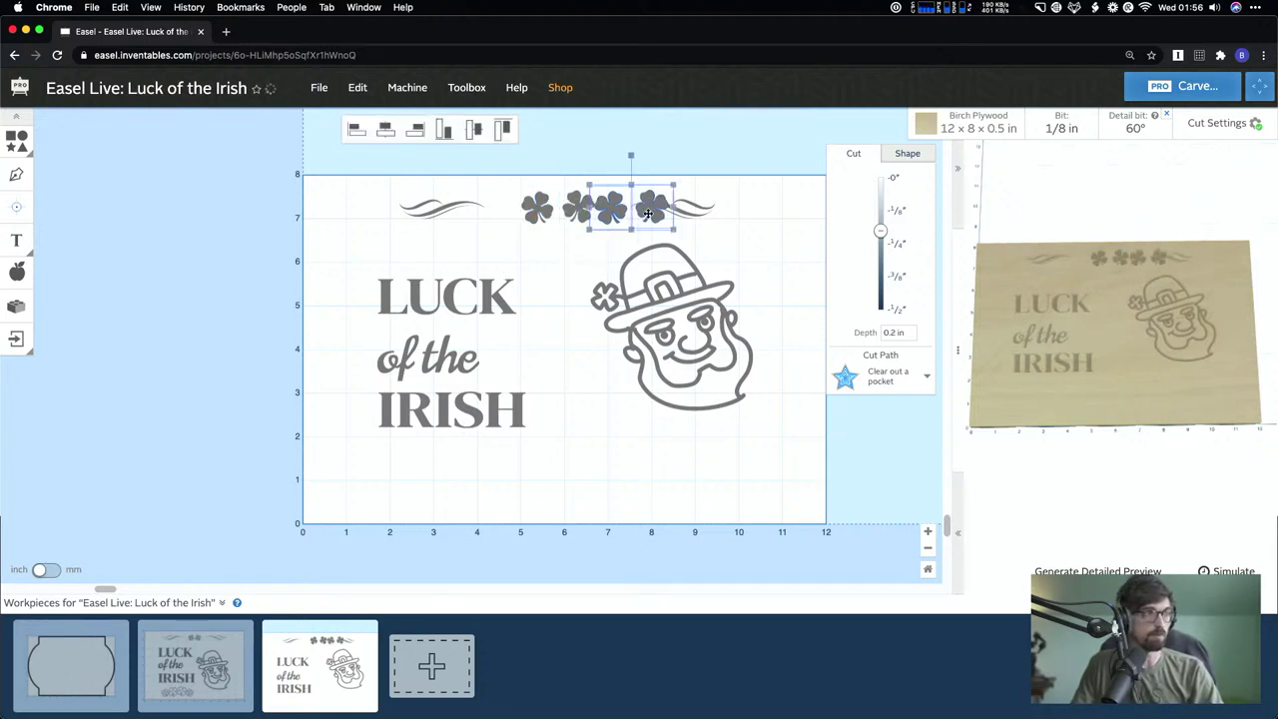
drag(649, 210, 458, 473)
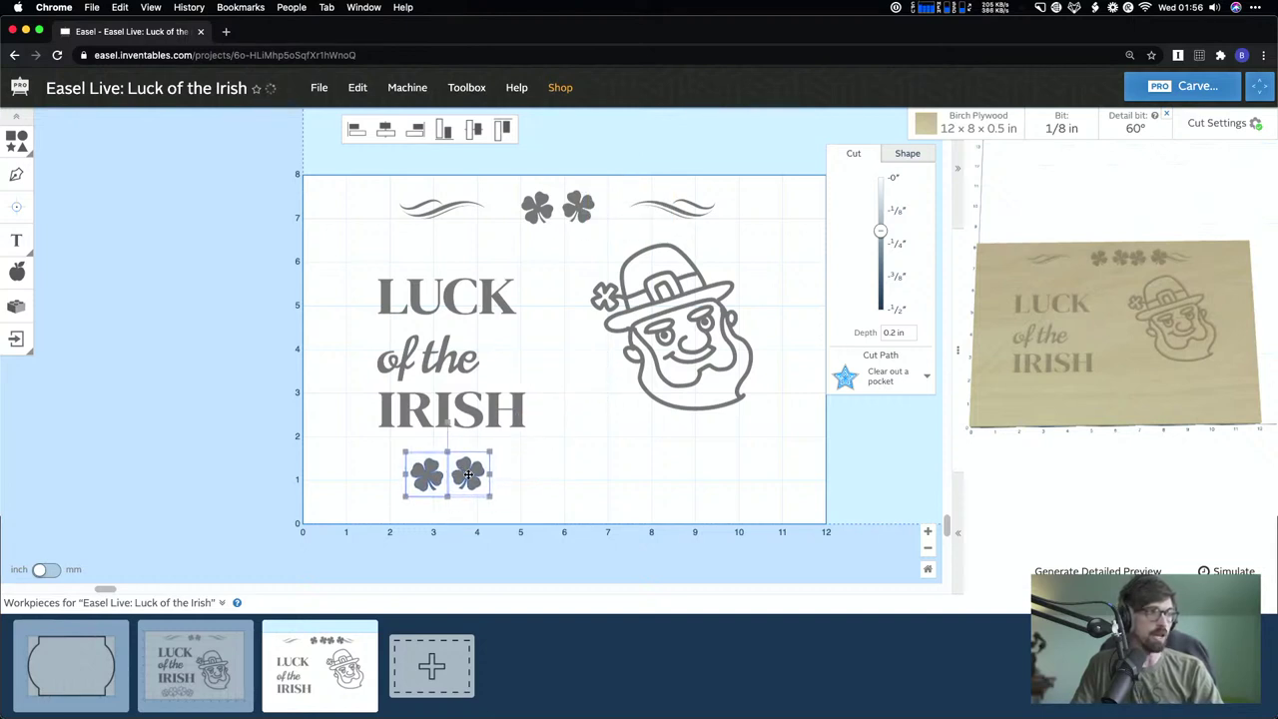
- Enlarge the leprechaun to about 5 in wide and position it to the right of the lettering
click(717, 399)
drag(763, 426, 818, 477)
click(731, 355)
click(730, 355)
drag(746, 367, 723, 364)
drag(325, 265, 513, 417)
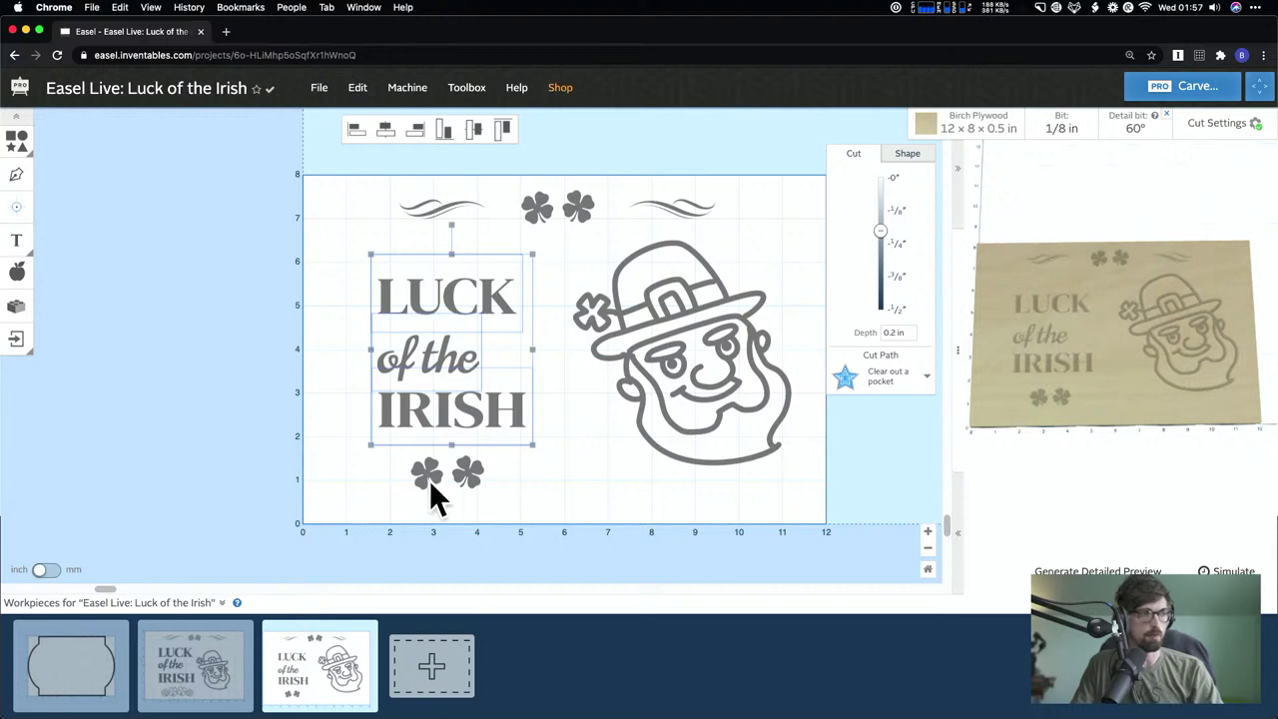
drag(297, 262, 551, 531)
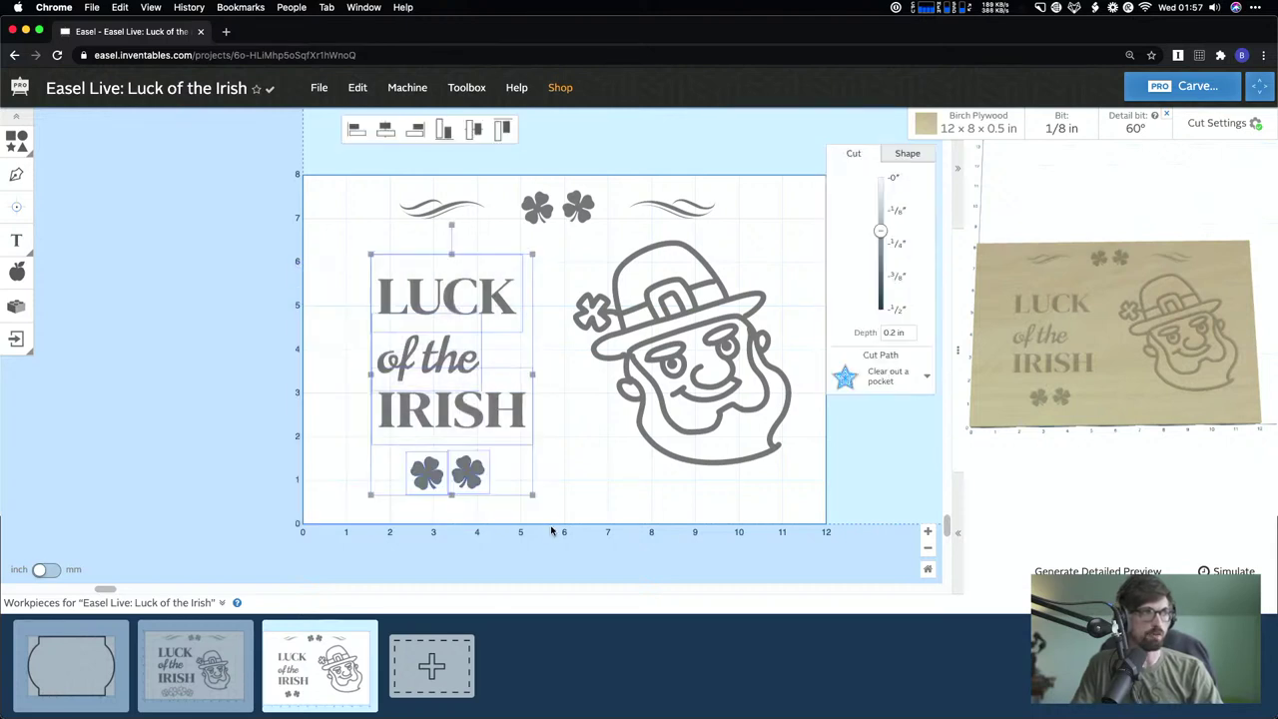
click(624, 514)
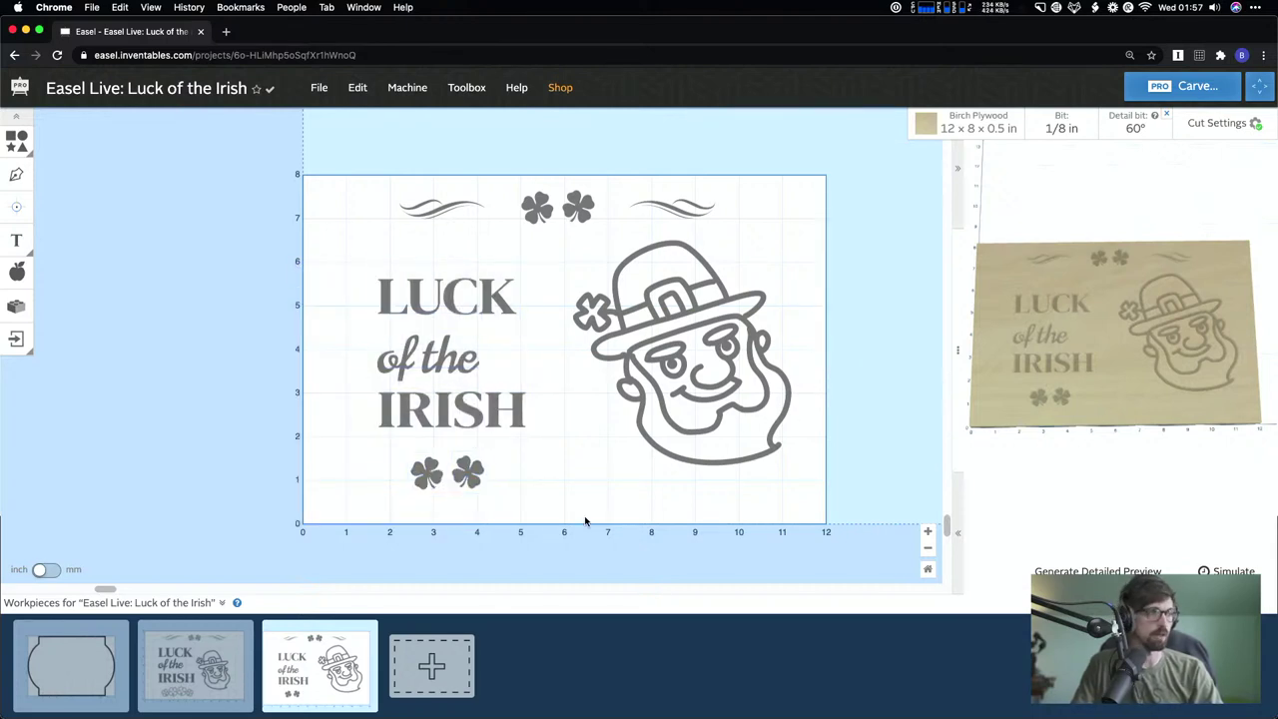
- Set the two clovers beneath IRISH to cut on the shape path at a depth of about 0.0489 in
click(429, 474)
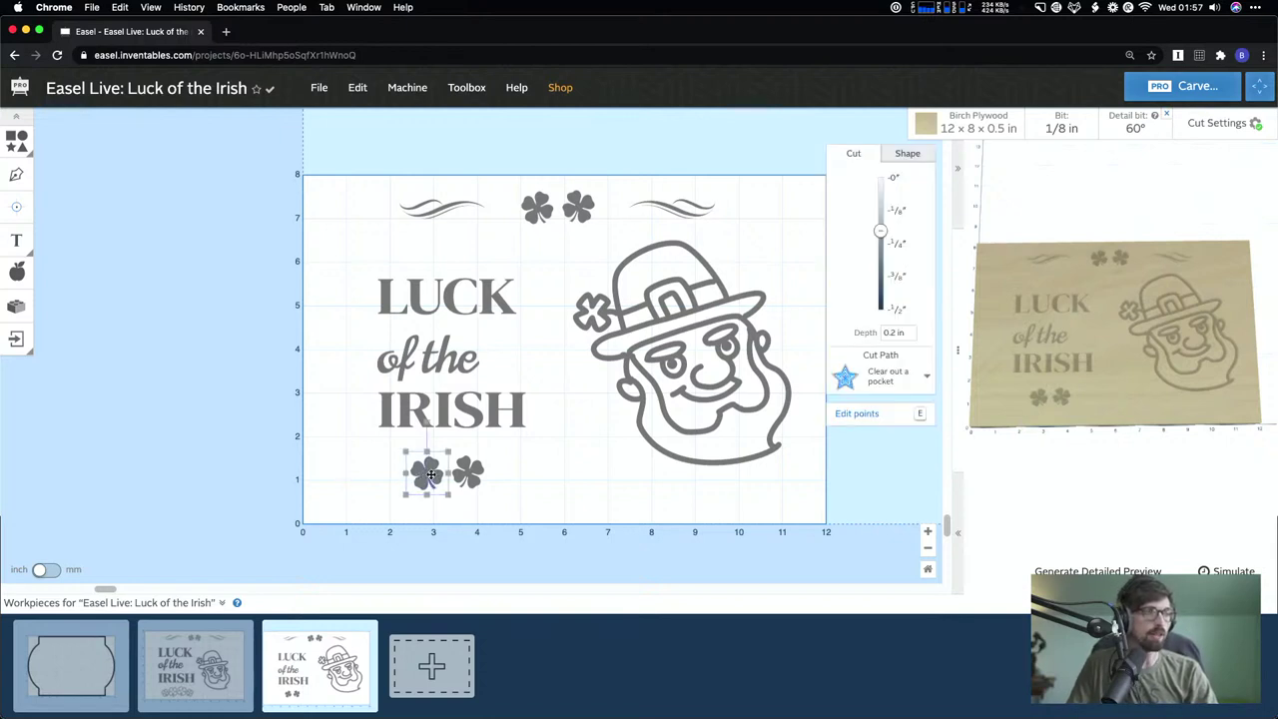
click(475, 479)
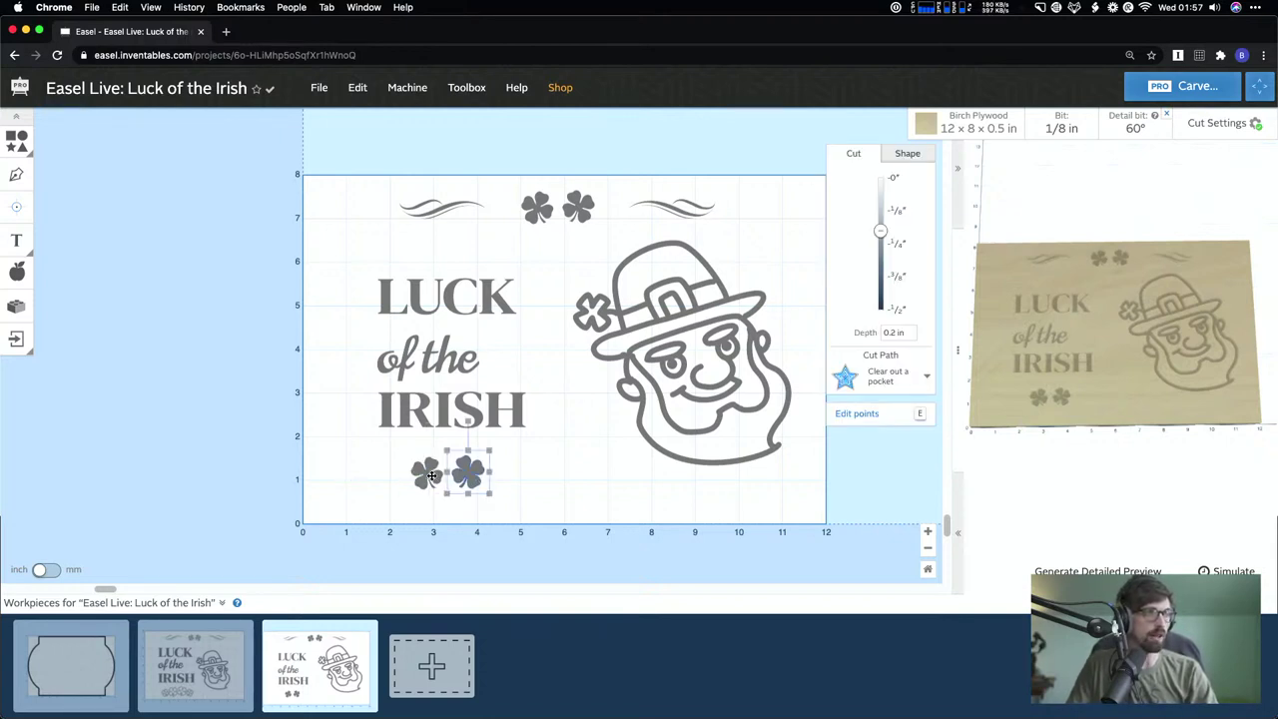
shift+click(431, 475)
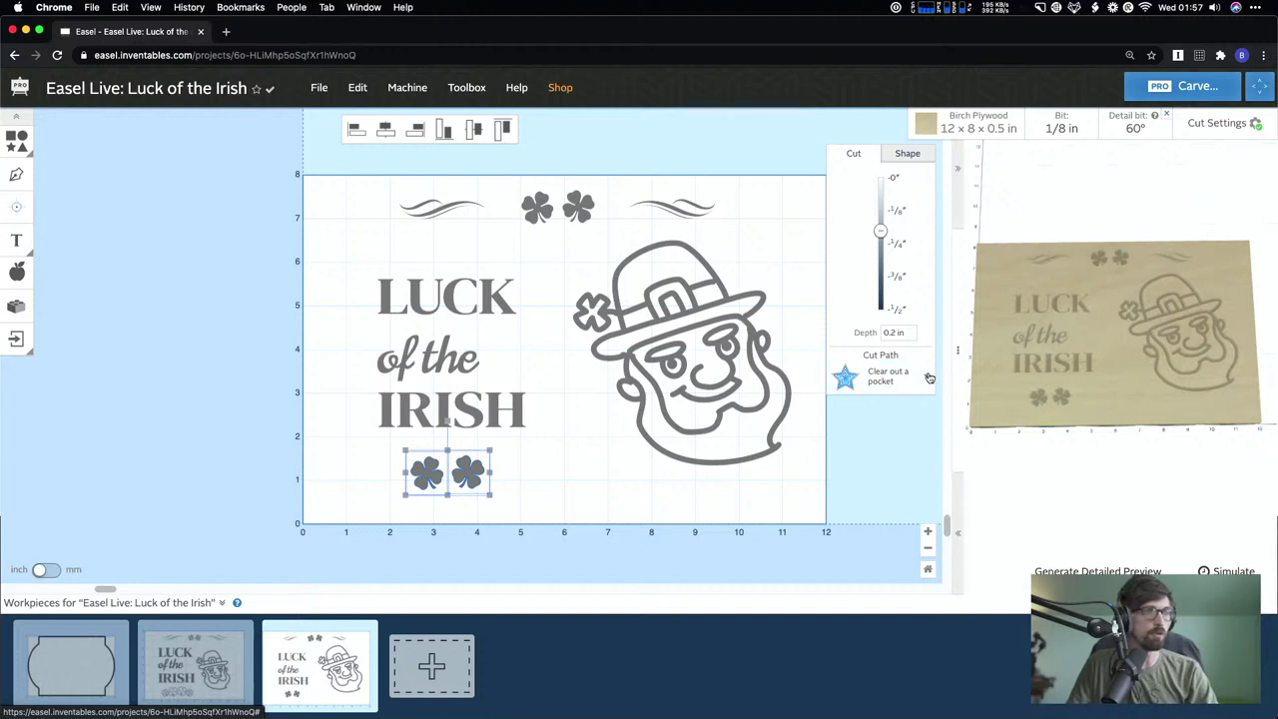
click(899, 154)
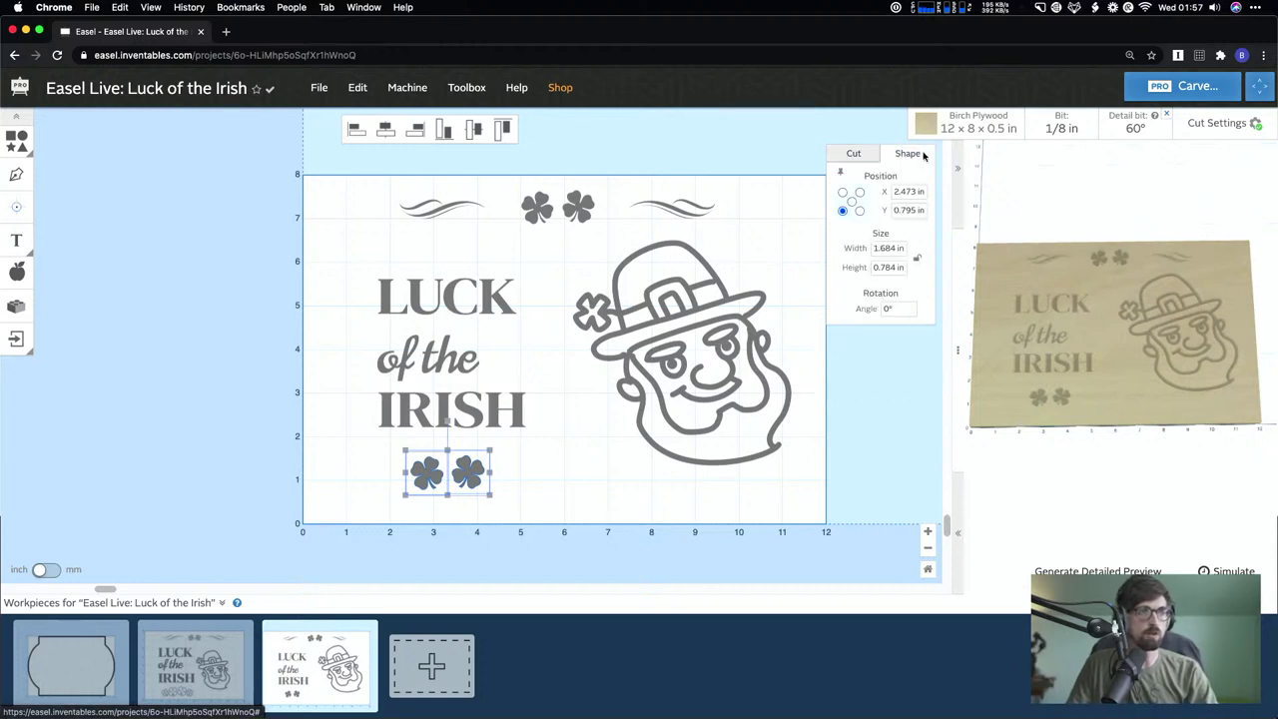
click(853, 153)
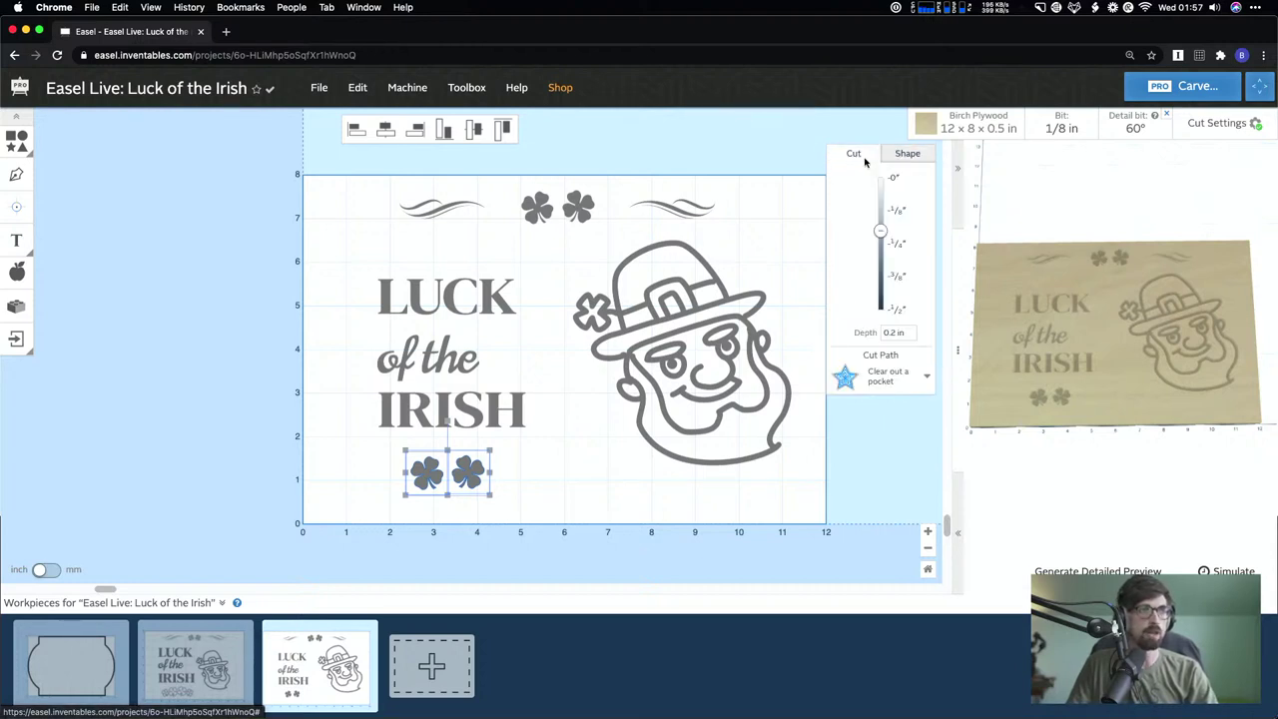
click(923, 378)
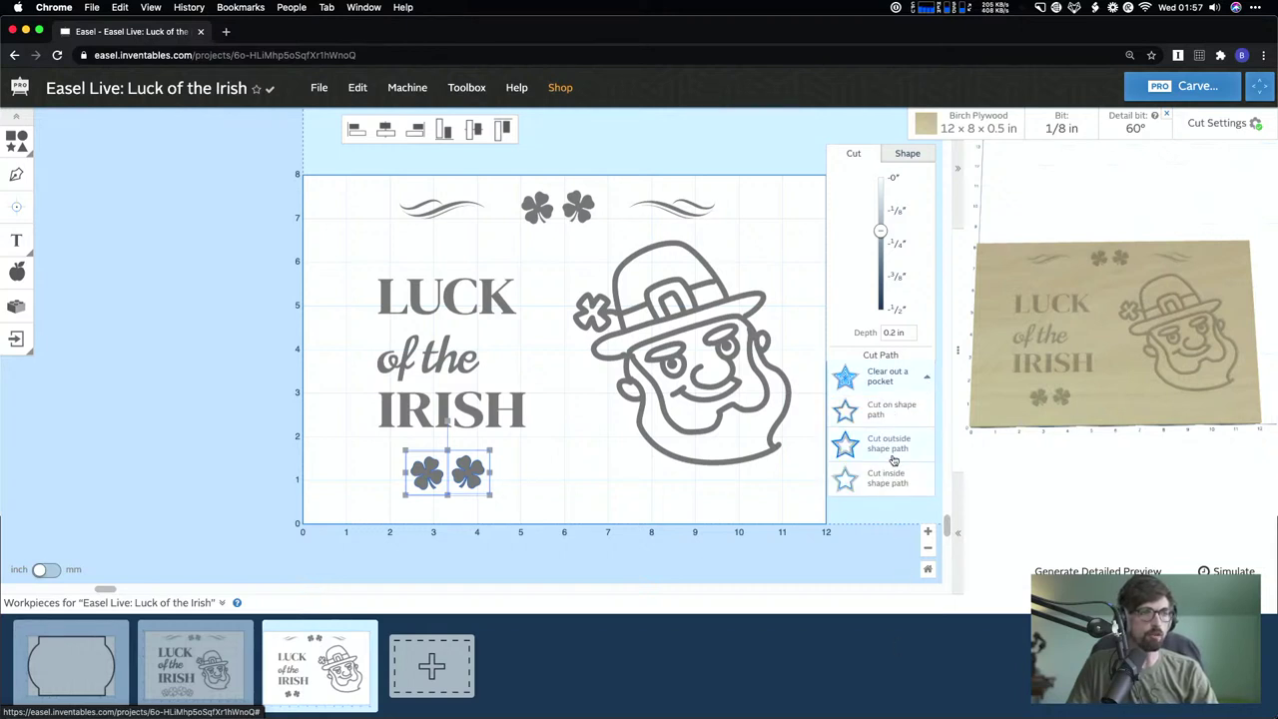
click(886, 419)
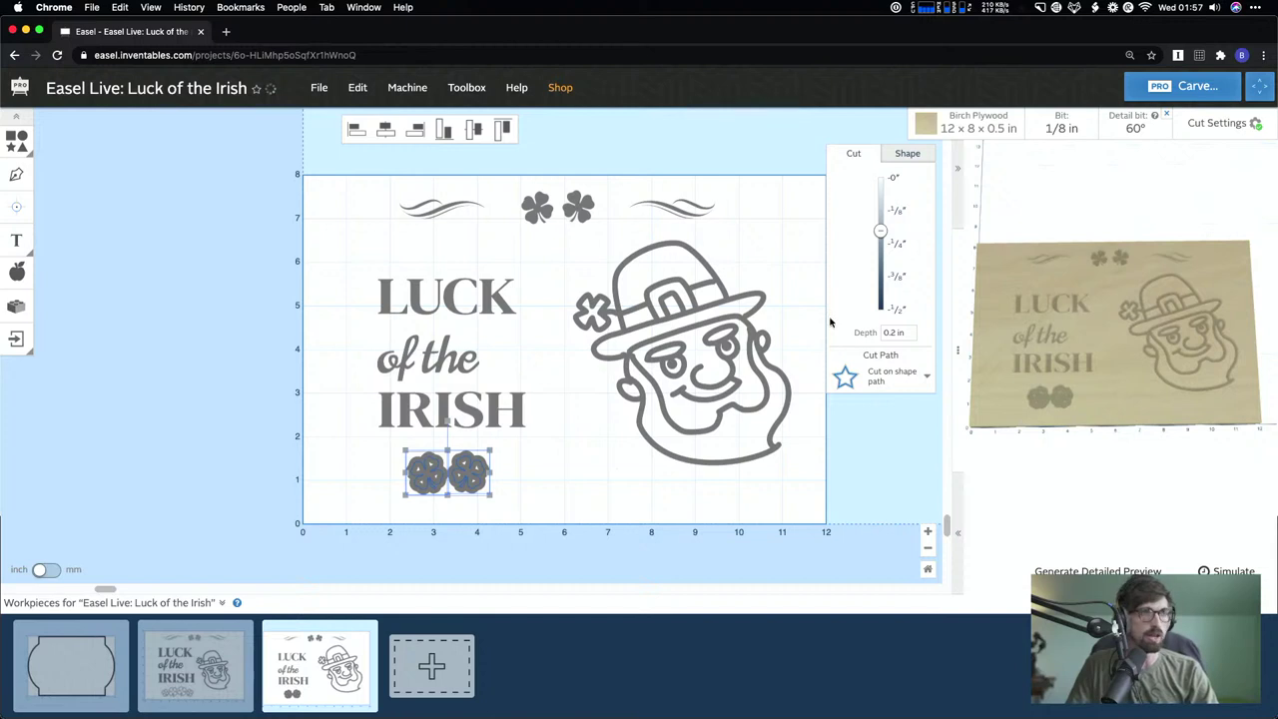
click(545, 468)
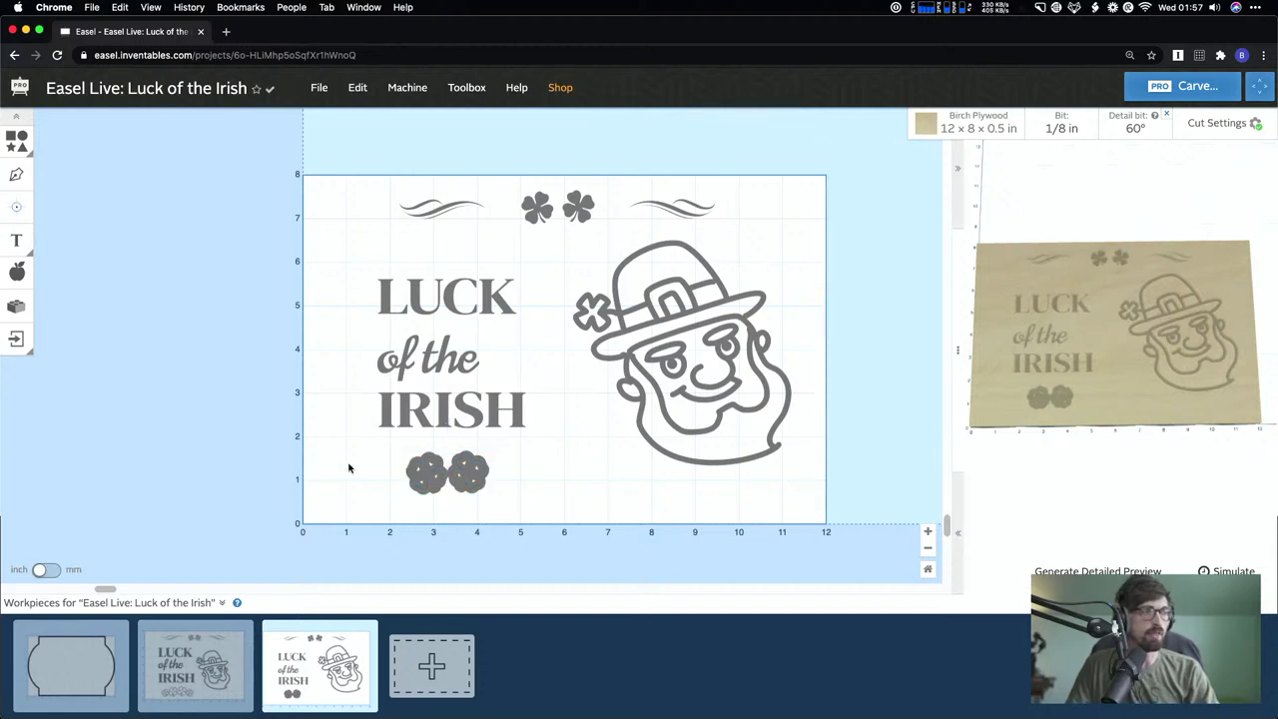
drag(356, 462, 507, 493)
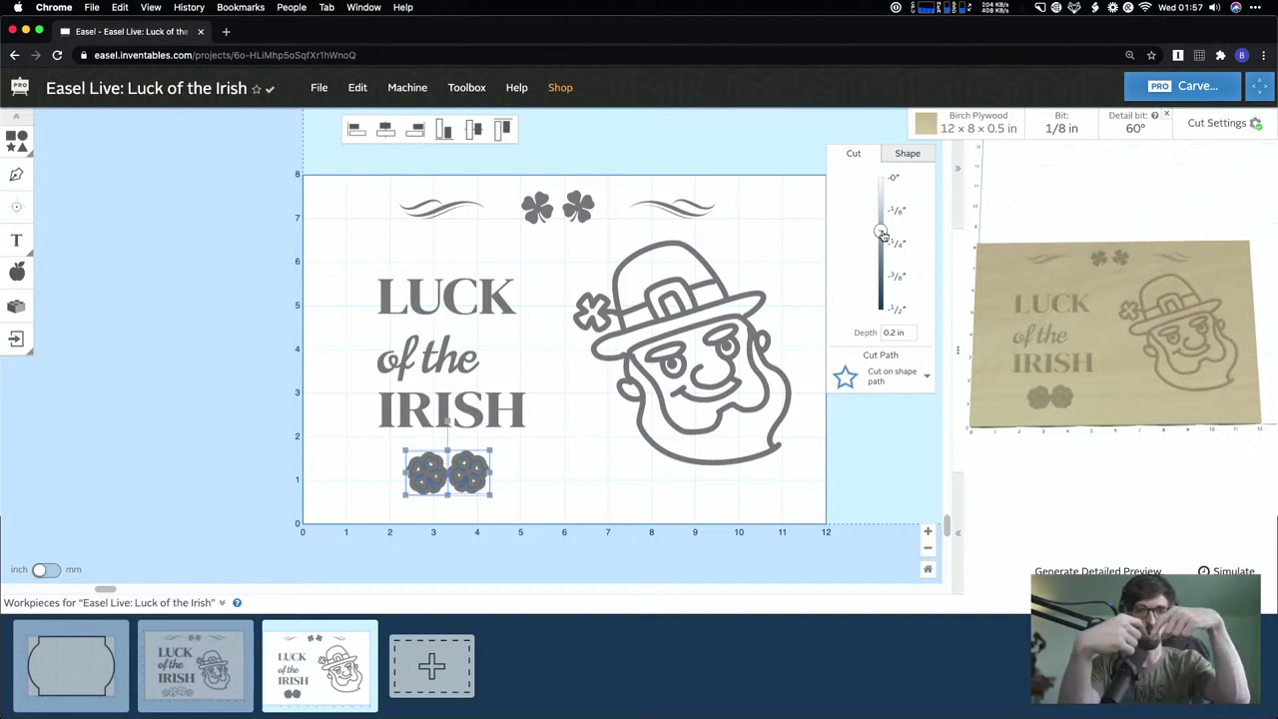
drag(881, 232, 880, 193)
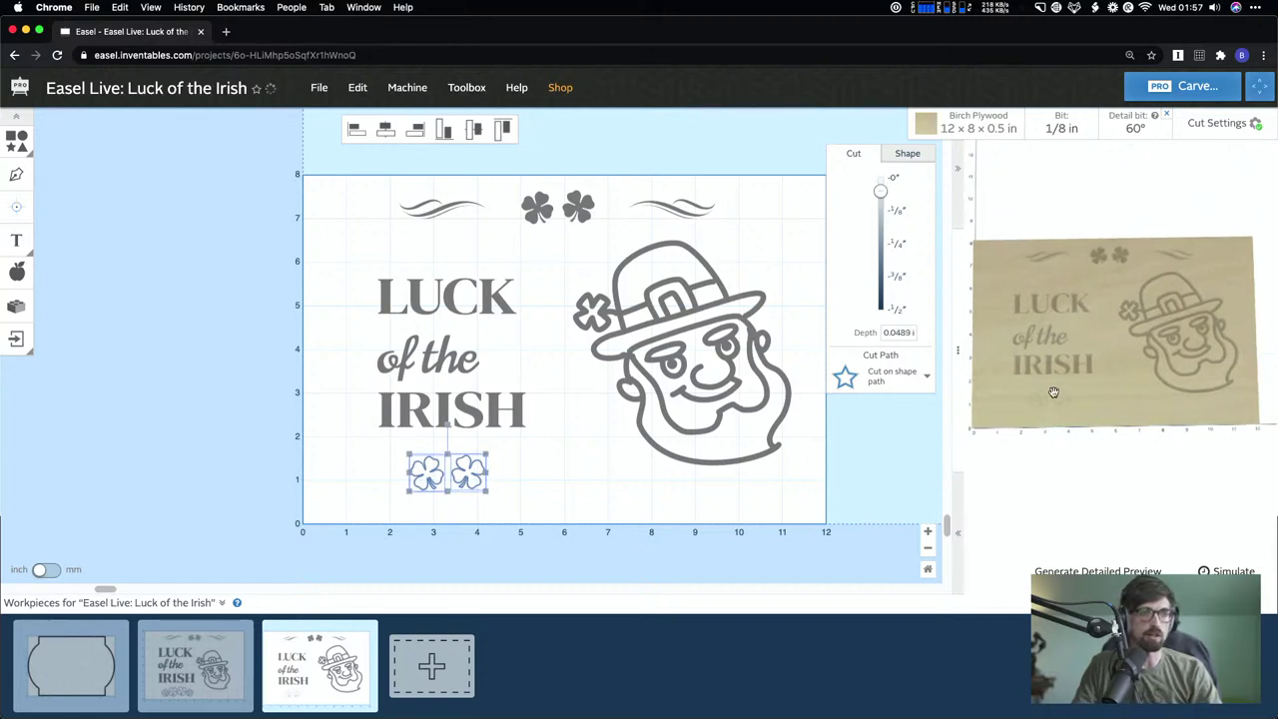
- Generate the detailed preview and examine how the outlined clovers and the lettering will carve
scroll(1043, 439, up, 3)
drag(1041, 433, 1093, 402)
click(1097, 571)
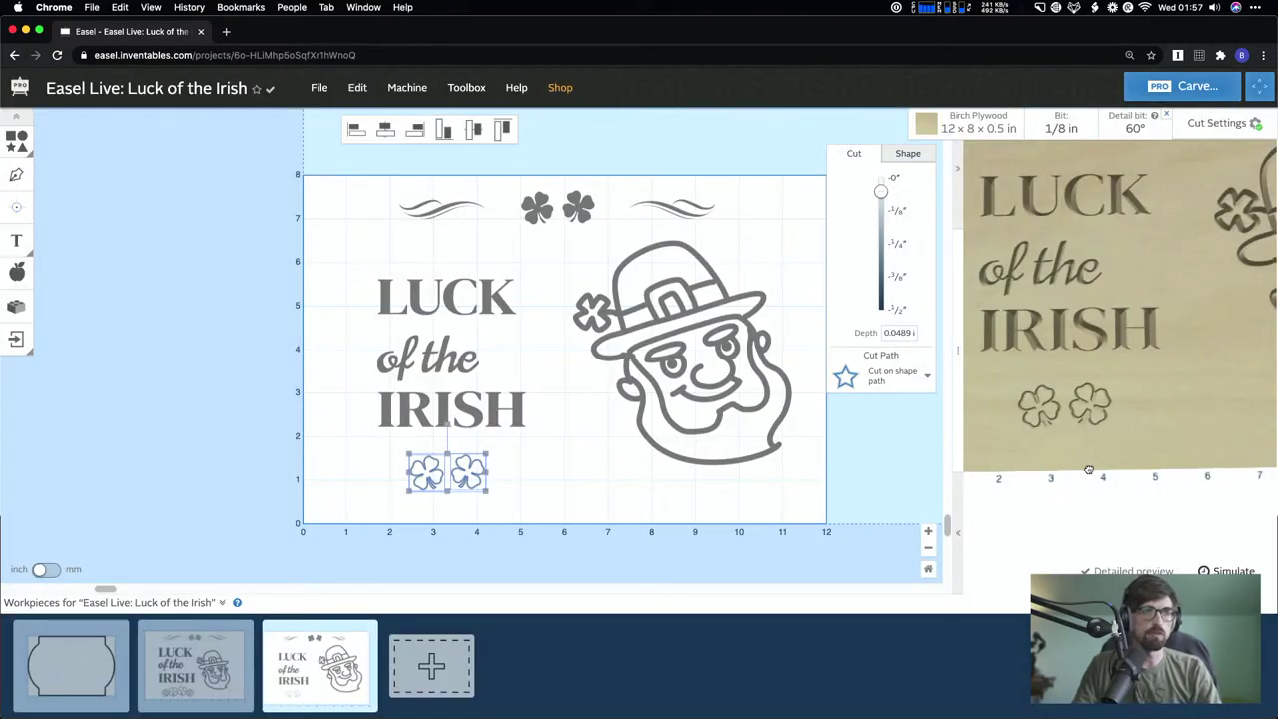
drag(1089, 469, 1058, 449)
click(631, 503)
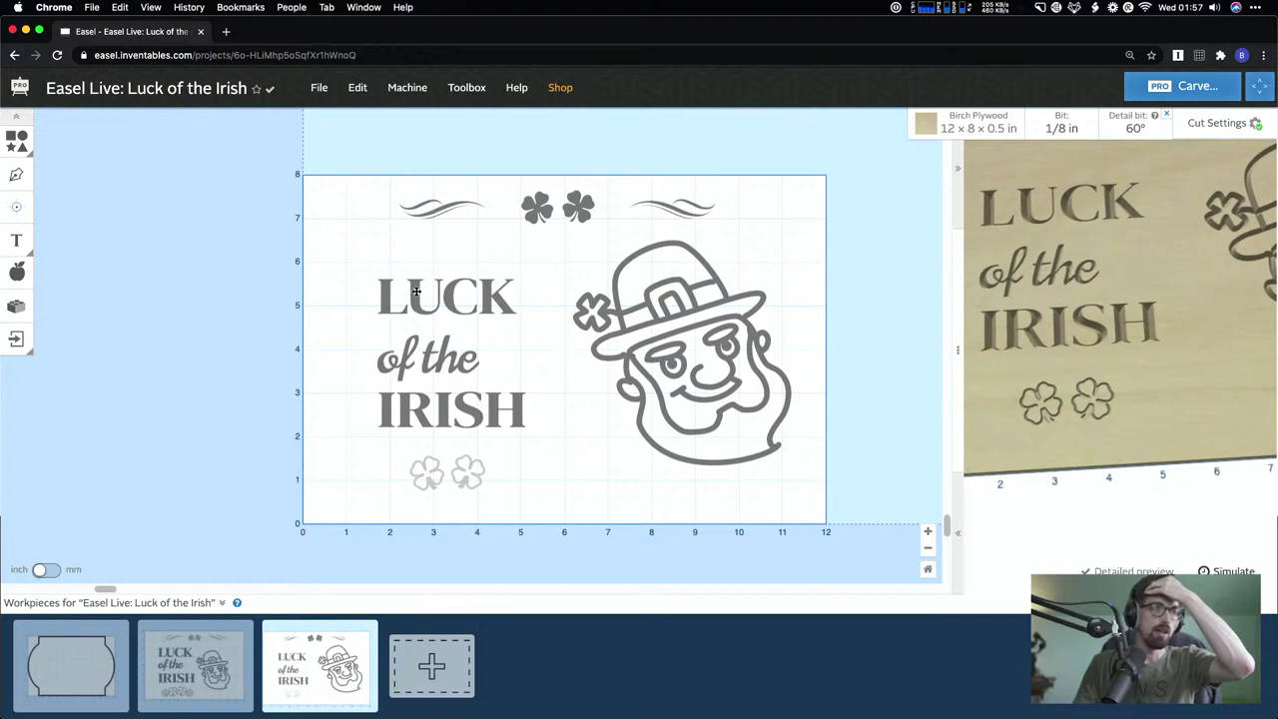
drag(351, 269, 533, 490)
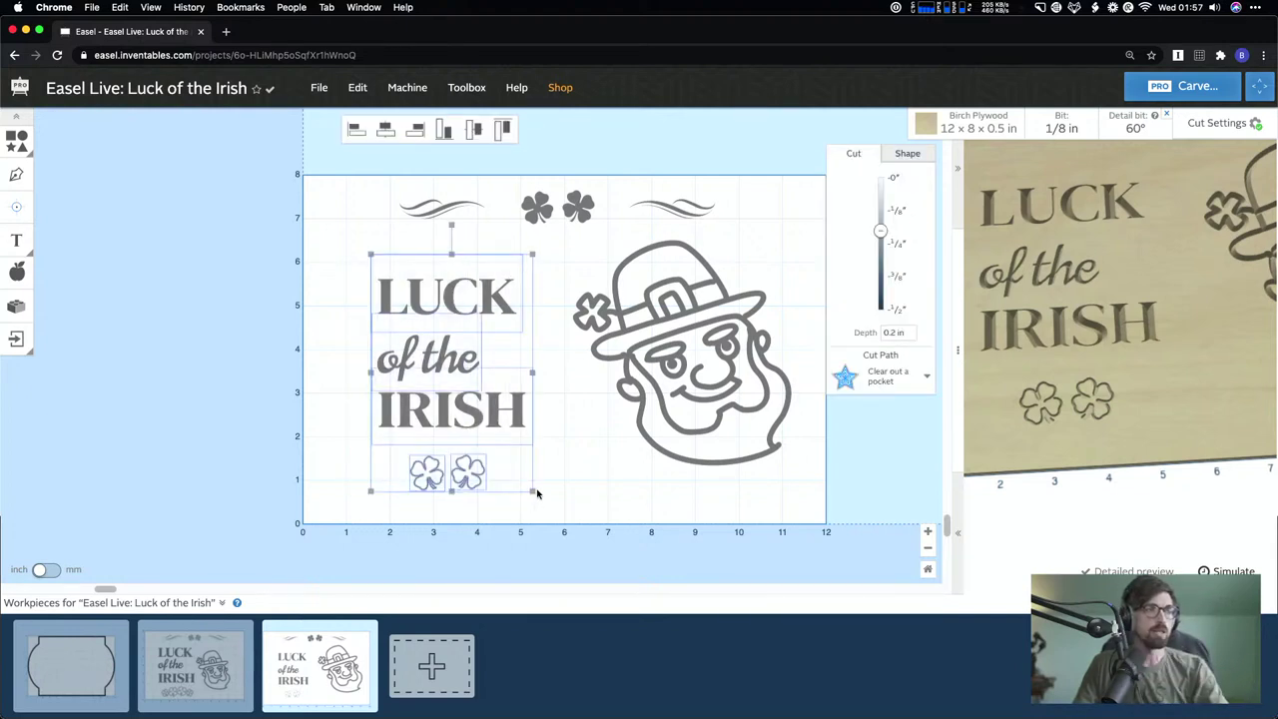
click(653, 484)
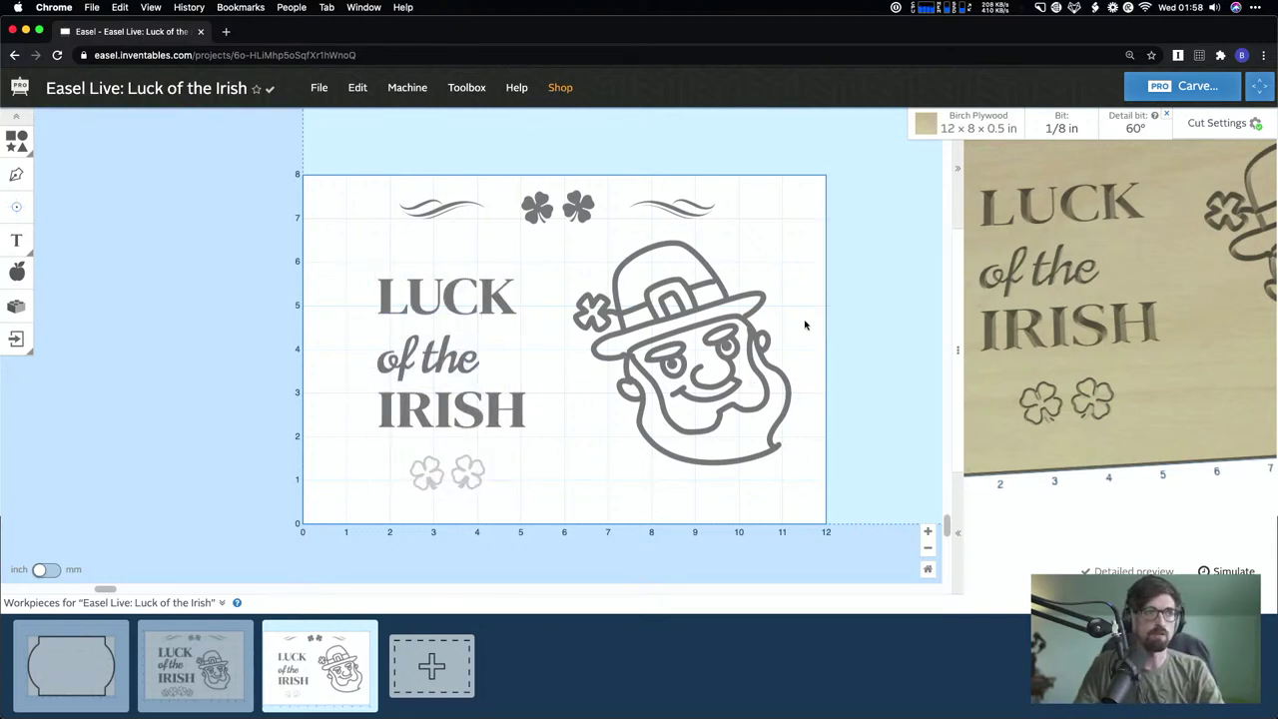
drag(1148, 340, 1059, 314)
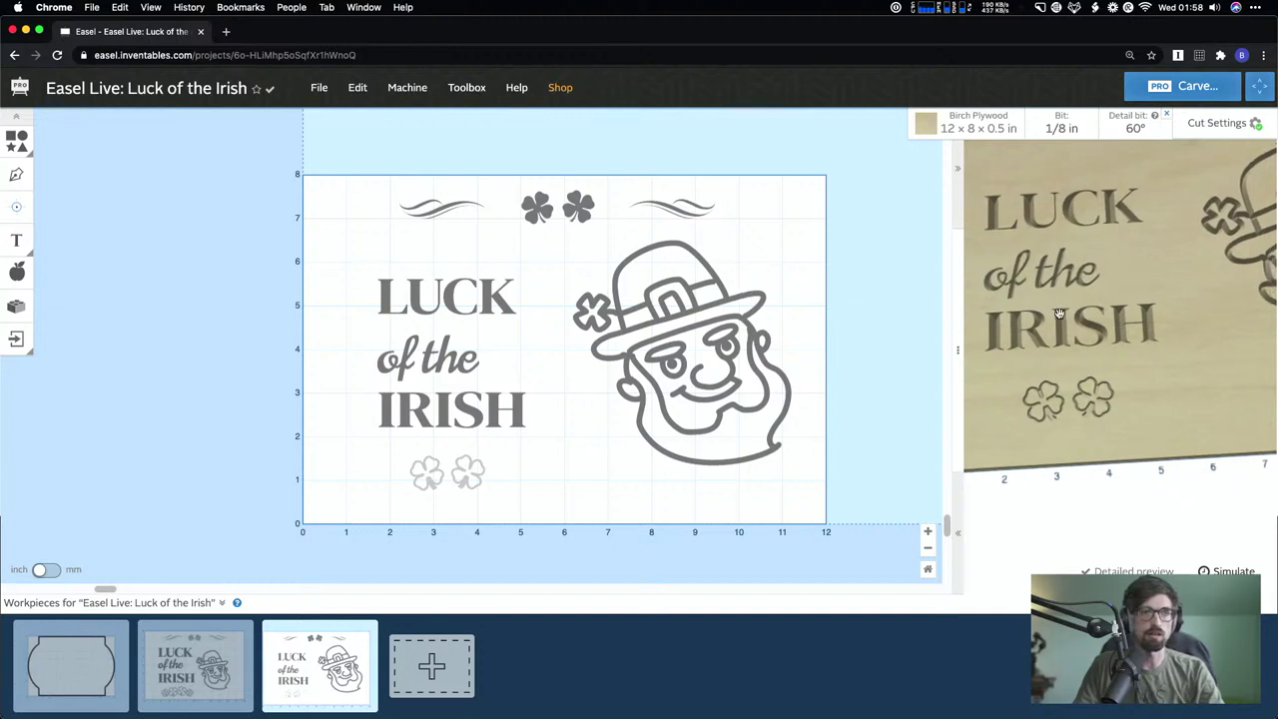
scroll(892, 322, down, 2)
scroll(820, 360, right, 3)
scroll(1091, 327, down, 3)
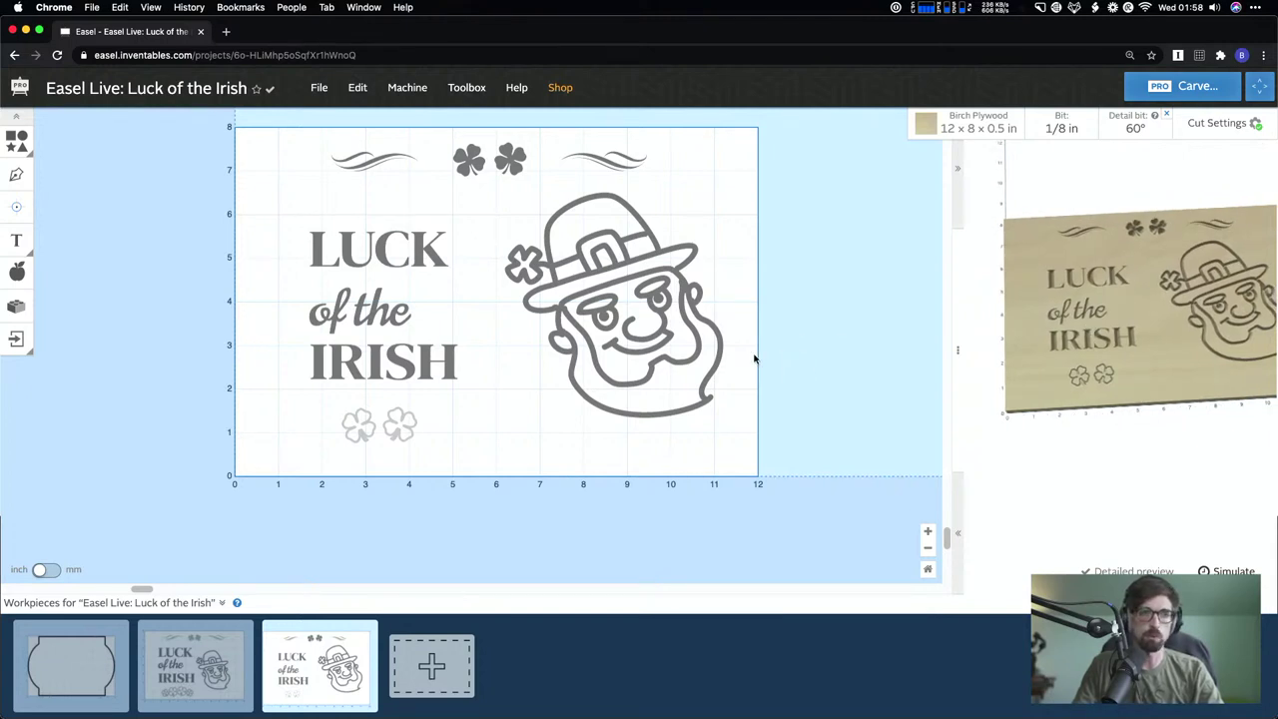
- Enlarge the two outlined clovers beneath IRISH and set them side by side
drag(272, 261, 274, 227)
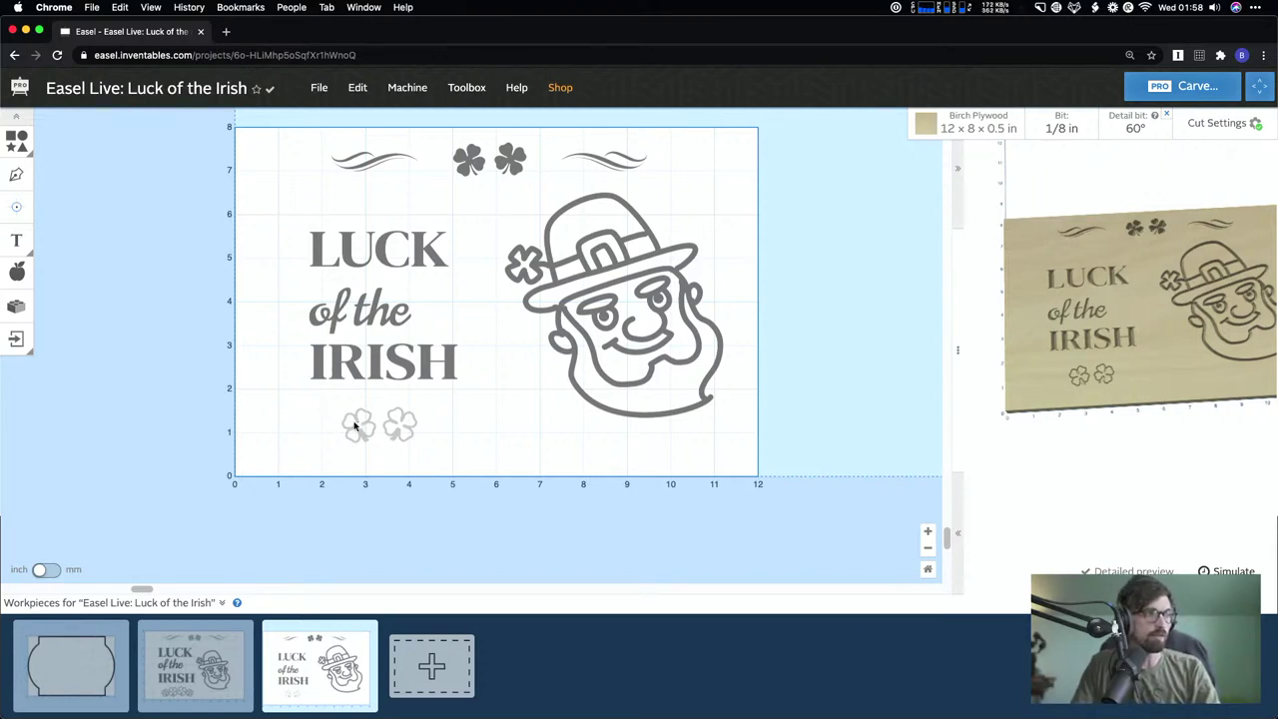
drag(335, 420, 389, 416)
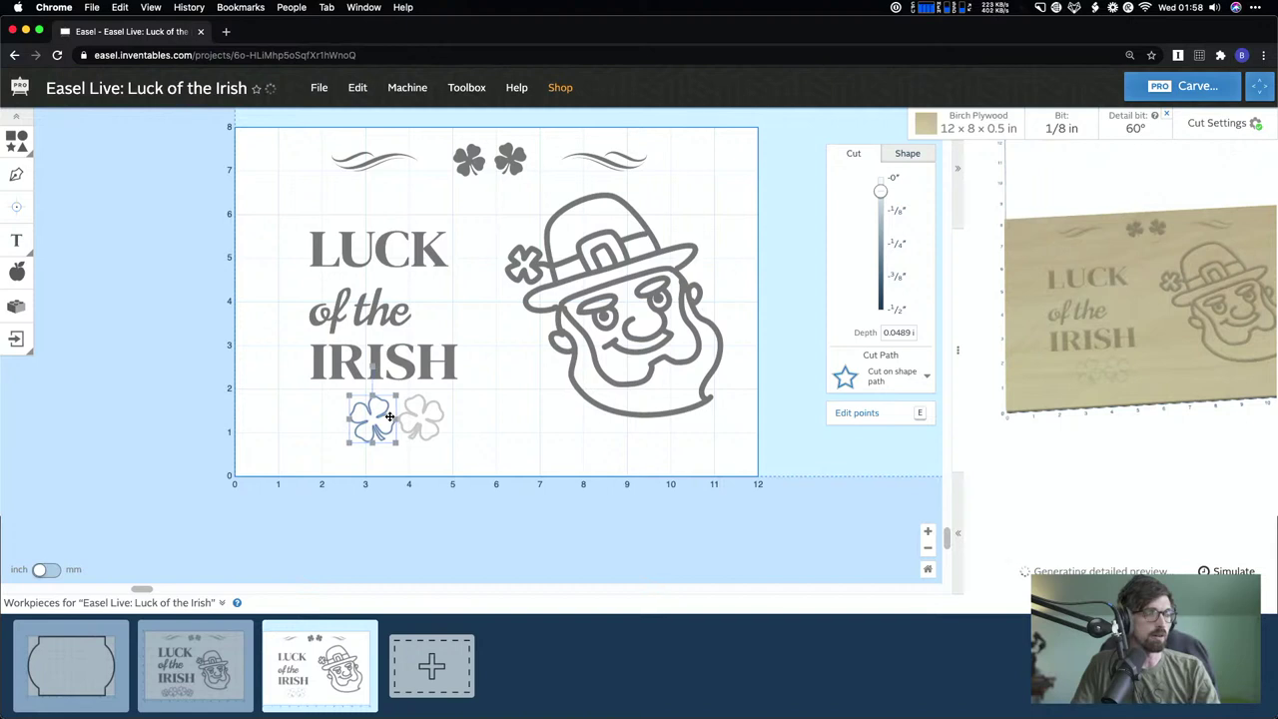
click(415, 453)
- Add a smaller copy of the outlined clover at the left end of the row beneath IRISH
click(391, 424)
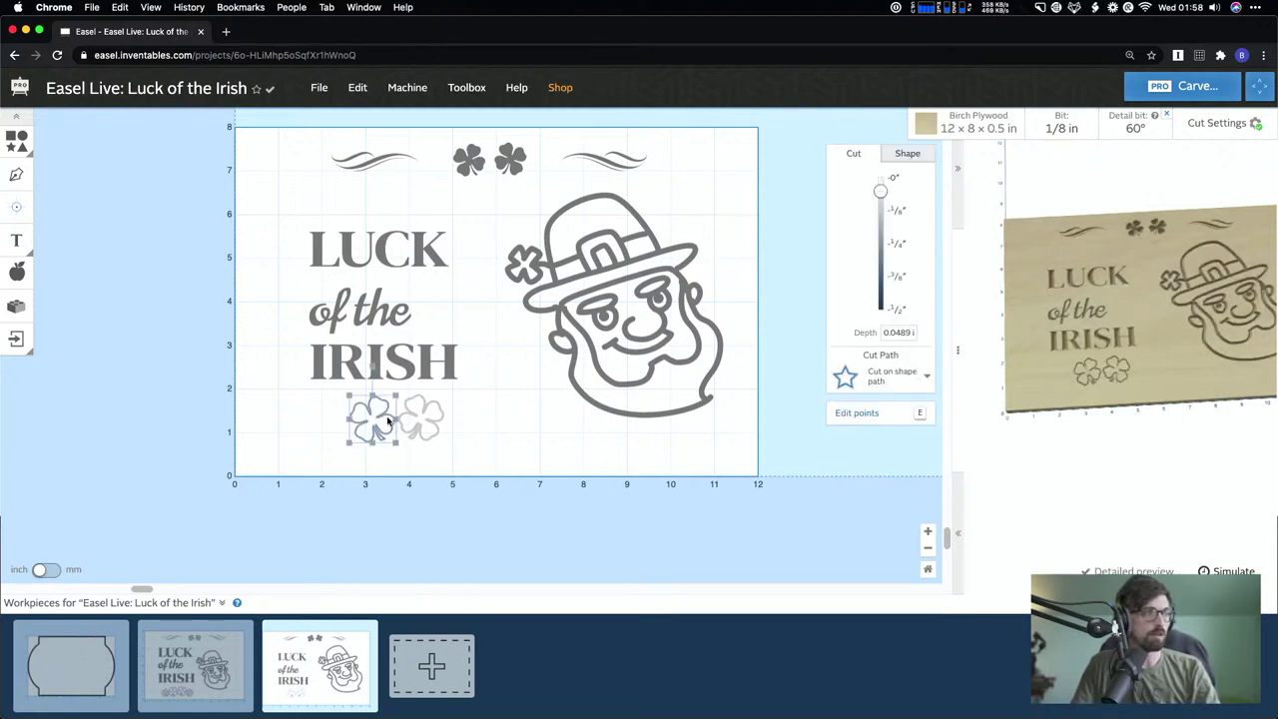
mouse_move(388, 421)
mouse_down()
mouse_move(350, 420)
mouse_move(388, 421)
mouse_up()
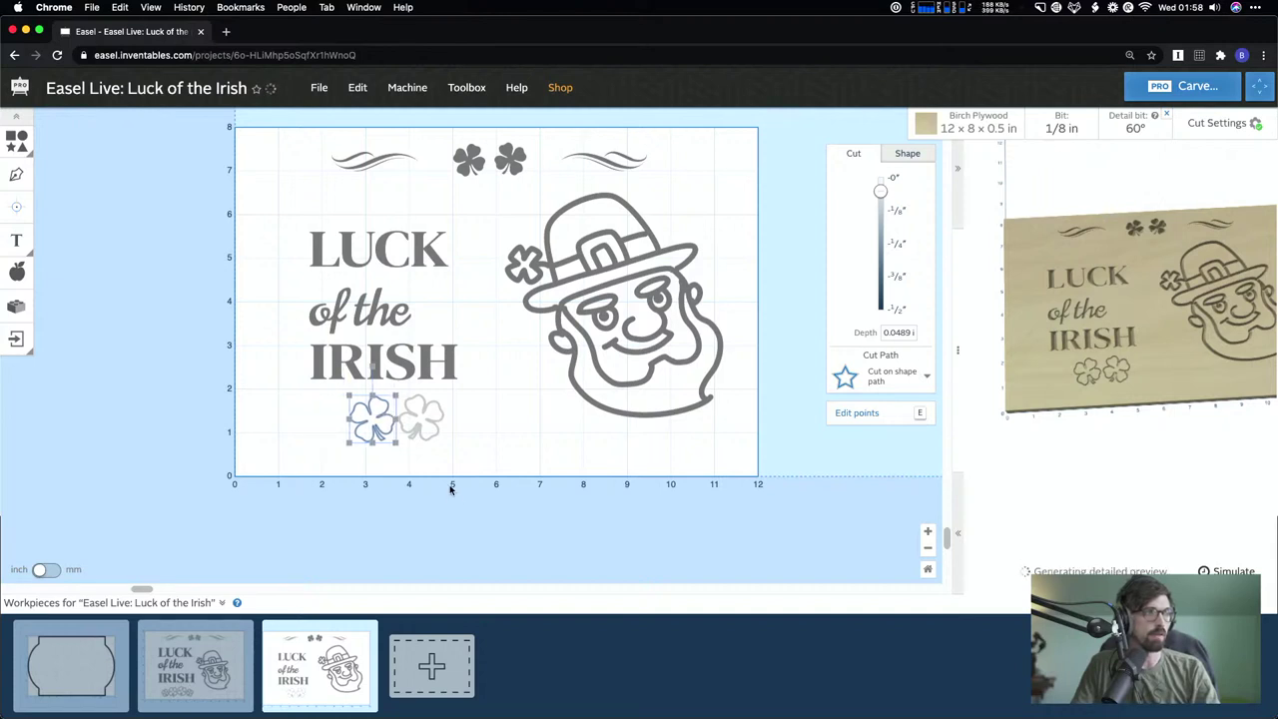
click(392, 454)
click(380, 434)
click(451, 488)
key(ctrl+z)
drag(439, 395, 422, 419)
click(340, 421)
key(Left)
key(Left)
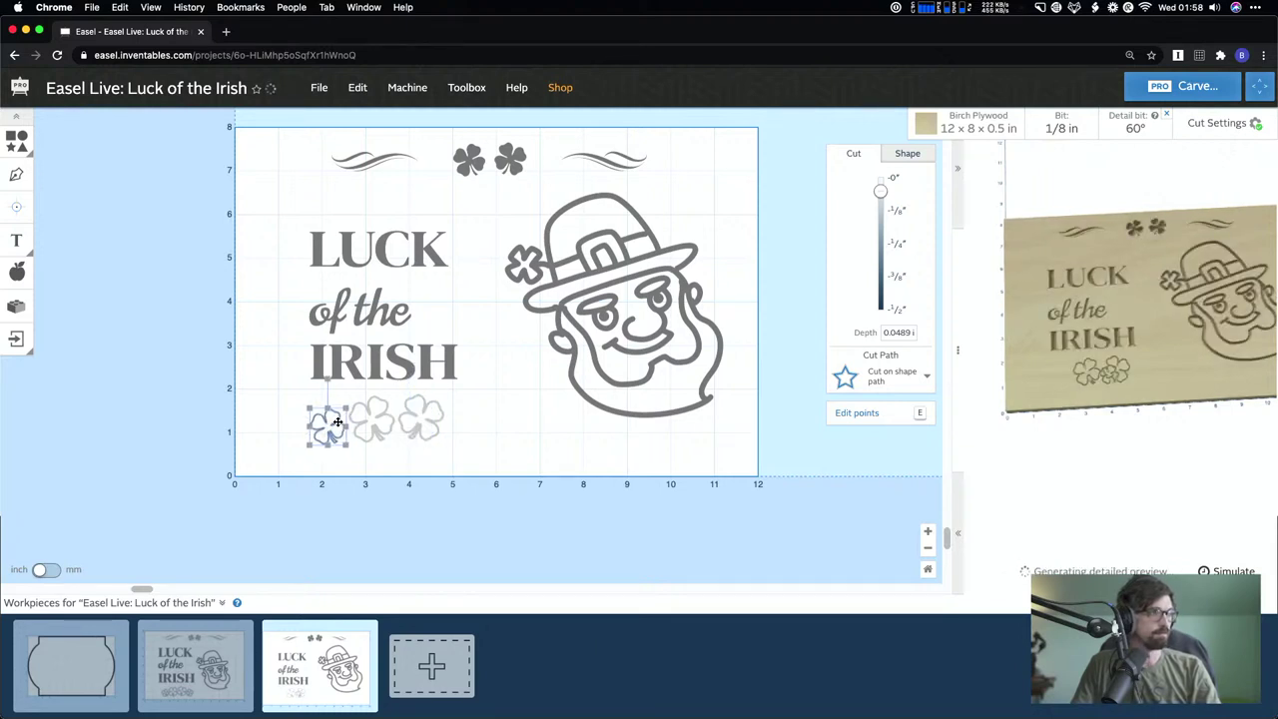
- Duplicate the small outlined clover, place the copy at the right end of the row and flip it horizontally
click(358, 466)
click(336, 422)
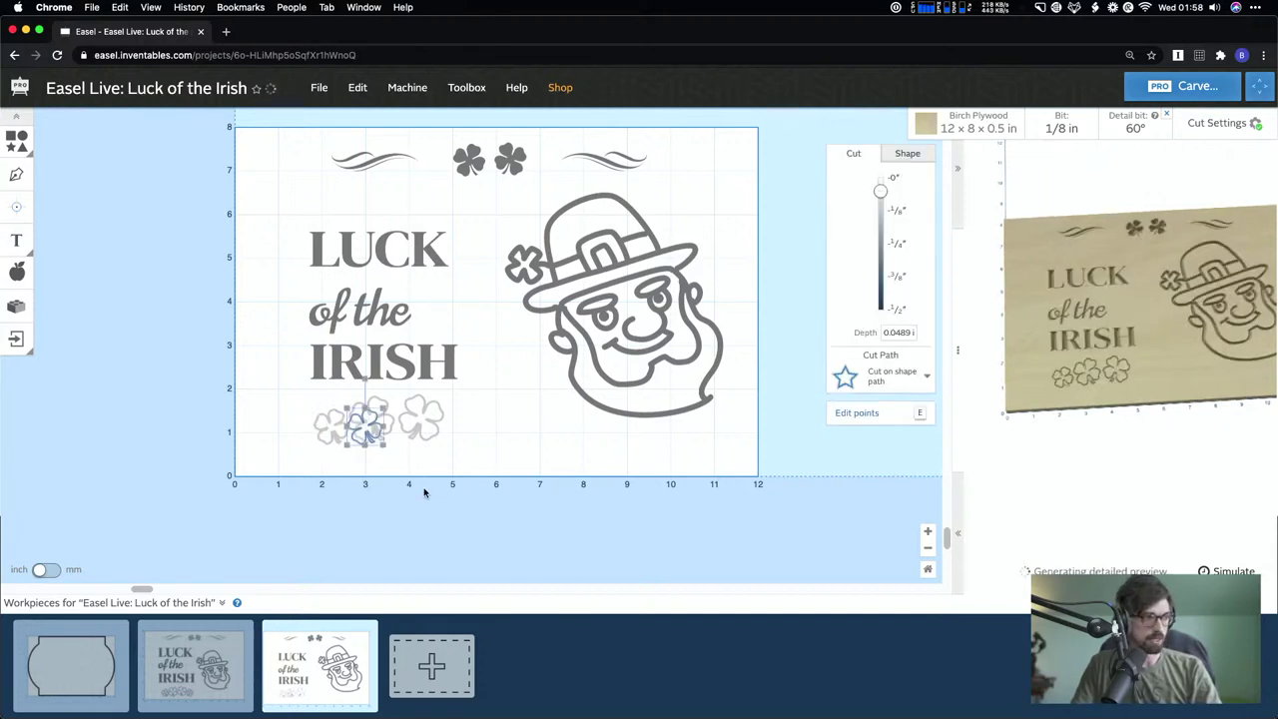
click(390, 442)
click(380, 470)
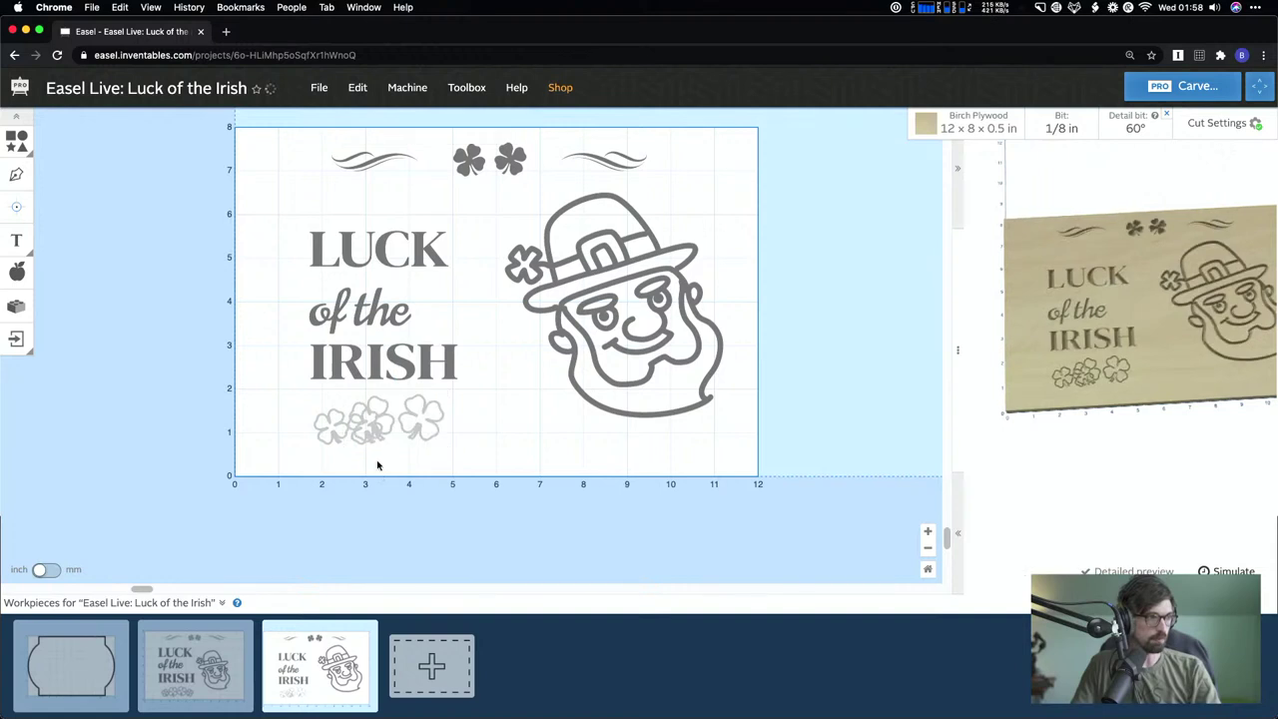
drag(366, 436, 477, 436)
right_click(477, 436)
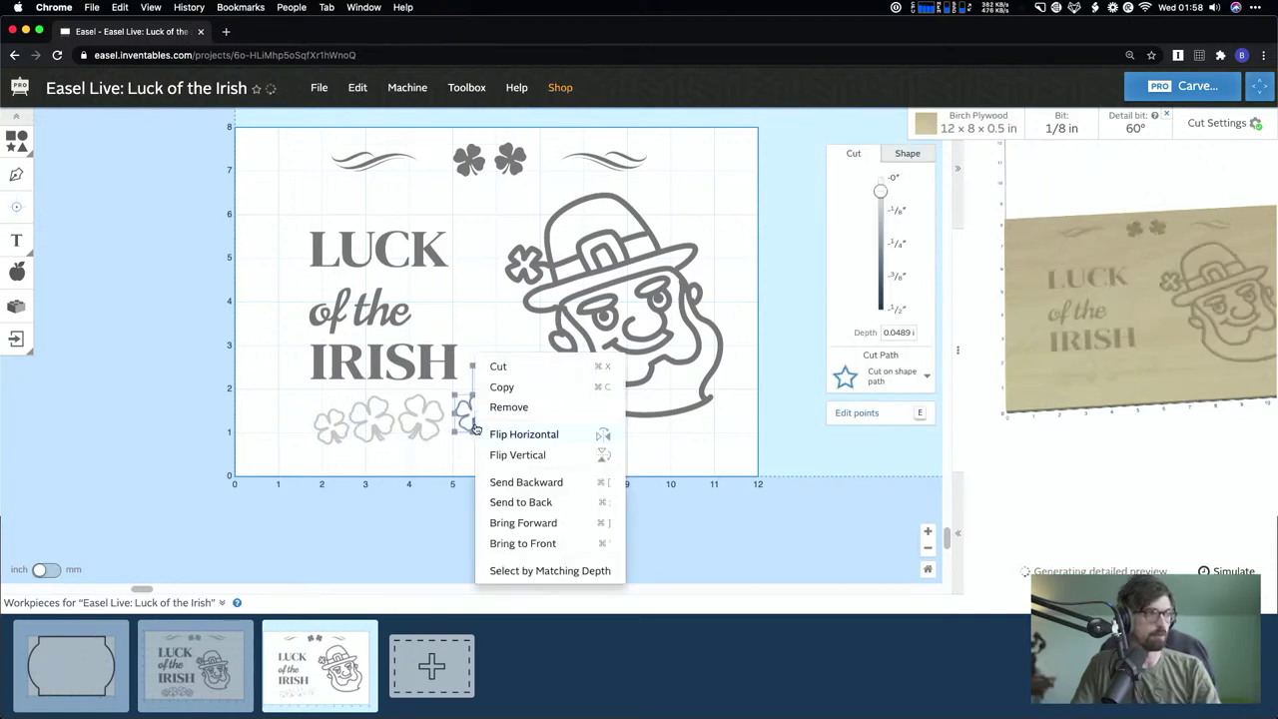
click(525, 436)
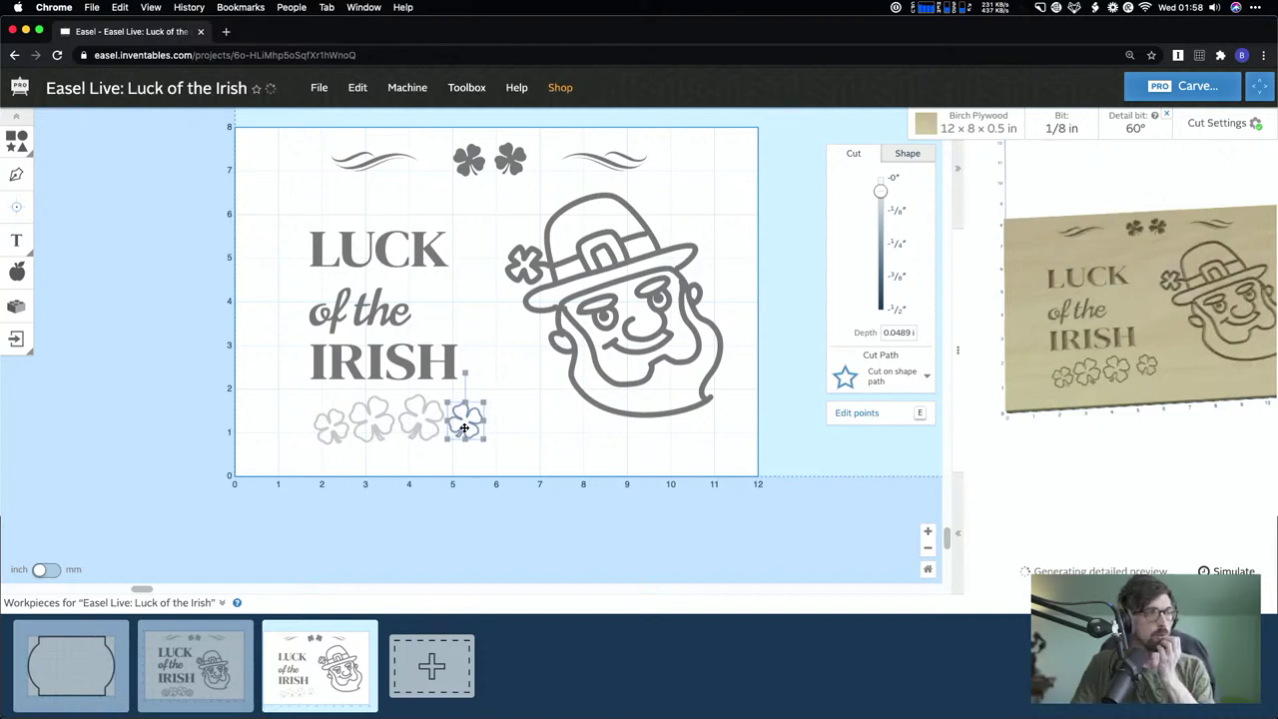
- Select all four outlined clovers and move the row slightly left and down so it sits centred beneath IRISH
click(473, 465)
drag(276, 428, 571, 429)
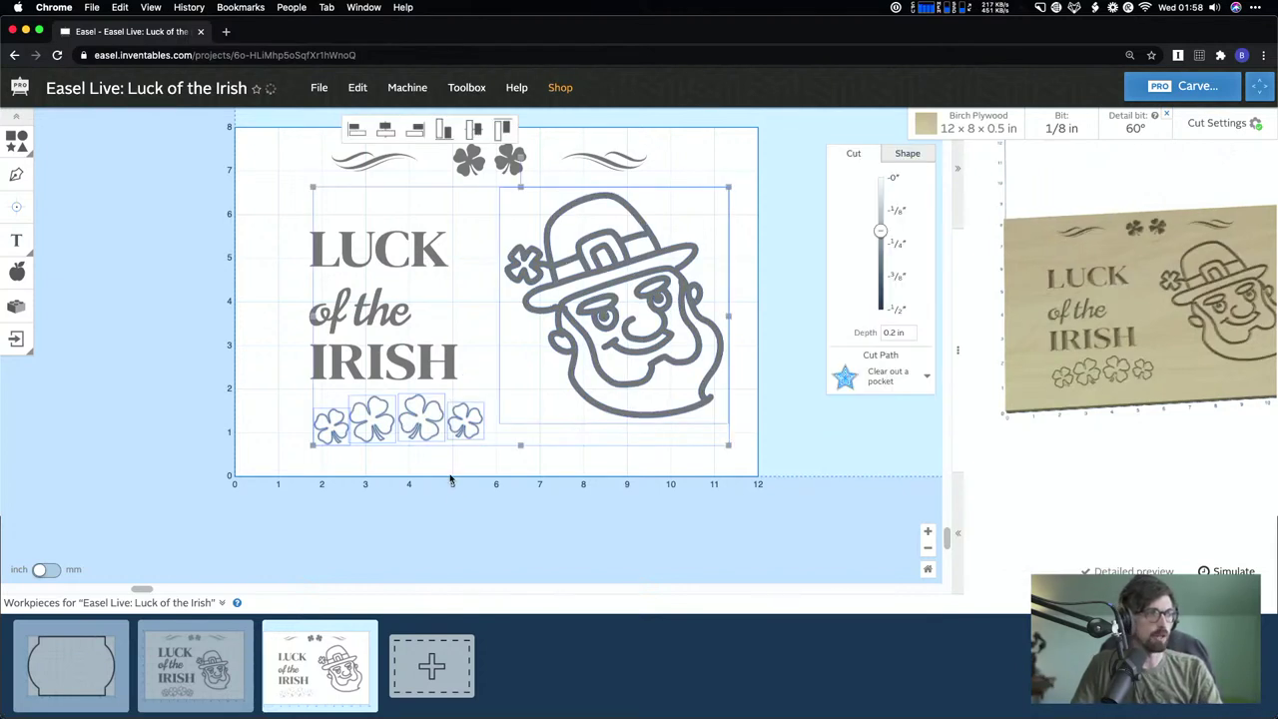
click(323, 462)
drag(470, 440, 442, 431)
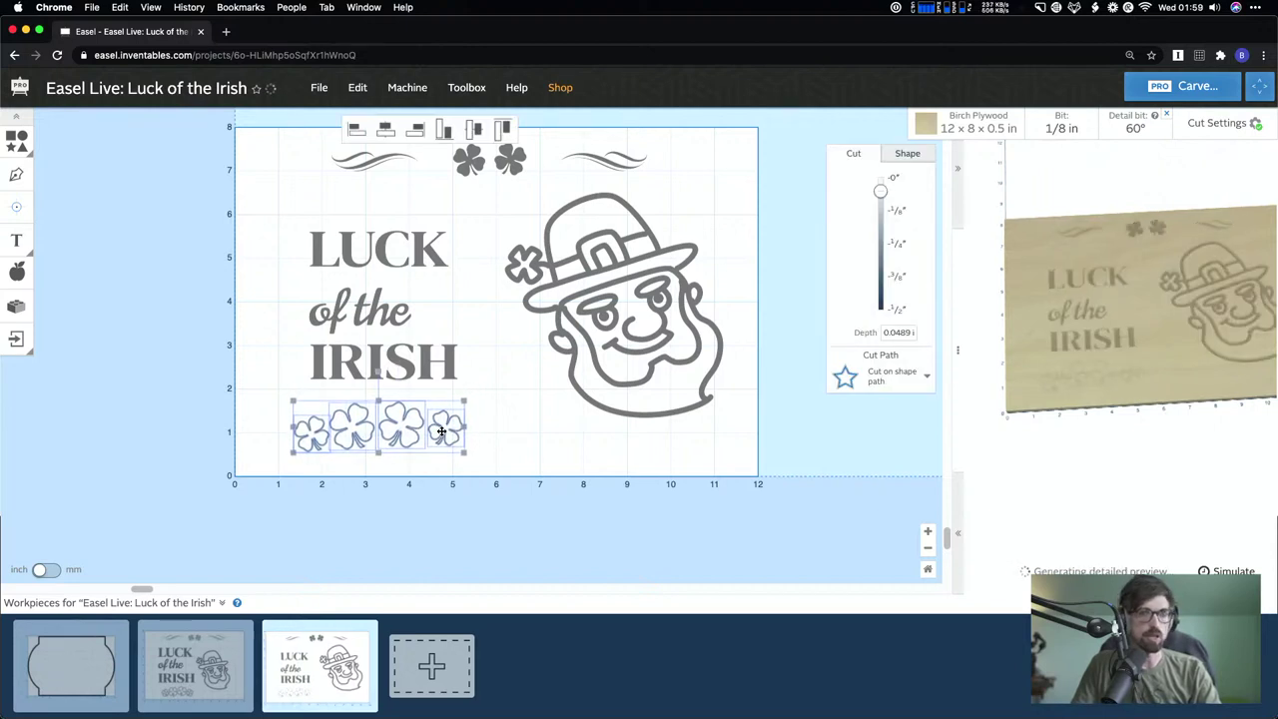
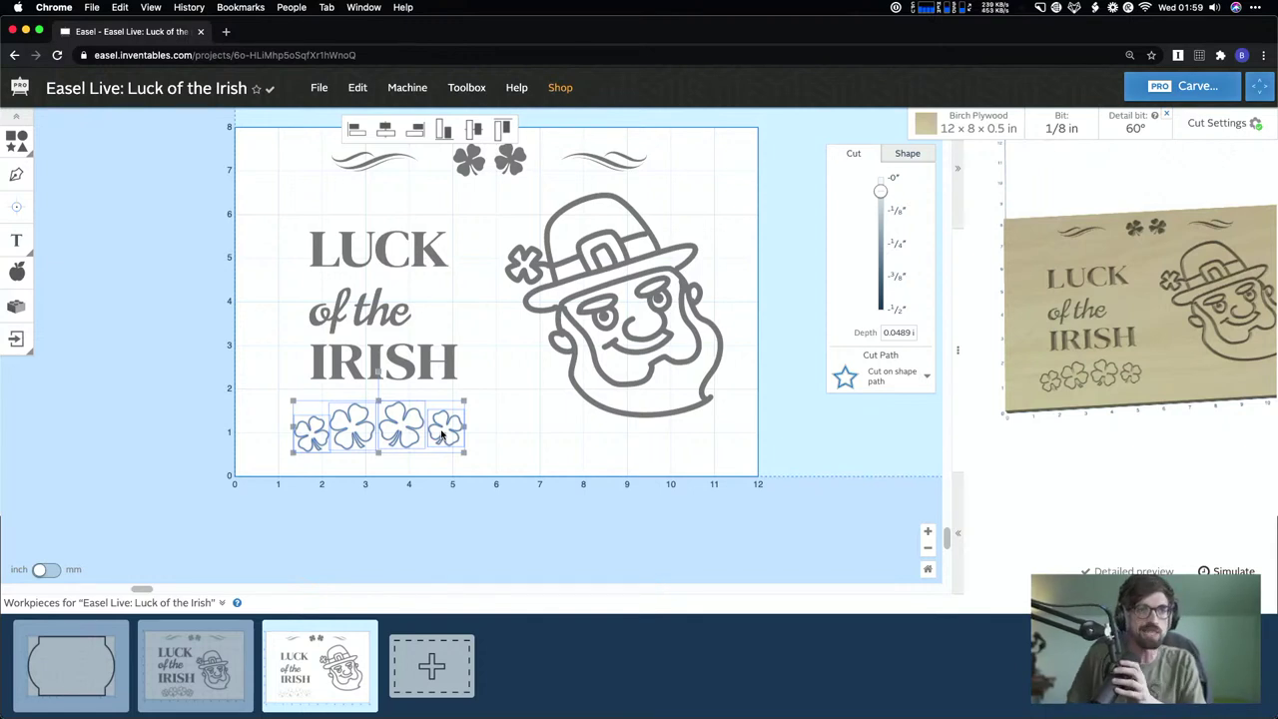
- Move the leprechaun slightly left and down so it sits lower beside the lettering
click(526, 412)
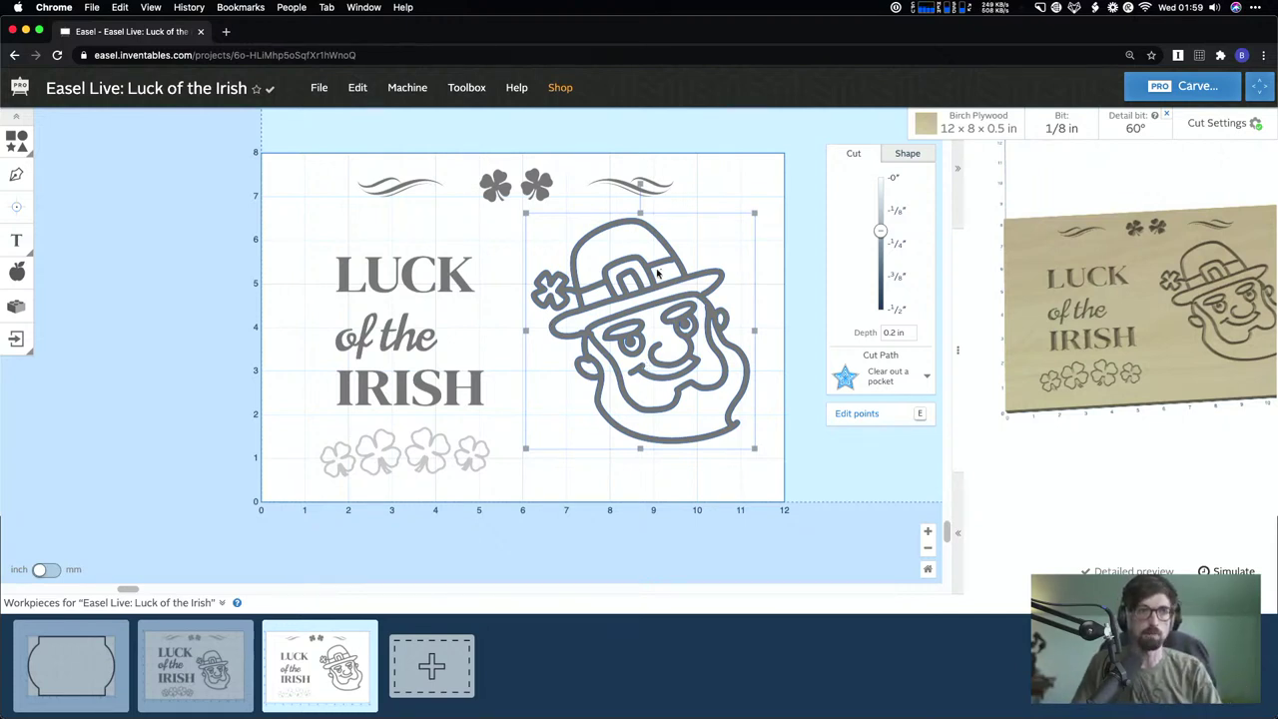
click(761, 297)
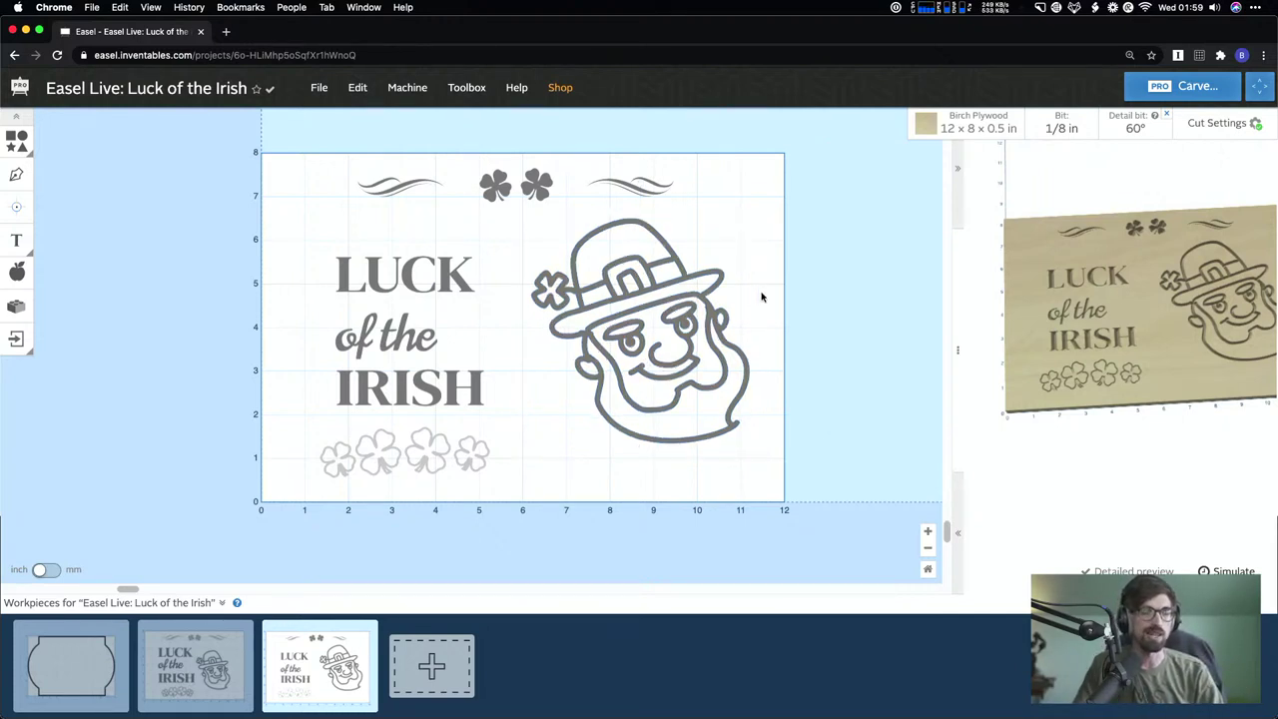
click(676, 310)
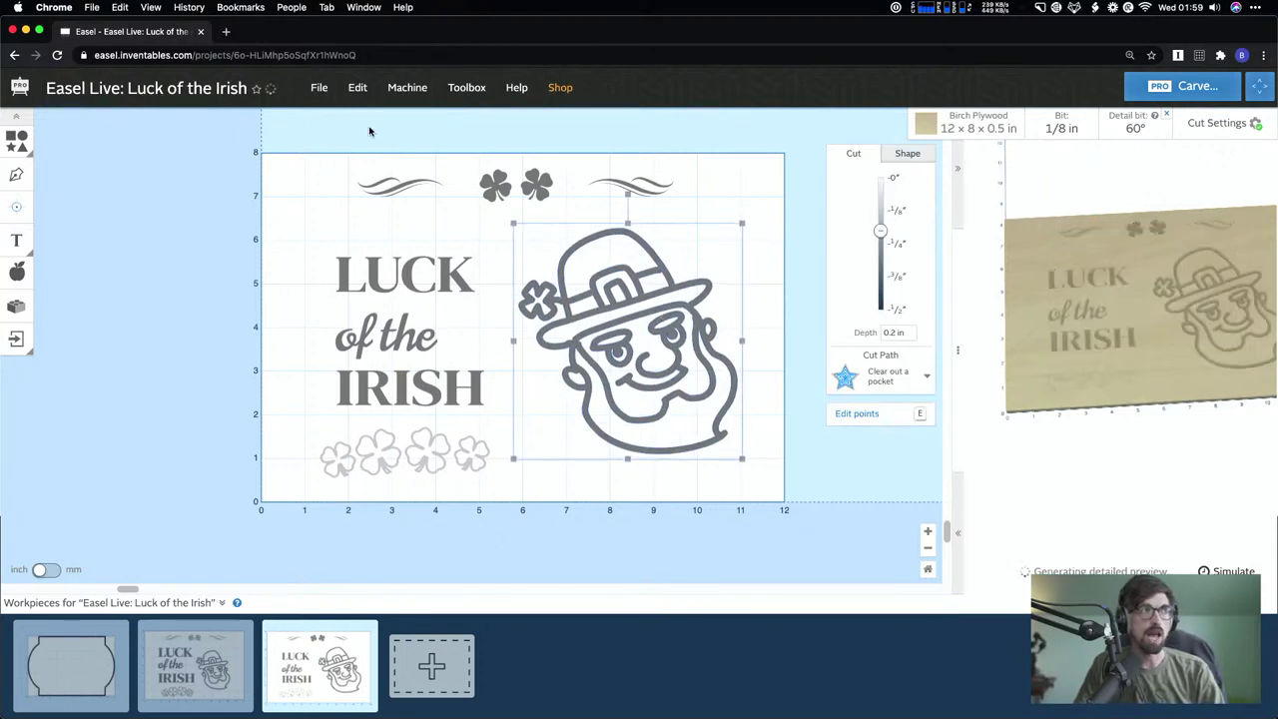
click(319, 87)
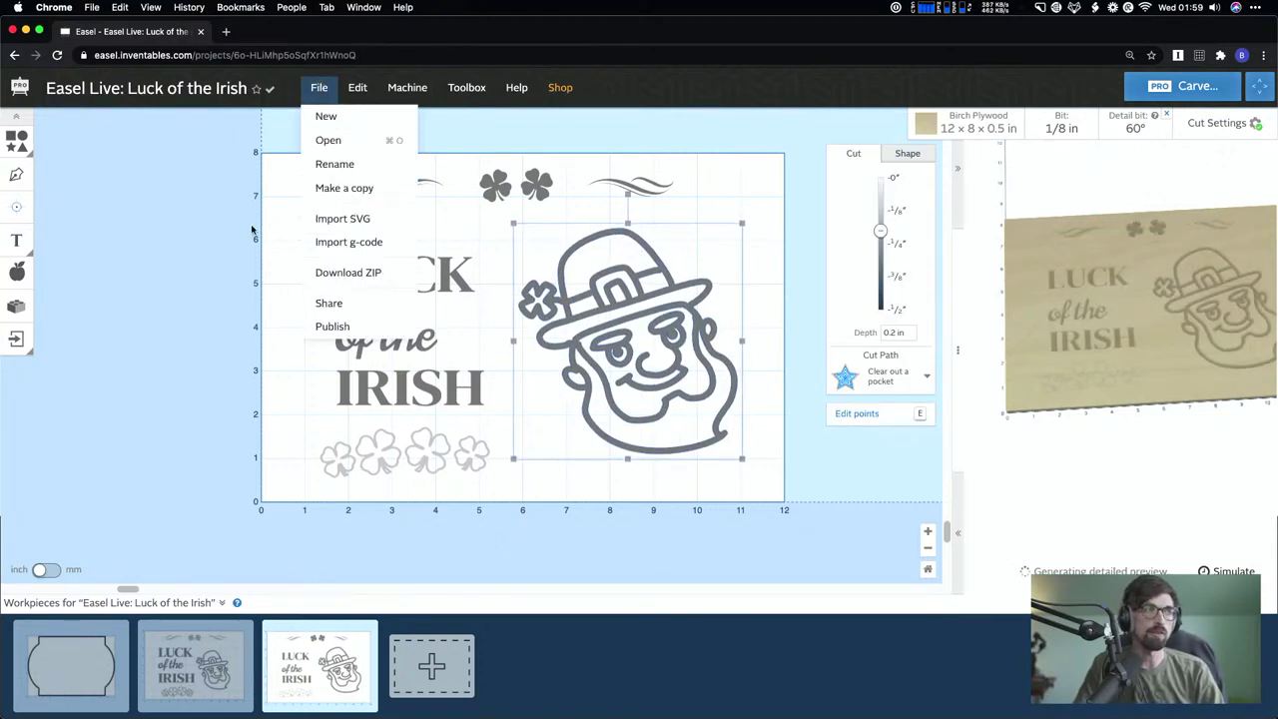
click(706, 165)
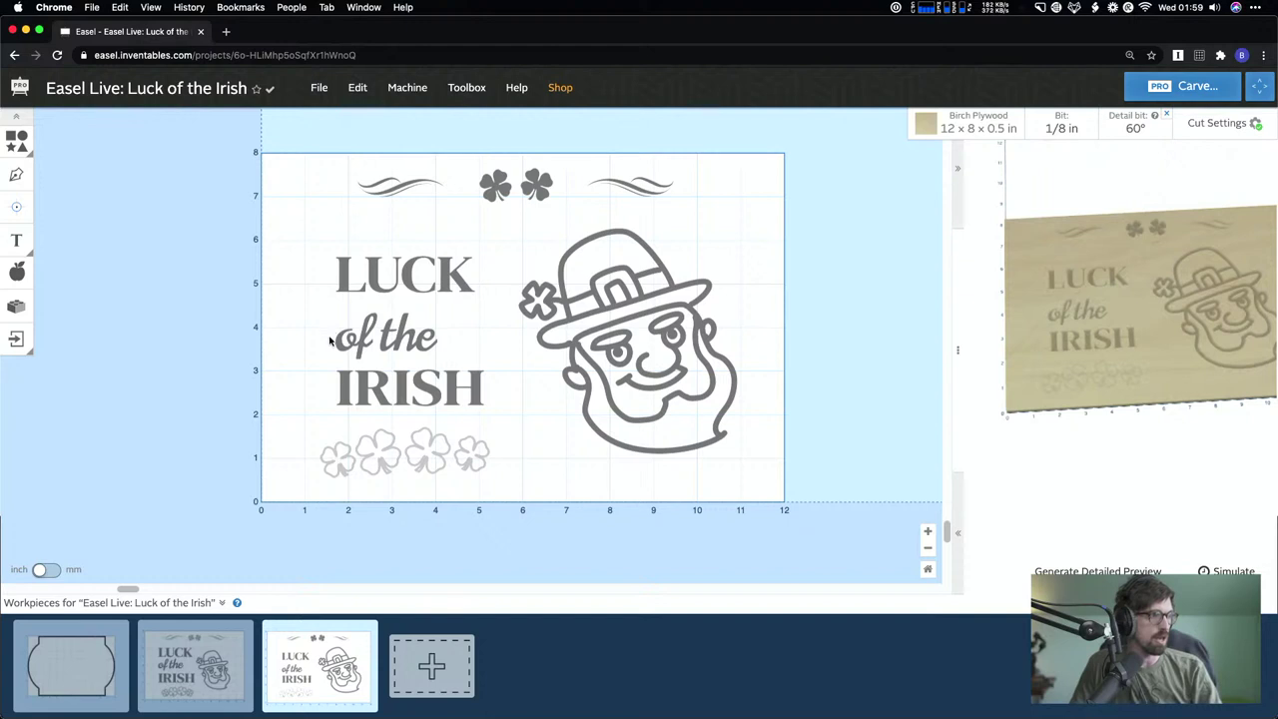
- Select the LUCK, of the and IRISH text lines together and enlarge them slightly
drag(311, 287, 489, 417)
drag(490, 231, 505, 214)
drag(466, 263, 466, 258)
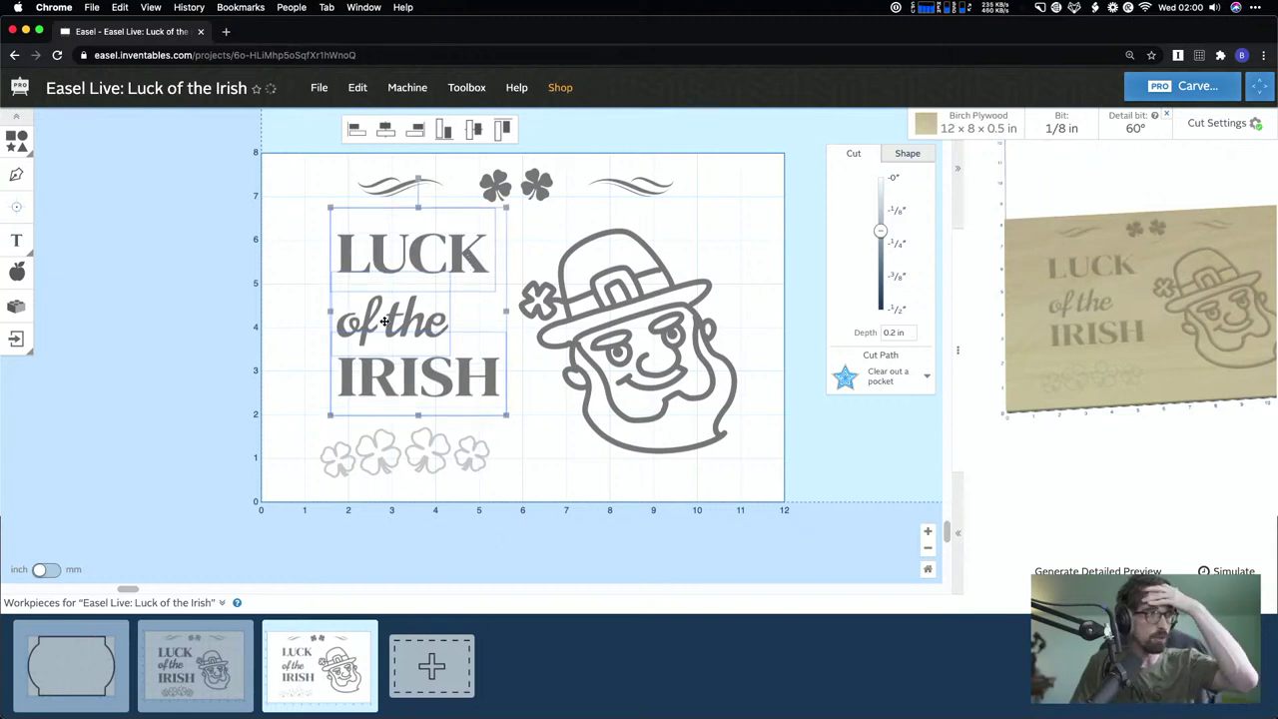
- Tighten the line spacing by moving LUCK down and IRISH slightly up toward the middle line
click(268, 321)
drag(392, 263, 391, 276)
drag(405, 379, 402, 375)
click(230, 364)
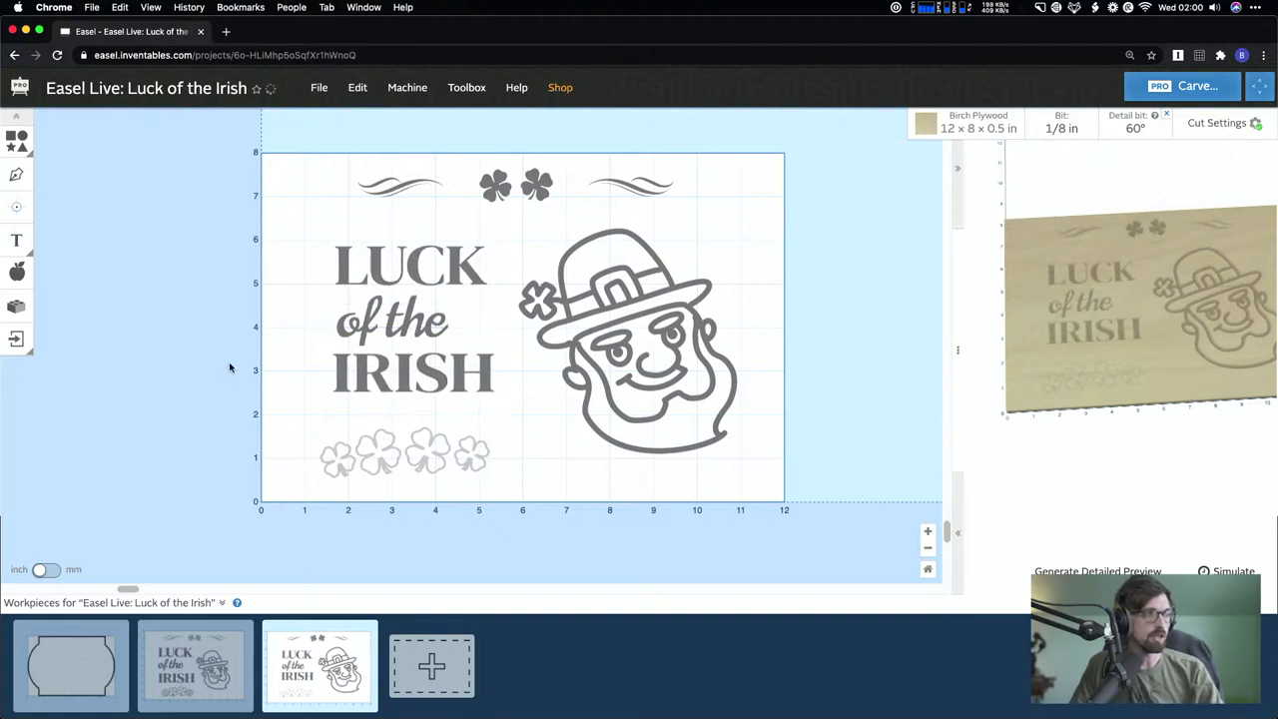
click(347, 271)
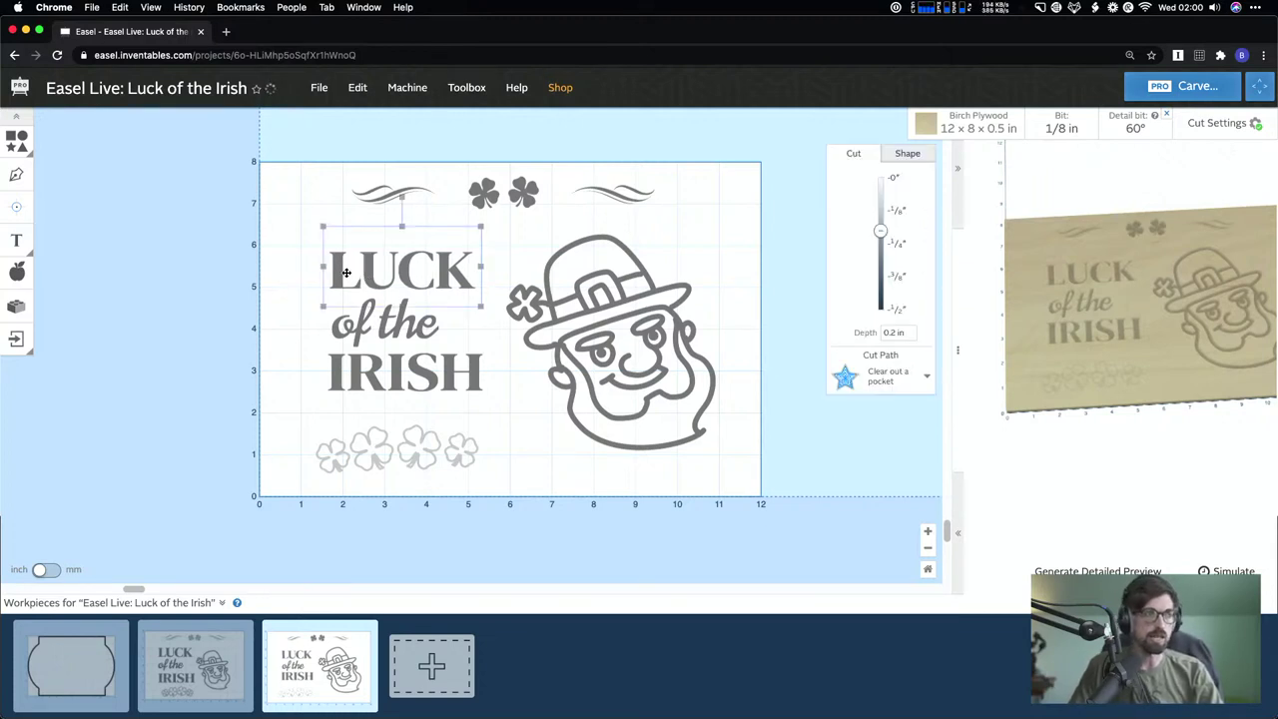
click(279, 282)
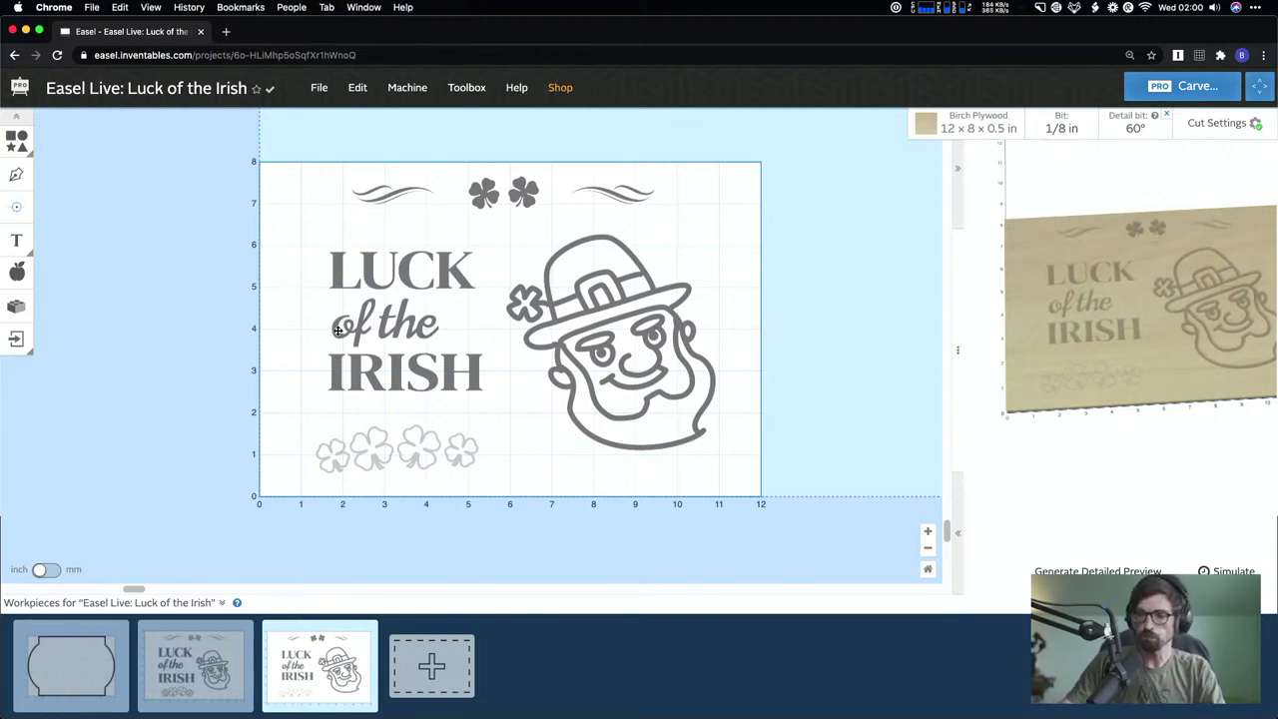
- Position LUCK by its top-left corner at X 0 and Y 8 in
click(340, 275)
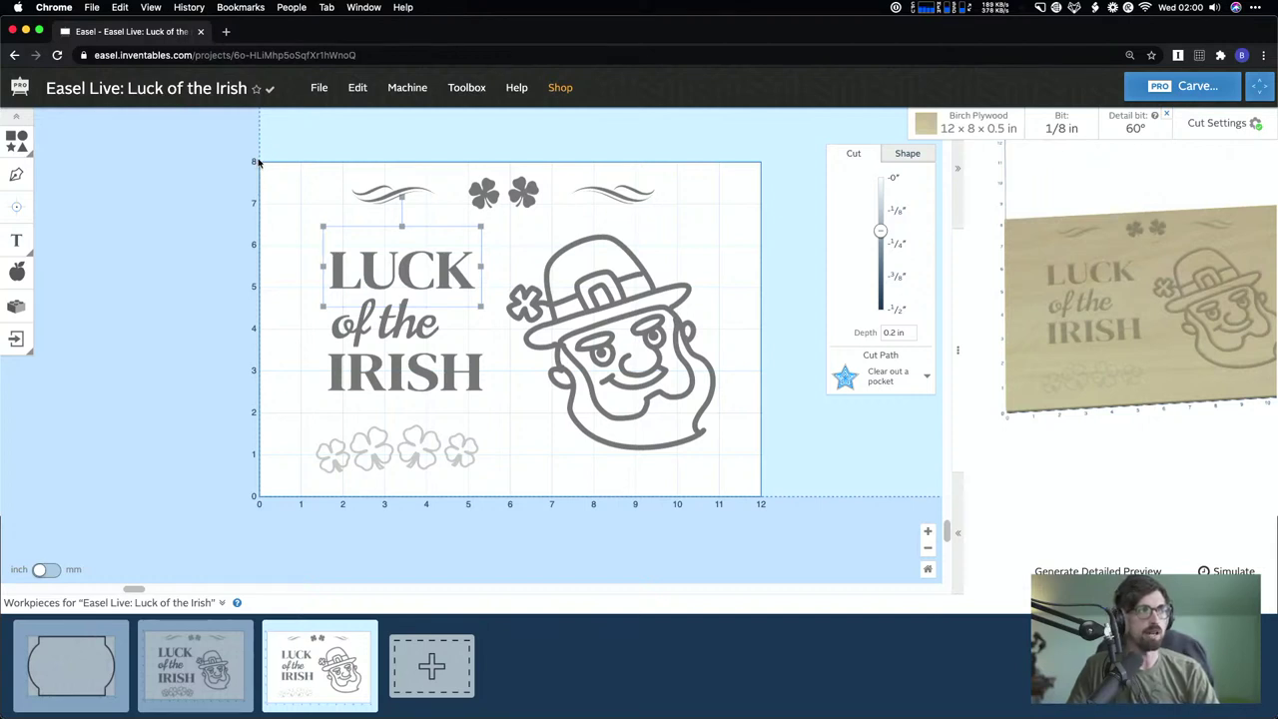
click(903, 155)
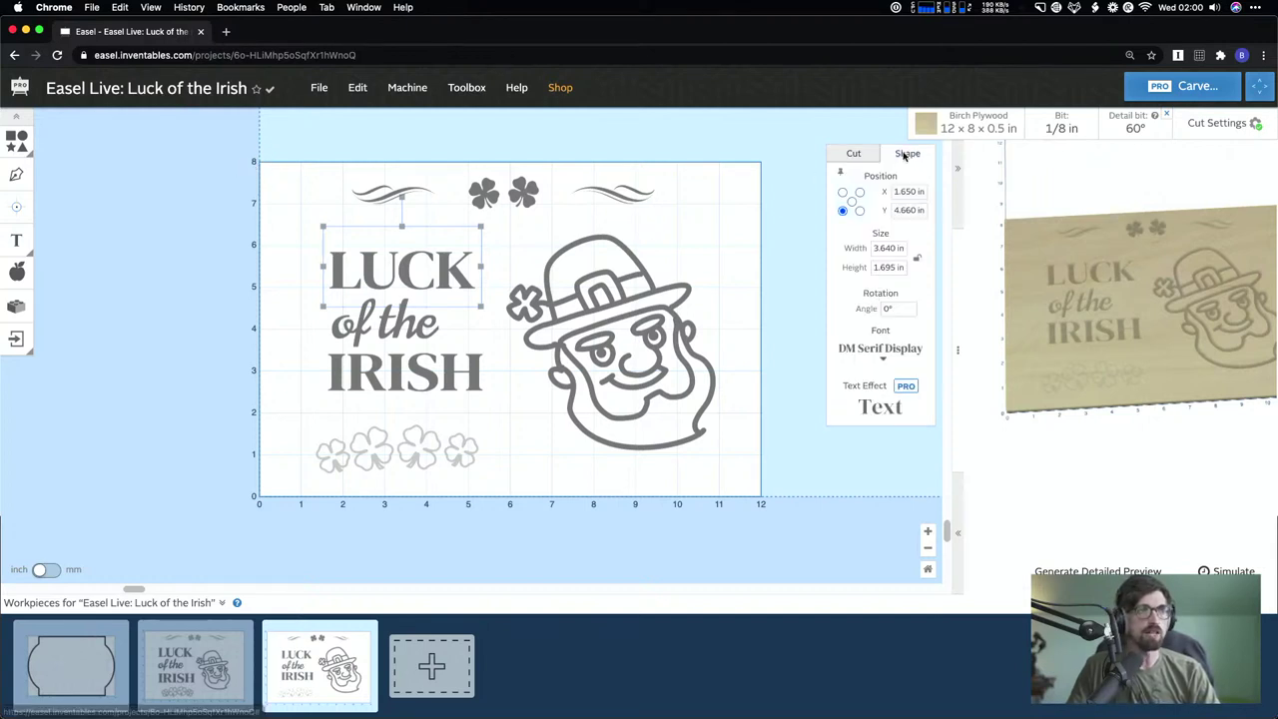
click(842, 191)
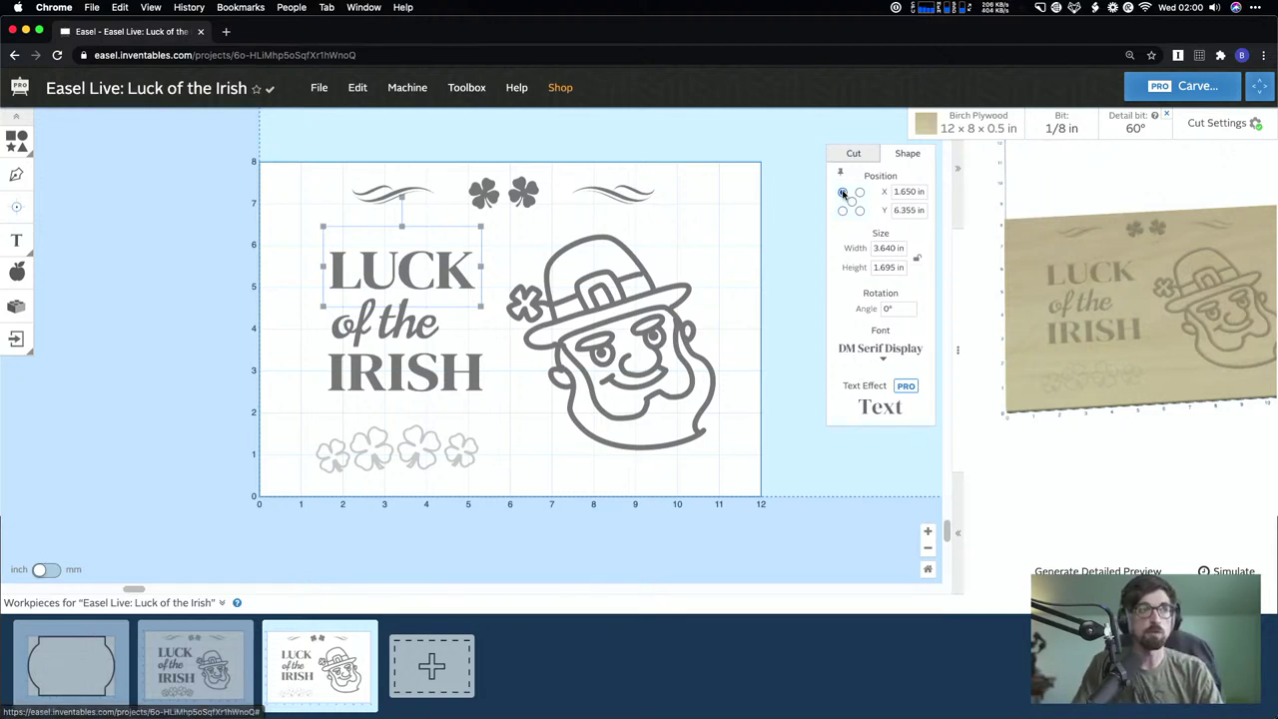
click(908, 193)
text(0)
click(910, 211)
click(911, 191)
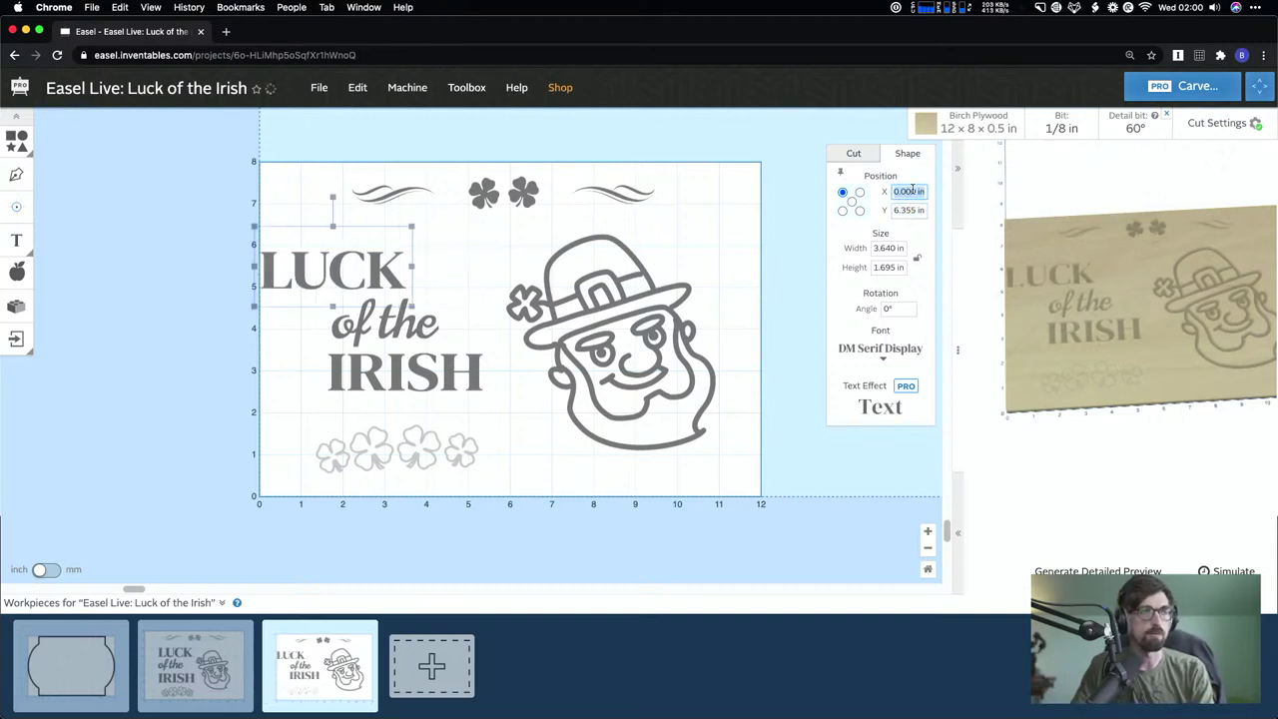
click(899, 211)
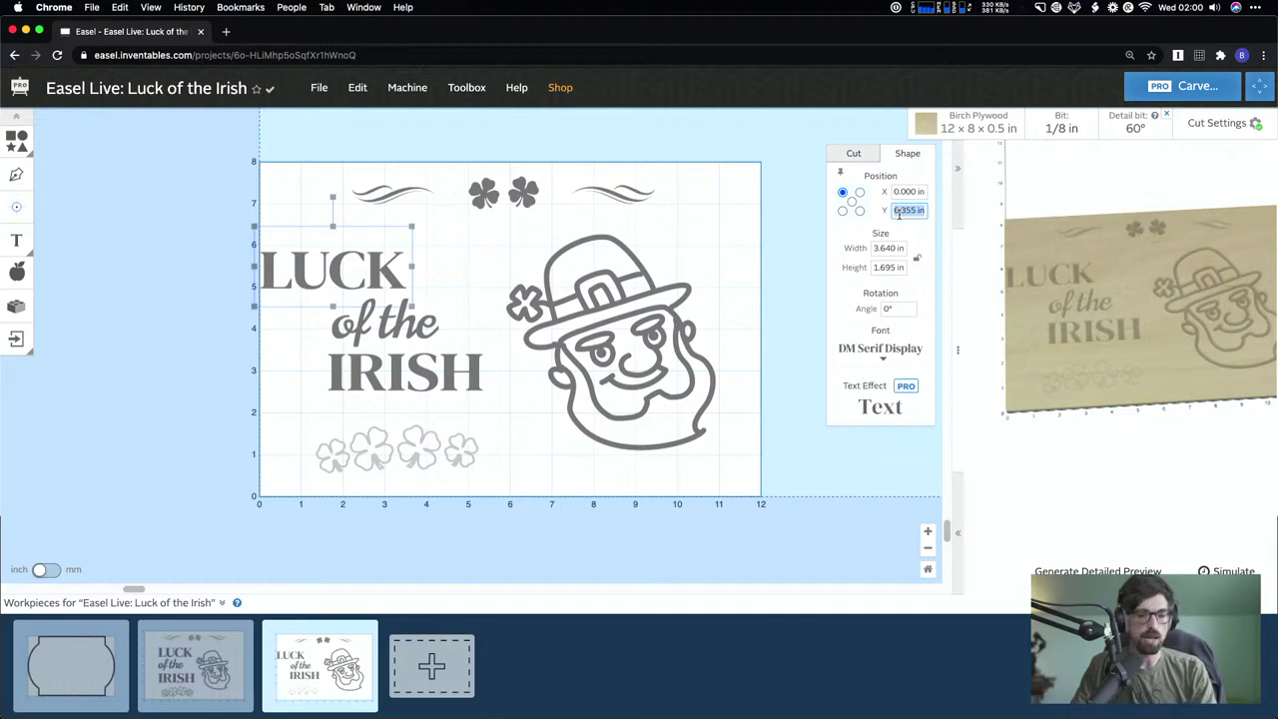
text(8)
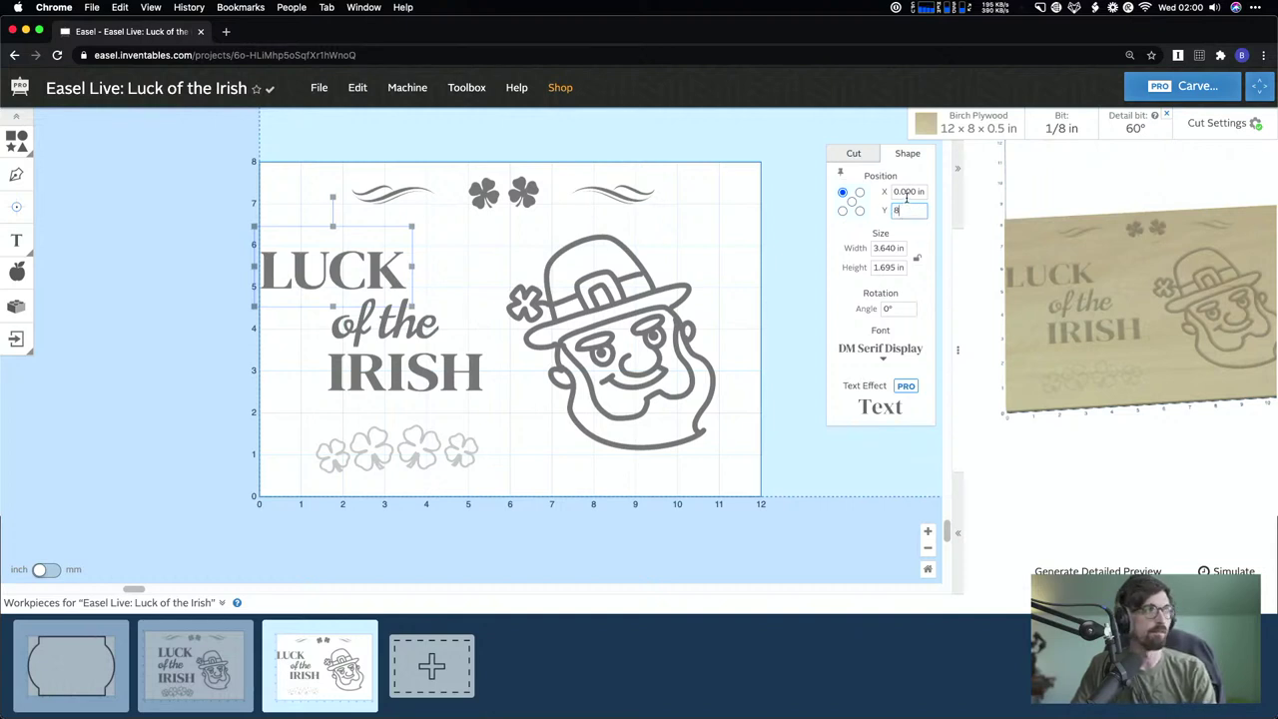
key(Return)
click(906, 193)
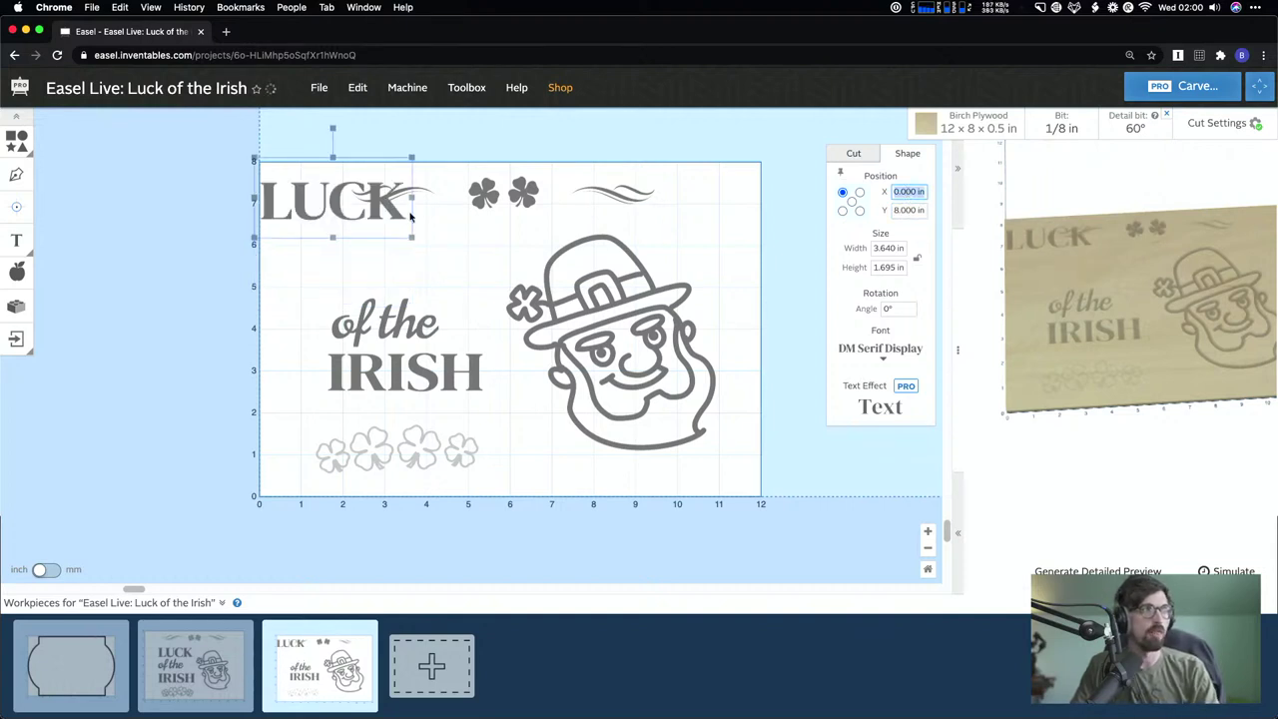
- Move LUCK from the workpiece's upper-left corner back above the of the line
click(287, 277)
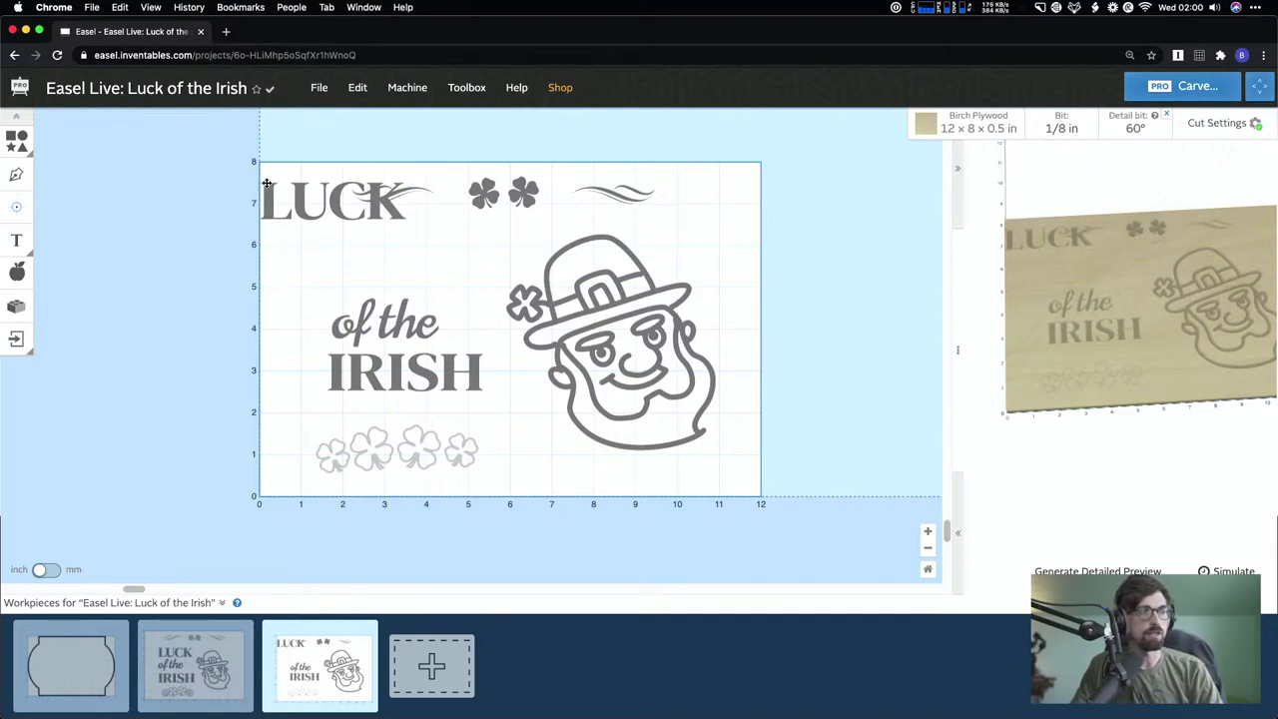
click(262, 164)
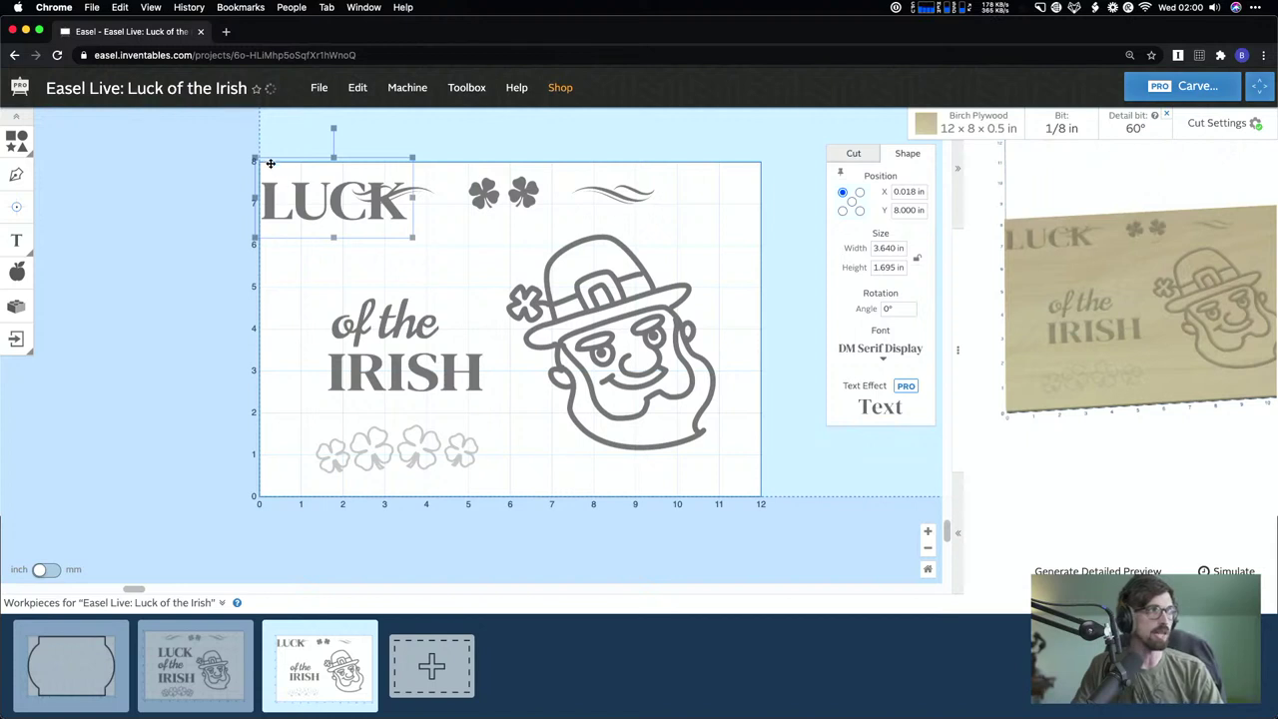
drag(269, 160, 279, 204)
drag(394, 241, 449, 263)
click(267, 274)
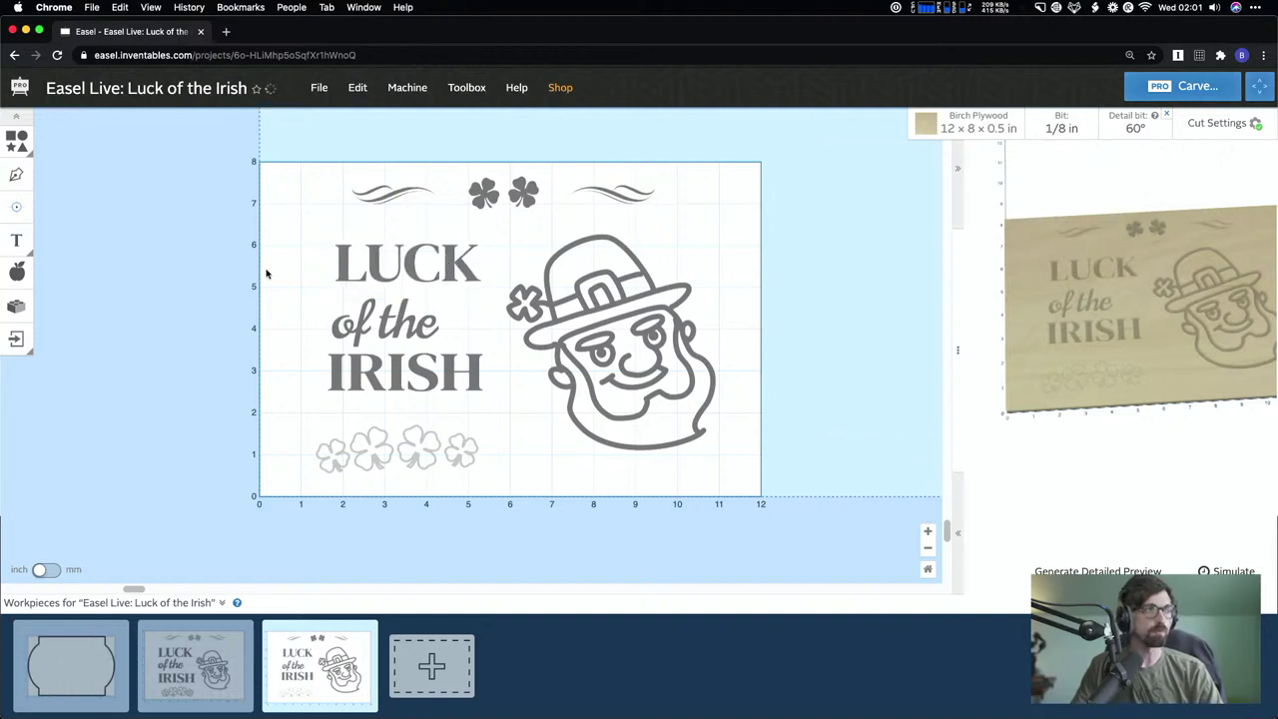
click(337, 268)
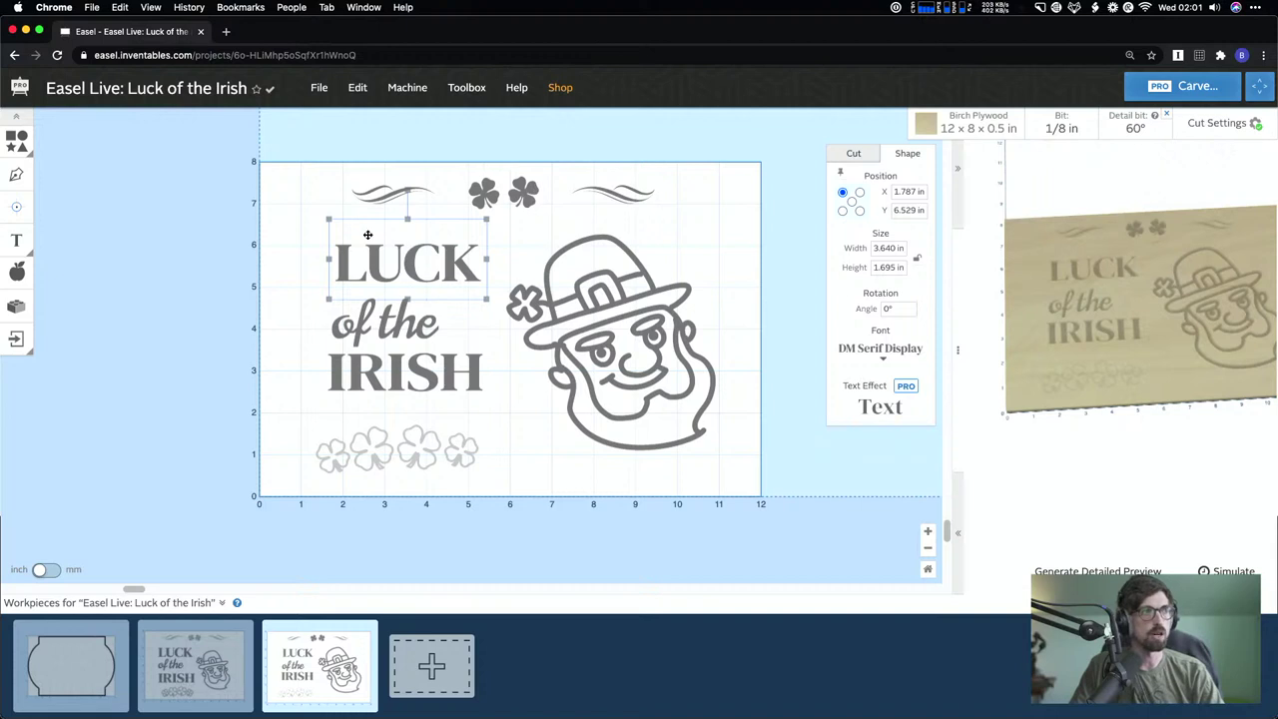
click(293, 264)
drag(279, 267, 463, 377)
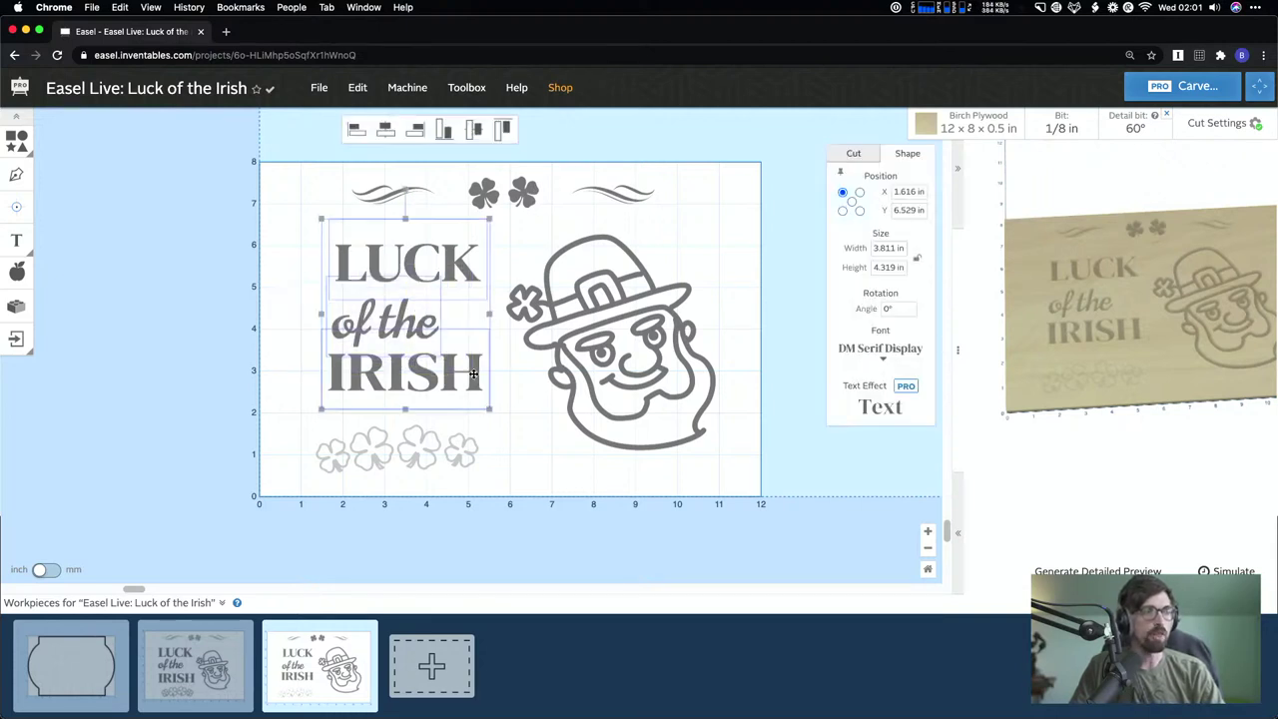
scroll(333, 334, right, 1)
scroll(333, 333, left, 2)
click(306, 315)
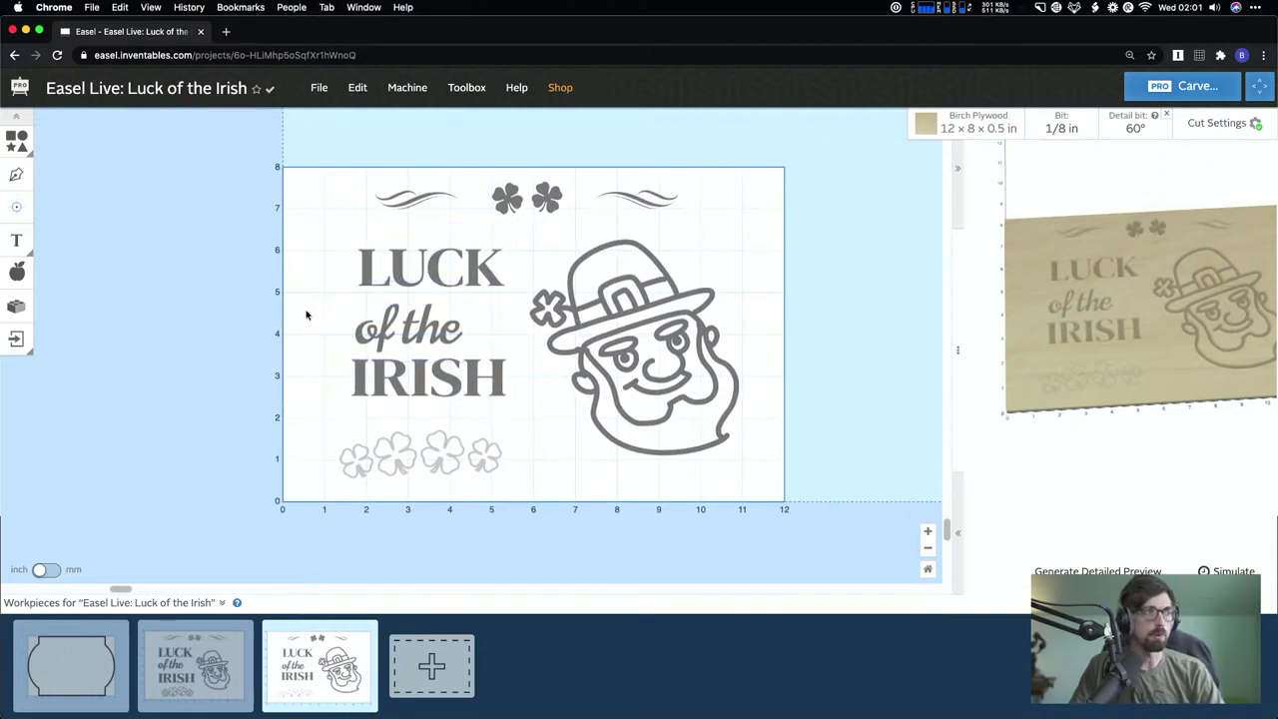
double_click(408, 268)
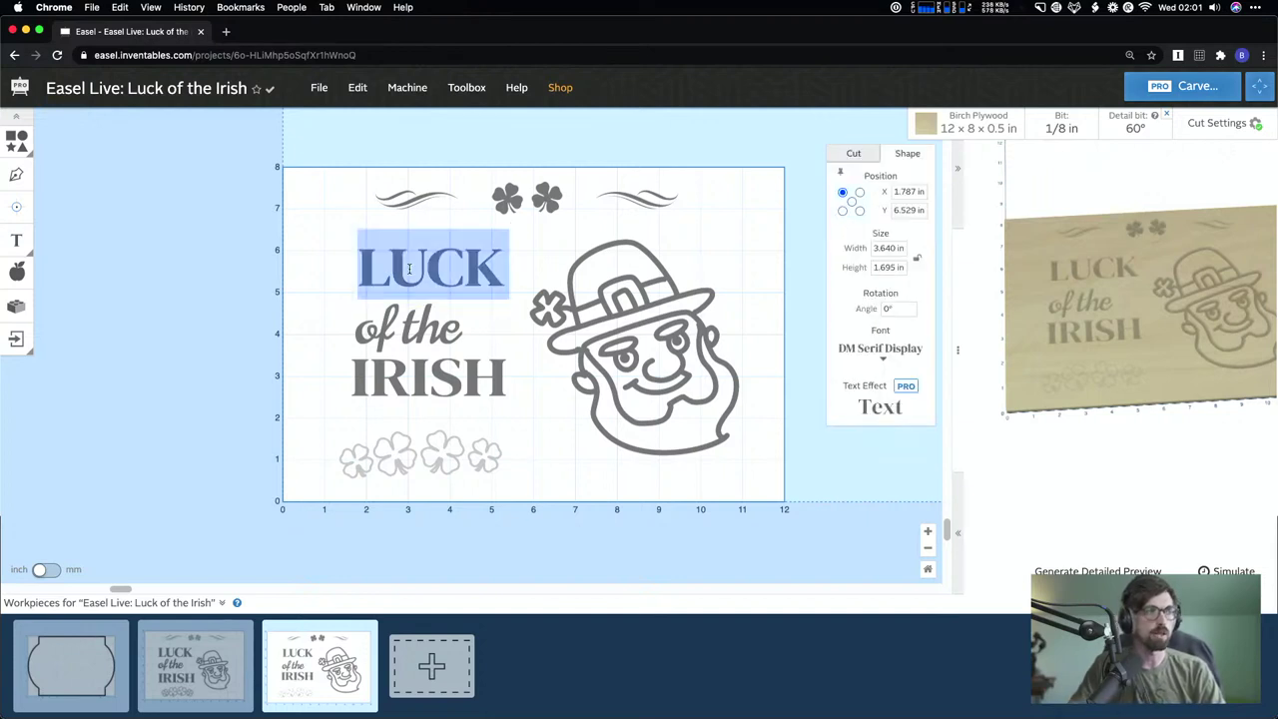
key(Escape)
click(219, 281)
- Duplicate the three text lines and place the copy outside the workpiece, beyond its left edge
drag(314, 261, 470, 382)
key(super+c)
key(super+v)
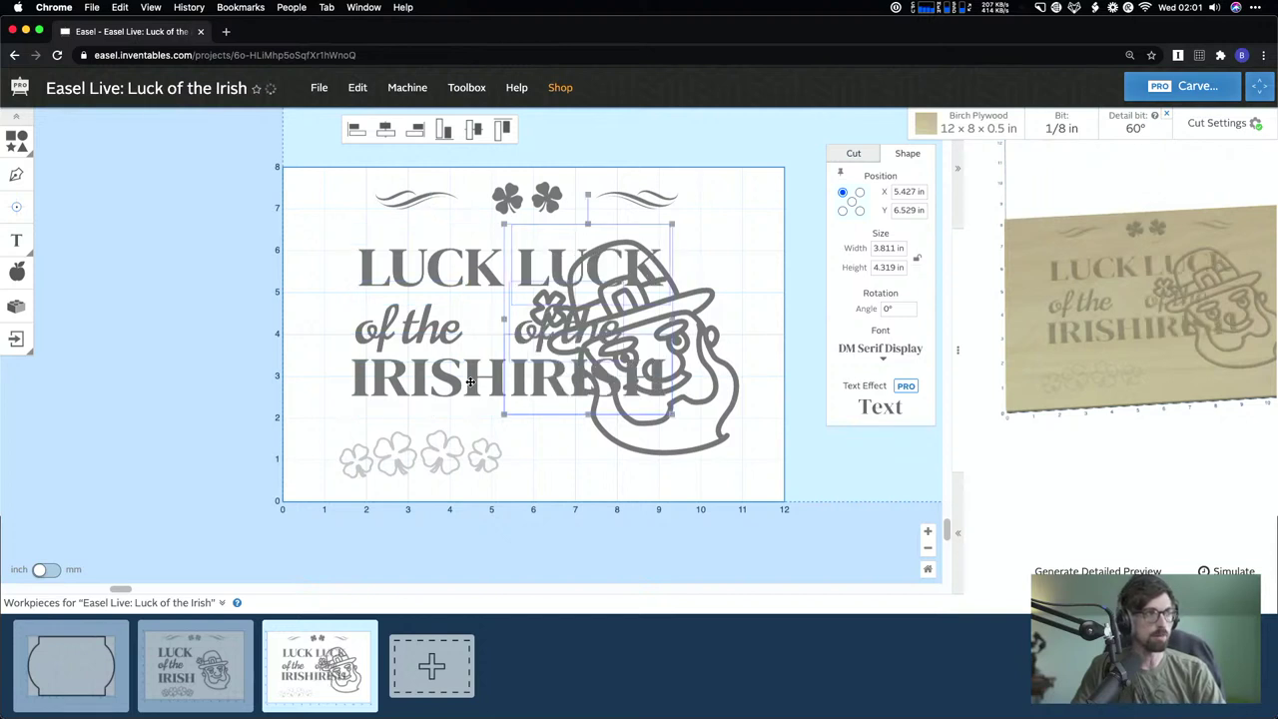
drag(577, 262, 129, 262)
click(329, 297)
click(356, 279)
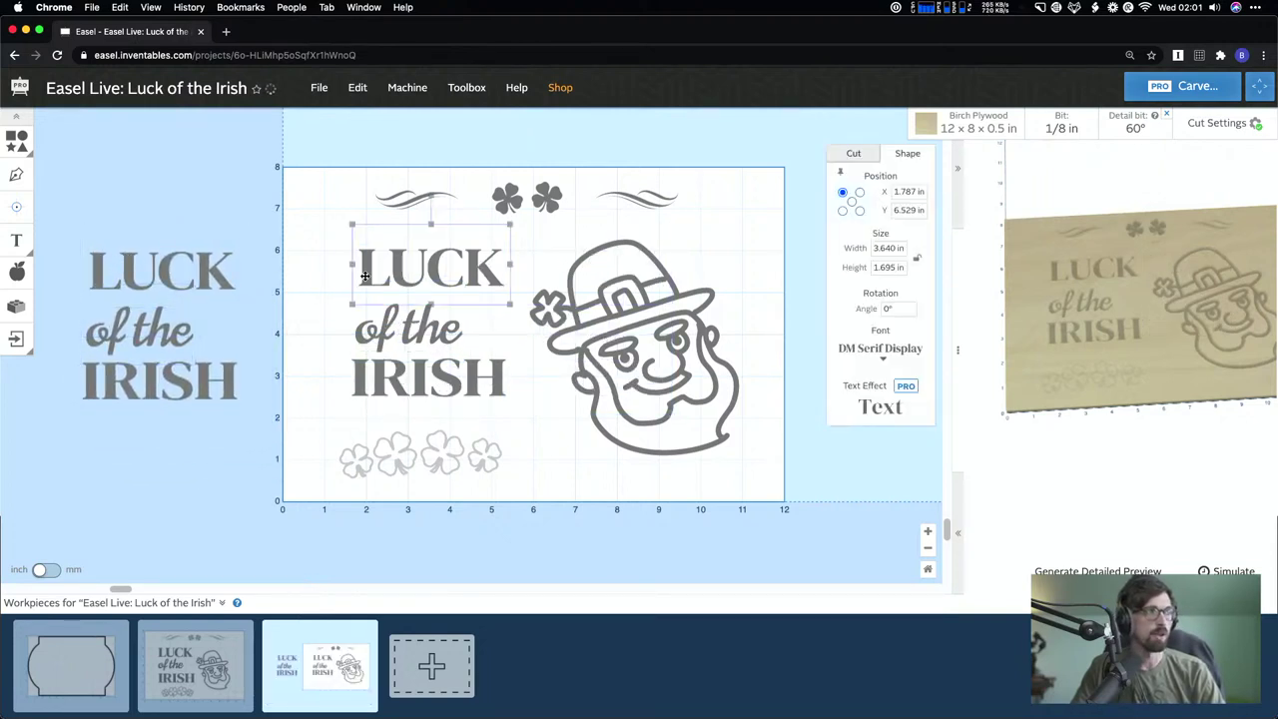
right_click(359, 272)
click(312, 259)
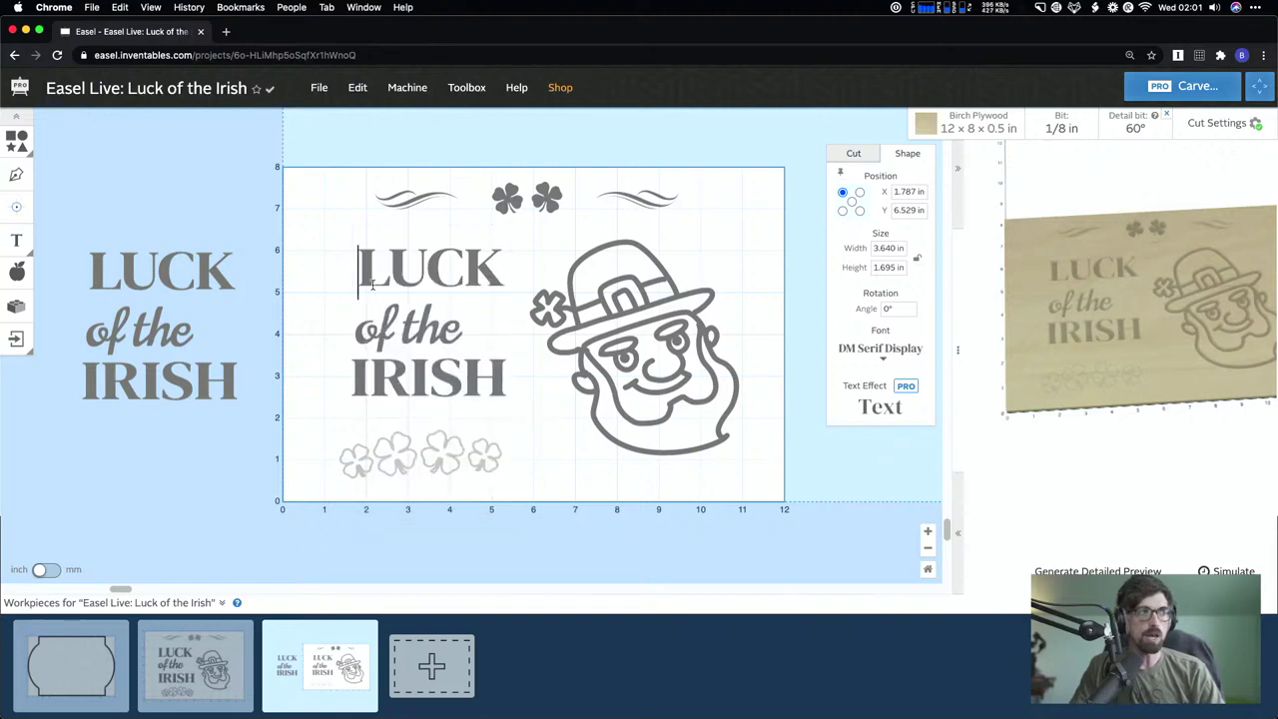
click(319, 277)
- Explode the LUCK text on the workpiece into components with the Xploder app at gap 0 and place the result at the workpiece's bottom edge
click(394, 267)
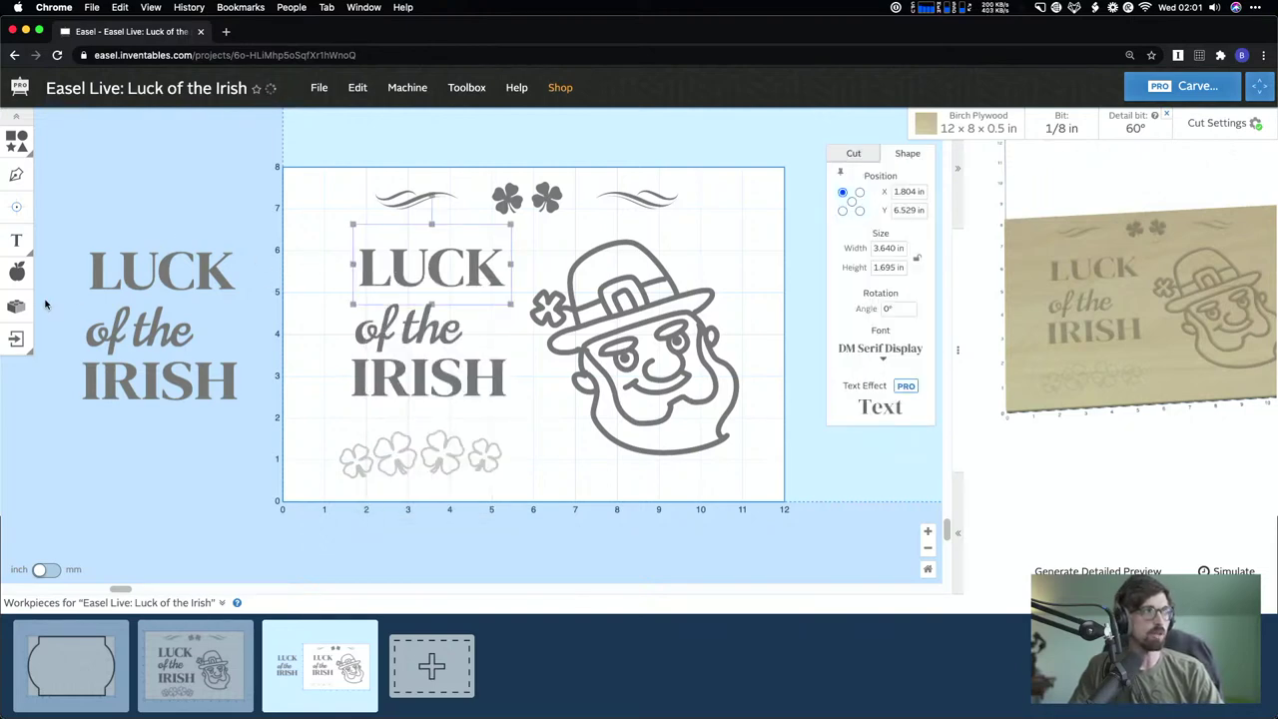
click(15, 312)
scroll(661, 444, down, 3)
scroll(661, 444, down, 6)
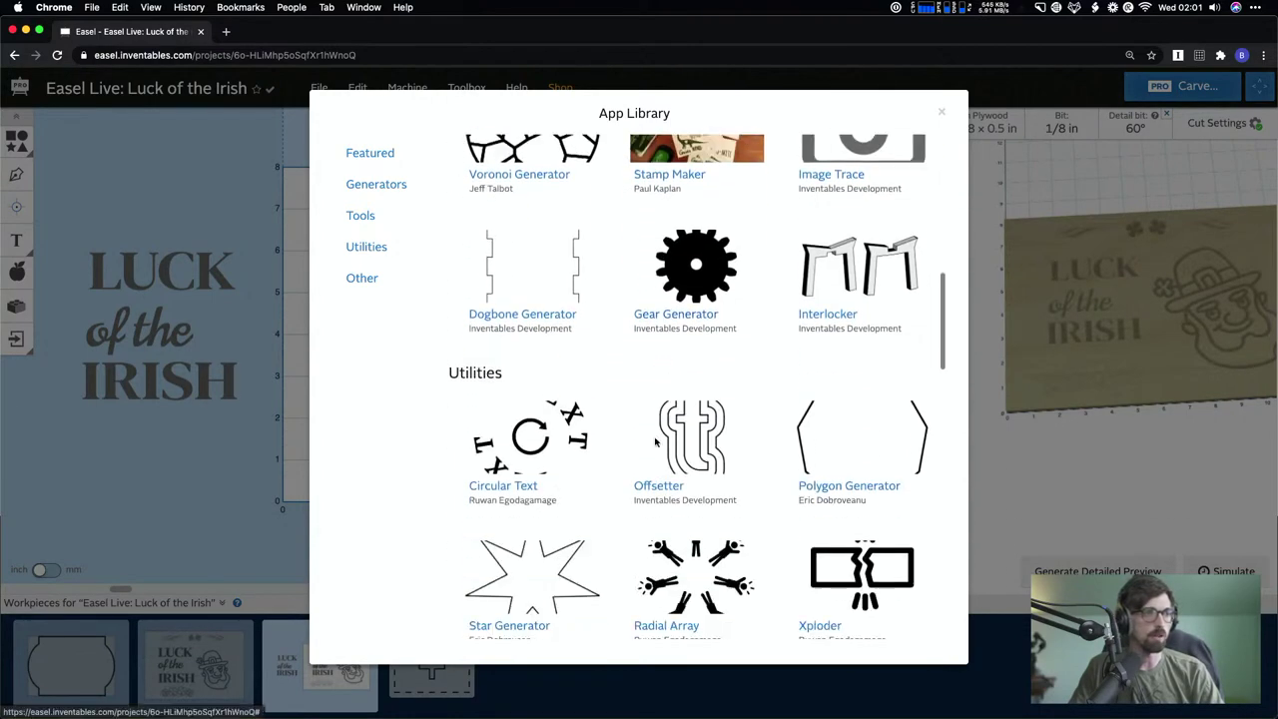
scroll(661, 444, down, 2)
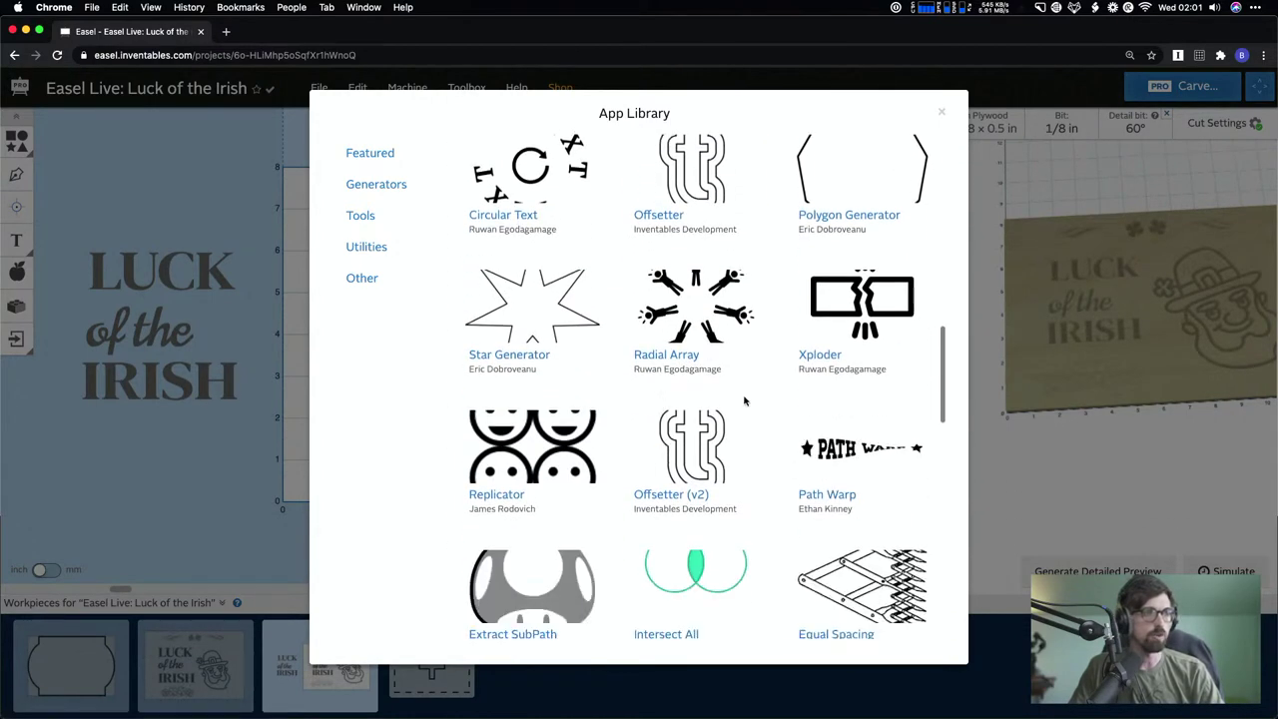
click(849, 309)
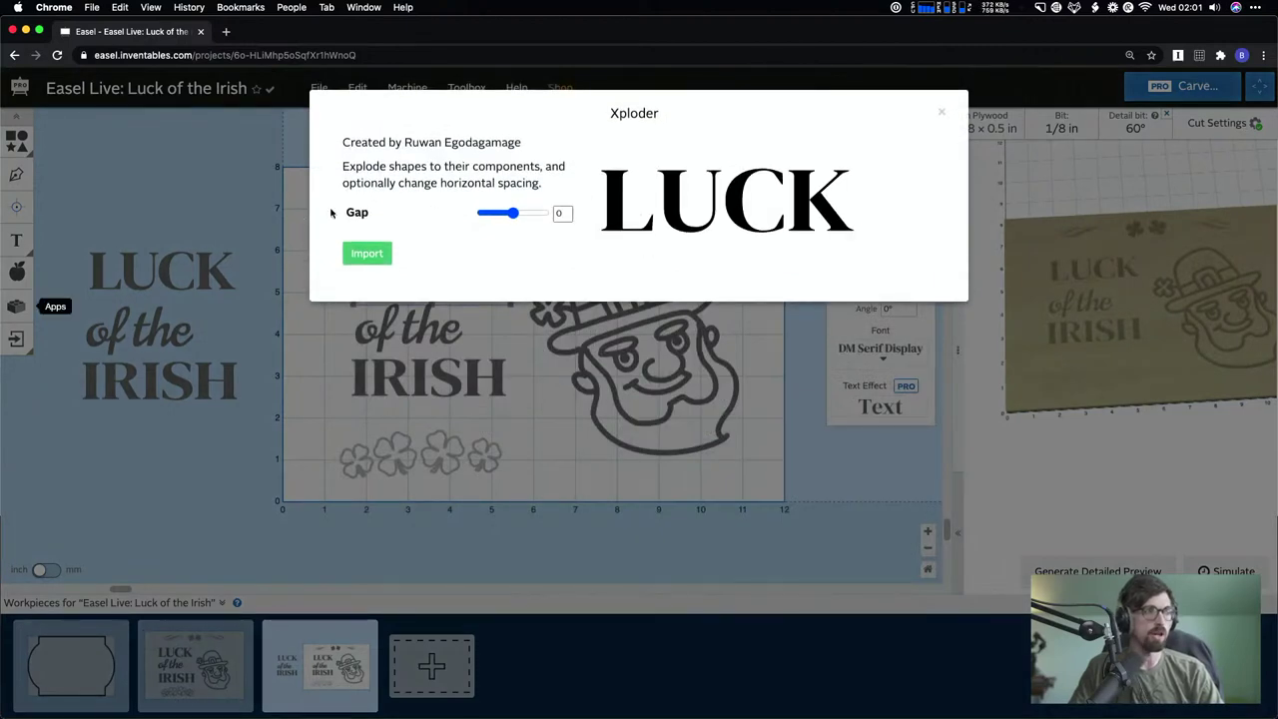
click(366, 255)
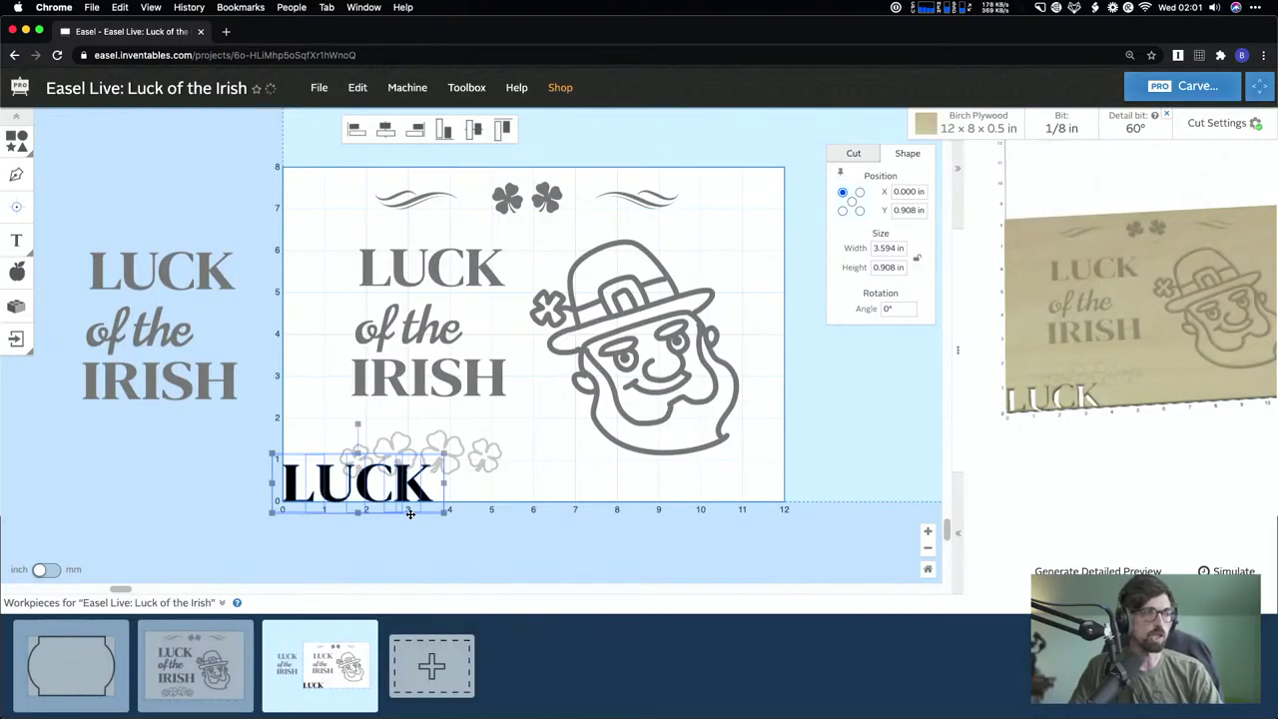
drag(374, 499, 607, 531)
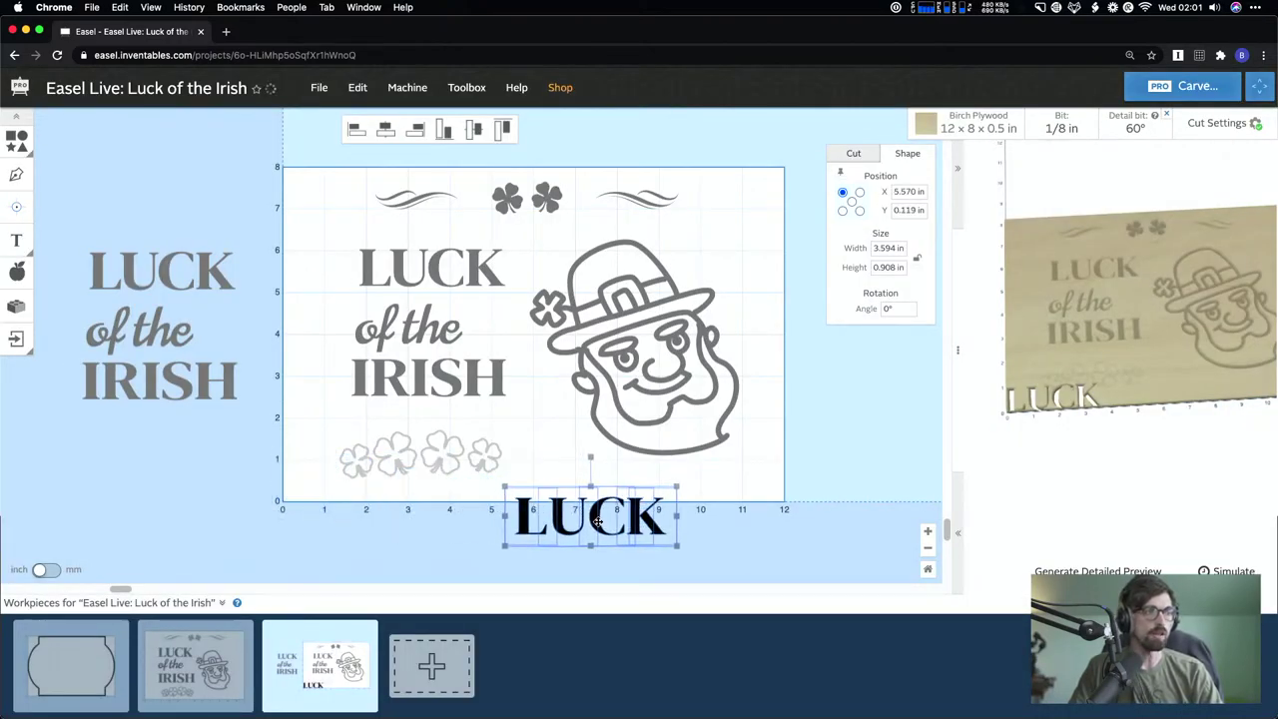
click(731, 540)
- Examine the editable points of the diagonal part of the K in the exploded LUCK lettering
double_click(646, 521)
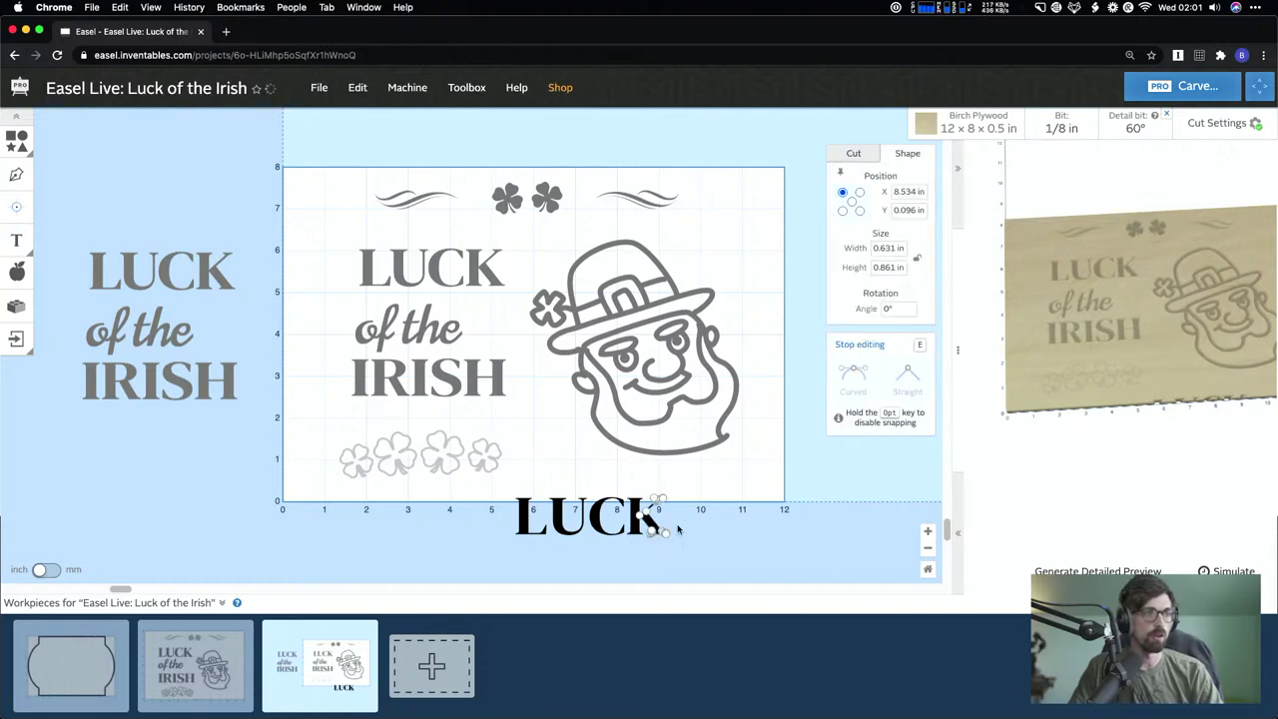
ctrl+scroll(665, 518, up, 5)
ctrl+scroll(666, 517, down, 5)
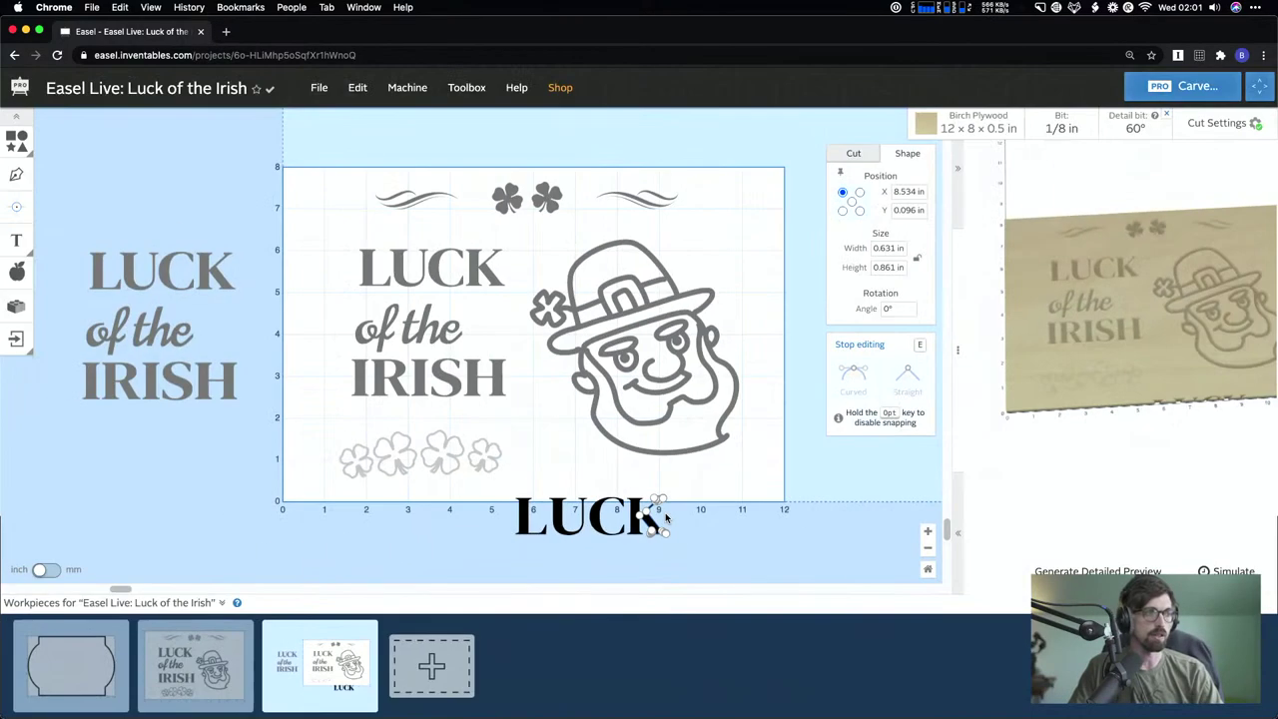
key(e)
click(927, 531)
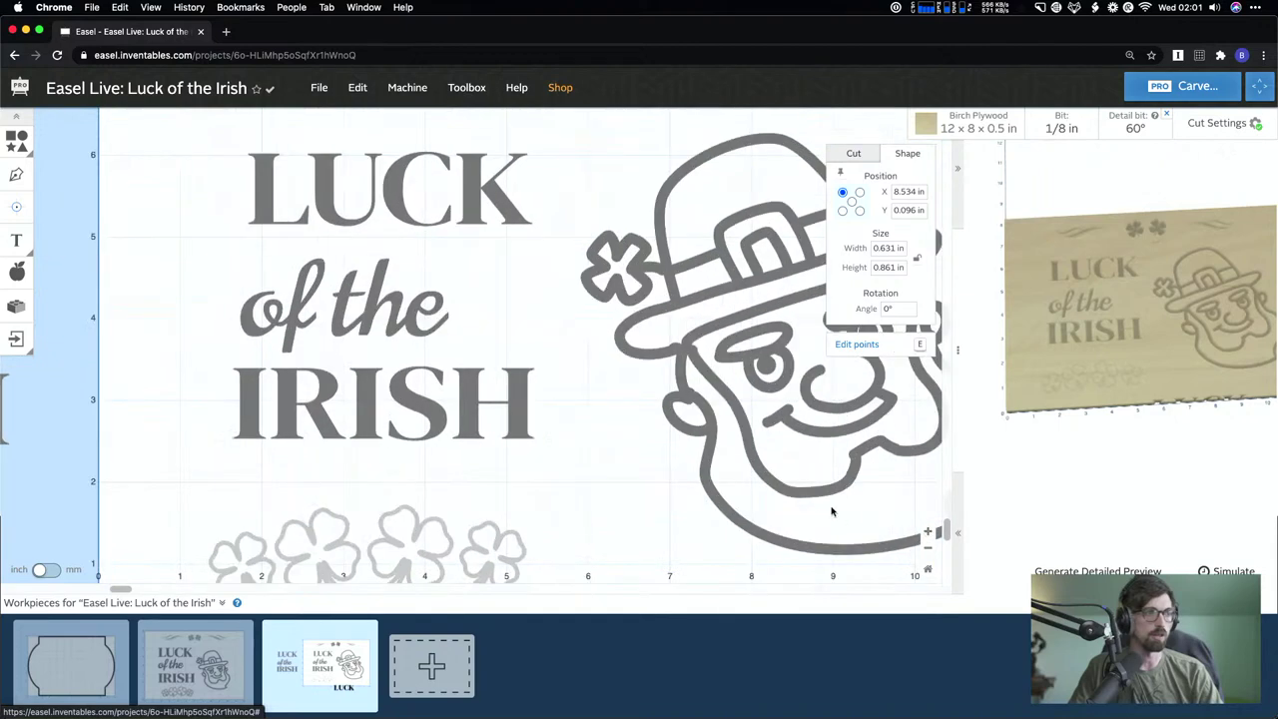
scroll(830, 510, down, 2)
scroll(832, 511, down, 3)
key(e)
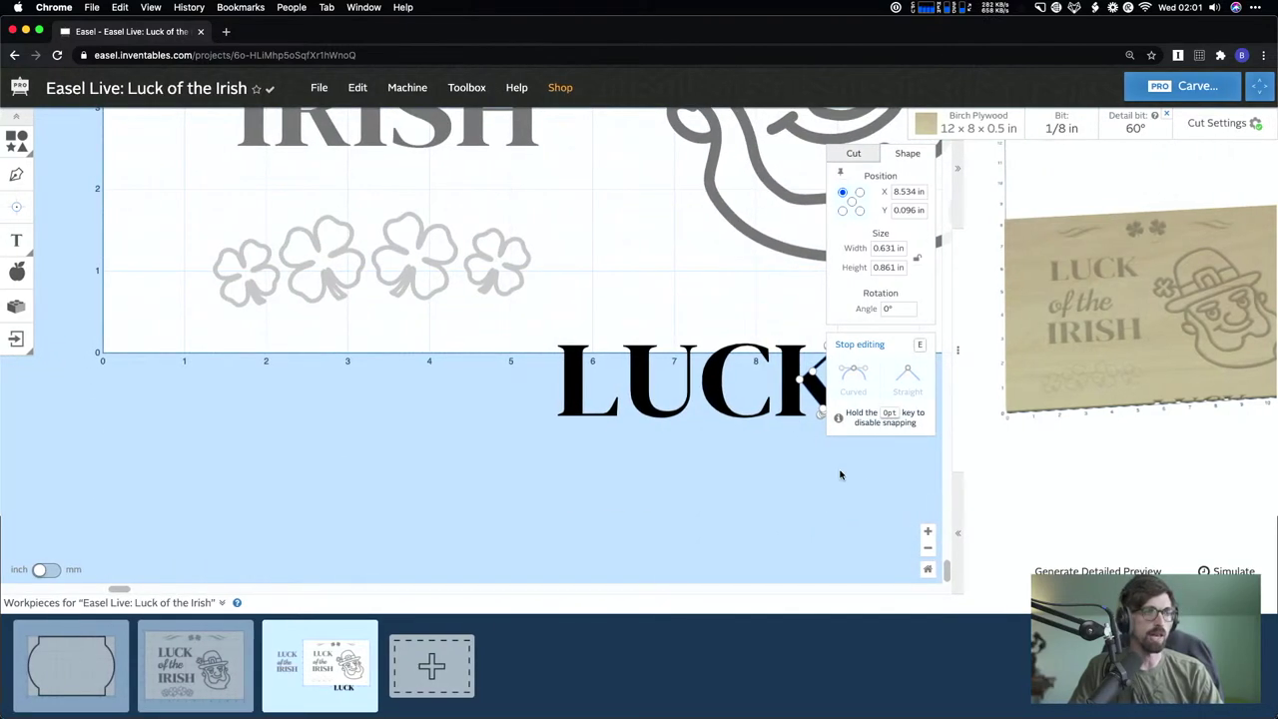
key(e)
scroll(873, 476, up, 2)
scroll(872, 476, right, 3)
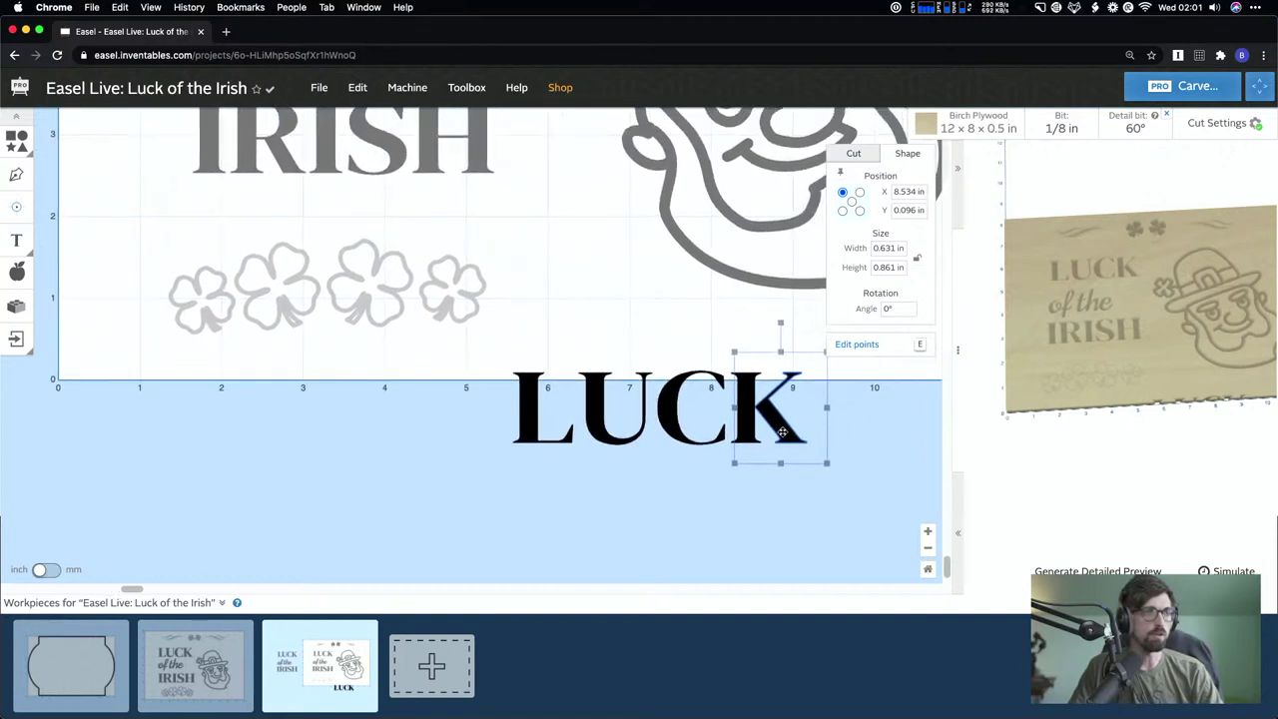
- Try pulling the diagonal part of the K away from its stem, and undo the move
double_click(780, 434)
drag(781, 434, 843, 495)
key(e)
key(super+z)
click(722, 493)
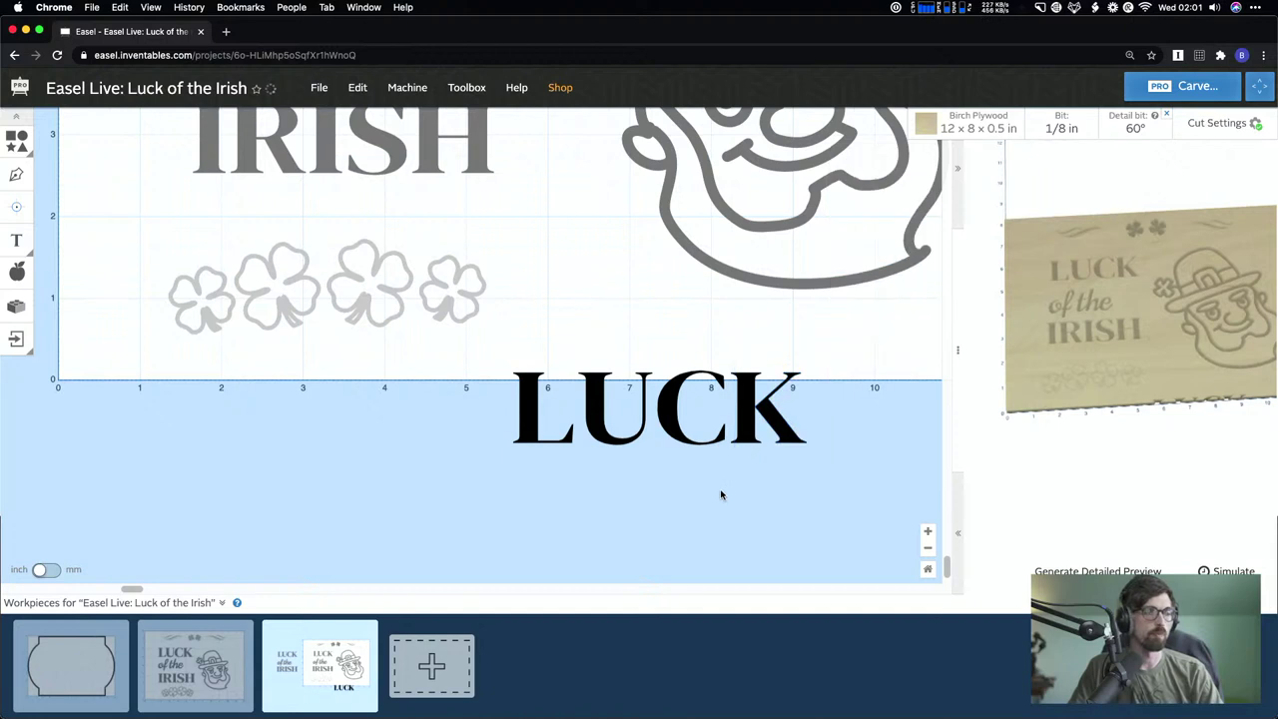
- Delete the LUCK, of the and IRISH text lines from the workpiece, keeping the copy outside its edge
scroll(753, 503, down, 1)
click(928, 548)
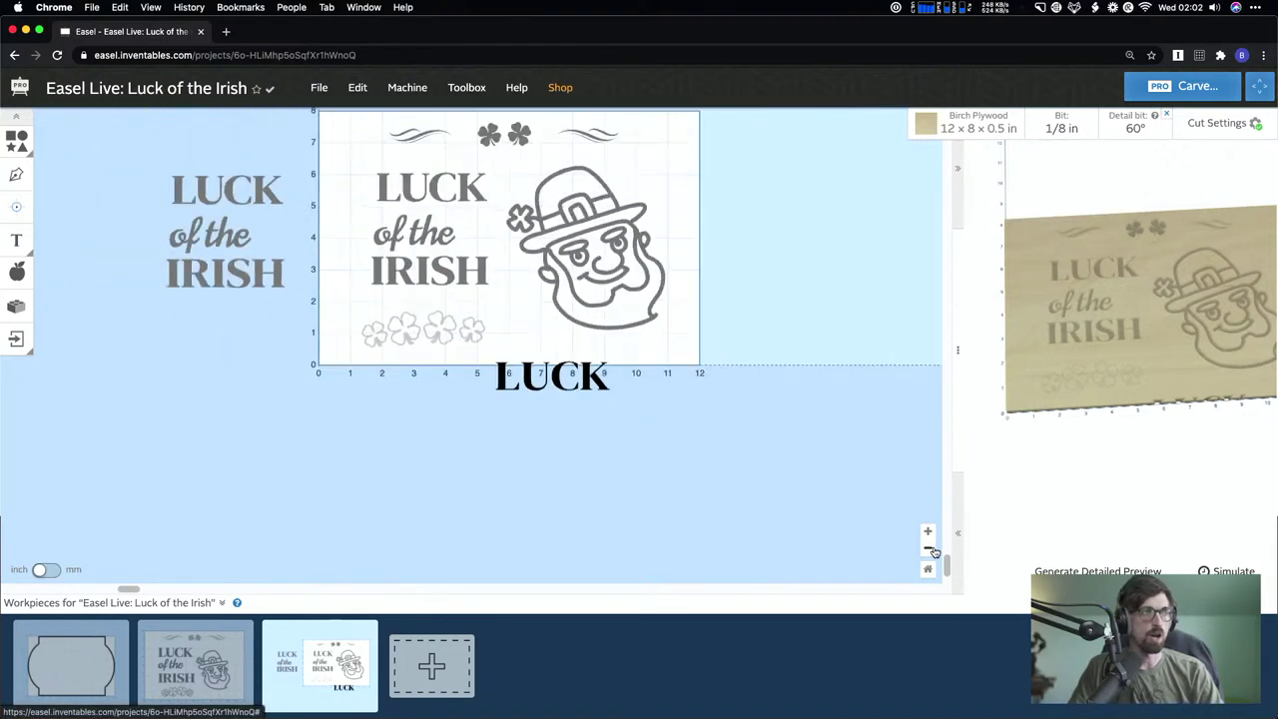
drag(340, 180, 446, 272)
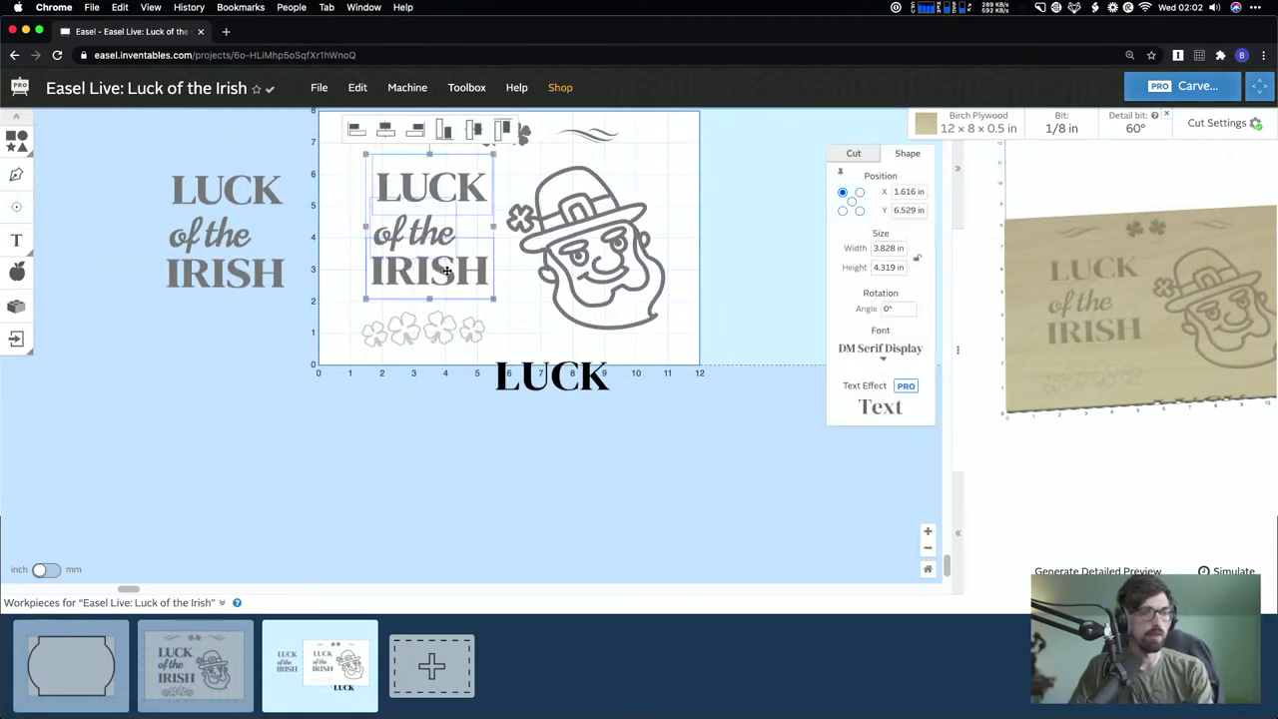
key(Delete)
- Combine the exploded LUCK parts into one shape and place it beside the leprechaun at about X 1.33, Y 5.19 in
click(617, 389)
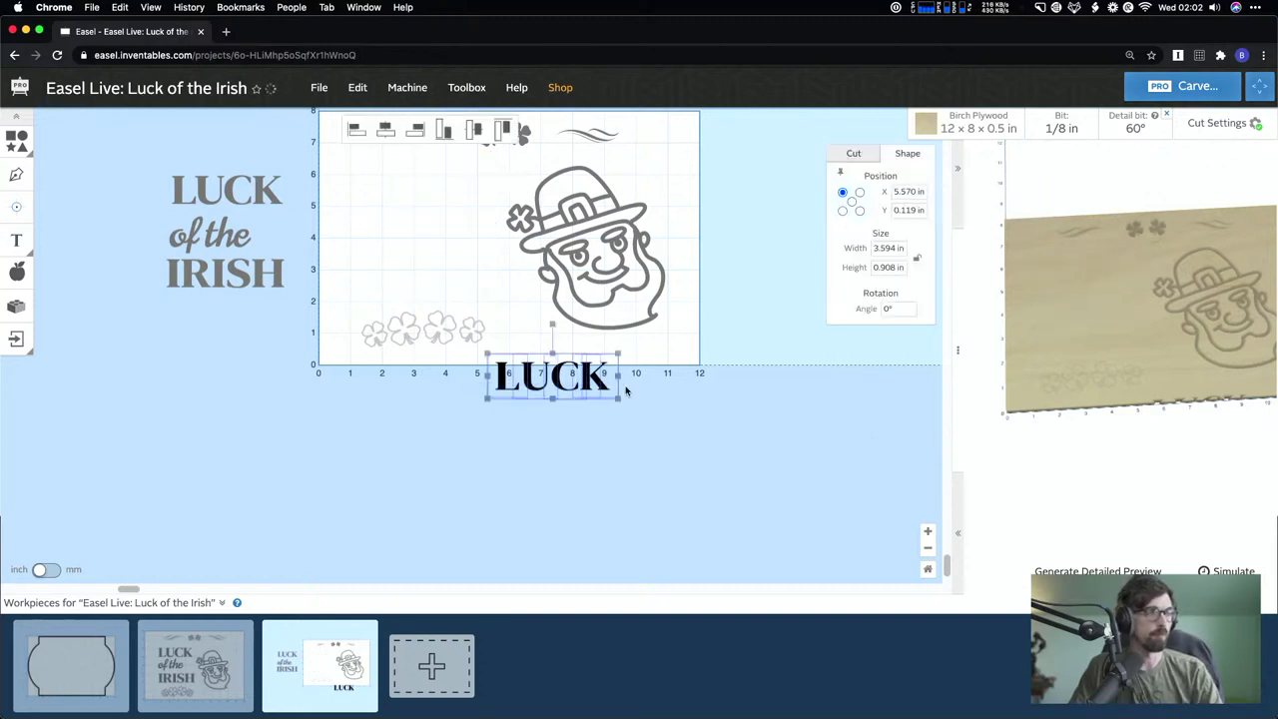
drag(552, 379, 419, 258)
right_click(419, 258)
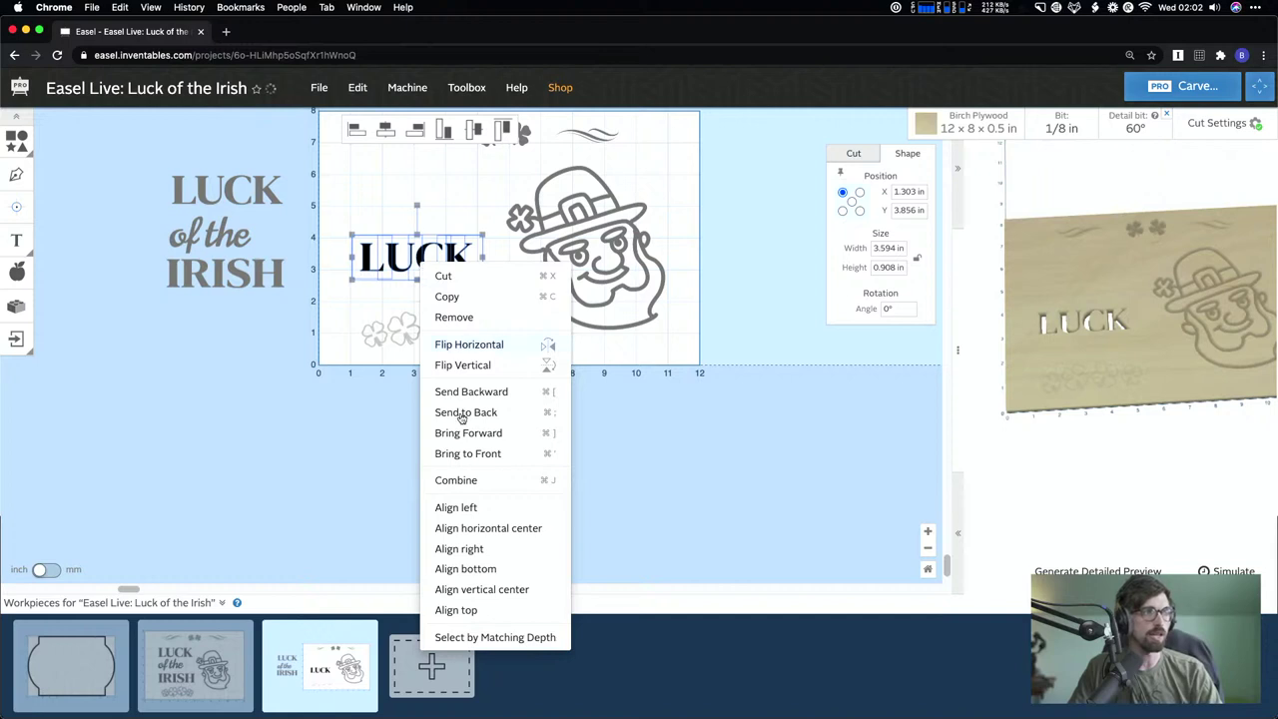
click(464, 479)
drag(423, 266, 423, 230)
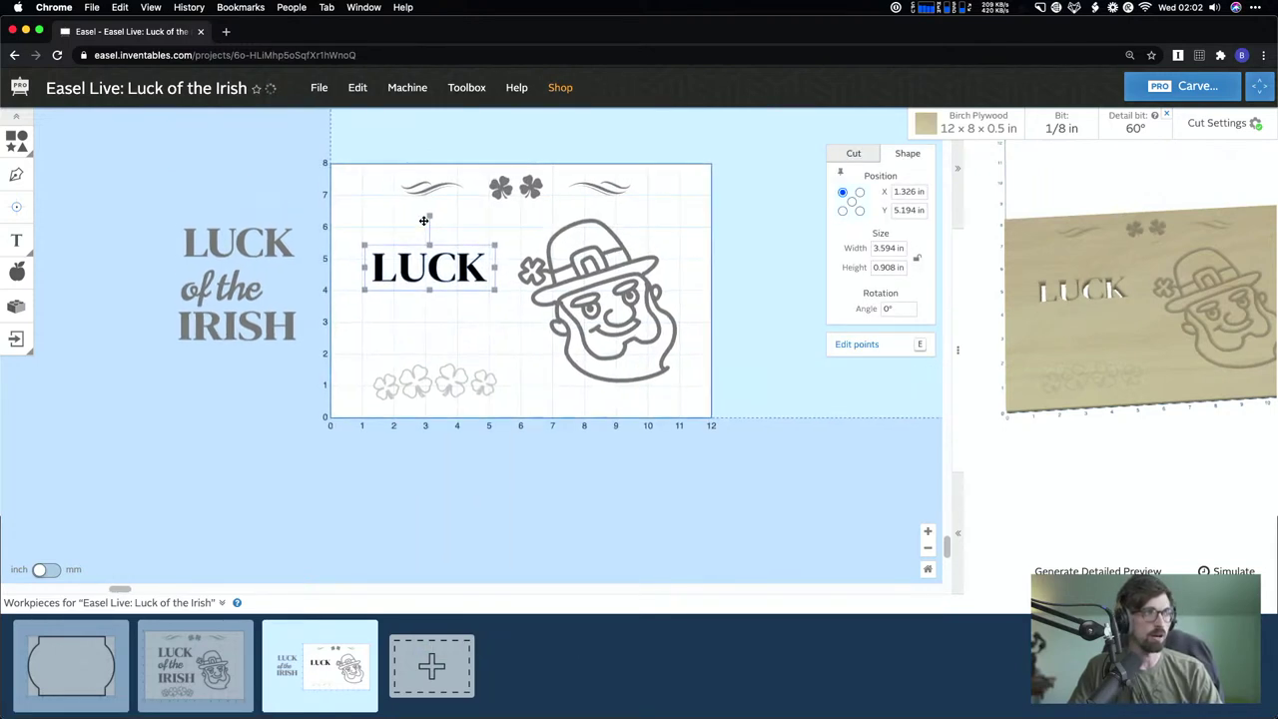
- Set the combined LUCK shape's Y position to 0 in by its top-left corner
double_click(909, 190)
double_click(908, 210)
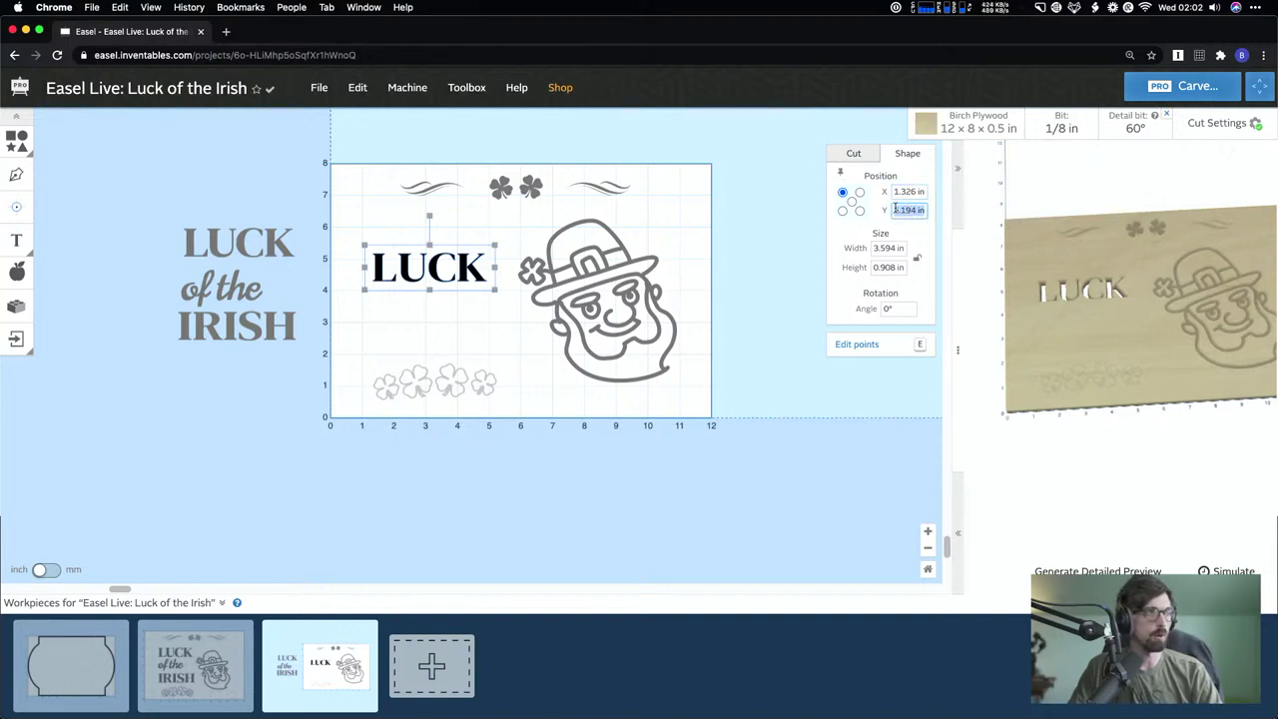
text(0)
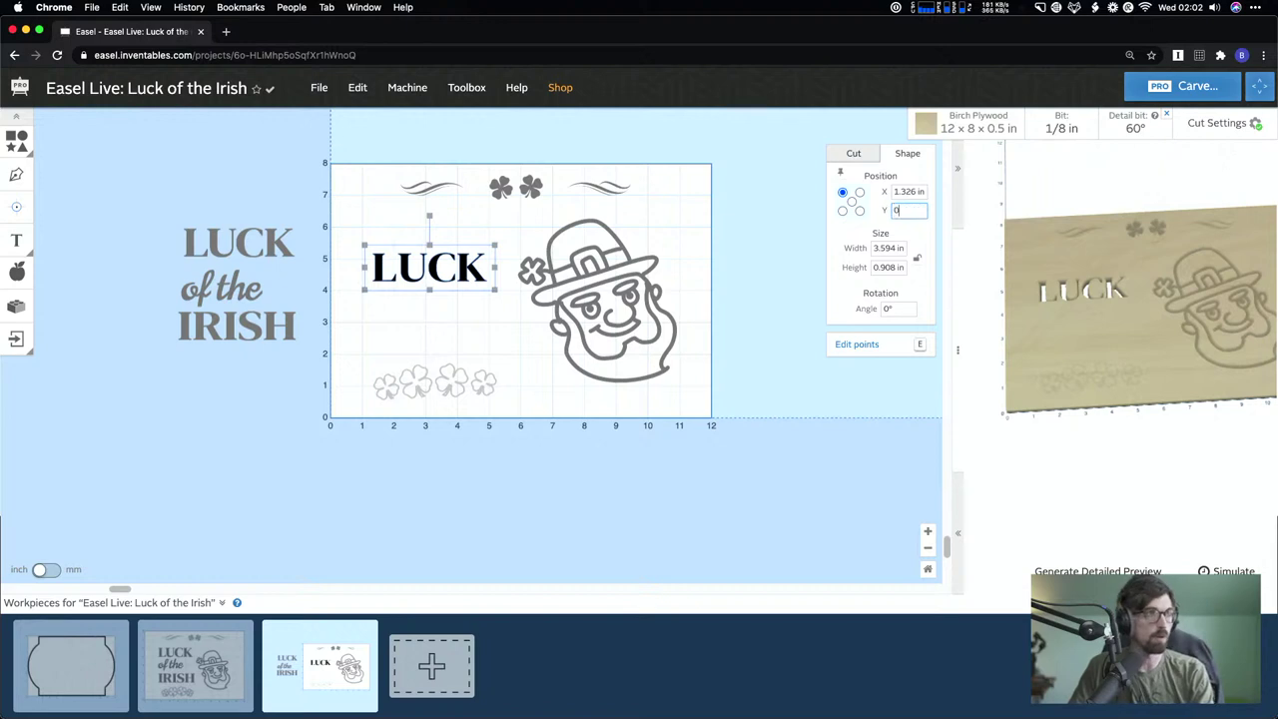
key(Return)
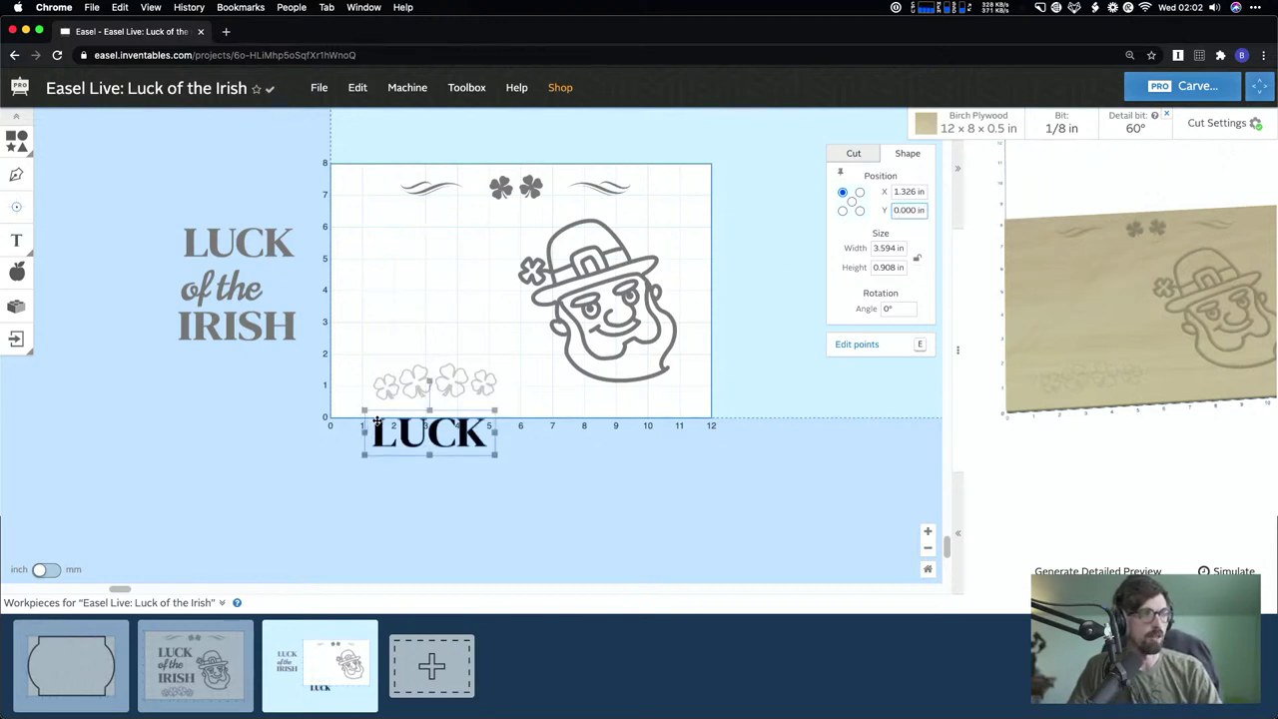
click(514, 439)
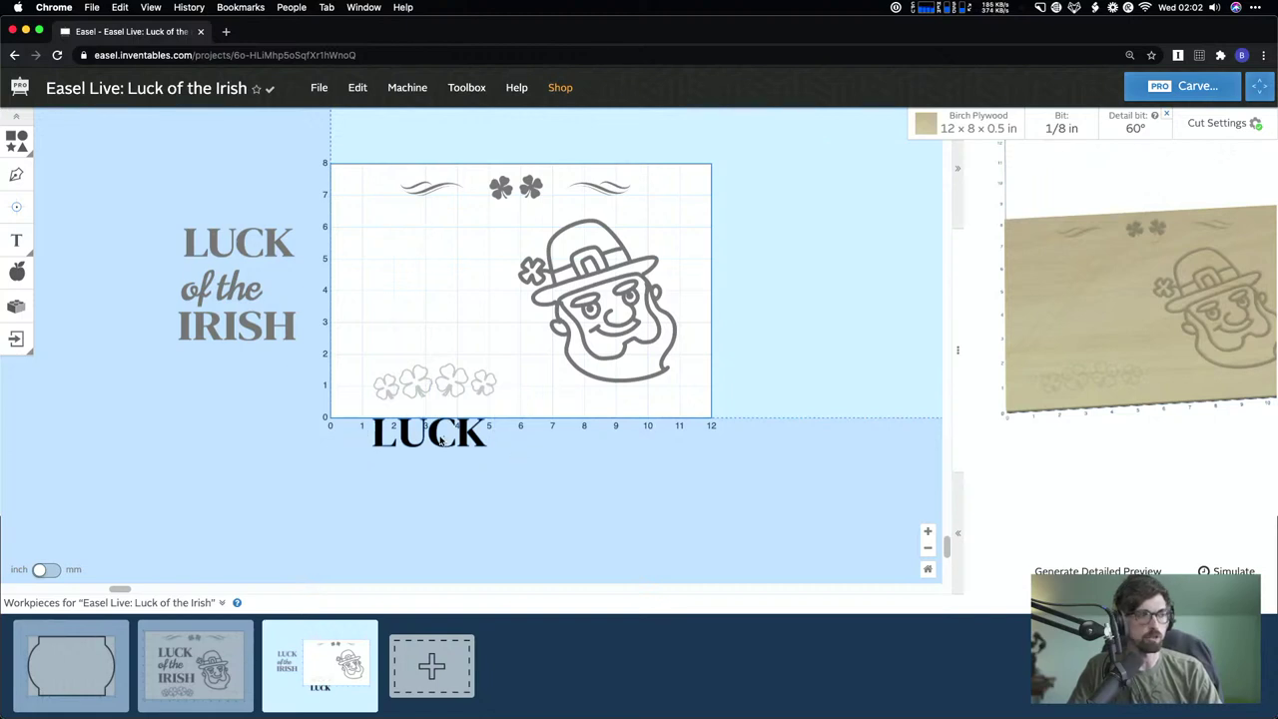
- Move the combined LUCK shape back beside the leprechaun at about X 1.23, Y 4.87 in
click(437, 442)
drag(435, 439, 439, 297)
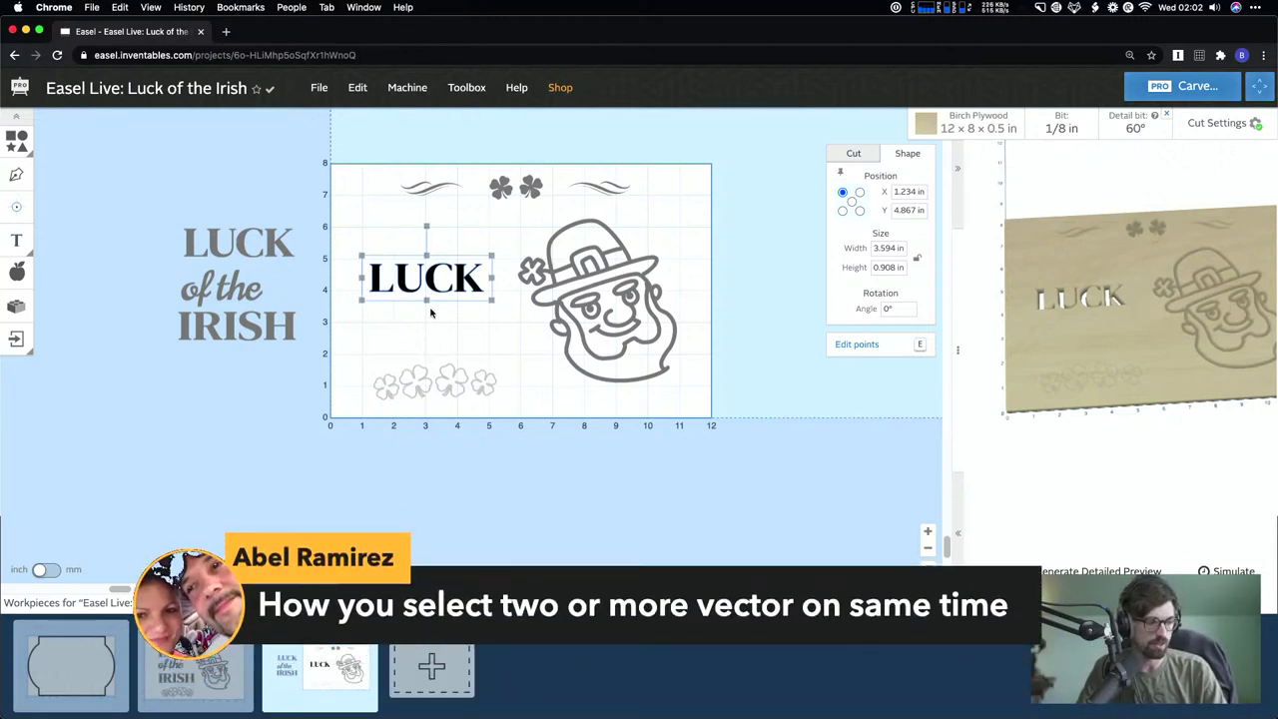
click(444, 343)
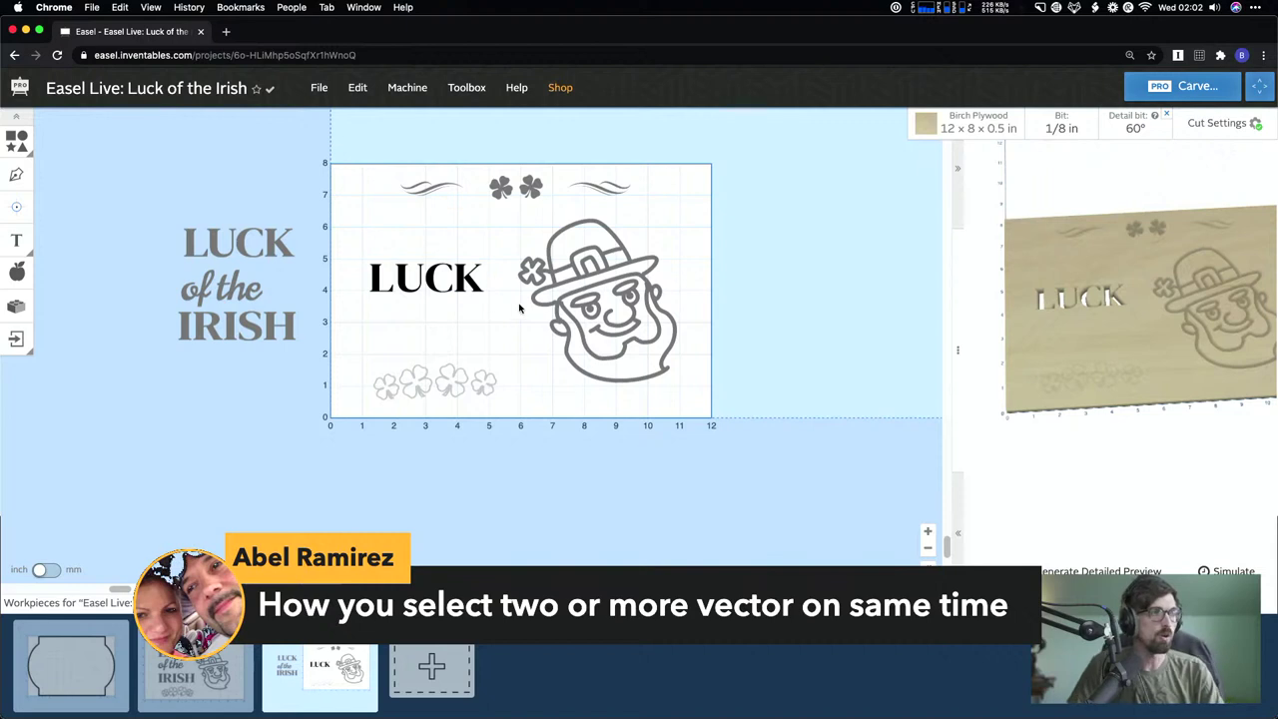
- Add the second top clover to the selection of the first and try moving the pair together
click(502, 189)
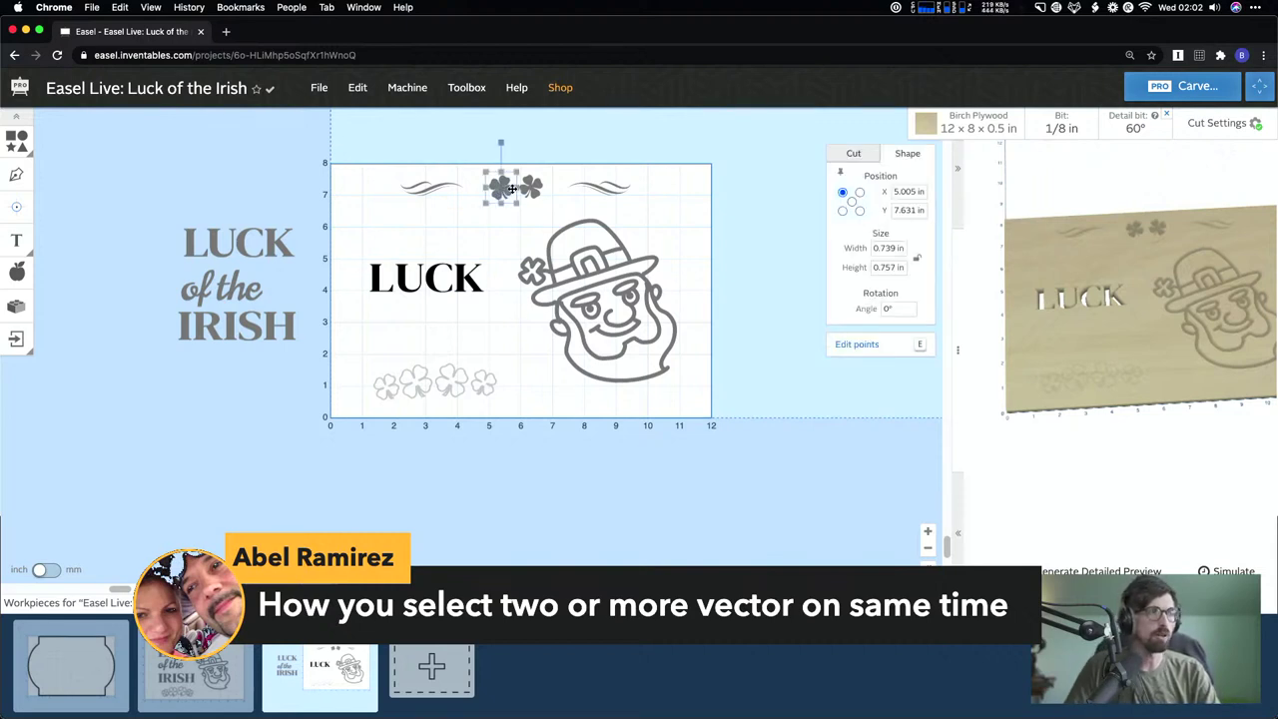
click(927, 531)
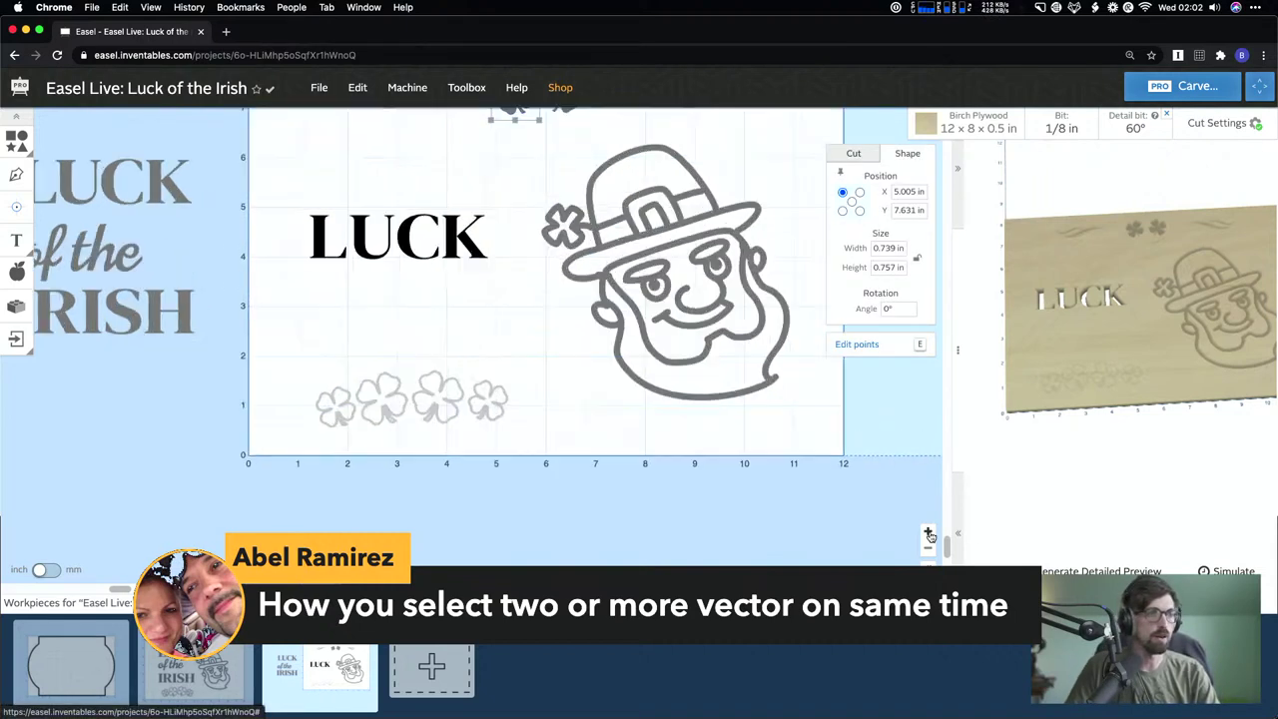
scroll(764, 377, up, 5)
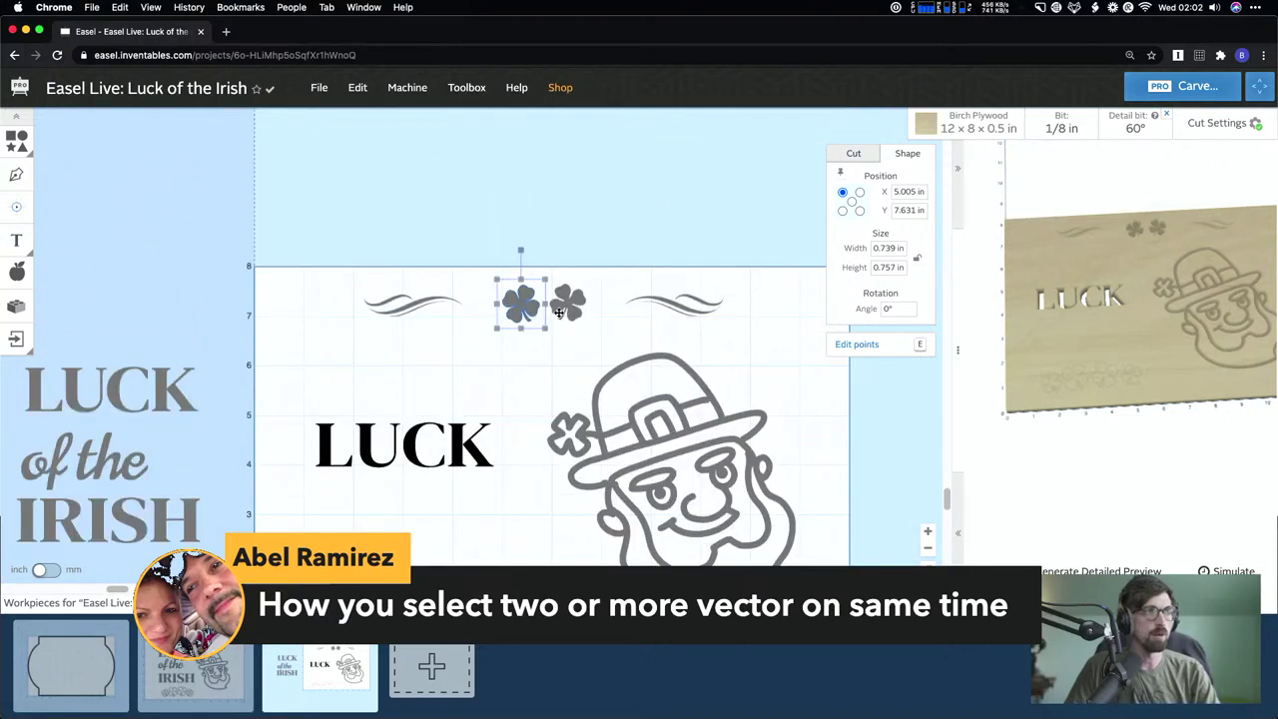
click(600, 203)
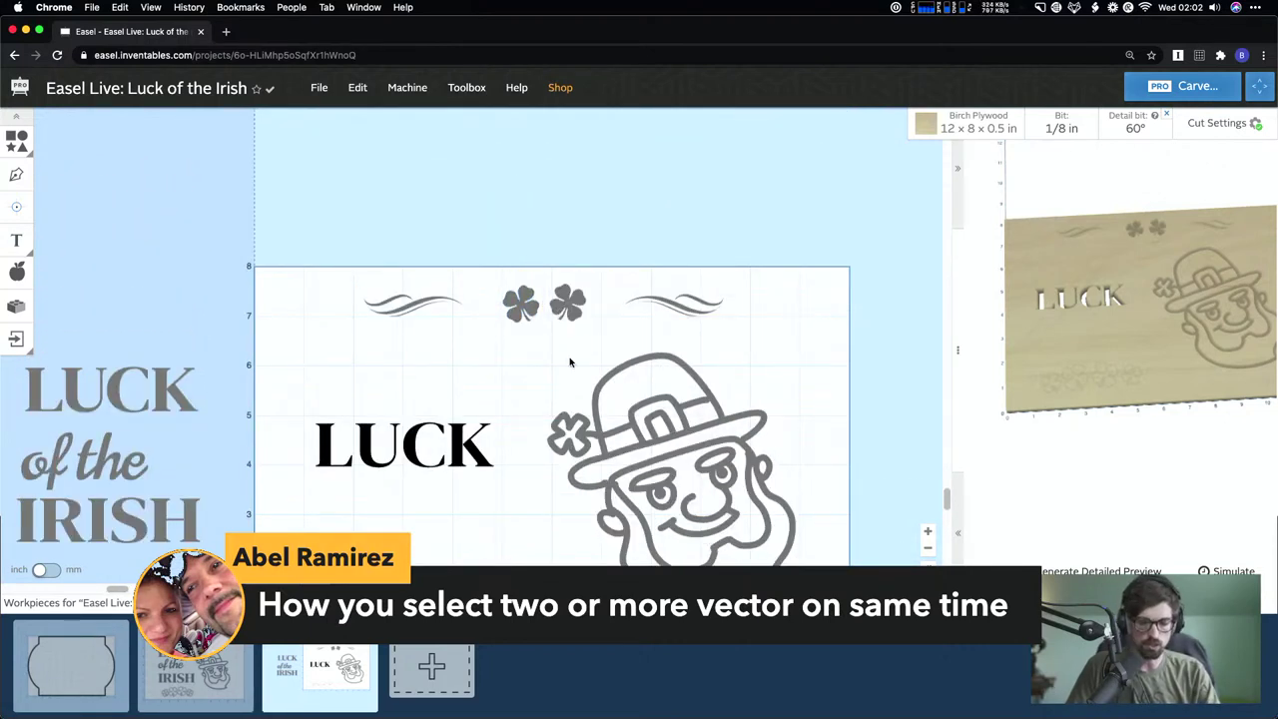
click(521, 314)
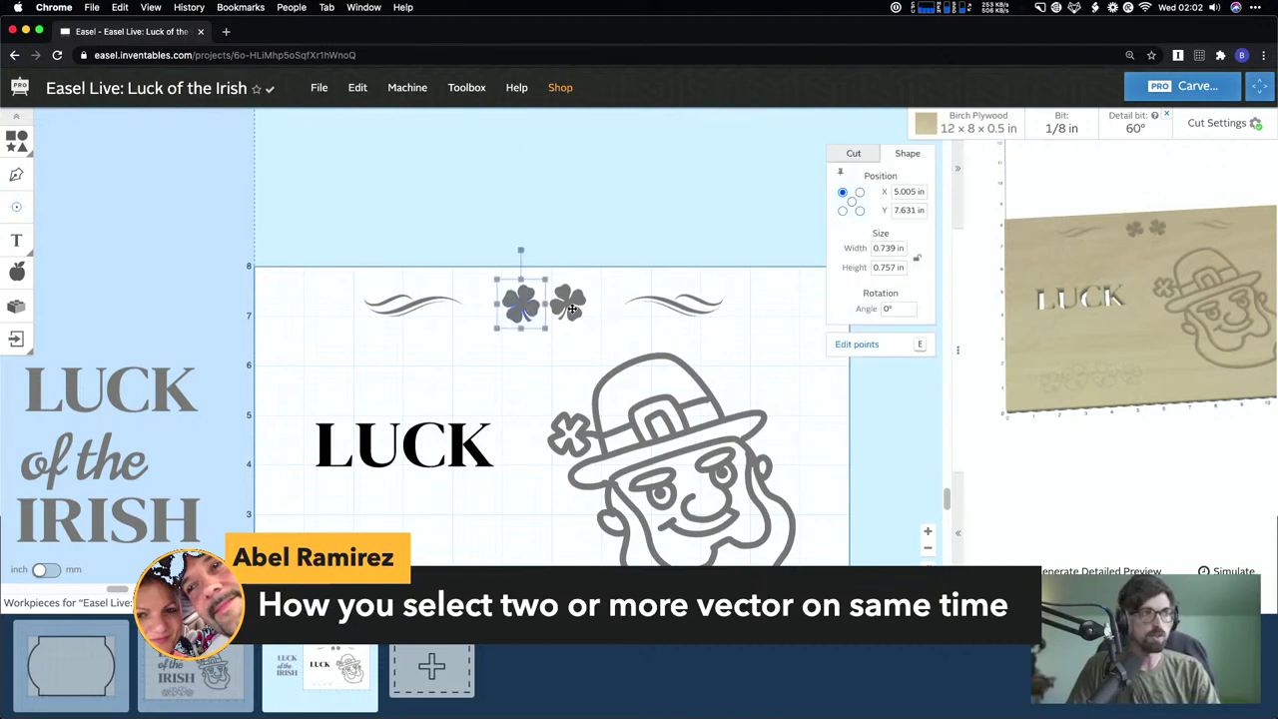
shift+click(569, 307)
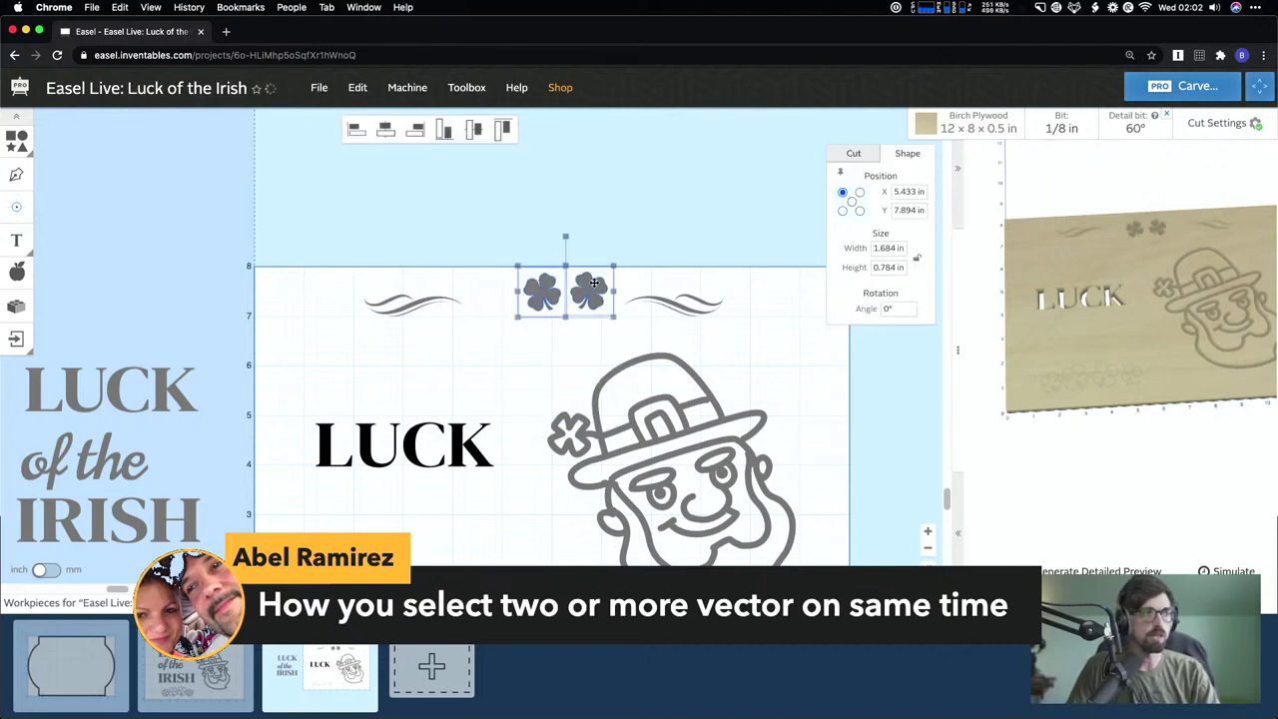
click(625, 222)
- Demonstrate selecting both top clovers at once with a selection box around them
drag(464, 243, 611, 351)
click(569, 227)
drag(495, 232, 584, 327)
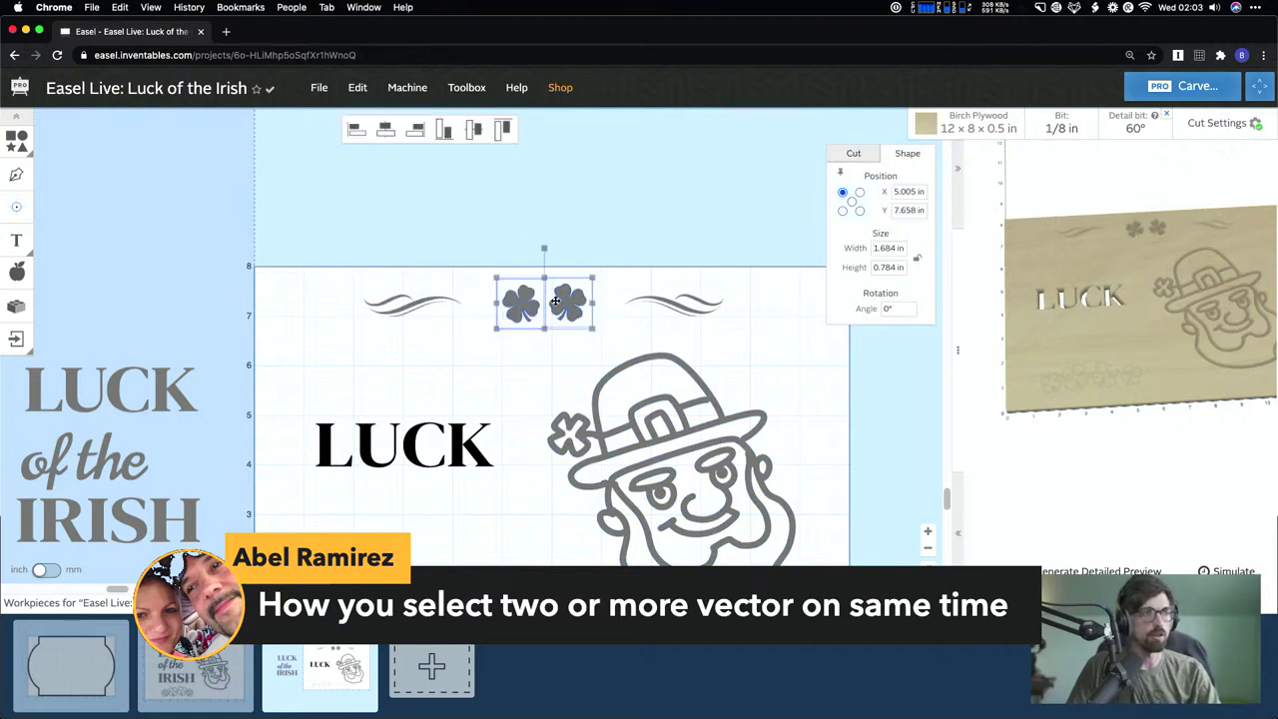
click(633, 239)
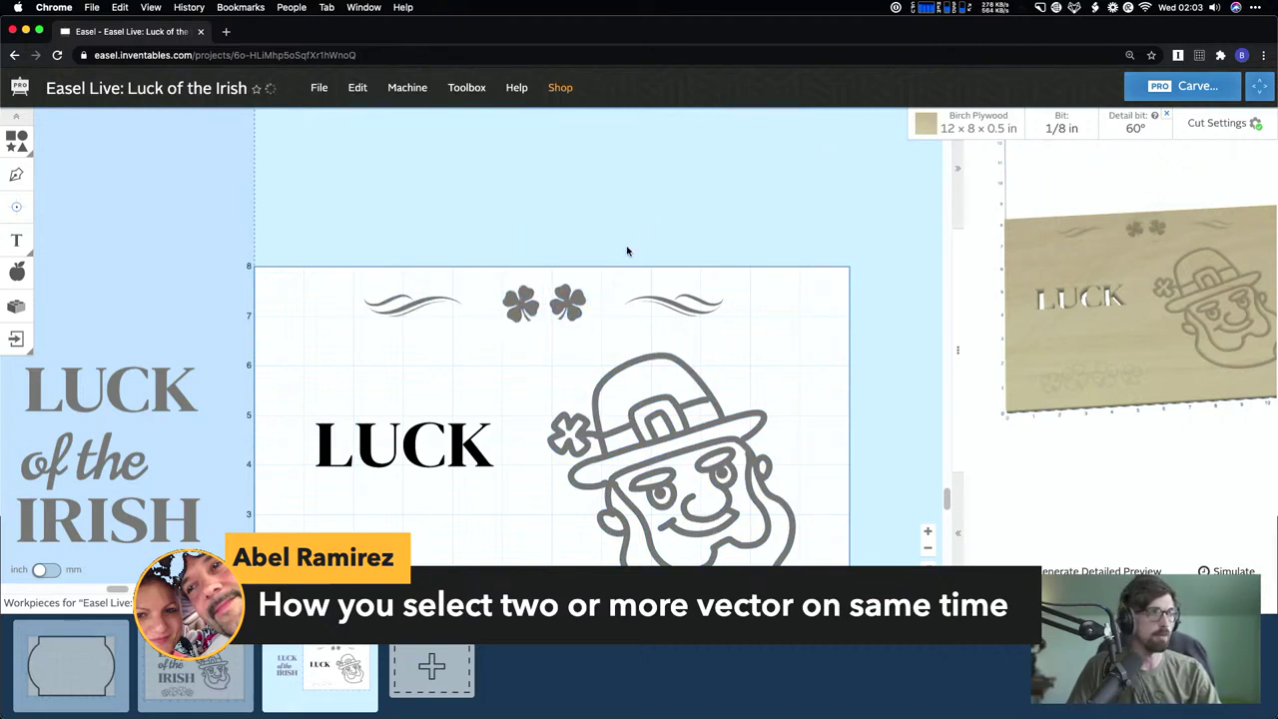
- Reshape the lower-right leaf of the second top clover by moving an outline point slightly outward
double_click(571, 301)
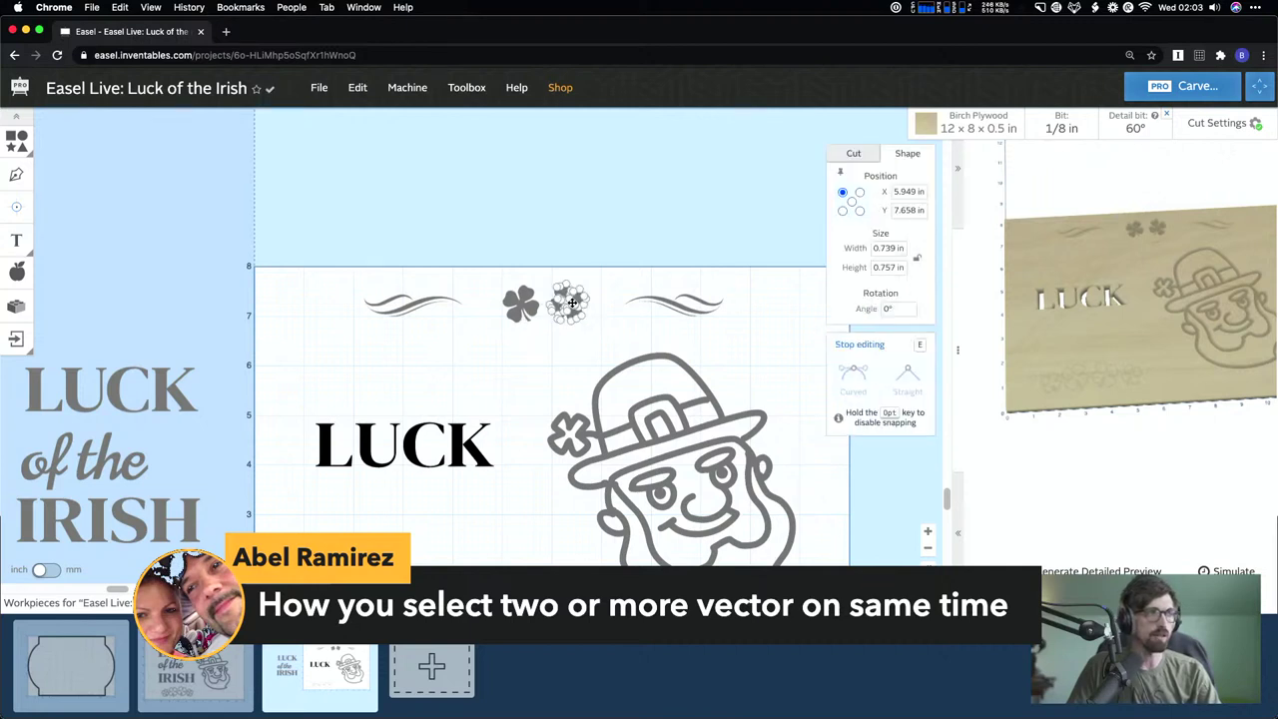
click(928, 531)
click(928, 531)
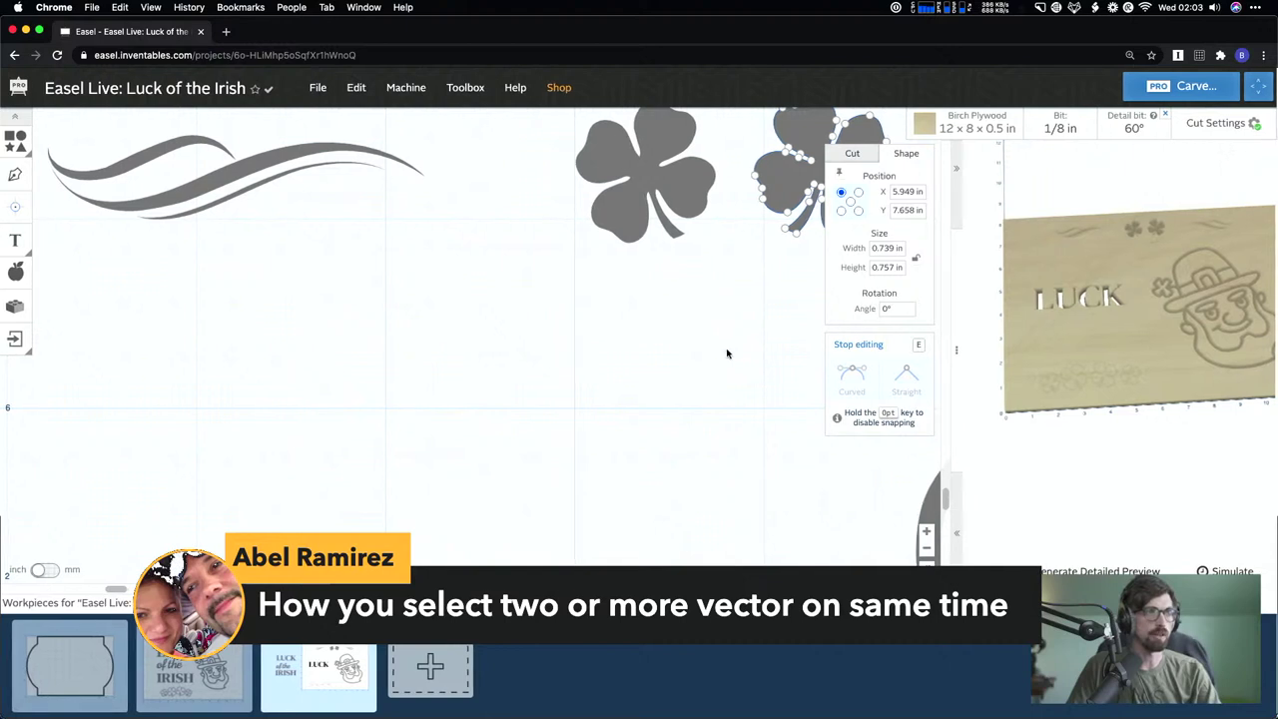
click(757, 377)
scroll(758, 378, up, 5)
scroll(758, 378, right, 5)
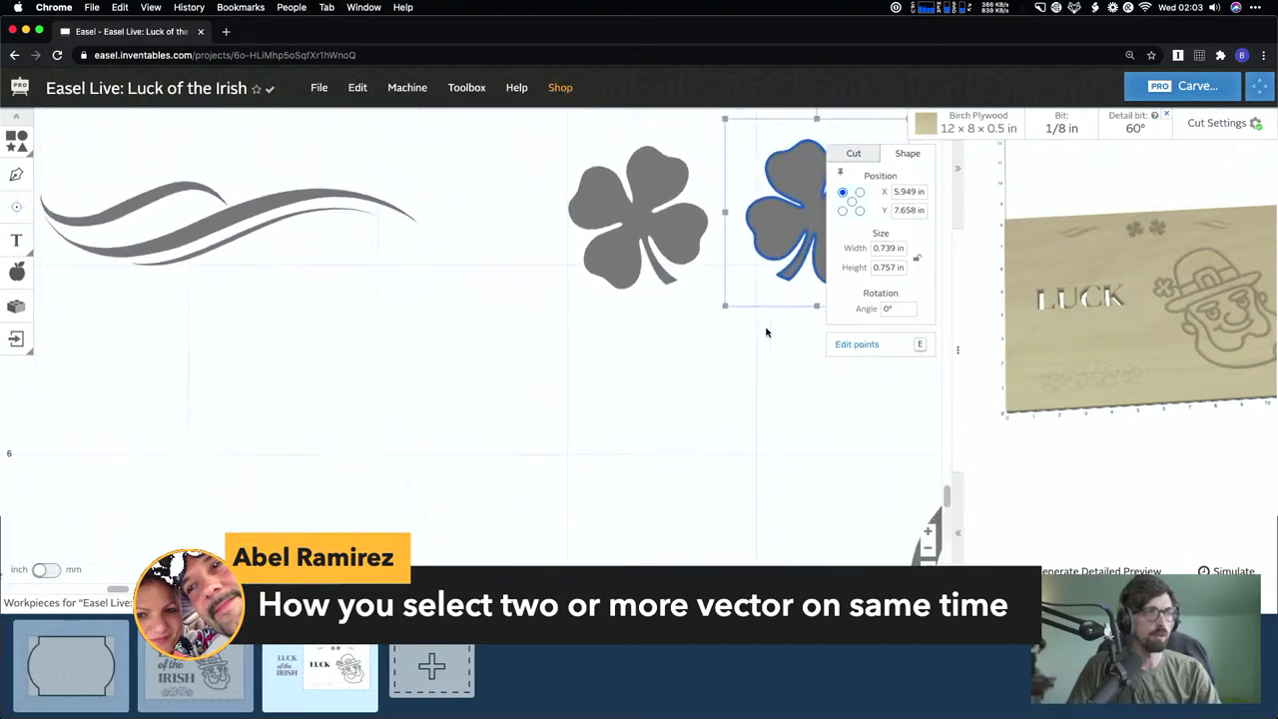
double_click(715, 324)
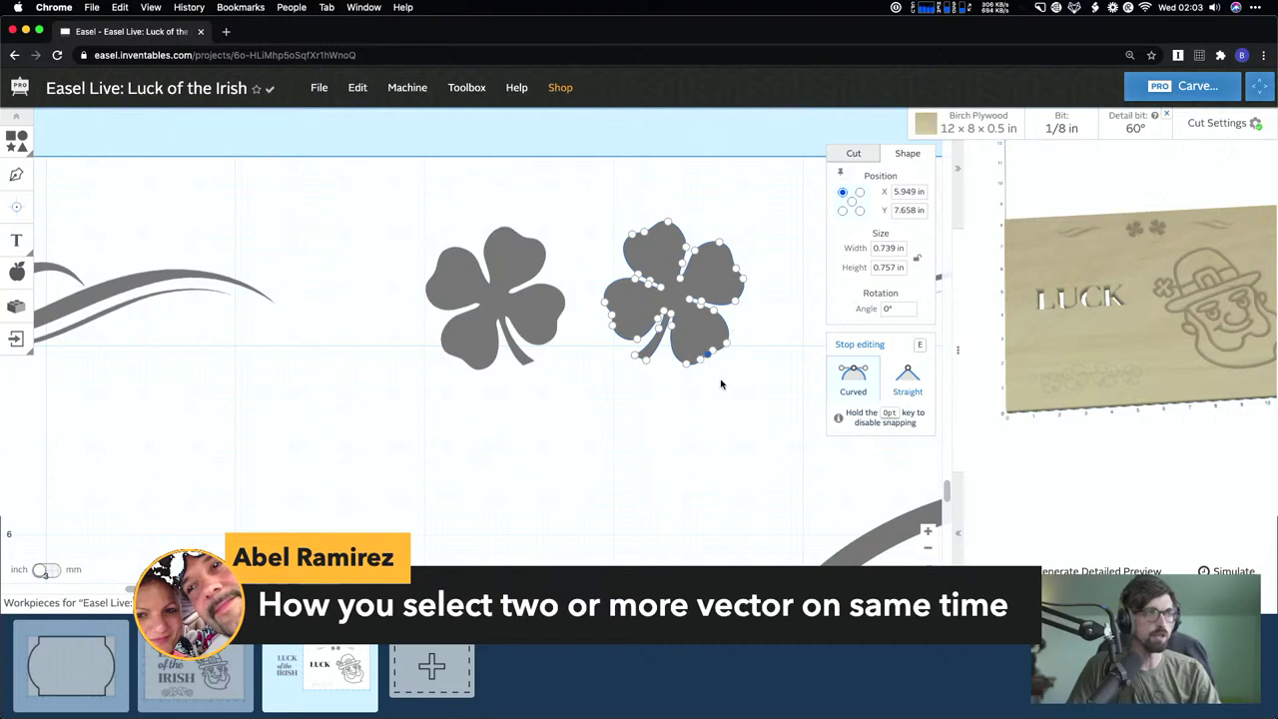
drag(725, 344, 731, 340)
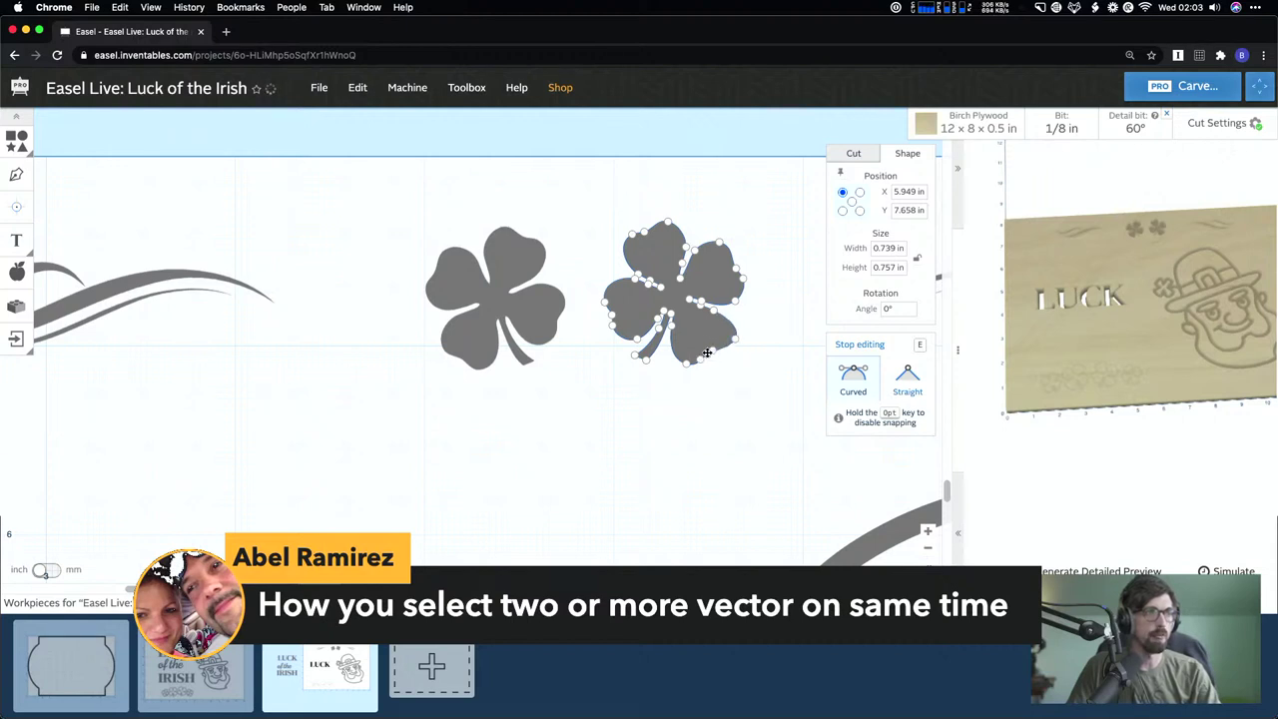
key(e)
- Adjust the points at the second top clover's stem tip and finish editing its outline
double_click(695, 322)
click(645, 359)
mouse_move(644, 362)
mouse_down()
mouse_move(644, 329)
mouse_move(642, 354)
mouse_up()
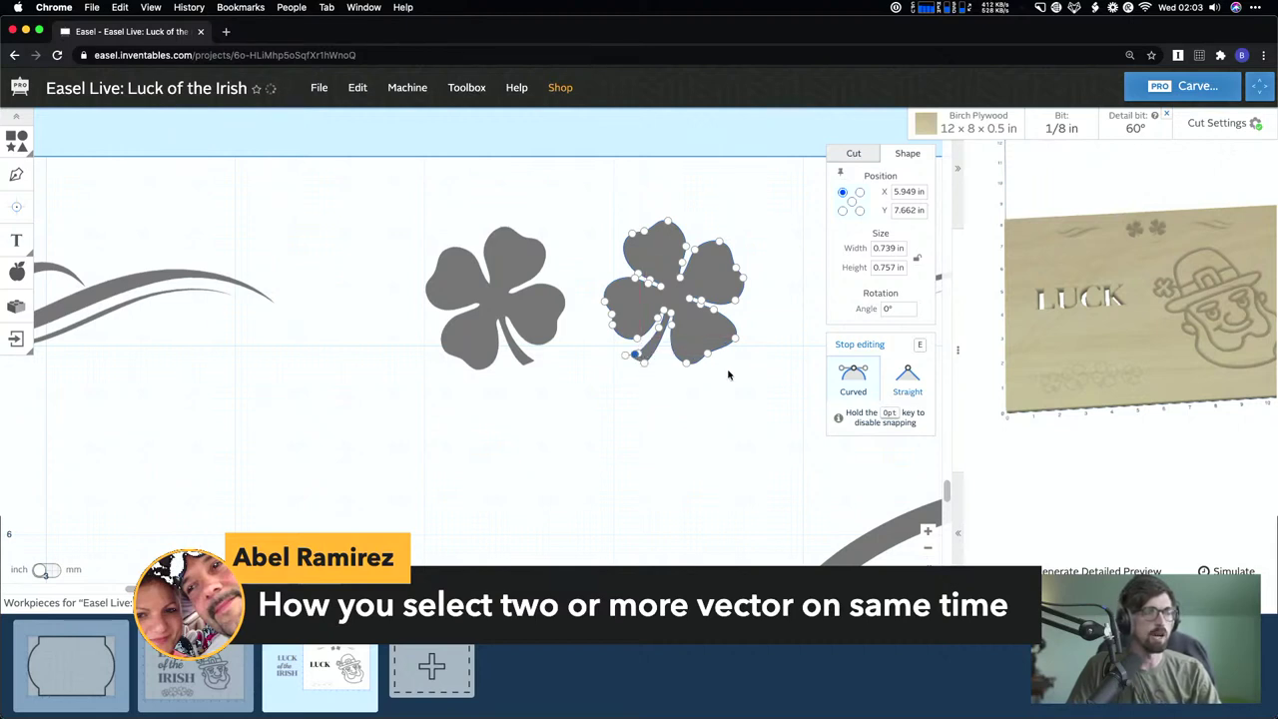
key(e)
key(e)
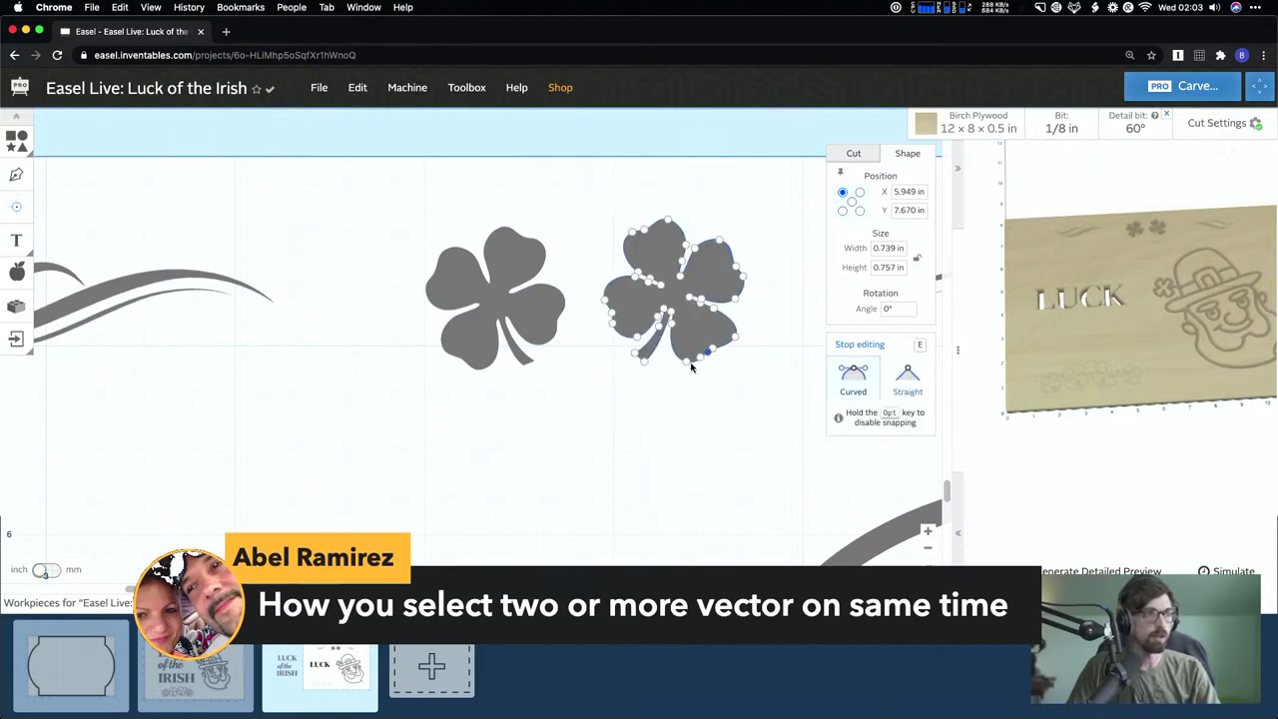
click(735, 336)
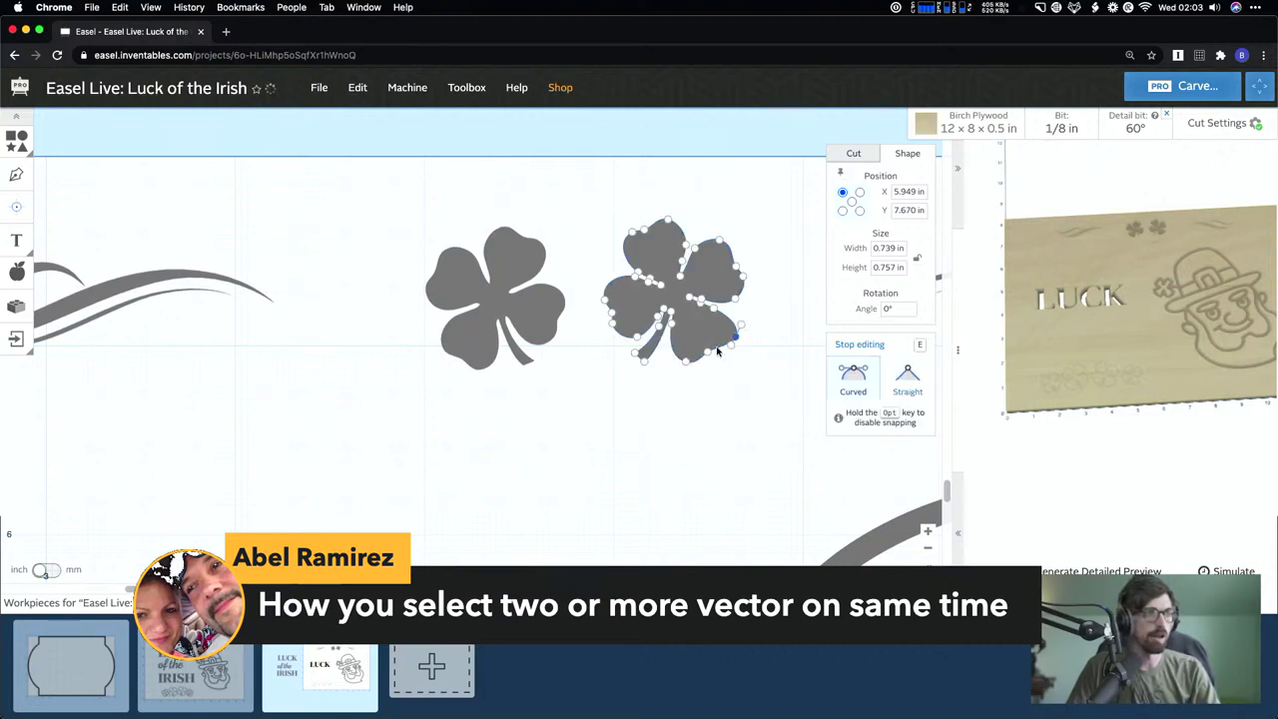
key(e)
key(e)
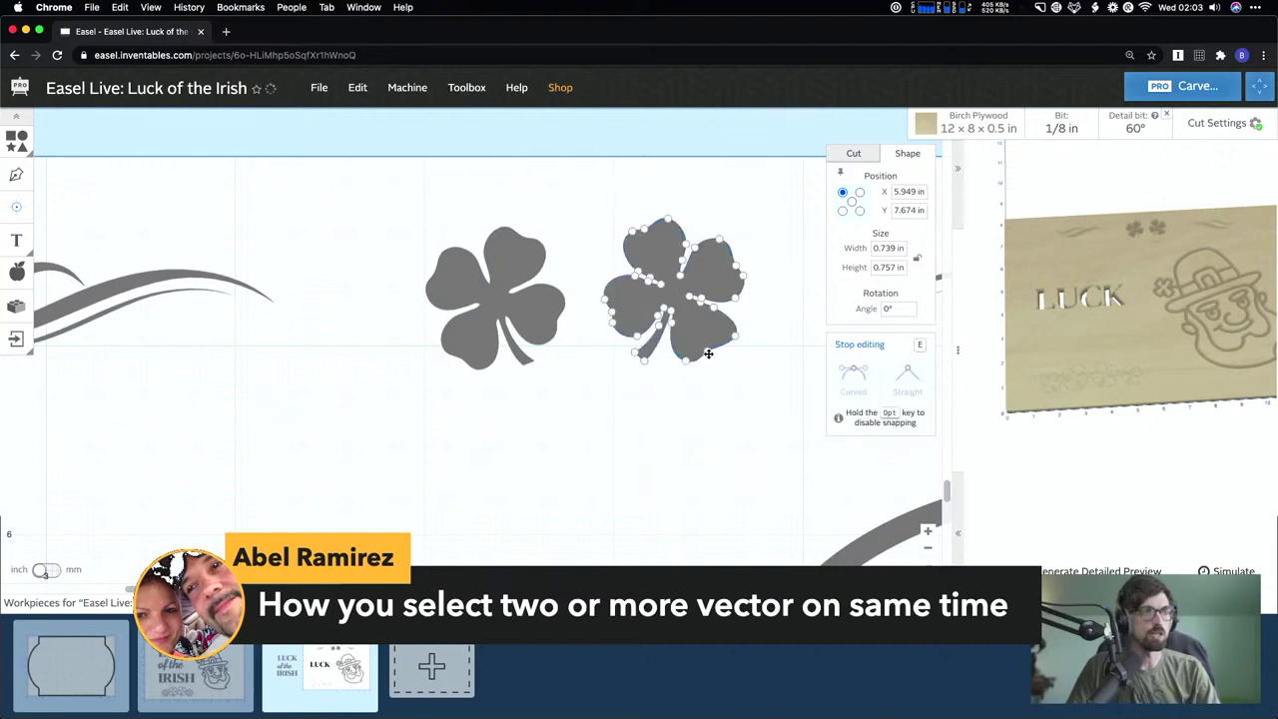
key(e)
click(676, 419)
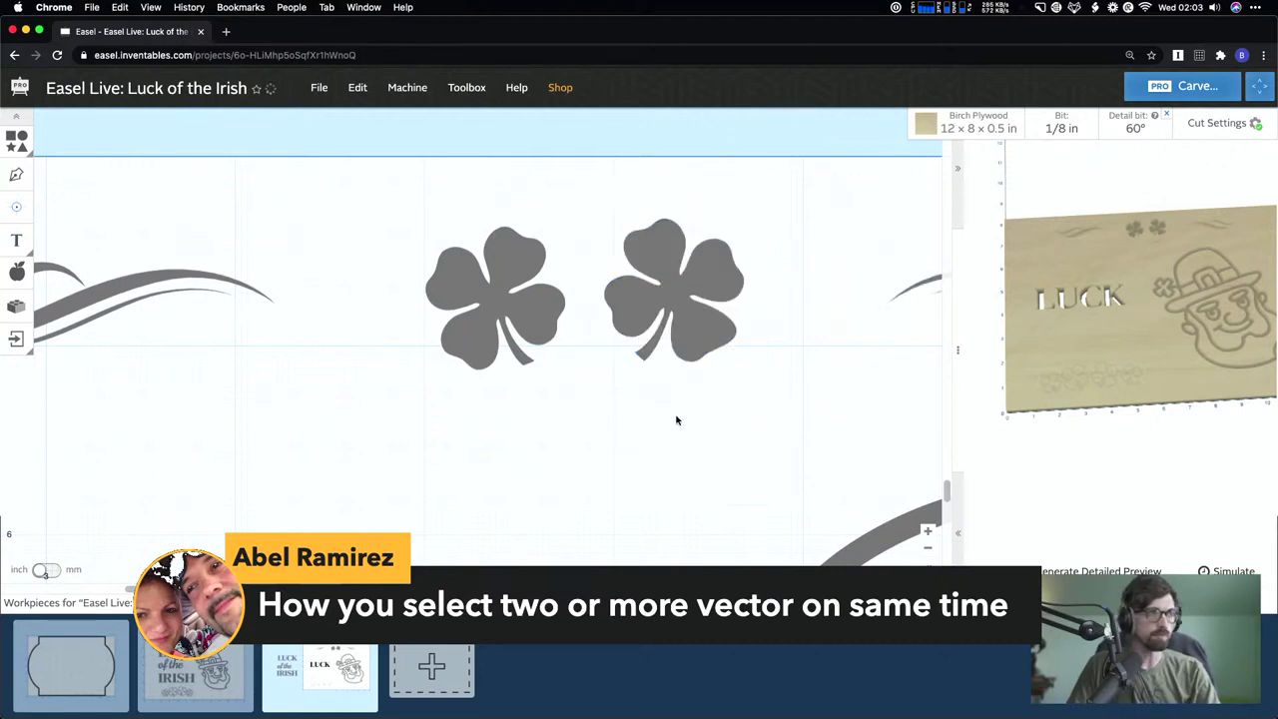
- Explode the "of the" and IRISH text beside the workpiece with Xploder and place the exploded letters below the originals
scroll(687, 382, down, 3)
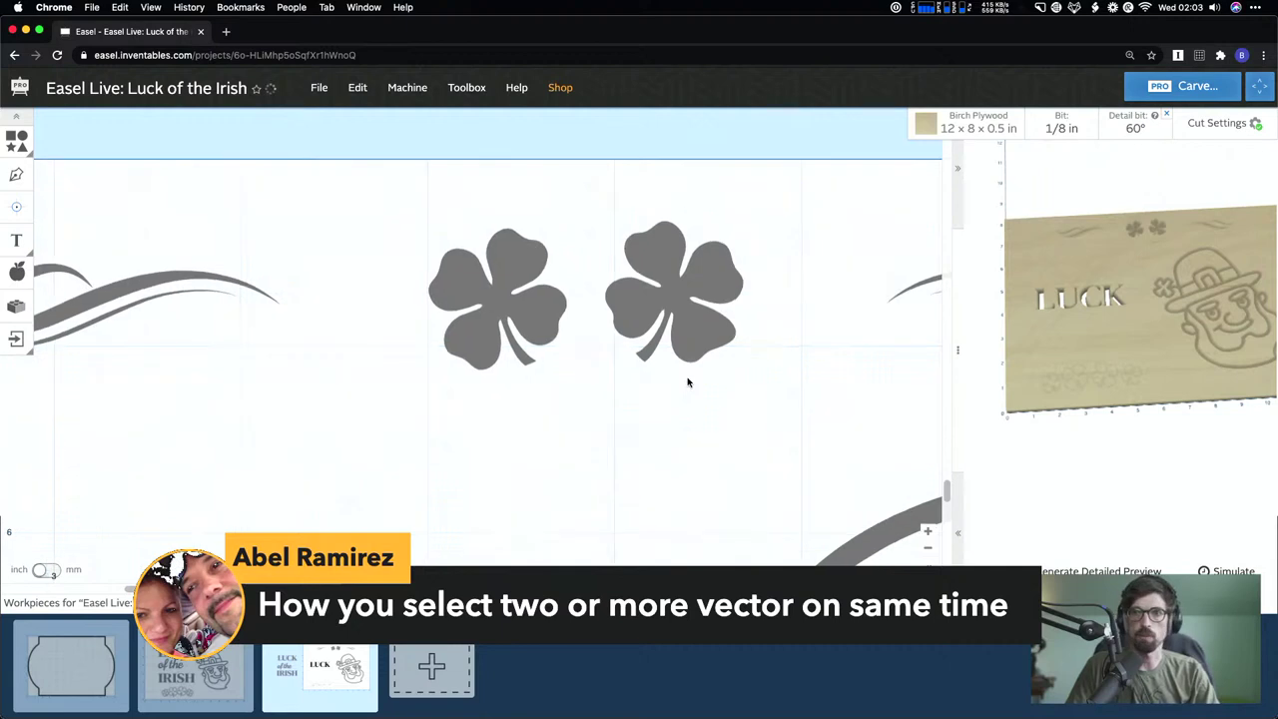
scroll(686, 381, down, 5)
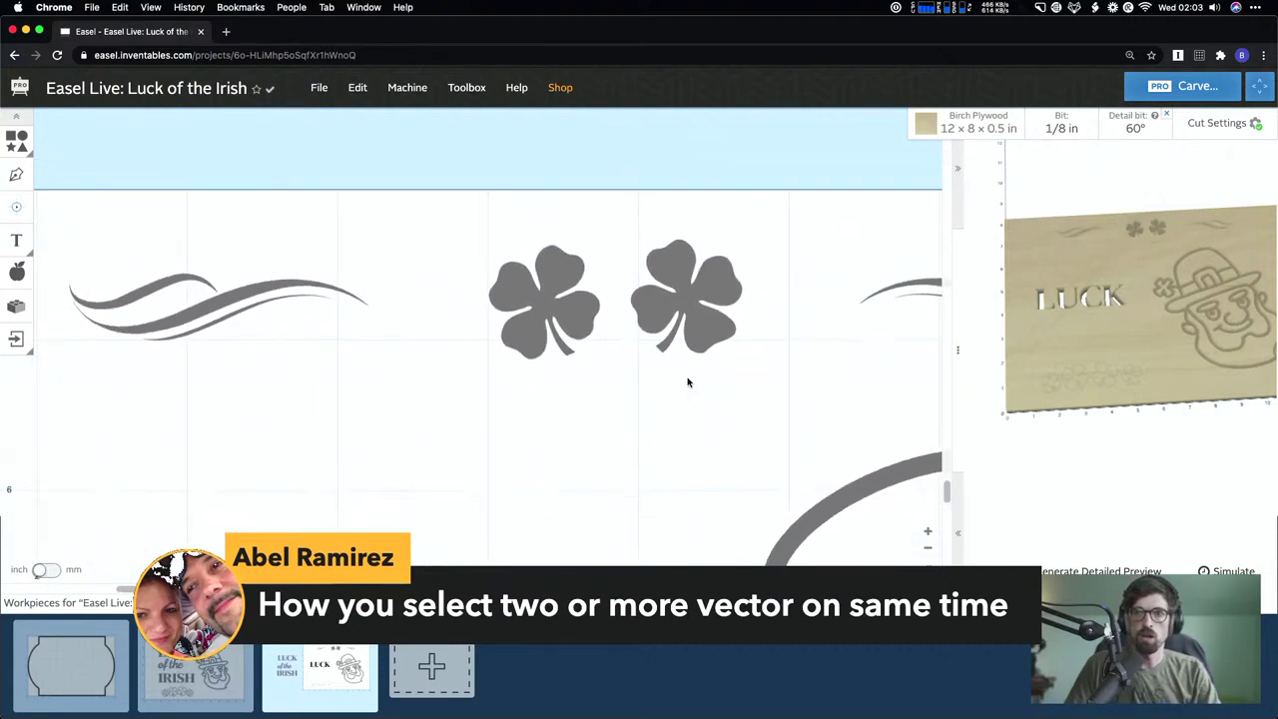
scroll(687, 381, down, 8)
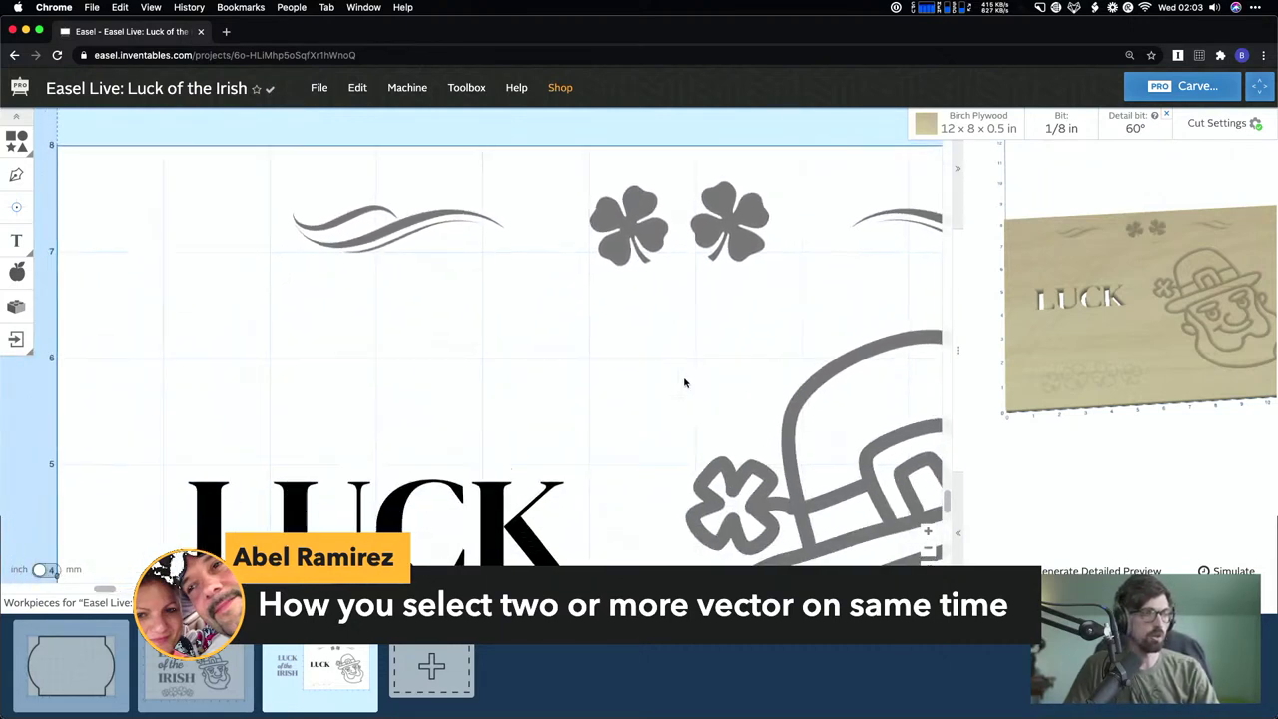
scroll(685, 380, down, 8)
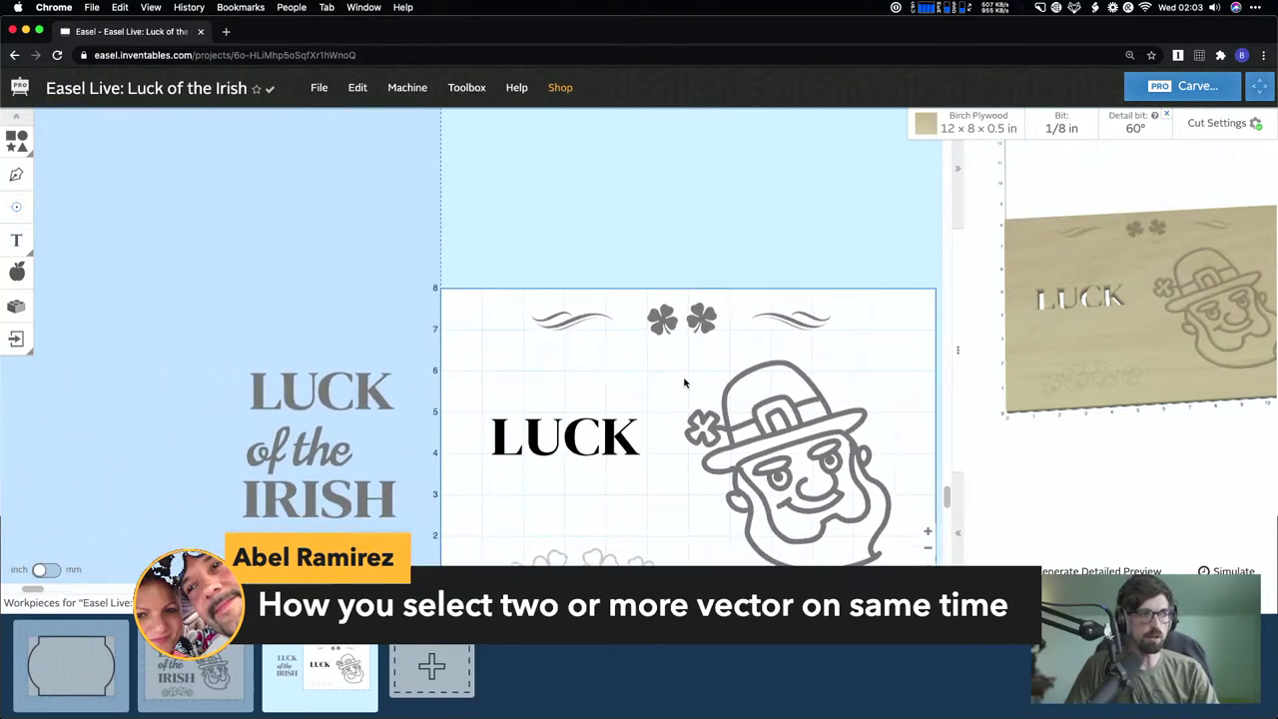
drag(254, 335, 402, 407)
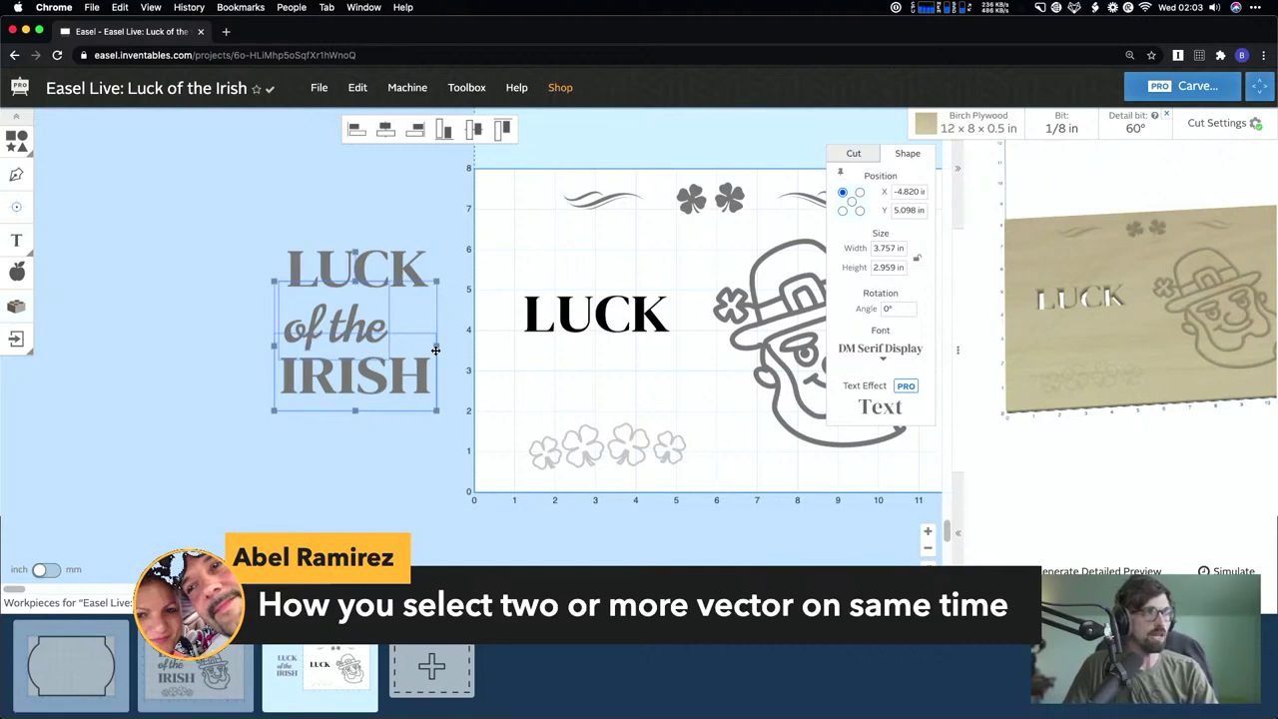
click(16, 307)
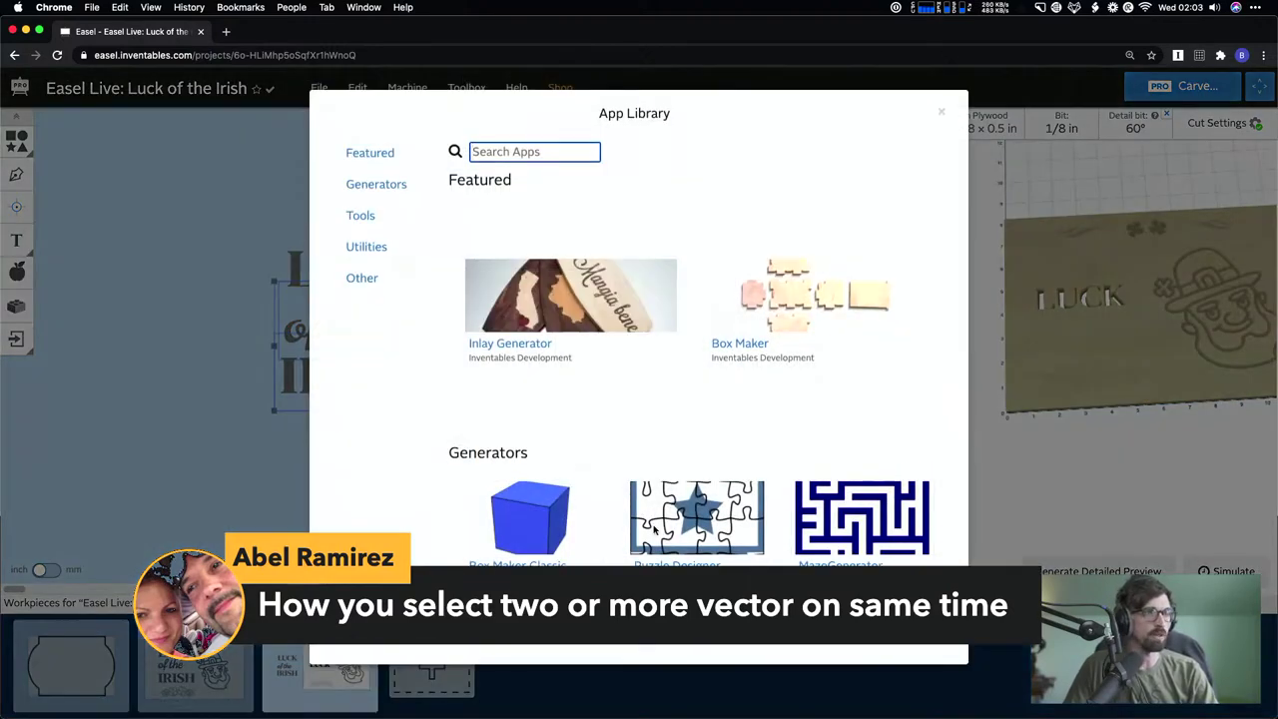
scroll(653, 530, down, 5)
scroll(830, 392, down, 5)
click(830, 392)
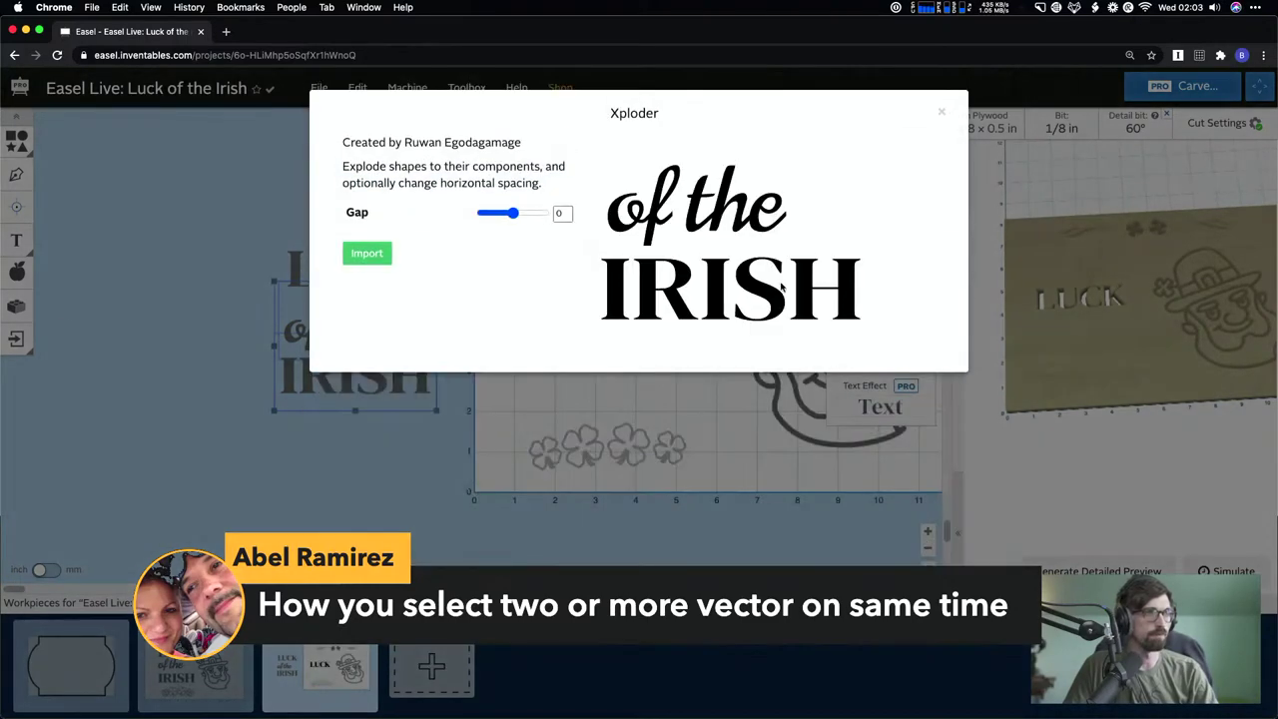
click(371, 252)
drag(532, 427, 355, 439)
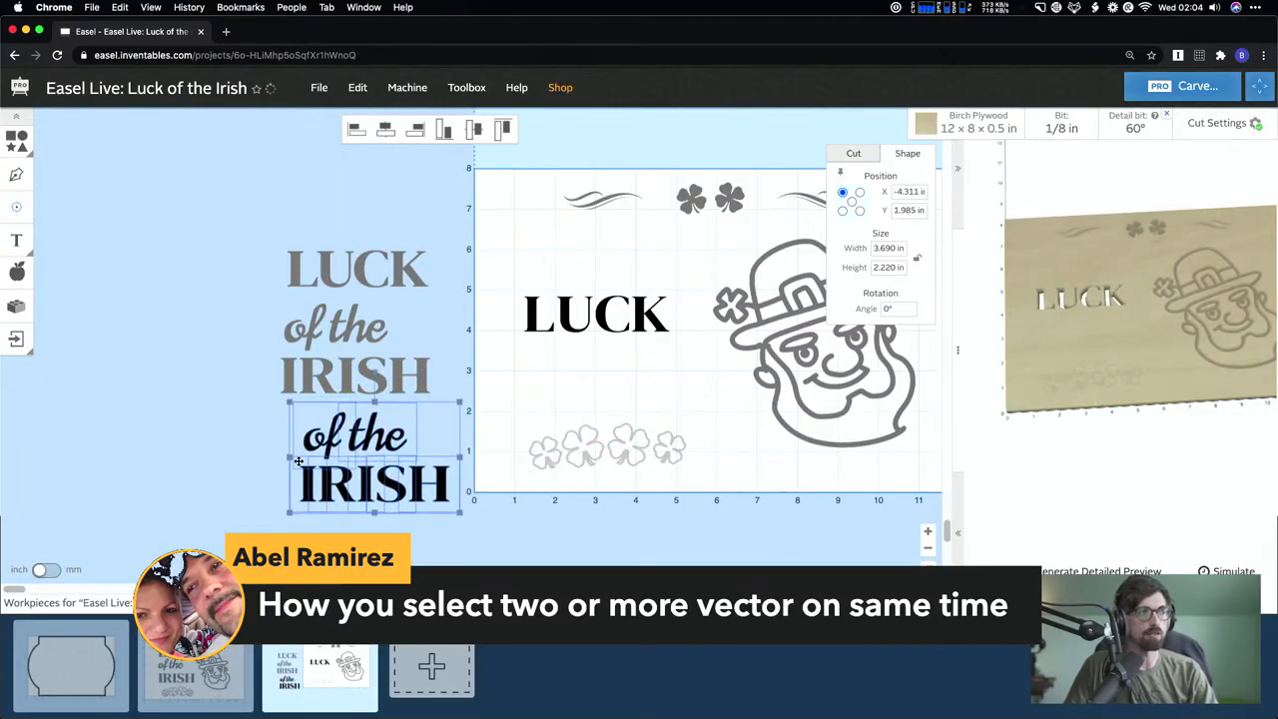
click(512, 407)
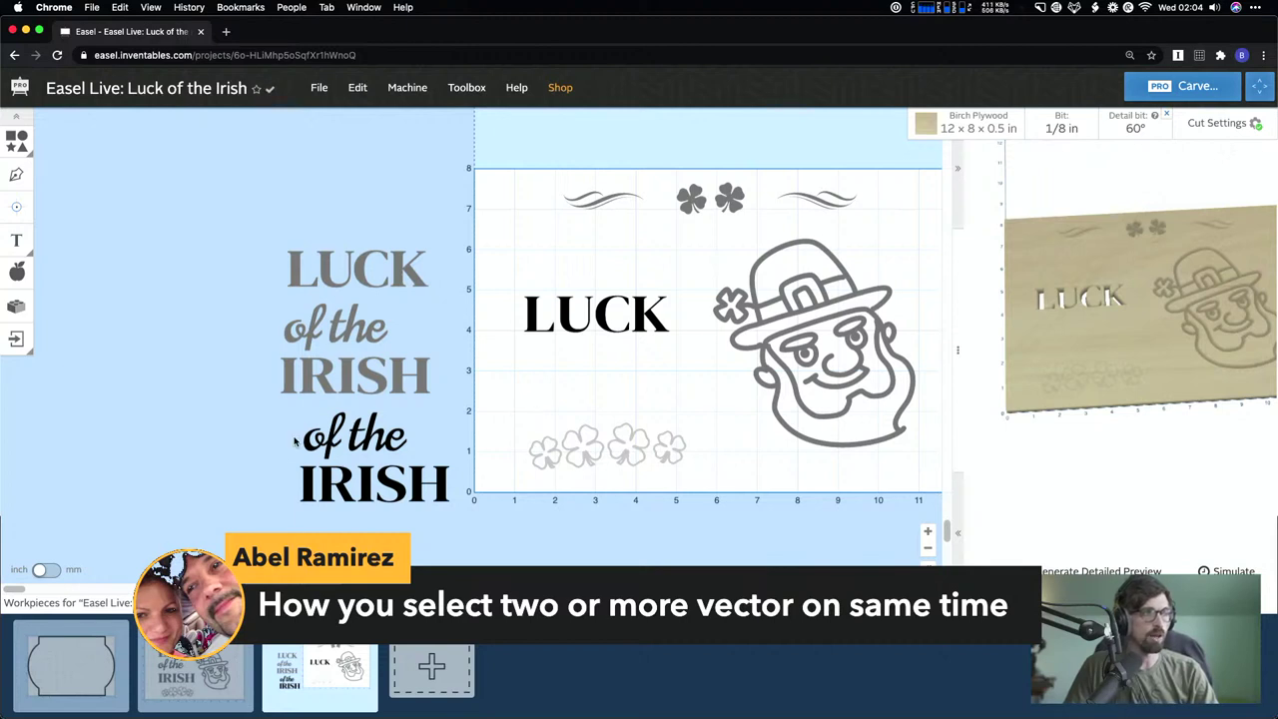
- Combine the exploded "of the" letters into one shape and the exploded IRISH letters into another
drag(288, 424, 445, 451)
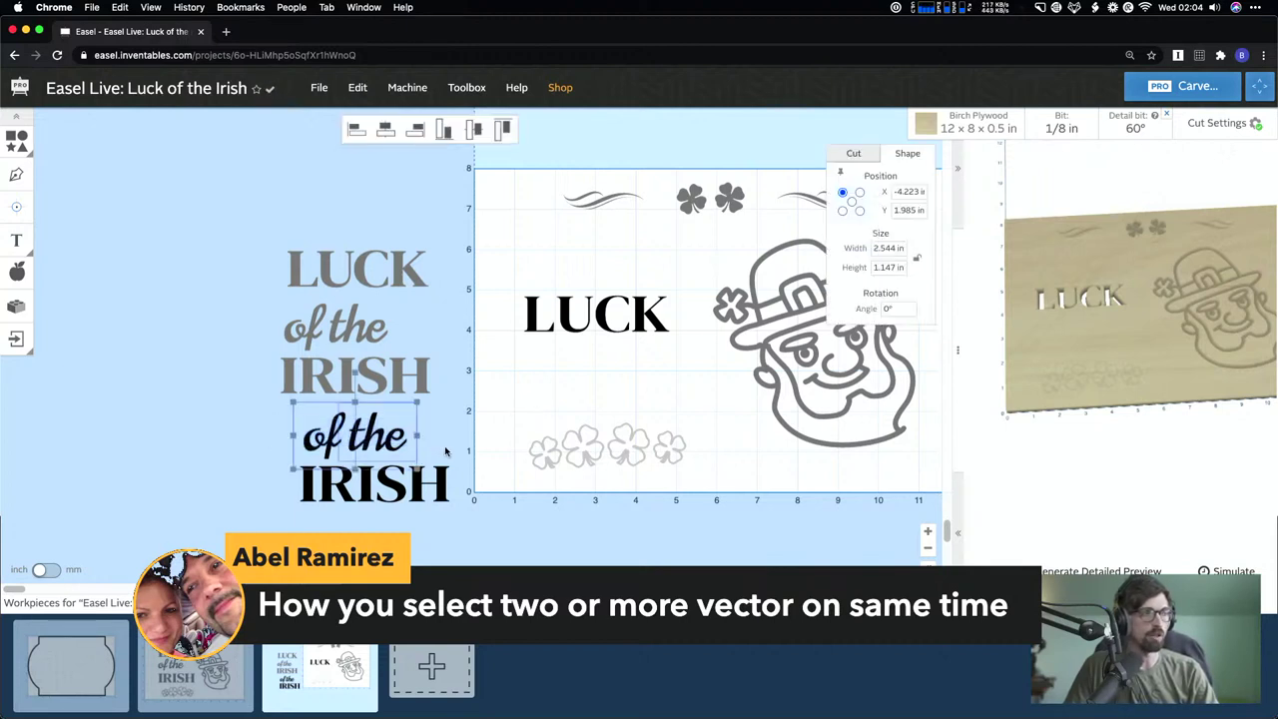
right_click(379, 433)
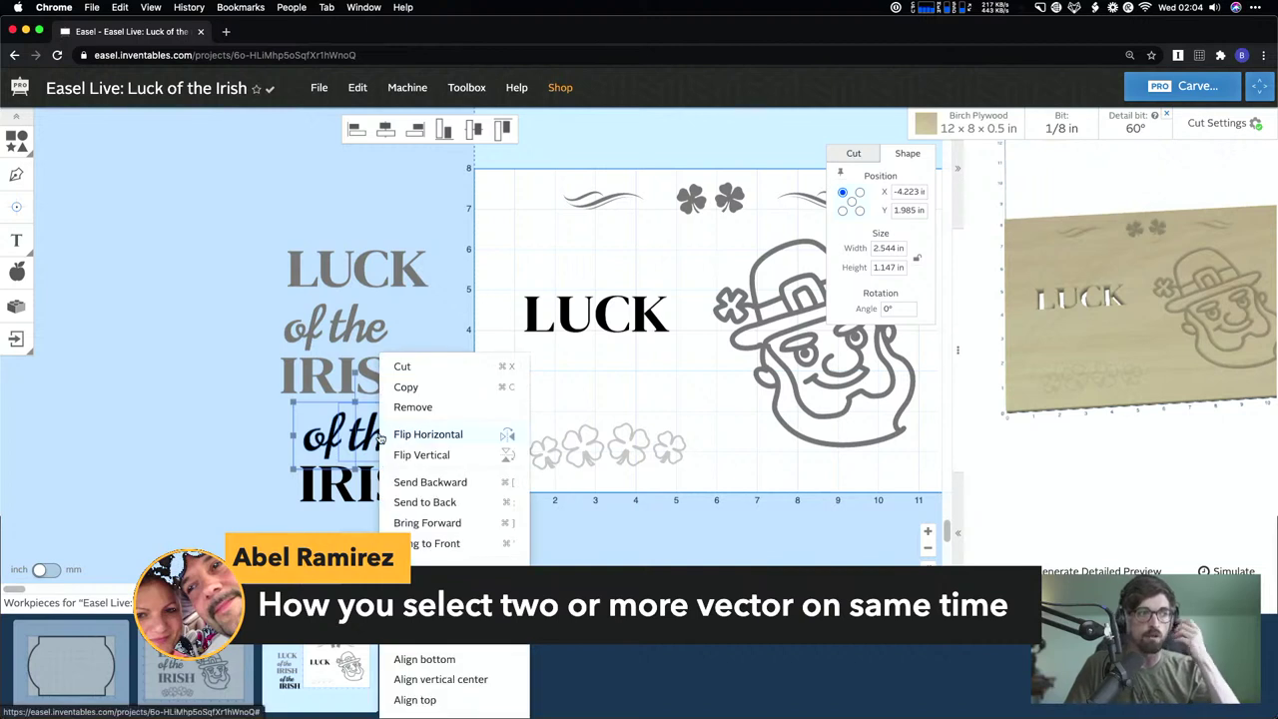
key(Escape)
drag(262, 511, 459, 494)
right_click(416, 489)
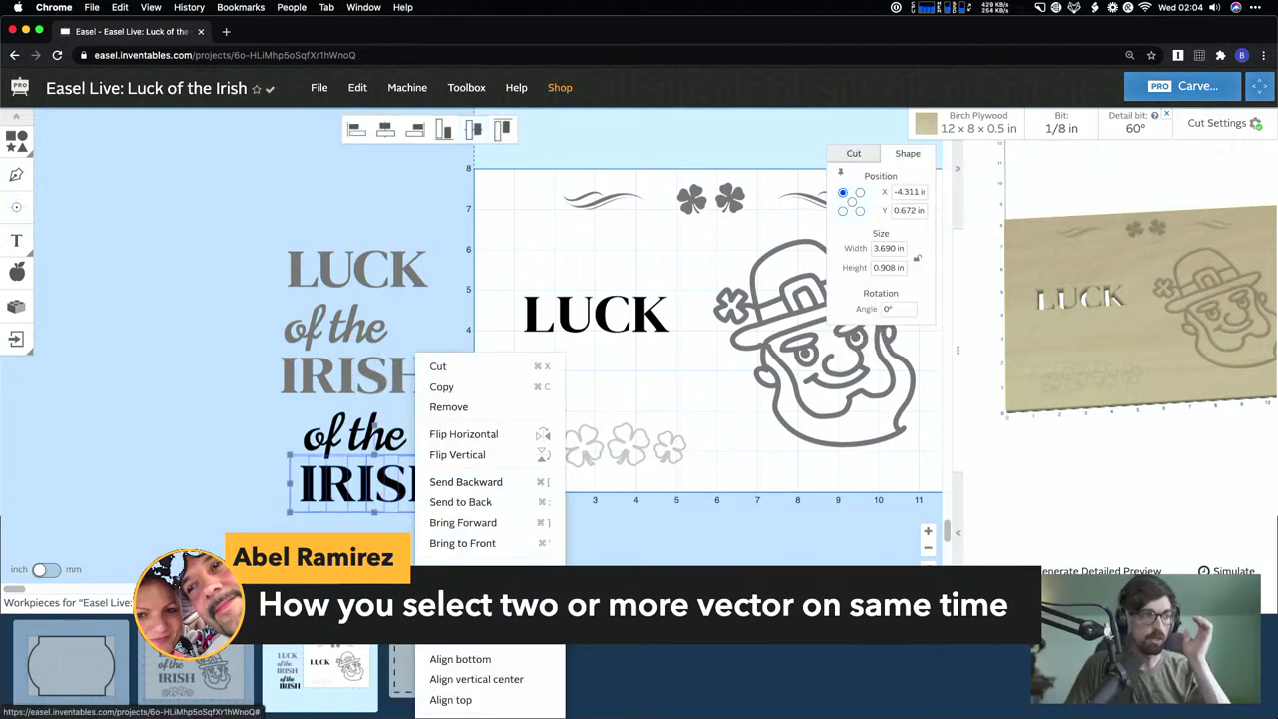
key(Escape)
- Place the black "of the" and IRISH shapes beneath LUCK on the workpiece and left-align the three lines
drag(251, 419, 592, 362)
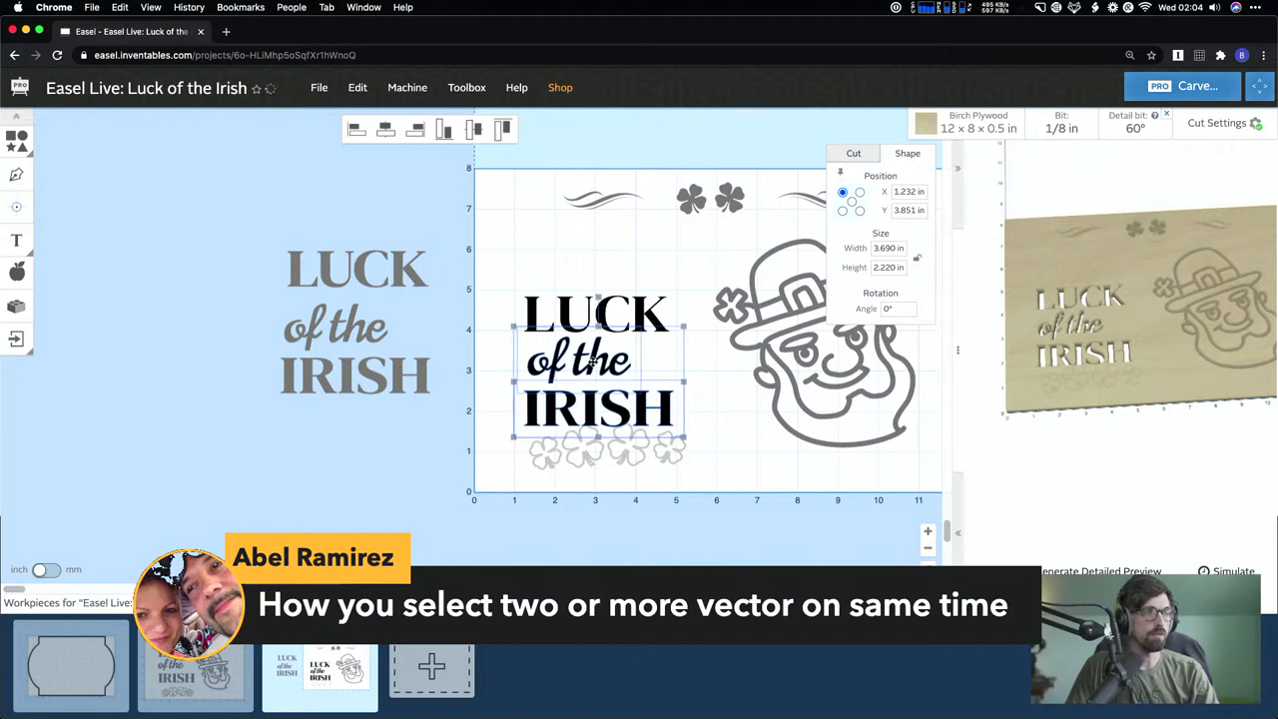
click(709, 413)
drag(688, 410, 609, 291)
click(712, 373)
drag(491, 275, 654, 391)
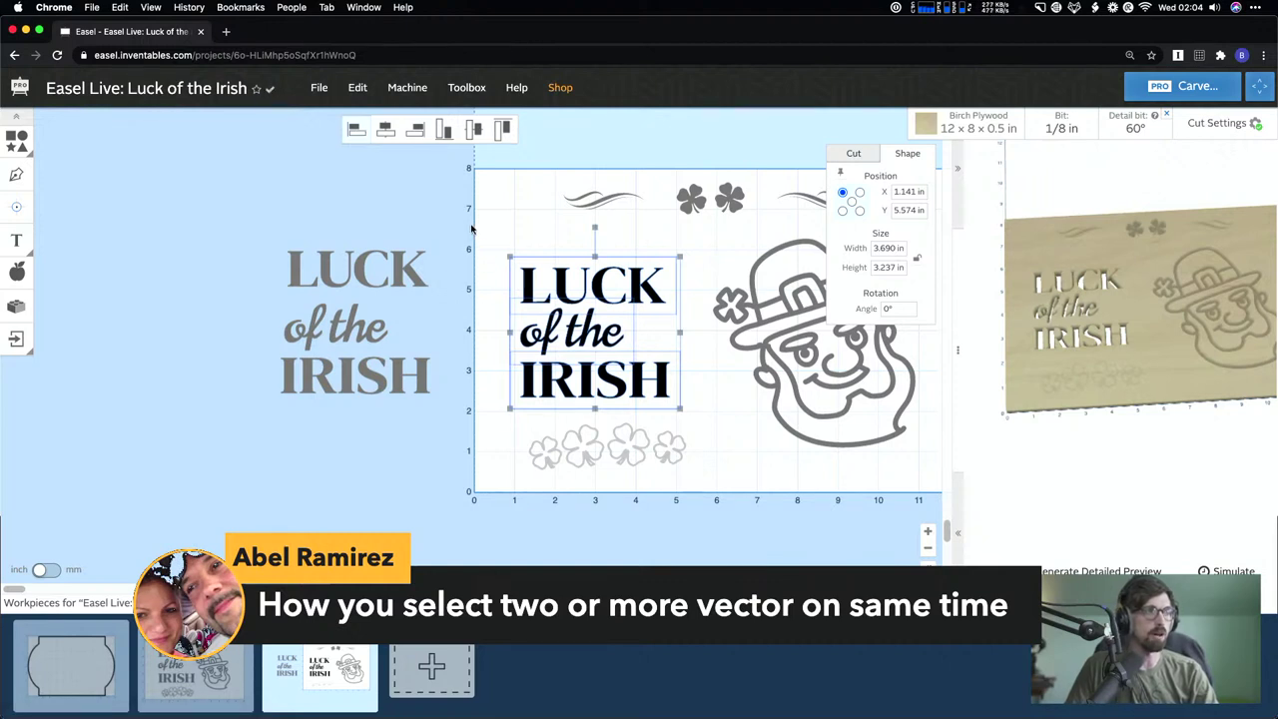
click(496, 278)
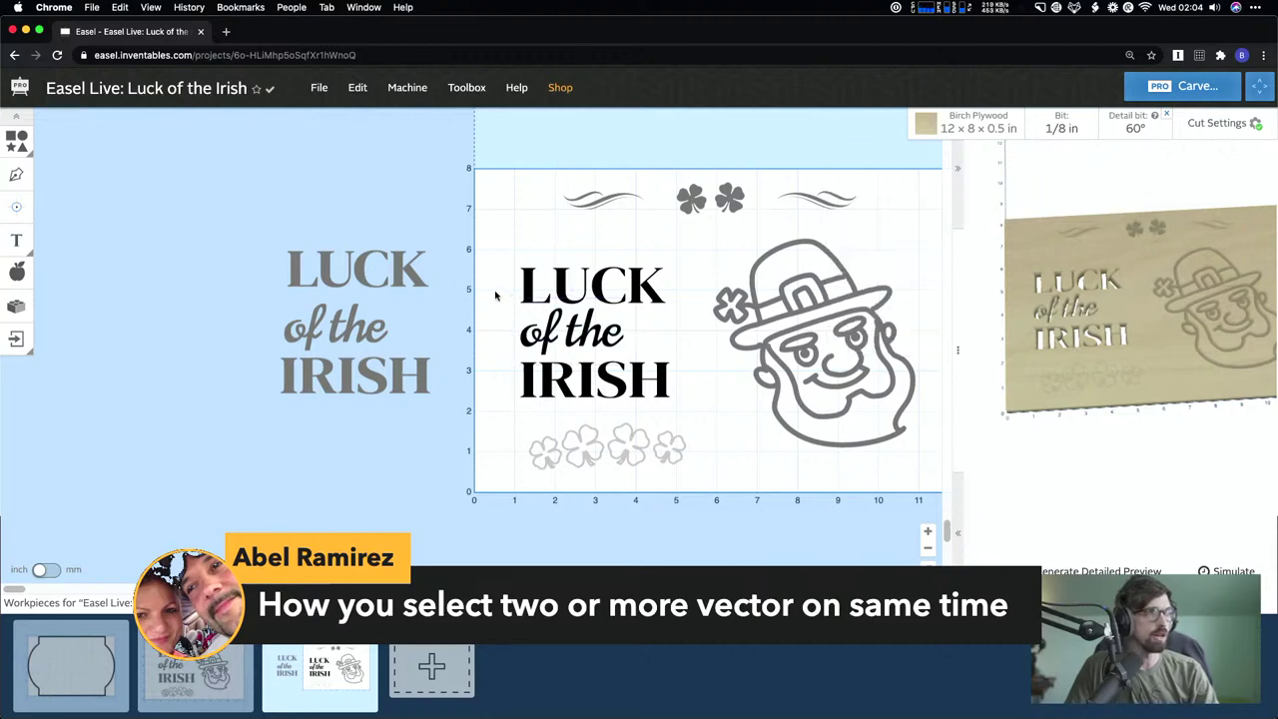
- Find the Equal Spacing app, preview the three lettering lines with 0.72 additional vertical spacing, and close it without importing
click(580, 387)
click(17, 306)
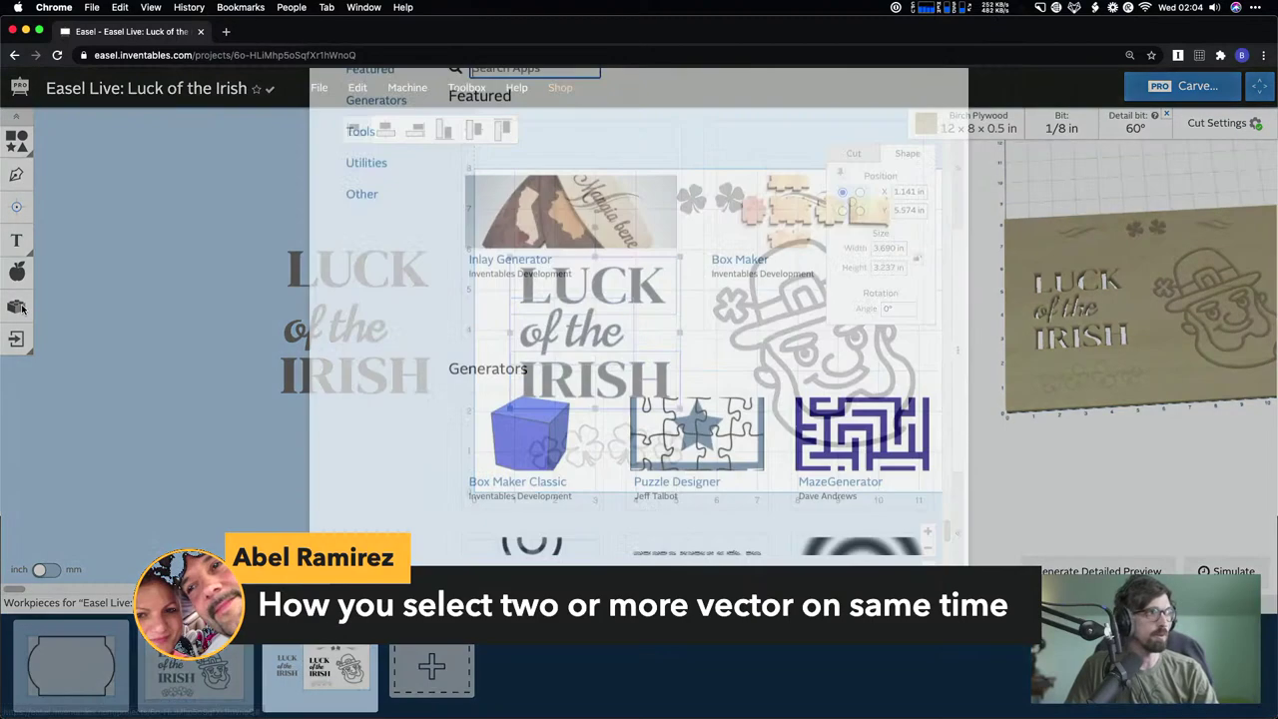
text(spacing)
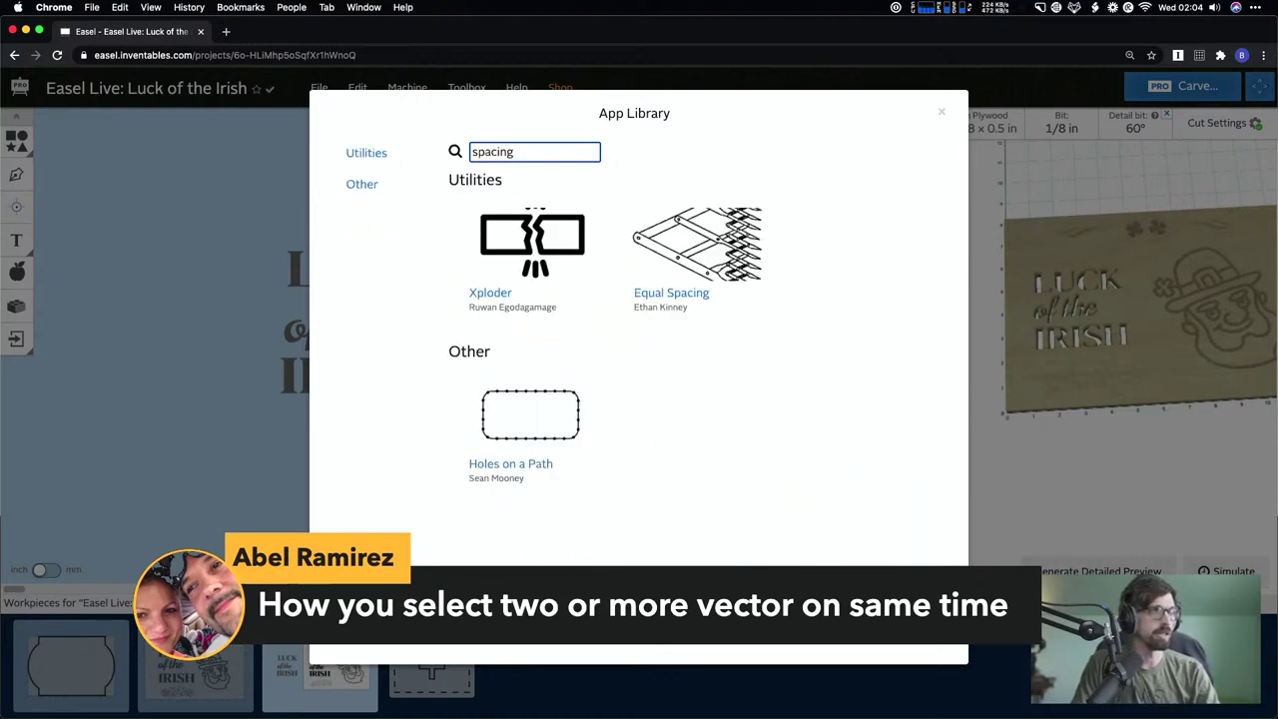
click(695, 238)
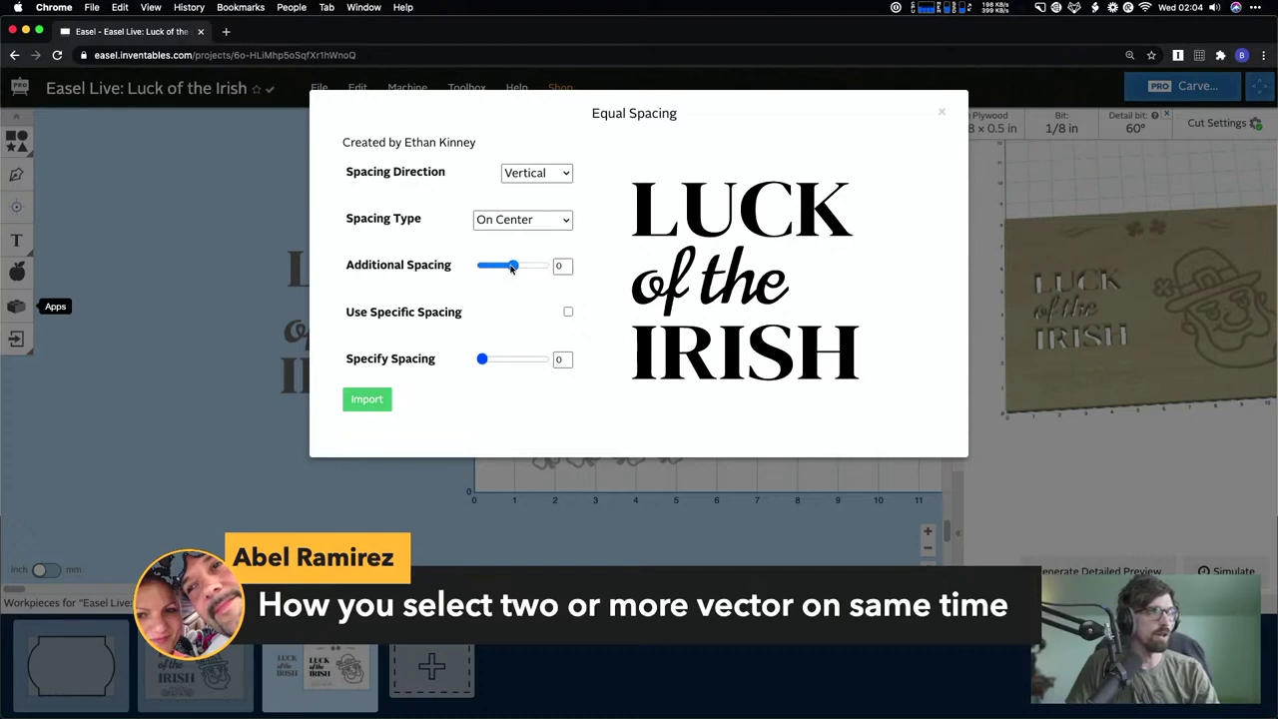
drag(512, 265, 519, 265)
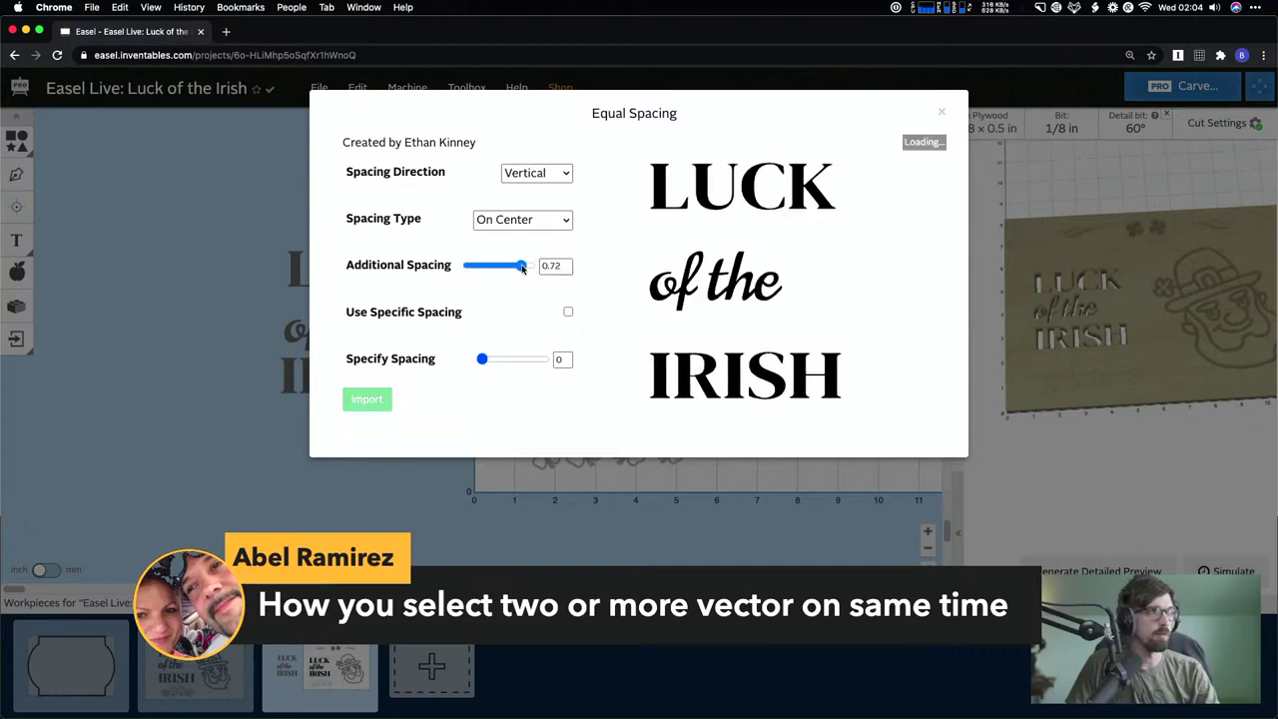
click(942, 114)
click(691, 258)
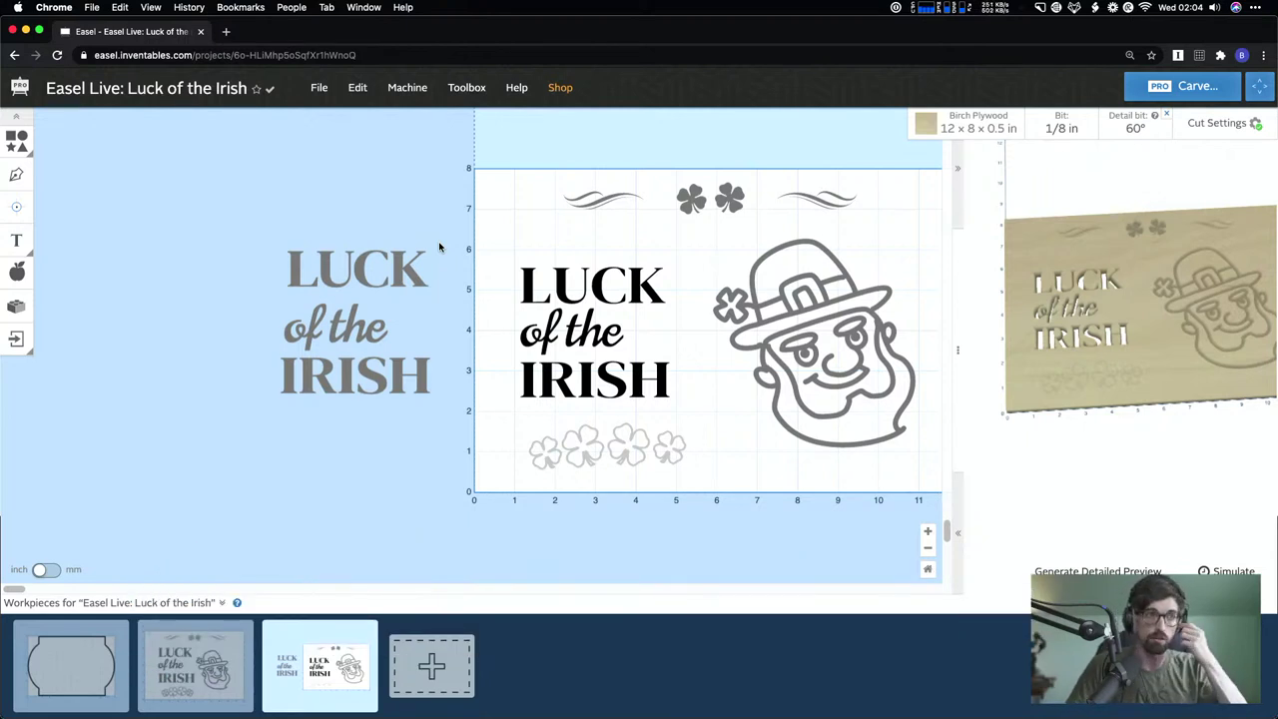
mouse_move(490, 267)
mouse_down()
mouse_move(552, 289)
mouse_move(491, 282)
mouse_up()
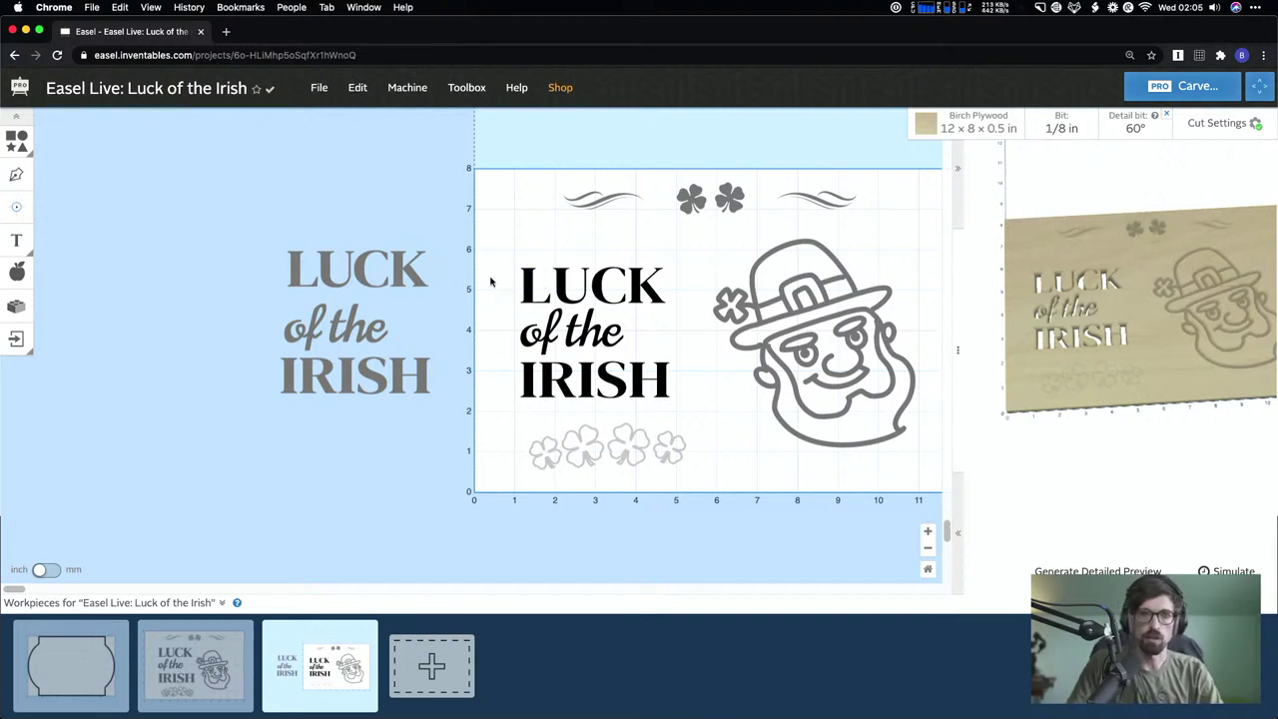
mouse_move(511, 288)
mouse_down()
mouse_move(624, 379)
mouse_move(513, 280)
mouse_up()
click(624, 287)
click(499, 239)
click(548, 331)
click(589, 385)
drag(509, 267, 625, 381)
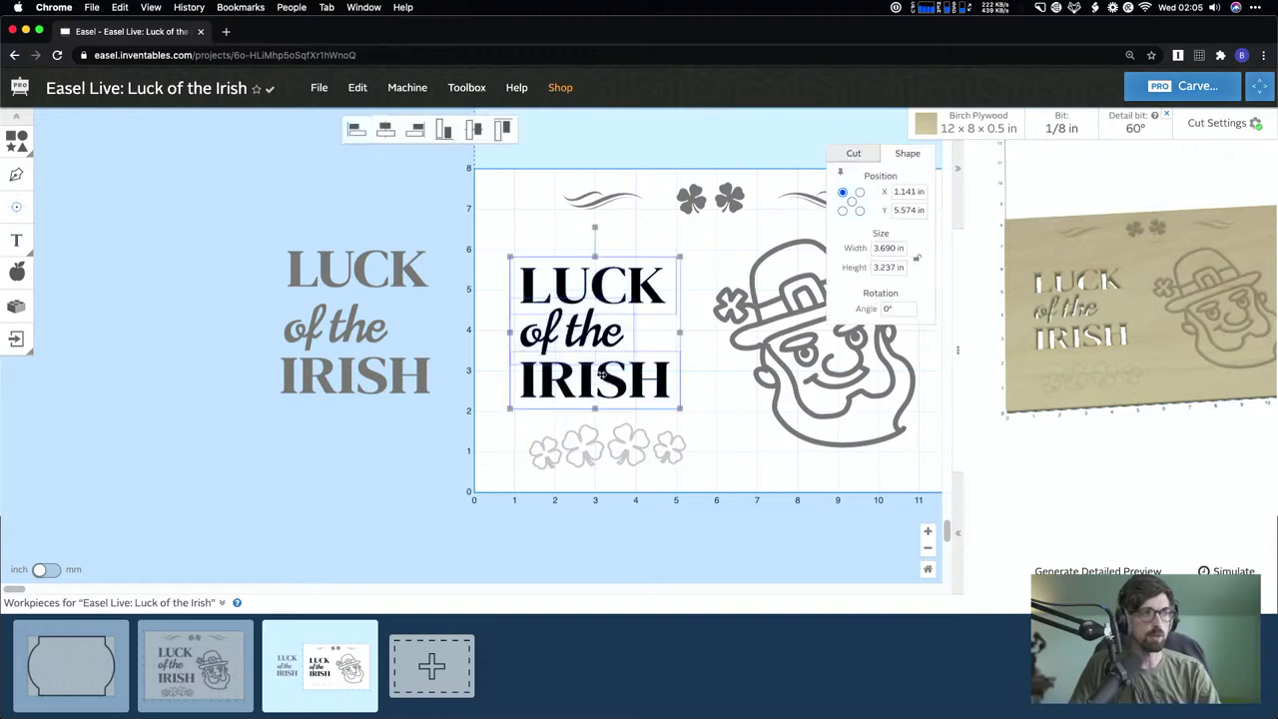
click(467, 284)
- Load the LUCK, "of the" and IRISH lines into the Equal Spacing app with vertical direction and on-center spacing
drag(490, 269, 627, 410)
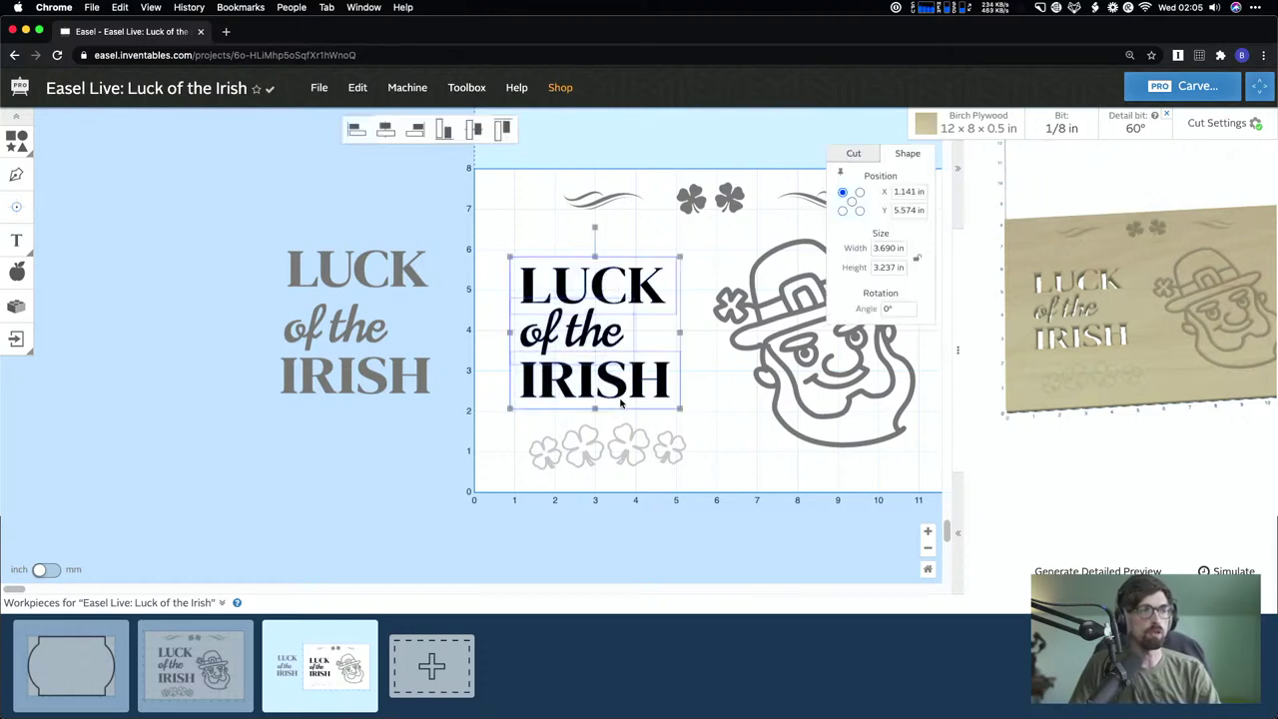
click(20, 309)
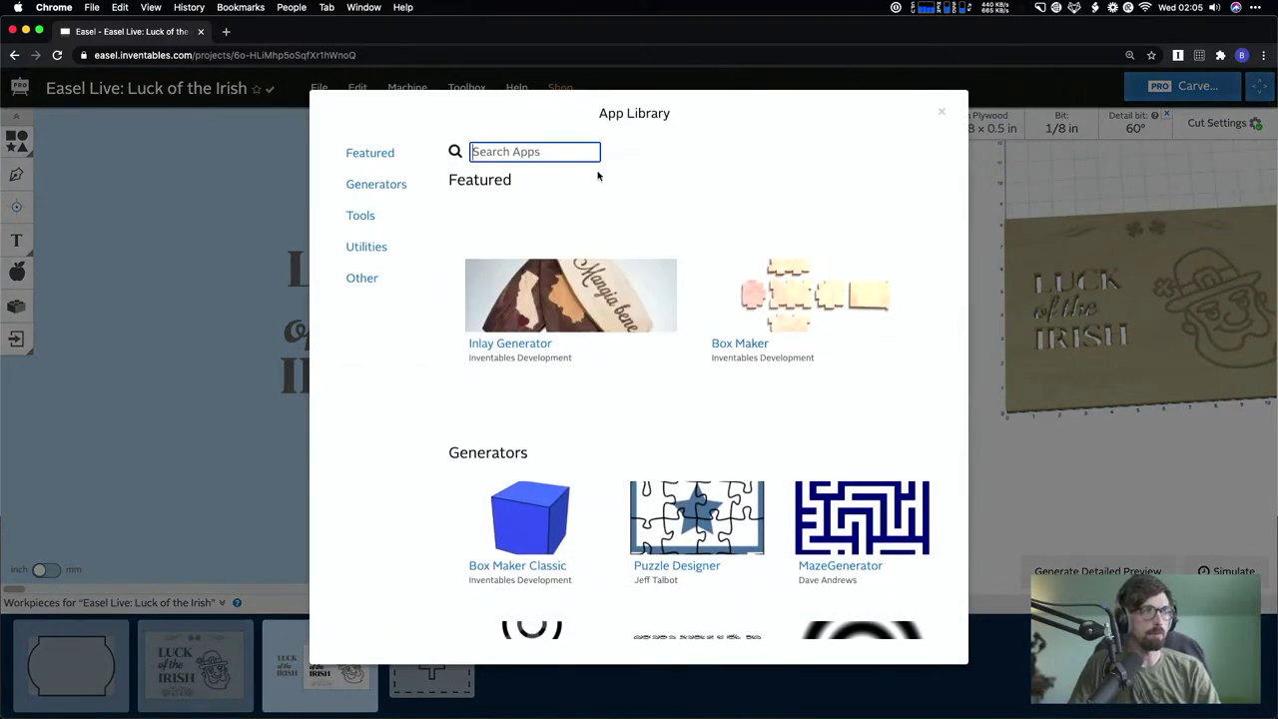
scroll(820, 420, down, 10)
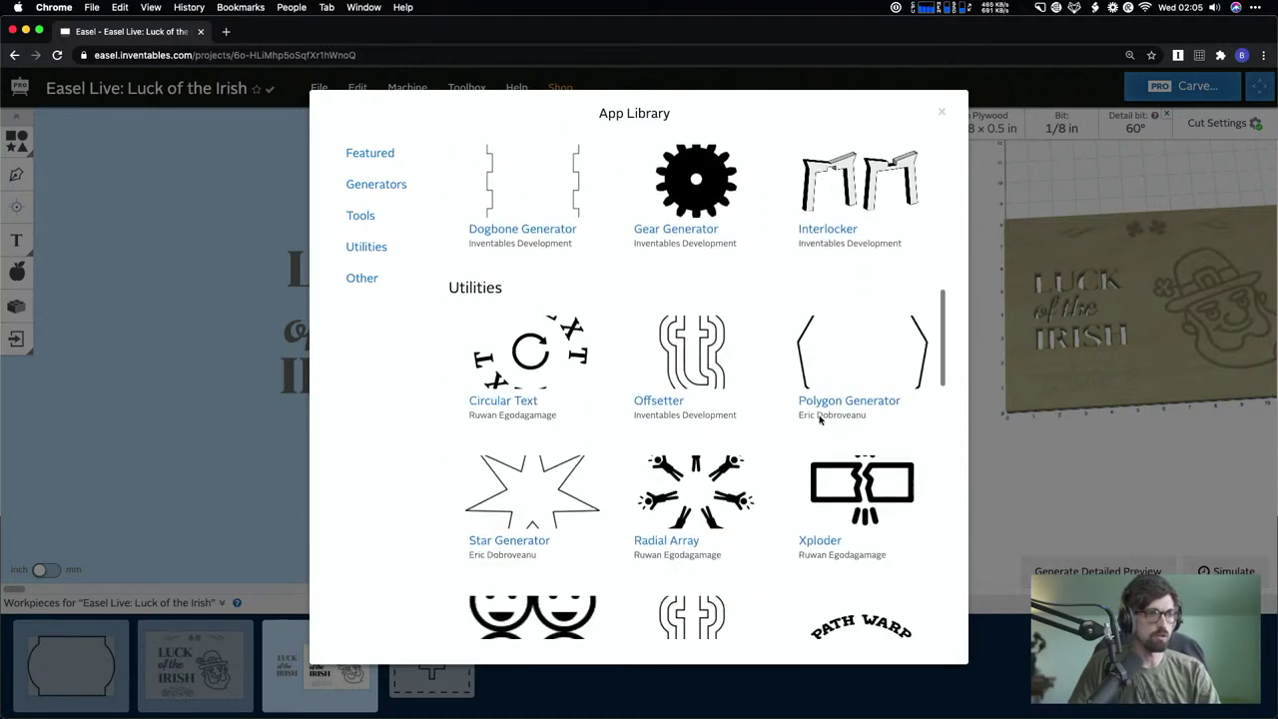
scroll(820, 420, down, 2)
click(819, 420)
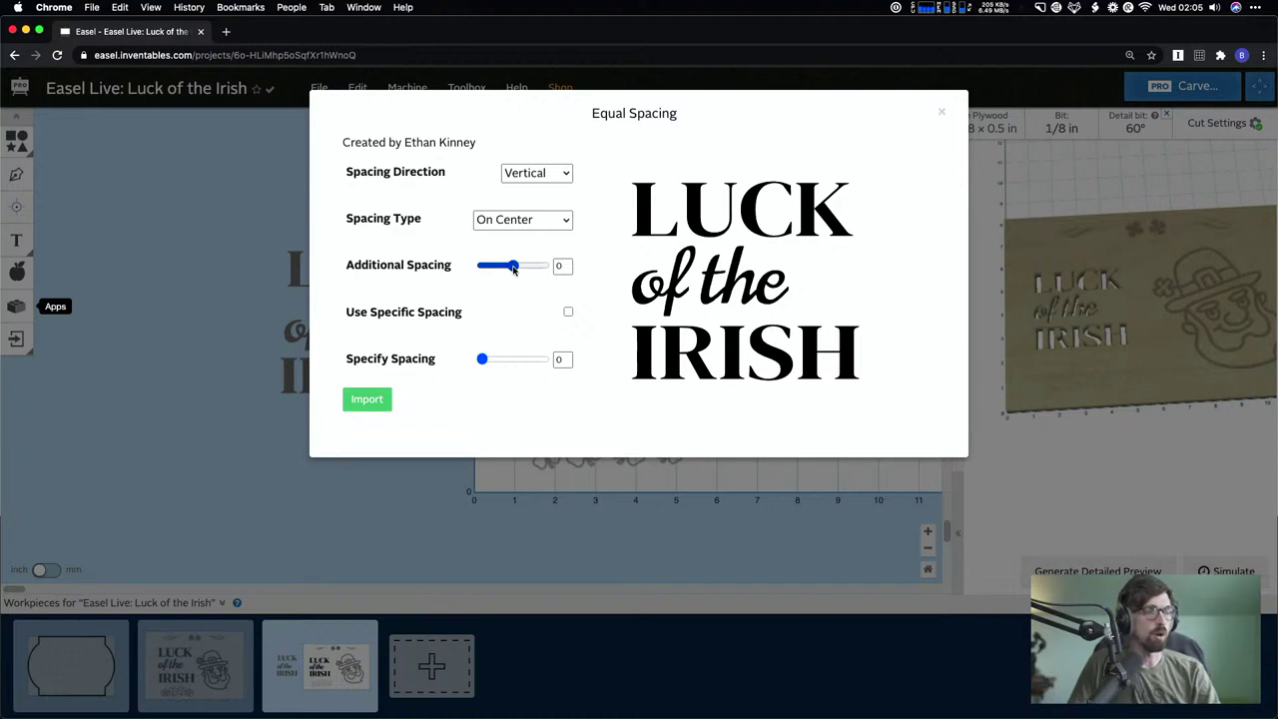
click(530, 177)
click(504, 251)
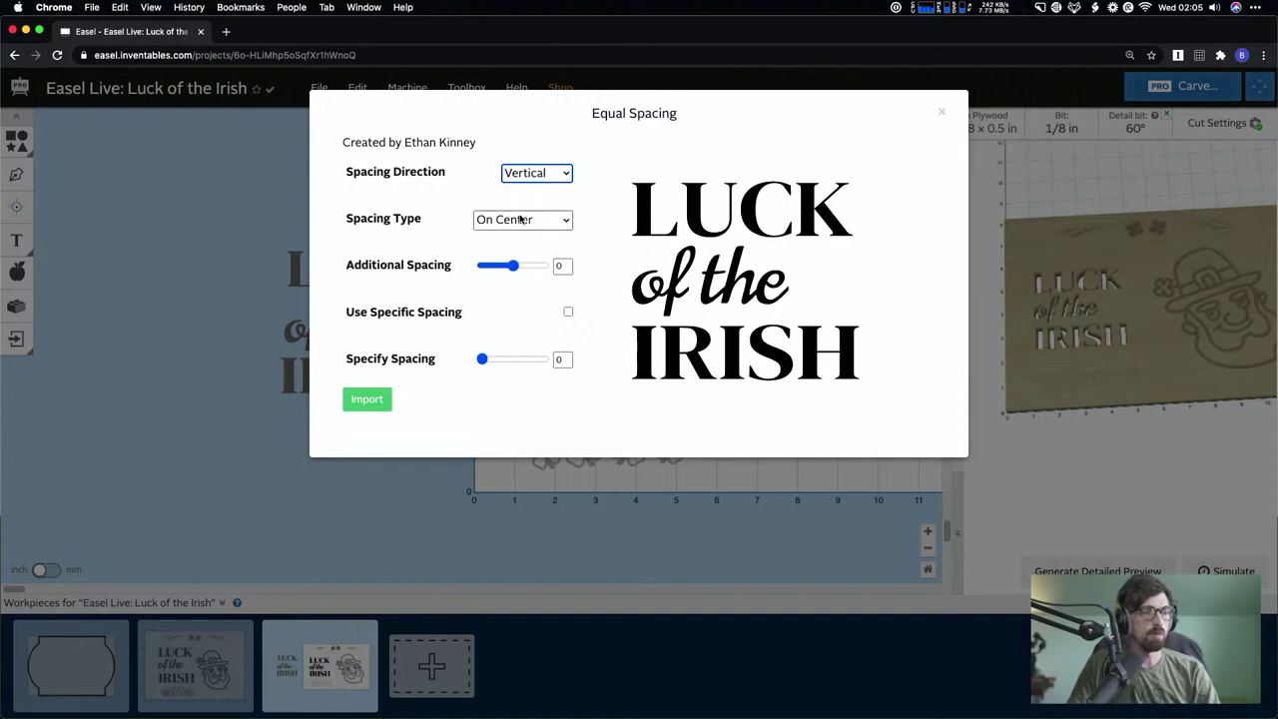
- Try a slight increase in the additional spacing between the three lines, entering 0.05
mouse_move(512, 266)
mouse_down()
mouse_move(530, 266)
mouse_move(502, 265)
mouse_up()
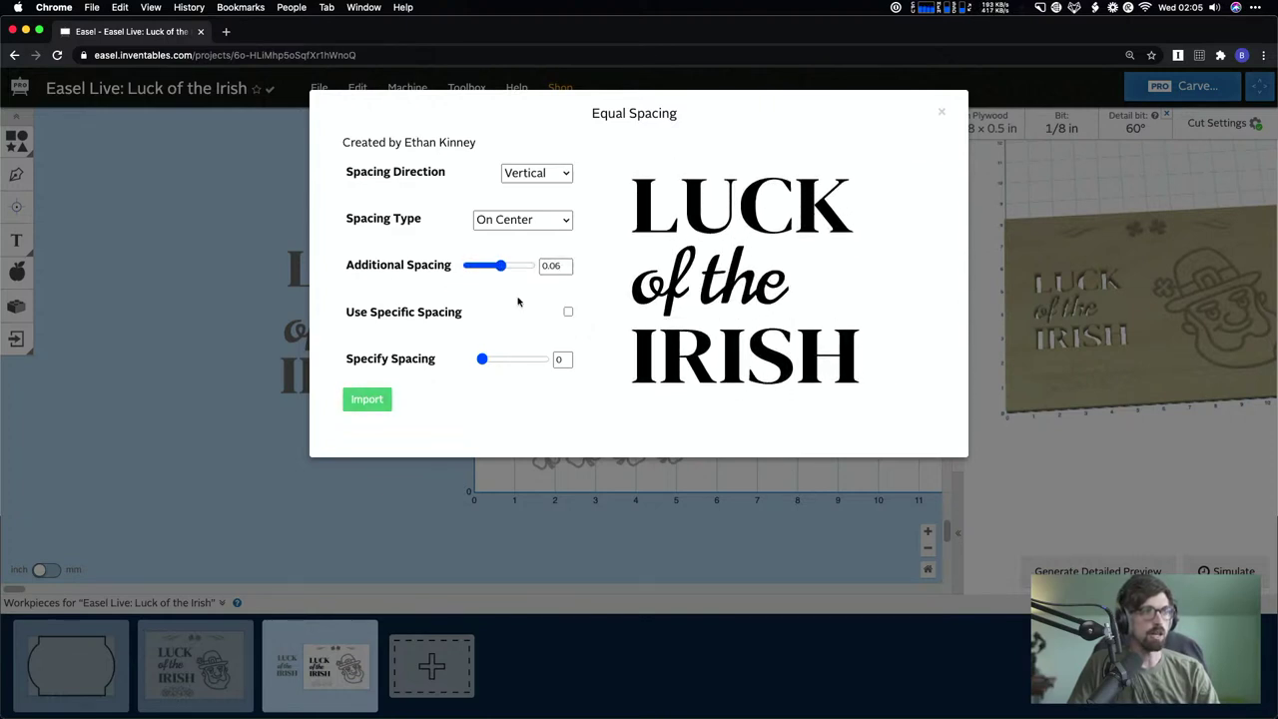
double_click(549, 265)
key(BackSpace)
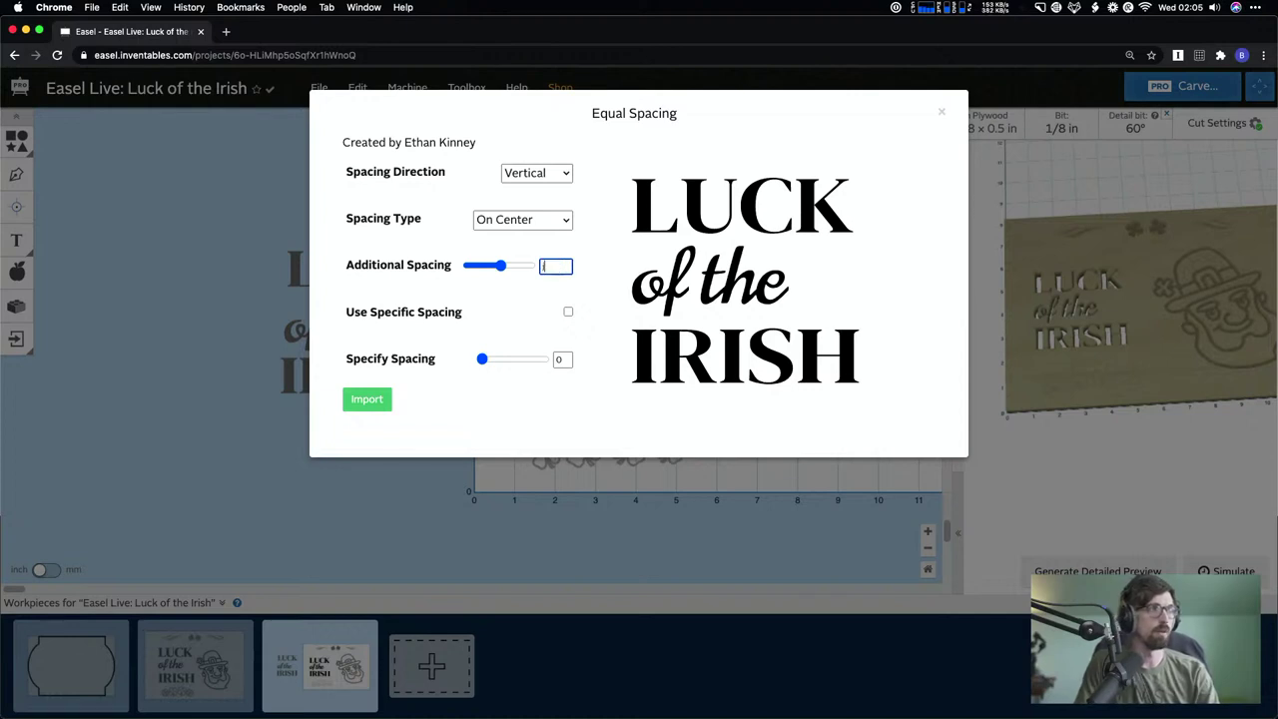
text(.05)
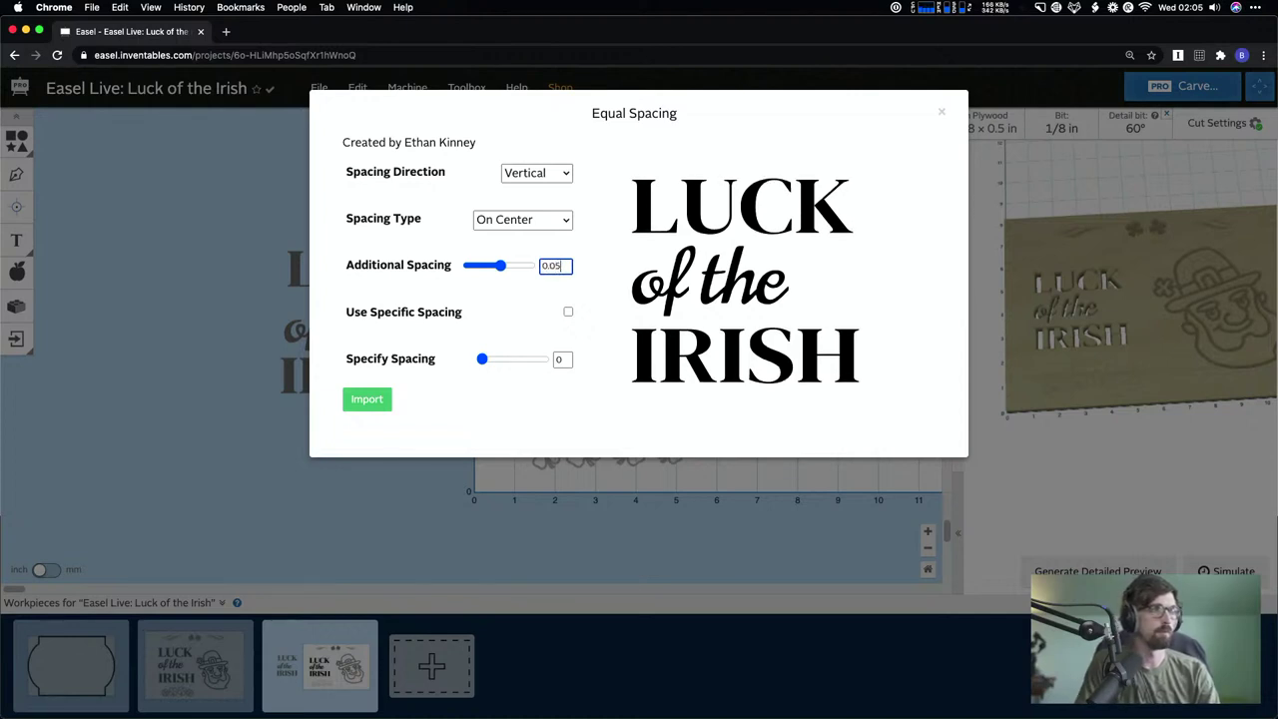
- Try a specific spacing of 1.7 between the lines and turn the specific spacing option off again
mouse_move(482, 359)
mouse_down()
mouse_move(463, 366)
mouse_move(499, 361)
mouse_move(479, 360)
mouse_up()
click(568, 312)
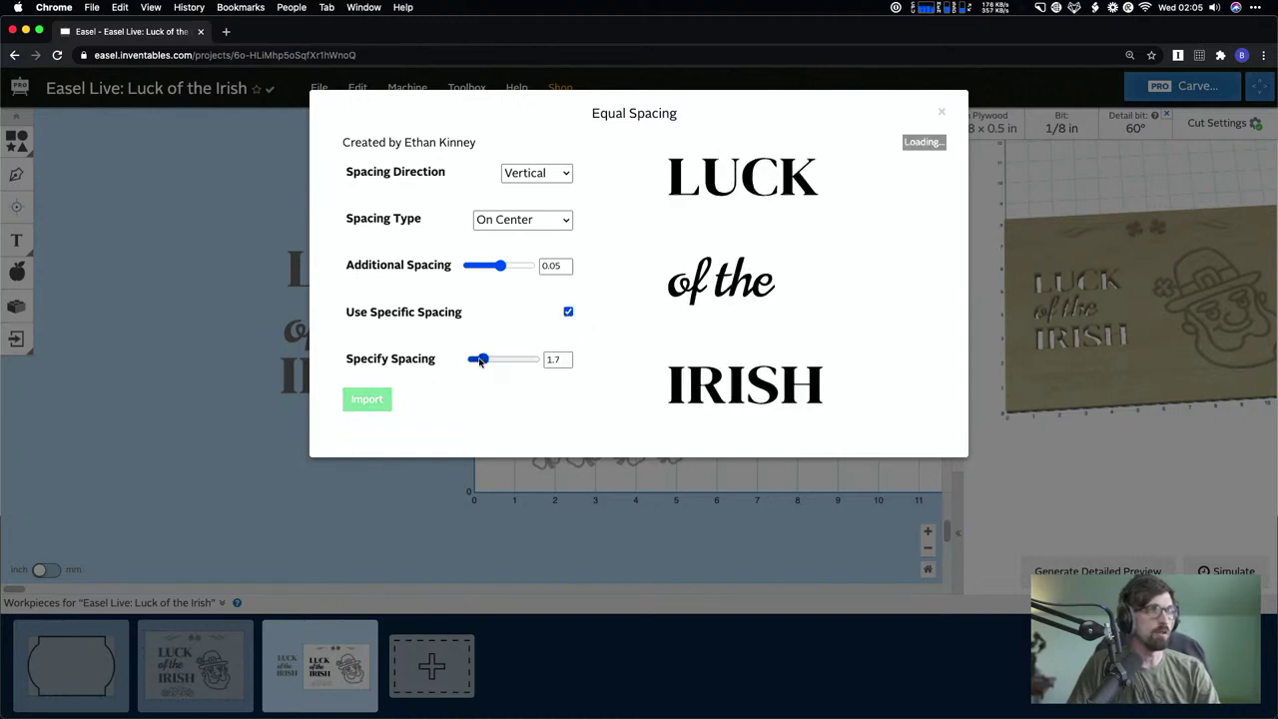
click(568, 312)
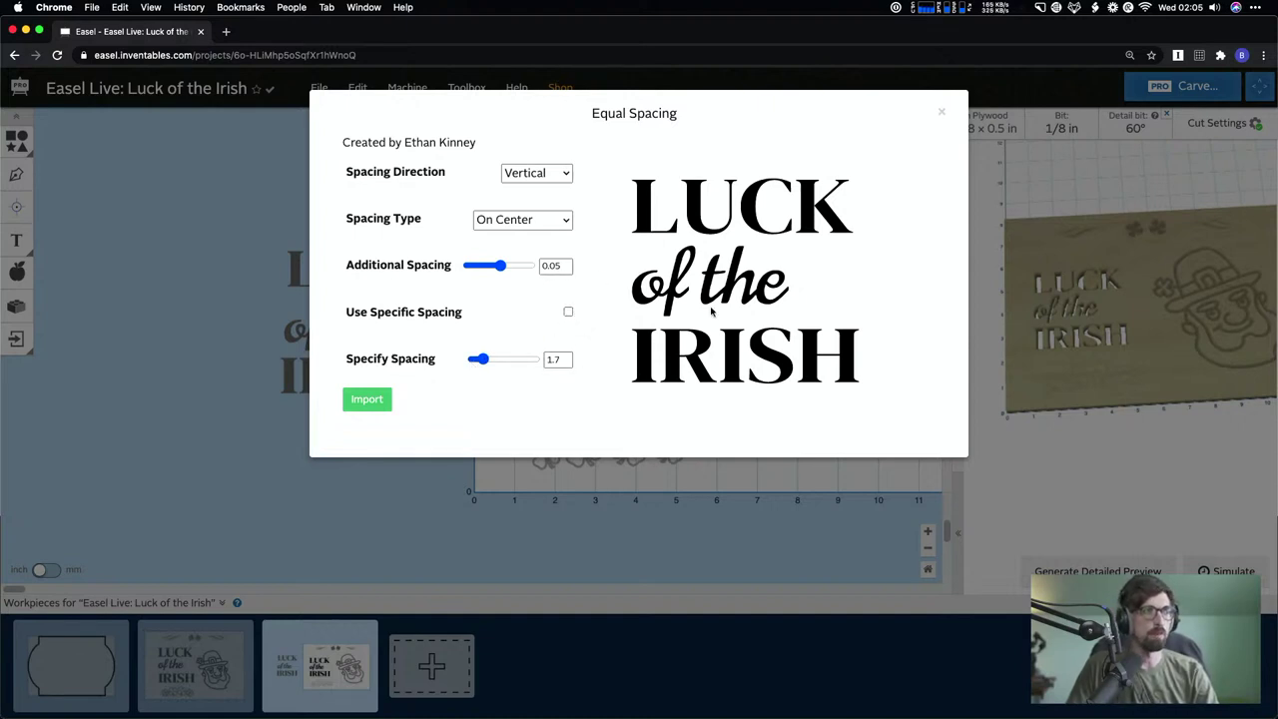
- Set the additional spacing to 0 and import the equally spaced LUCK of the IRISH lettering
double_click(562, 264)
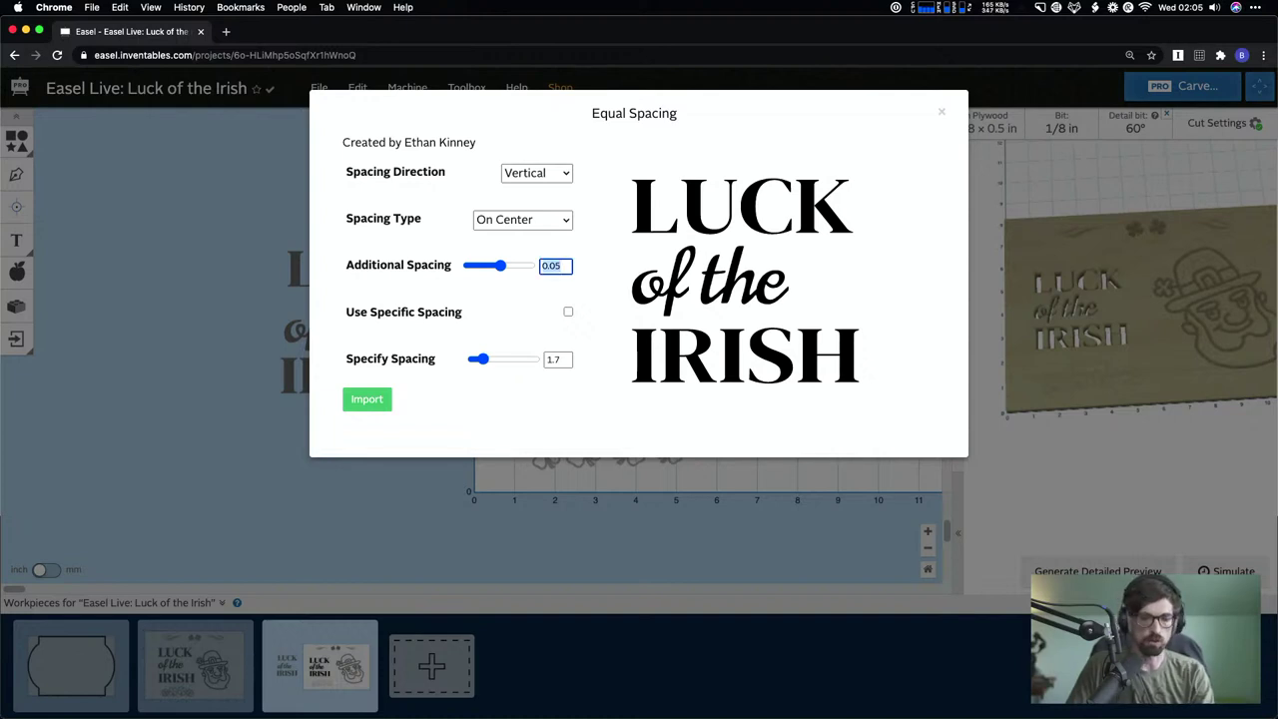
text(0)
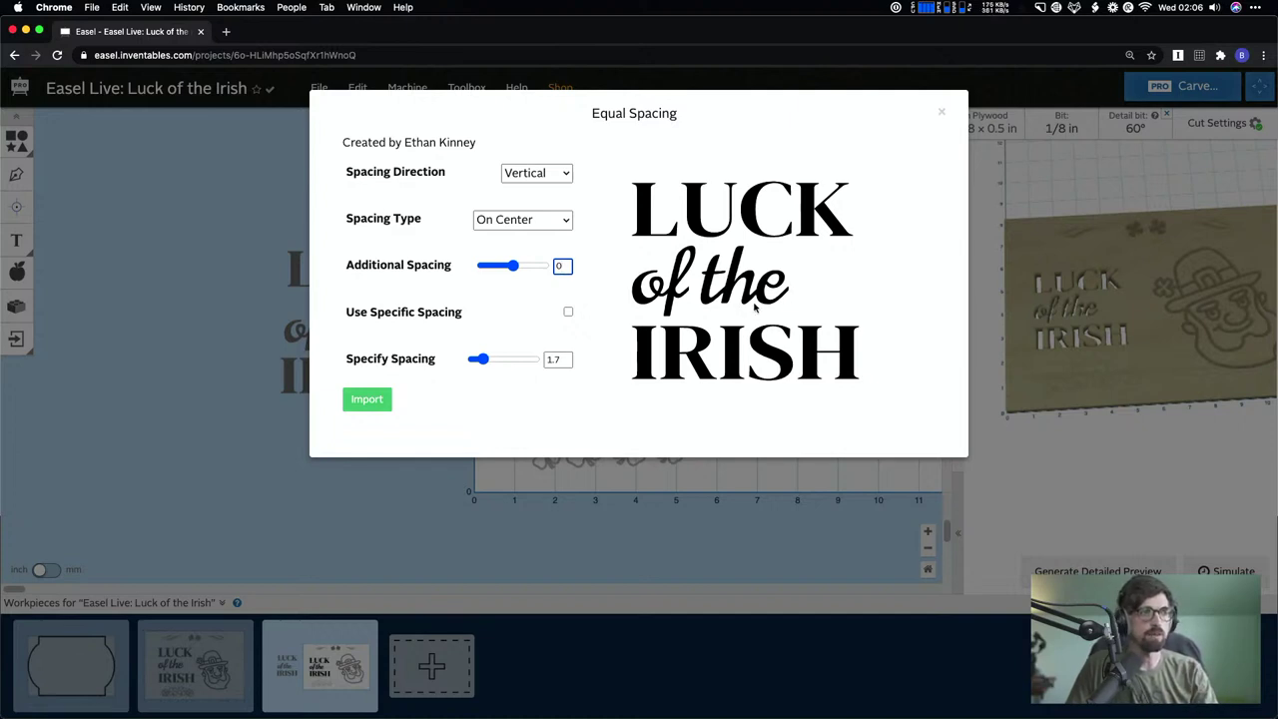
click(367, 402)
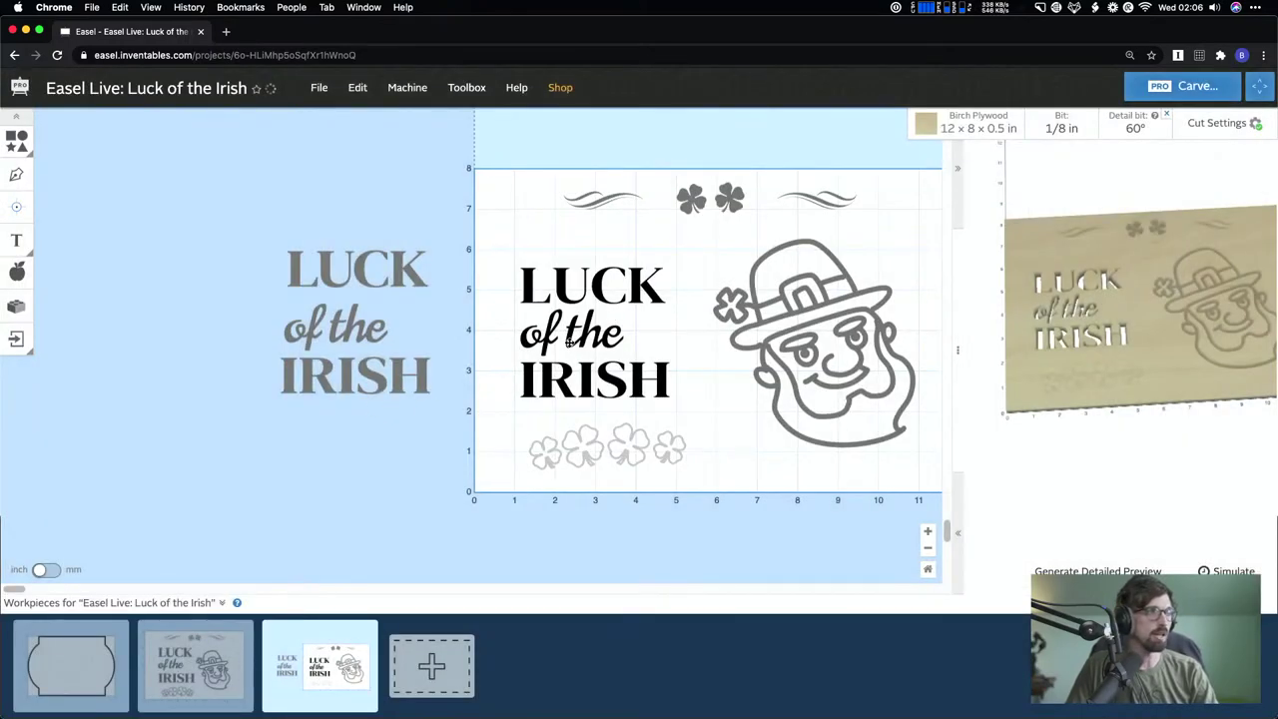
- Select the three-line LUCK of the IRISH lettering on the material and set its cut depth to 0.125 in
scroll(479, 339, right, 3)
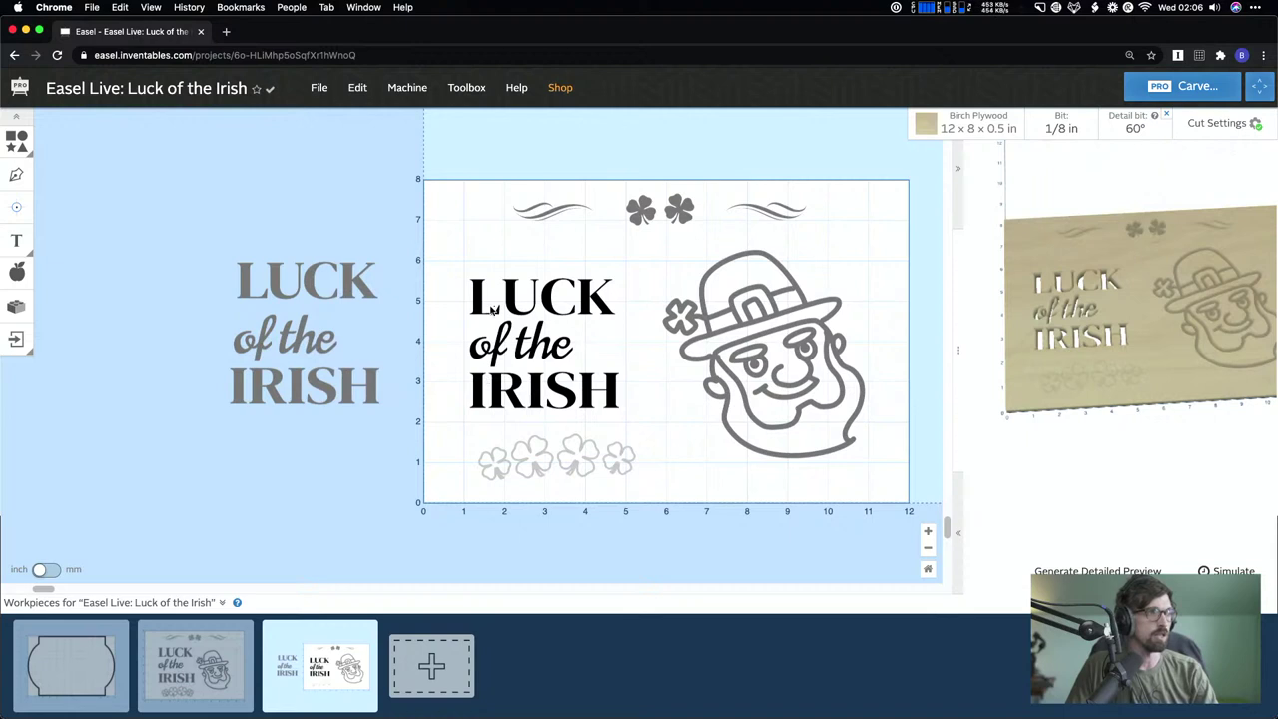
drag(440, 281, 629, 403)
drag(1153, 278, 1108, 318)
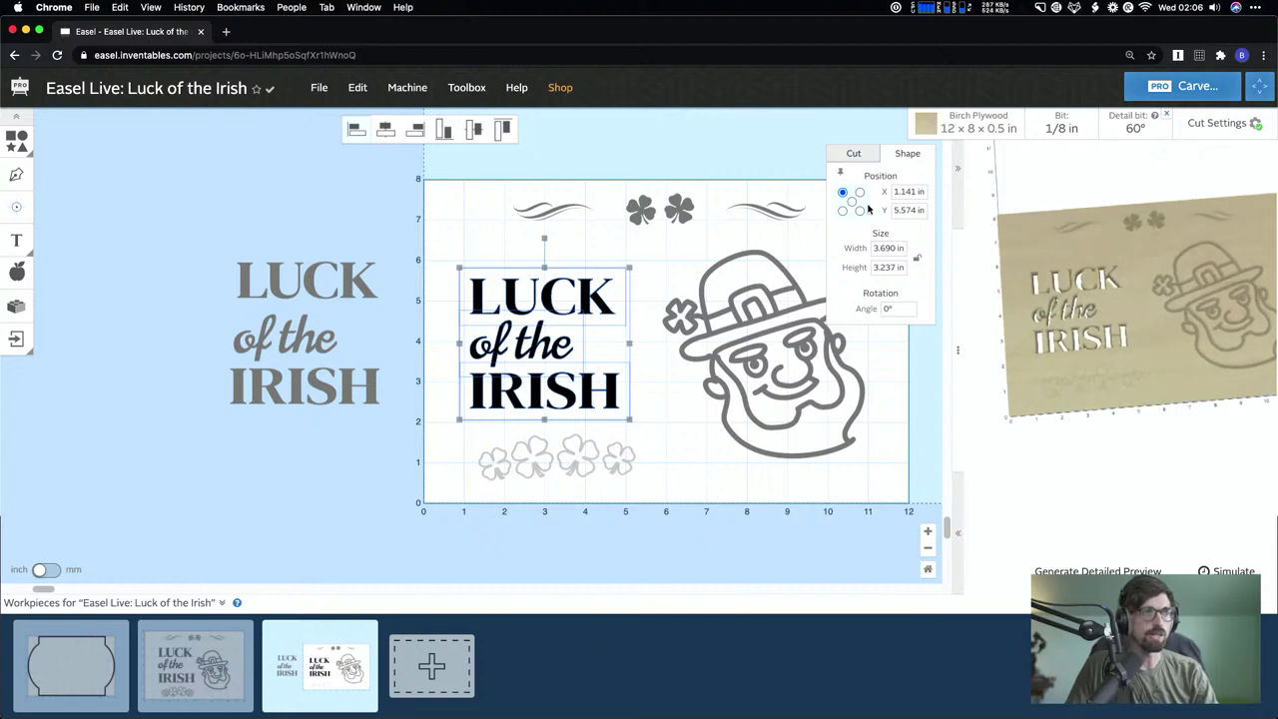
click(856, 144)
drag(449, 269, 634, 397)
click(861, 153)
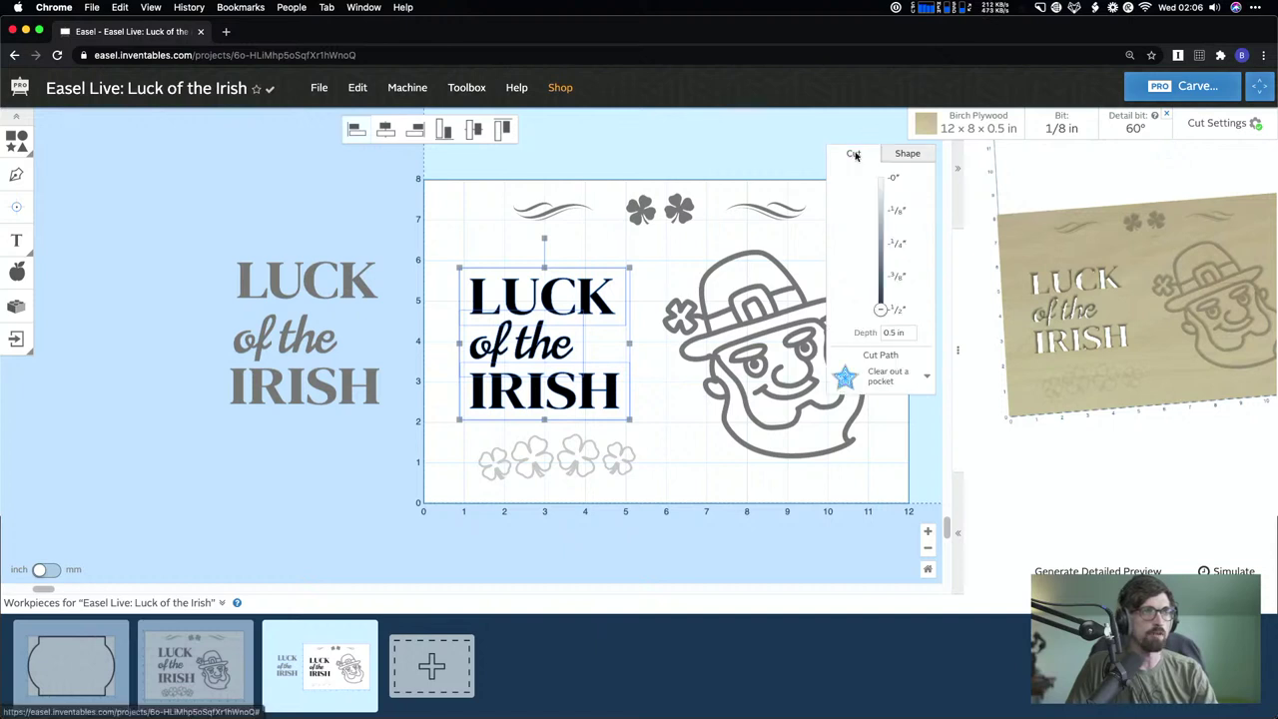
click(899, 213)
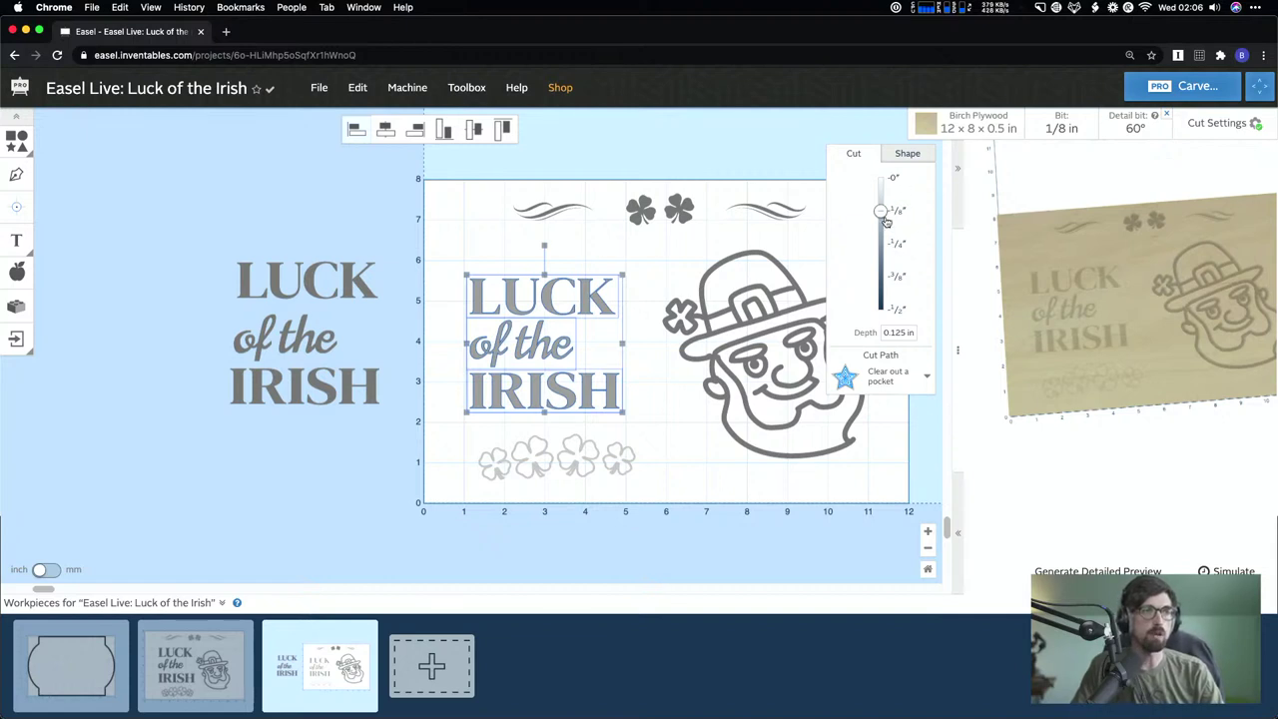
- Try shallower cut depths on the lettering, including 2 mm in metric units, and return the units to inches
mouse_move(882, 209)
mouse_down()
mouse_move(880, 248)
mouse_move(879, 193)
mouse_up()
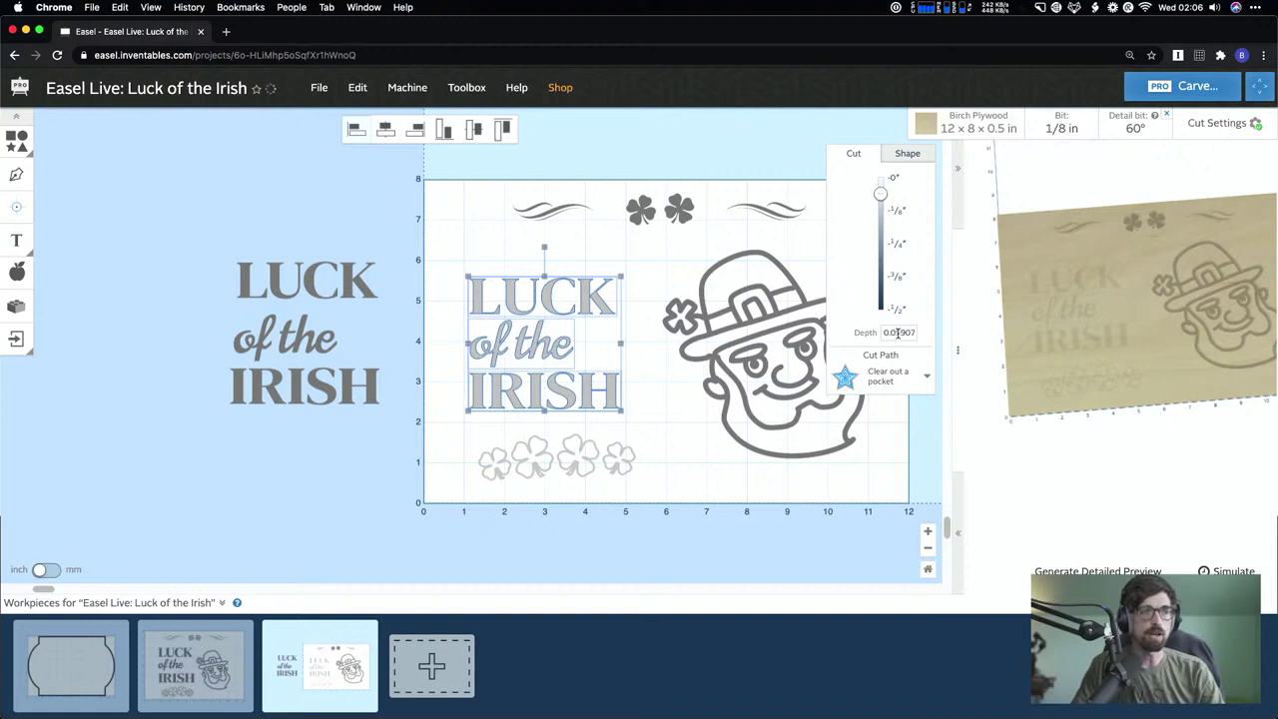
click(899, 213)
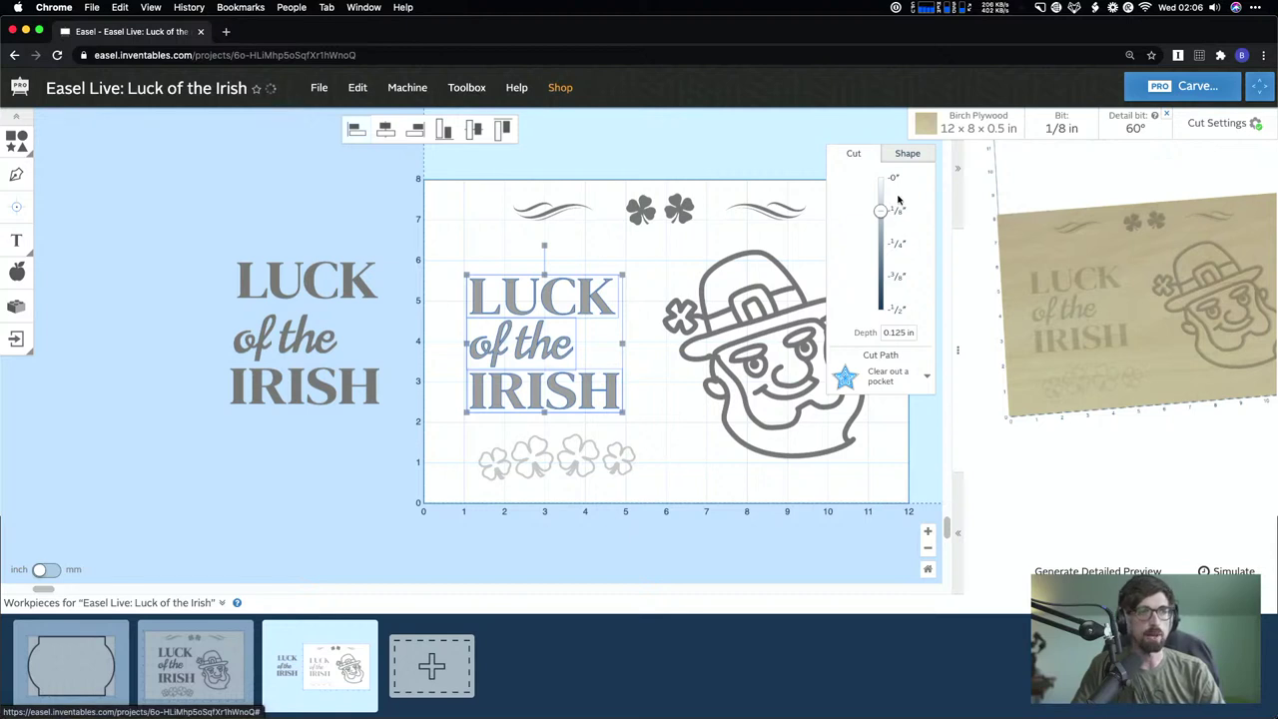
click(46, 571)
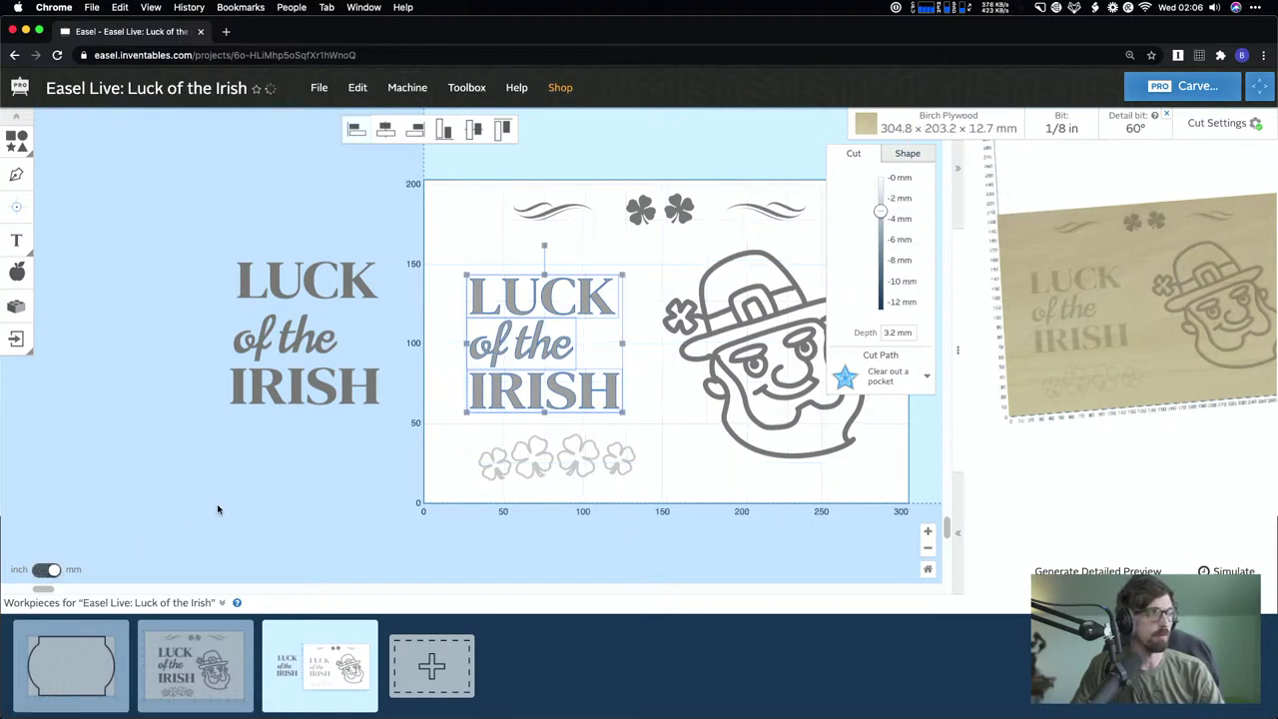
click(901, 199)
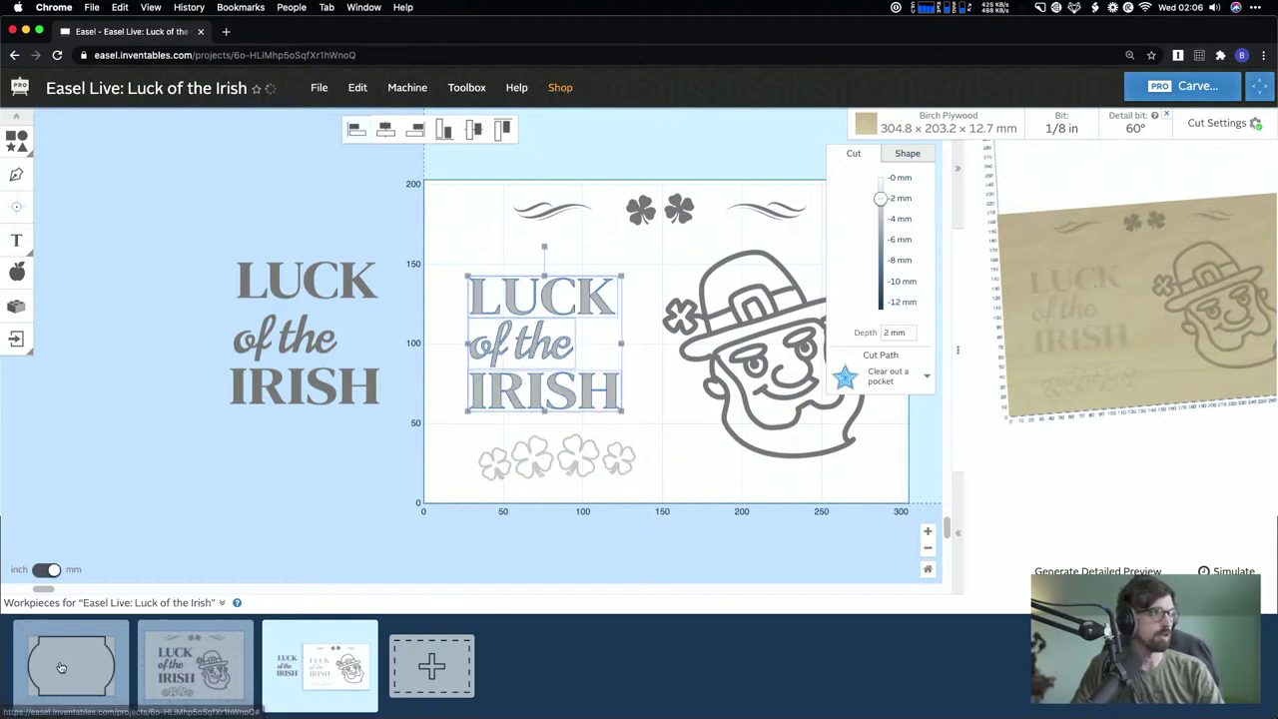
click(46, 570)
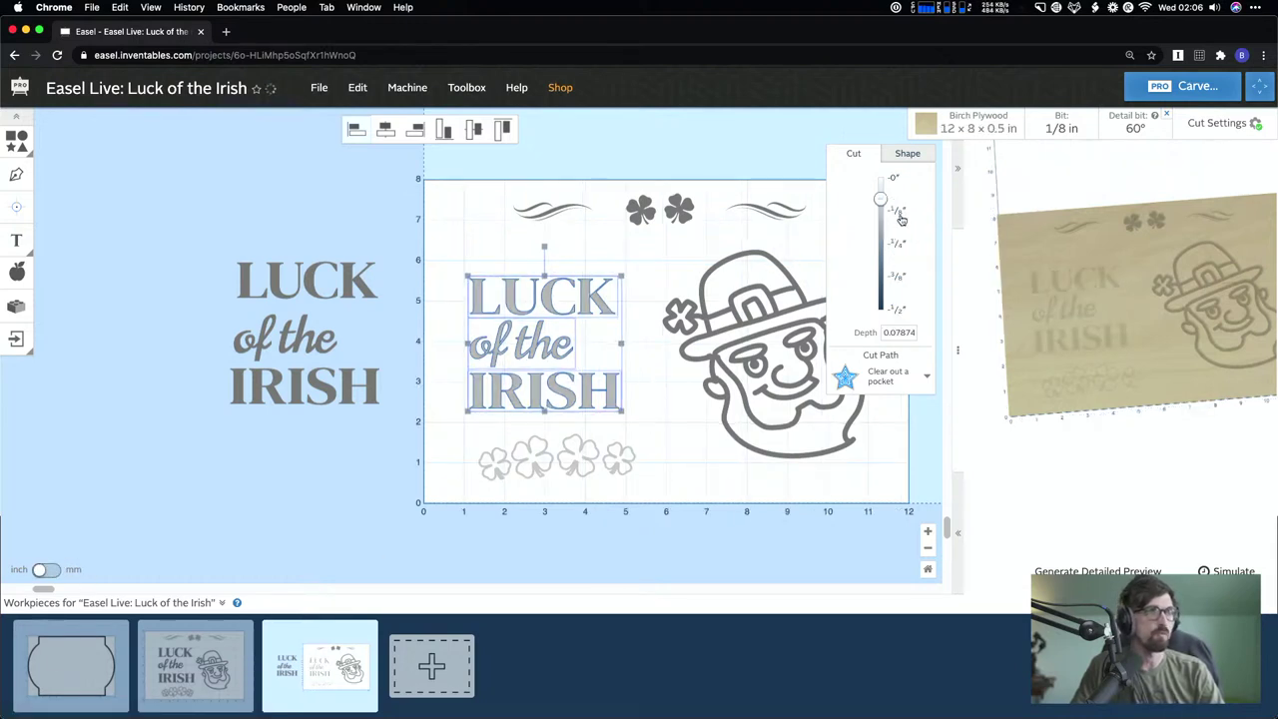
- Set the lettering's cut depth to 0.125 in and move the three lines up about 0.4 in on the material
click(455, 258)
drag(455, 258, 556, 367)
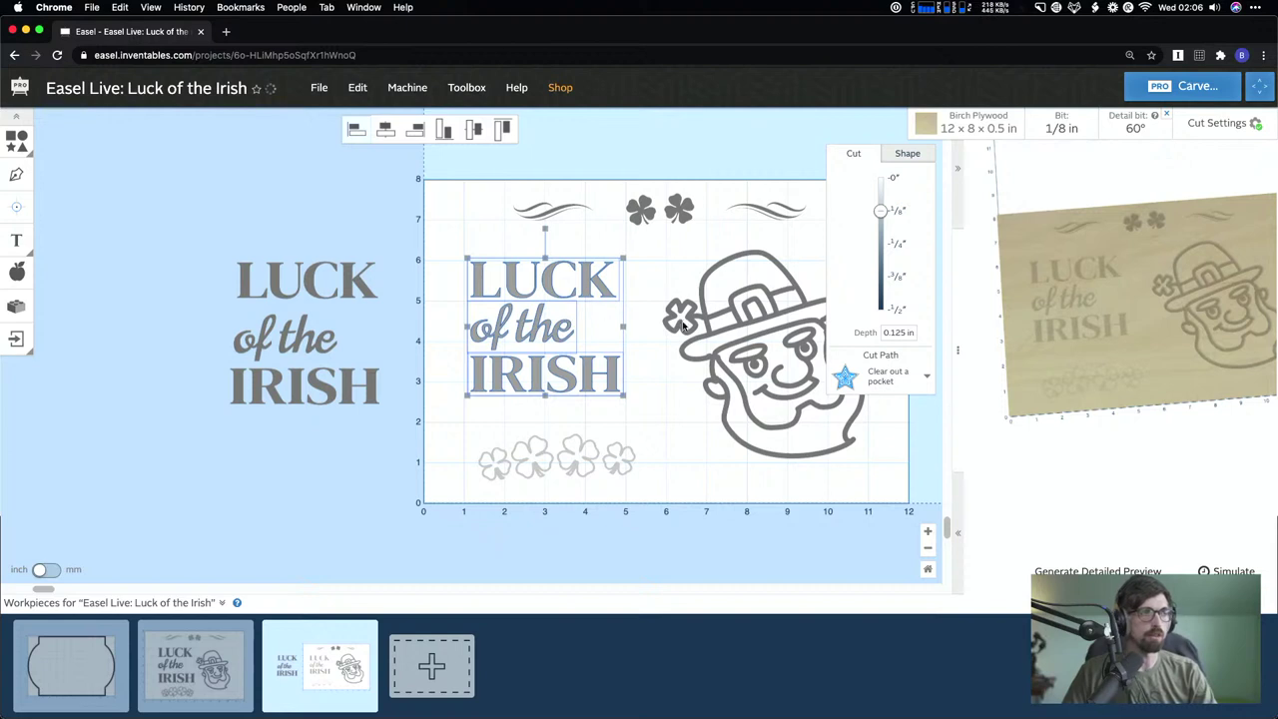
- Reference the lettering's position from its center and enter 4 for its Y position
click(913, 154)
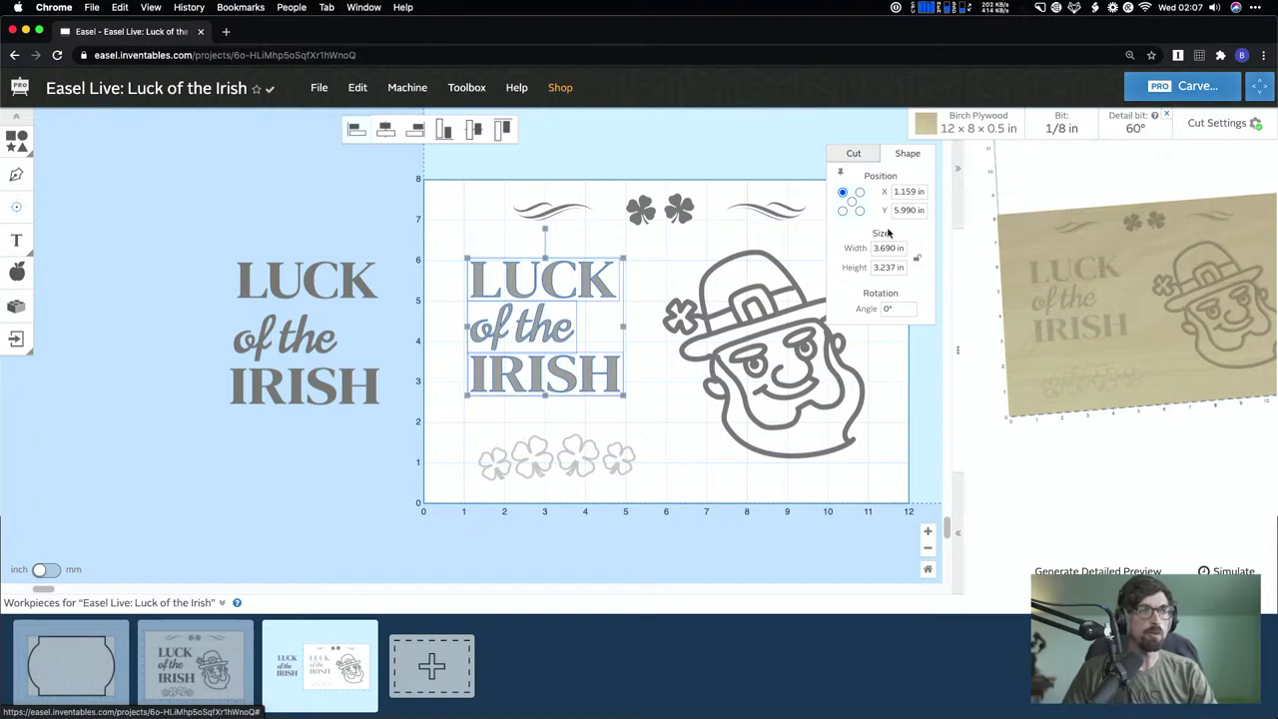
click(851, 201)
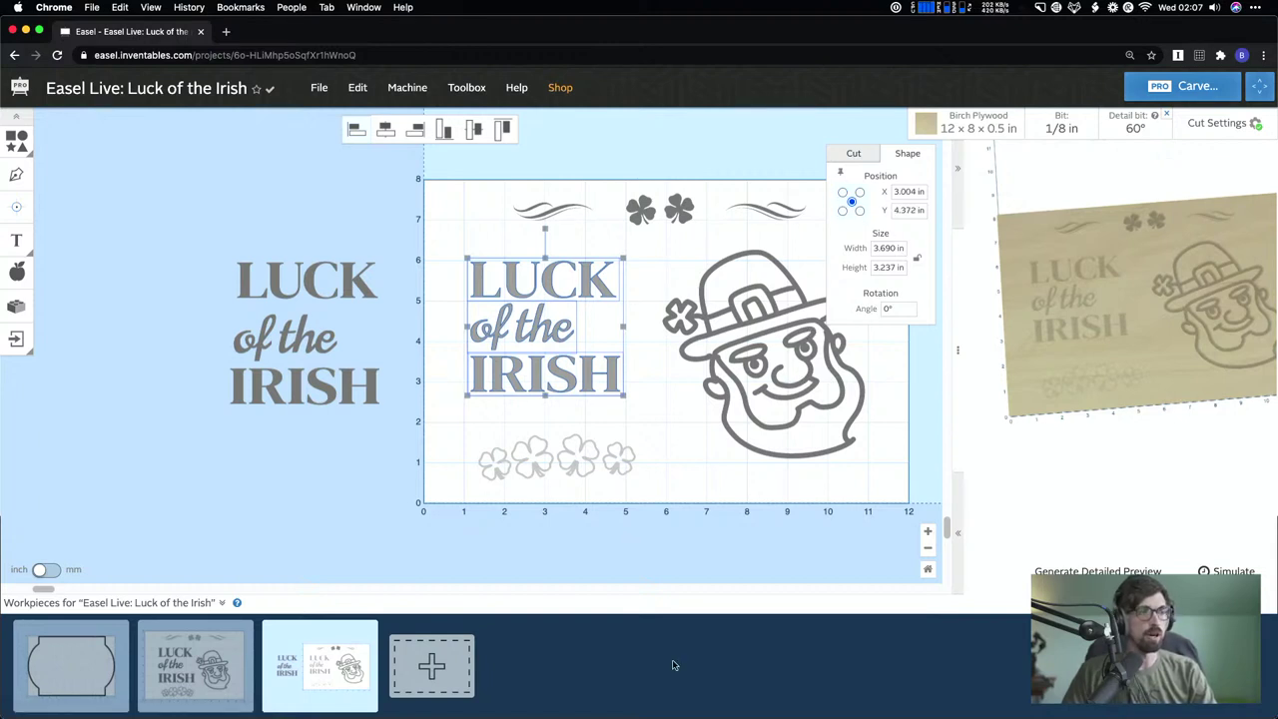
scroll(650, 411, right, 2)
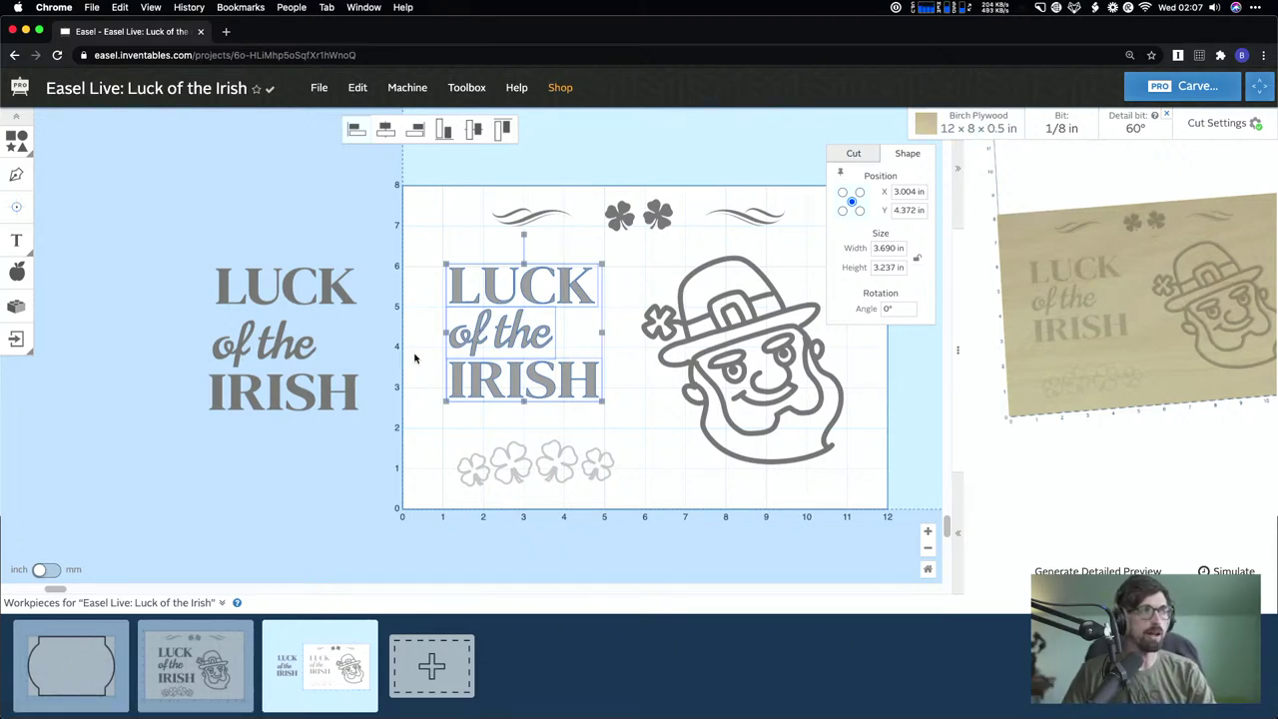
scroll(781, 309, right, 3)
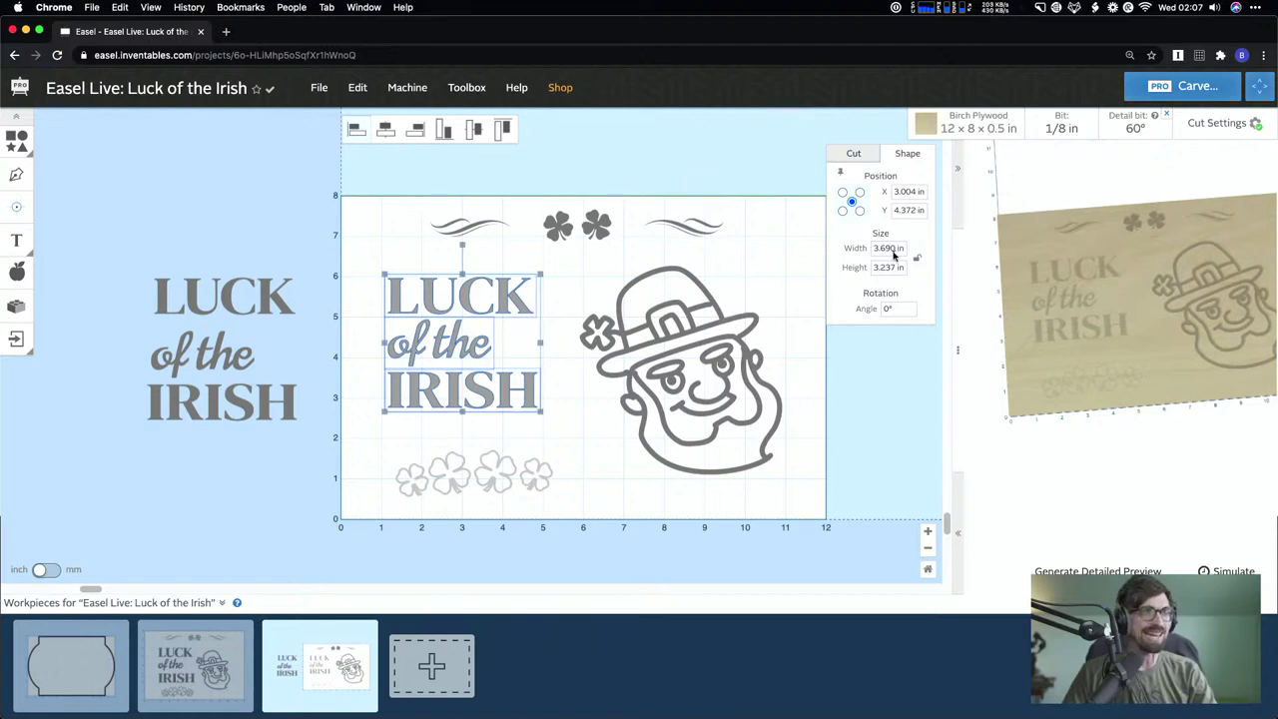
double_click(912, 209)
text(4)
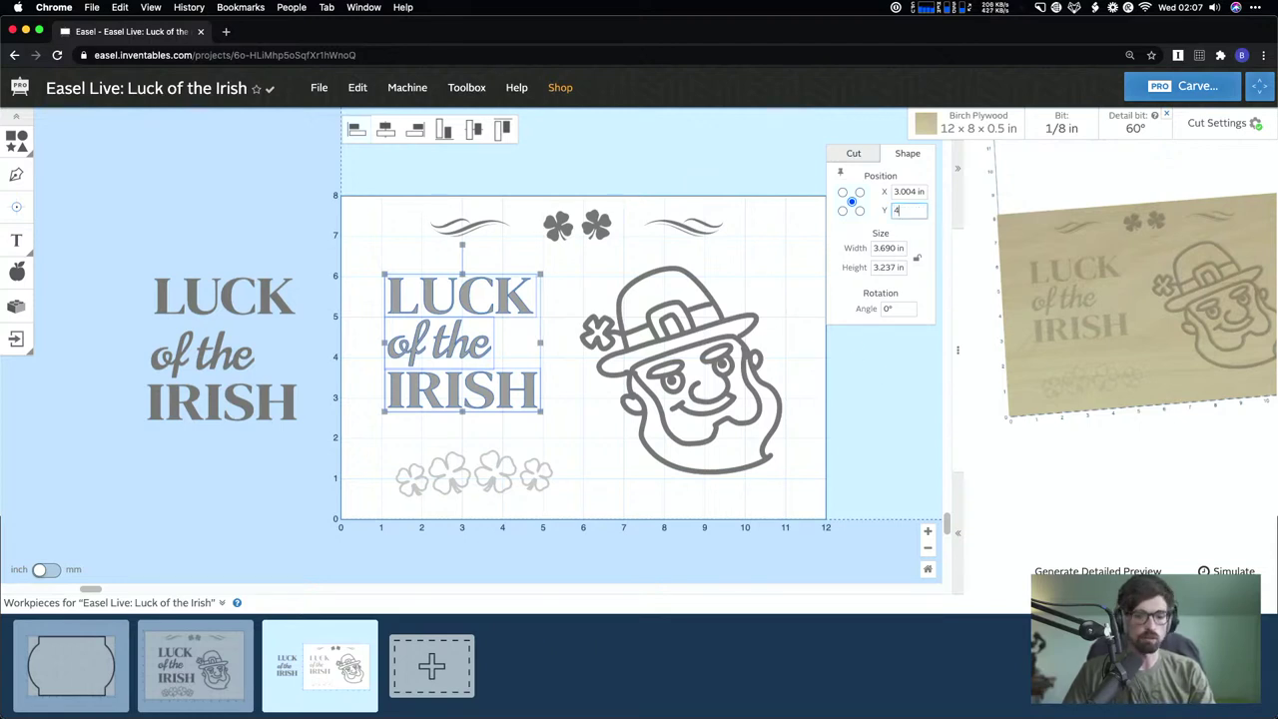
- Set the Y position of the center of the inner LUCK of the IRISH text to 4 in
key(Return)
click(585, 428)
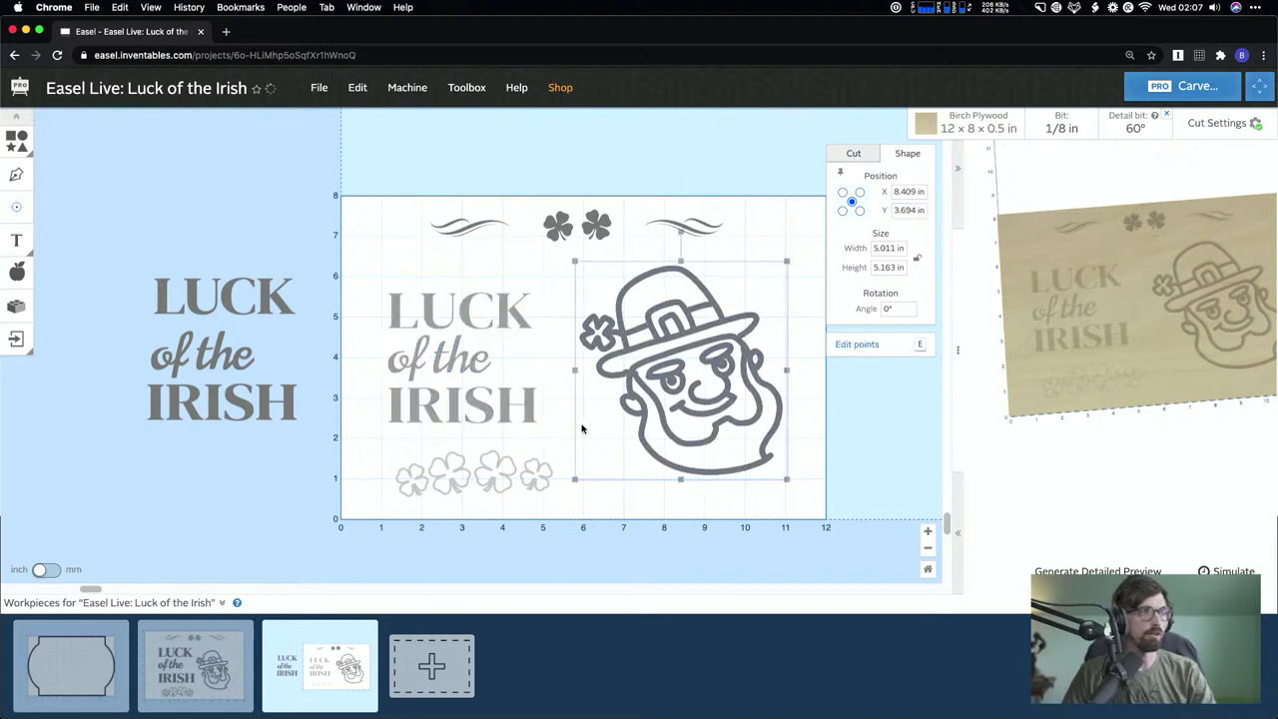
click(340, 308)
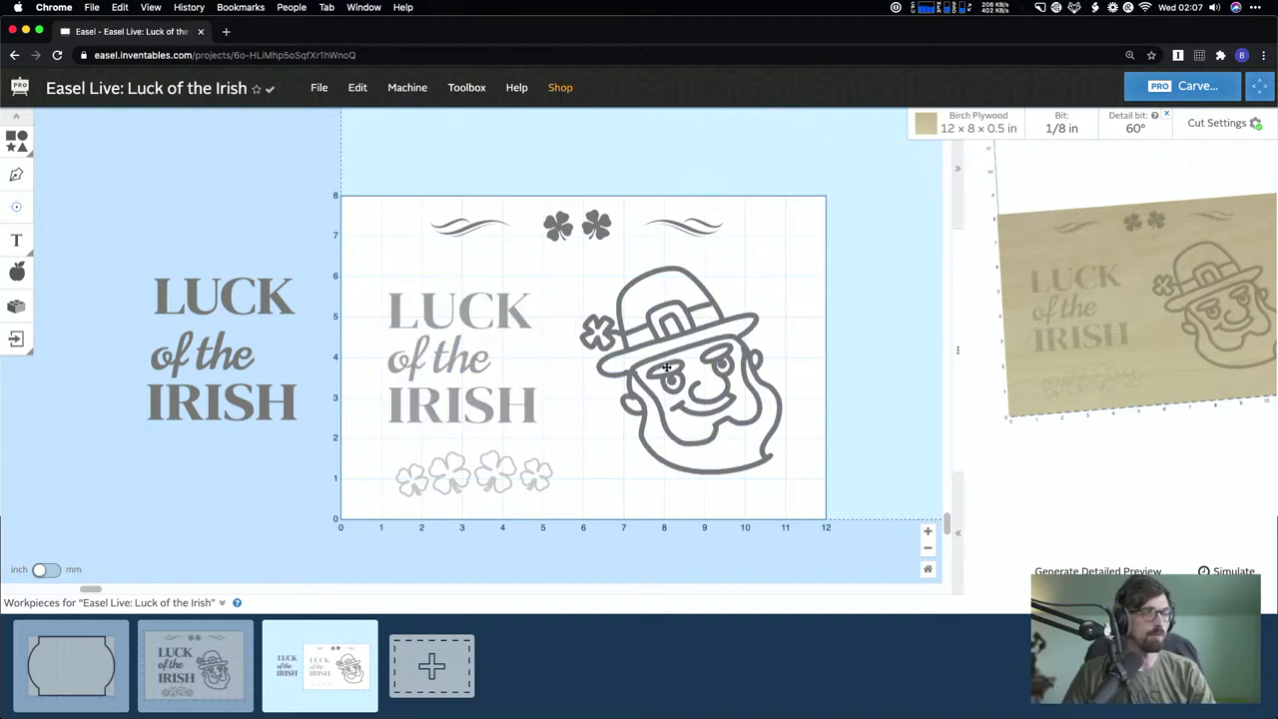
- Move the leprechaun face down and toward the text, centering it at about X 8.12 in, Y 3.31 in
scroll(666, 367, down, 2)
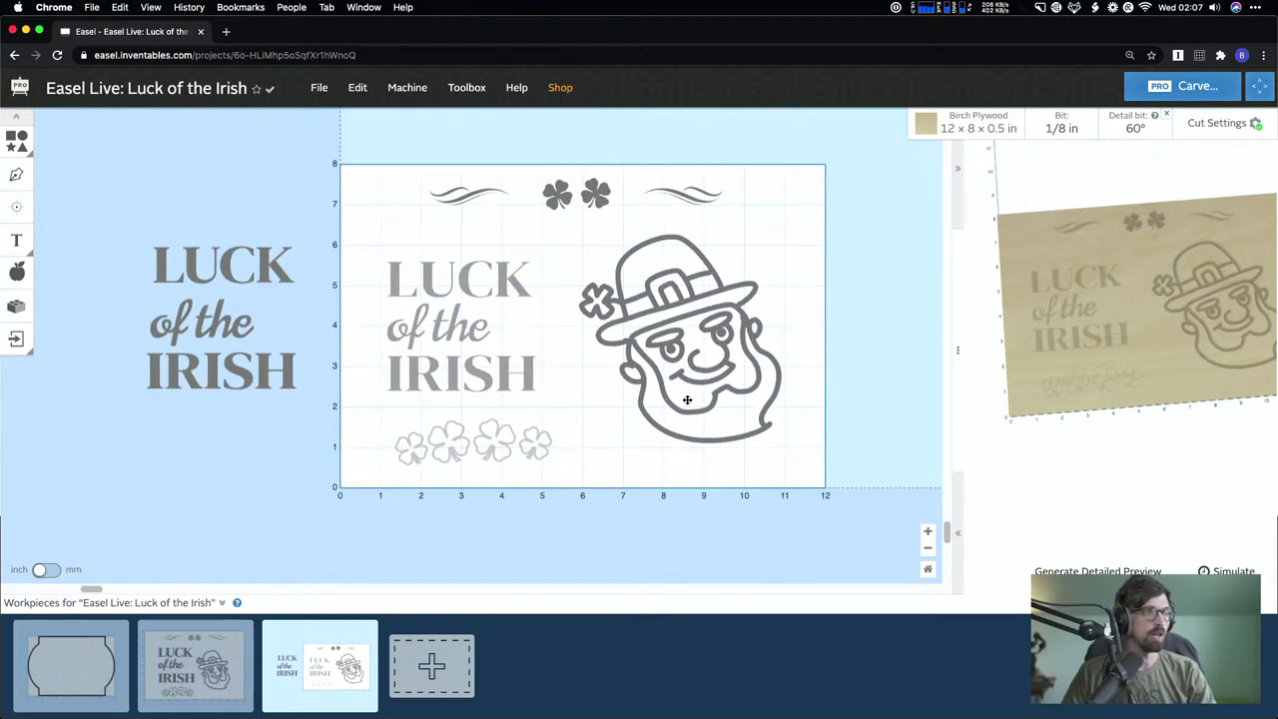
click(694, 314)
mouse_move(703, 311)
mouse_down()
mouse_move(696, 271)
mouse_move(690, 327)
mouse_up()
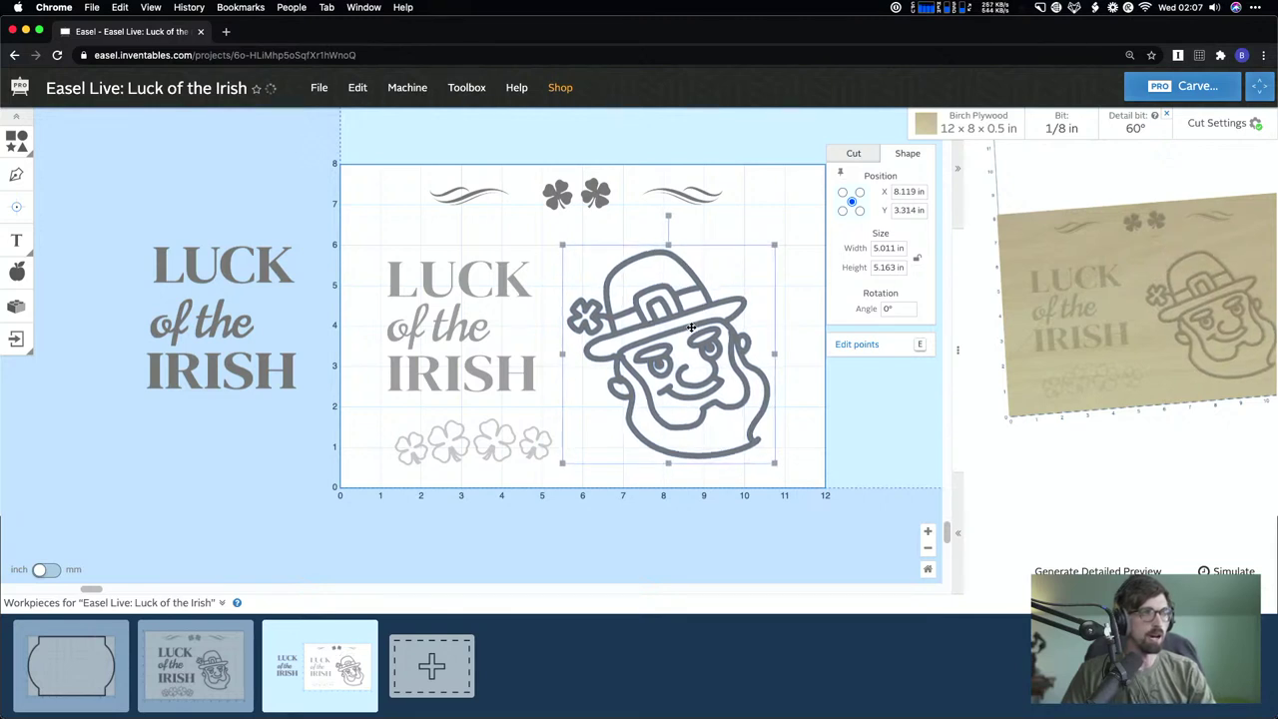
- Switch the position reference point to the top-right corner, using the inner LUCK text as the selected shape
click(475, 262)
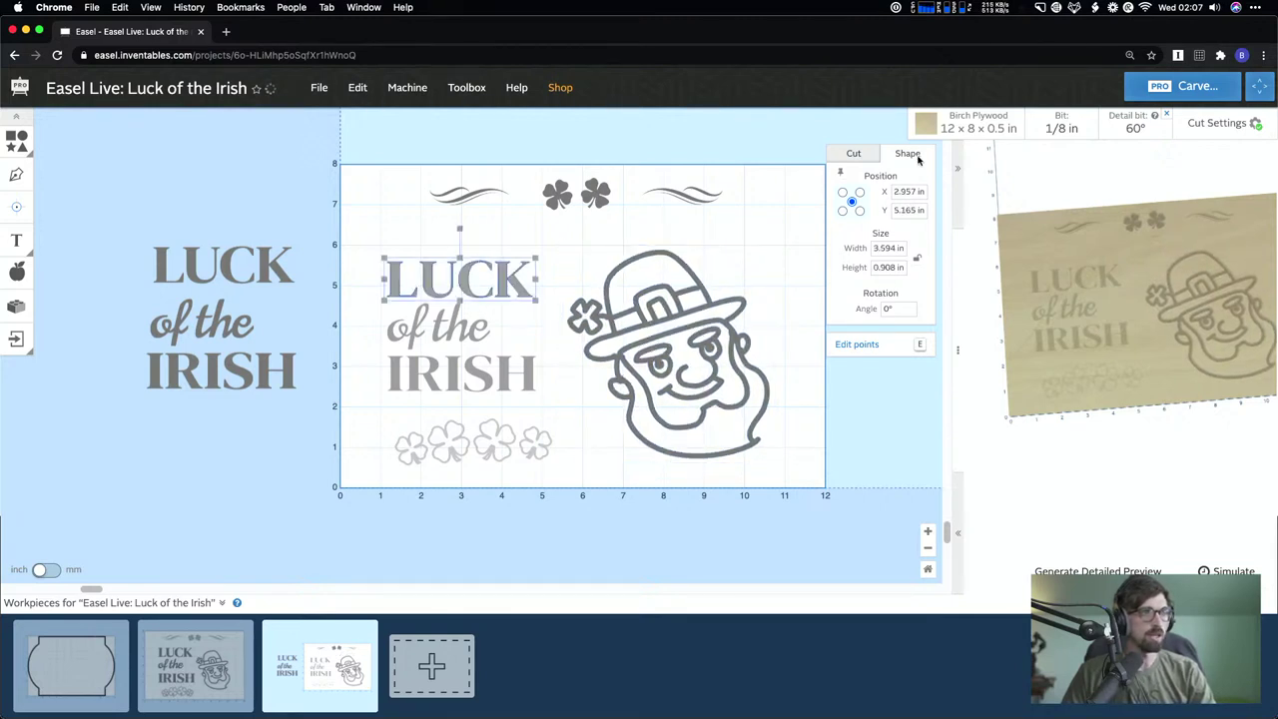
click(858, 154)
click(909, 153)
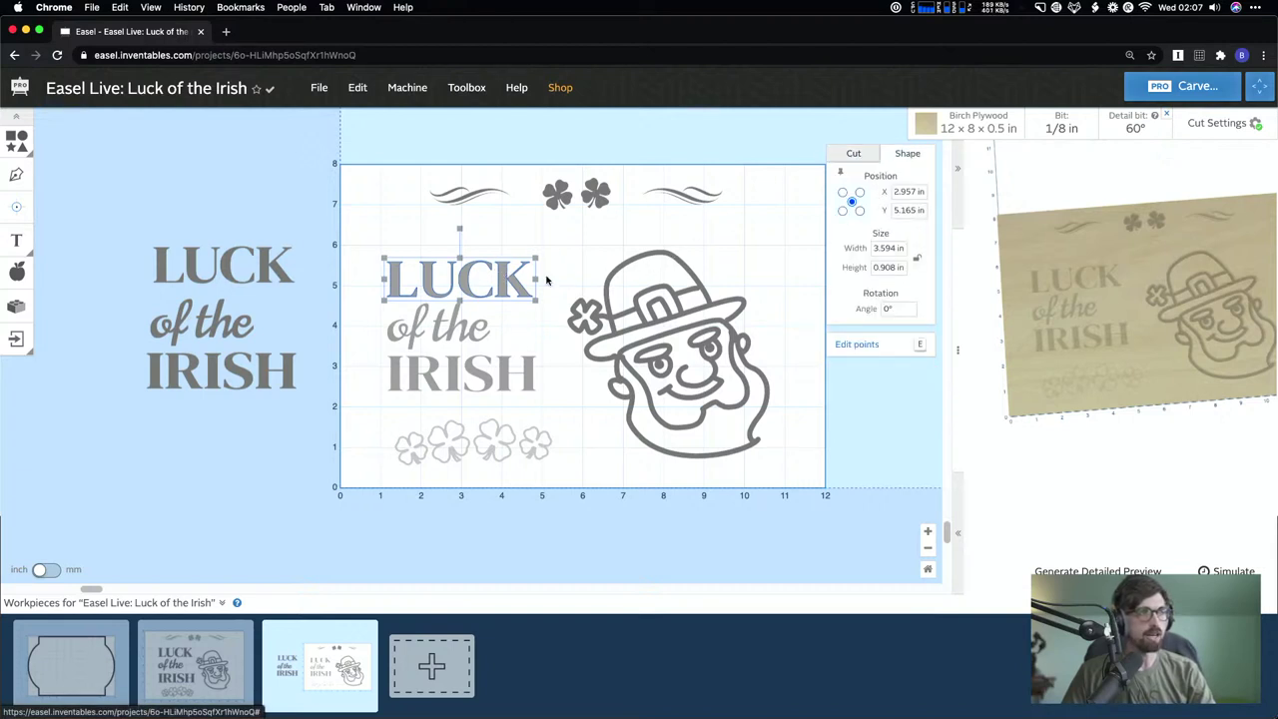
click(859, 192)
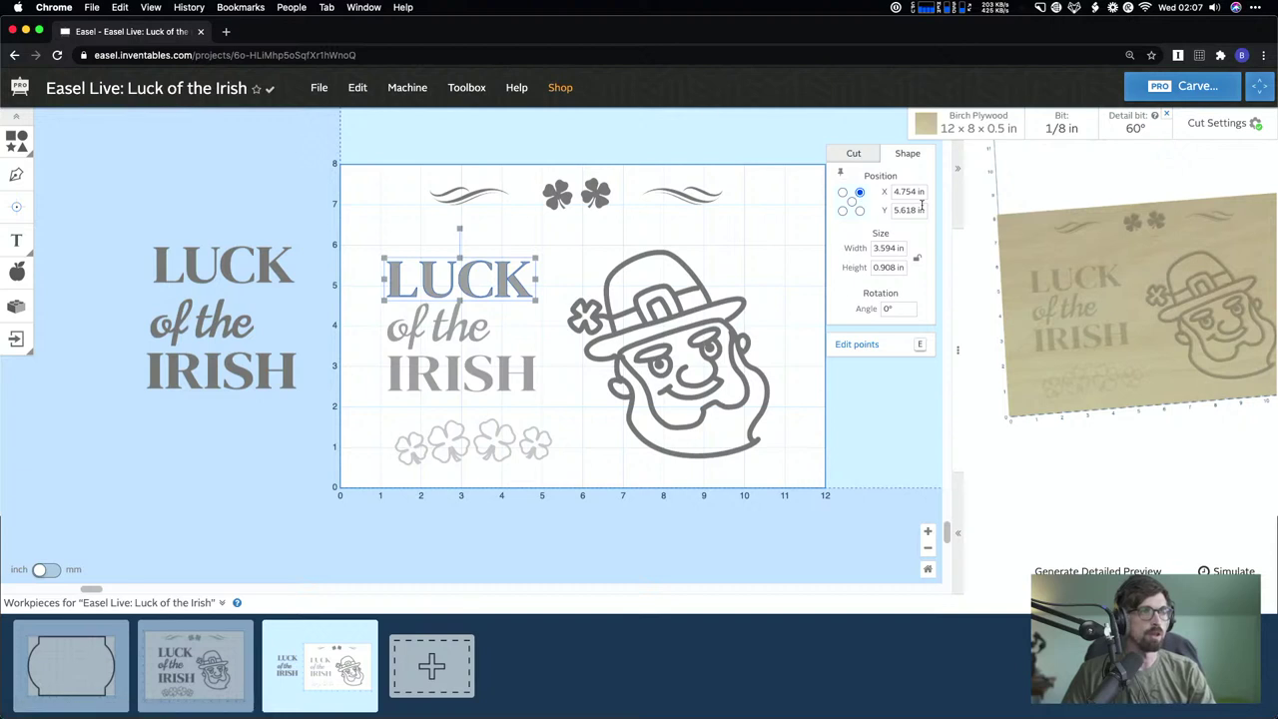
click(508, 236)
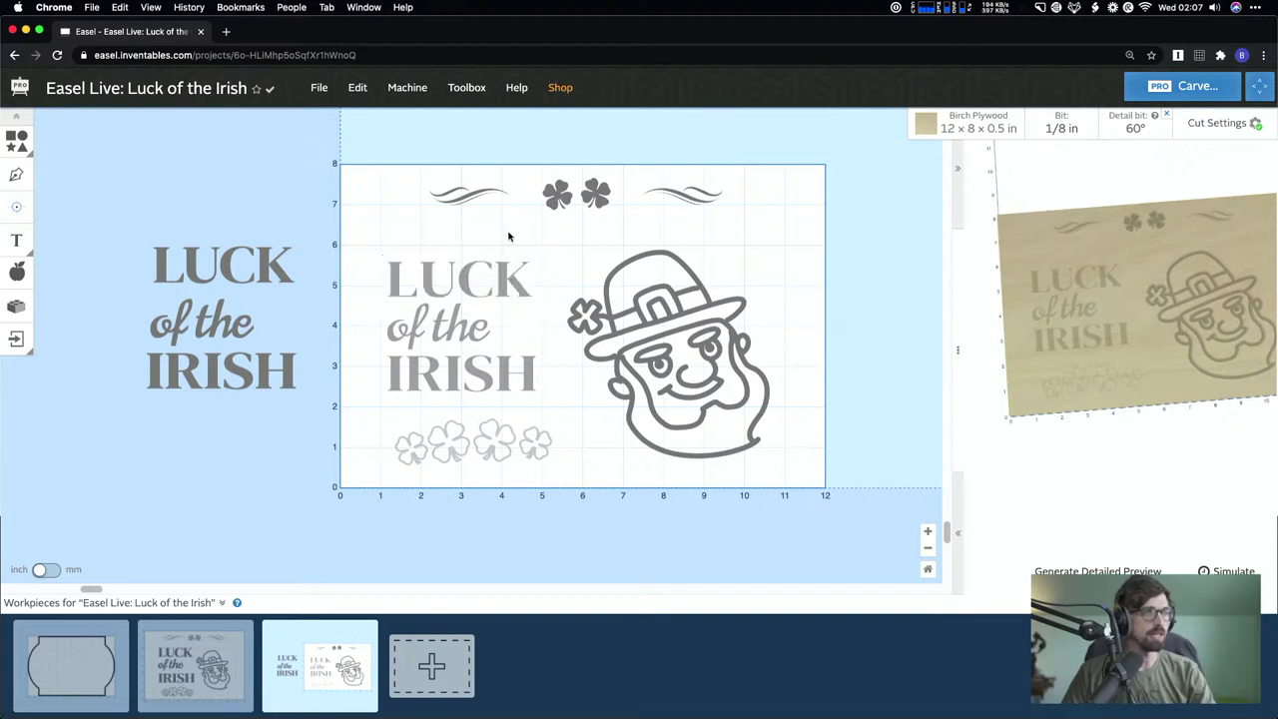
- Try to align the top edges of the inner LUCK text and the leprechaun face
drag(374, 249, 685, 289)
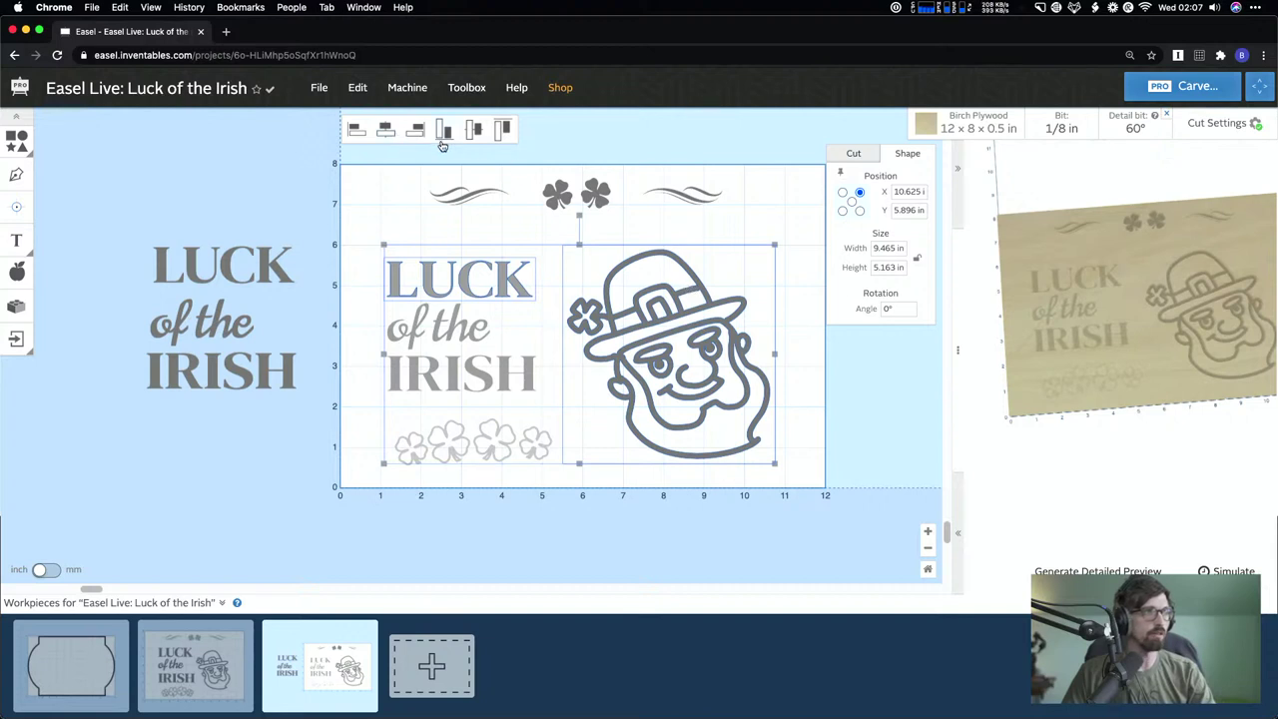
click(502, 129)
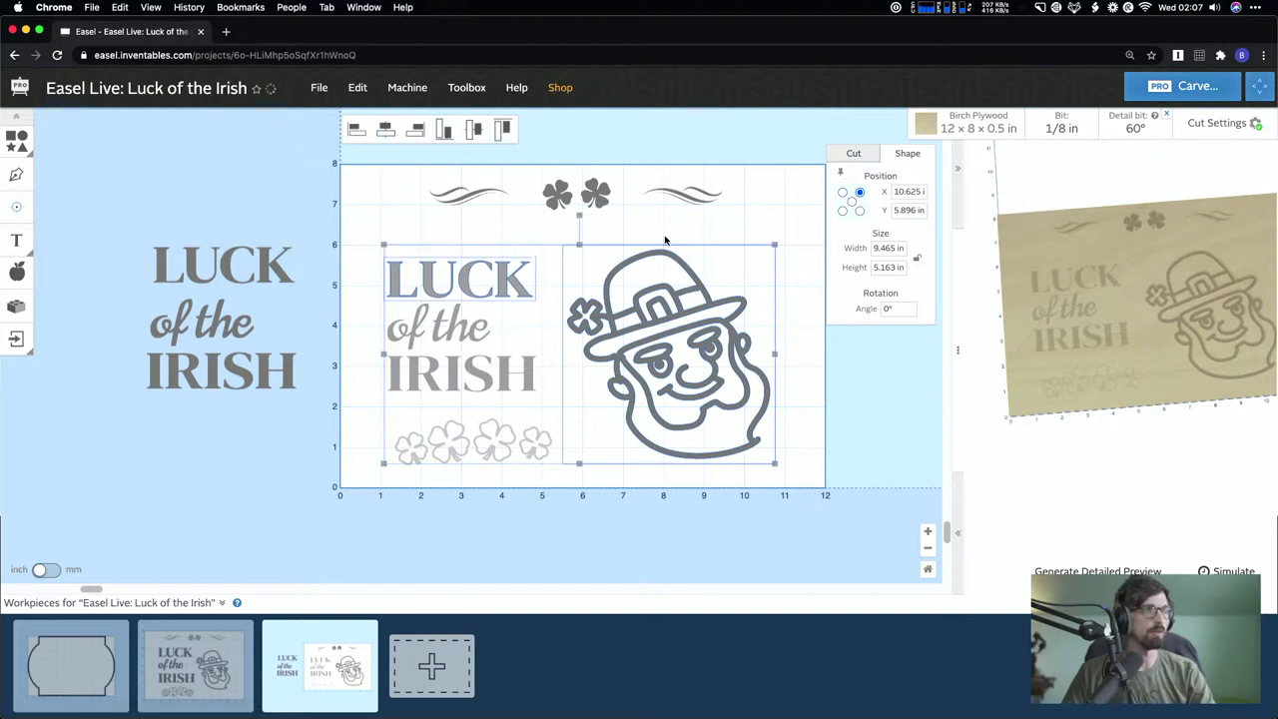
click(777, 220)
click(654, 291)
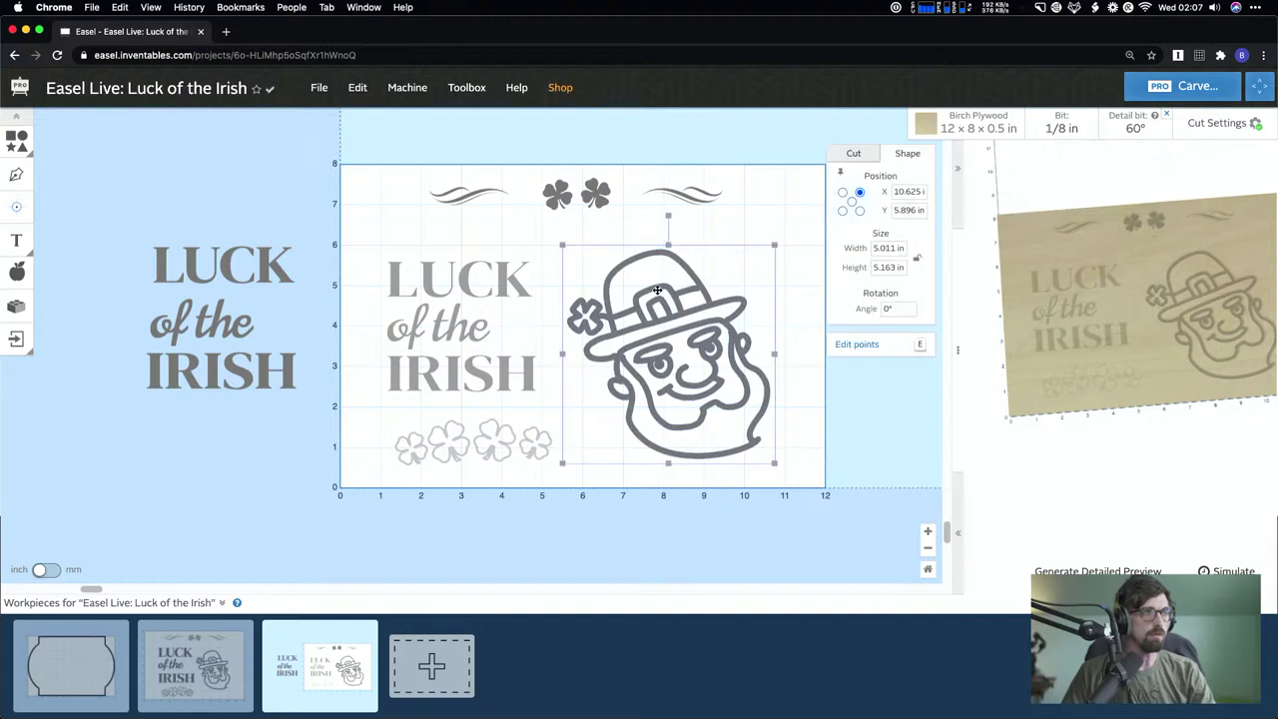
shift+click(509, 284)
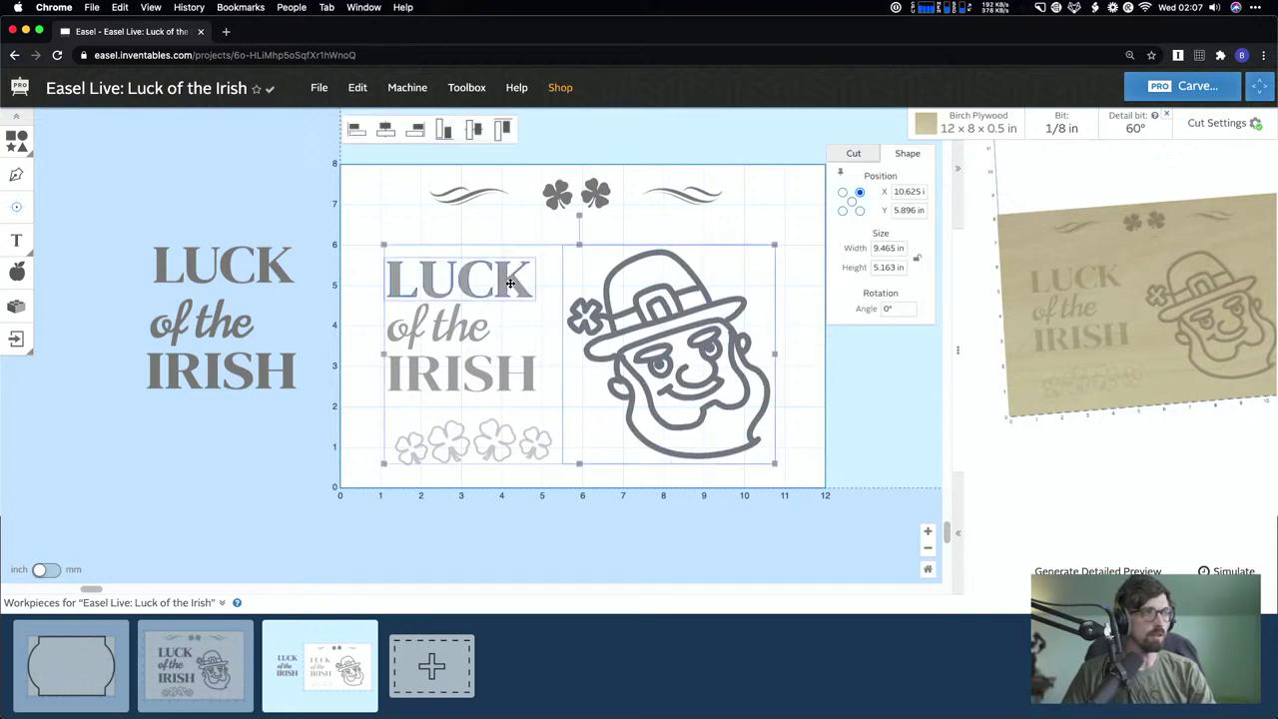
click(501, 129)
click(559, 269)
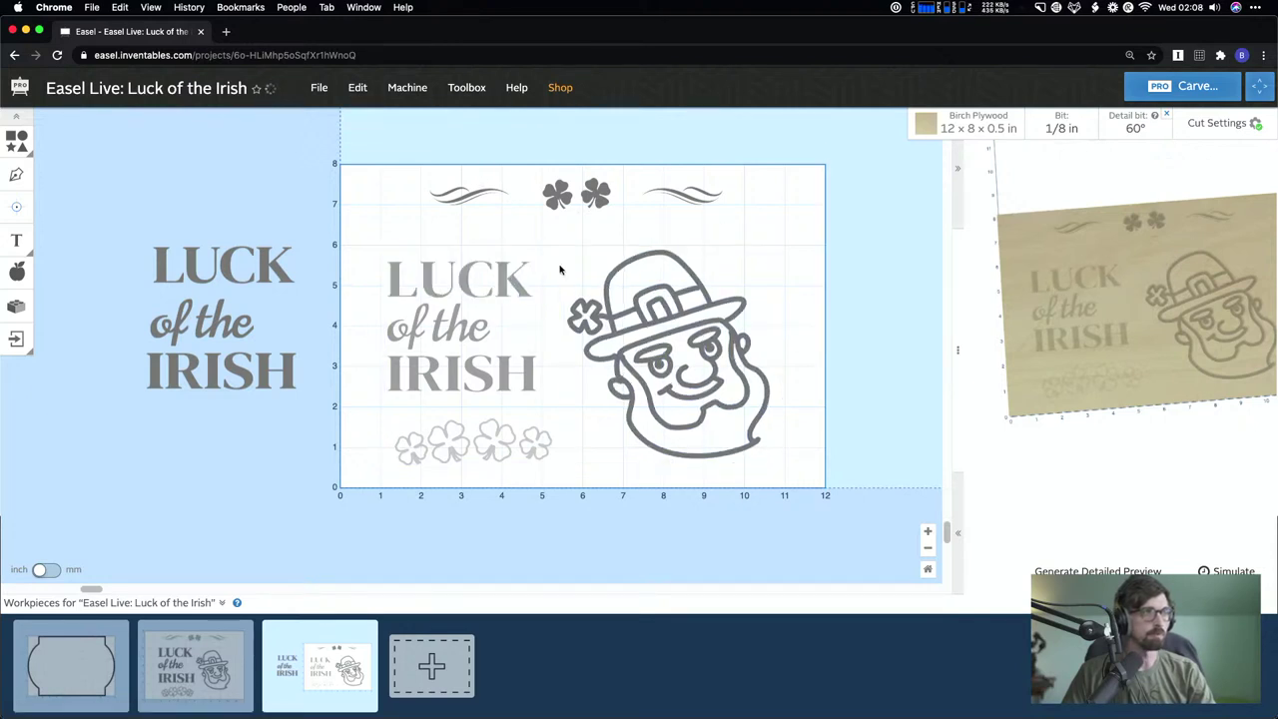
click(479, 291)
shift+click(633, 309)
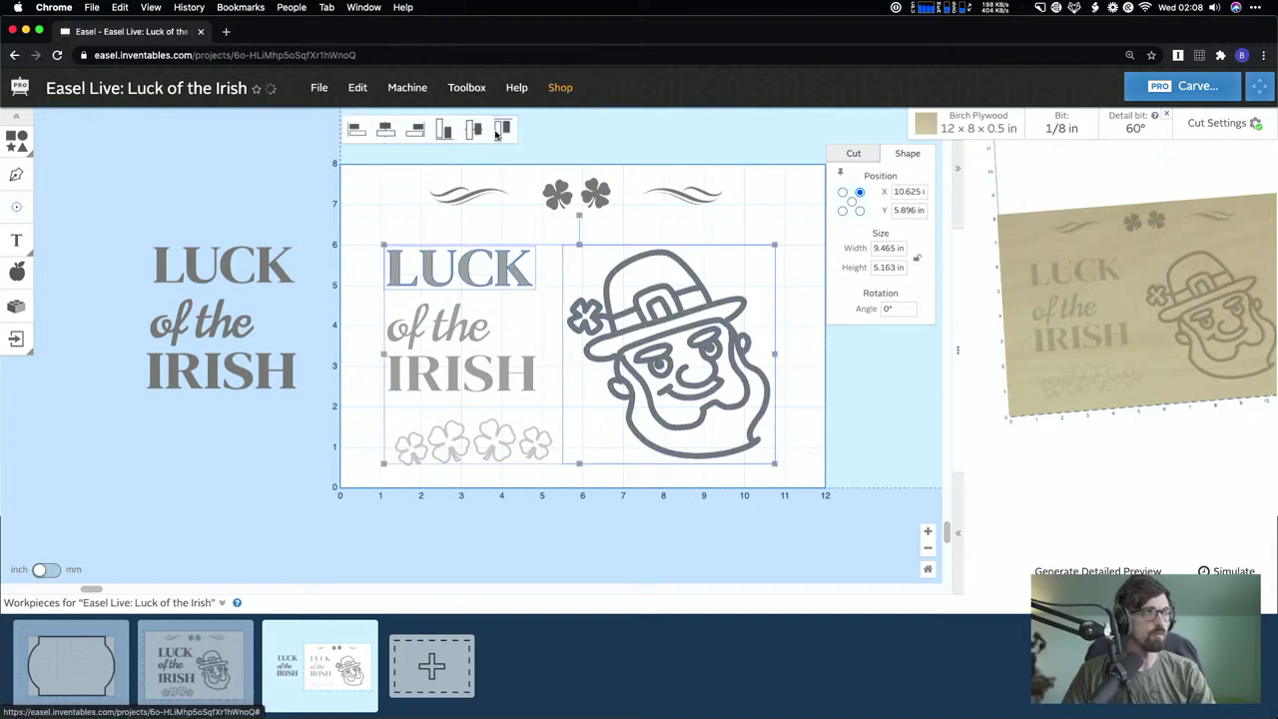
click(774, 233)
click(499, 278)
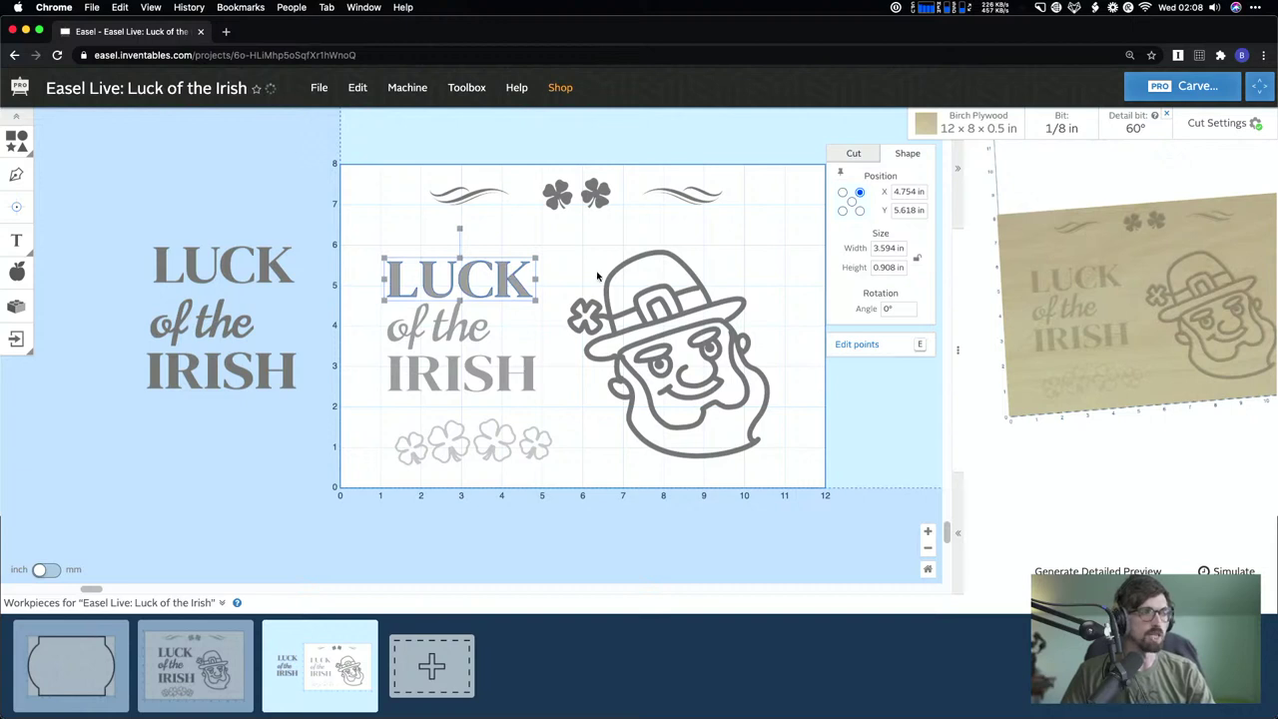
click(349, 290)
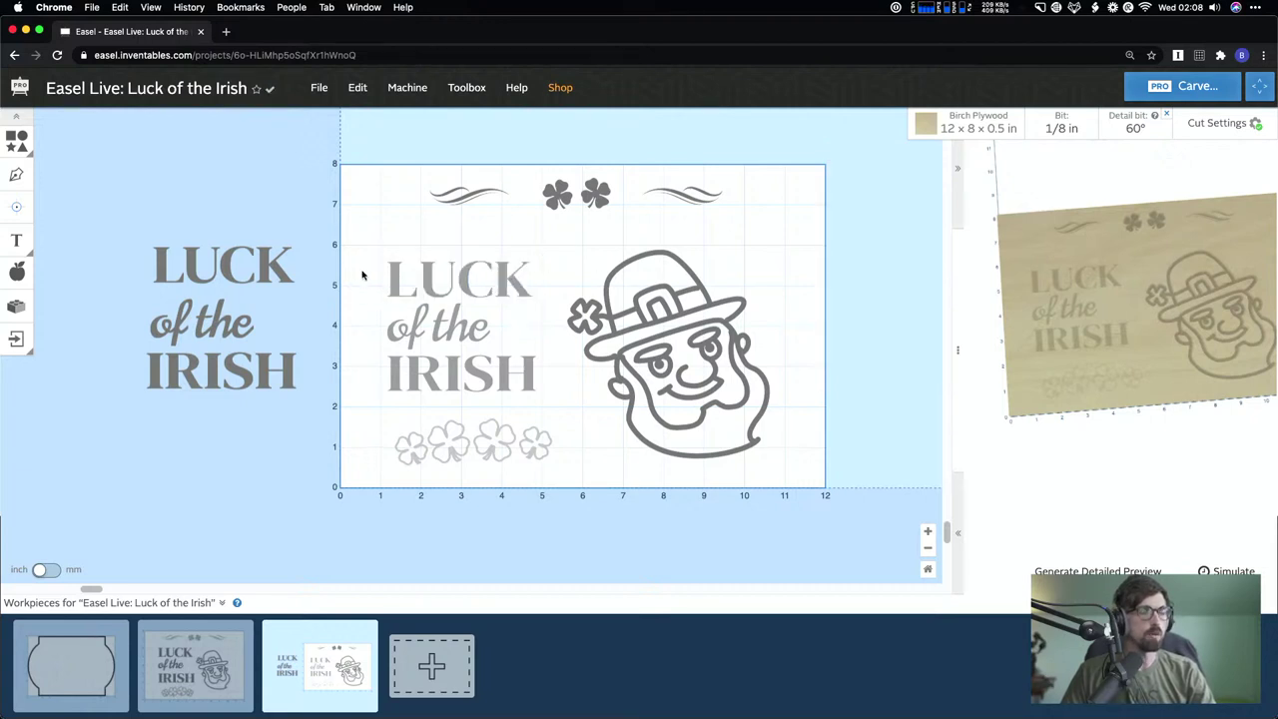
- Check the text's top-right Y position and set the leprechaun's top-right Y position to 5.6 in
drag(347, 271, 541, 387)
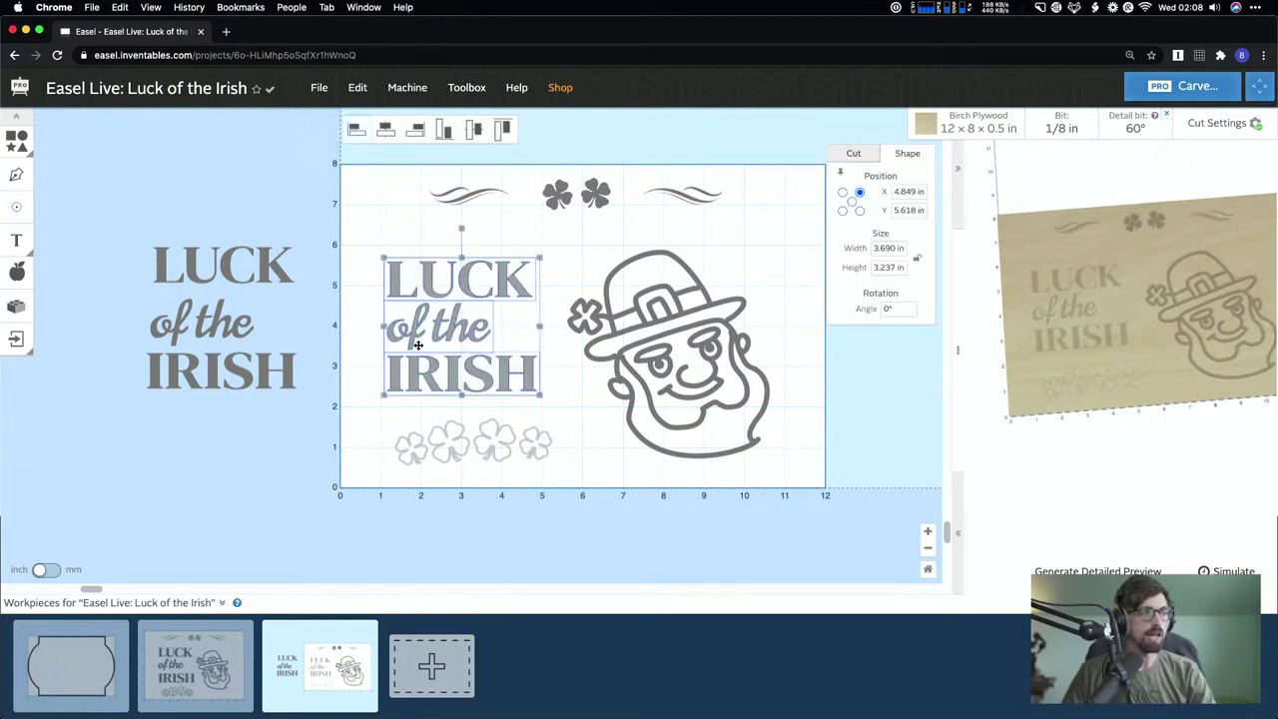
click(763, 324)
click(501, 268)
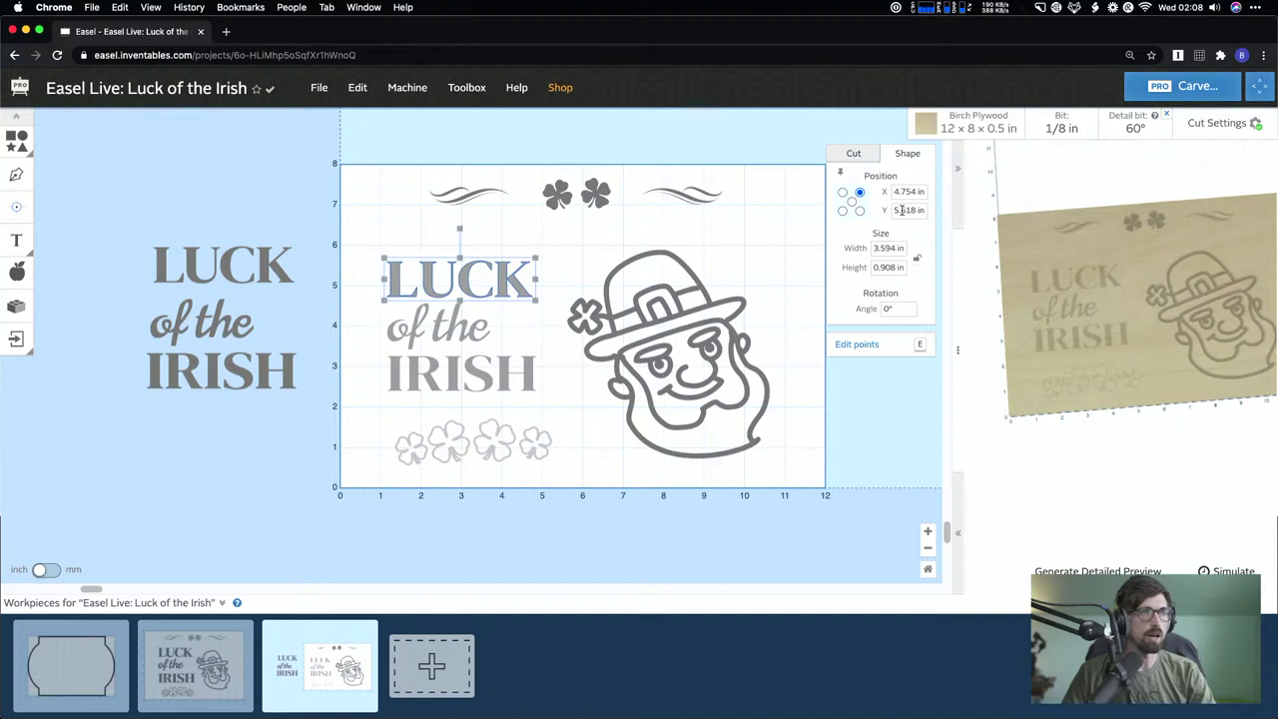
click(669, 319)
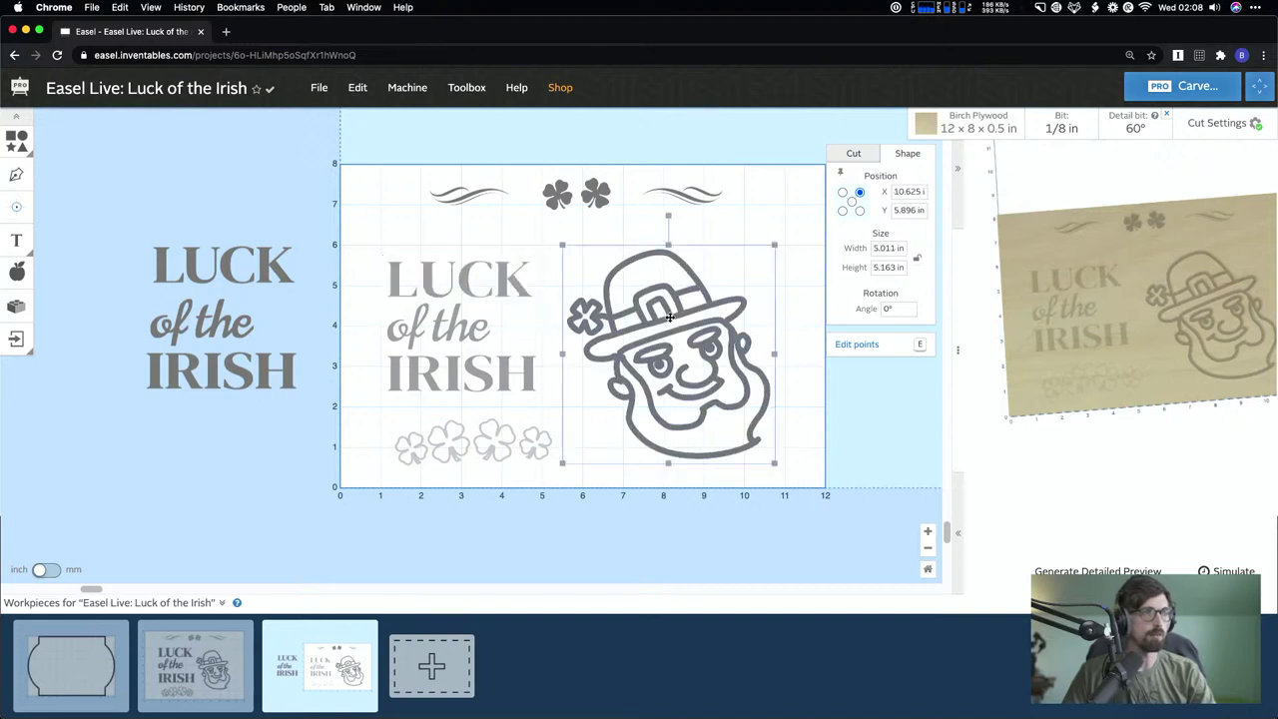
double_click(906, 211)
text(5.6)
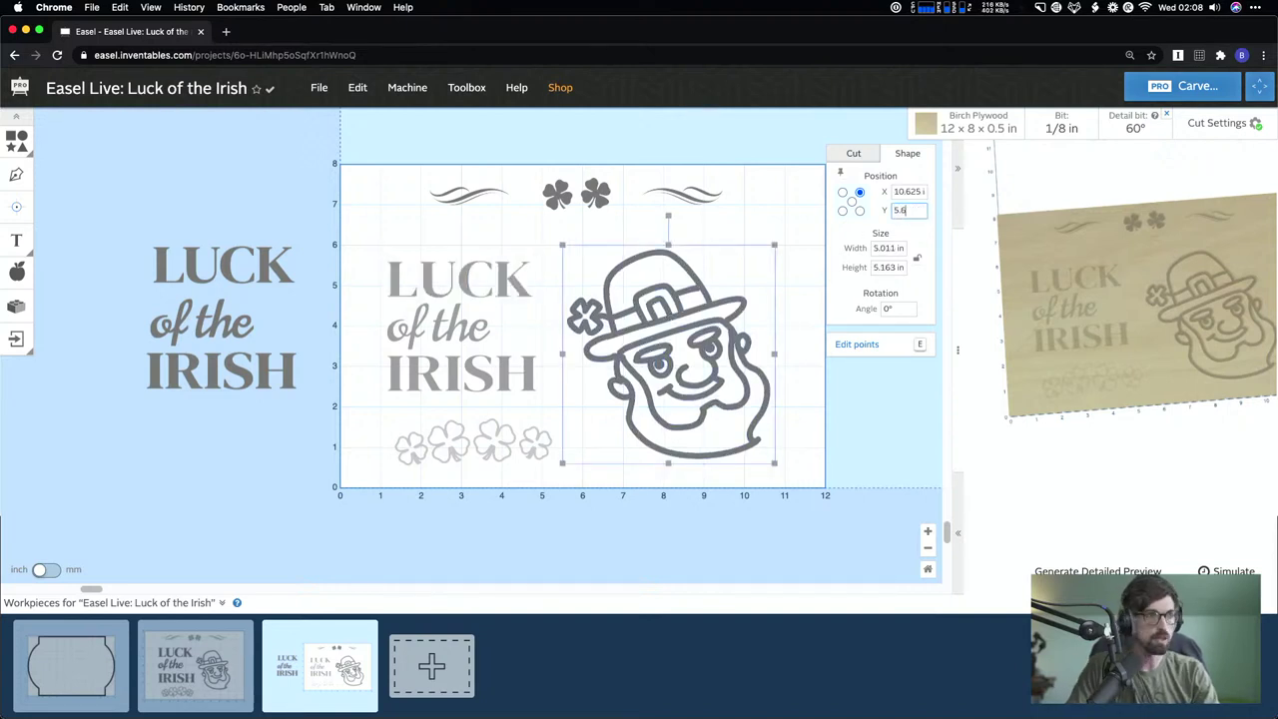
key(Return)
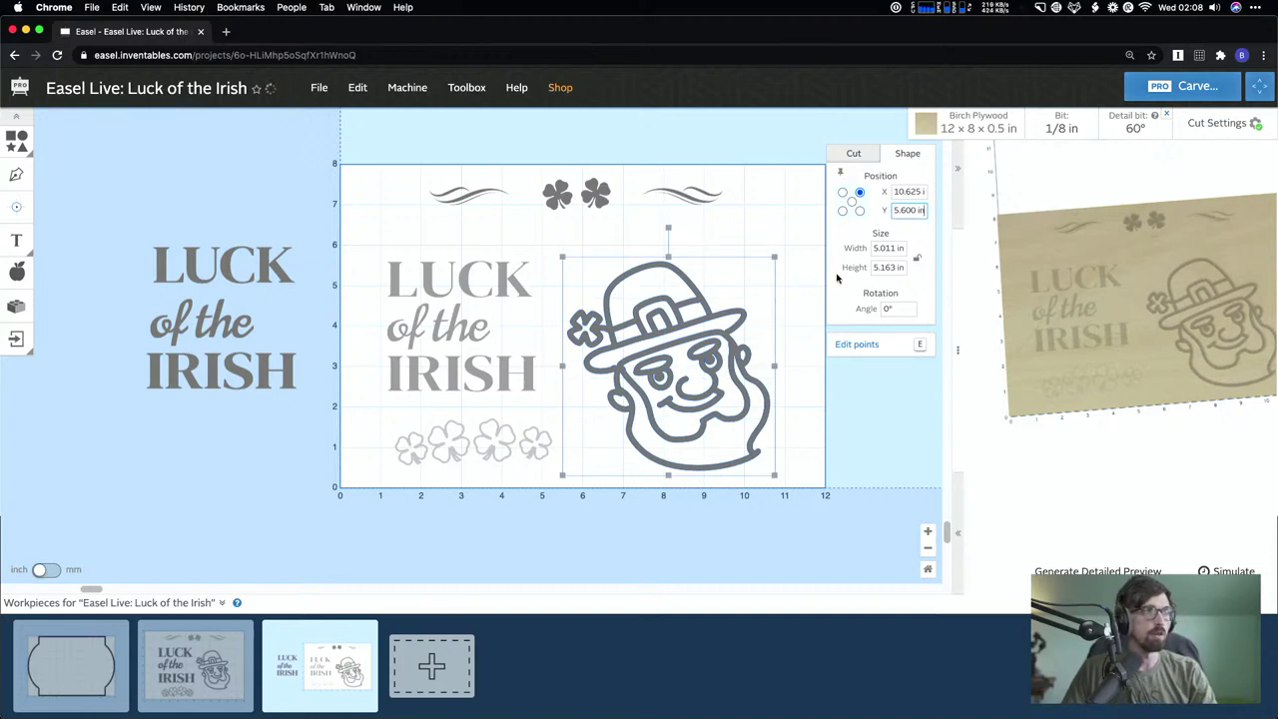
click(769, 225)
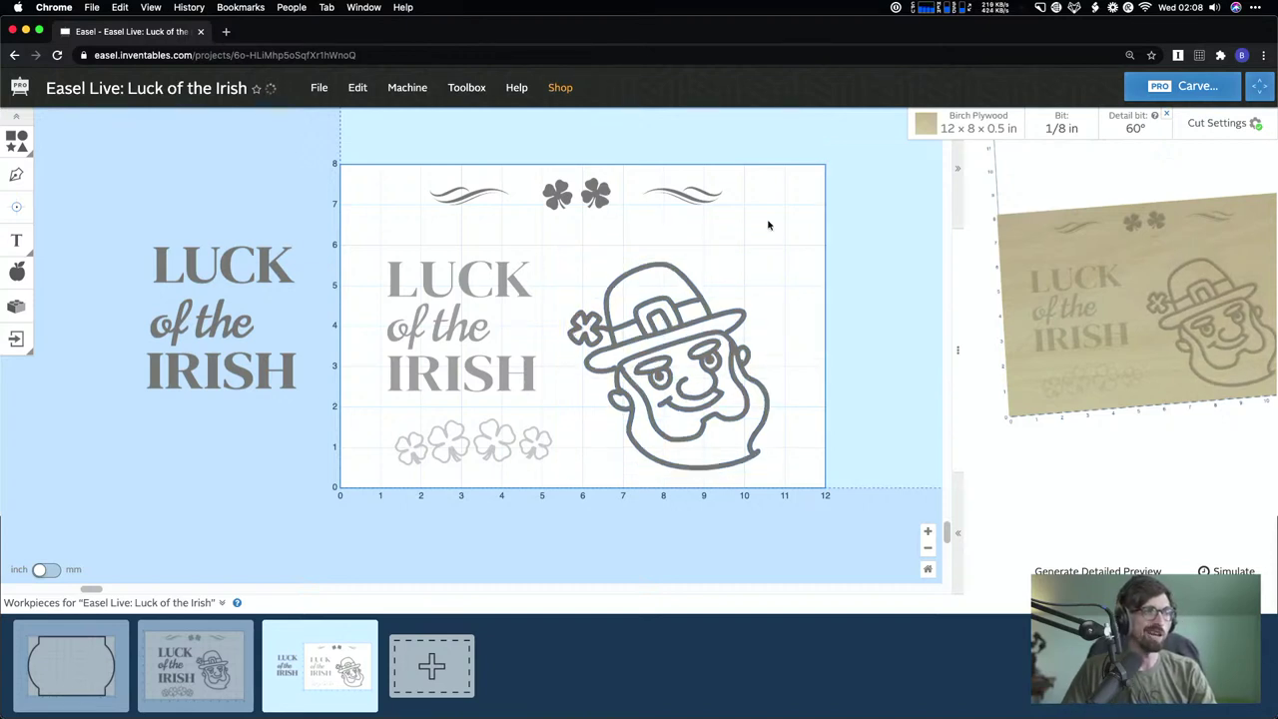
- Nudge the leprechaun face slightly up and to the right on the workpiece
click(700, 319)
drag(682, 325, 688, 314)
click(427, 165)
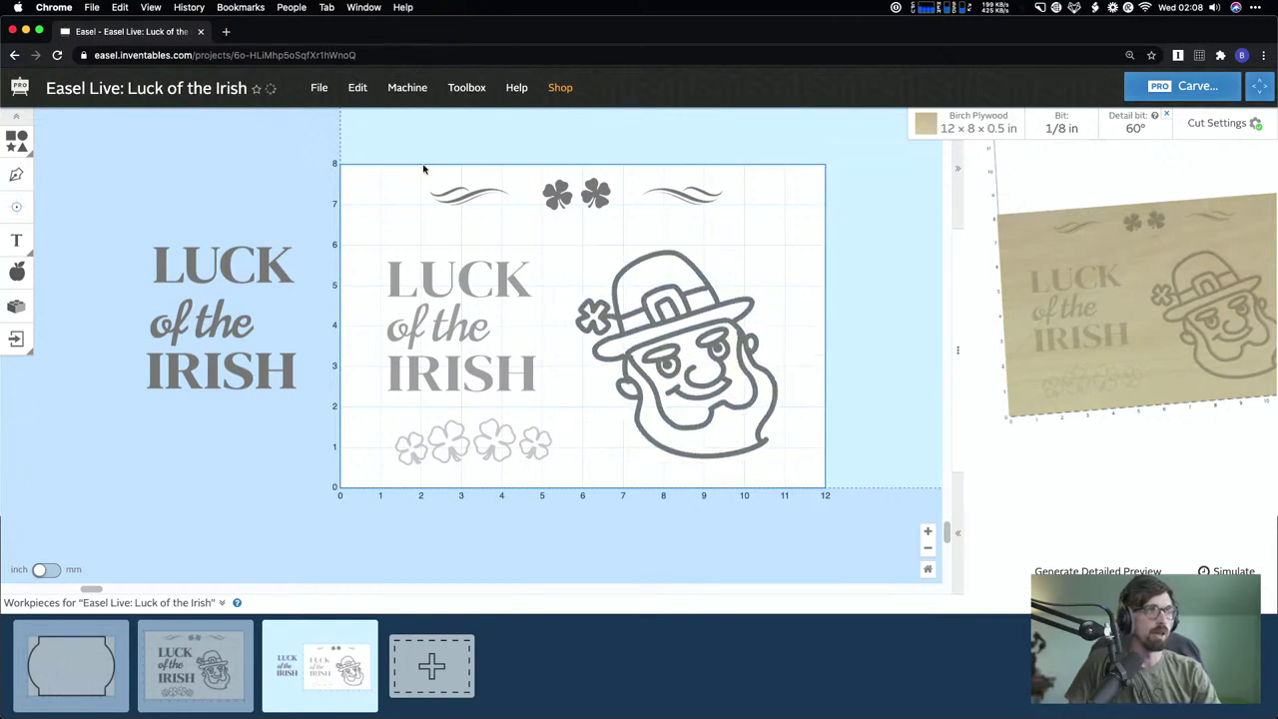
- Move both flourishes along the workpiece's top edge inward, closer to the pair of shamrocks
click(469, 198)
drag(467, 194, 489, 194)
click(574, 199)
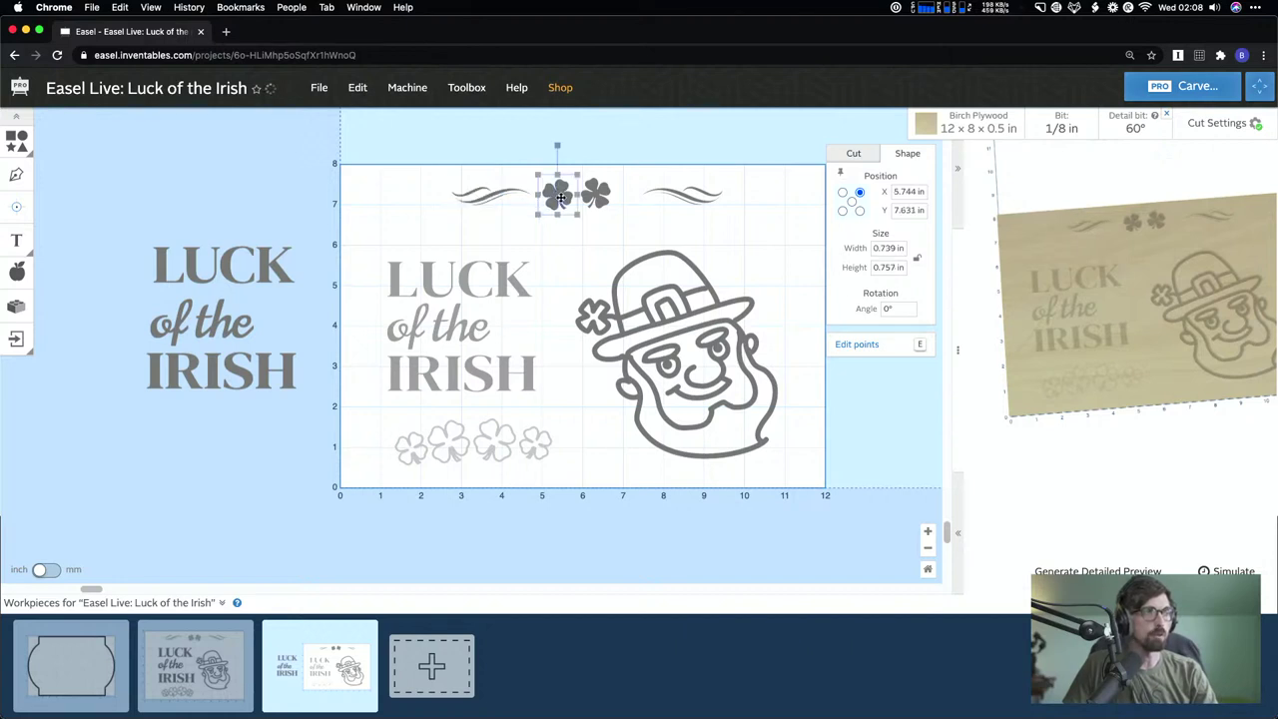
click(665, 193)
drag(666, 193, 643, 192)
- Open the Equal Spacing app for the top row of two flourishes and two shamrocks
drag(424, 157, 685, 238)
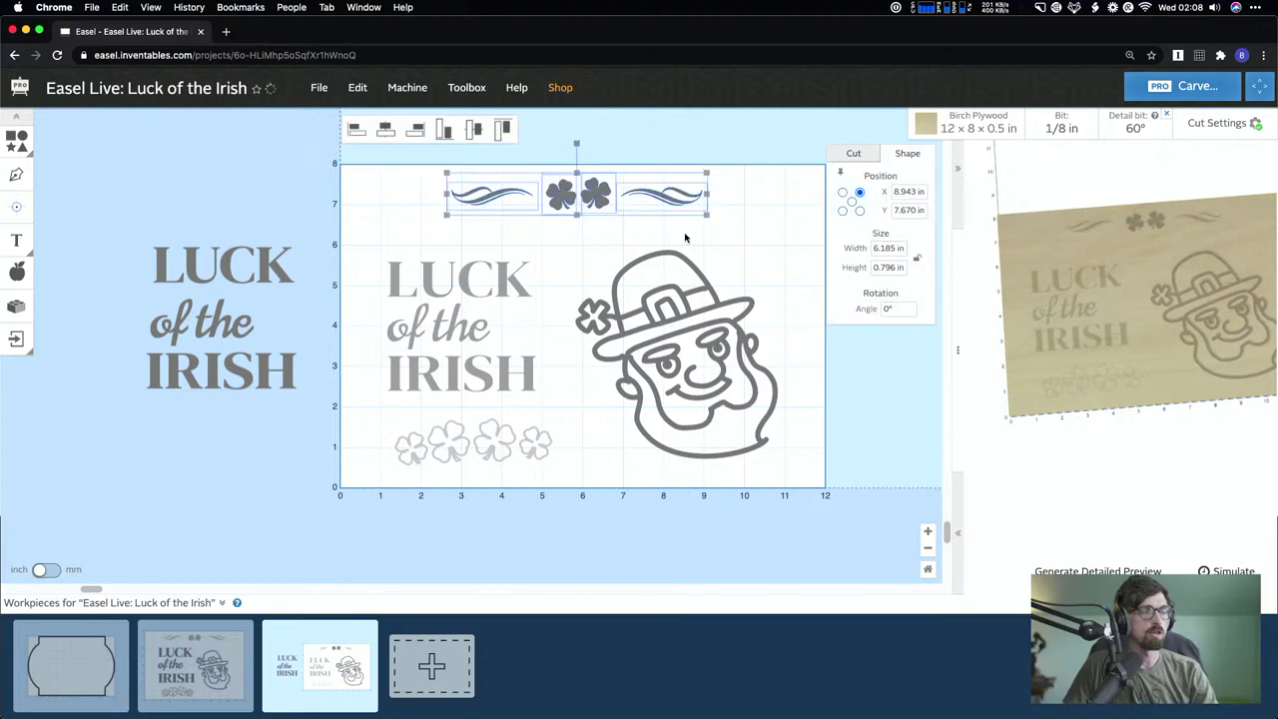
click(17, 274)
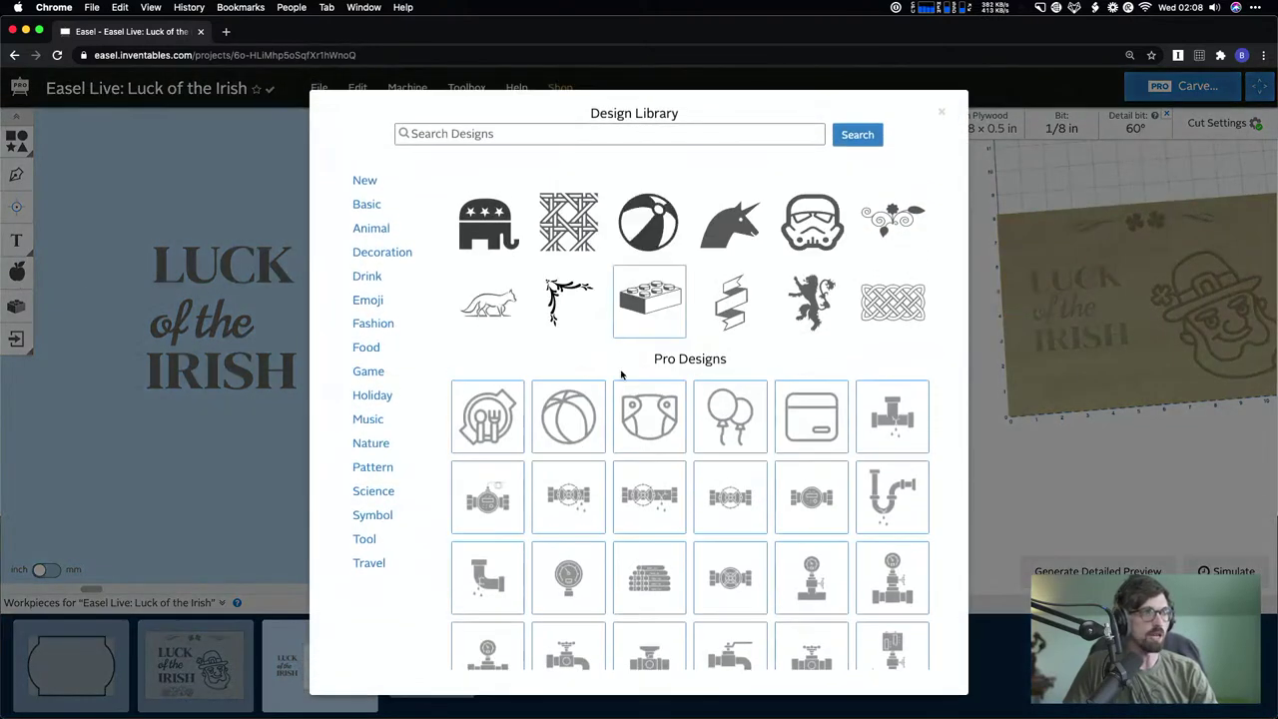
click(940, 116)
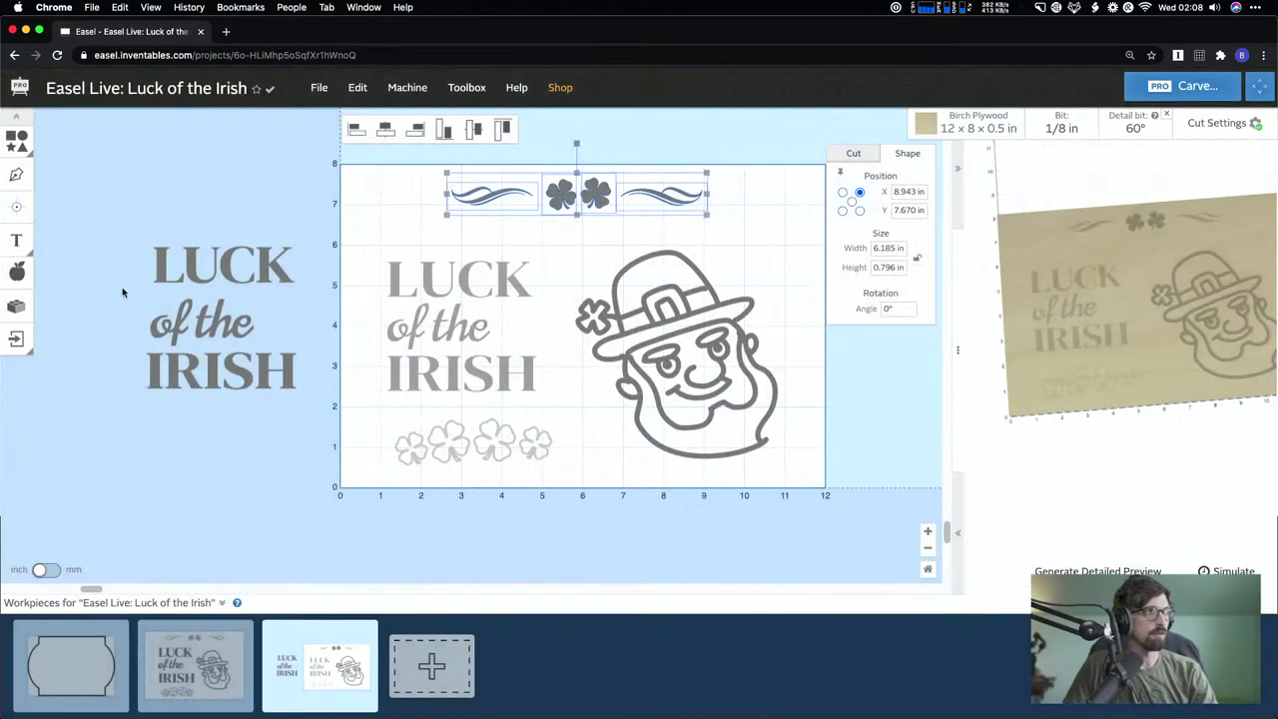
click(24, 311)
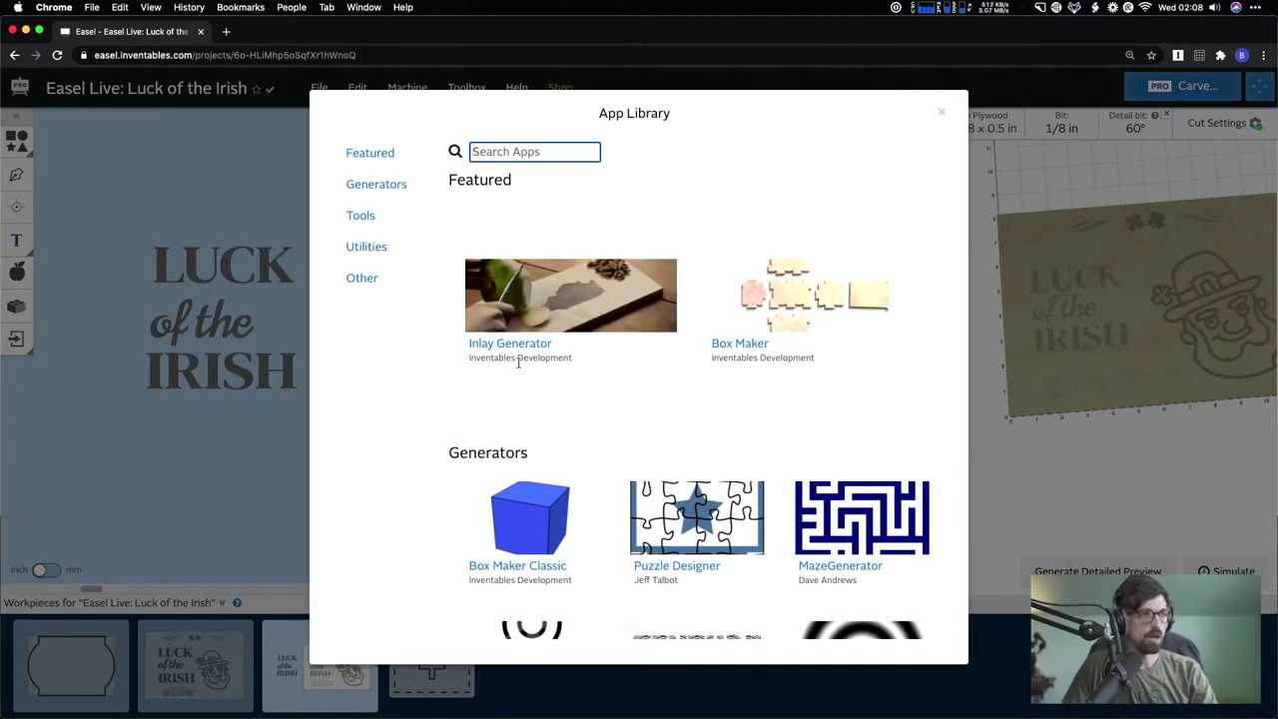
scroll(773, 451, down, 5)
scroll(774, 451, down, 10)
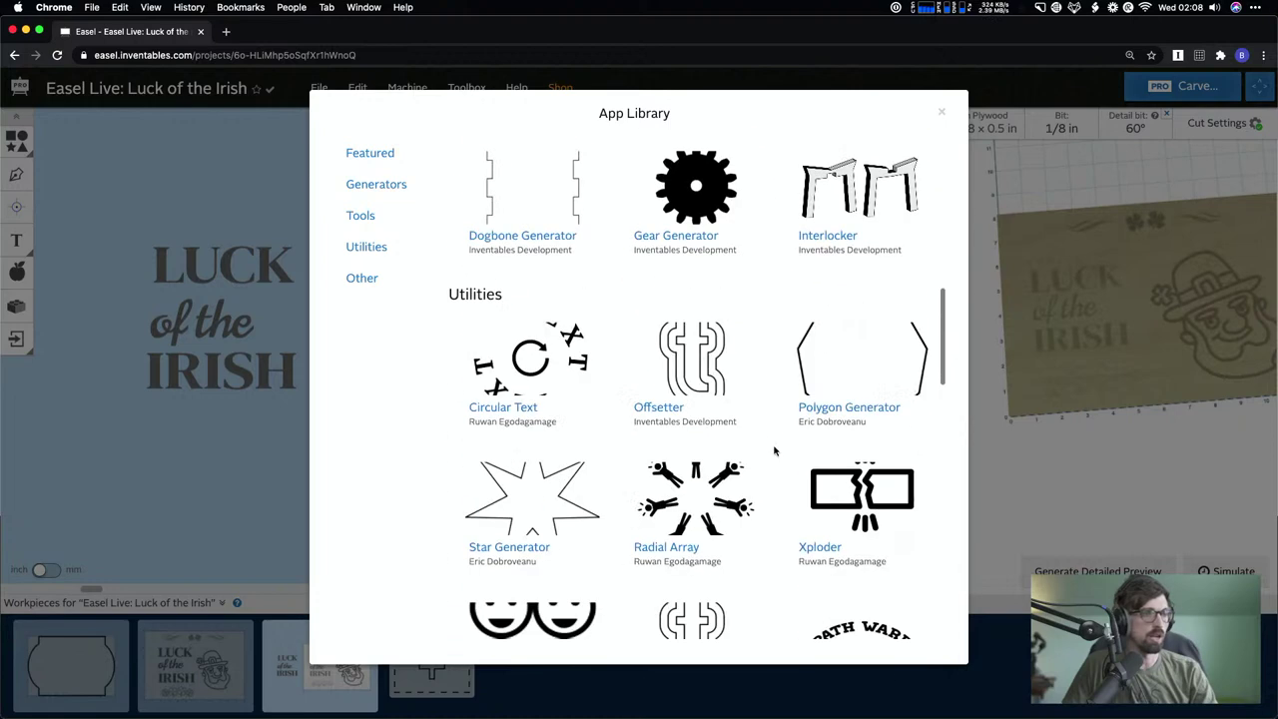
scroll(838, 431, down, 8)
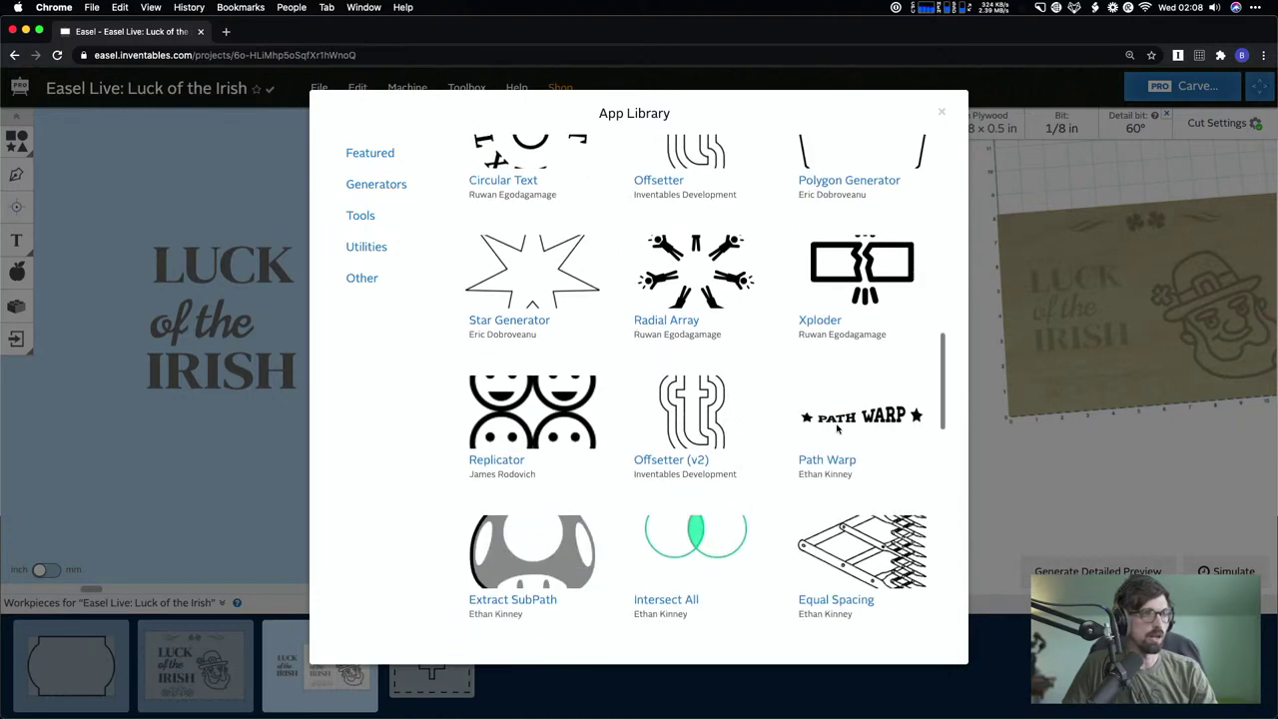
click(848, 356)
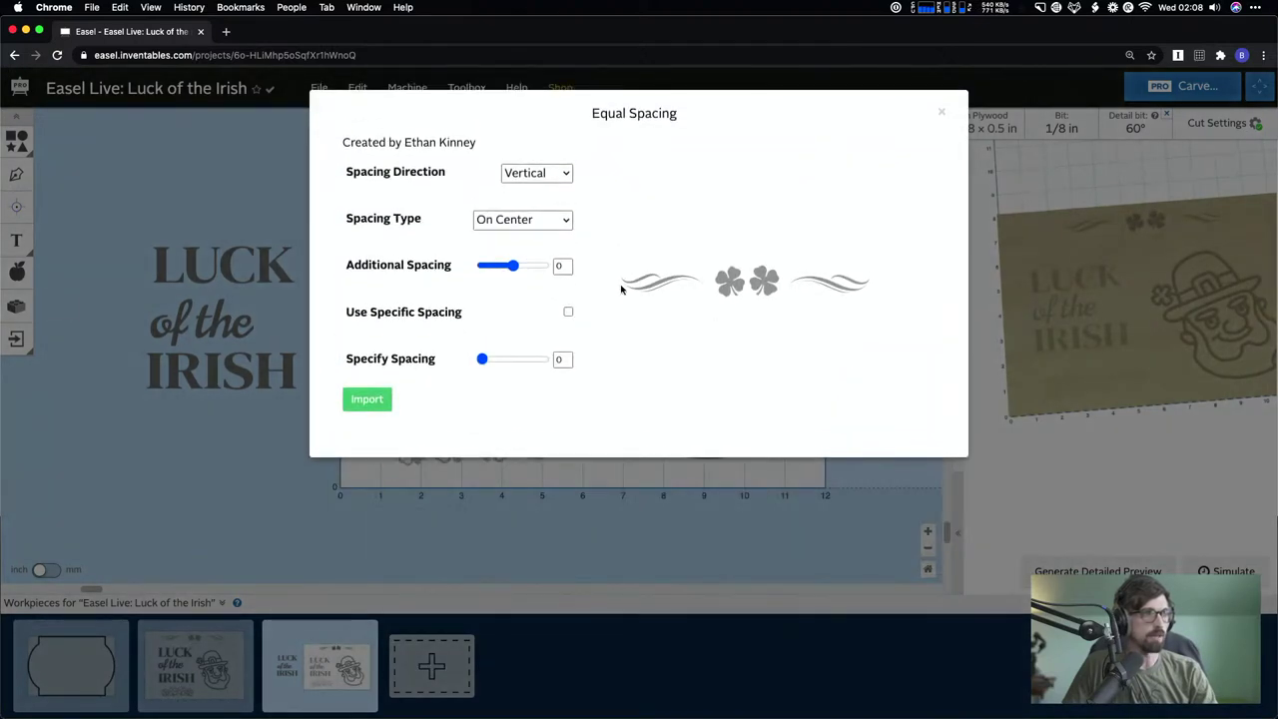
- Try horizontal on-center spacing with 0.21 additional spacing on the ornament row, and close the app without importing
click(536, 175)
click(536, 190)
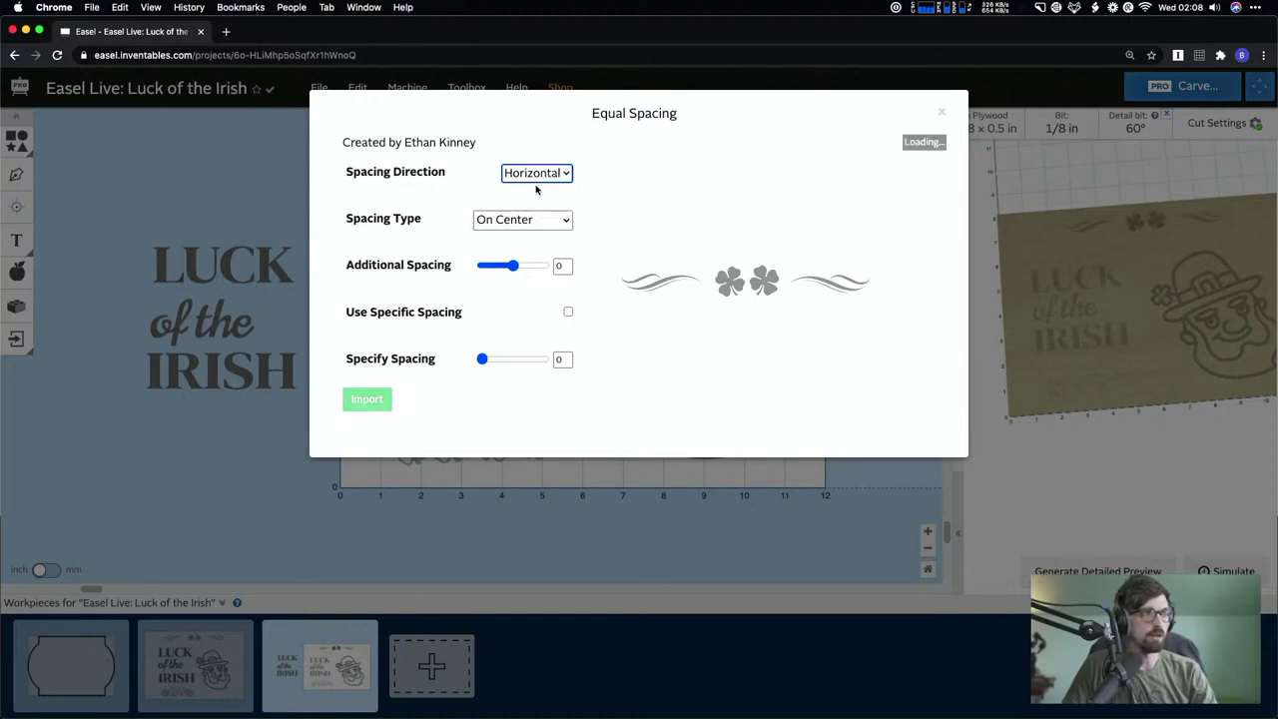
click(512, 267)
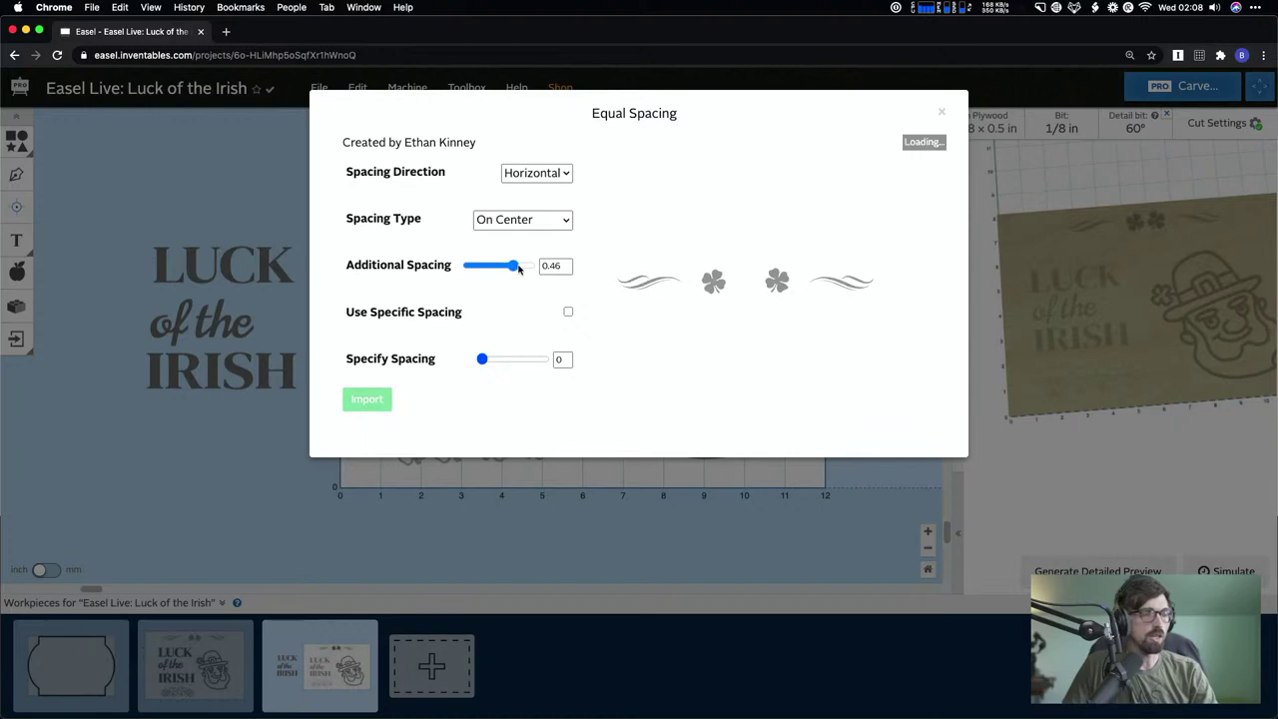
drag(518, 268, 506, 266)
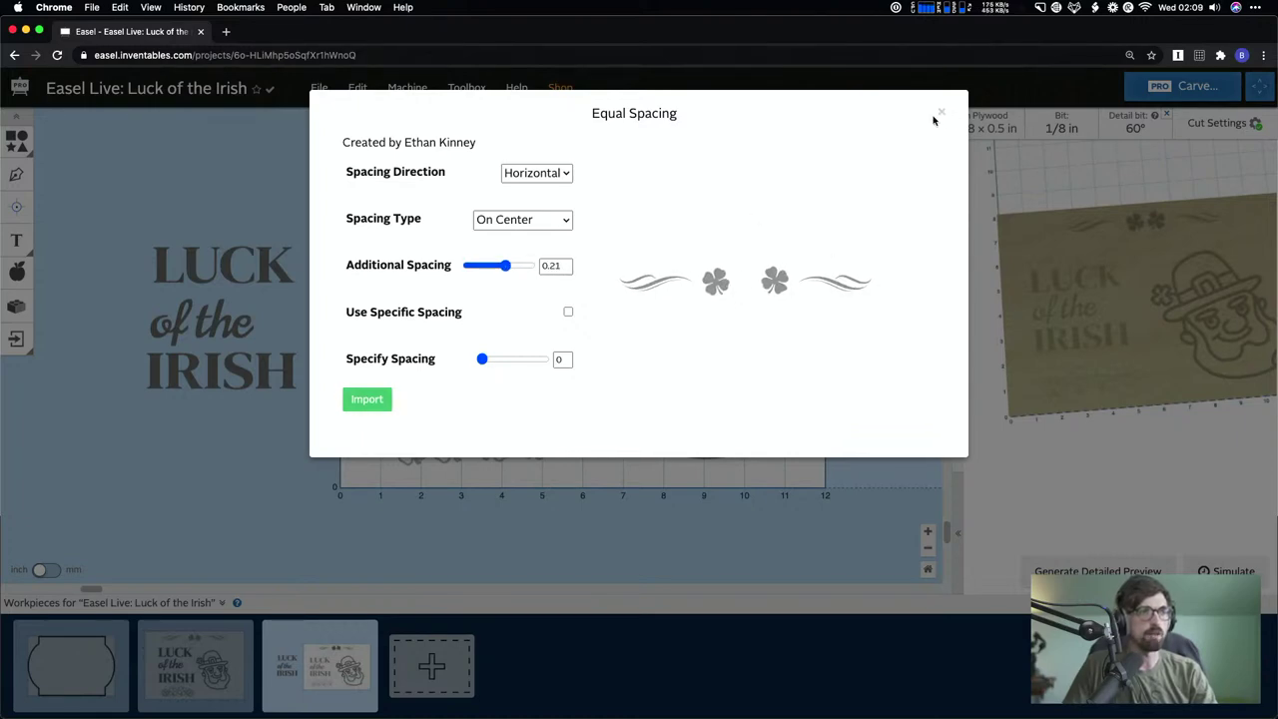
click(940, 112)
- Bottom-align the two solid shamrocks between the flourishes and combine them into one shape
click(574, 178)
drag(556, 160, 595, 225)
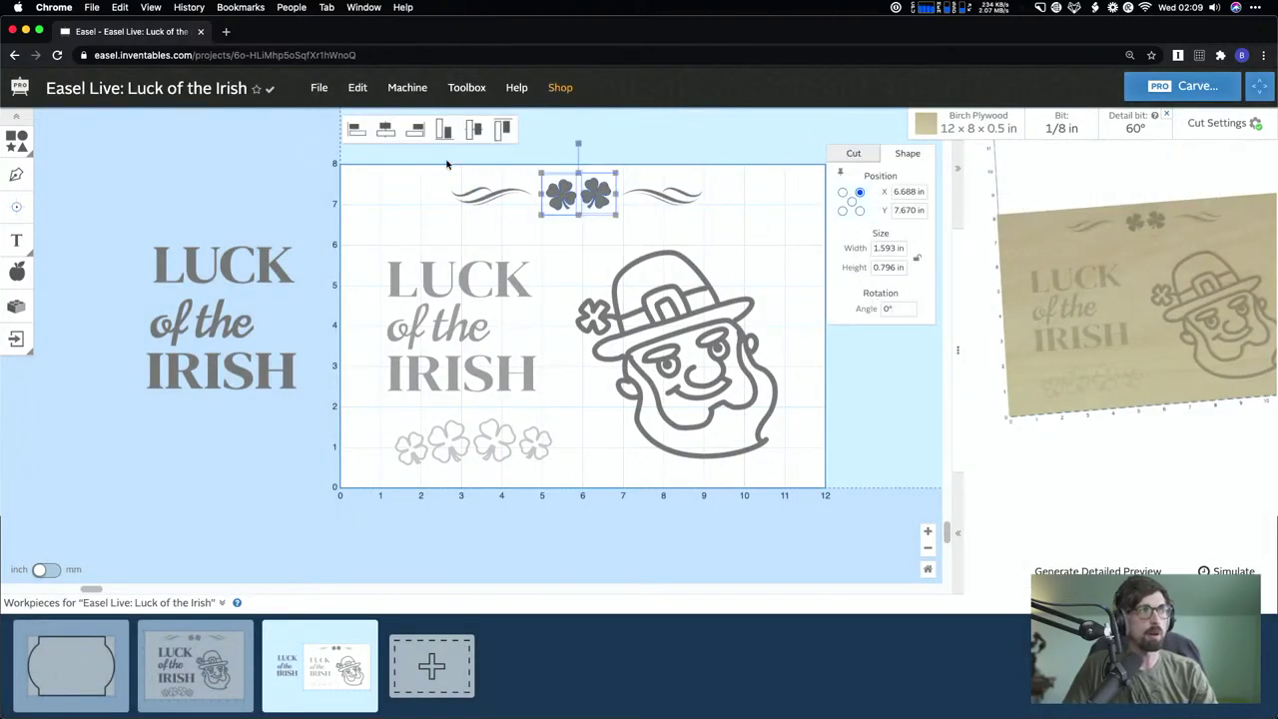
click(445, 132)
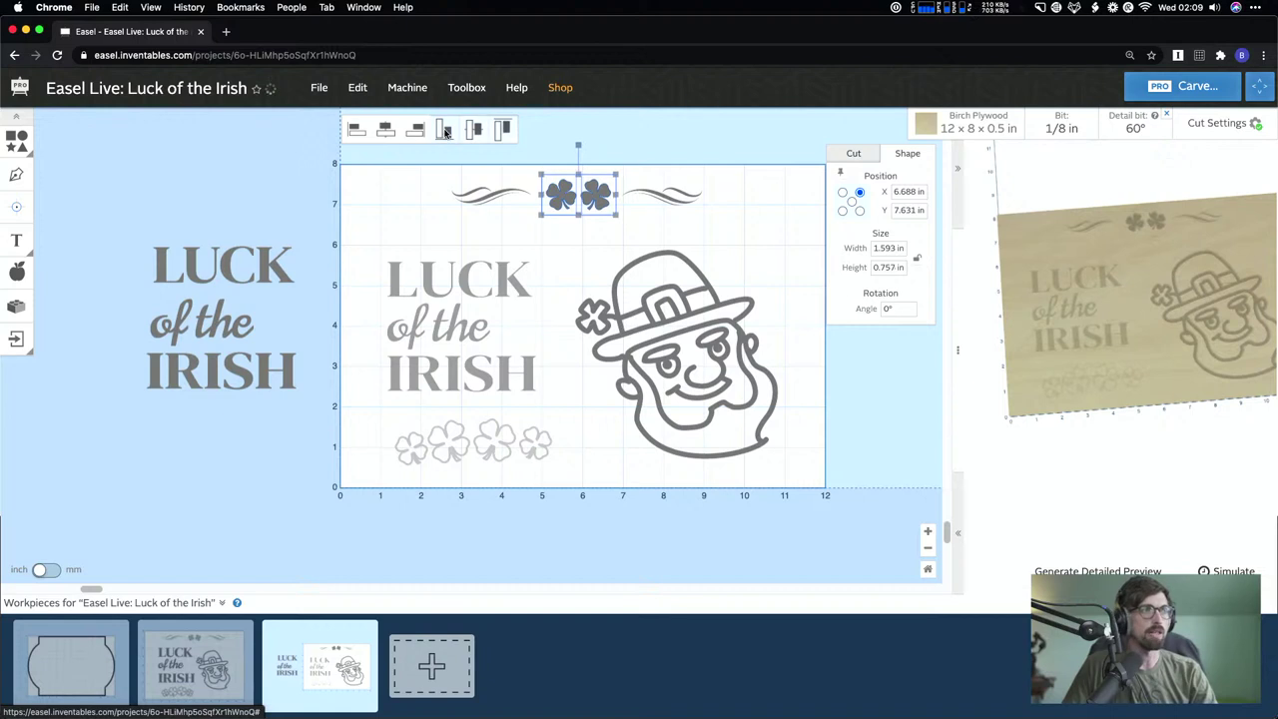
click(583, 228)
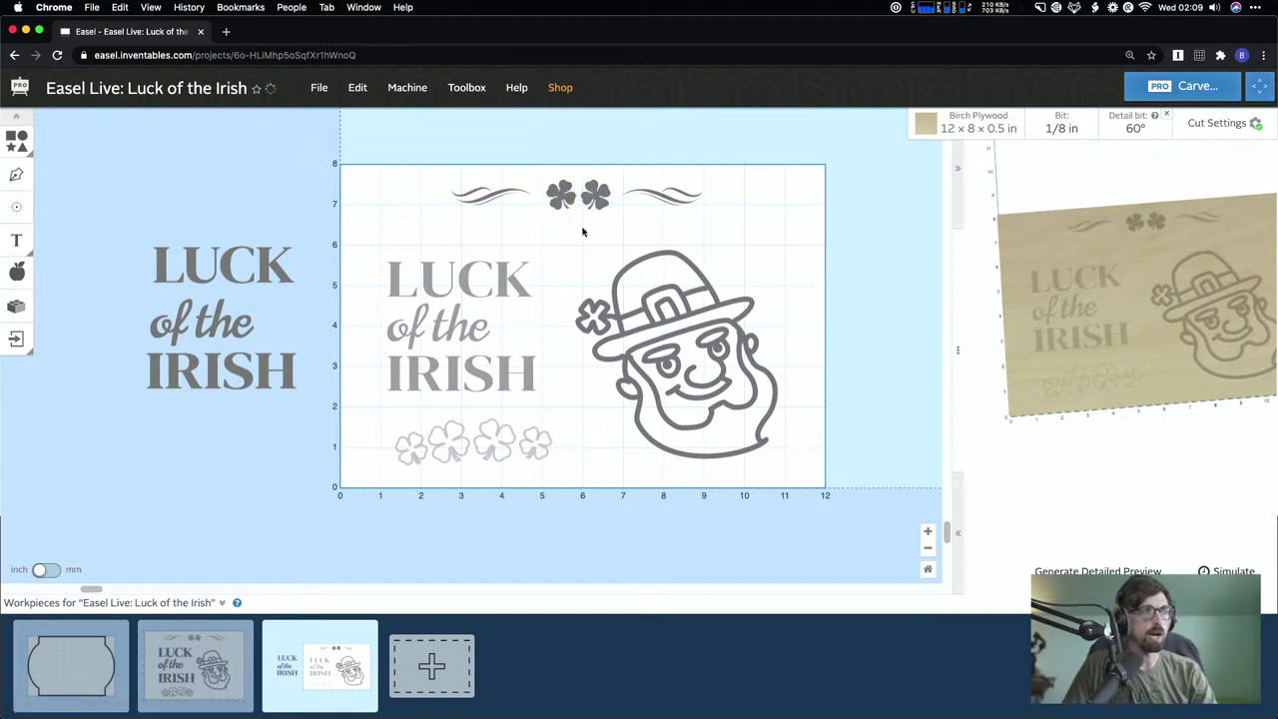
click(598, 205)
right_click(598, 205)
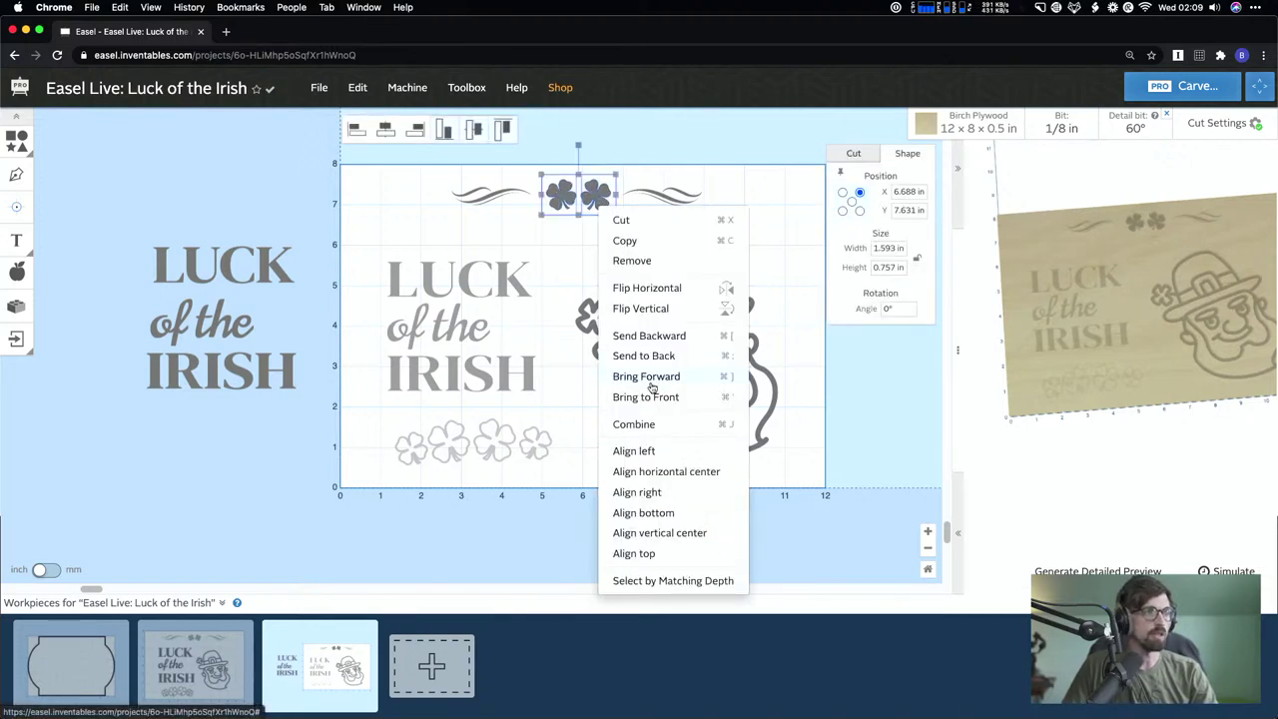
click(640, 423)
click(657, 215)
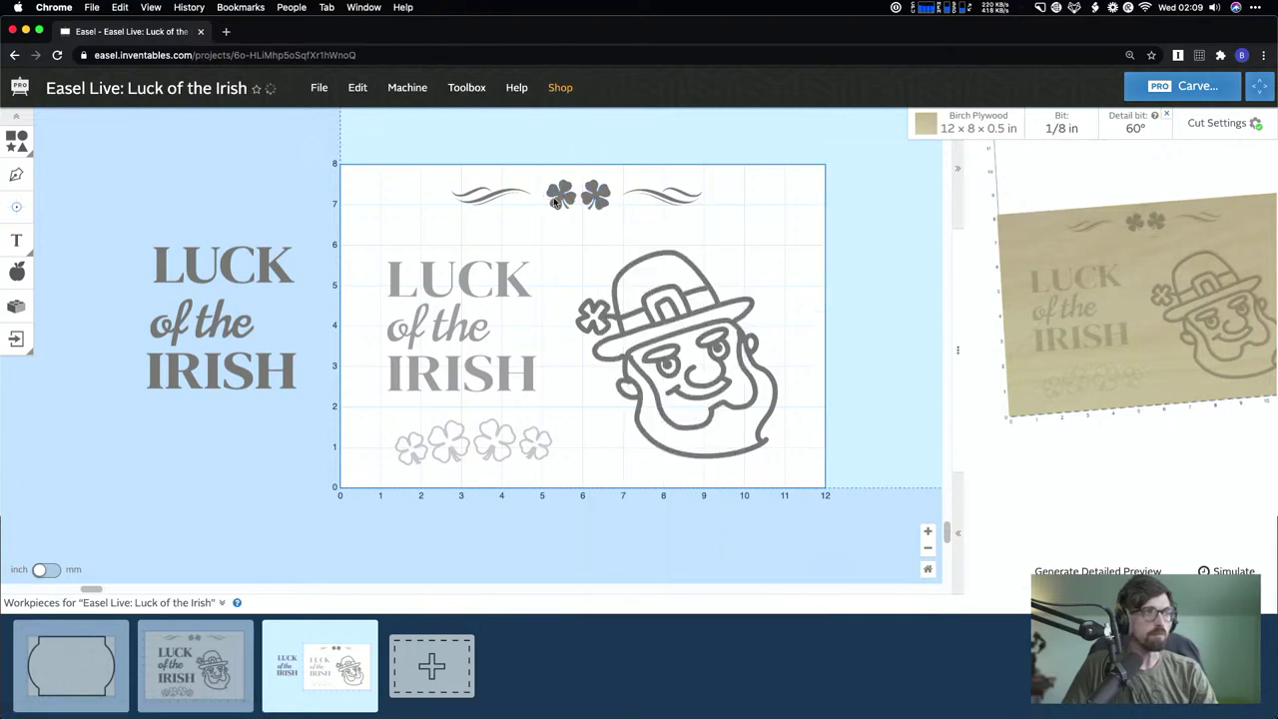
- Select both flourishes together with the combined shamrock pair and open the Equal Spacing app for them
click(477, 194)
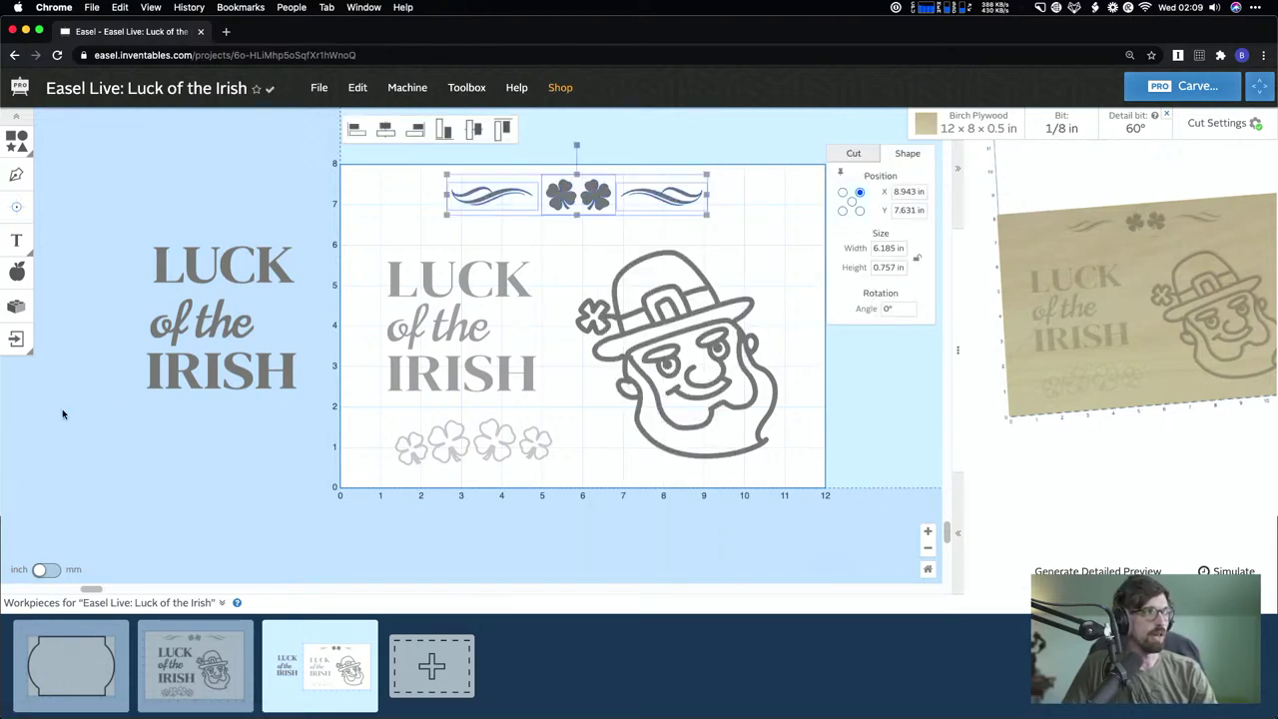
click(16, 307)
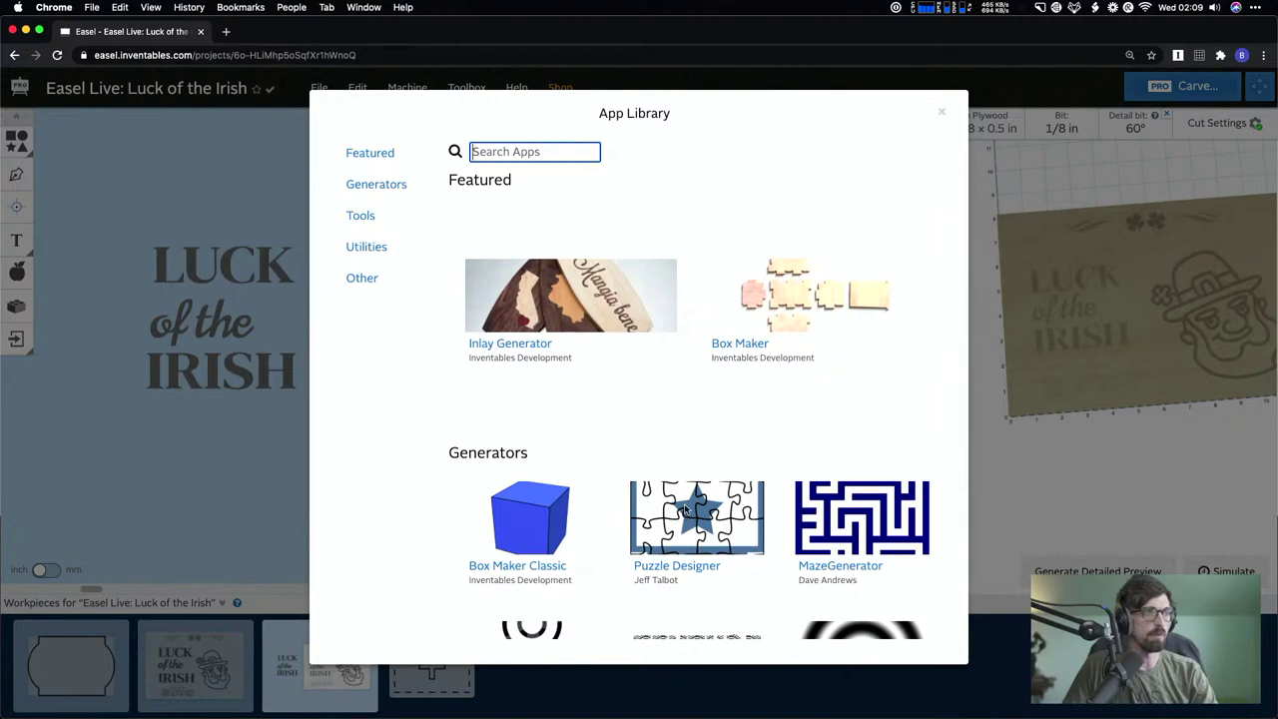
text(spa)
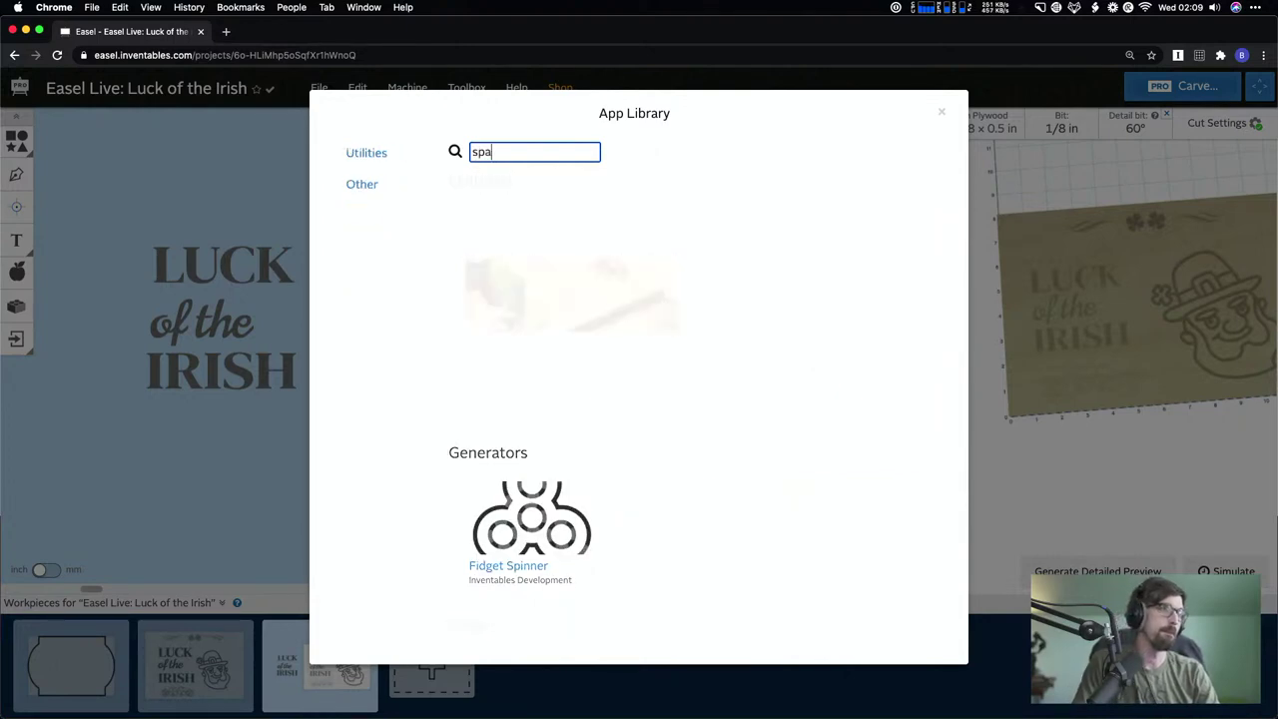
text(c)
click(723, 265)
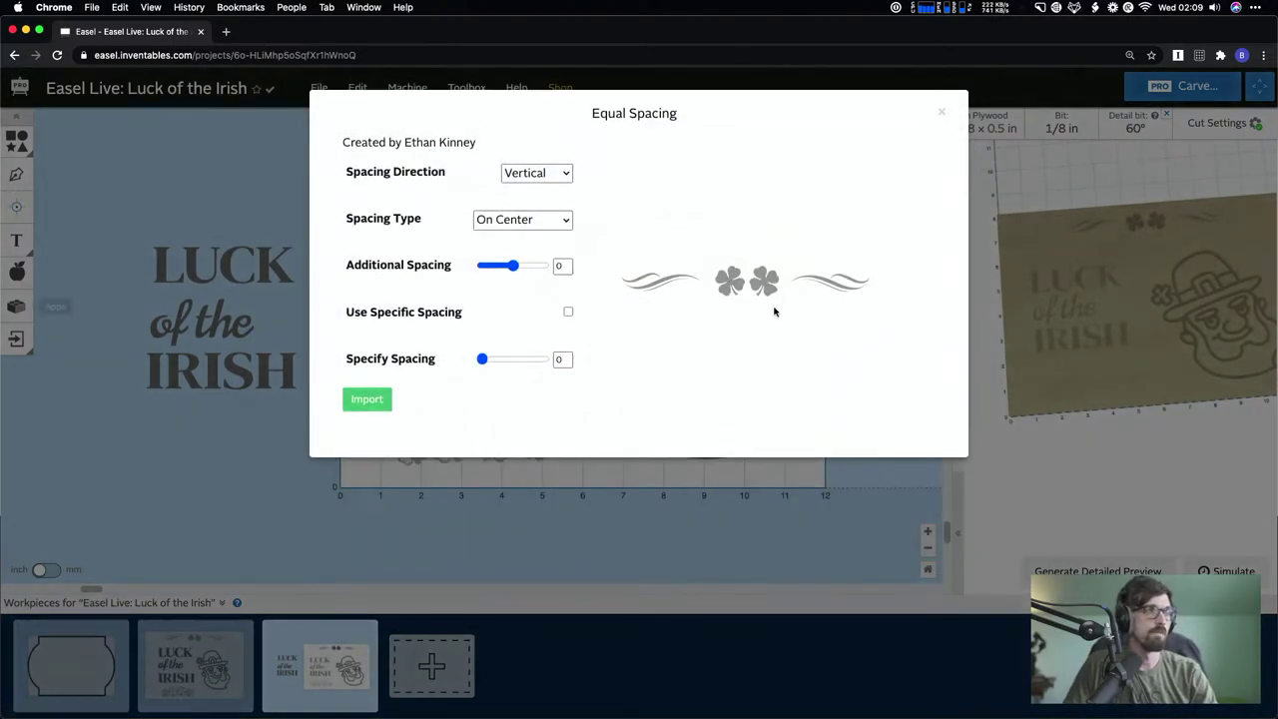
- Space the ornament row horizontally on center with 0 additional spacing and import the result
click(512, 267)
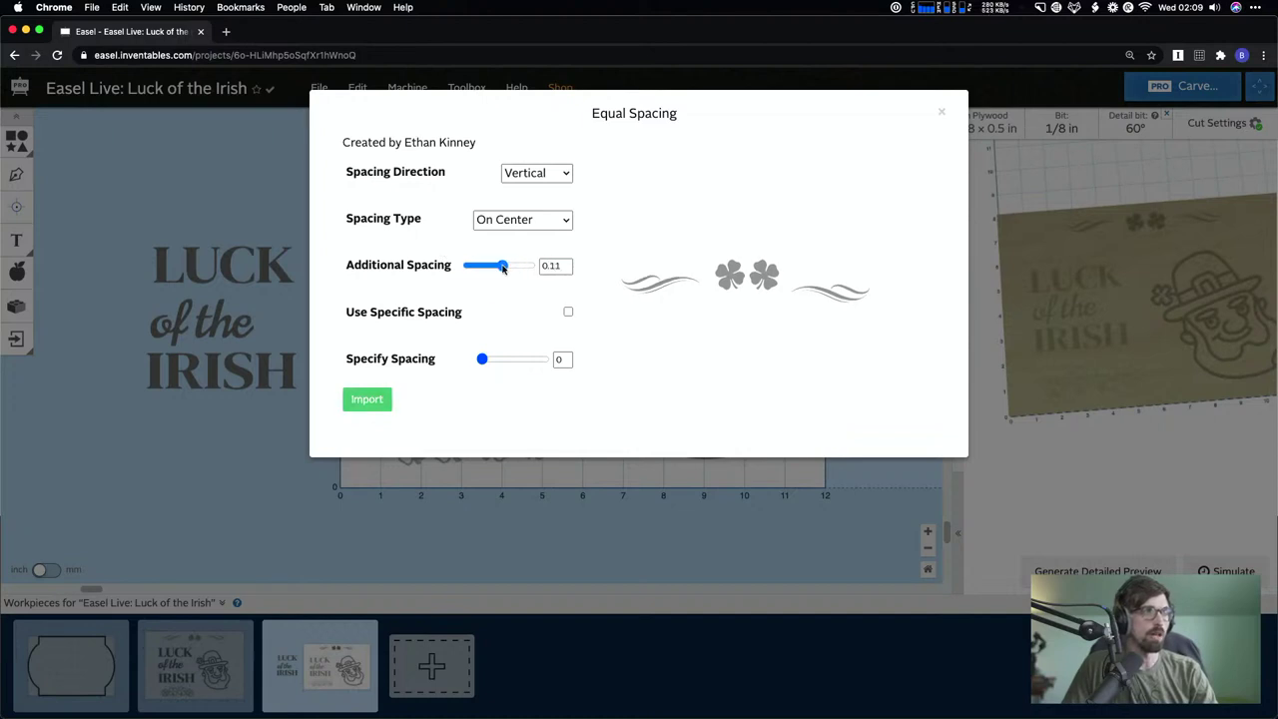
click(527, 176)
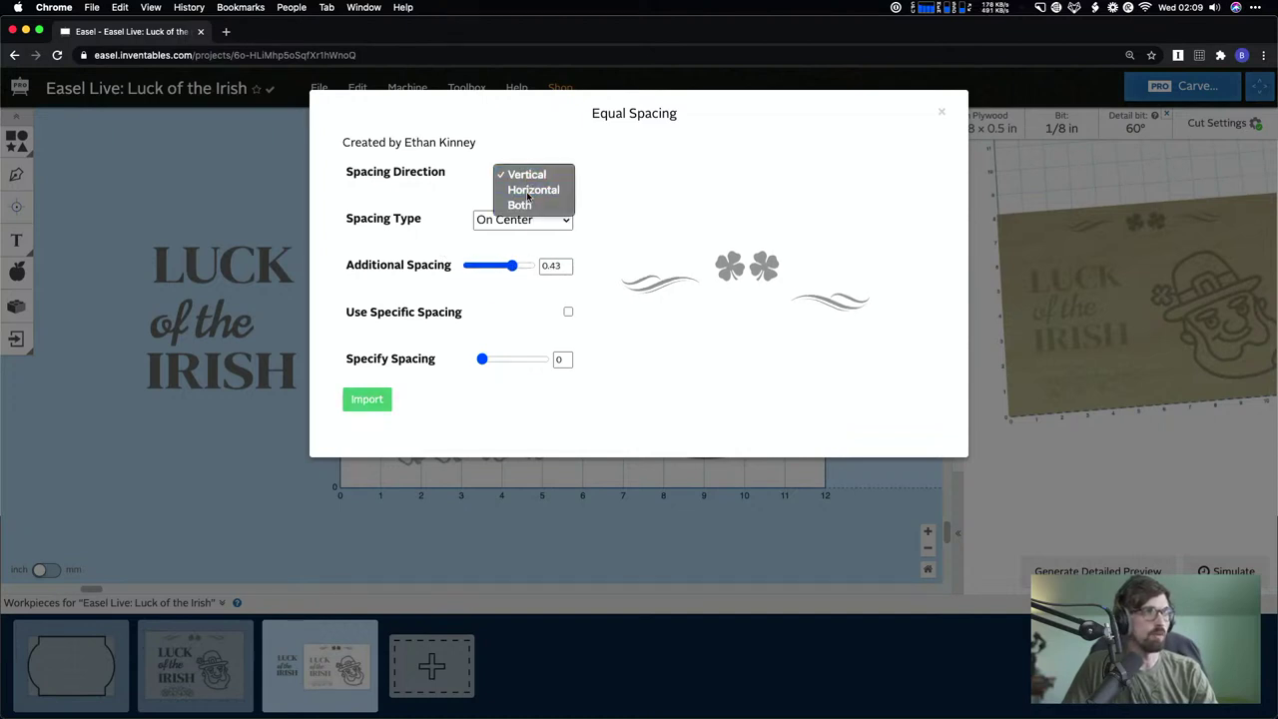
click(527, 191)
drag(512, 265, 490, 270)
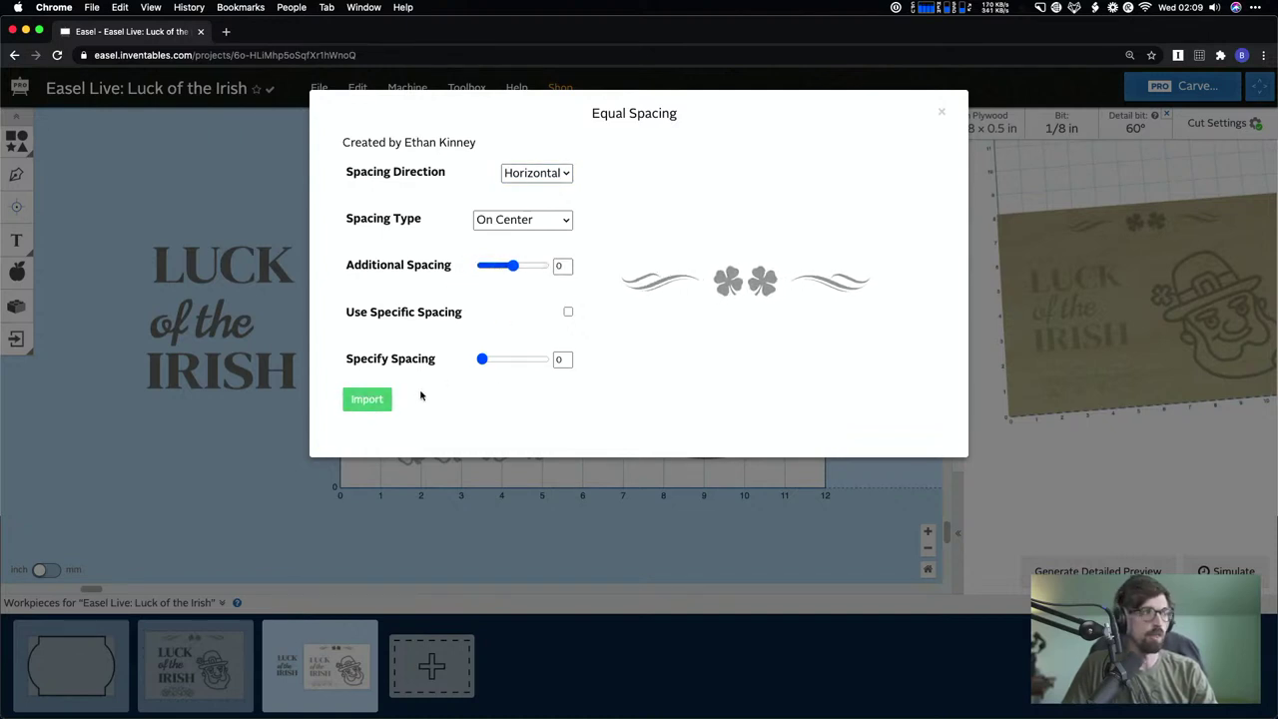
click(378, 400)
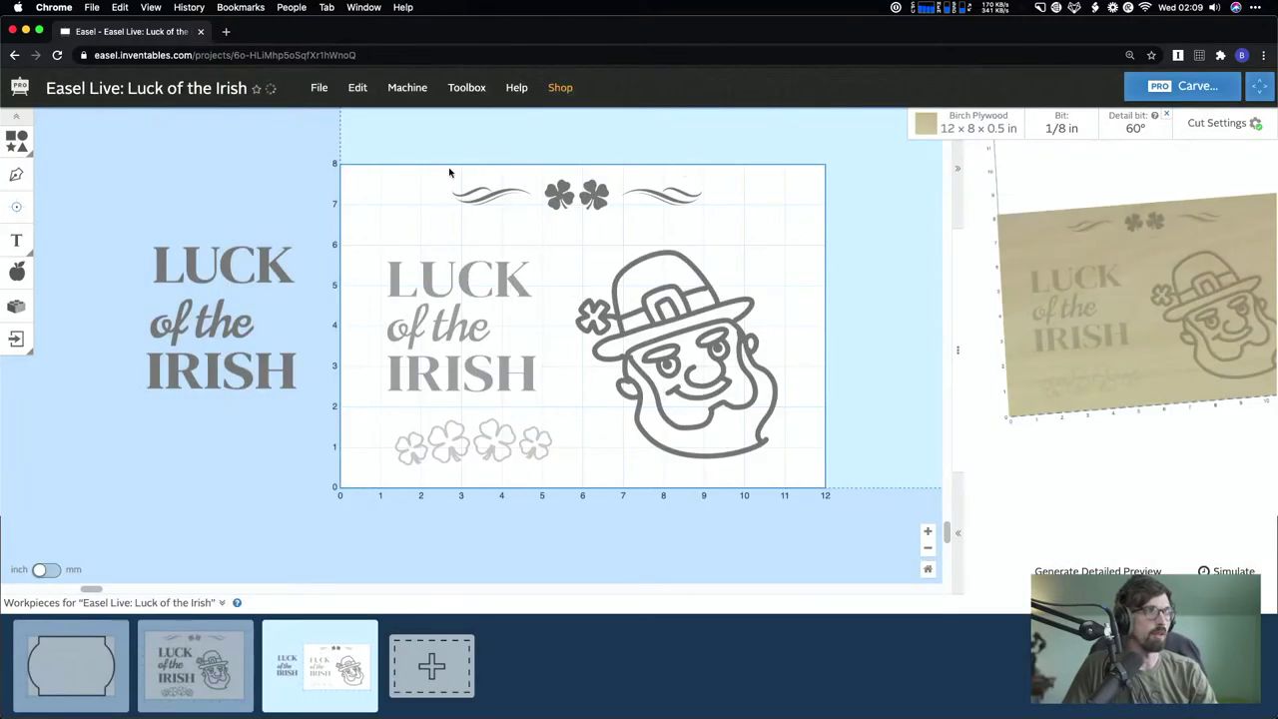
- Position the whole ornament row by its center point at X 6 in on the workpiece
drag(416, 171, 734, 215)
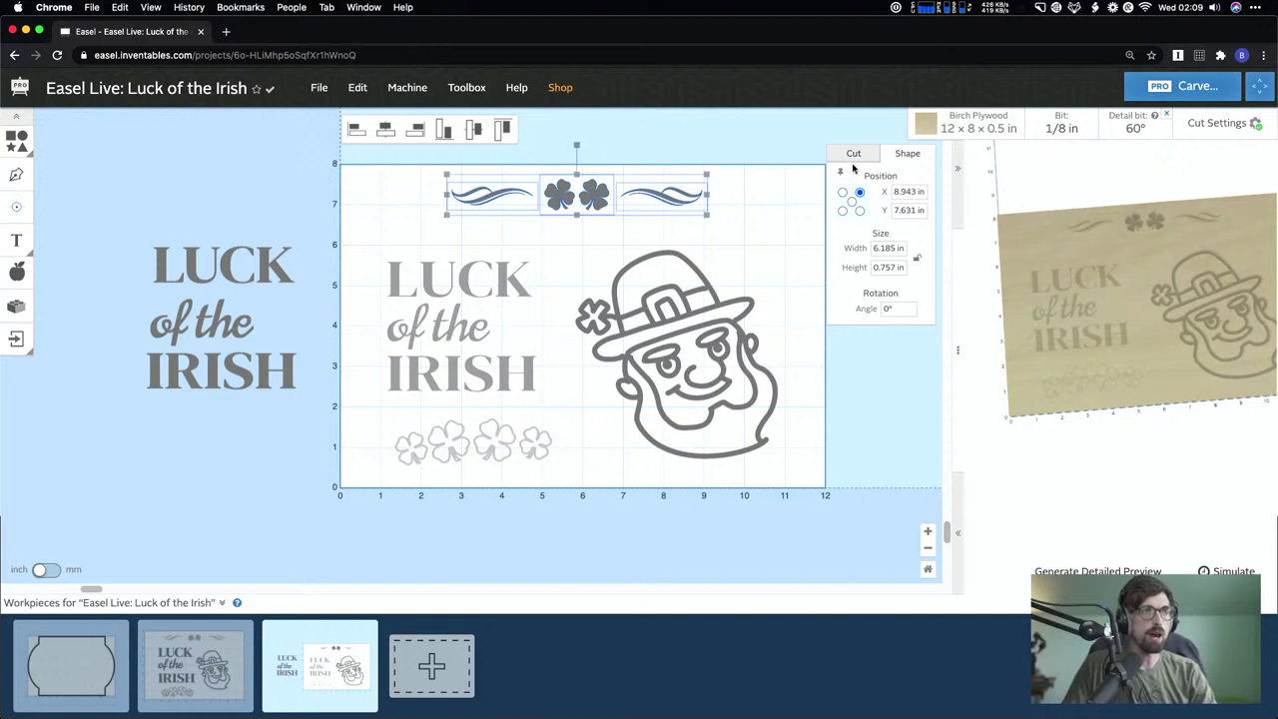
click(852, 201)
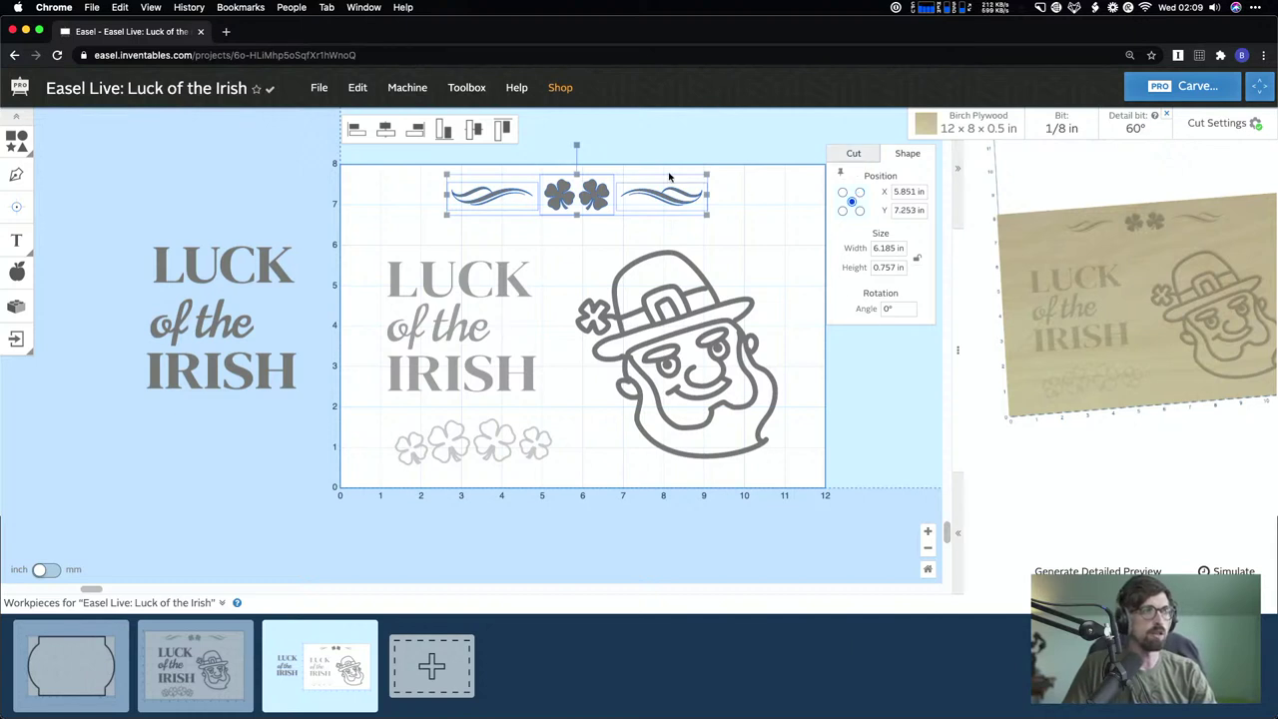
click(916, 193)
text(6)
key(Return)
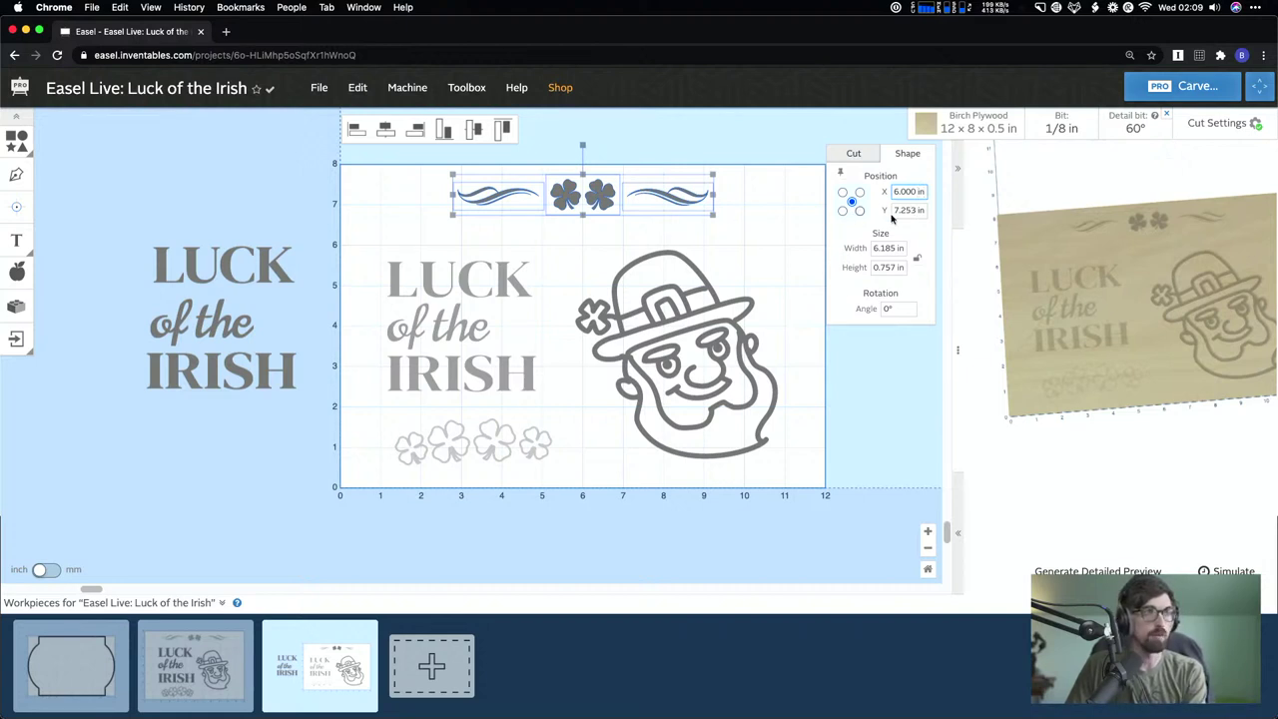
- Reselect only the flourishes and solid shamrocks and set their center Y position to 7 in
click(744, 218)
drag(449, 177, 826, 255)
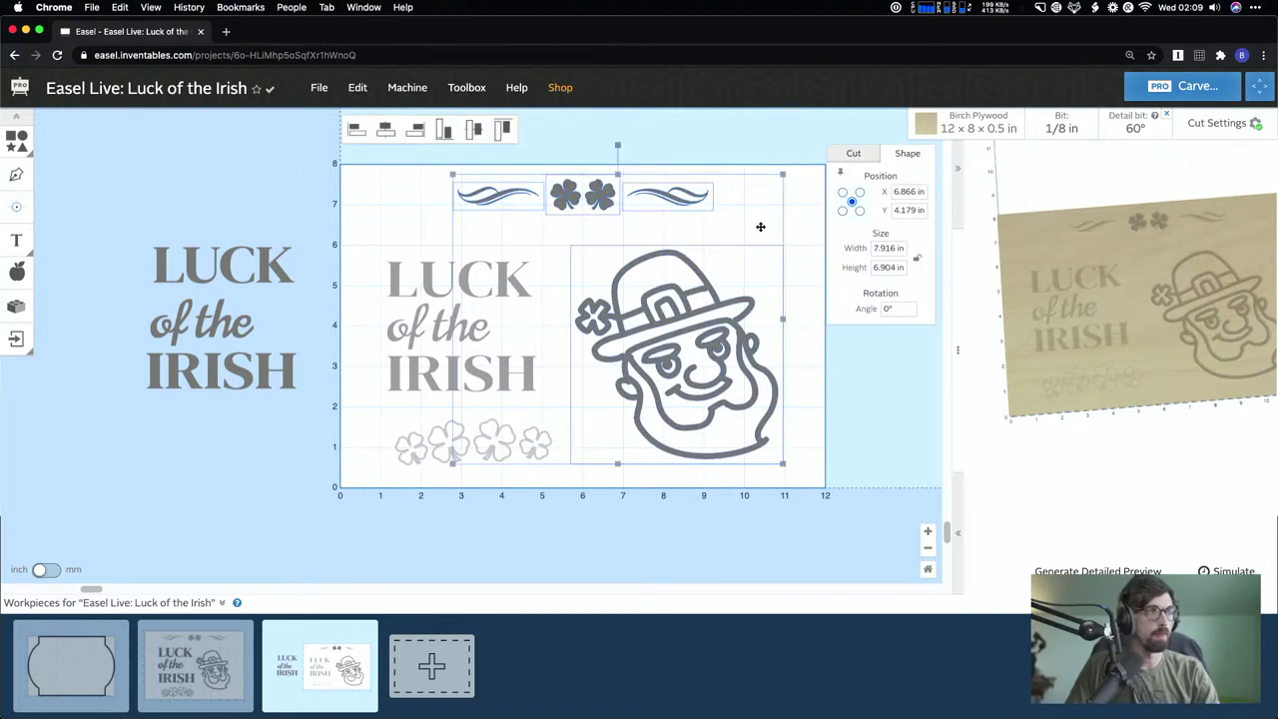
click(771, 151)
drag(444, 171, 734, 233)
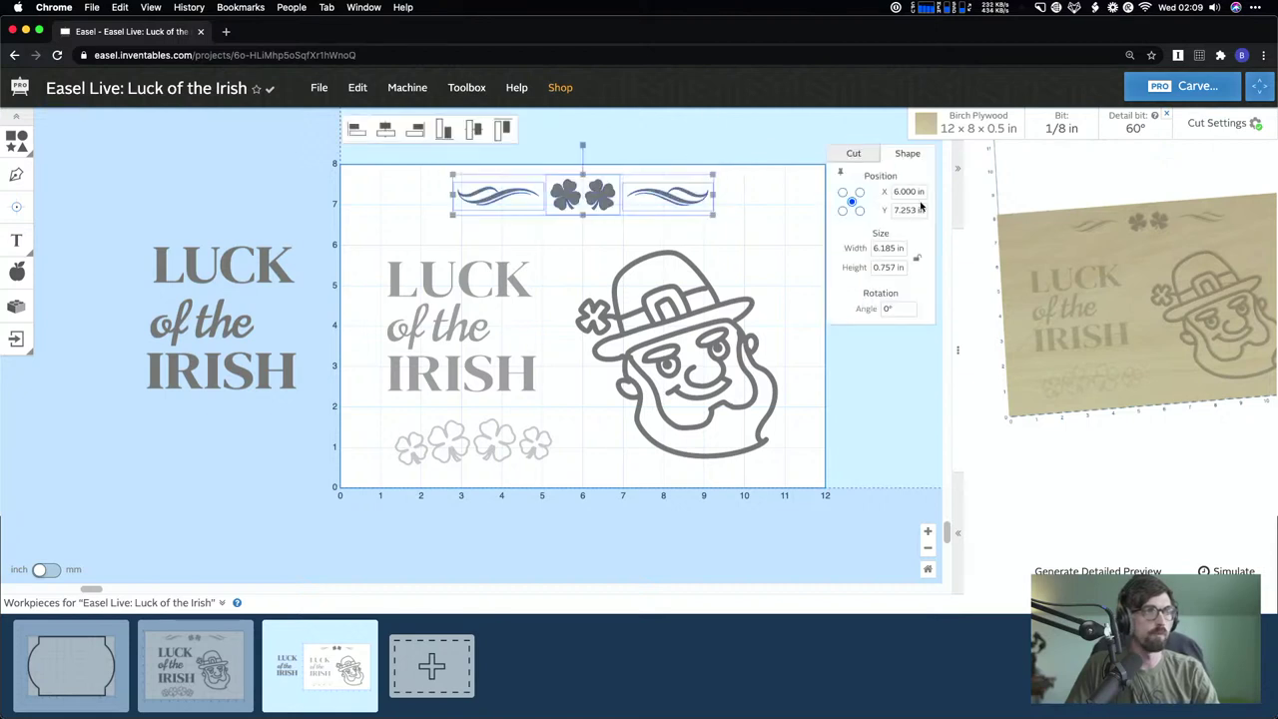
click(916, 210)
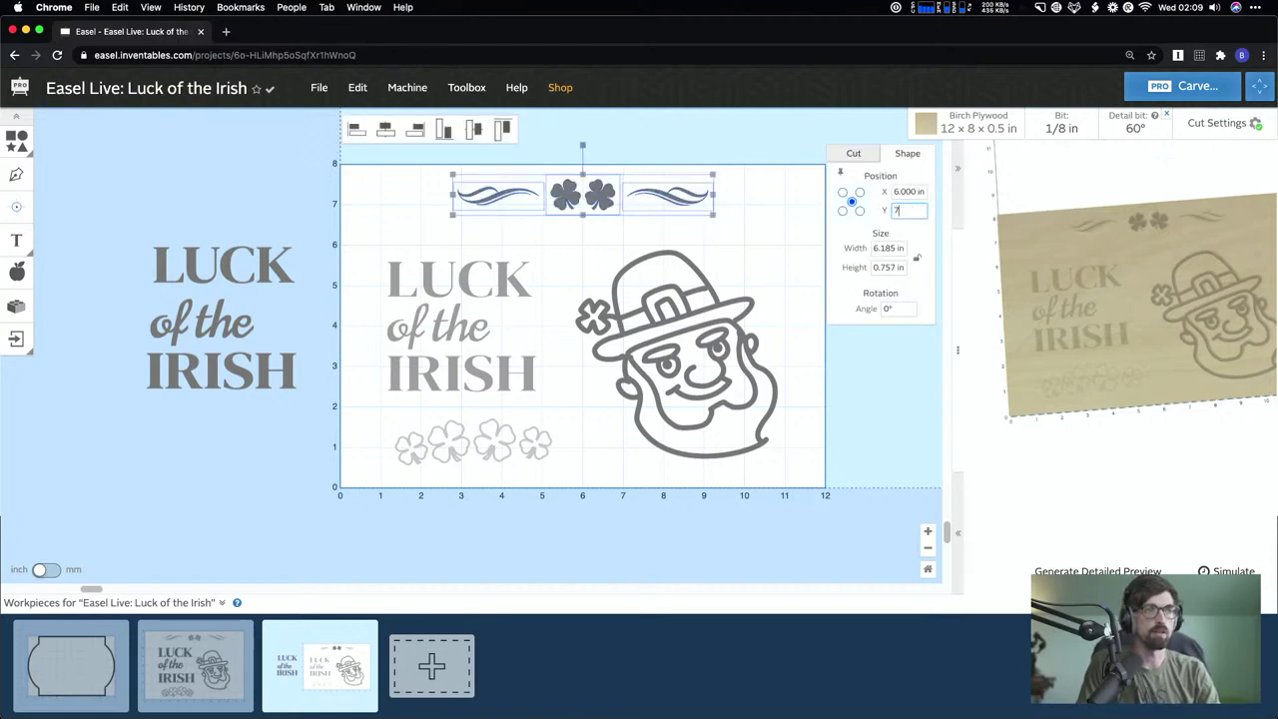
key(Return)
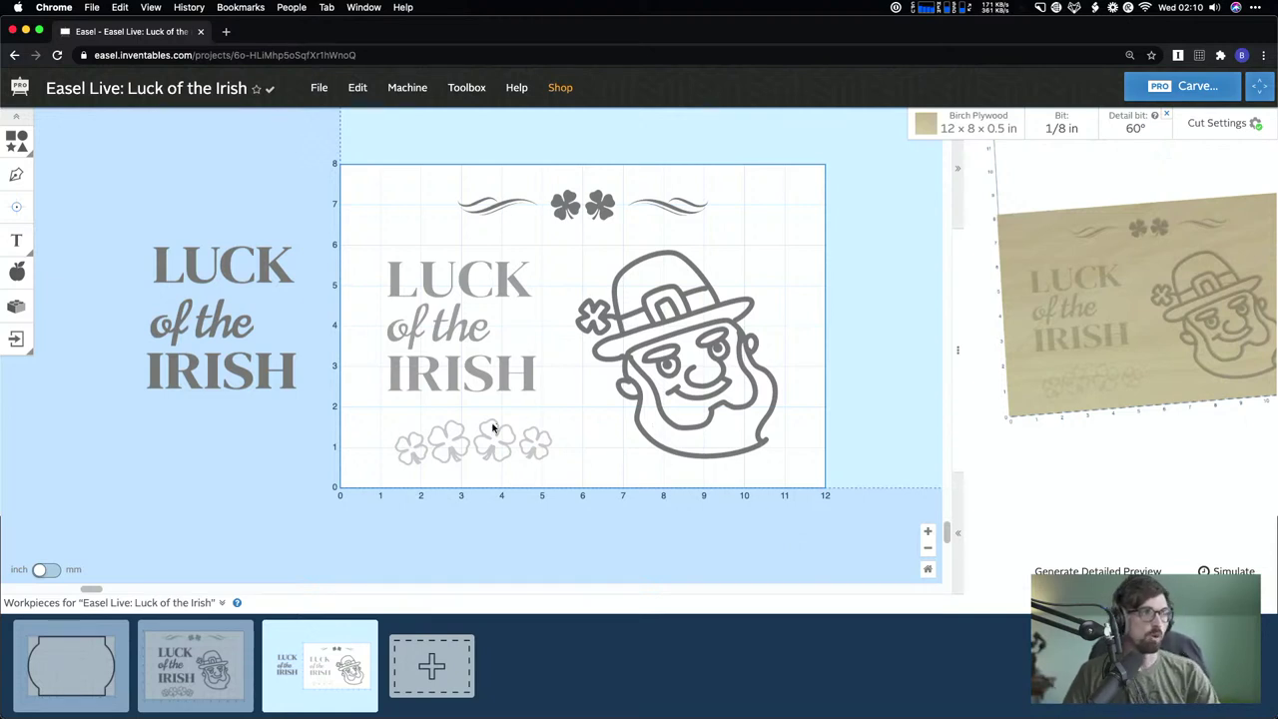
- Bottom-align the four outlined shamrocks under the text and open the Equal Spacing app for them
drag(370, 415, 560, 477)
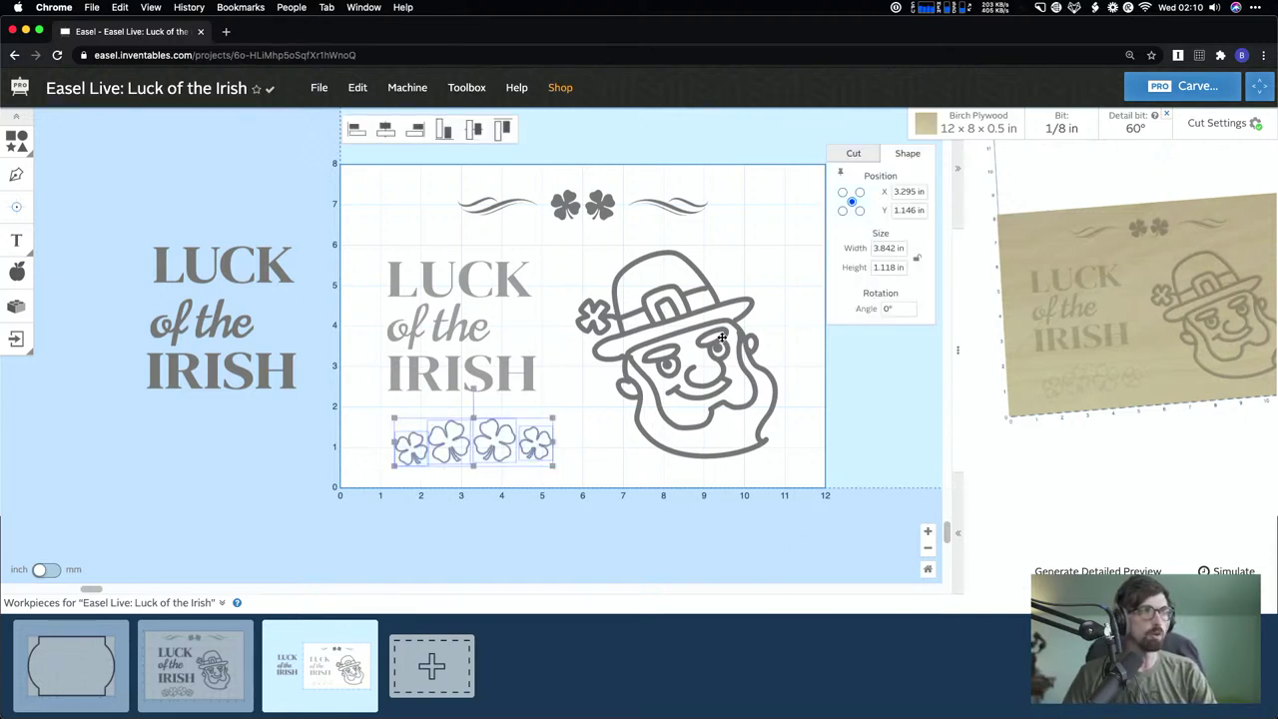
click(446, 132)
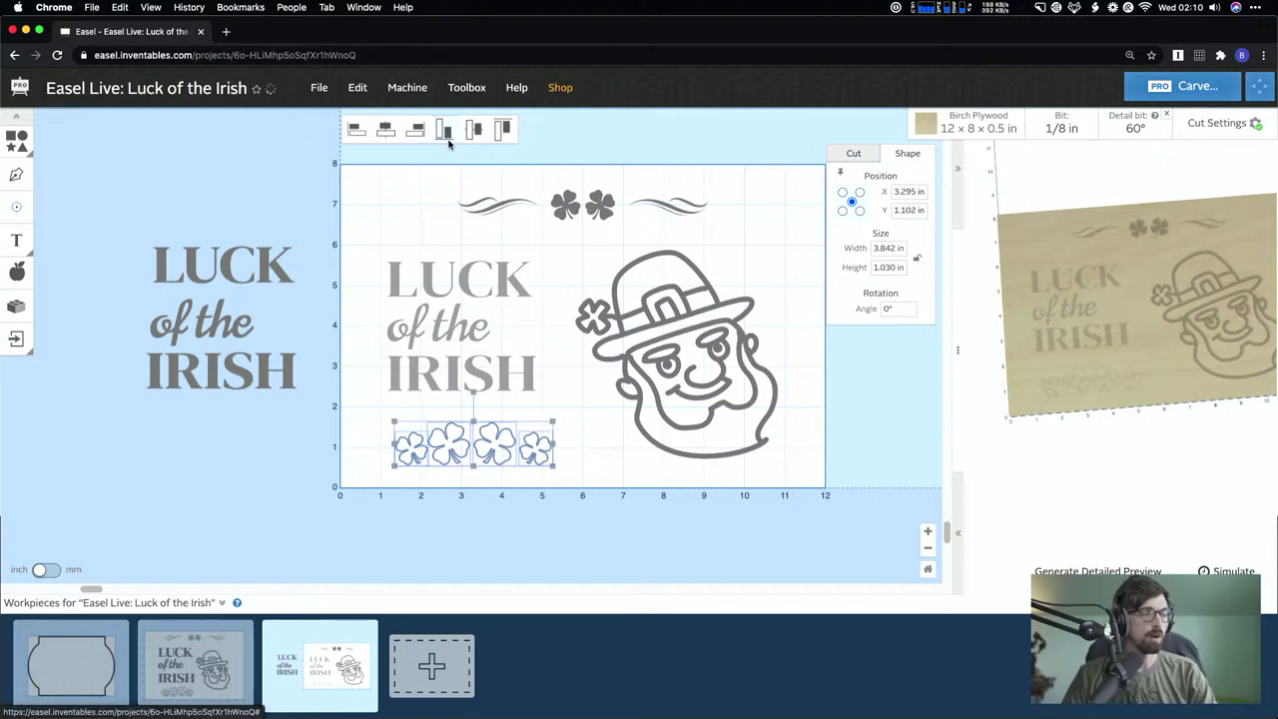
click(18, 309)
text(spacing)
click(692, 245)
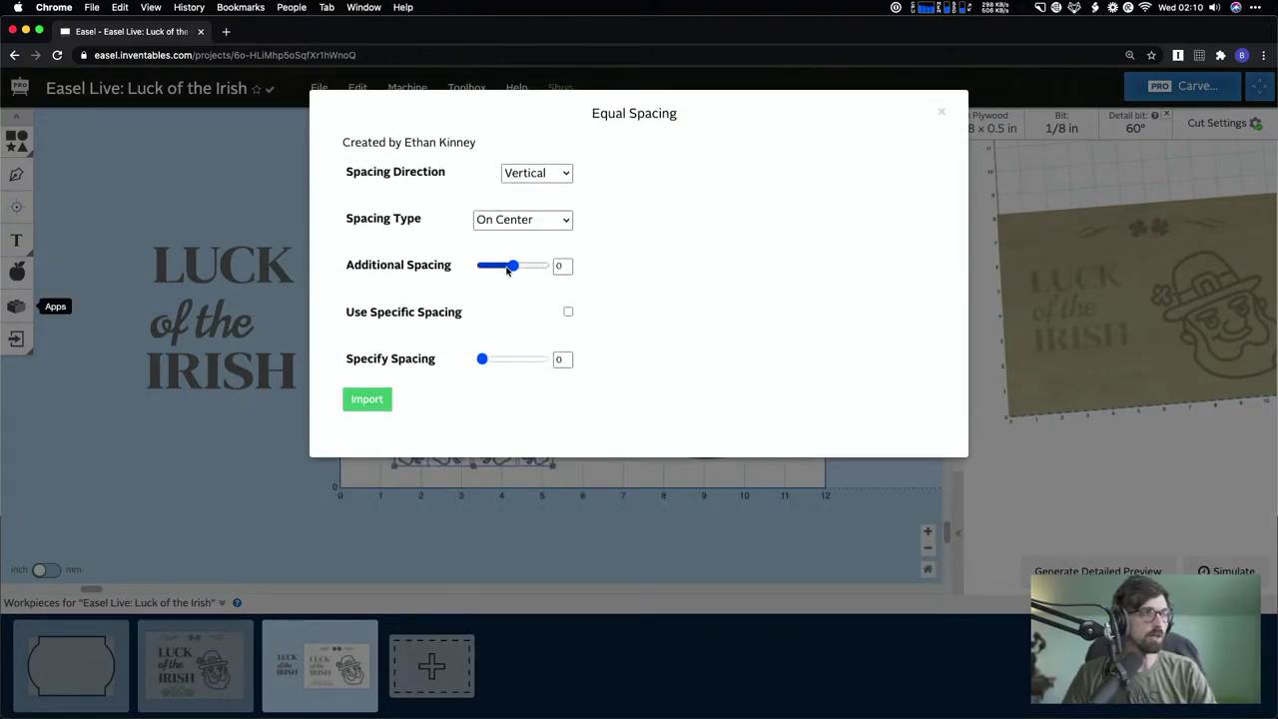
- Space the four outlined shamrocks horizontally on center with 0.03 additional spacing and import the result
mouse_move(512, 266)
mouse_down()
mouse_move(545, 267)
mouse_move(526, 267)
mouse_up()
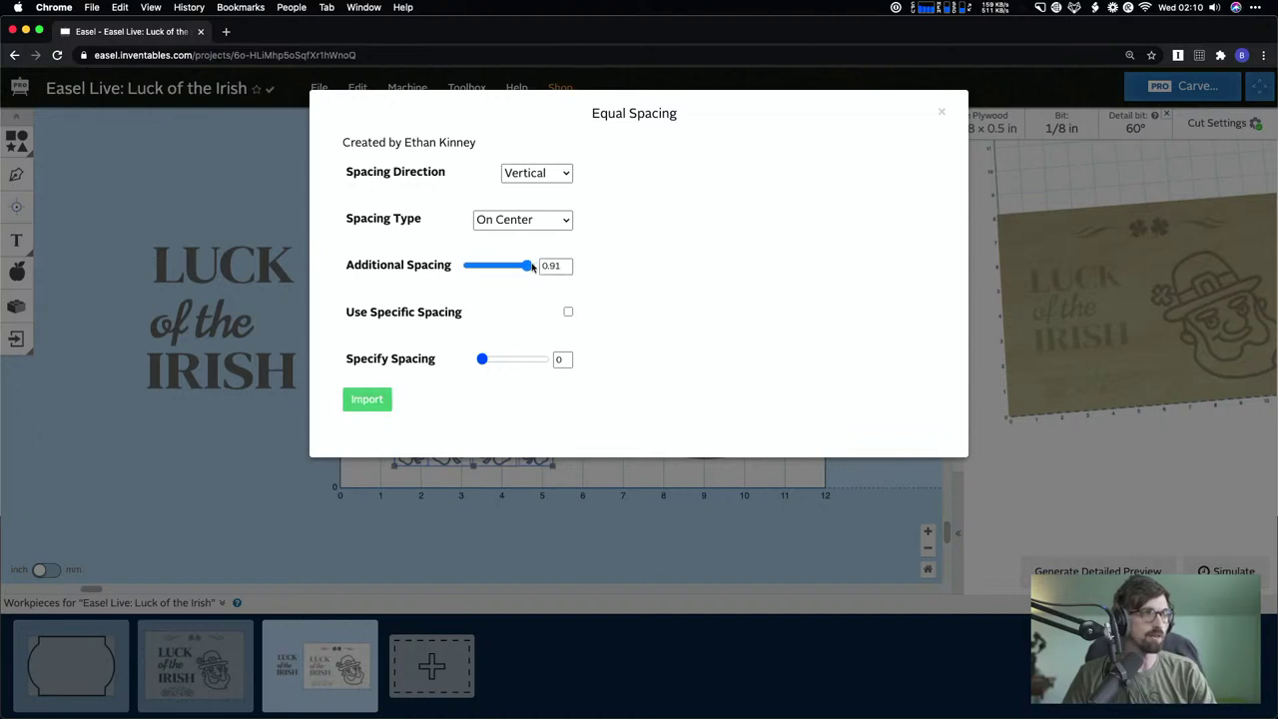
click(536, 173)
click(536, 189)
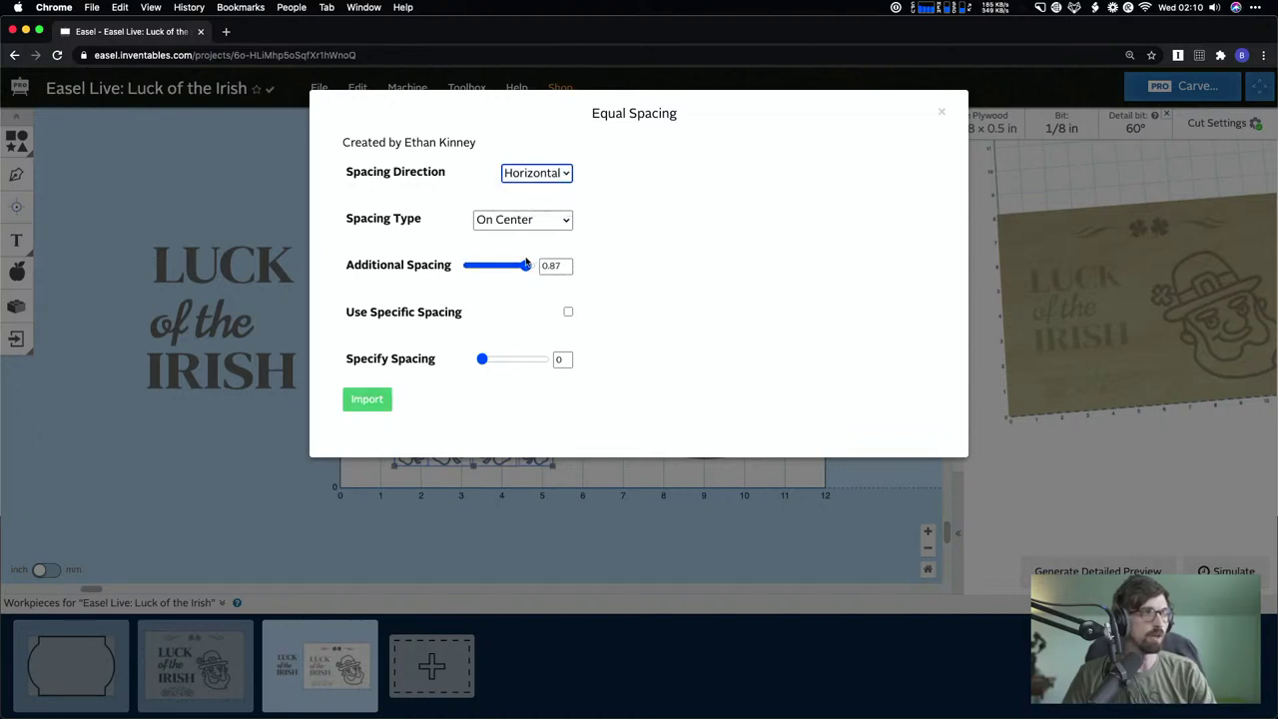
mouse_move(524, 268)
mouse_down()
mouse_move(465, 266)
mouse_move(500, 266)
mouse_up()
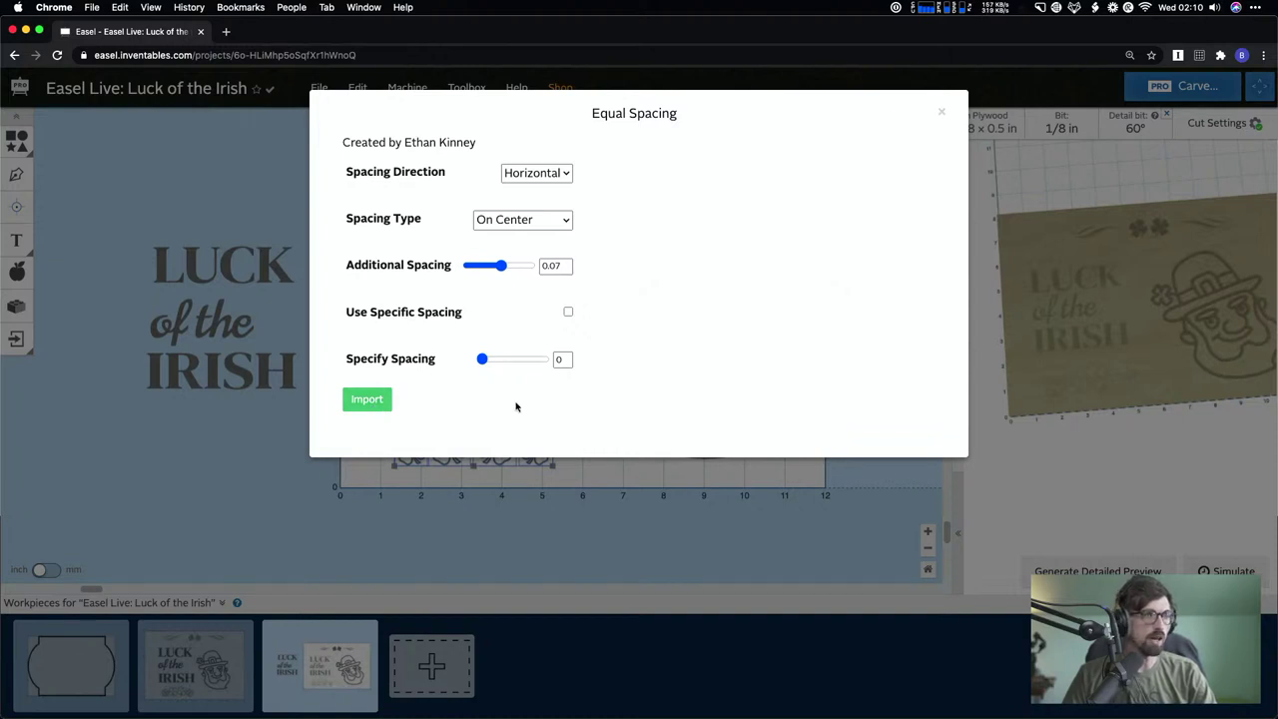
double_click(554, 265)
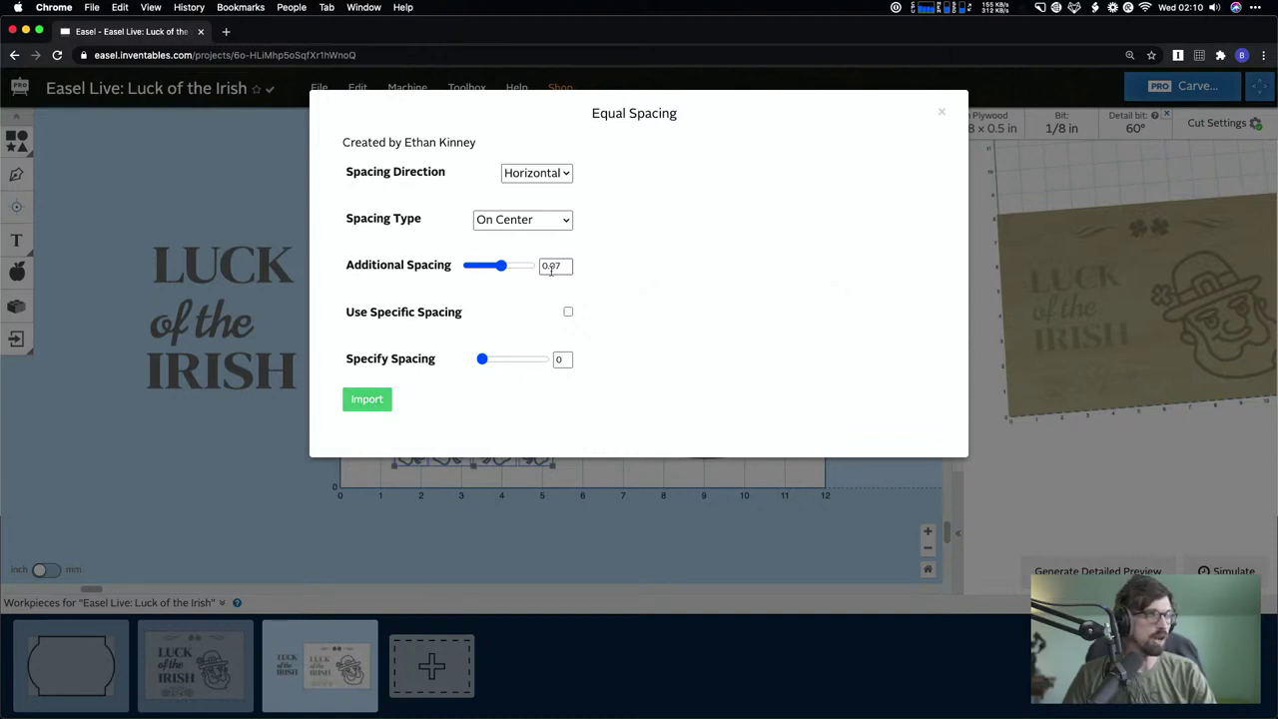
key(BackSpace)
text(0.03)
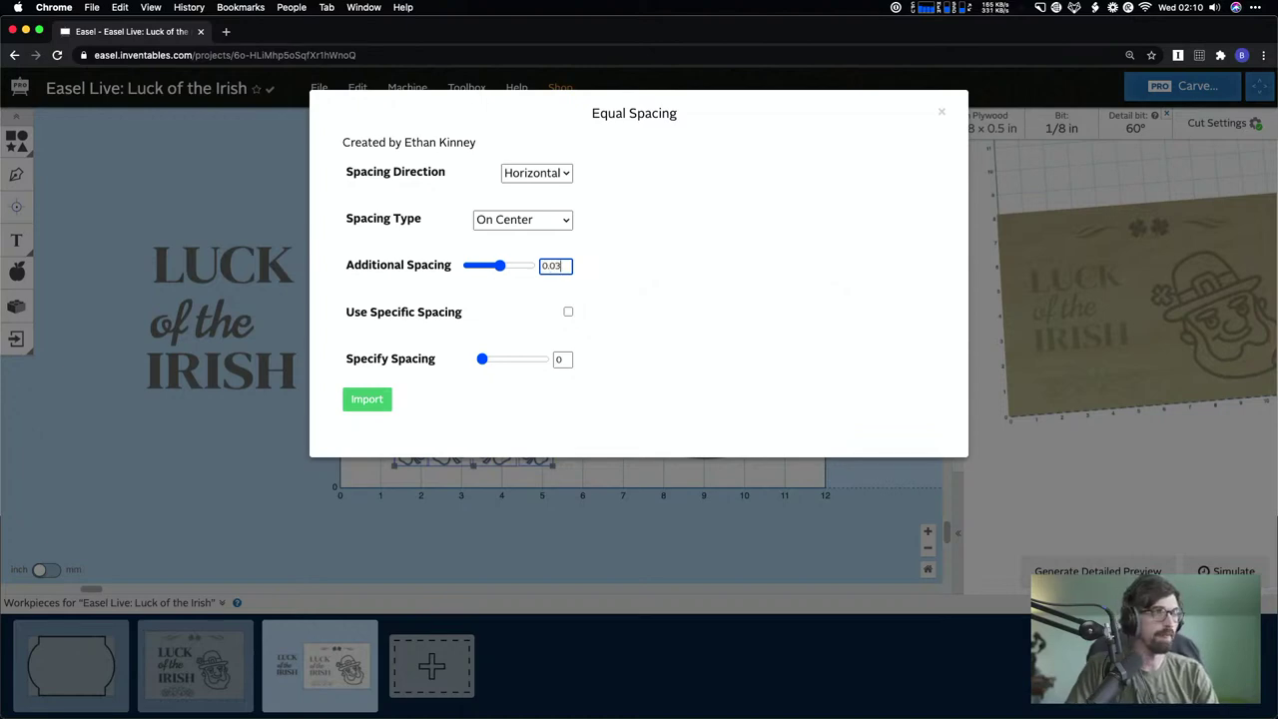
click(366, 398)
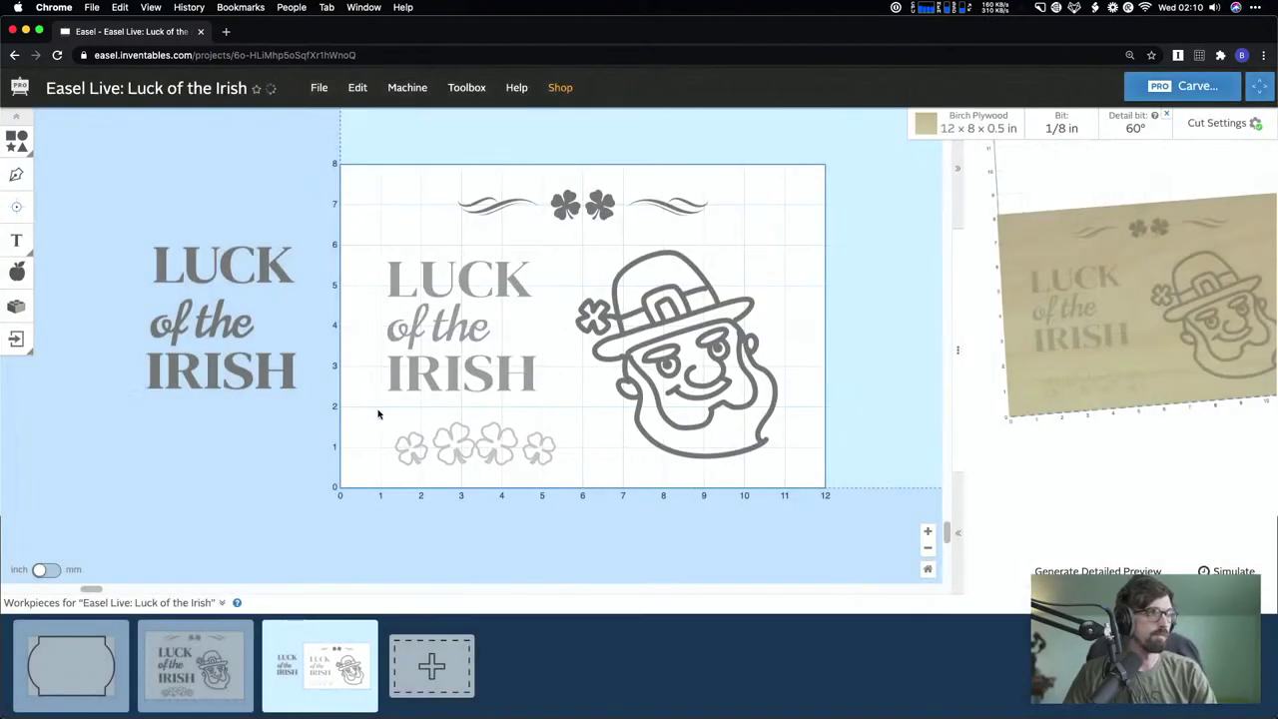
drag(348, 430, 564, 469)
click(498, 506)
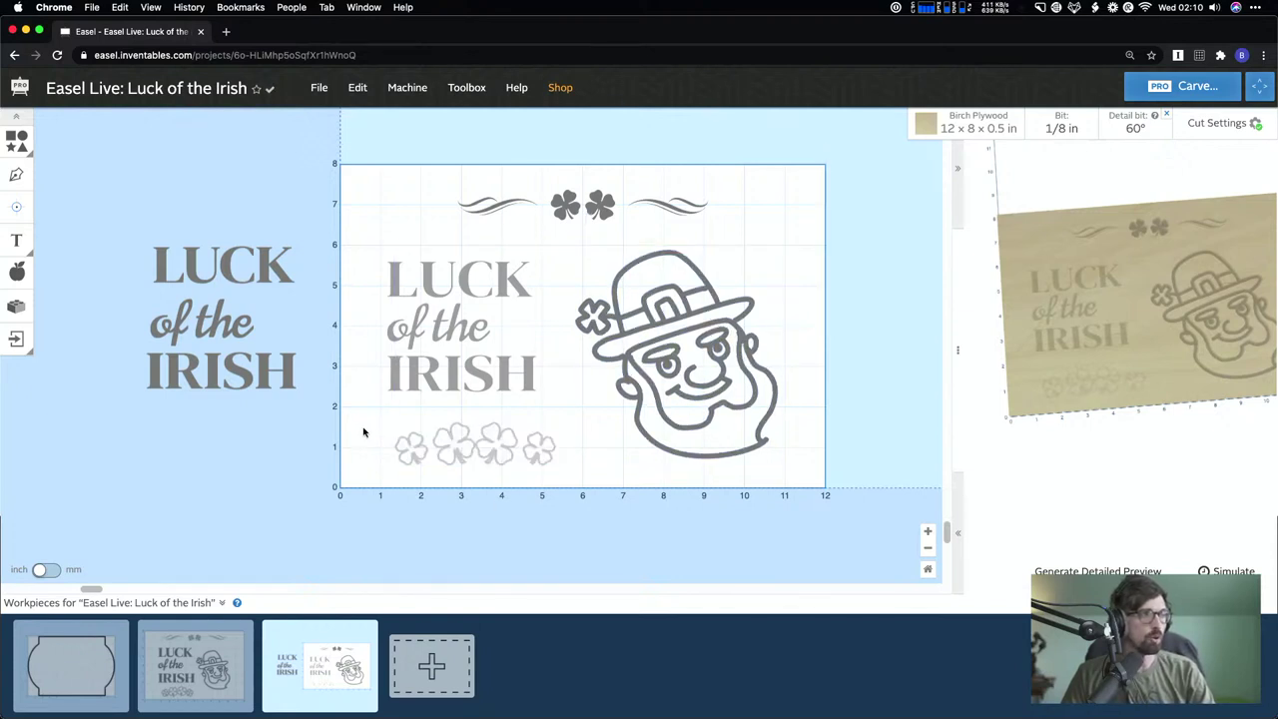
drag(364, 432, 587, 473)
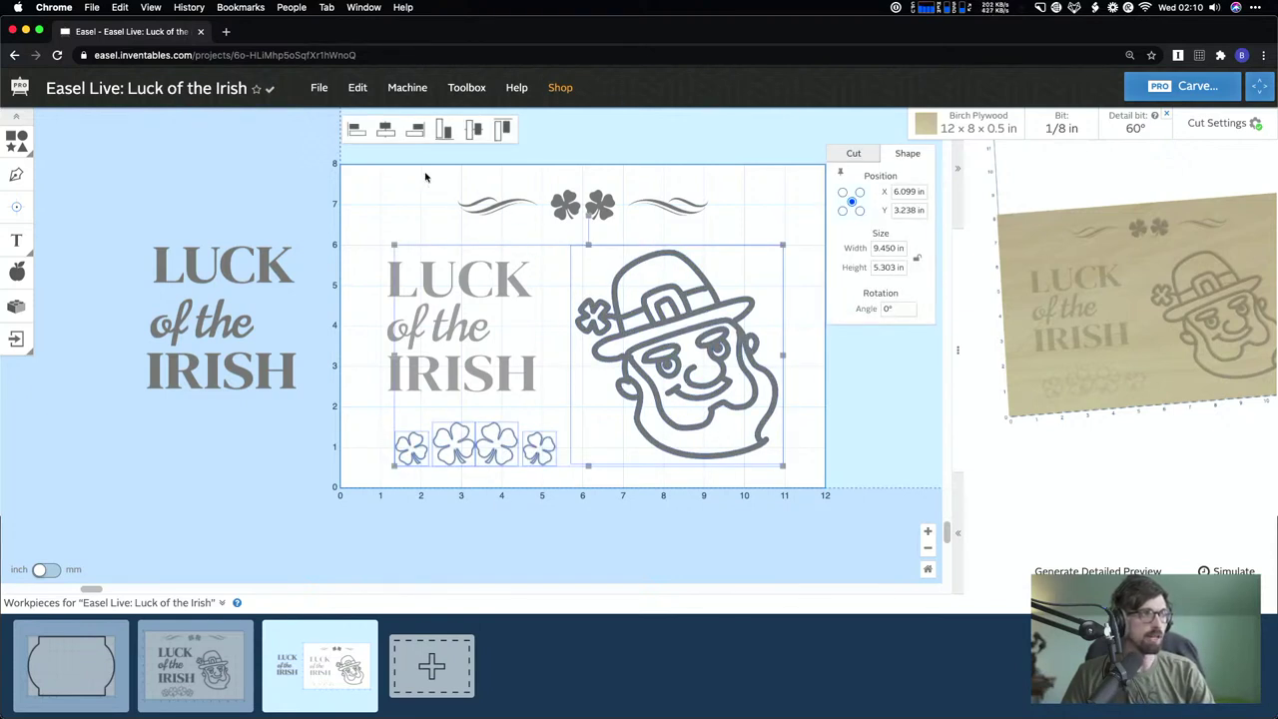
click(469, 251)
scroll(519, 274, up, 2)
scroll(519, 274, right, 2)
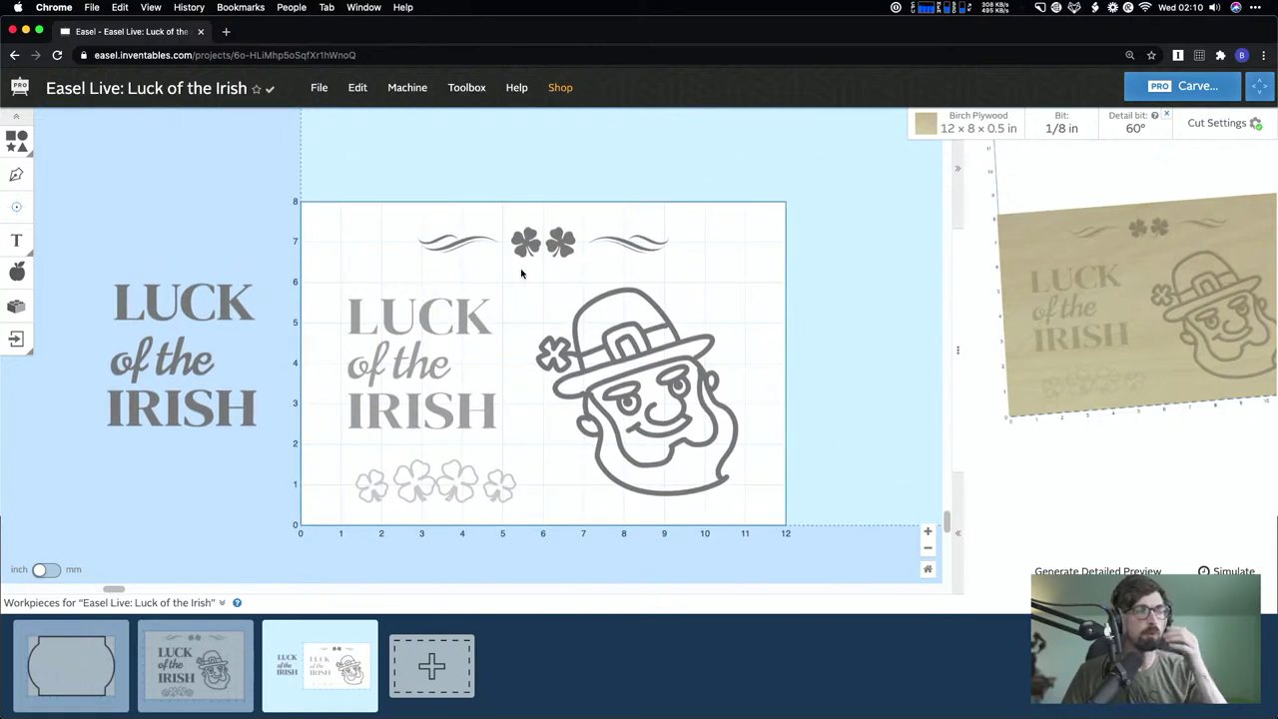
click(572, 249)
click(515, 173)
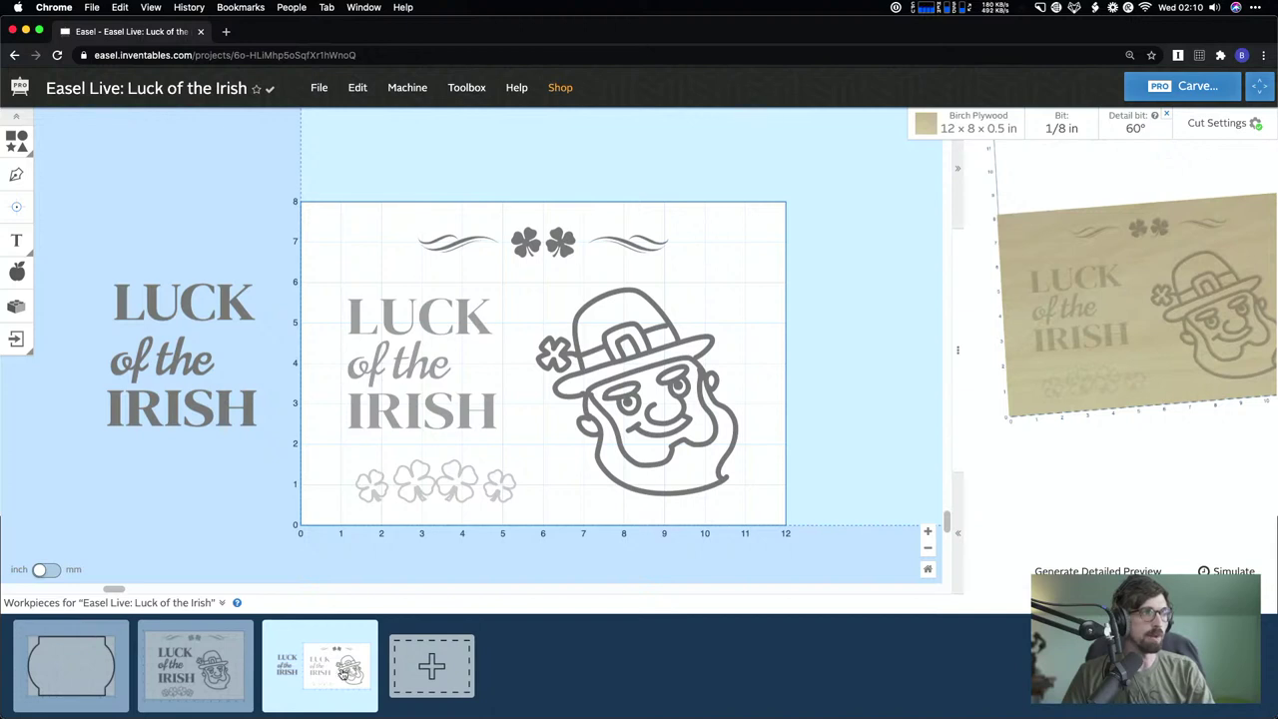
- Combine the four outlined shamrocks below the text into one shape
drag(314, 478, 507, 514)
right_click(457, 487)
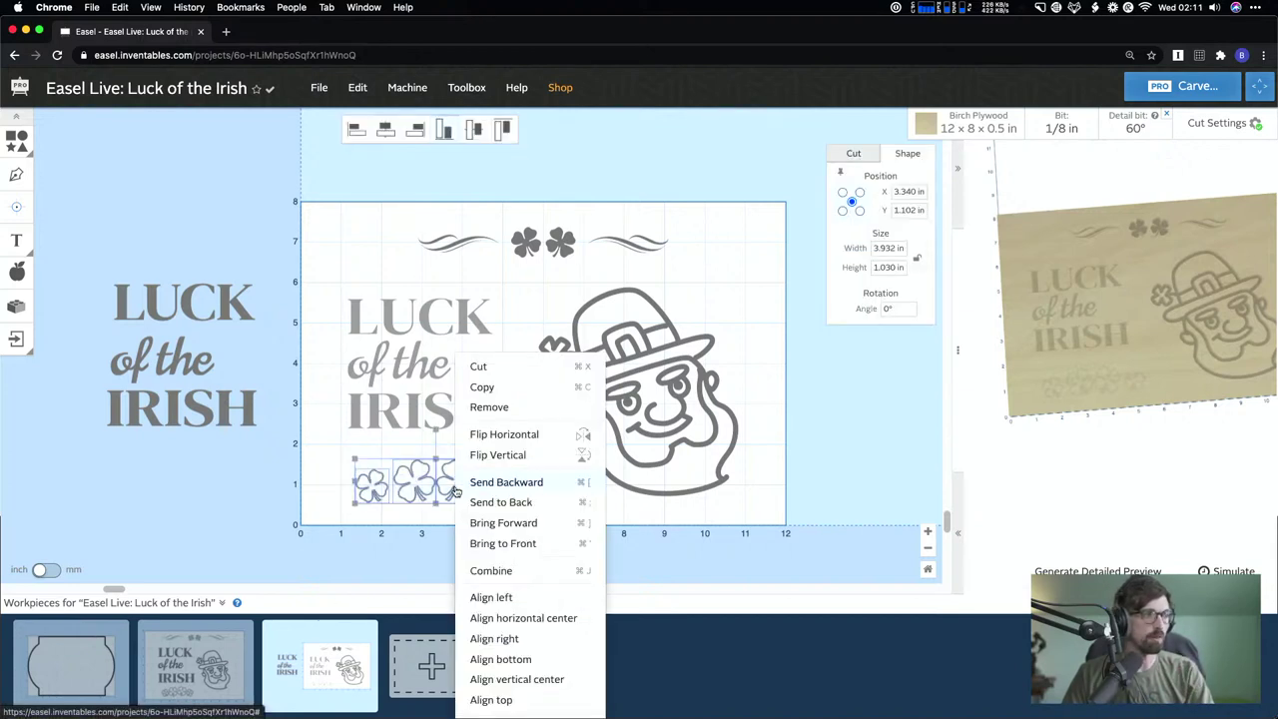
click(493, 571)
- Combine the three lines of the "LUCK of the IRISH" text on the board into one shape
drag(318, 289, 509, 431)
right_click(448, 381)
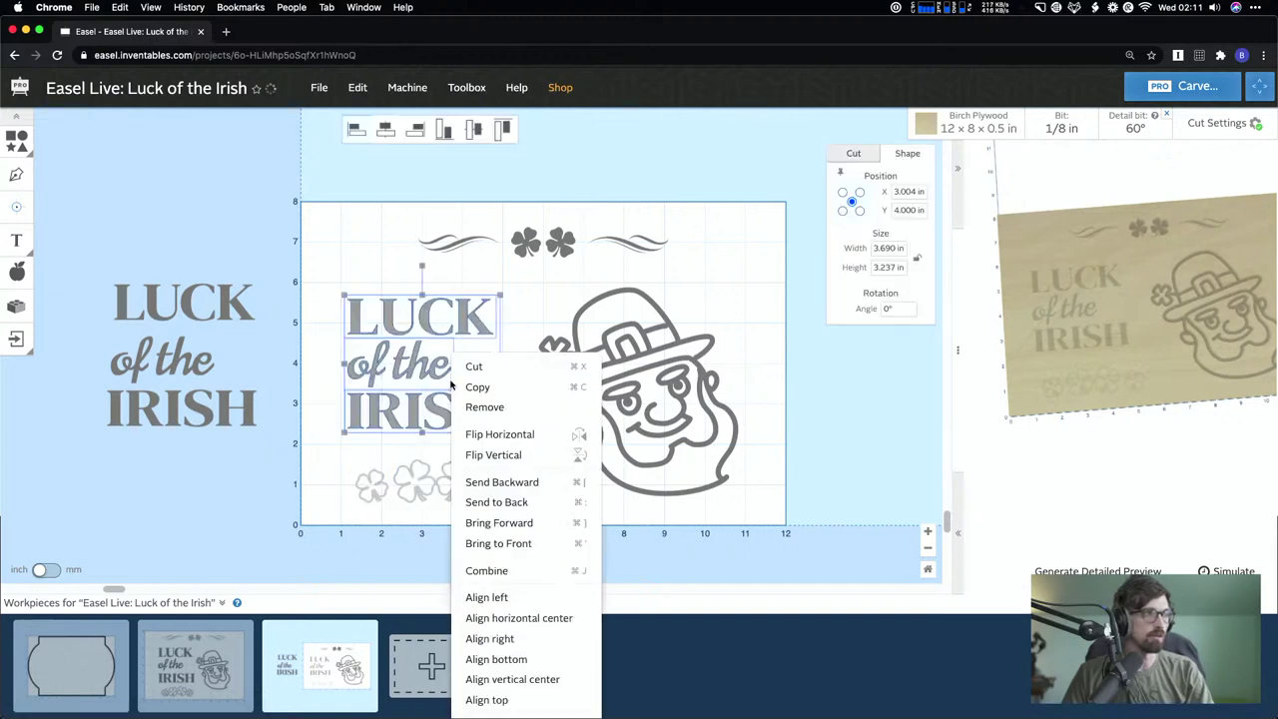
click(484, 569)
- Combine the flourishes and the two solid shamrocks above the text into one shape and deselect it
click(394, 184)
drag(394, 183, 702, 262)
right_click(638, 239)
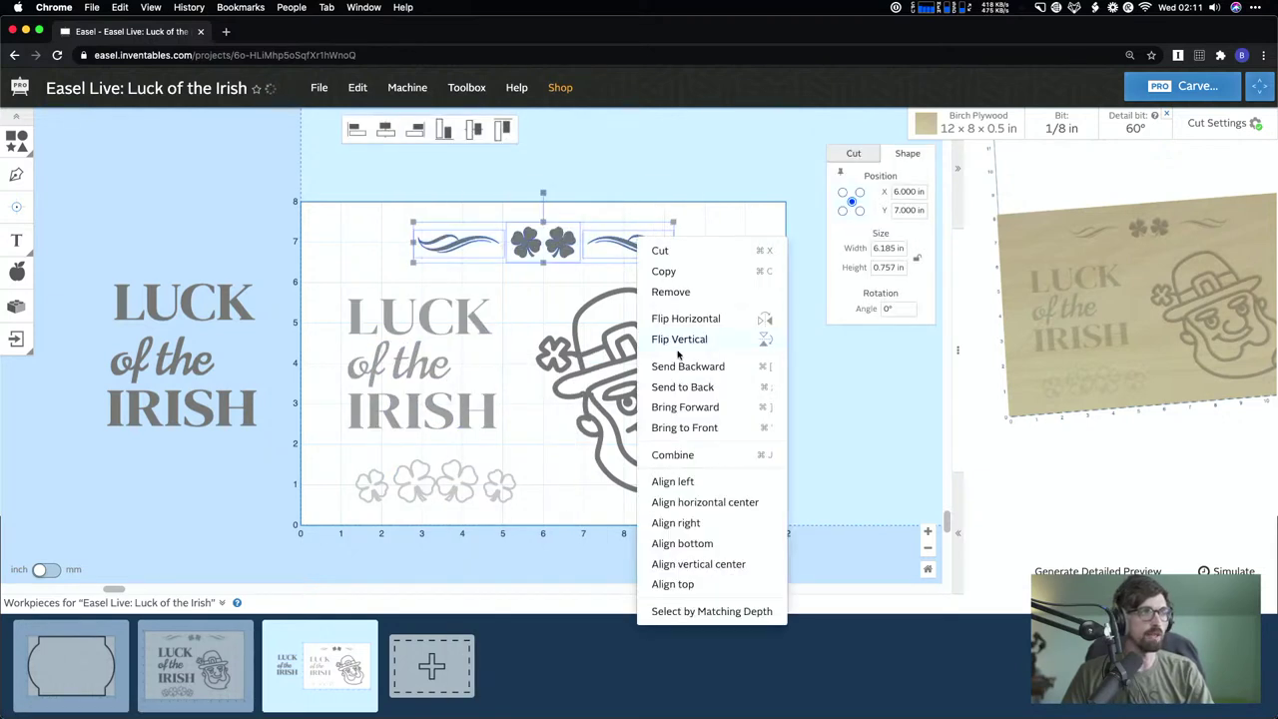
click(687, 456)
click(477, 322)
click(469, 473)
click(660, 401)
click(742, 246)
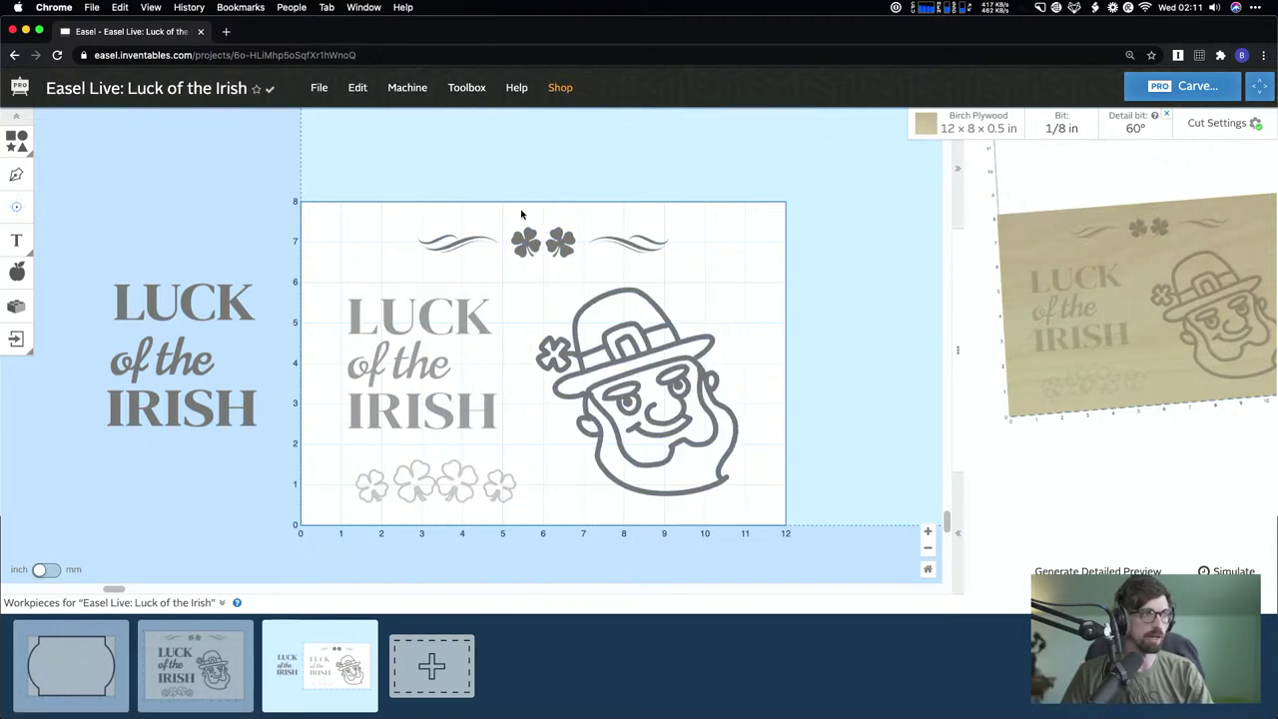
- Shift the combined row of outlined shamrocks slightly right, to a center X position of about 3.49 in
click(559, 246)
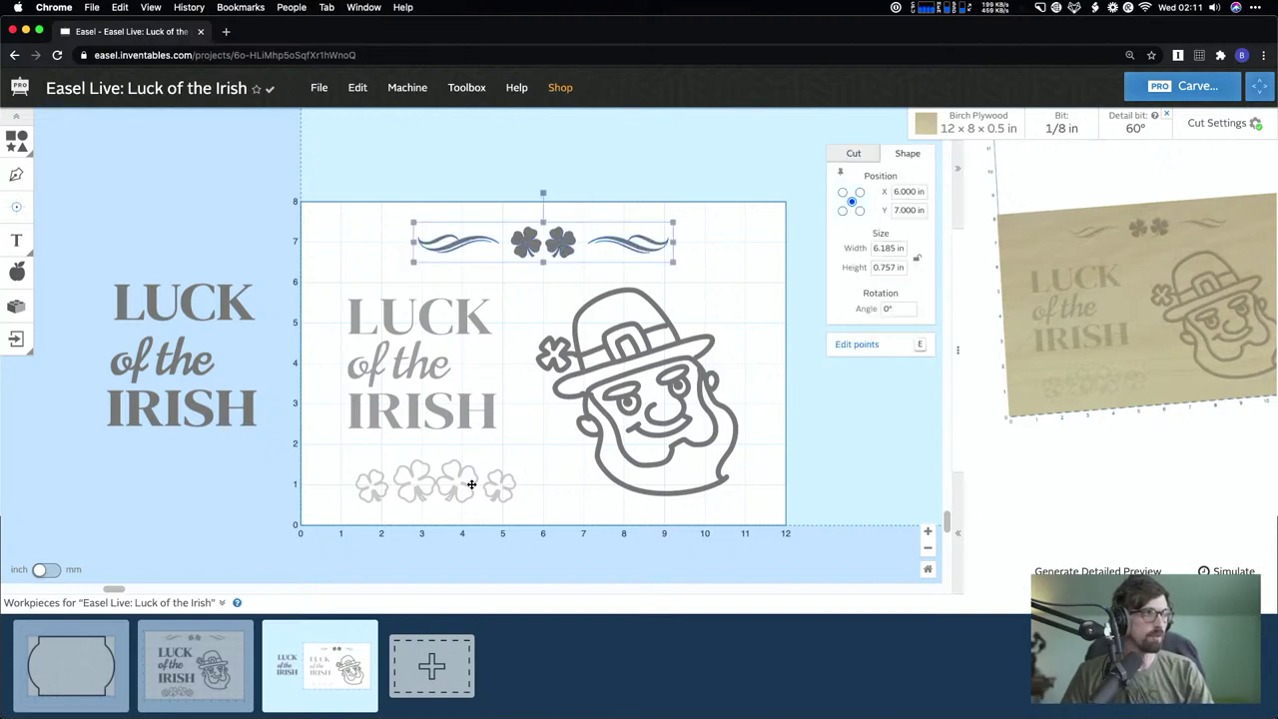
click(476, 487)
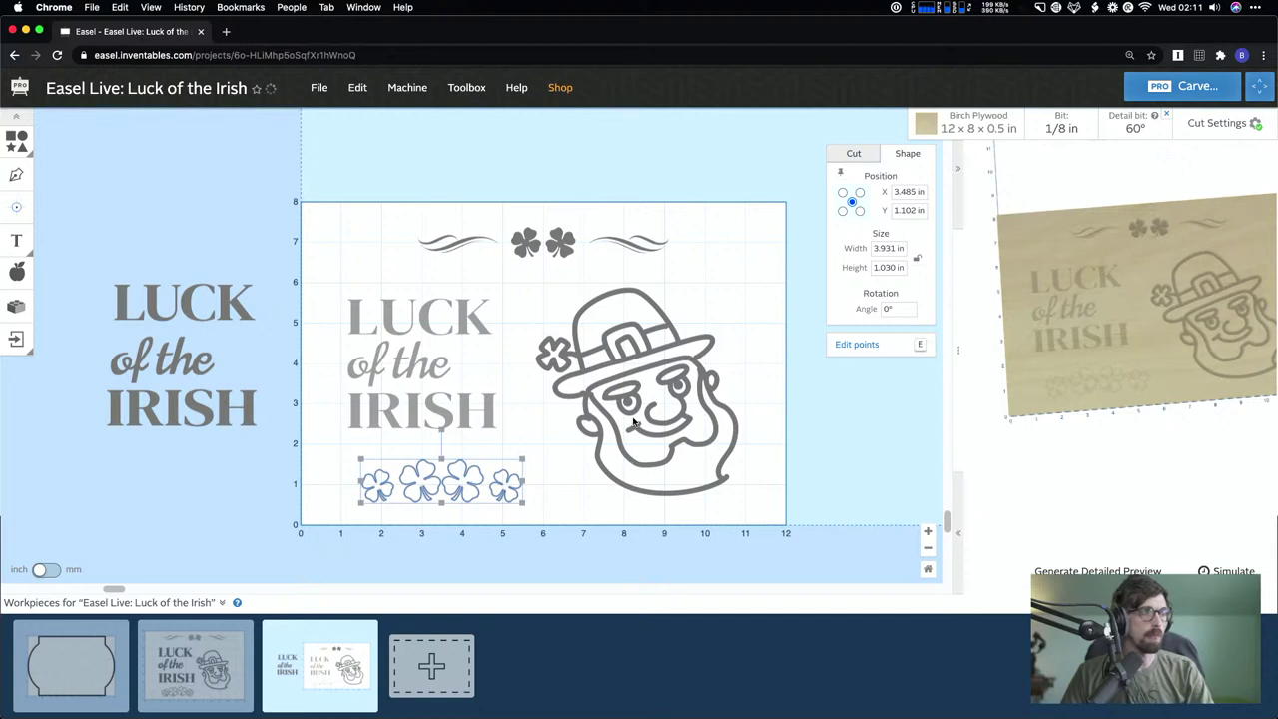
click(586, 218)
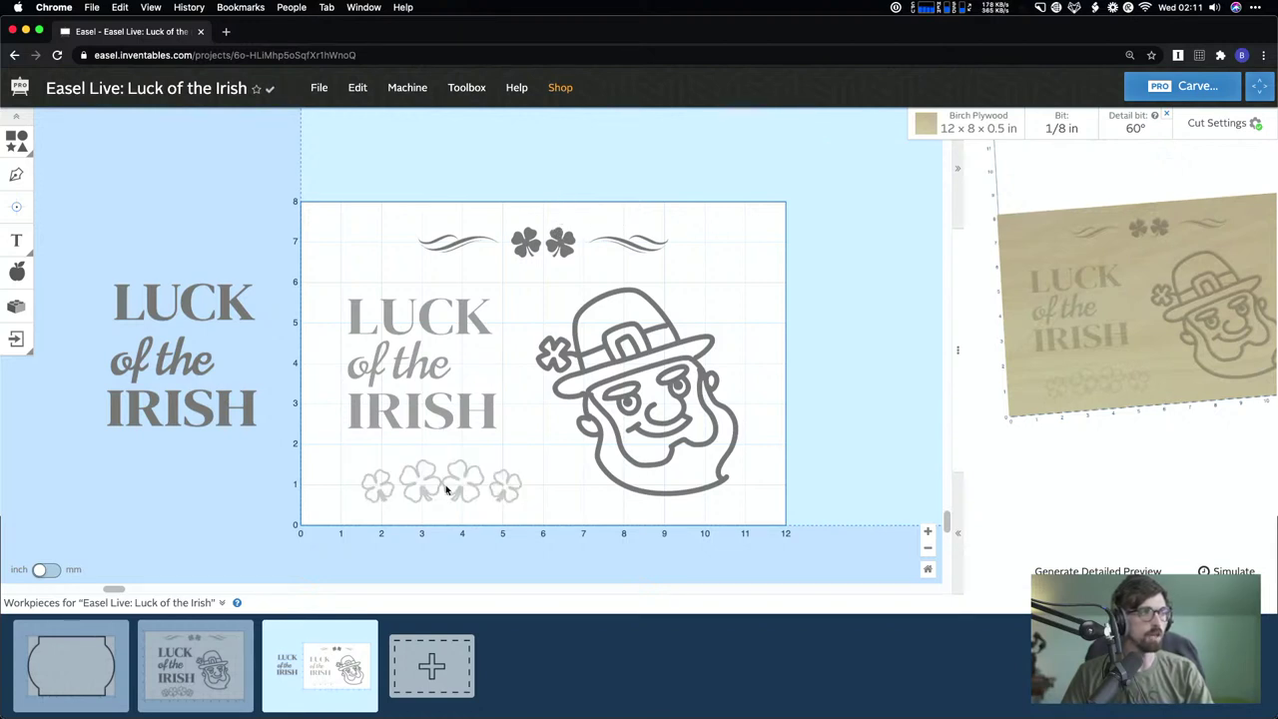
- Set the Y position of the combined flourish shape's upper-right corner to 7.3 in
click(563, 231)
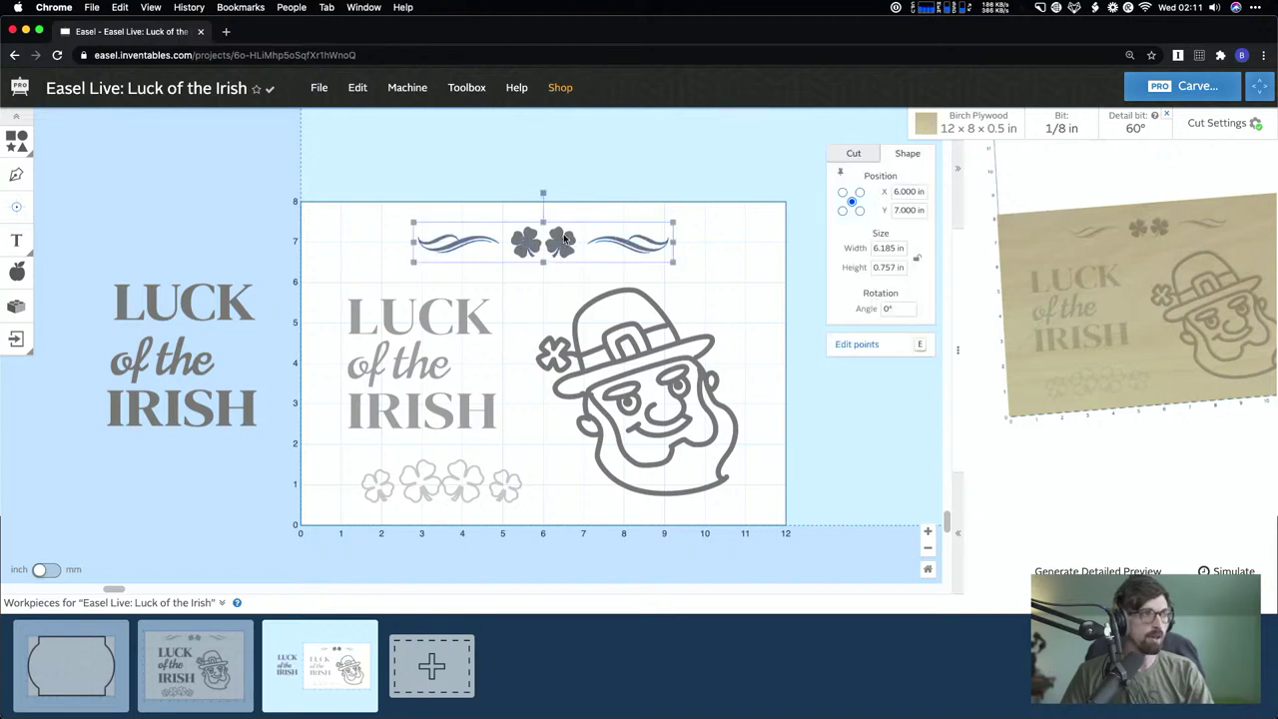
click(860, 192)
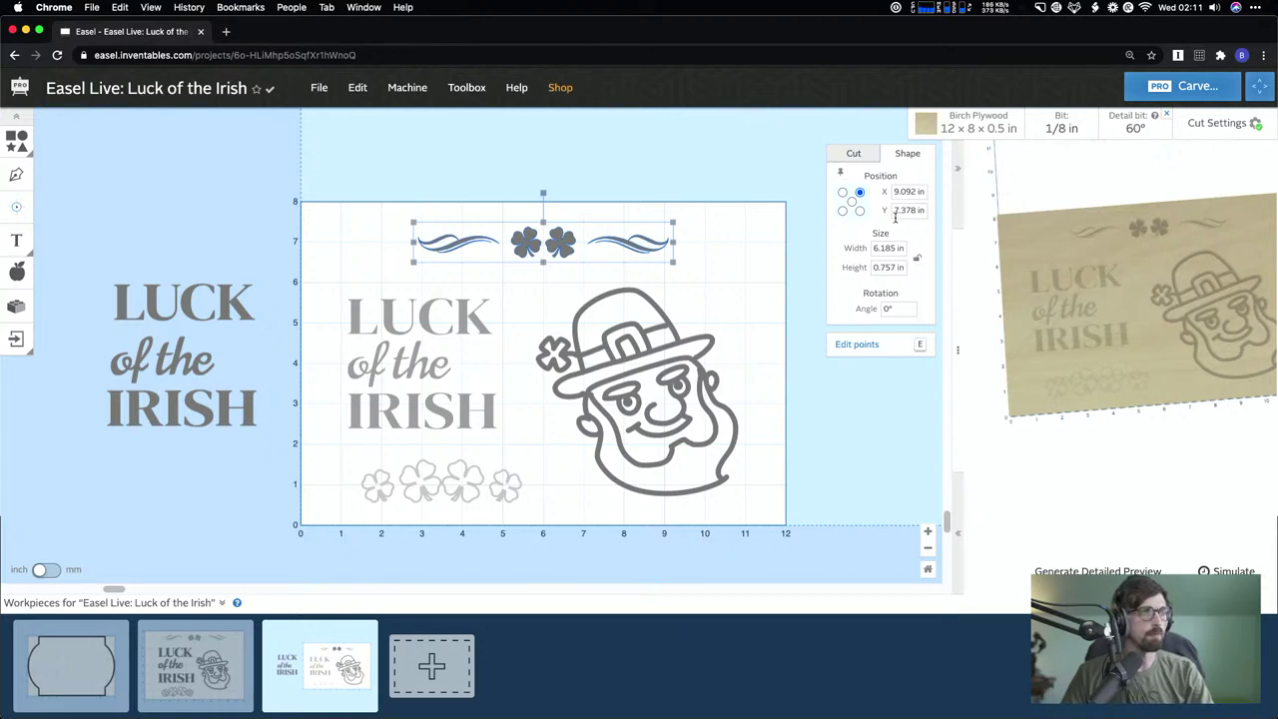
click(903, 211)
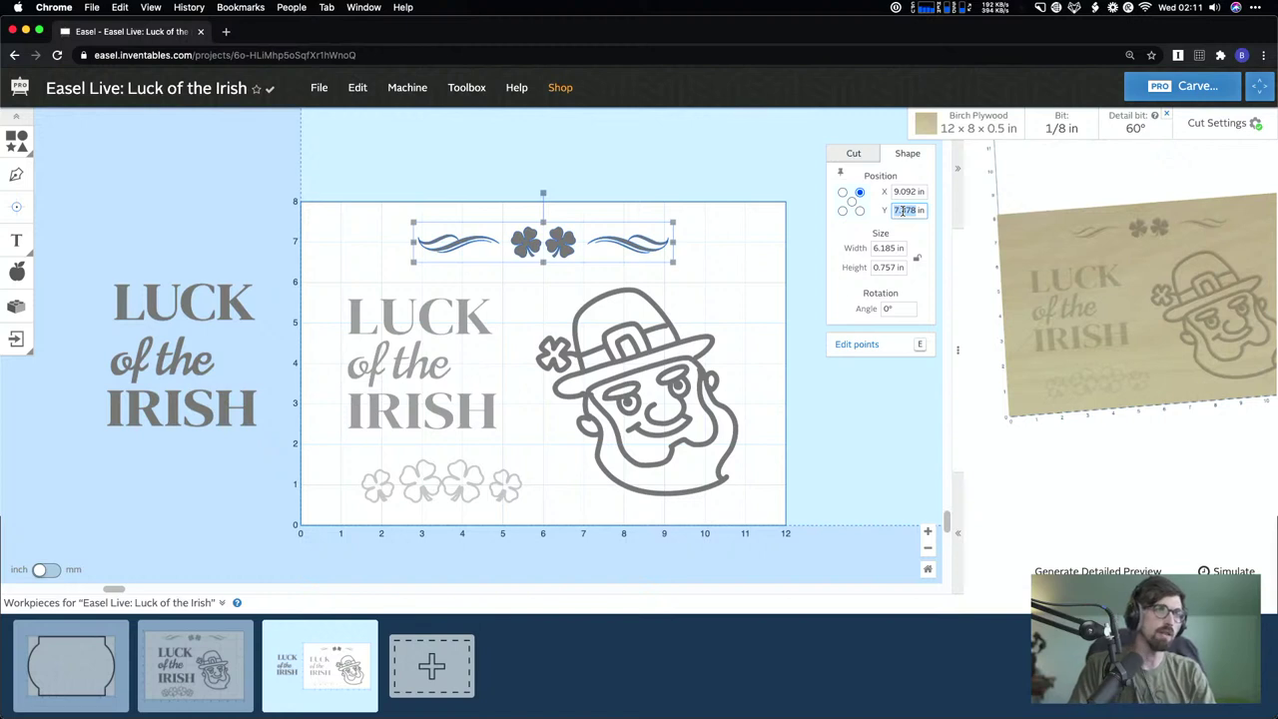
text(73)
key(Return)
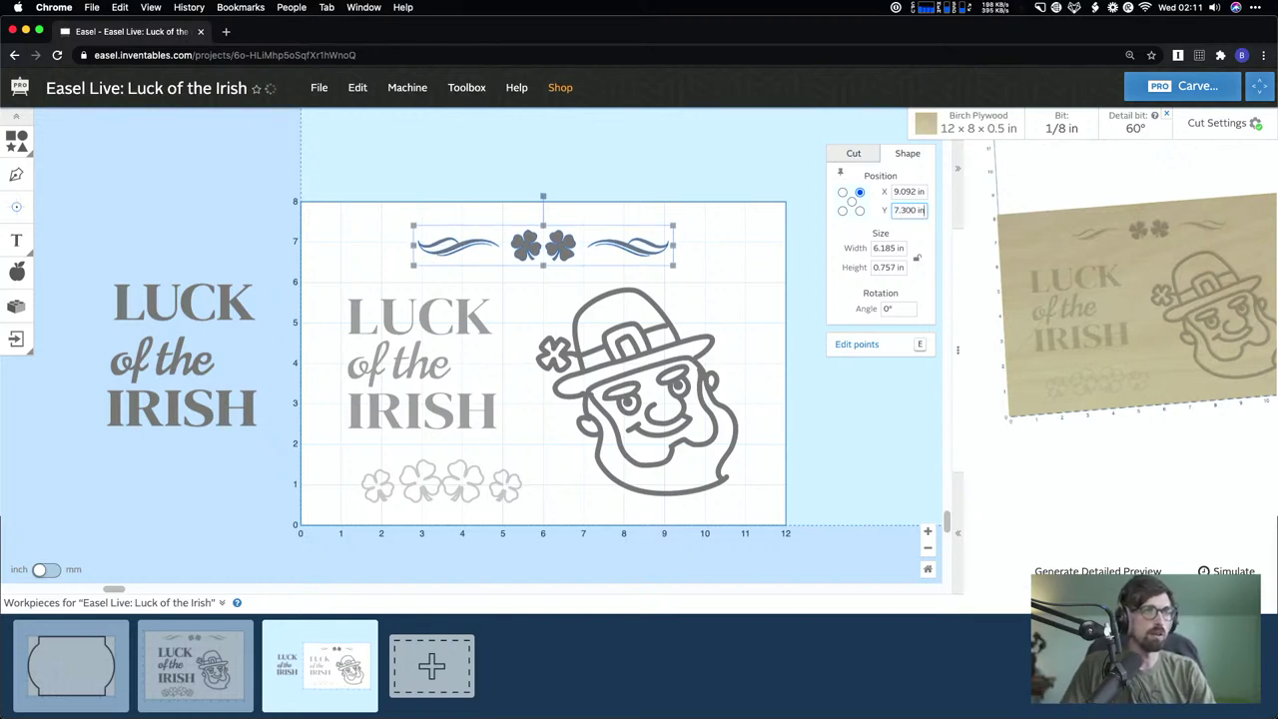
click(607, 199)
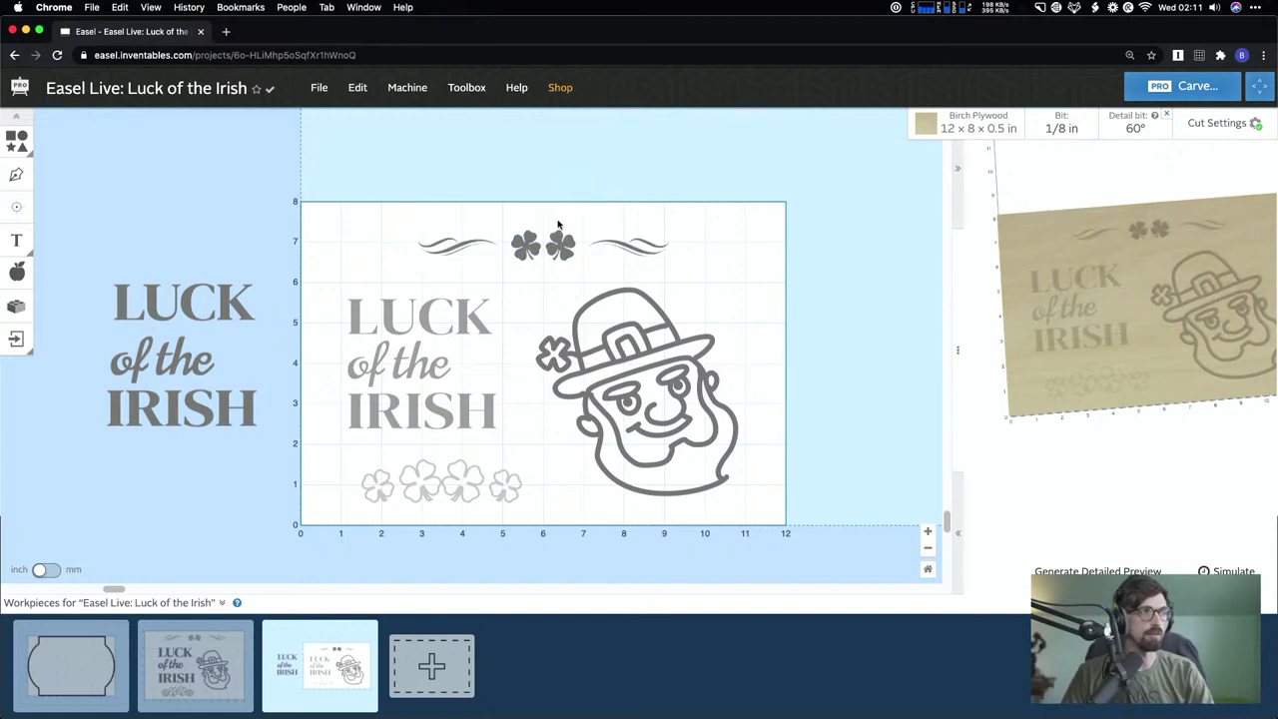
scroll(322, 499, right, 2)
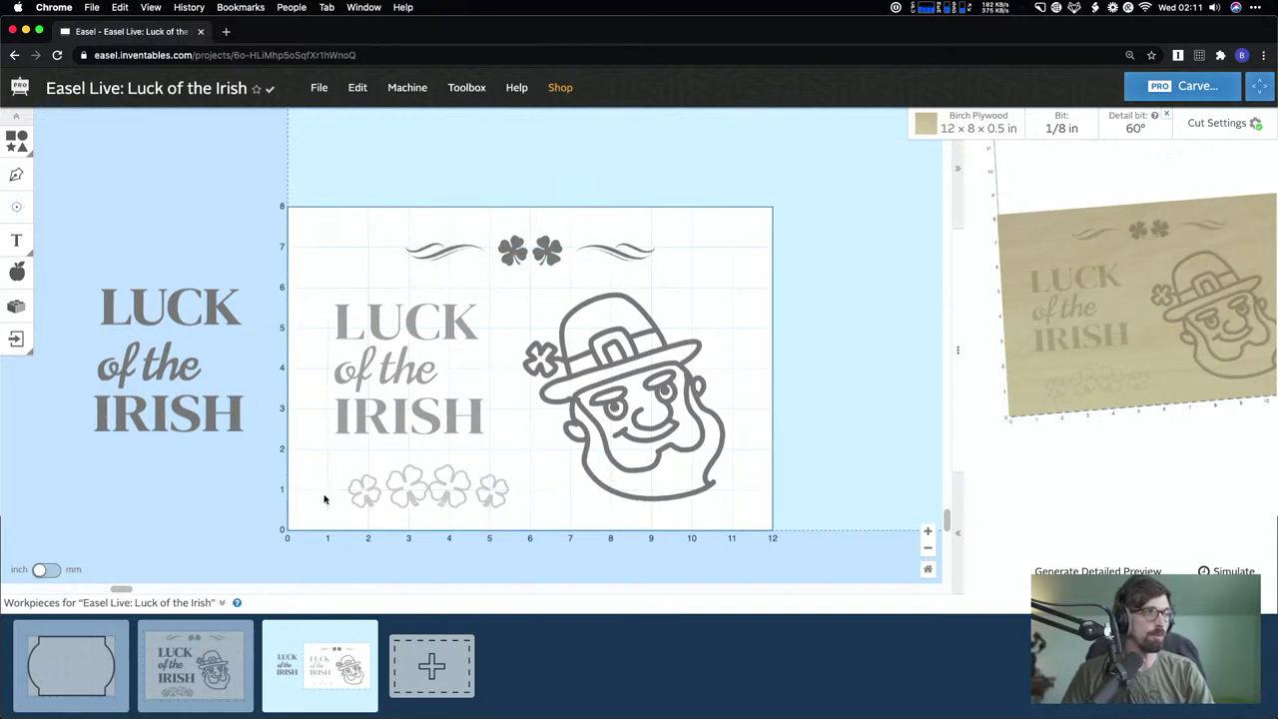
- Select only the row of outlined shamrocks and set its lower-left corner's Y position to 0.3 in
drag(313, 490, 514, 516)
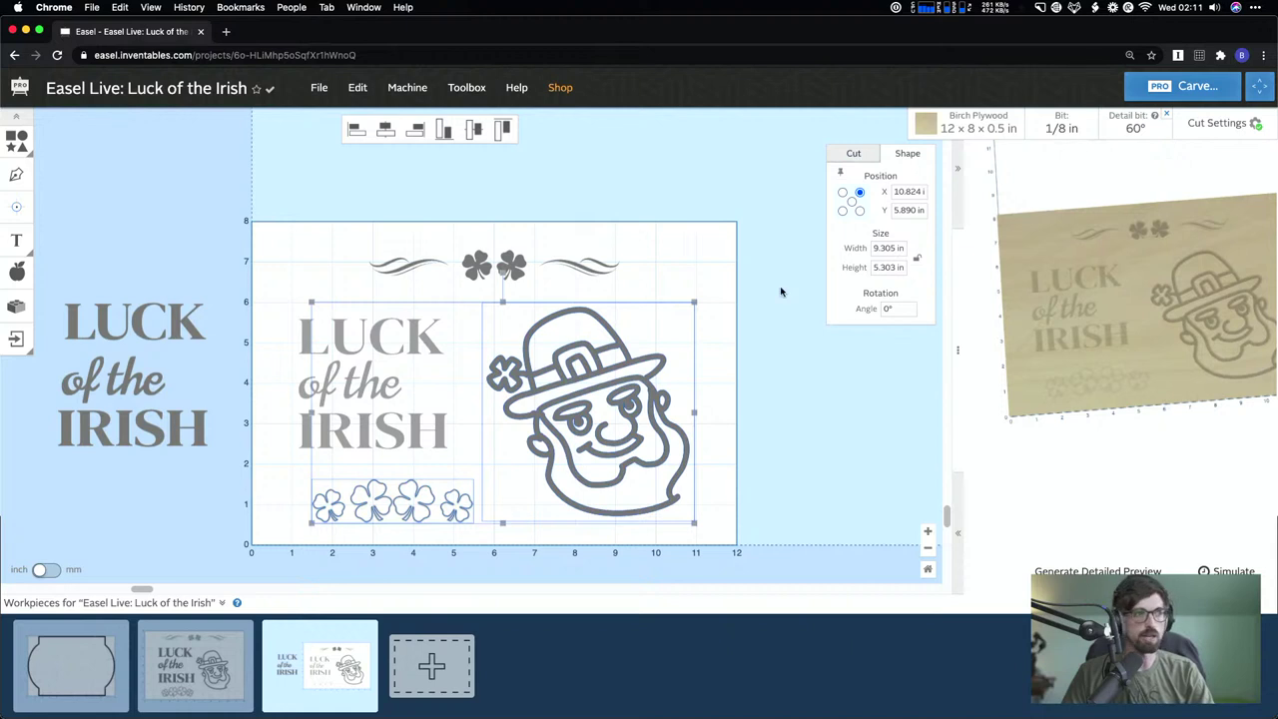
click(337, 528)
drag(300, 510, 467, 531)
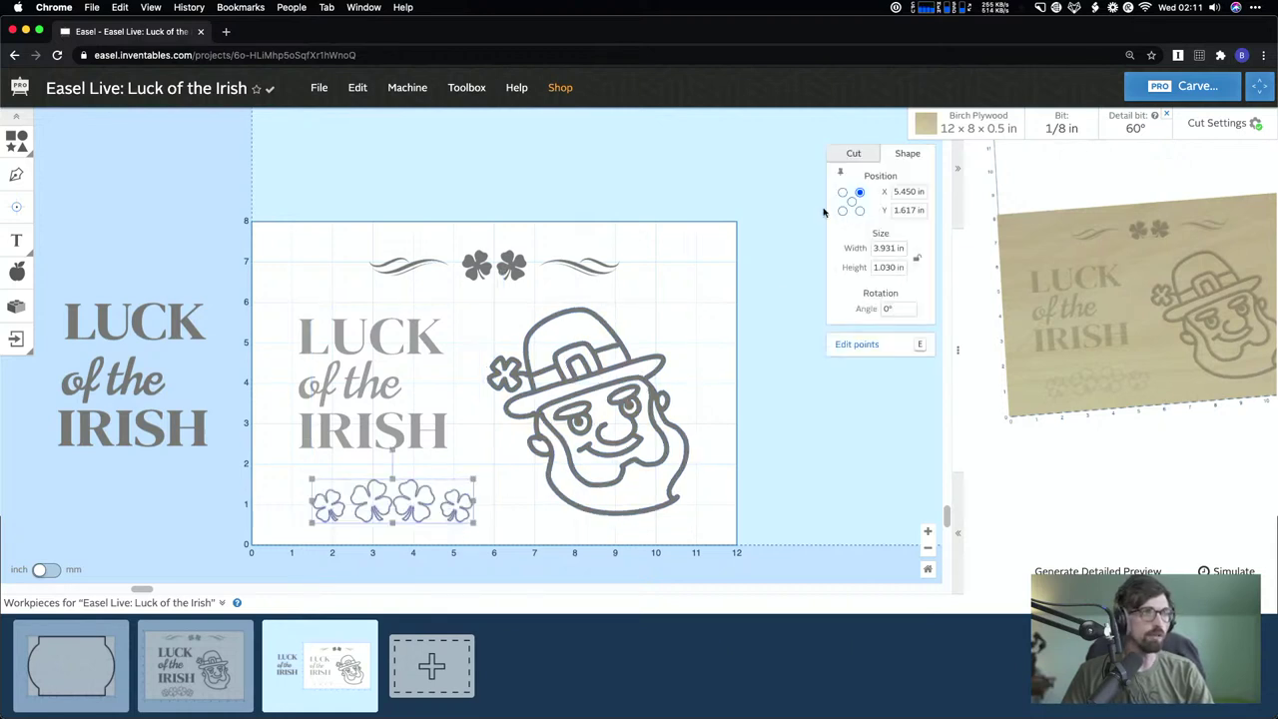
click(842, 211)
click(915, 211)
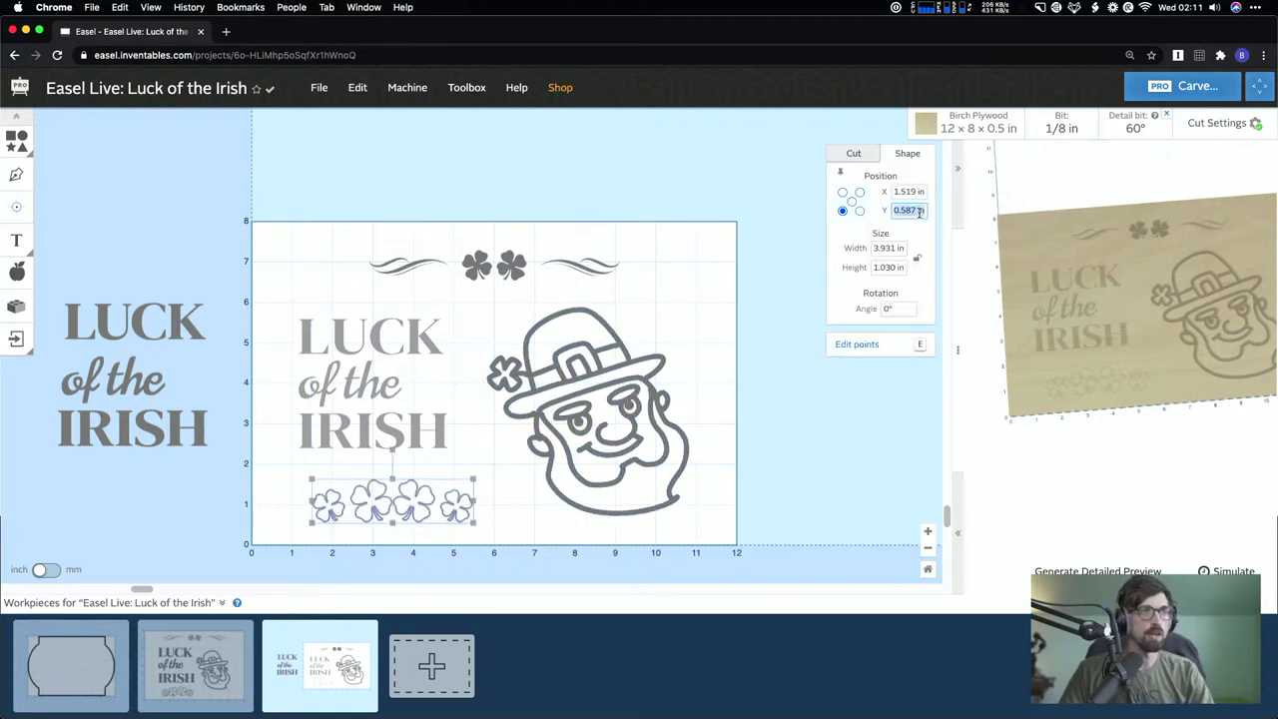
text(0.25)
key(Return)
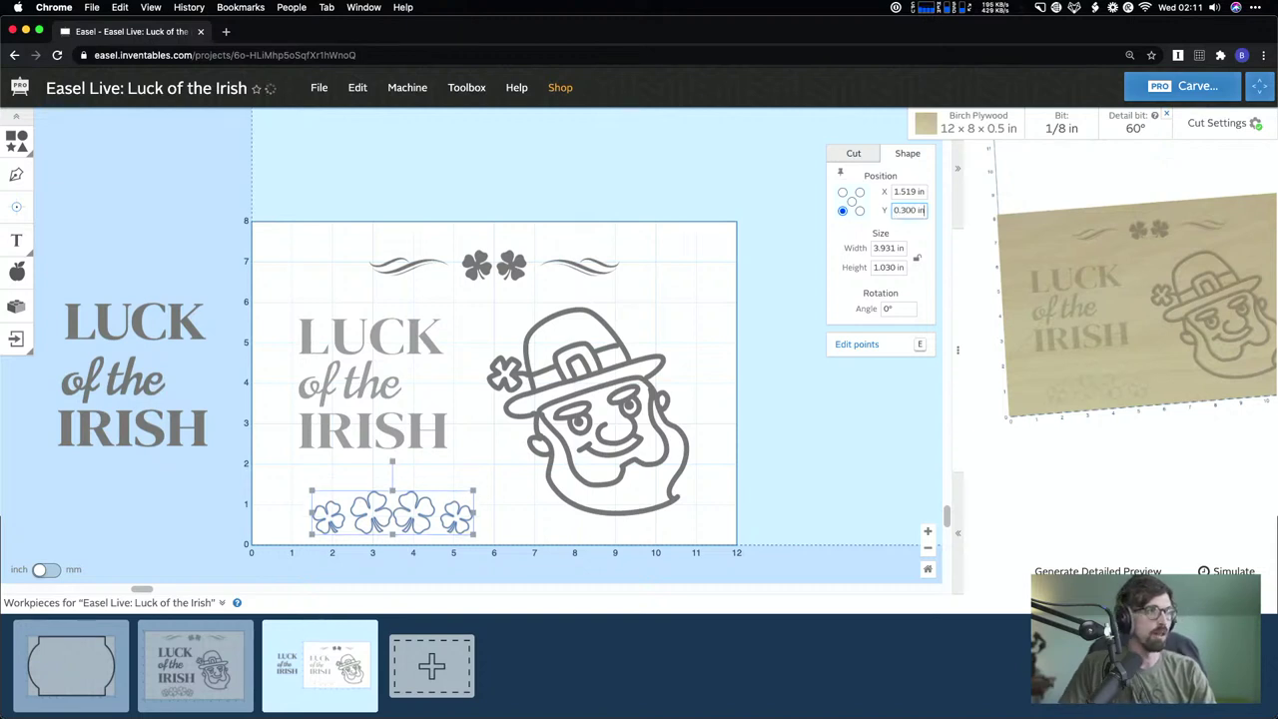
- Select the flourish shape and set its upper-left corner's Y position to 8 in
click(570, 221)
drag(319, 256, 643, 274)
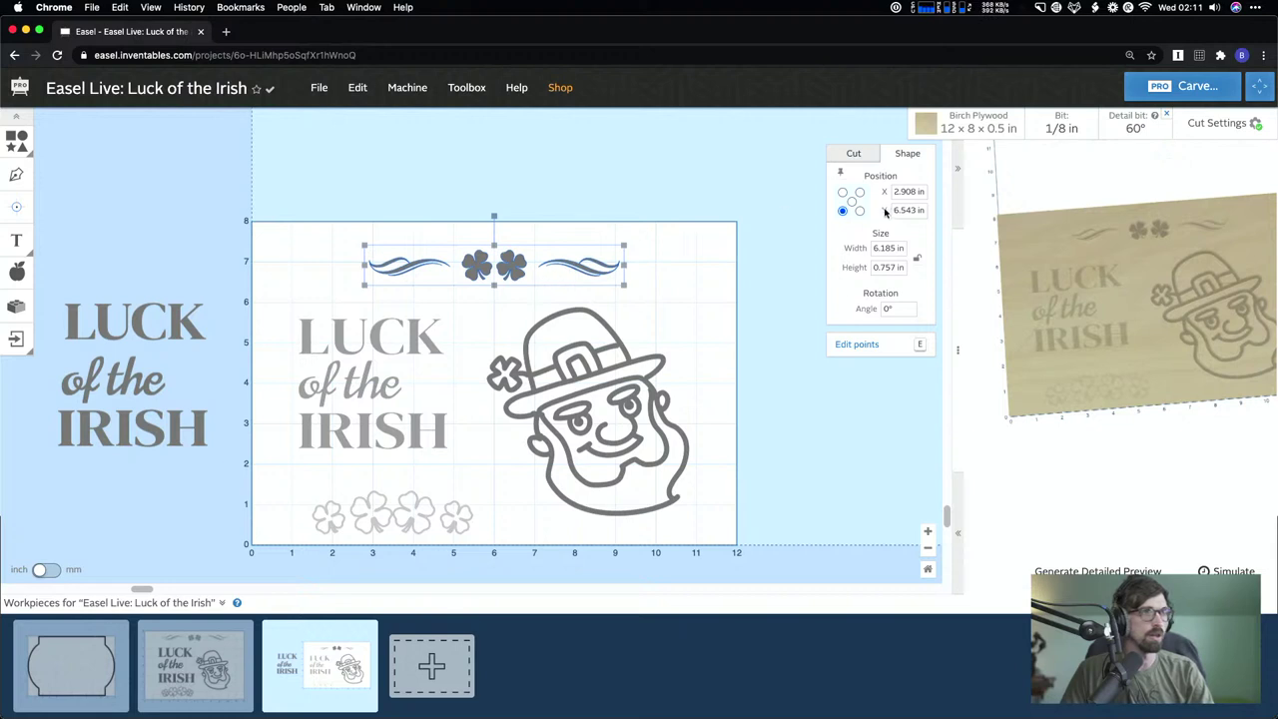
click(842, 193)
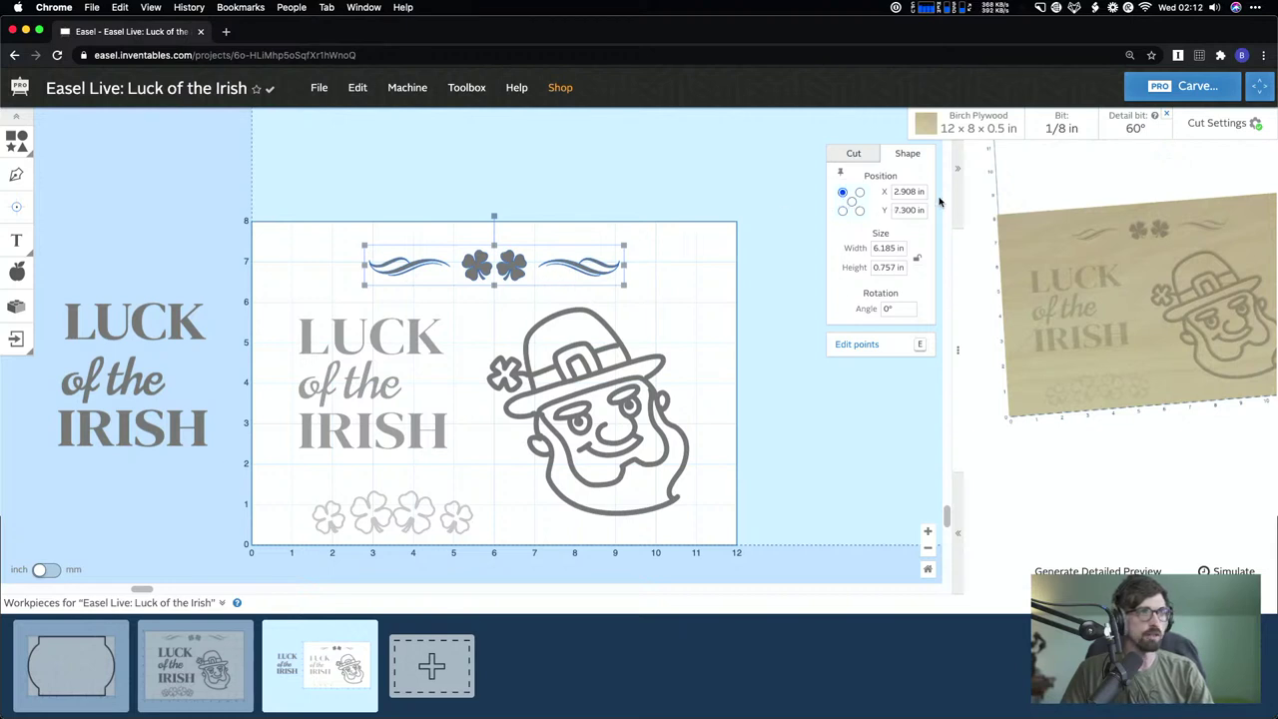
click(910, 210)
text(0)
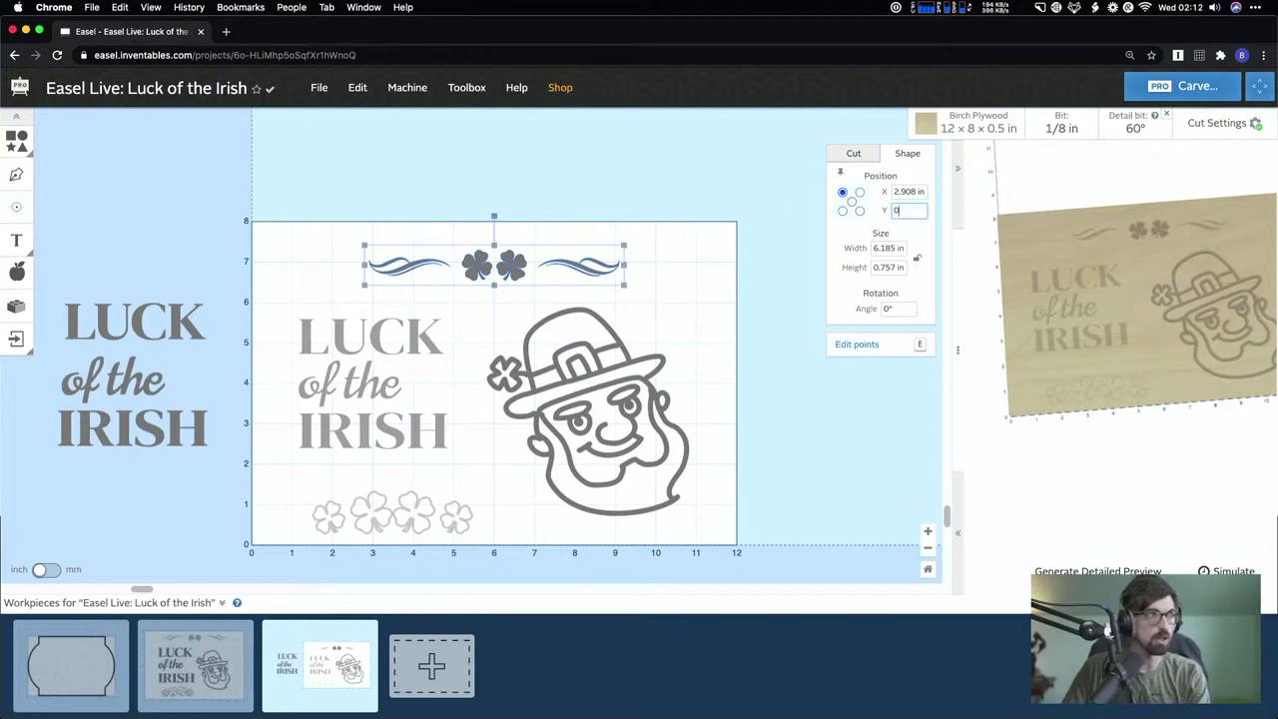
key(Return)
click(908, 211)
text(8)
key(Return)
- Set the flourish shape's upper-left corner Y position to 7.3 in and deselect it
click(911, 208)
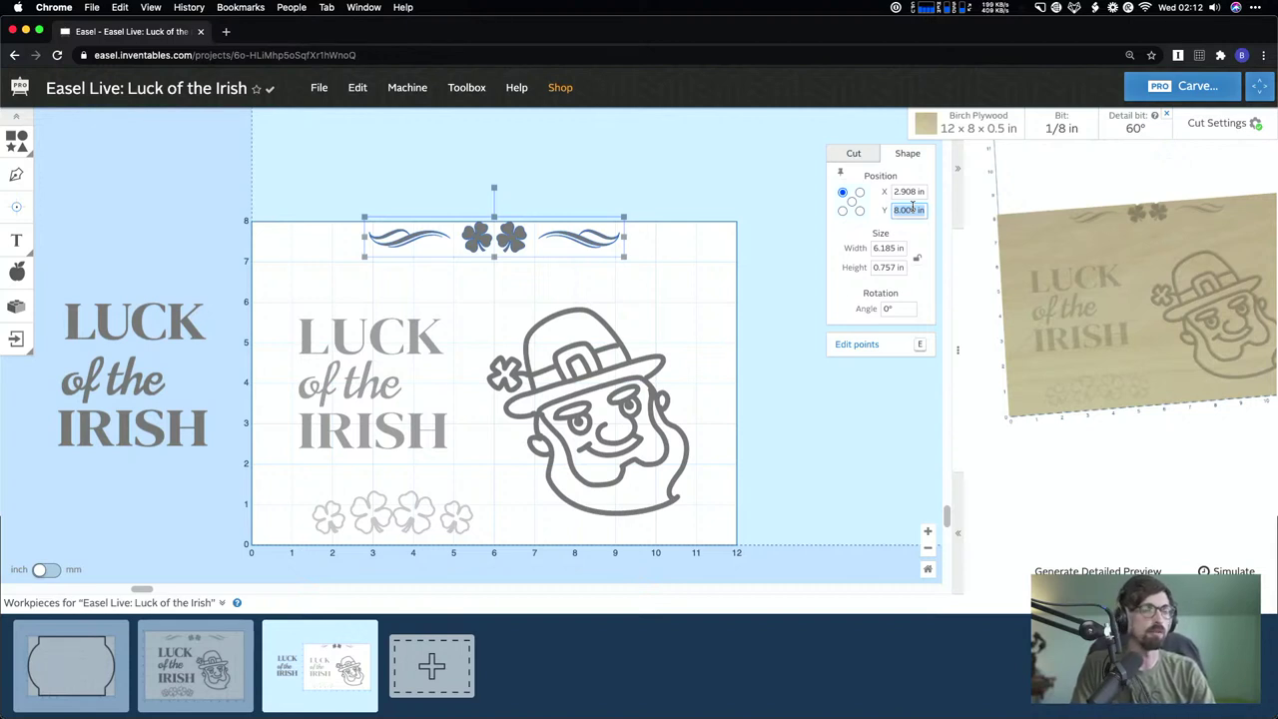
text(7)
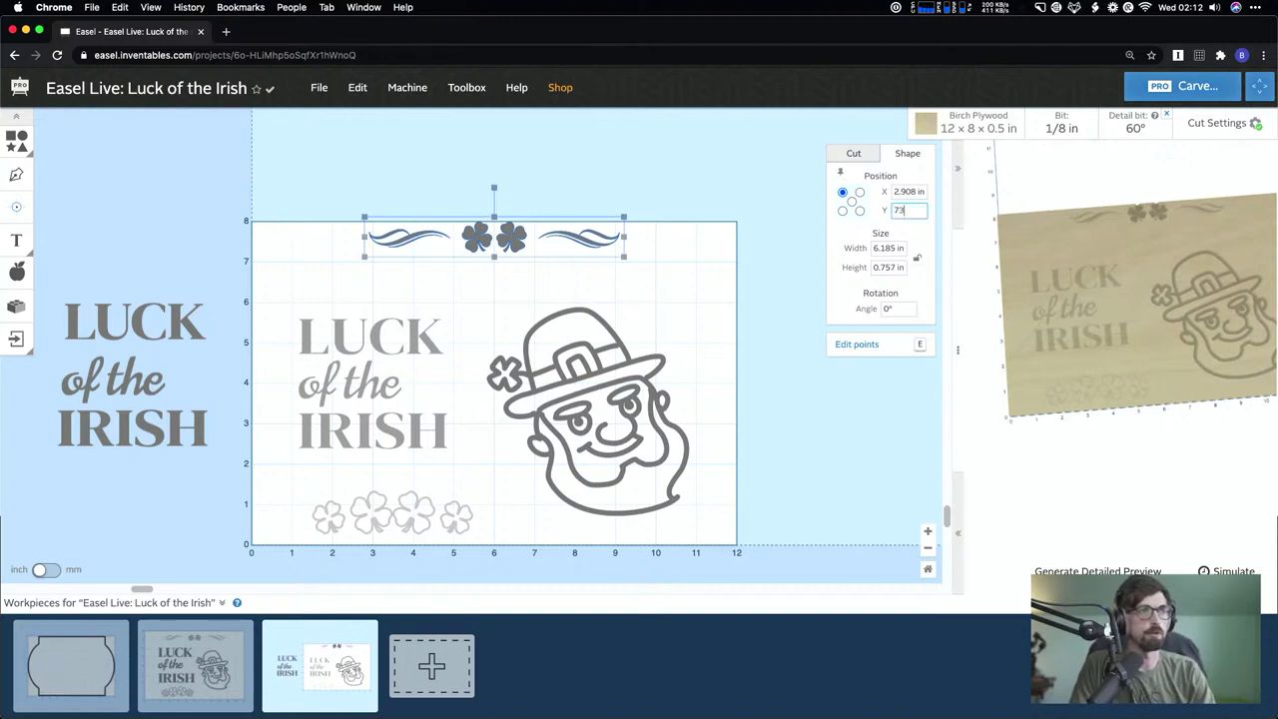
text(.3)
key(Return)
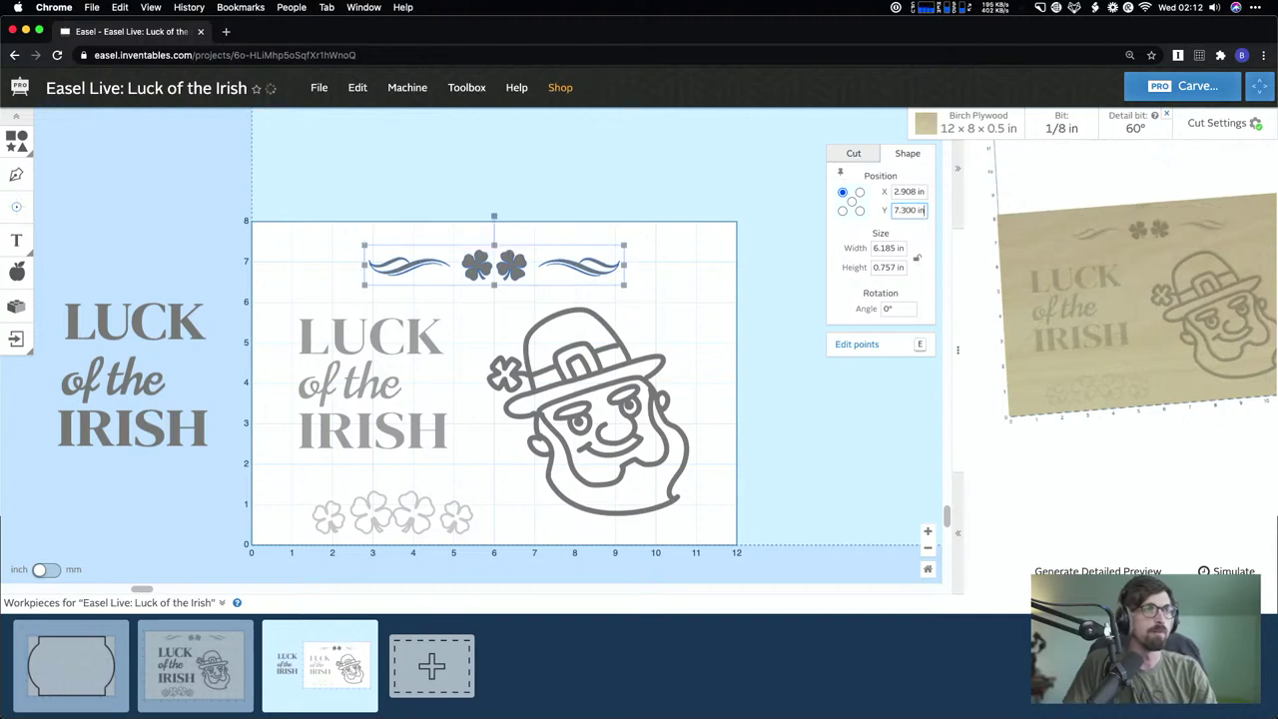
click(502, 528)
click(882, 466)
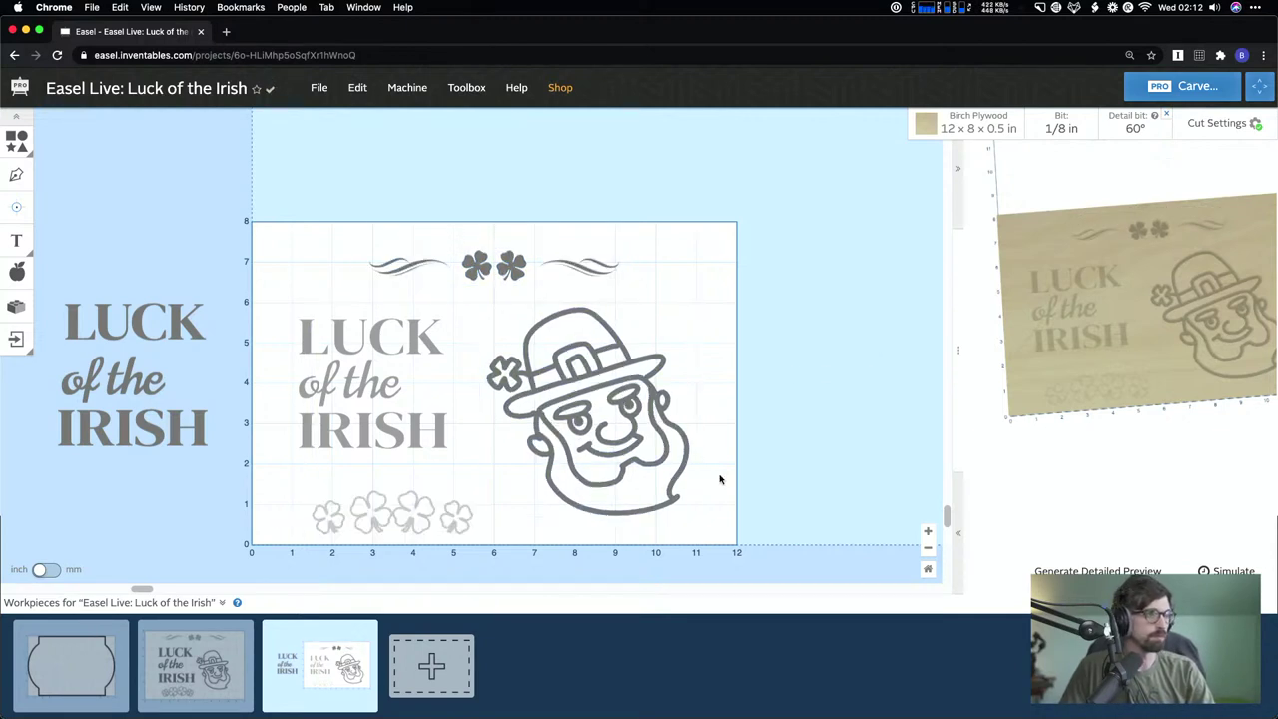
- Set the Y position of the outlined shamrock row's lower-left corner to 0.7 in
click(450, 527)
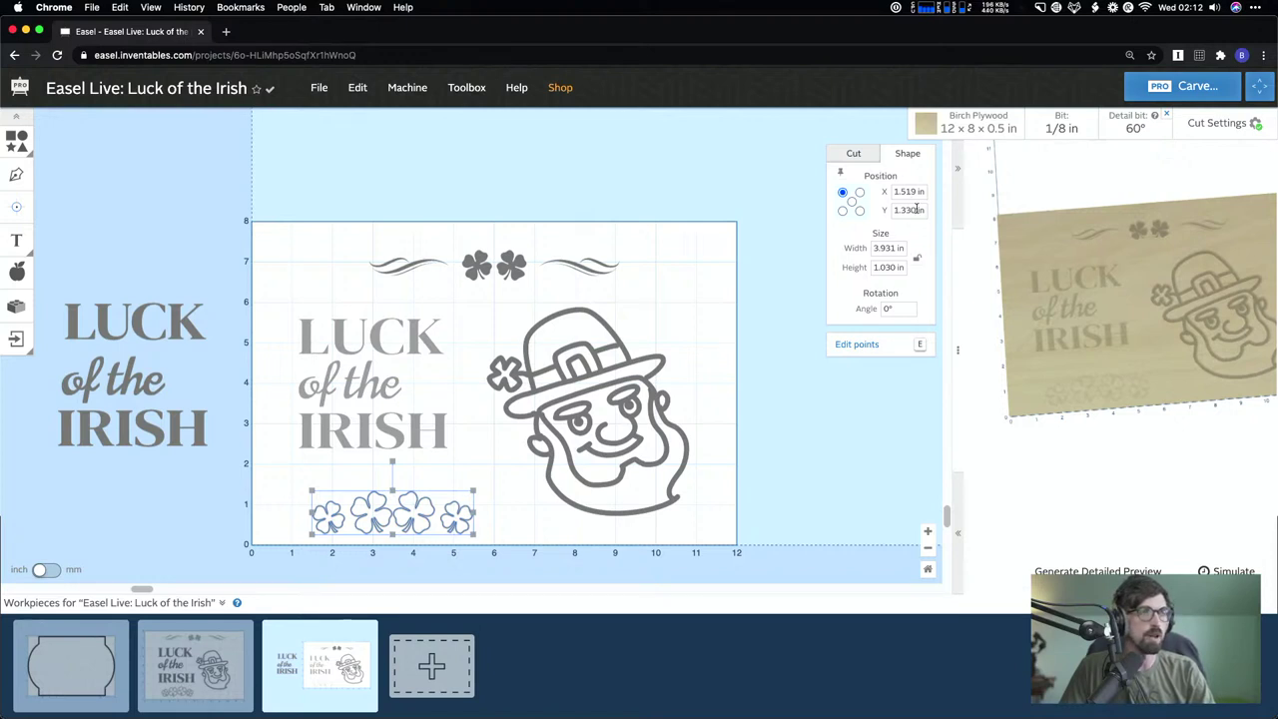
click(842, 211)
click(908, 209)
text(0.7)
key(Return)
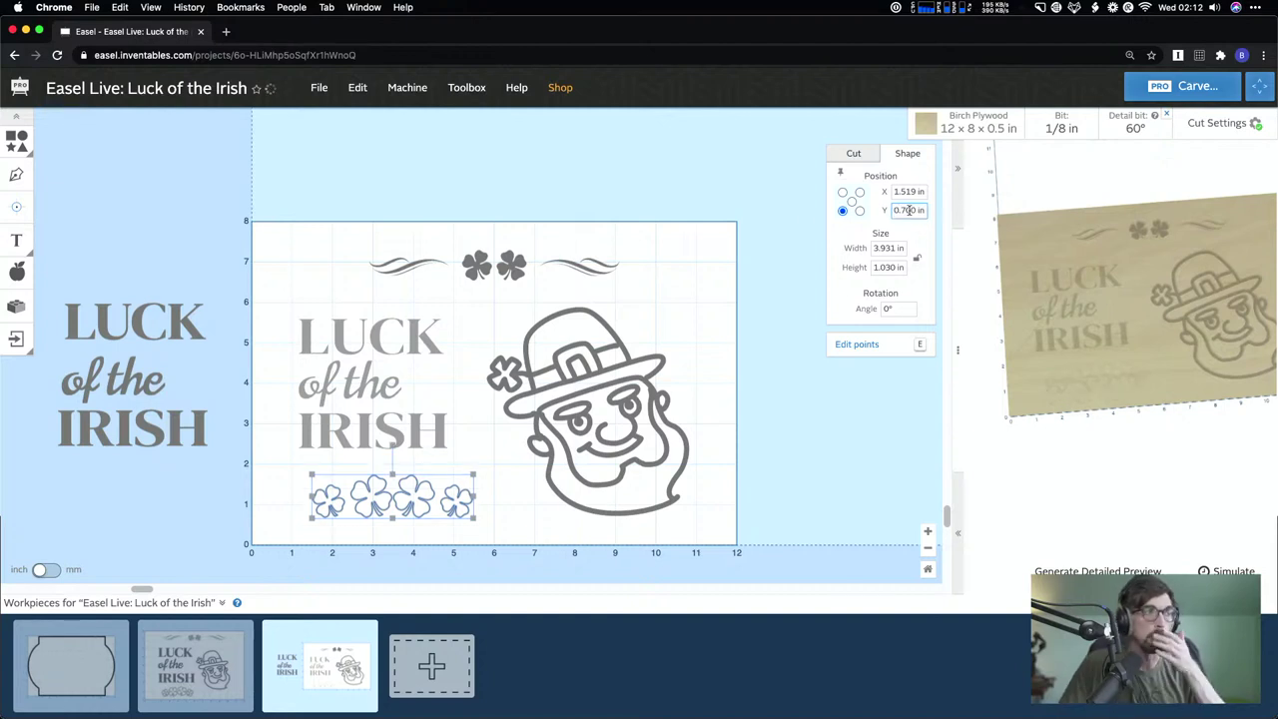
click(575, 187)
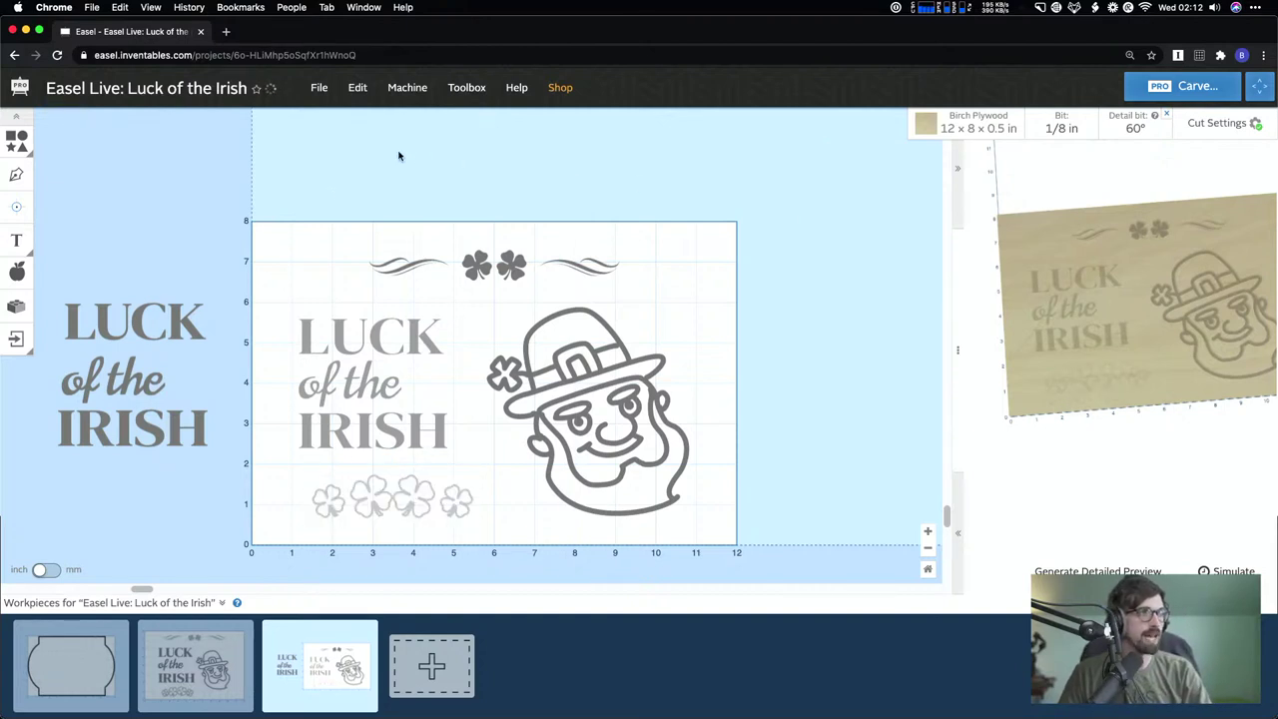
- Select the flourish shape and set its upper-right corner's Y position to 7.5 in
drag(336, 202, 628, 287)
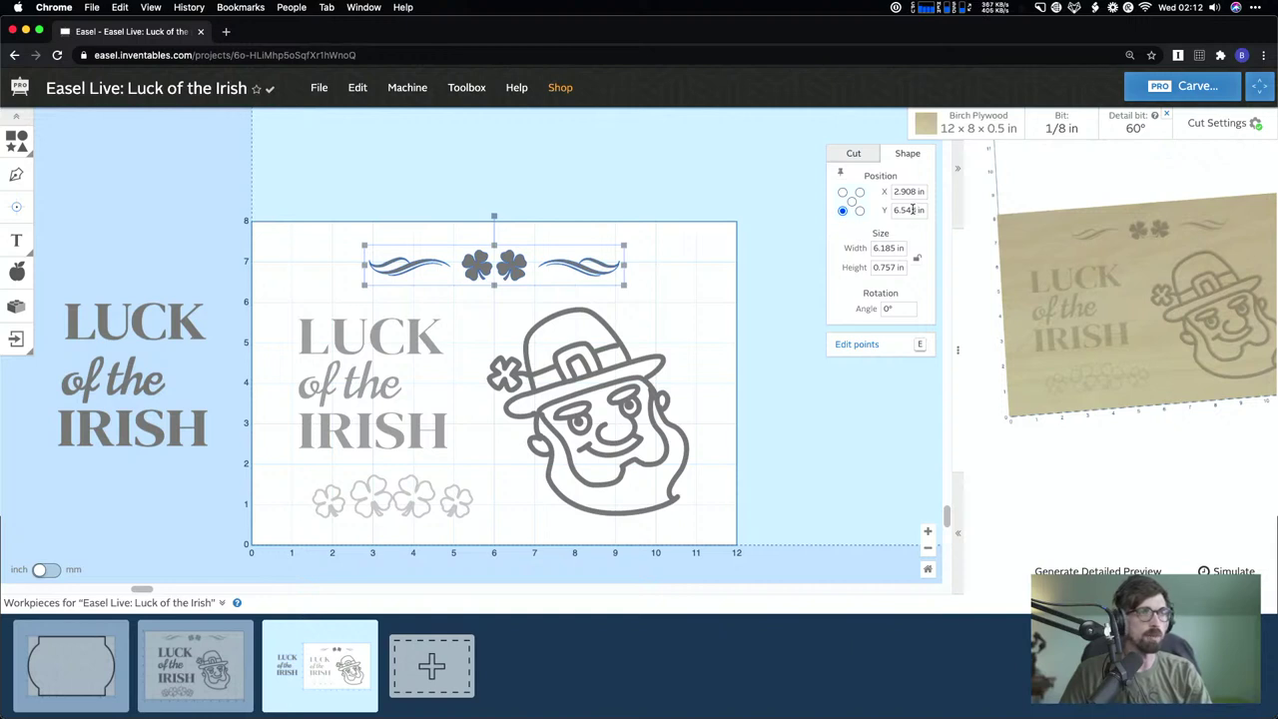
click(859, 192)
click(908, 211)
double_click(908, 210)
text(7.5)
key(Return)
- Select the outlined shamrock row and set its lower-right corner's Y position to 0.5 in
drag(266, 499, 478, 528)
click(859, 210)
double_click(916, 209)
text(0.5)
key(Return)
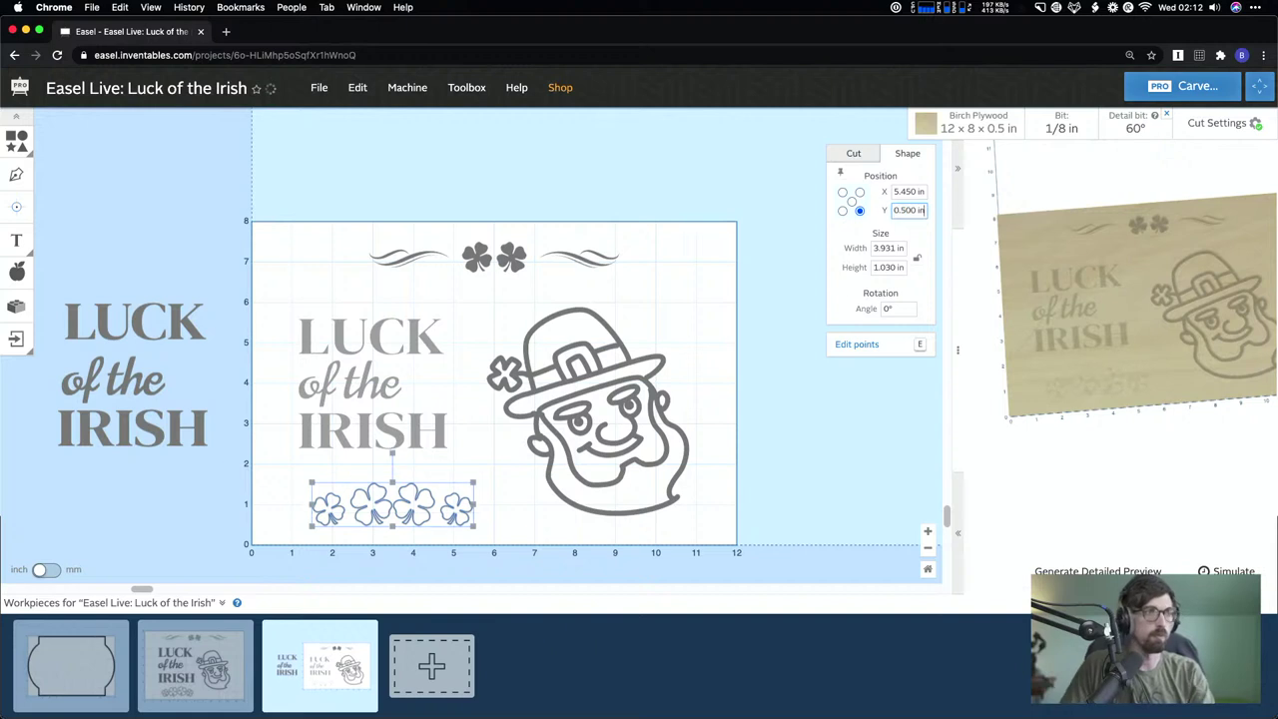
click(713, 201)
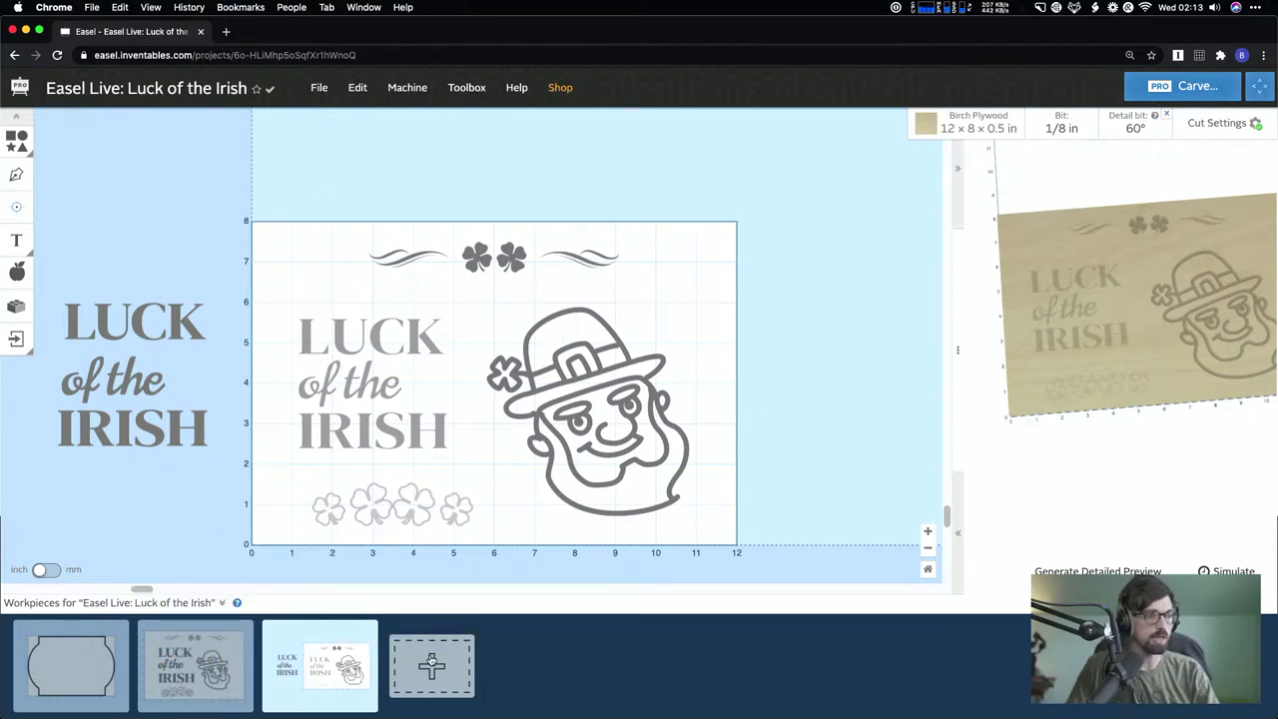
- Add a new workpiece and place a 2 × 2 in square with its lower-right corner at about X 4.95, Y 4.3 in
click(431, 661)
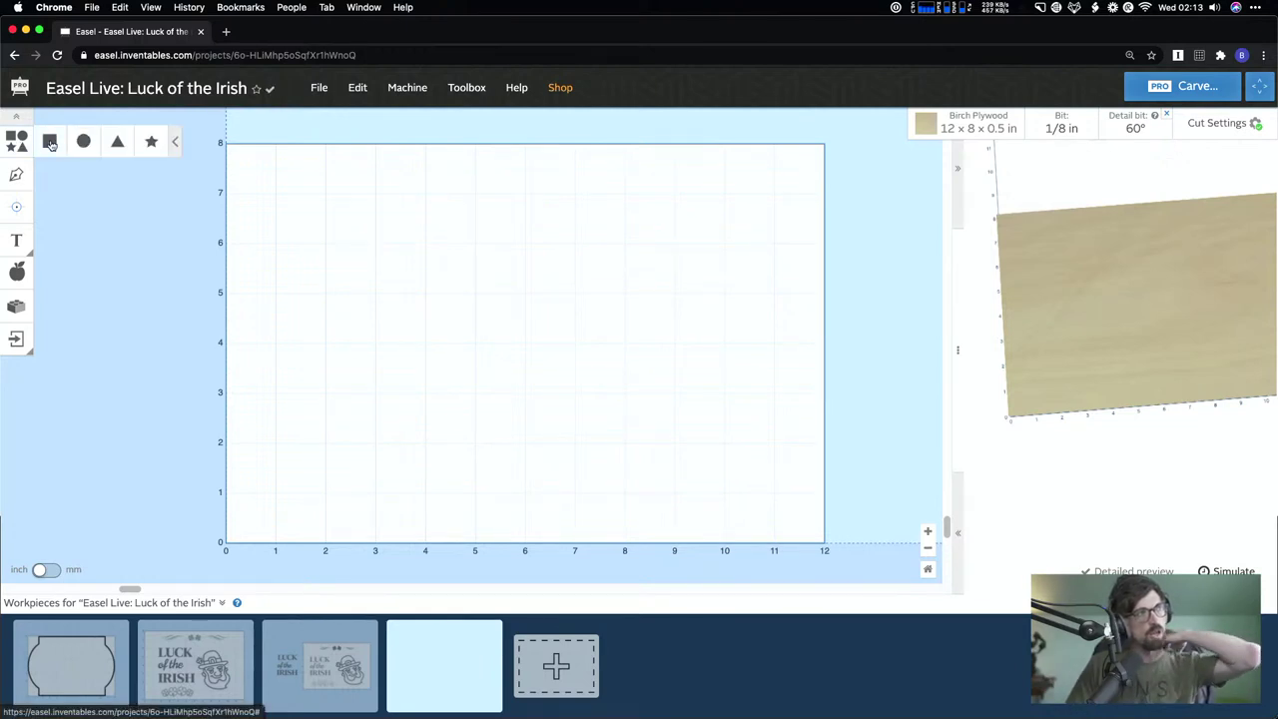
click(50, 147)
drag(309, 449, 407, 284)
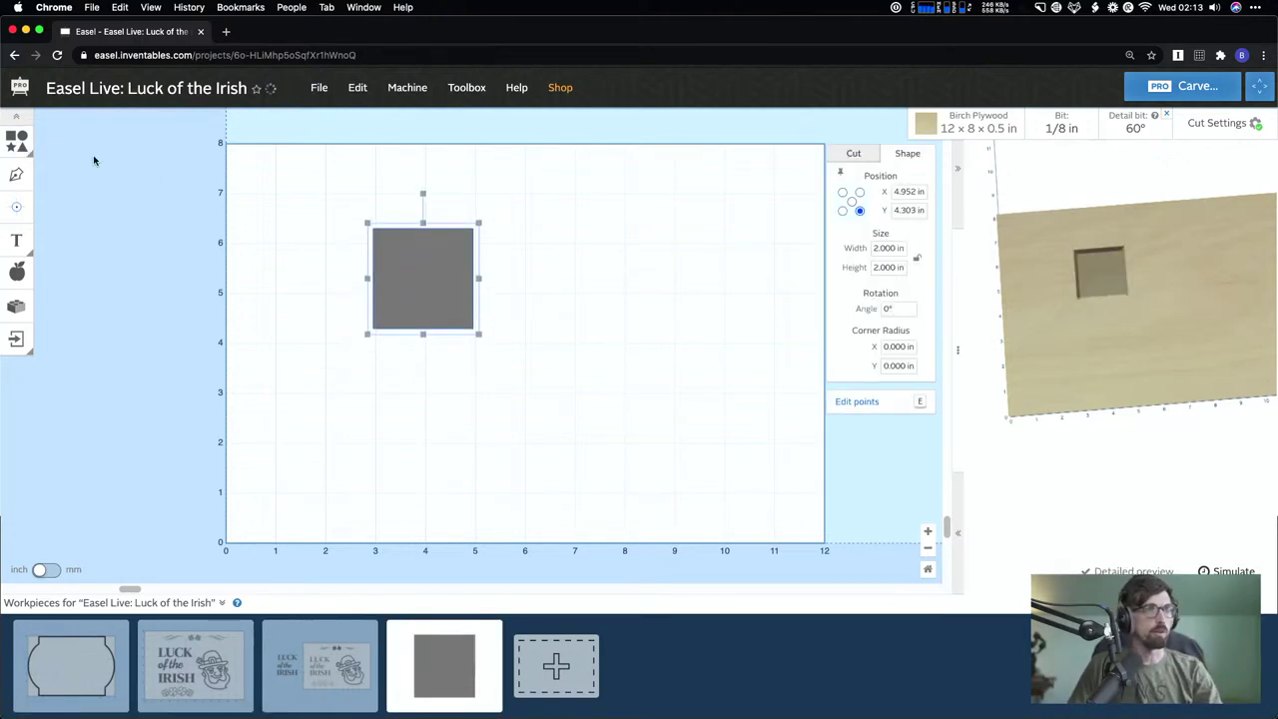
- Remove the 60° detail bit and add a second 2 × 2 in square overlapping the first square's lower-right corner
click(1170, 115)
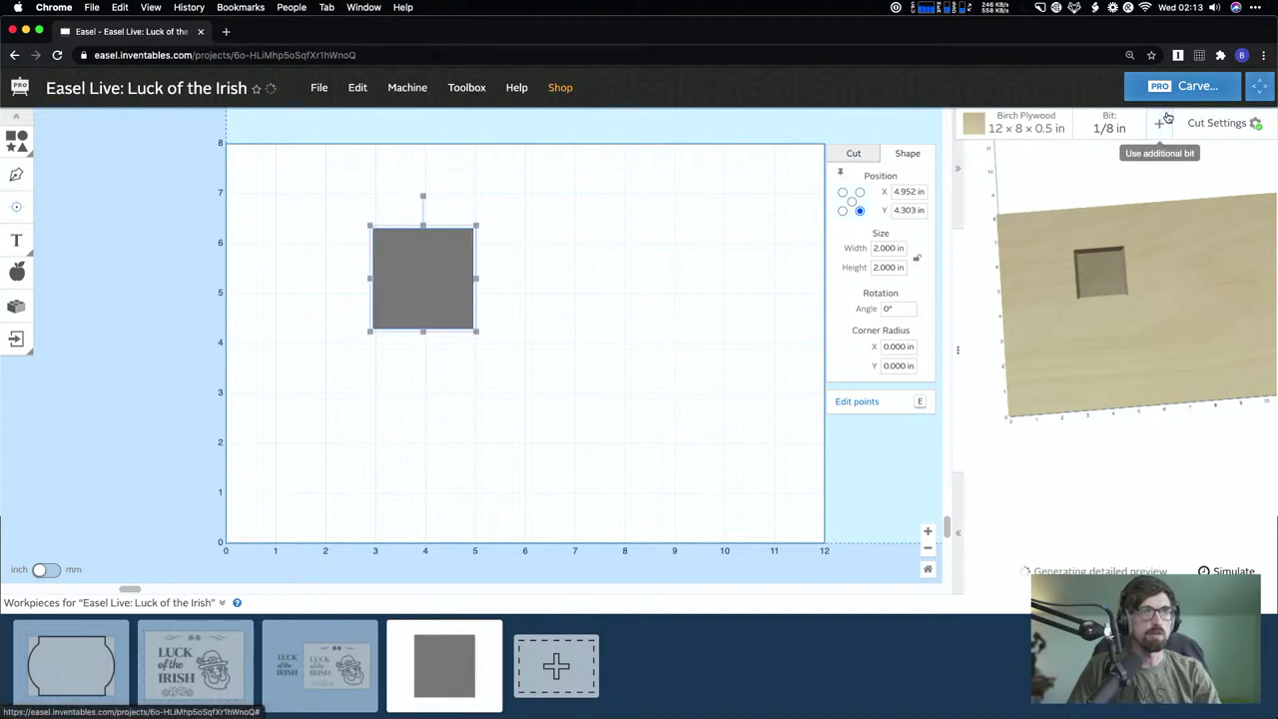
click(602, 262)
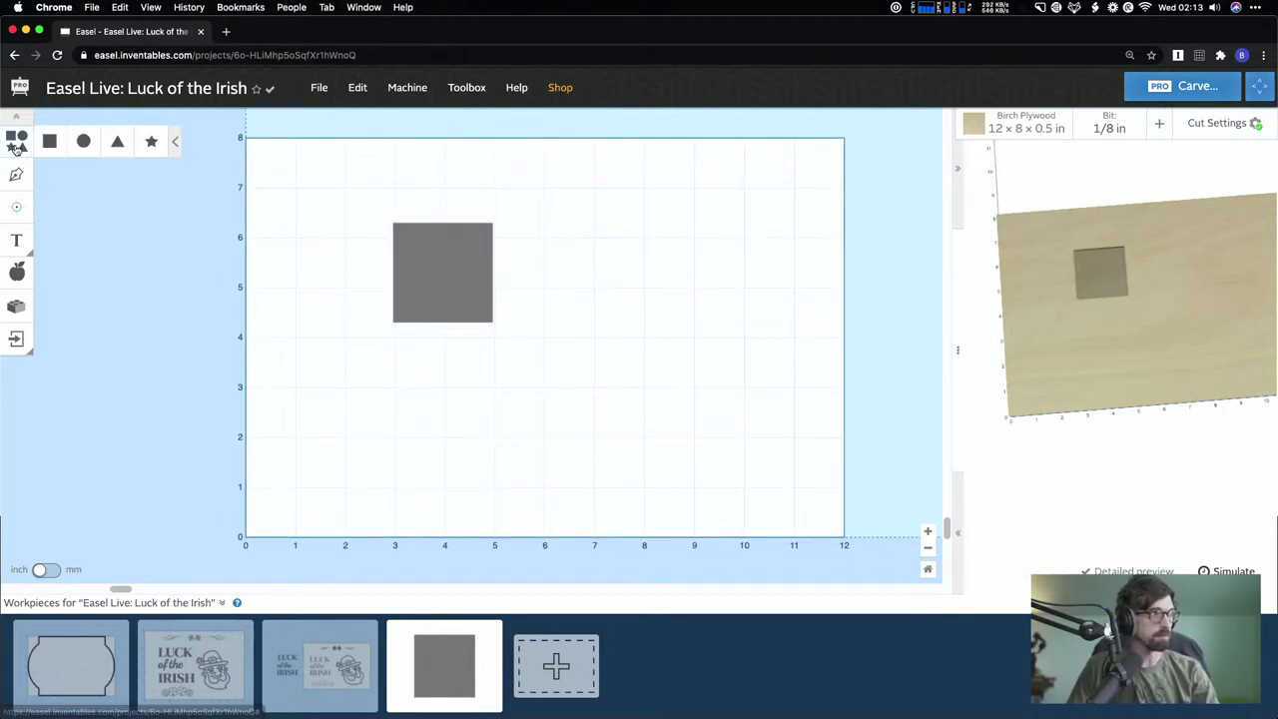
click(51, 145)
drag(369, 420, 528, 295)
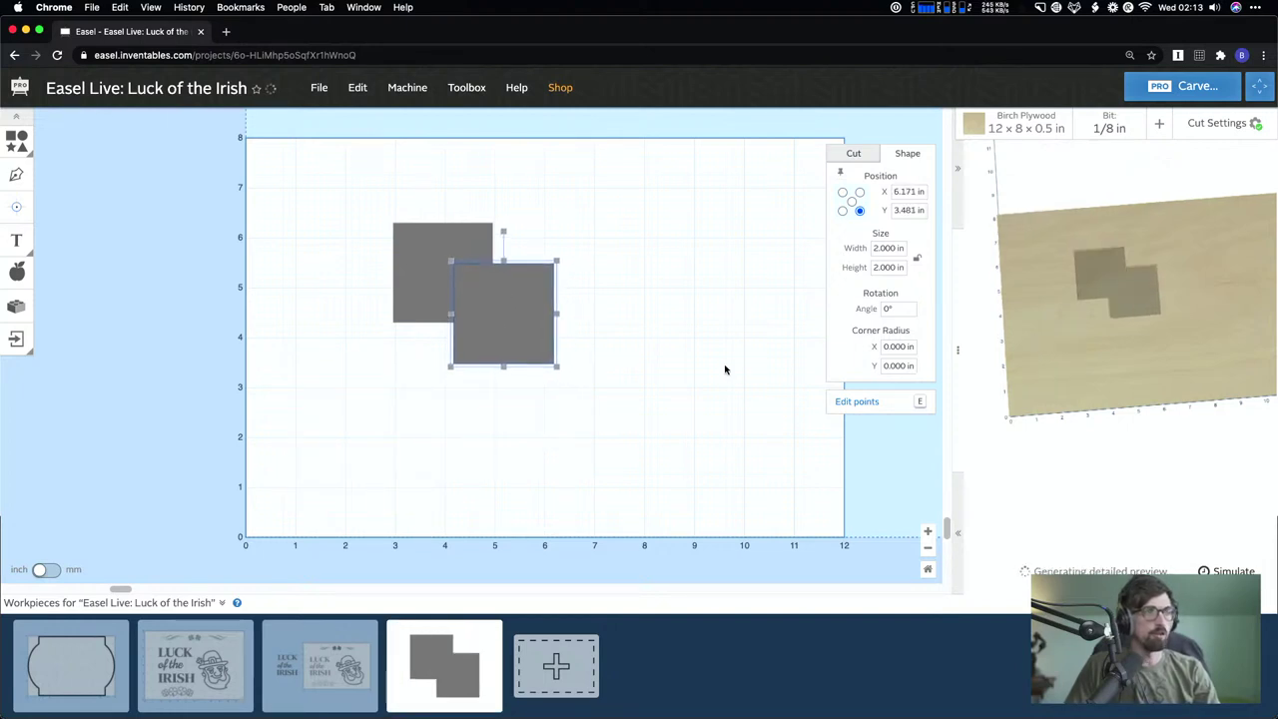
click(724, 370)
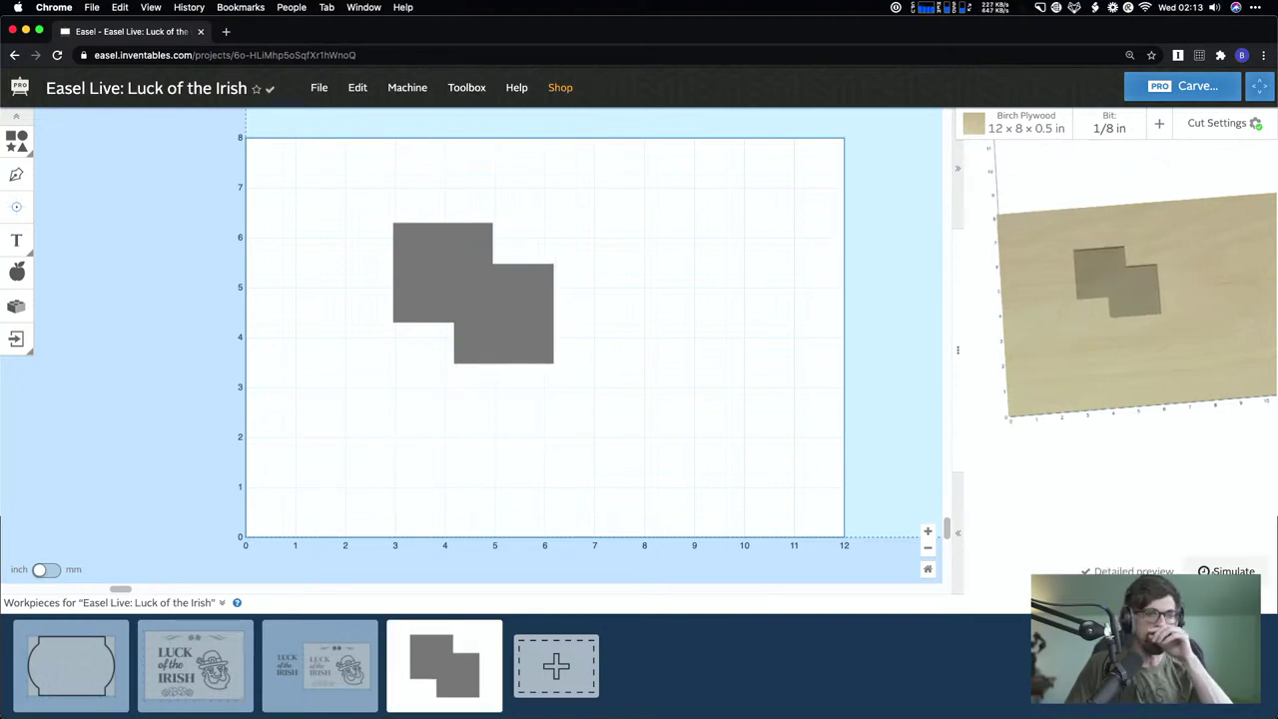
- Simulate the carve of the two overlapping squares, and combine both squares into one shape
click(1229, 570)
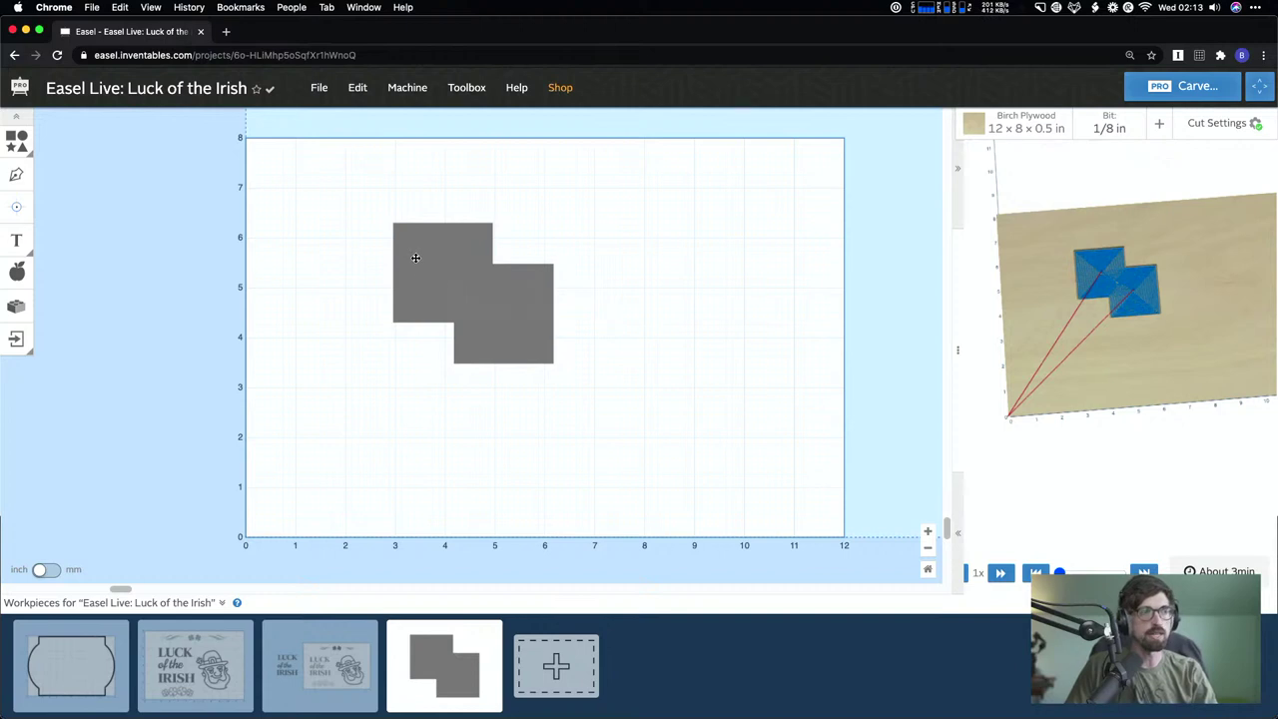
click(459, 289)
click(663, 337)
drag(408, 211, 622, 422)
click(622, 422)
drag(279, 224, 559, 419)
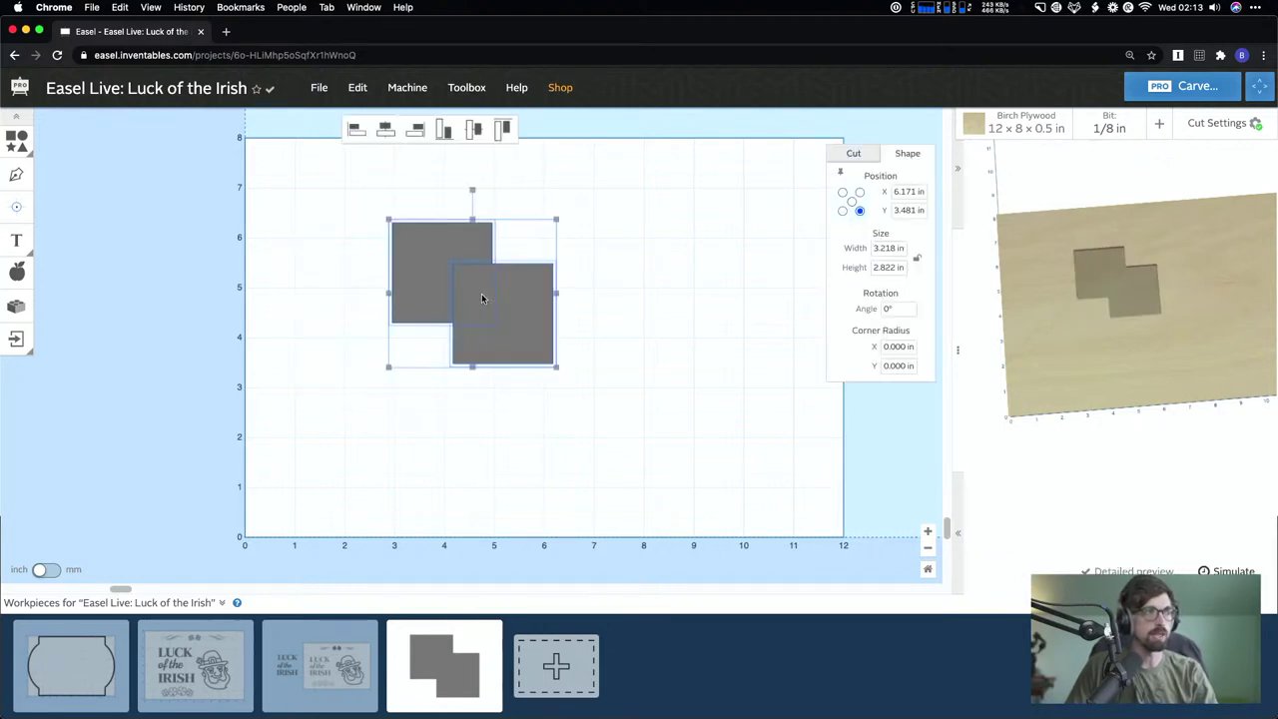
right_click(482, 296)
click(547, 516)
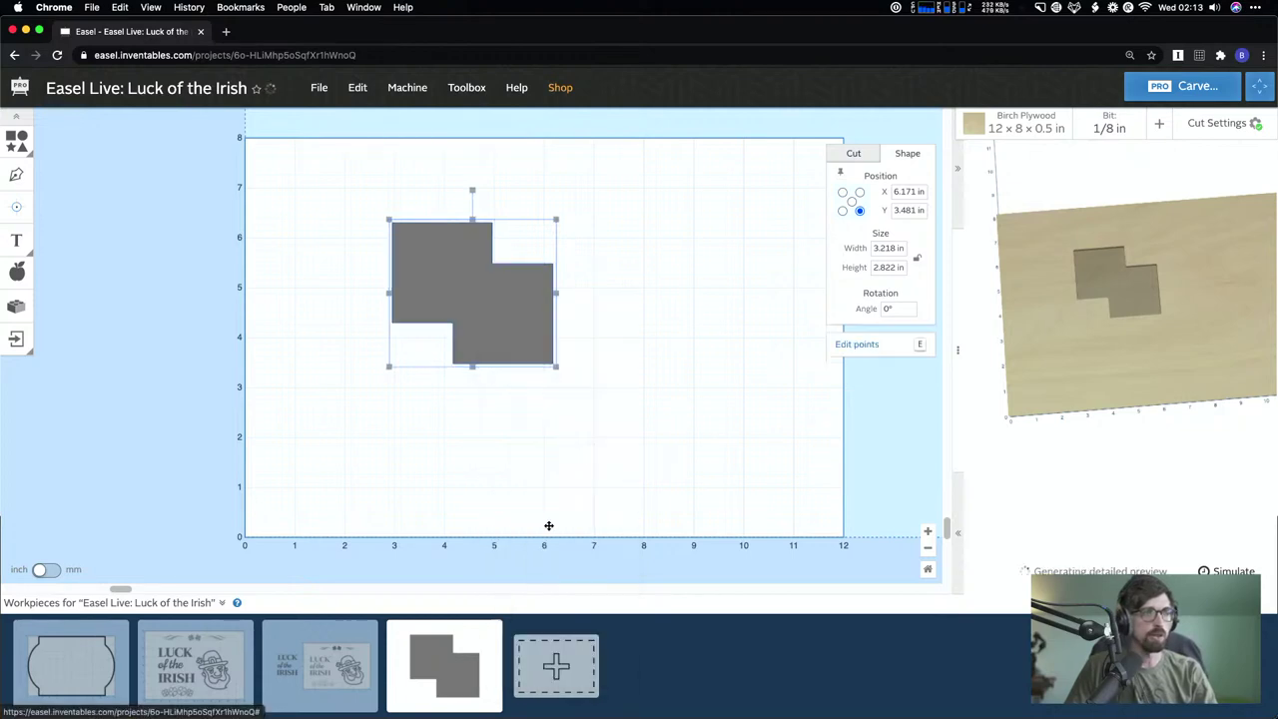
- Simulate the combined shape's carve, and undo combining the two overlapping squares
click(1228, 571)
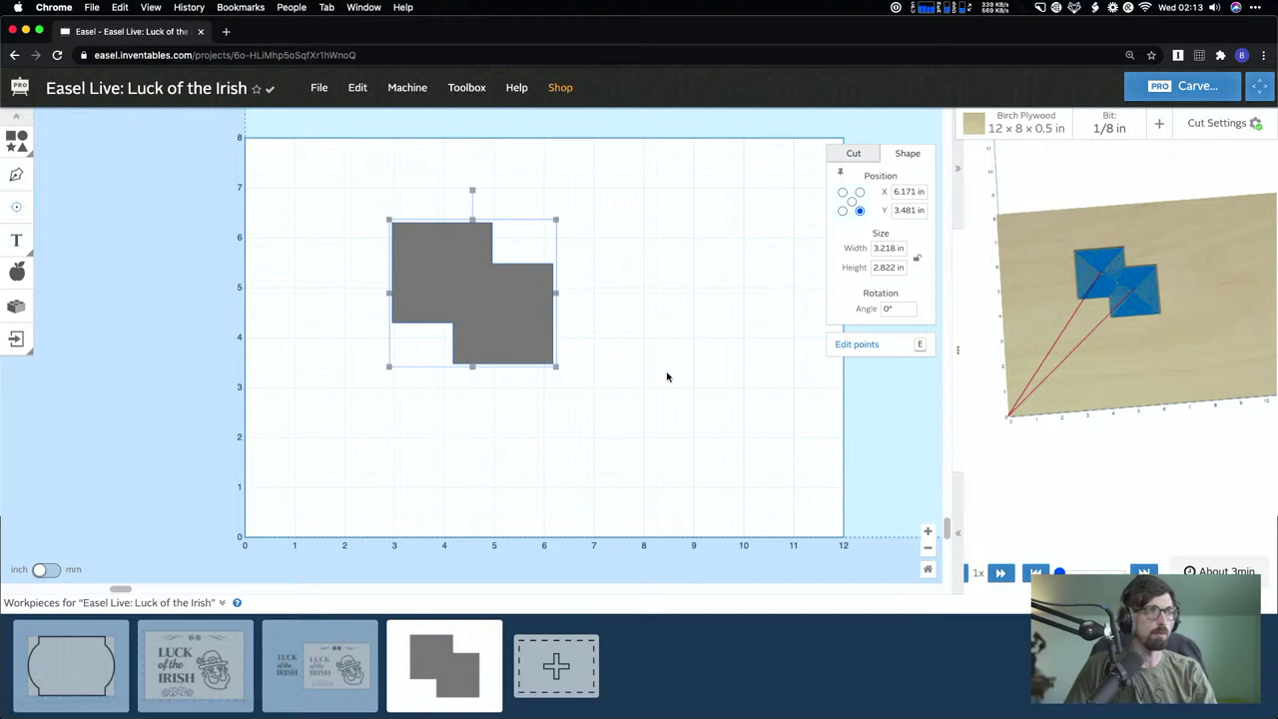
click(668, 376)
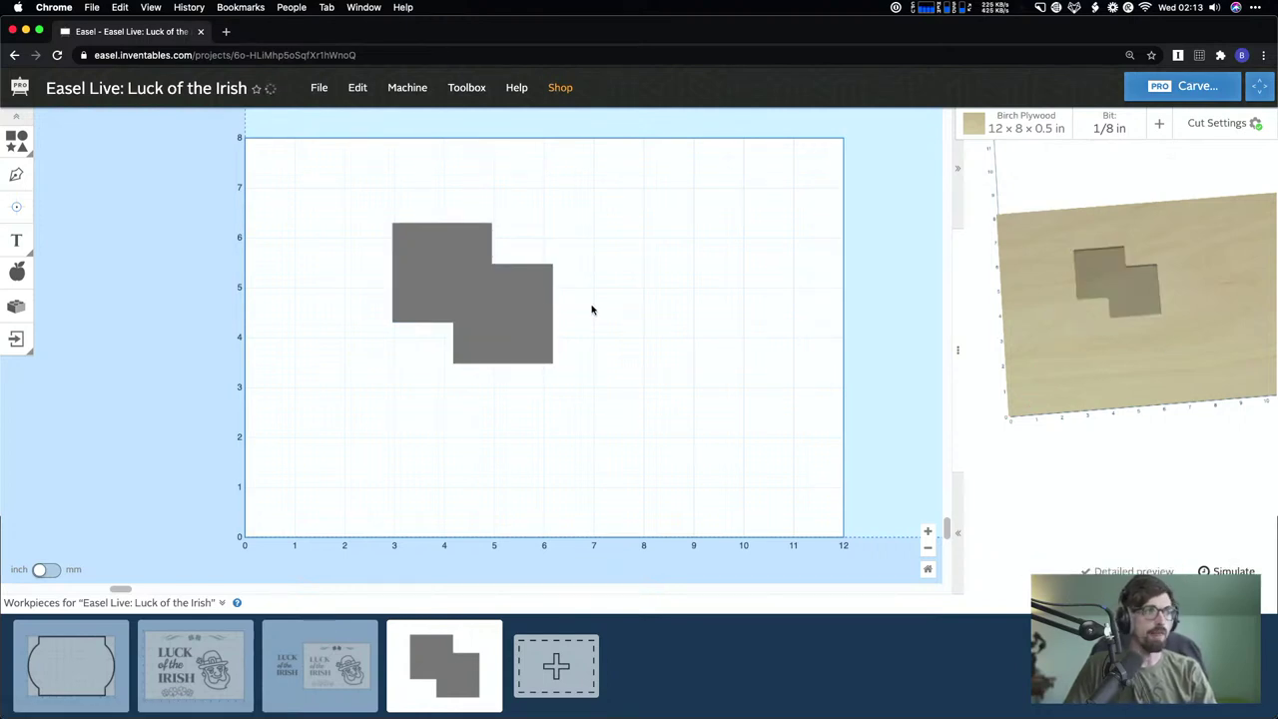
click(508, 305)
click(428, 254)
click(615, 261)
click(496, 291)
click(614, 276)
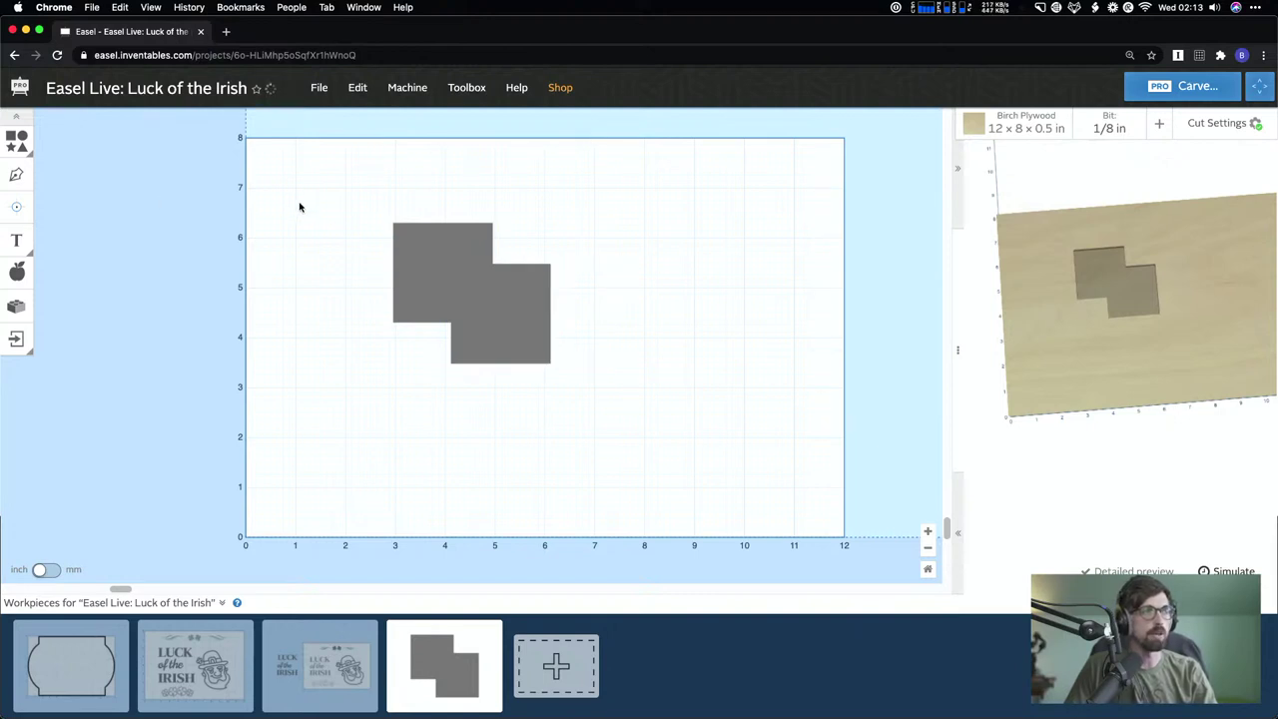
drag(300, 207, 562, 305)
click(639, 370)
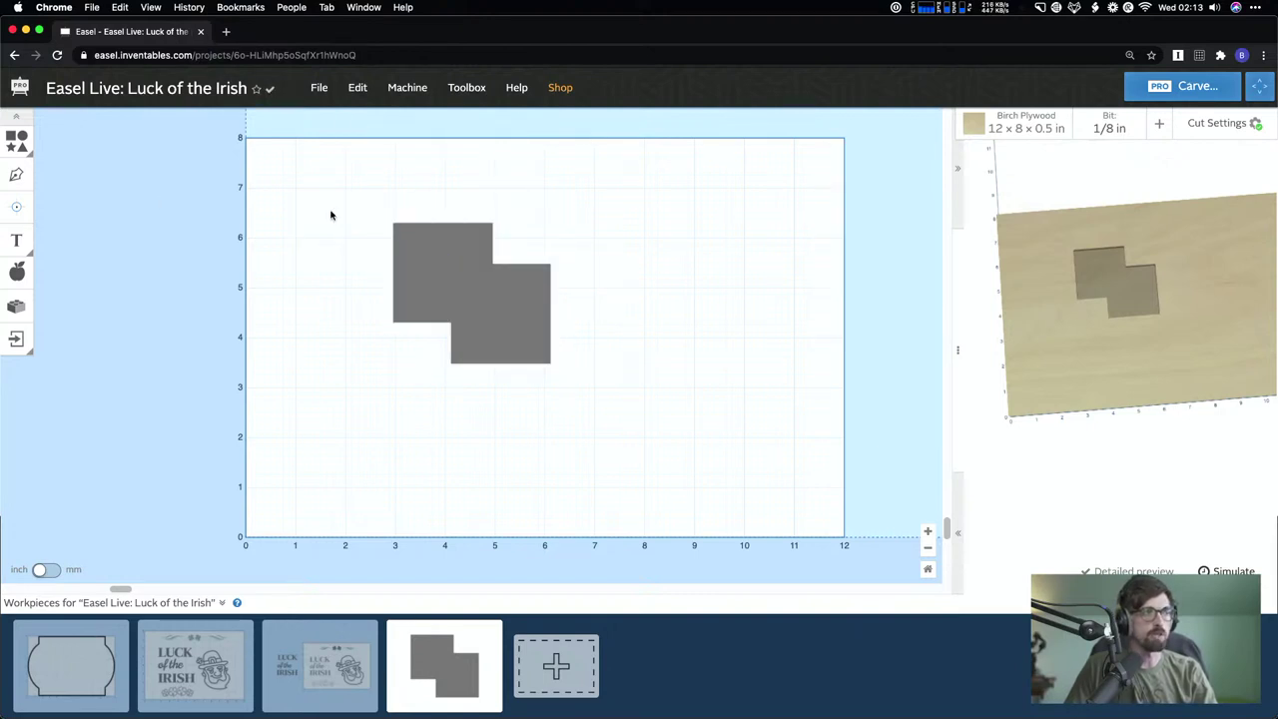
- Move the two squares apart, with lower-right corners at about X 5.72, Y 4.35 in and X 8.67, Y 3.92 in
drag(399, 254, 434, 249)
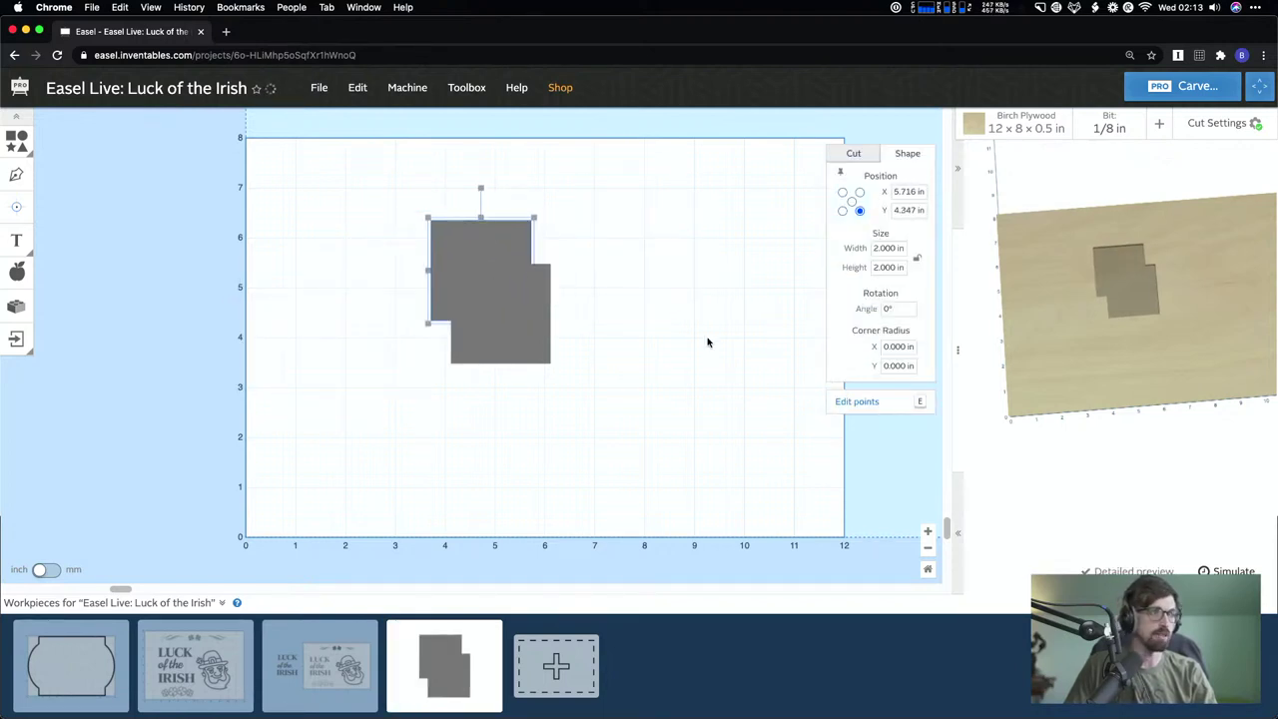
click(706, 342)
drag(516, 356, 643, 334)
click(671, 407)
- Combine the two separated squares and move the shape so its lower-right corner sits at about X 7.71, Y 3.6 in
drag(393, 256, 732, 393)
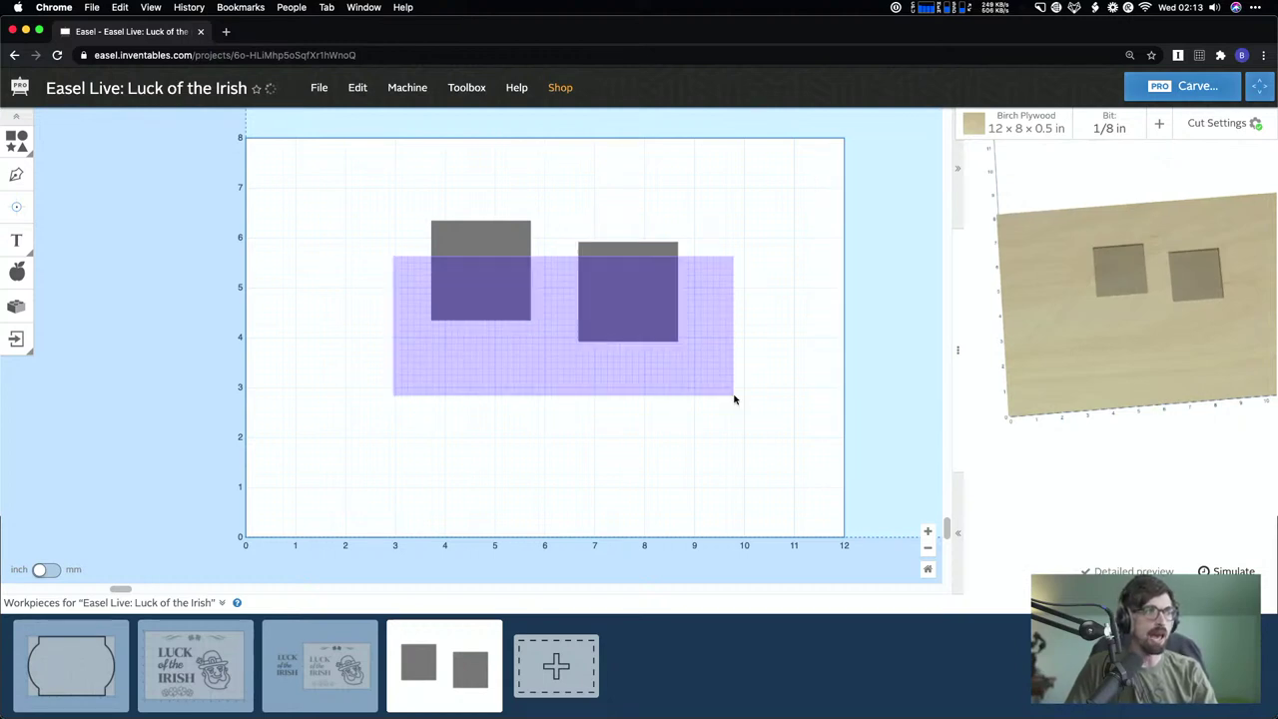
click(619, 386)
drag(368, 263, 692, 331)
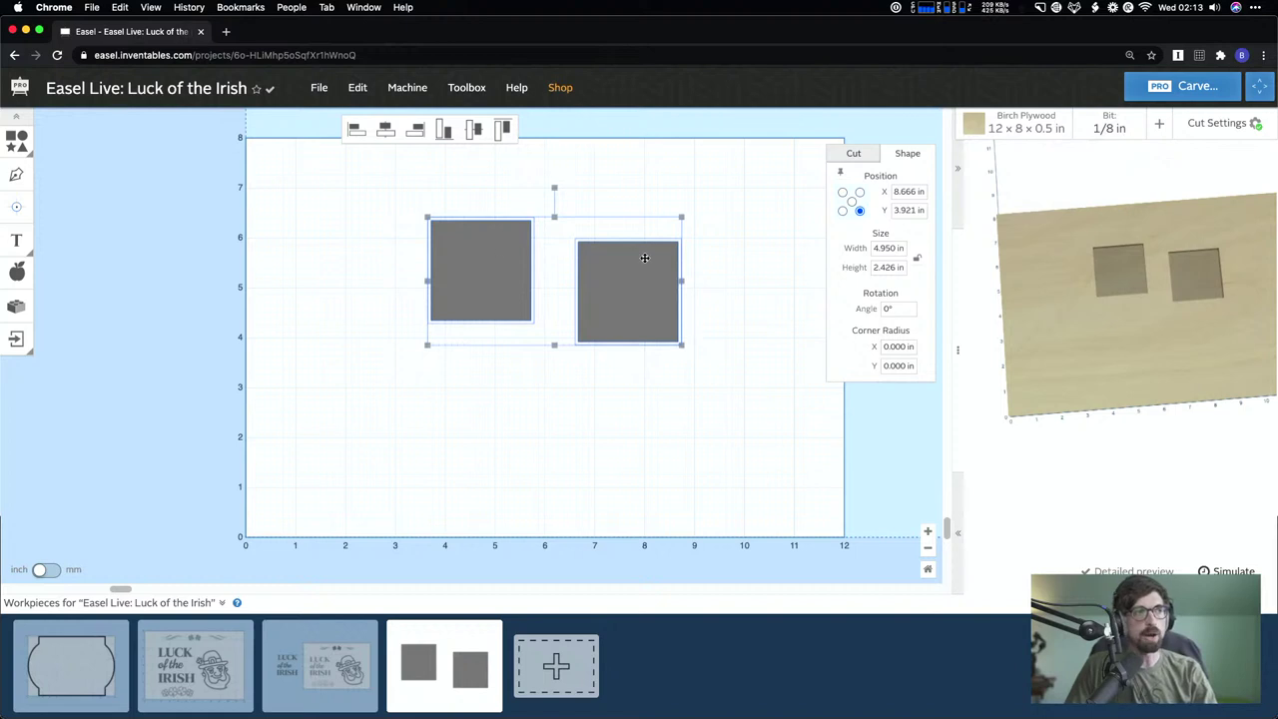
right_click(611, 287)
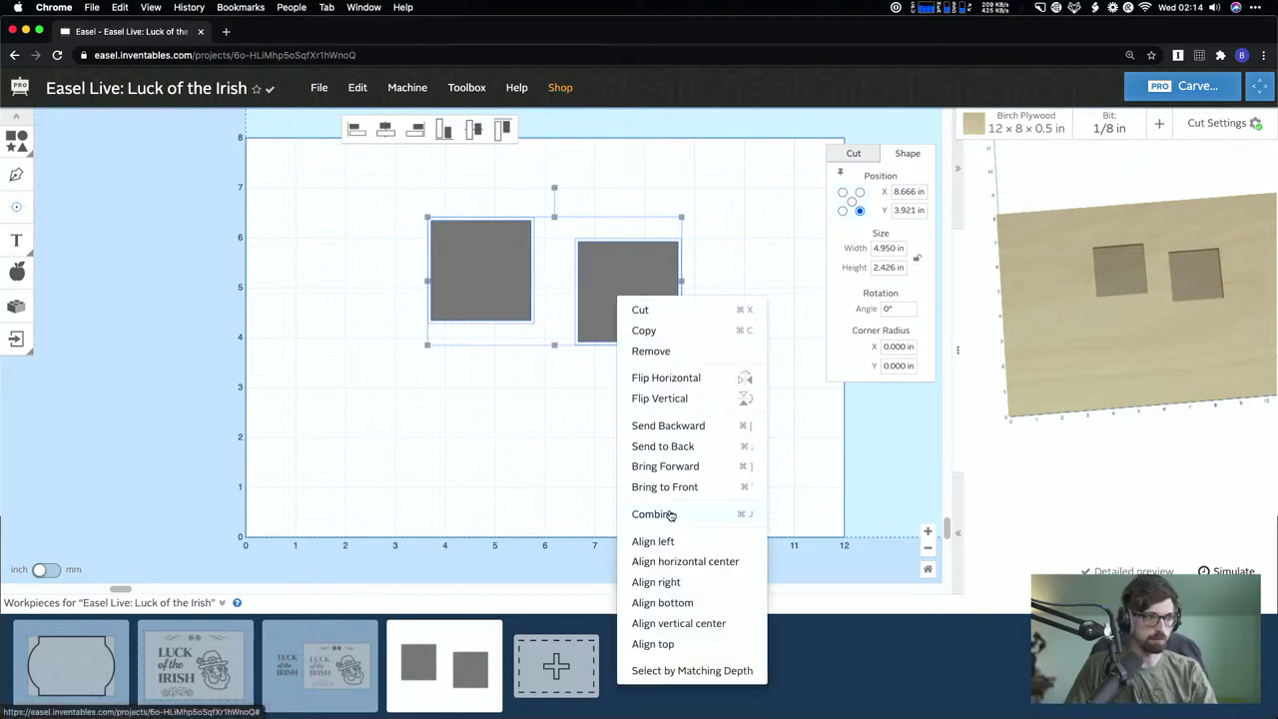
click(671, 515)
click(642, 419)
drag(655, 249, 607, 264)
click(743, 348)
- Explode the combined shape with the Xploder app at gap 0, and move the second resulting square to about X 5.32, Y 0.54 in
click(448, 276)
click(22, 311)
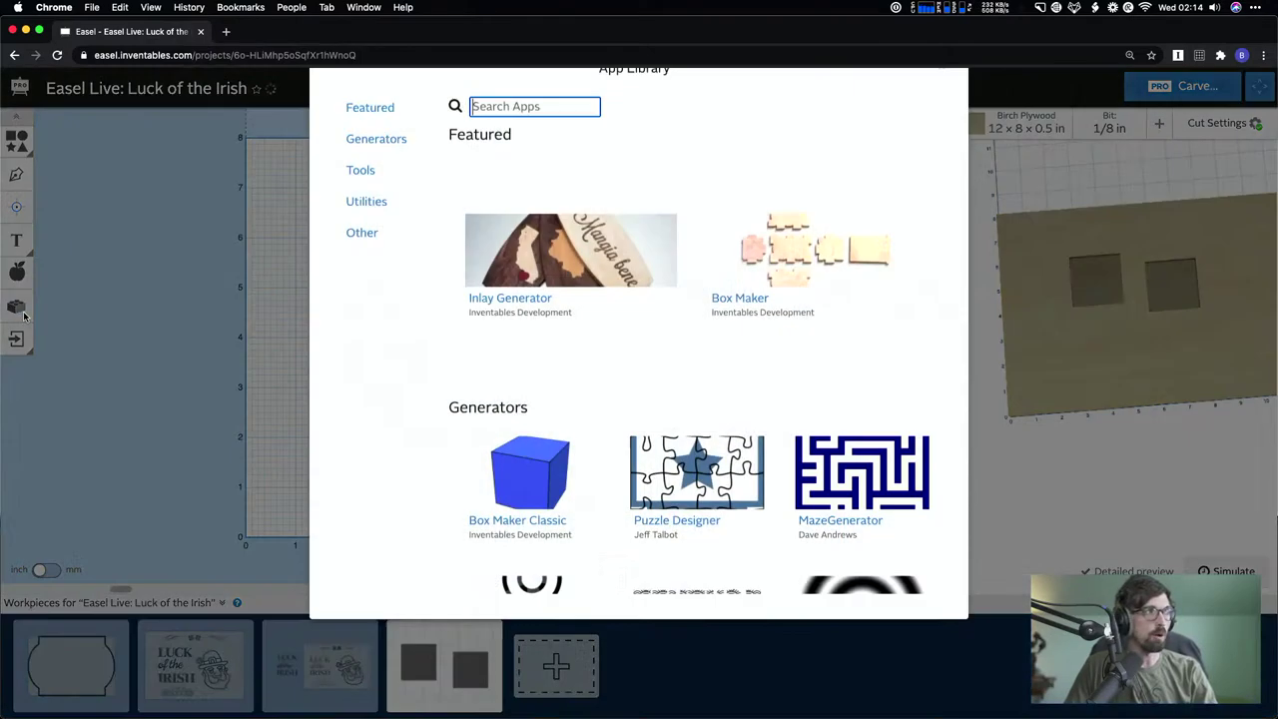
text(expl)
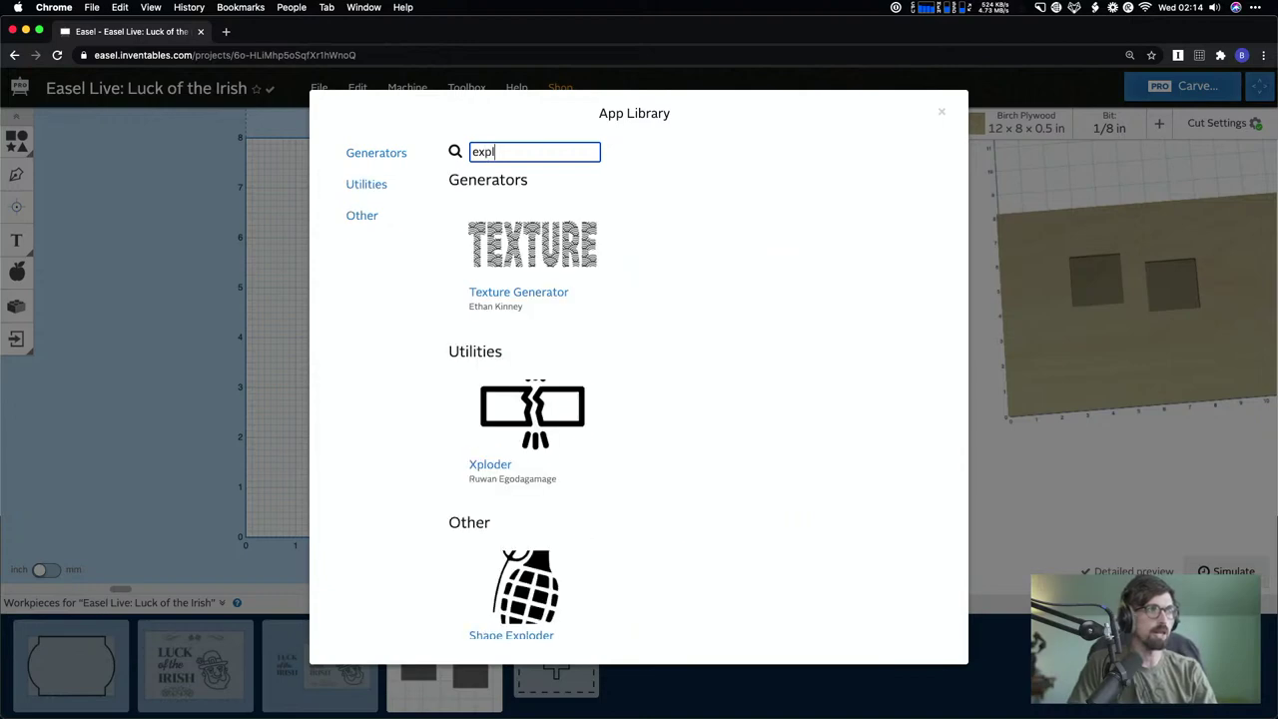
click(531, 419)
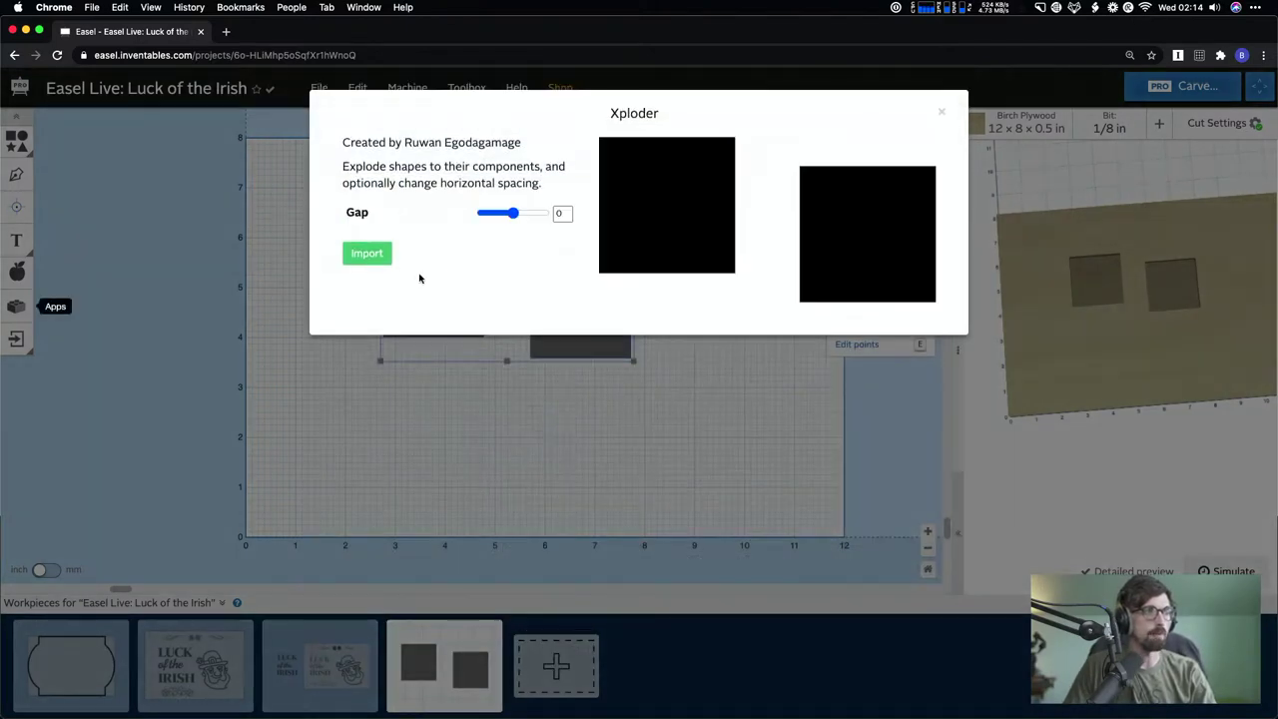
click(364, 252)
drag(454, 471, 464, 429)
click(616, 376)
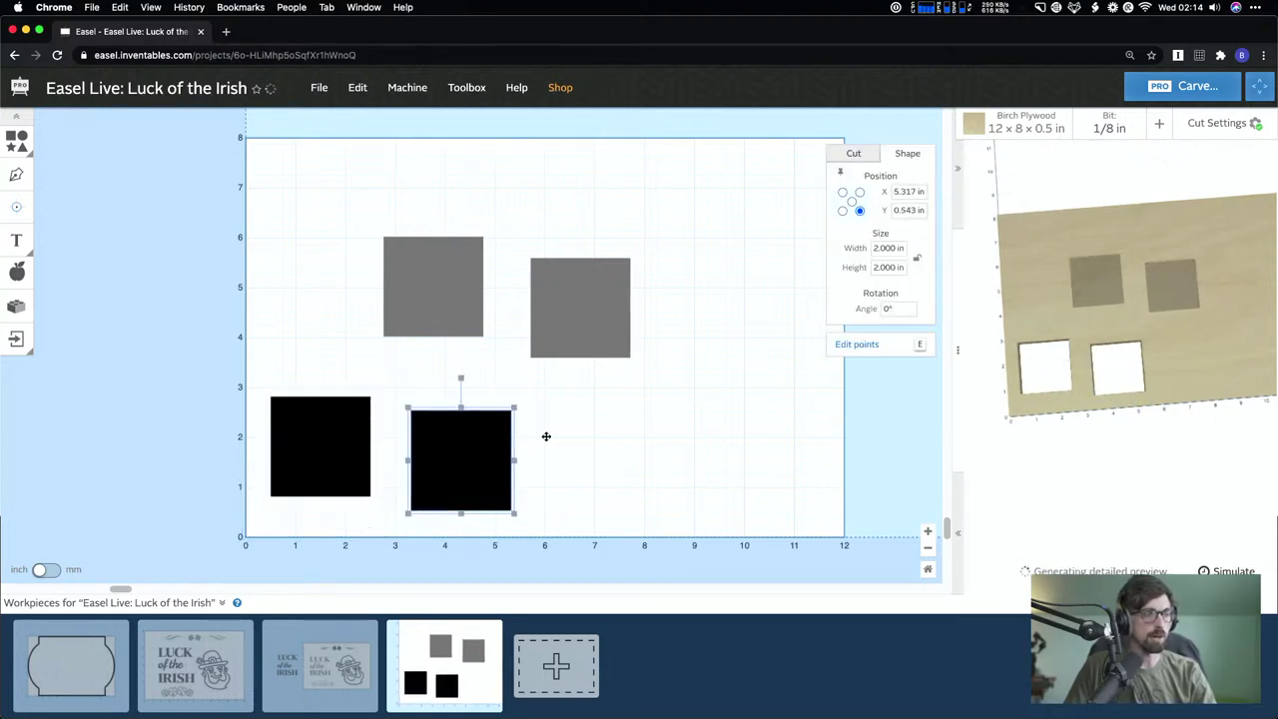
- Undo a trial deletion of the two exploded squares and a trial move of the combined shape
click(183, 420)
drag(166, 402, 433, 468)
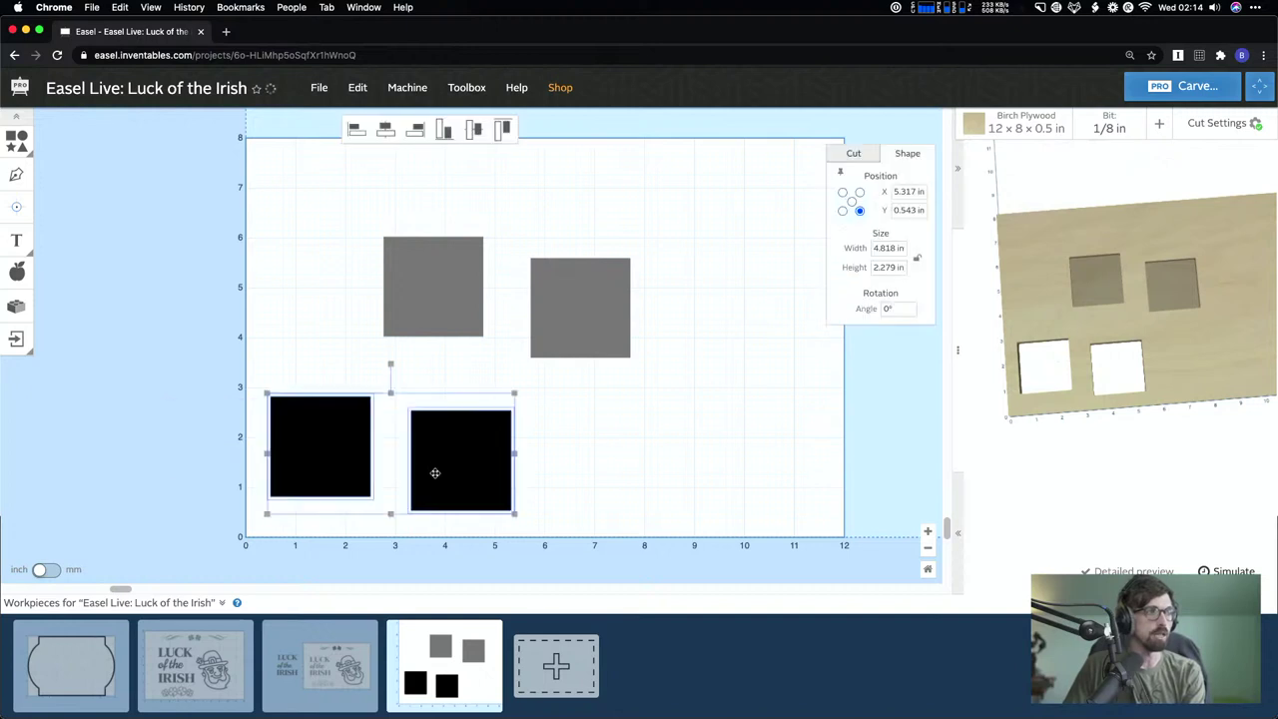
key(Delete)
key(super+a)
drag(502, 308, 381, 302)
key(super+z)
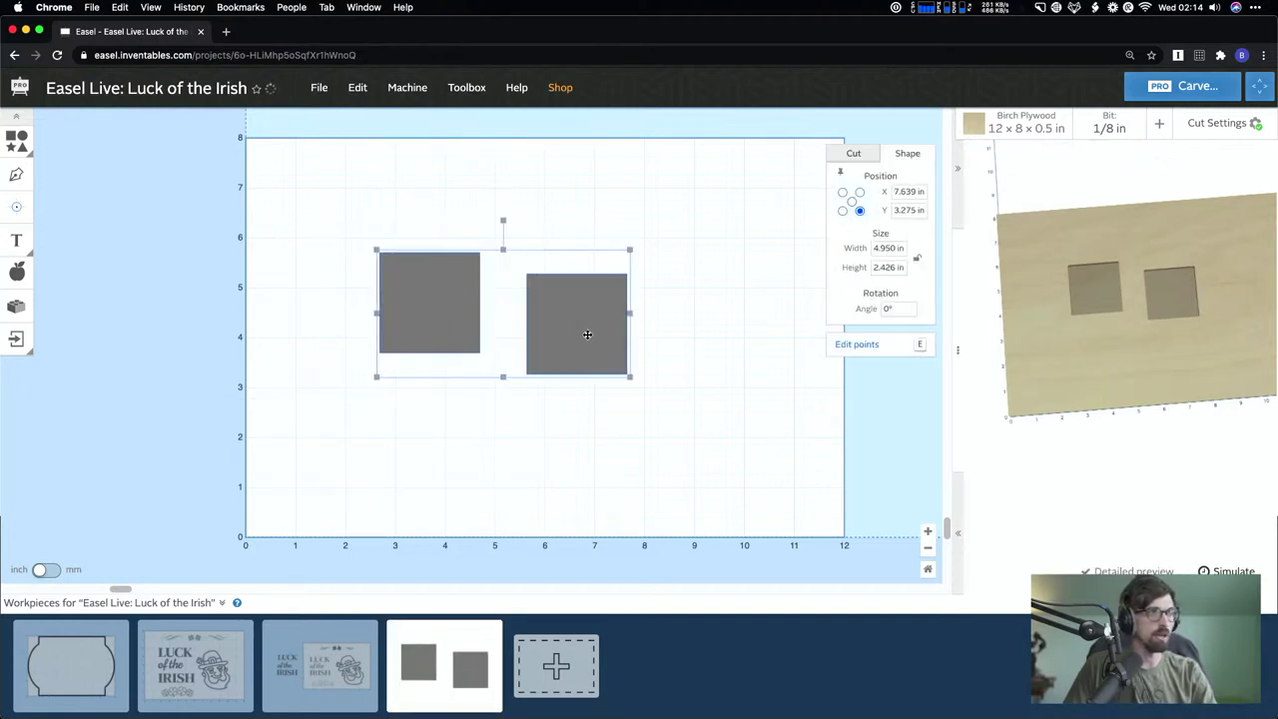
key(super+z)
key(super+z)
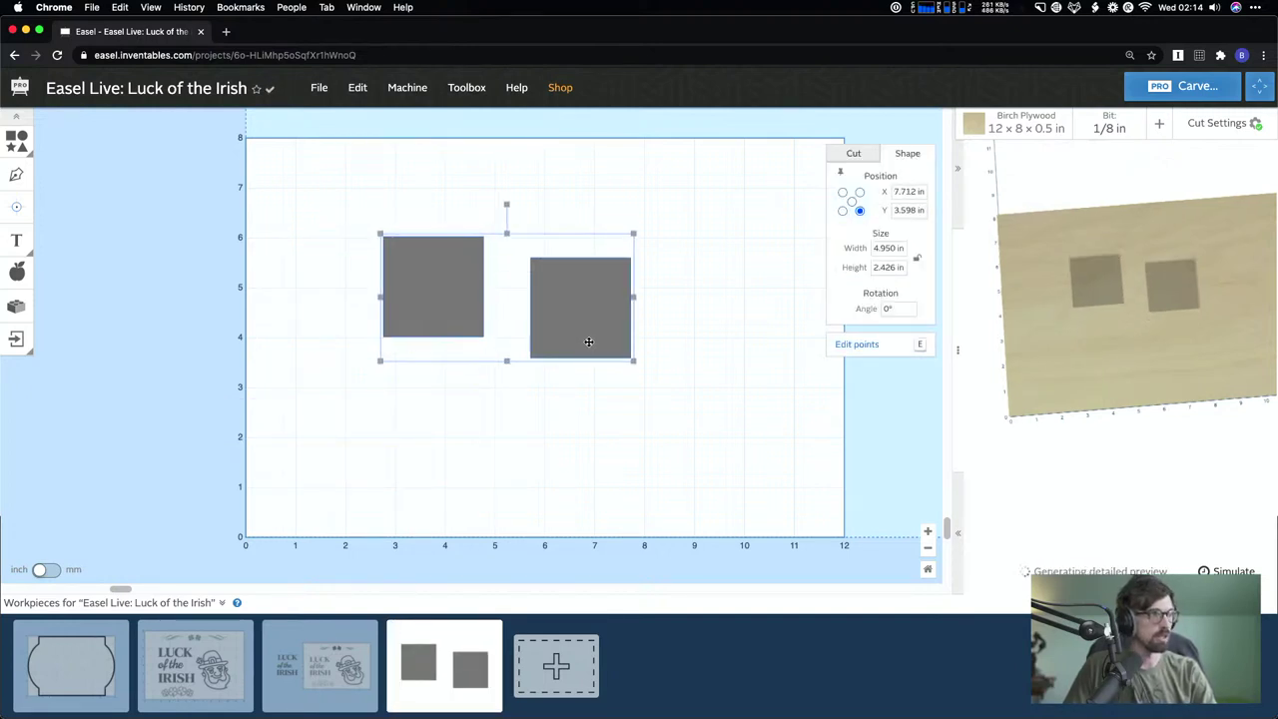
- Delete the original combined shape and move one exploded square so it overlaps the other's lower-right corner
click(616, 413)
click(466, 248)
key(Delete)
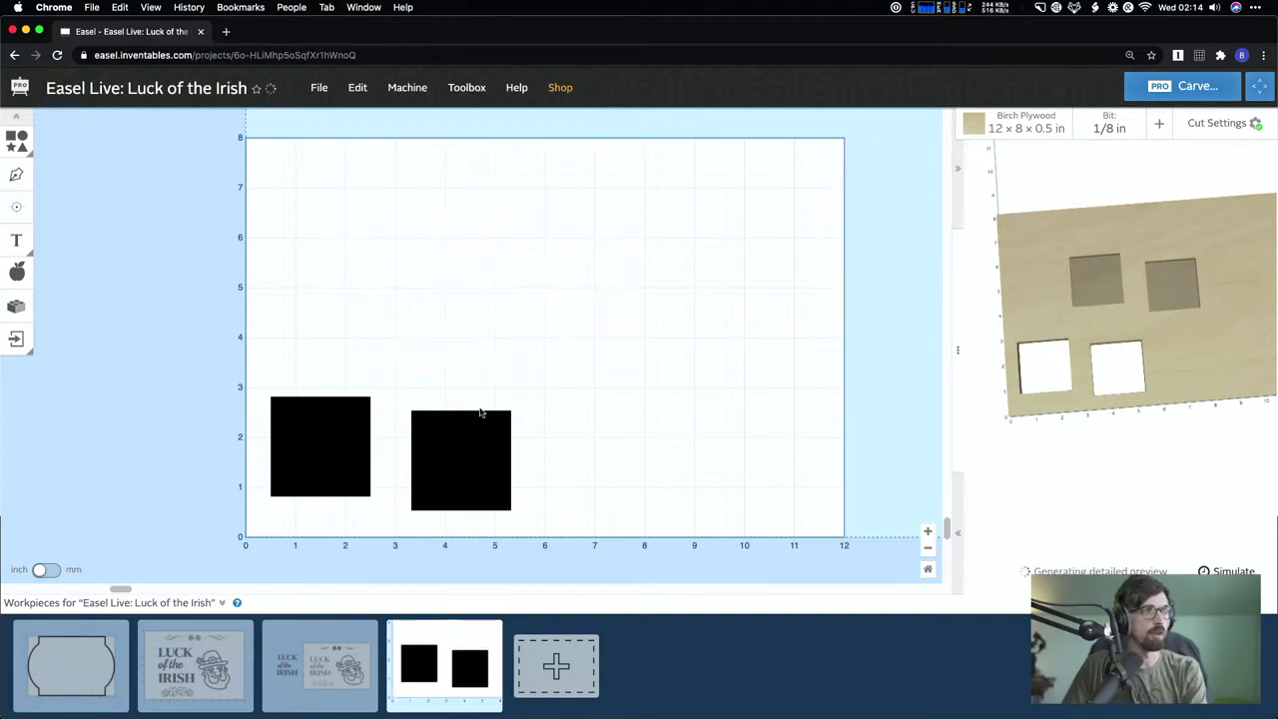
click(459, 449)
drag(459, 449, 364, 459)
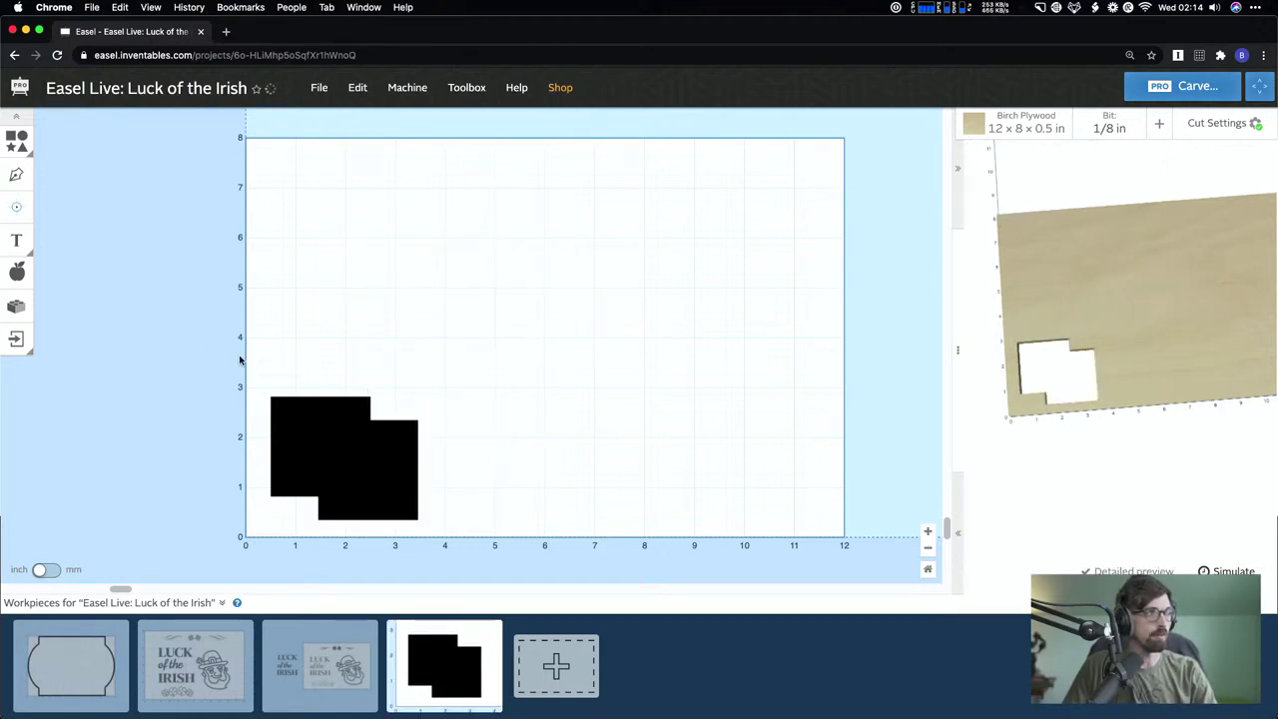
- Combine the two overlapping black squares and move the shape's lower-right corner to about X 7.86, Y 2.38 in
drag(191, 313, 359, 445)
right_click(359, 445)
click(419, 581)
drag(419, 394, 644, 295)
- Try to explode the combined overlapping squares with the Xploder app using a gap of 3.4, and import the result
click(30, 313)
text(expl)
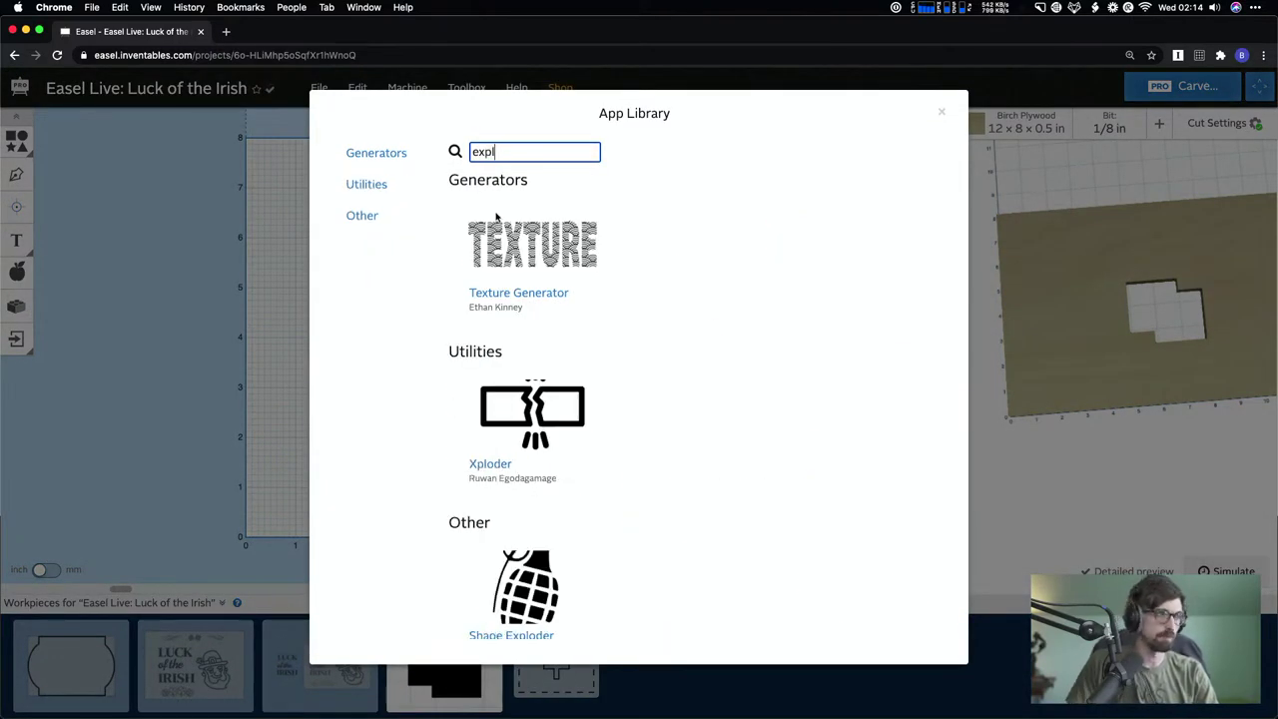
click(530, 413)
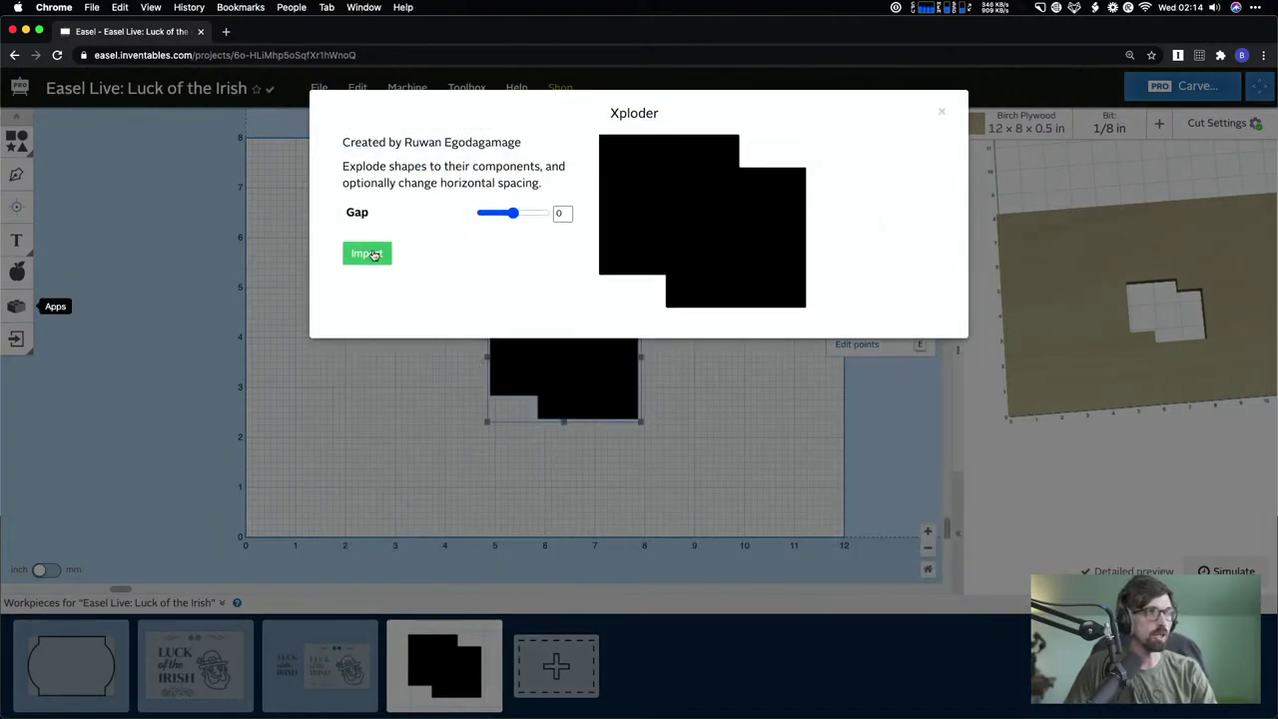
click(541, 214)
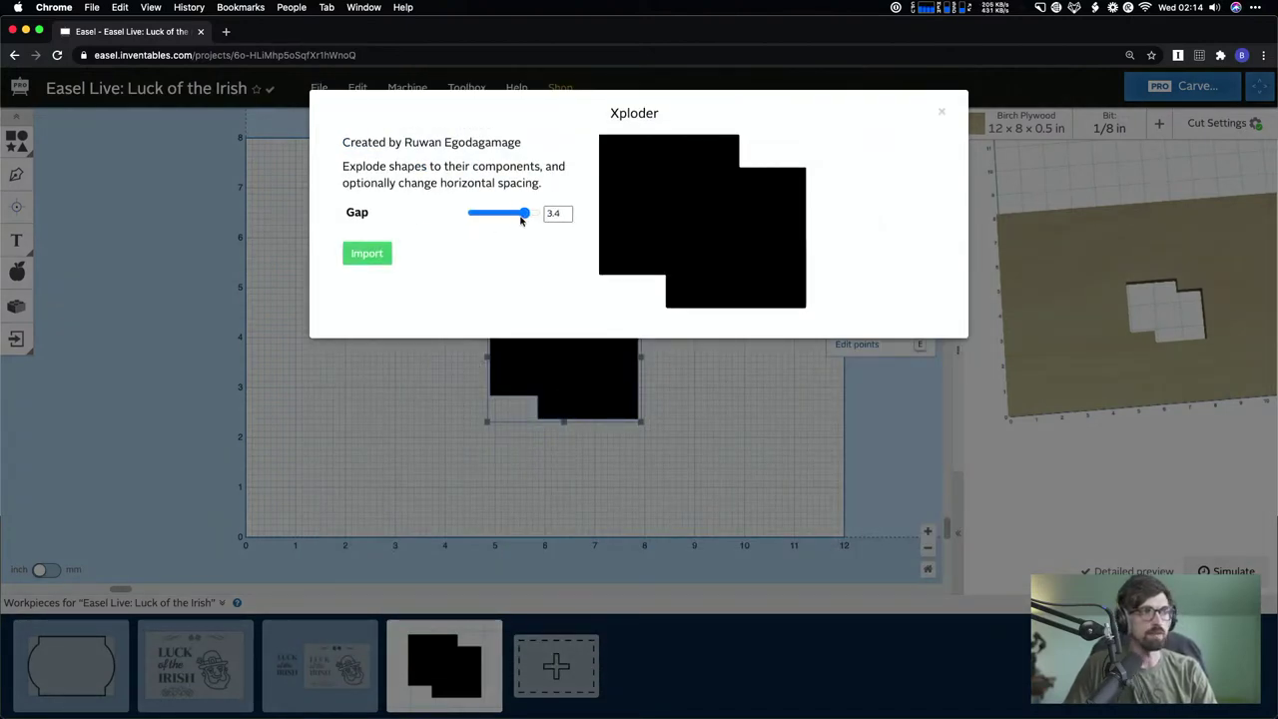
click(367, 253)
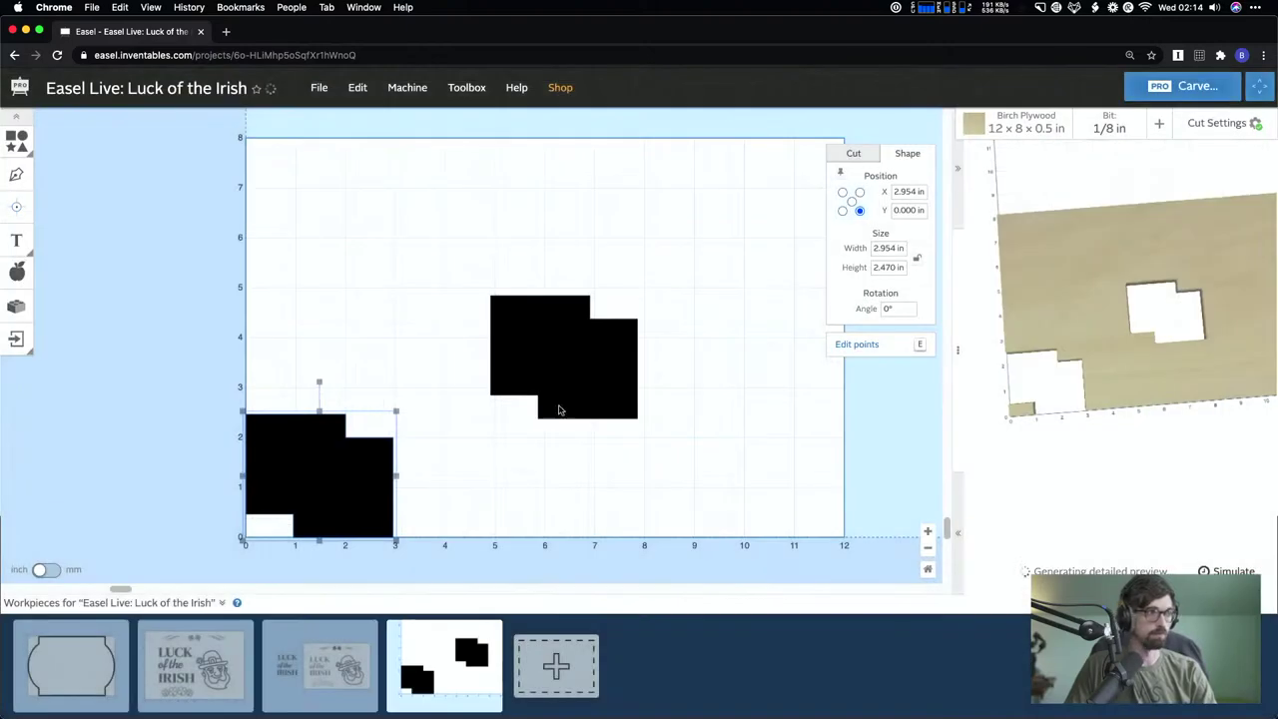
drag(364, 464, 585, 332)
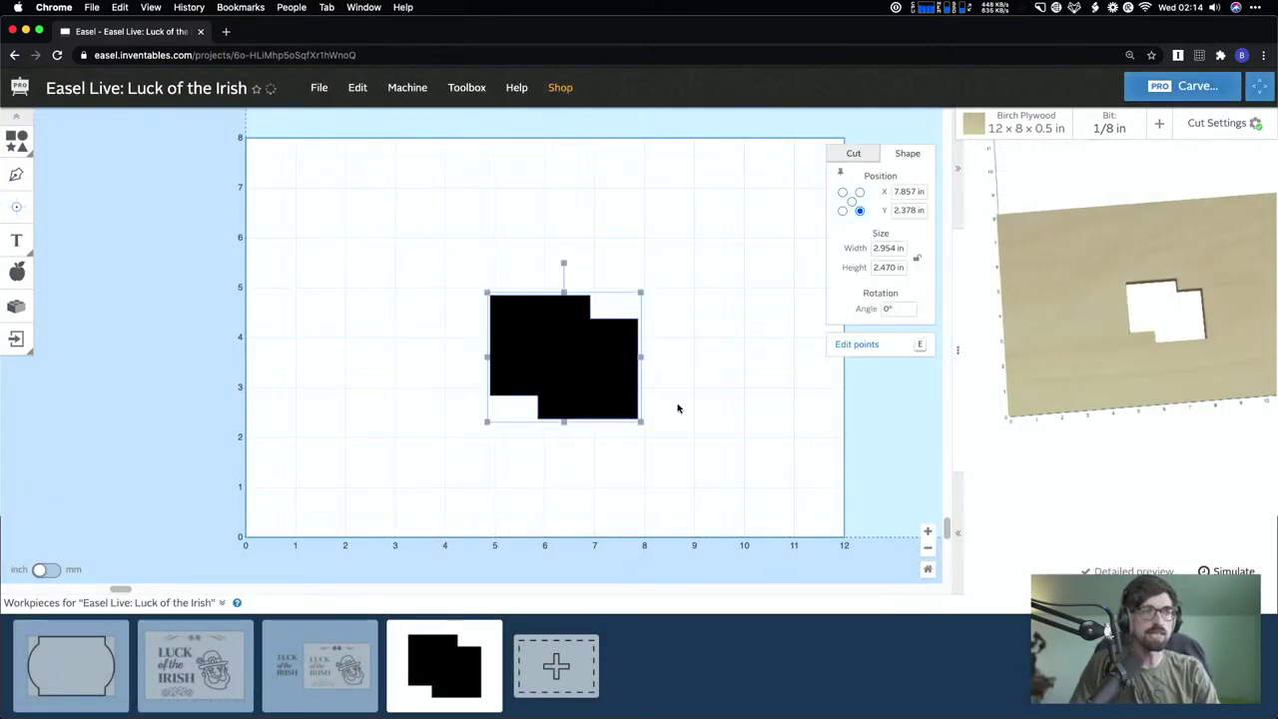
- Delete the combined black shape and permanently delete its emptied test workpiece
click(751, 482)
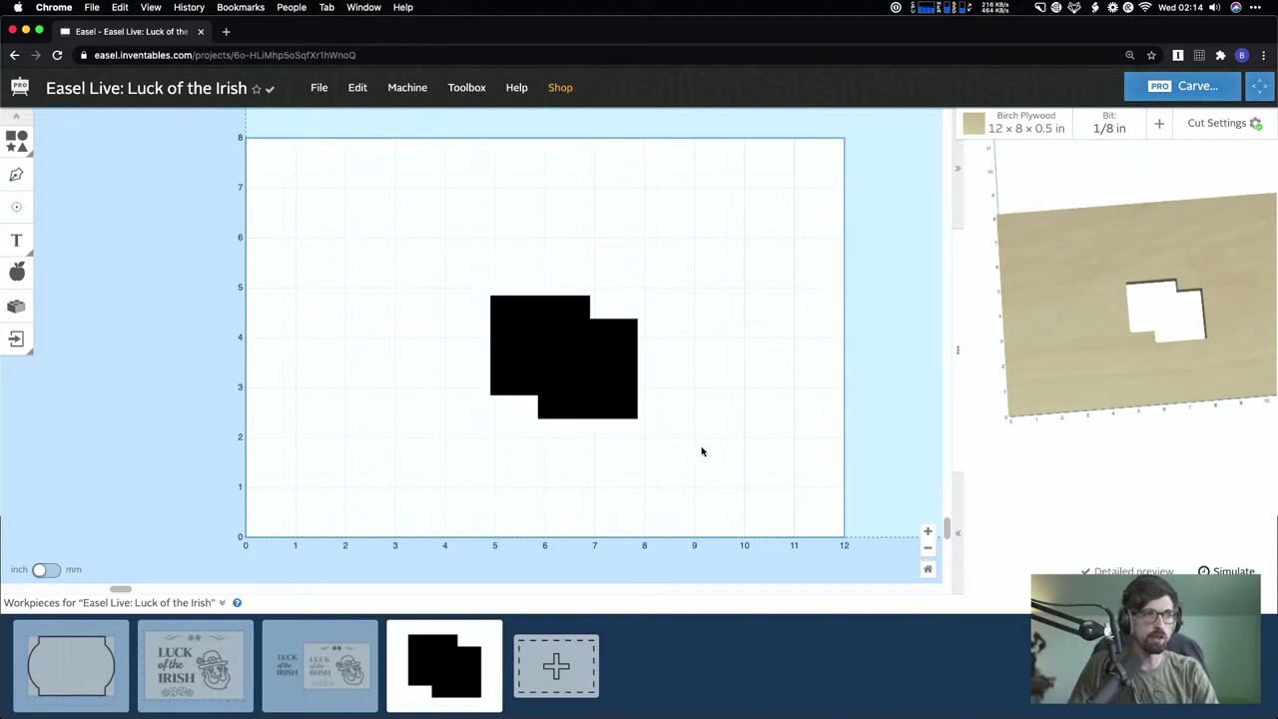
drag(574, 362, 572, 360)
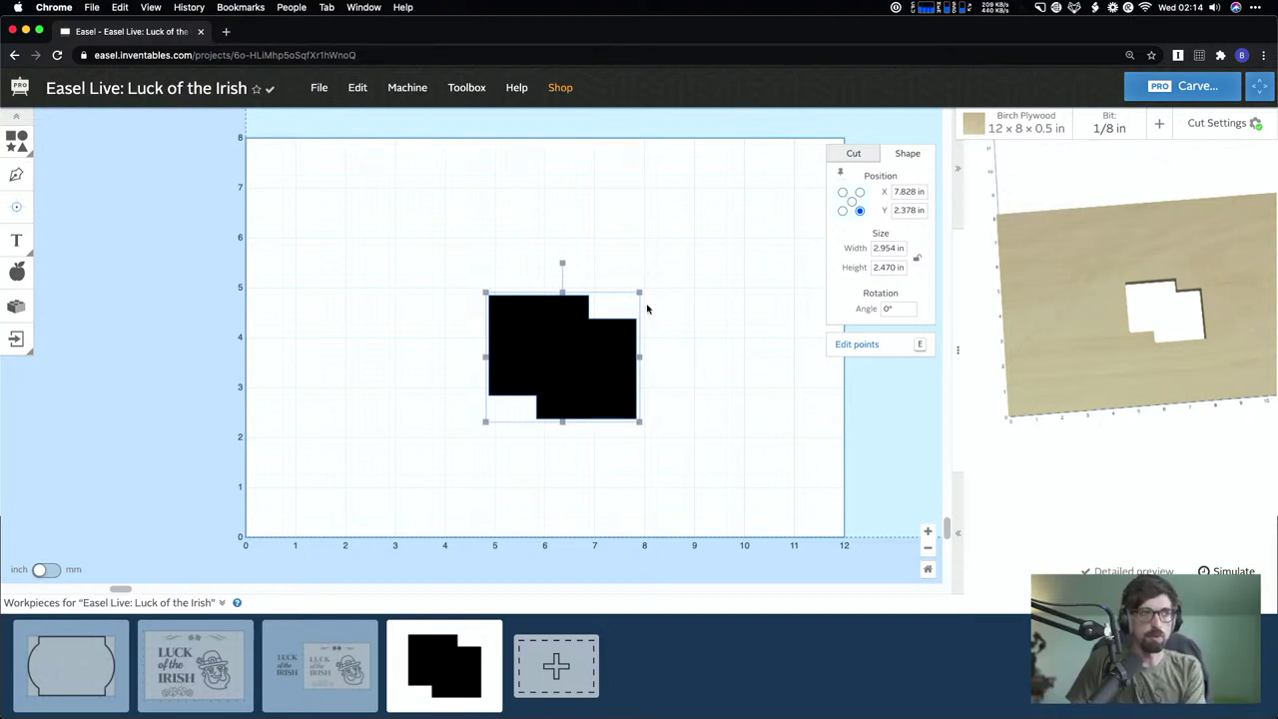
key(Delete)
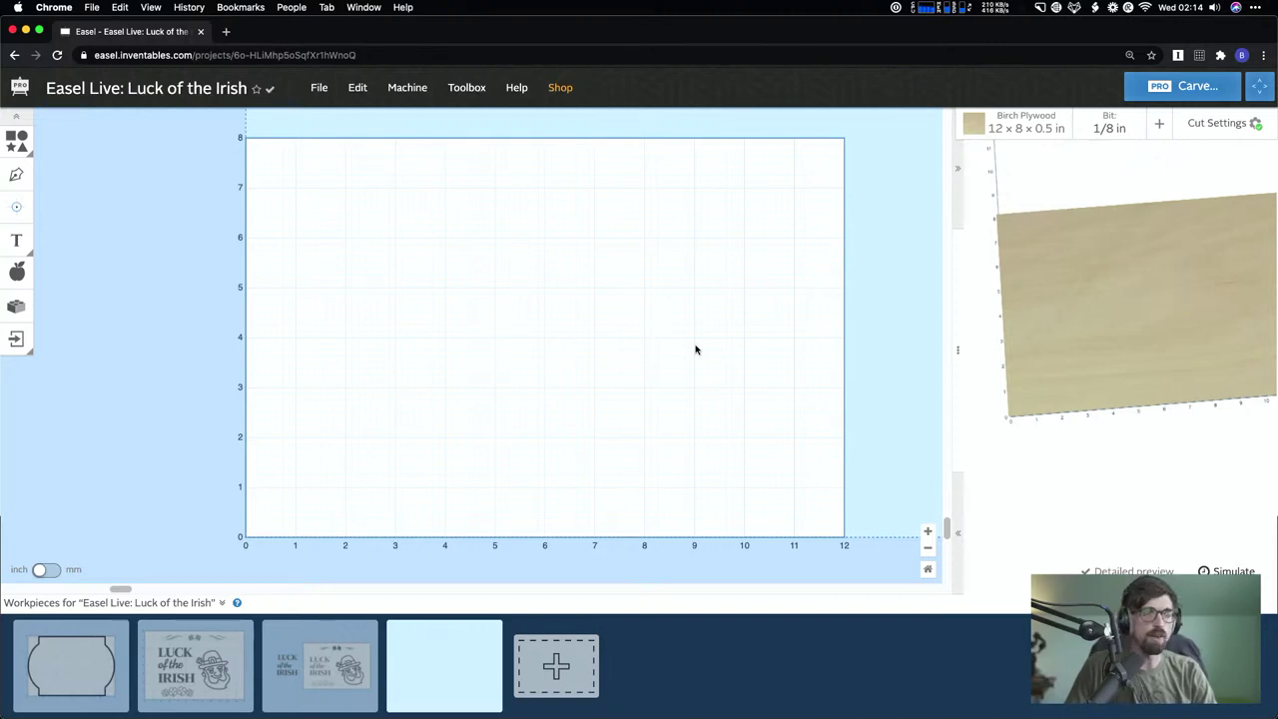
click(493, 633)
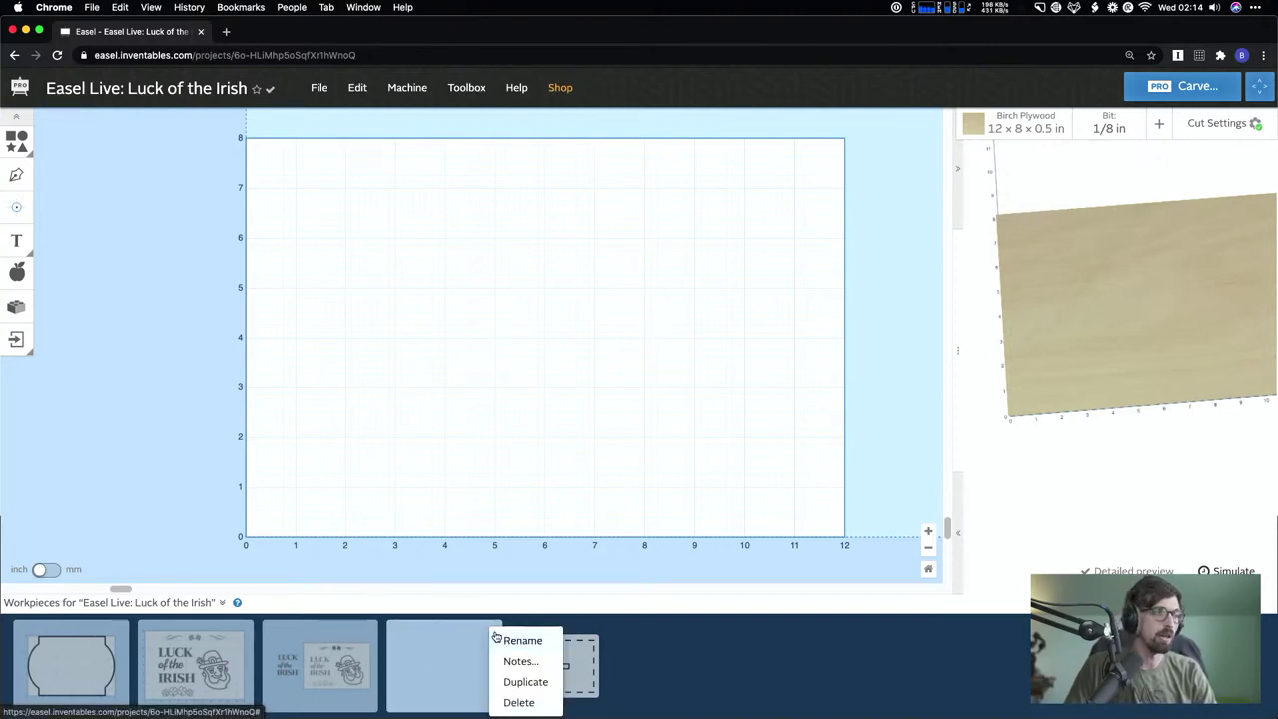
click(512, 701)
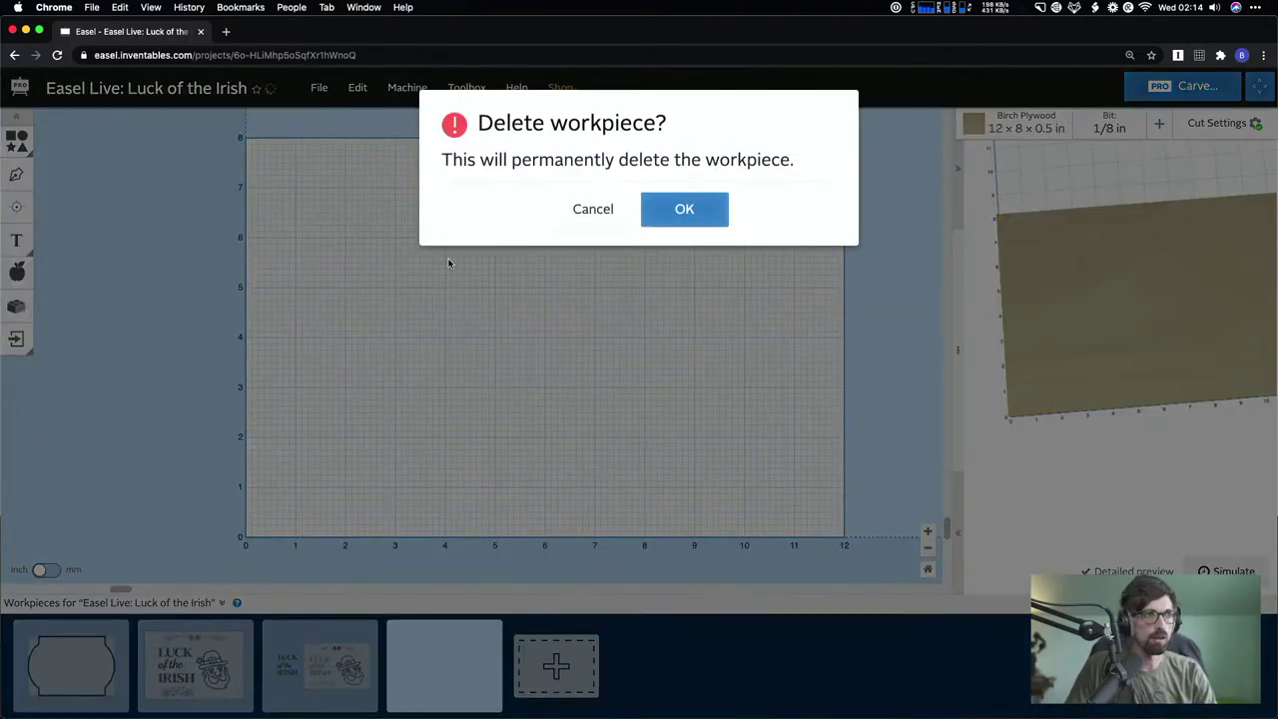
click(687, 210)
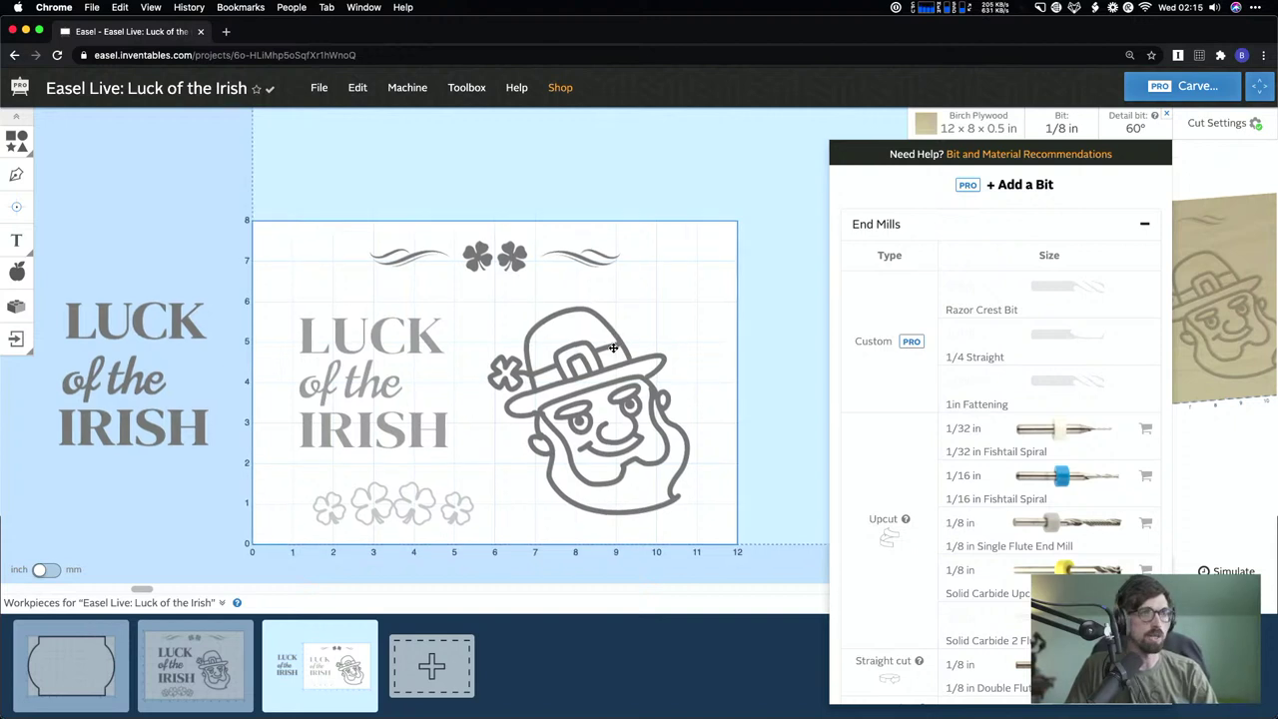
- Close the bit list, and enlarge the leprechaun slightly while shifting it up on the sign
click(768, 221)
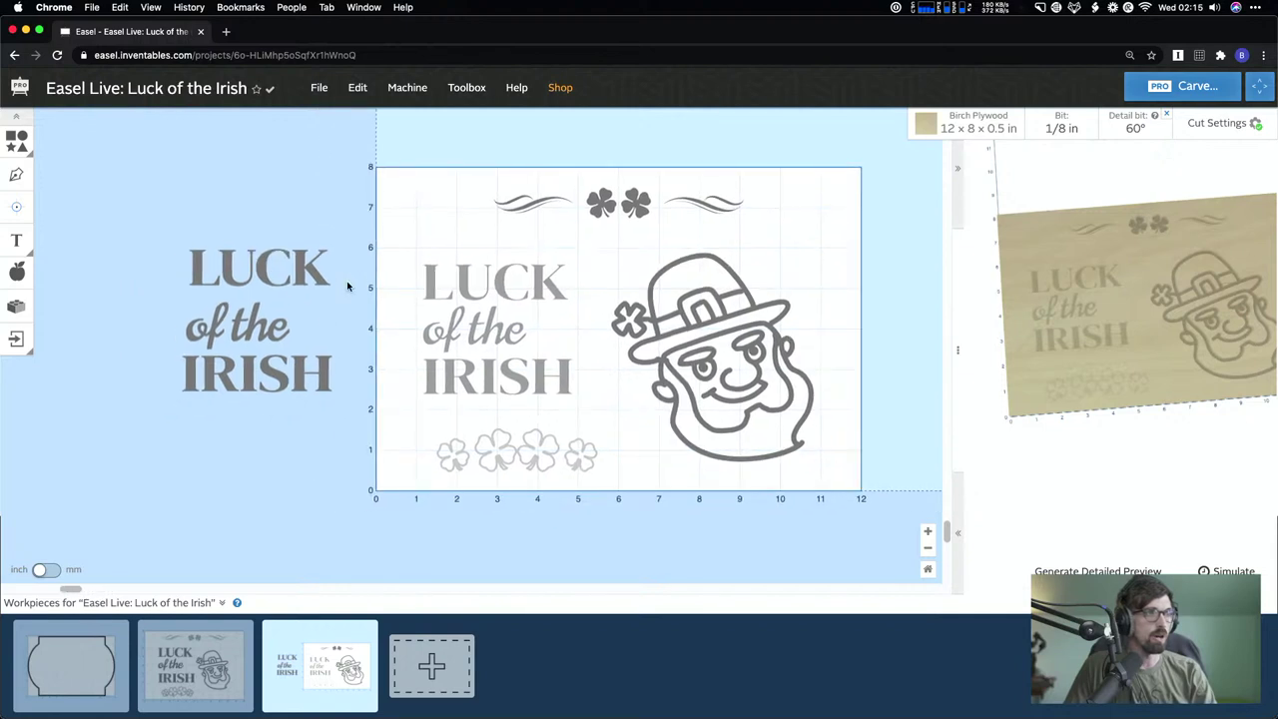
drag(701, 315, 694, 298)
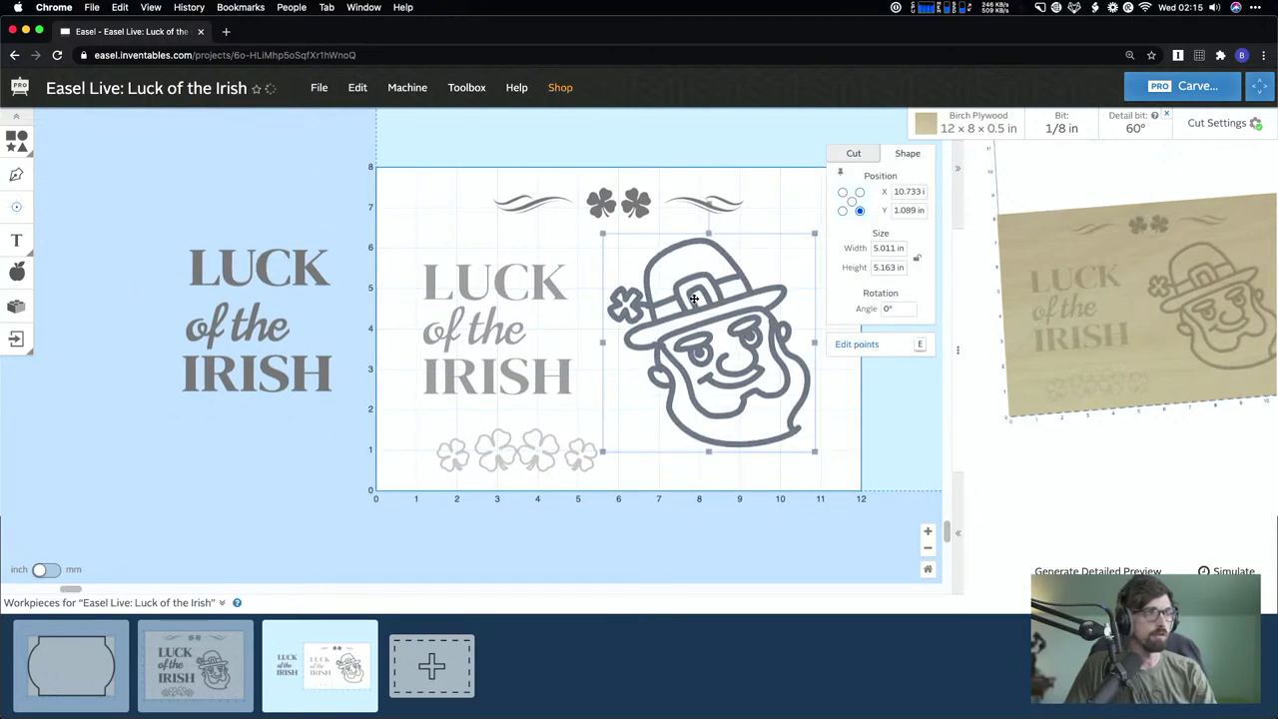
drag(815, 453, 824, 463)
drag(710, 313, 711, 306)
click(767, 209)
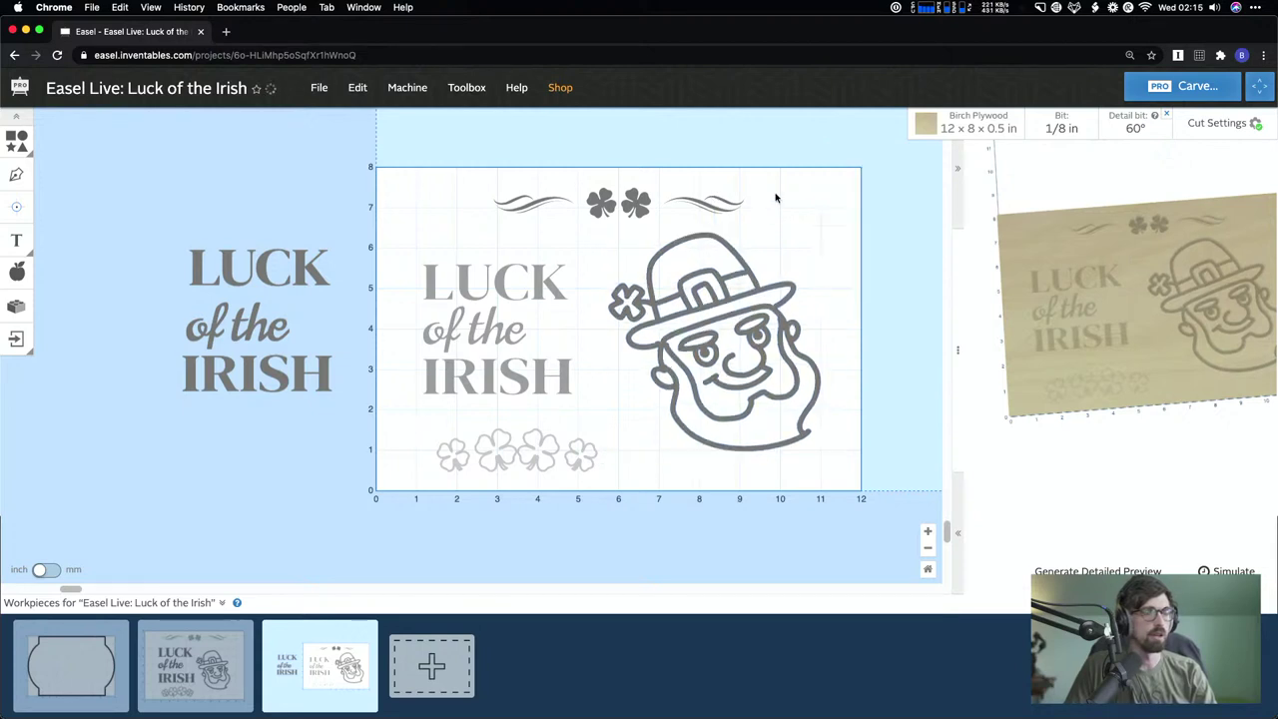
- Widen the 3D preview to examine the whole sign board
drag(955, 366, 790, 351)
drag(1117, 361, 1115, 394)
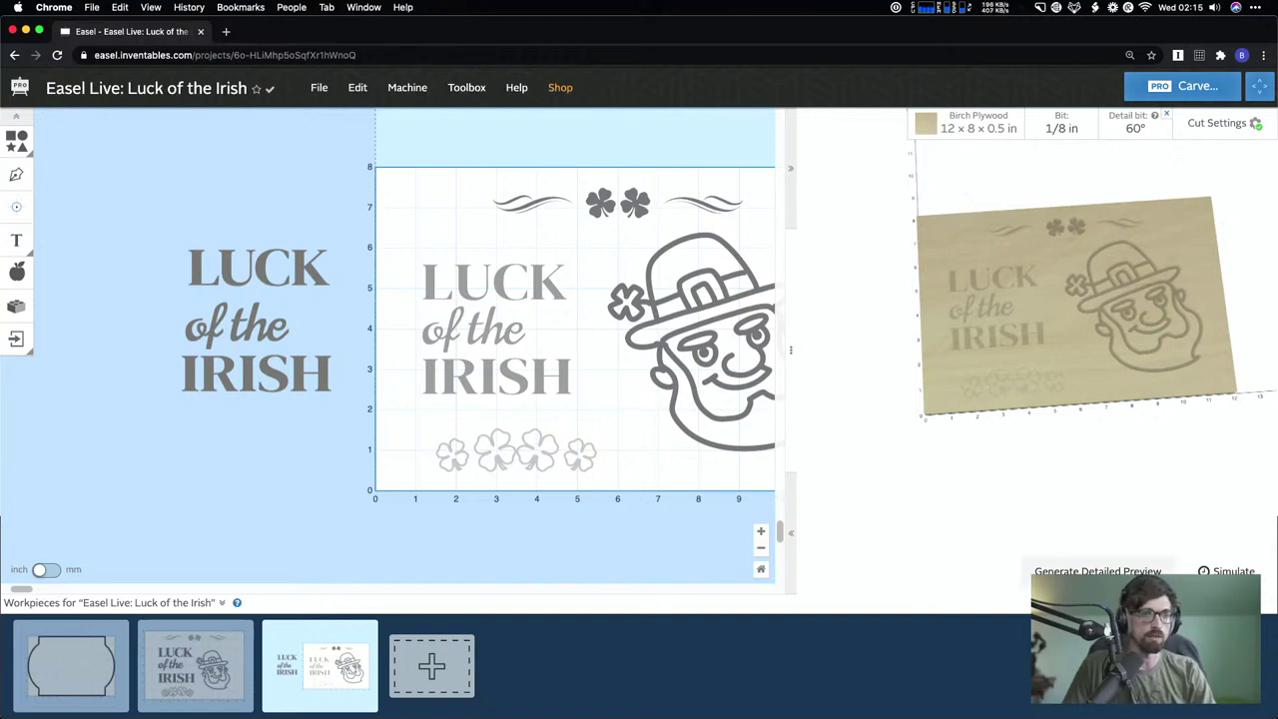
- Generate the detailed preview and examine the carved lettering and the row of clovers up close
click(1096, 571)
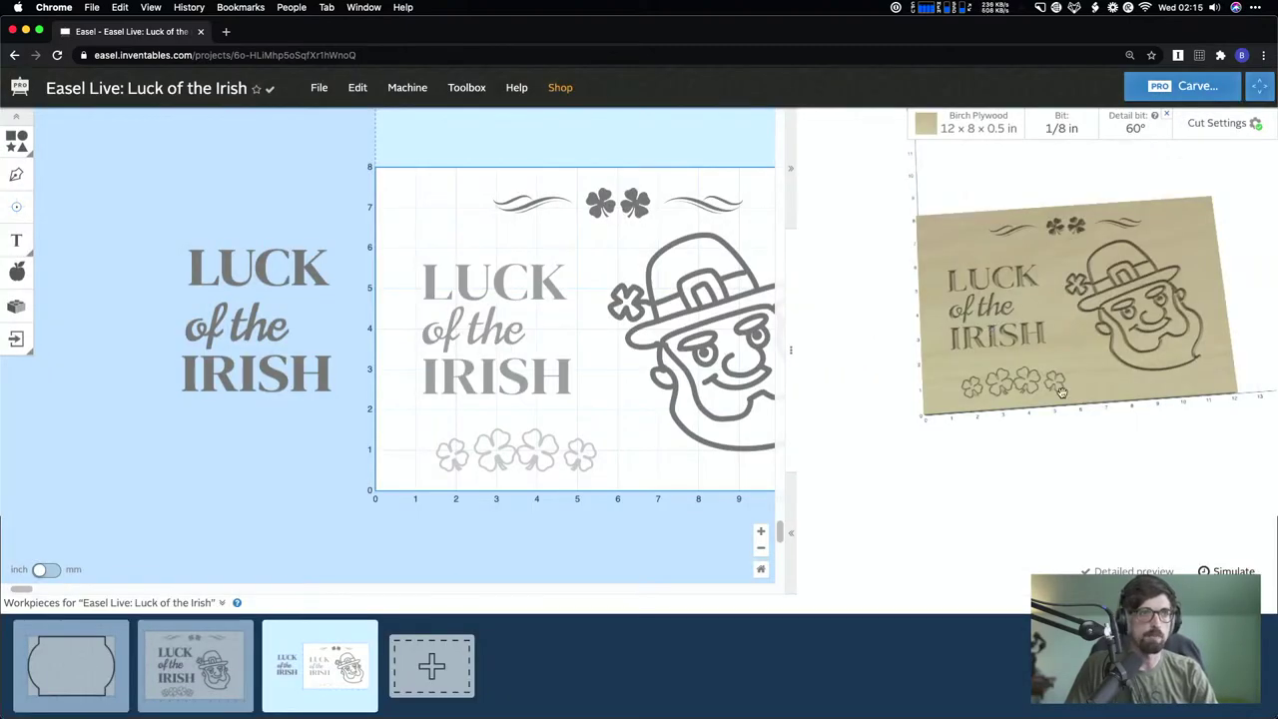
scroll(1078, 366, up, 6)
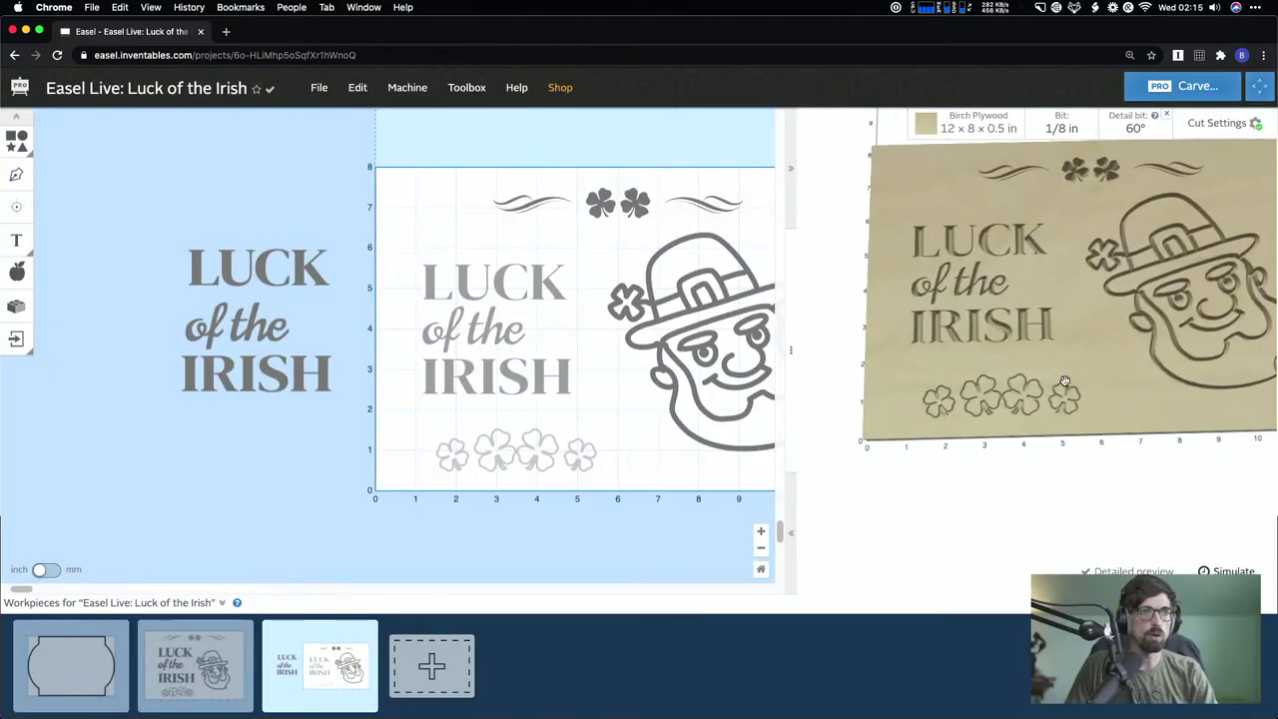
drag(1064, 380, 426, 351)
mouse_move(779, 304)
mouse_down()
mouse_move(895, 240)
mouse_move(788, 282)
mouse_up()
scroll(787, 282, up, 5)
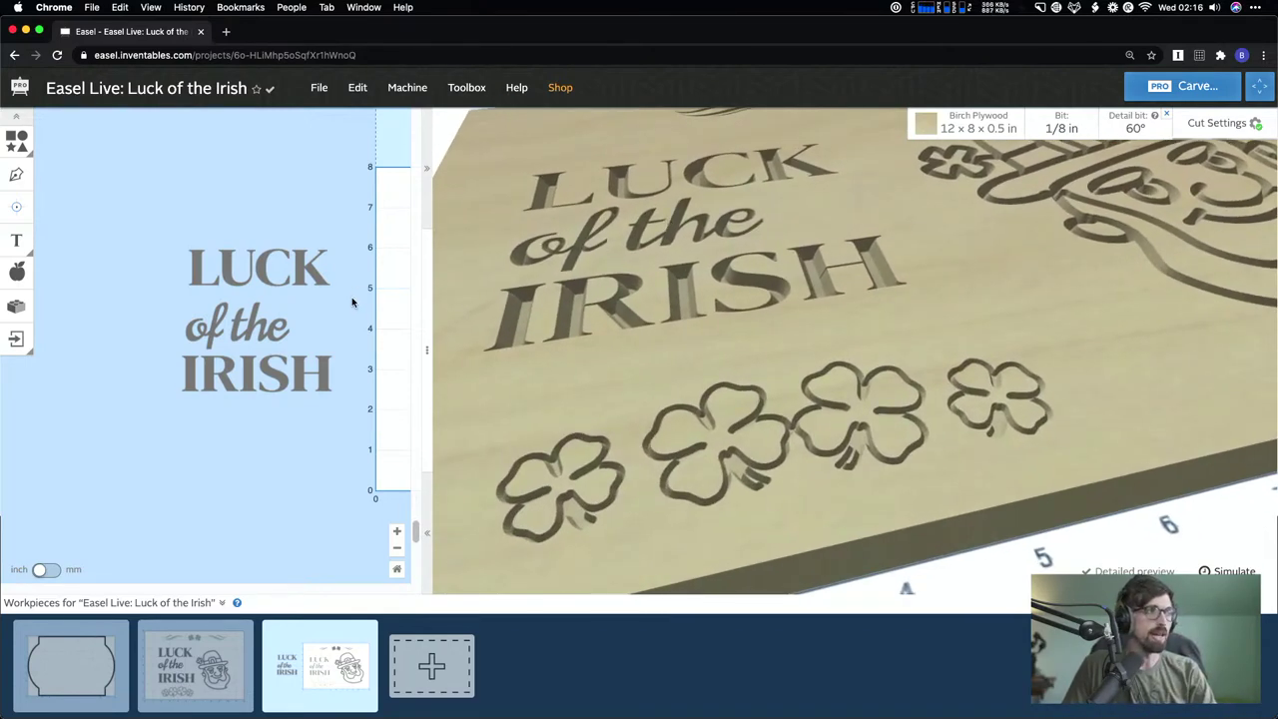
- Set the cut depth of the sign's "LUCK of the IRISH" lettering to about 0.389 in and check the 3D preview
click(275, 304)
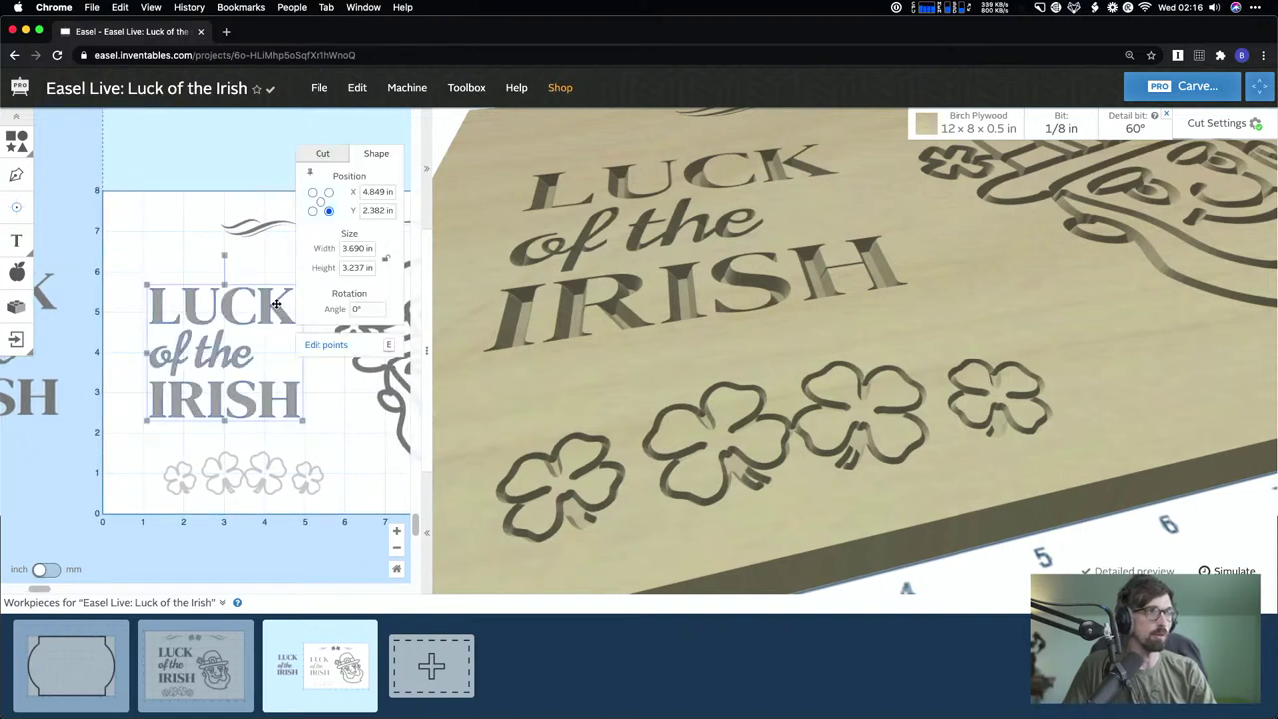
click(322, 154)
drag(350, 211, 351, 282)
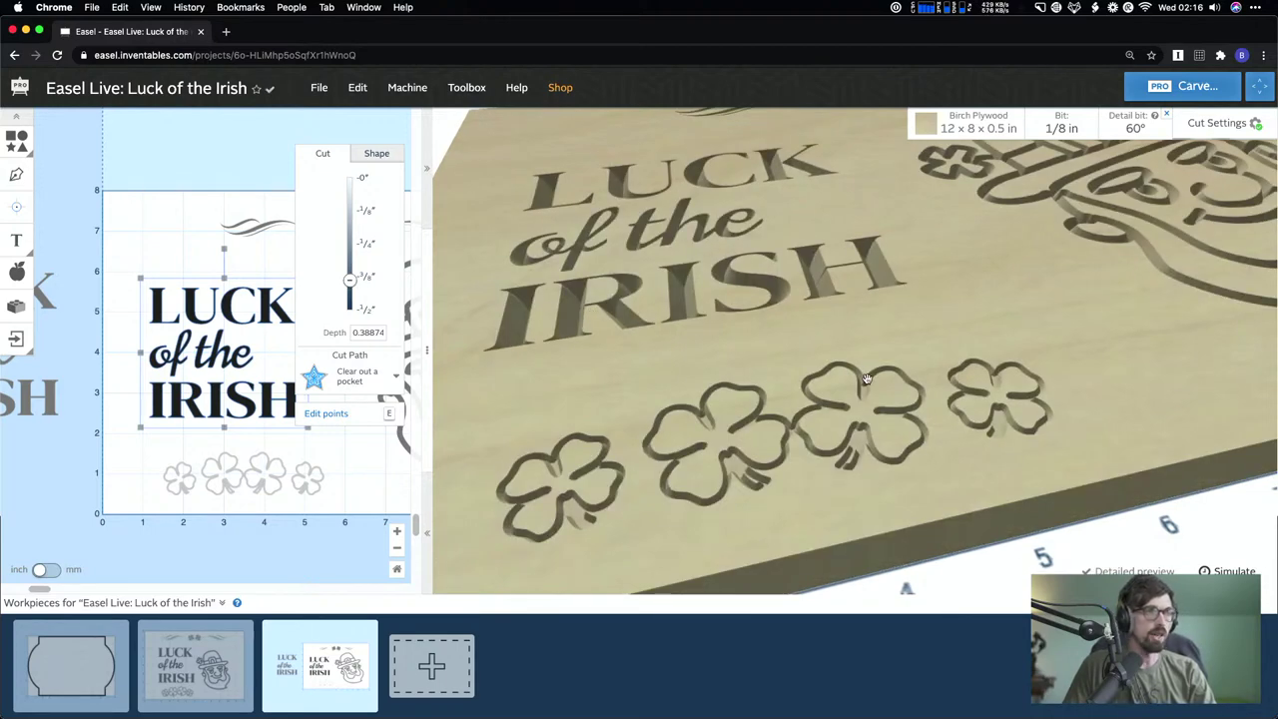
drag(760, 322, 750, 399)
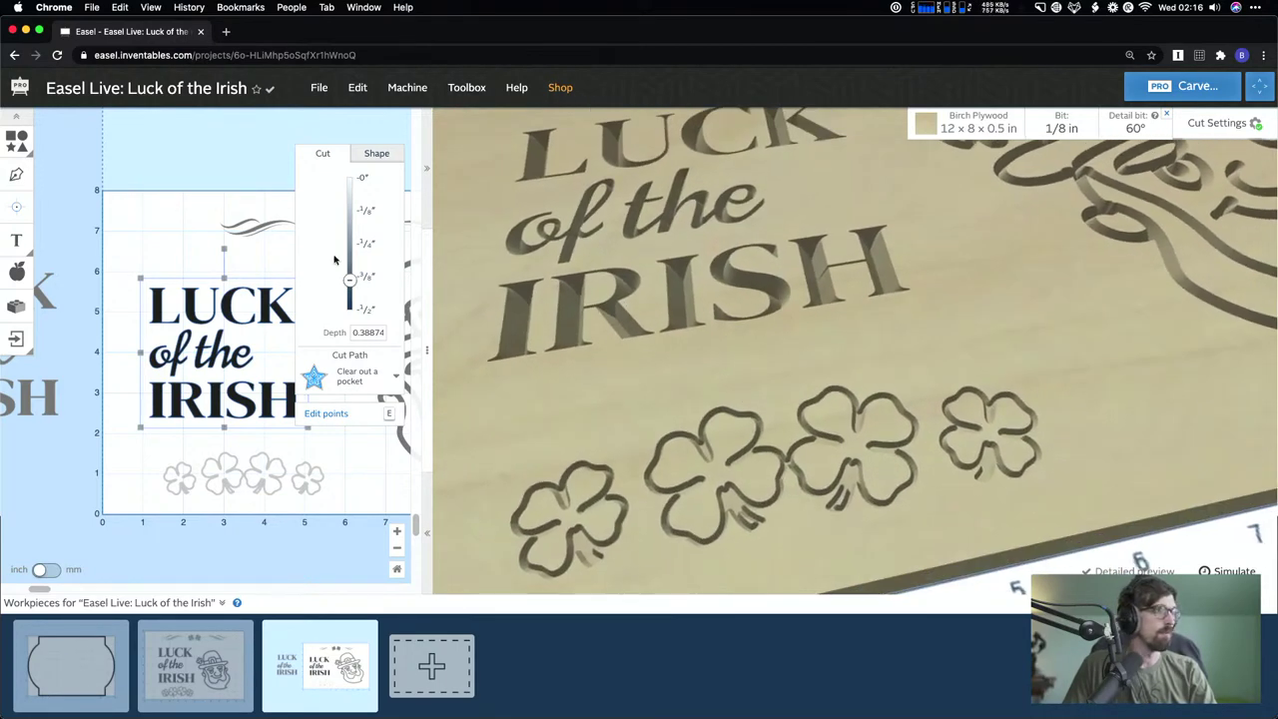
- Reduce the lettering's cut depth to about 0.048 in, generate the detailed preview, and inspect the shallow letters from several angles
drag(351, 283, 351, 191)
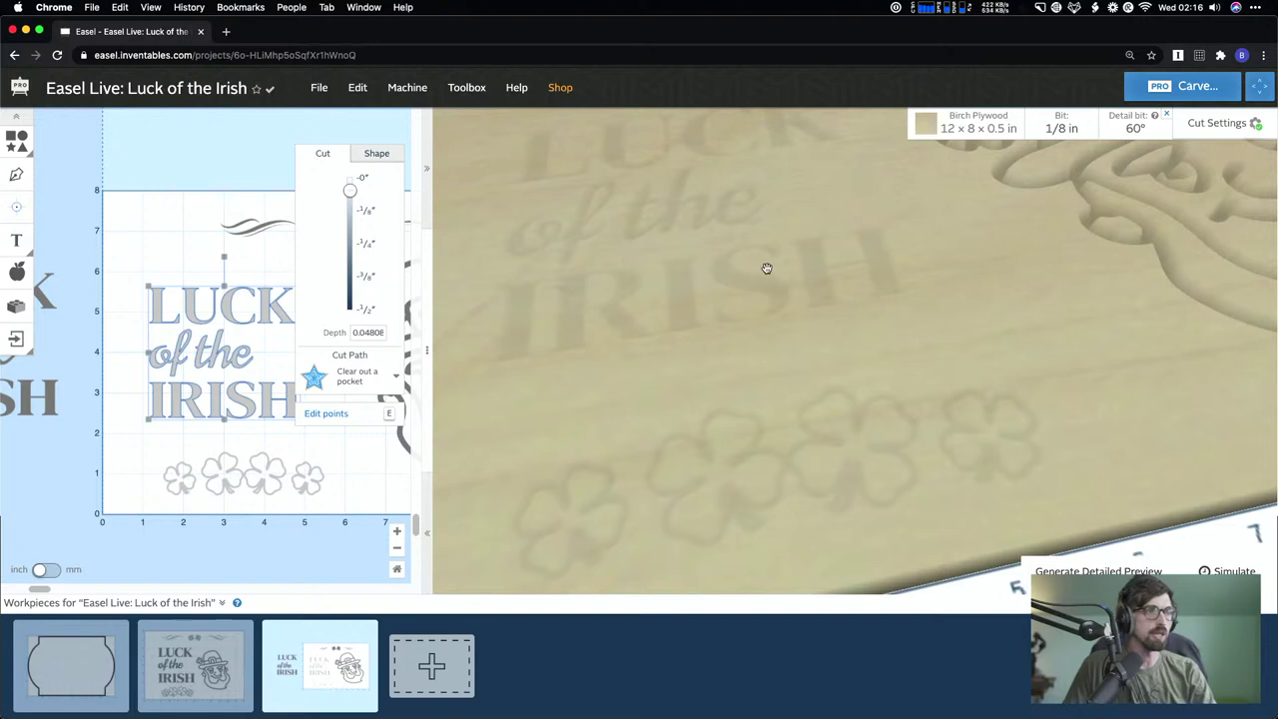
click(1058, 571)
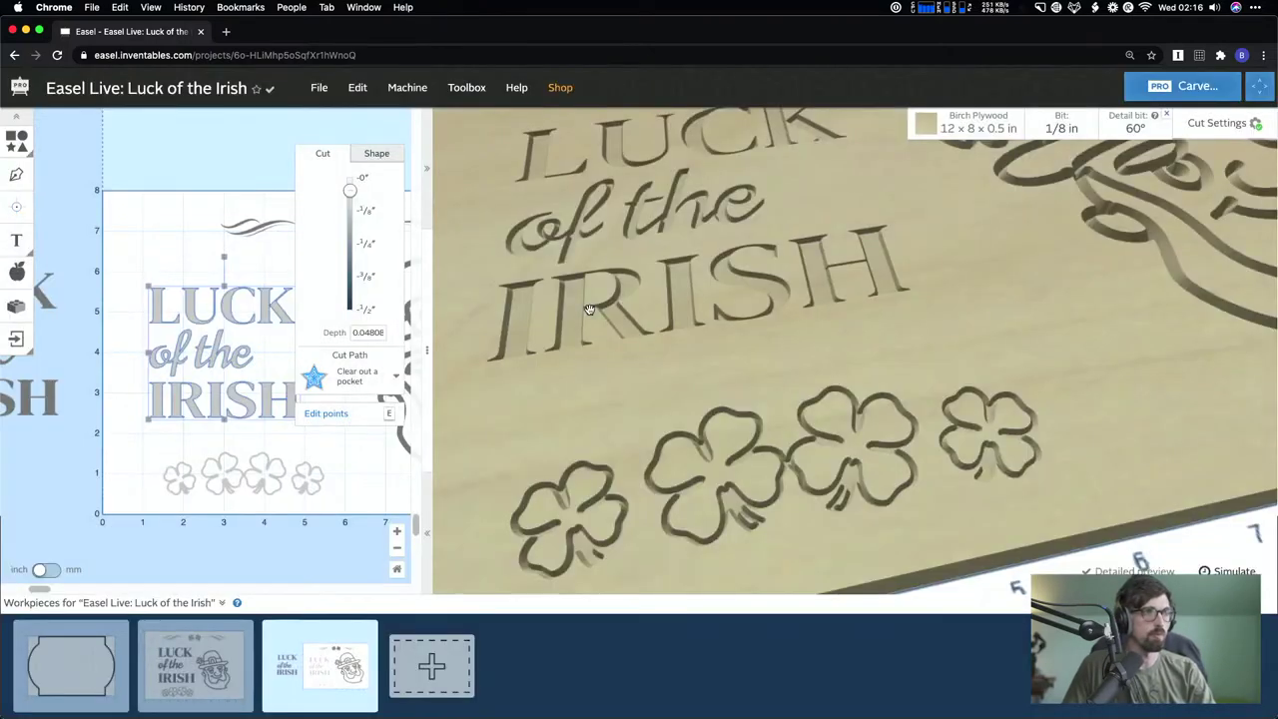
drag(590, 309, 705, 303)
scroll(743, 295, down, 3)
scroll(738, 329, up, 6)
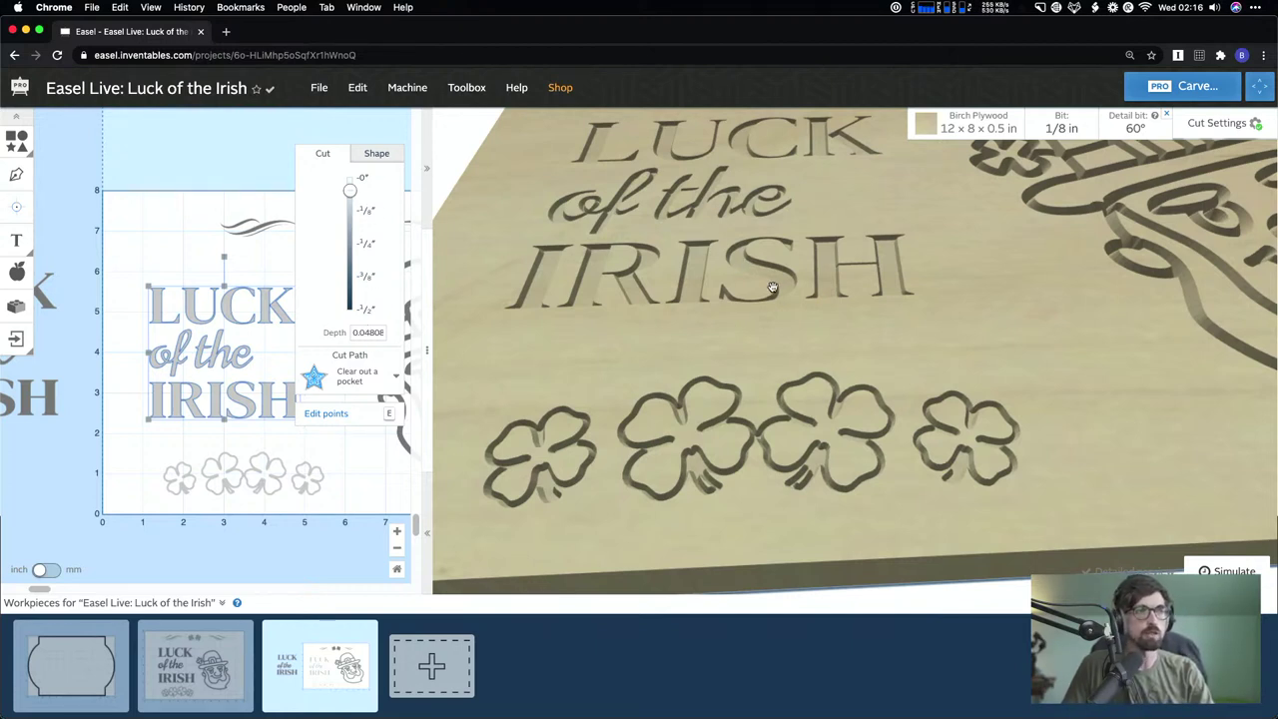
scroll(788, 285, down, 3)
scroll(788, 330, up, 5)
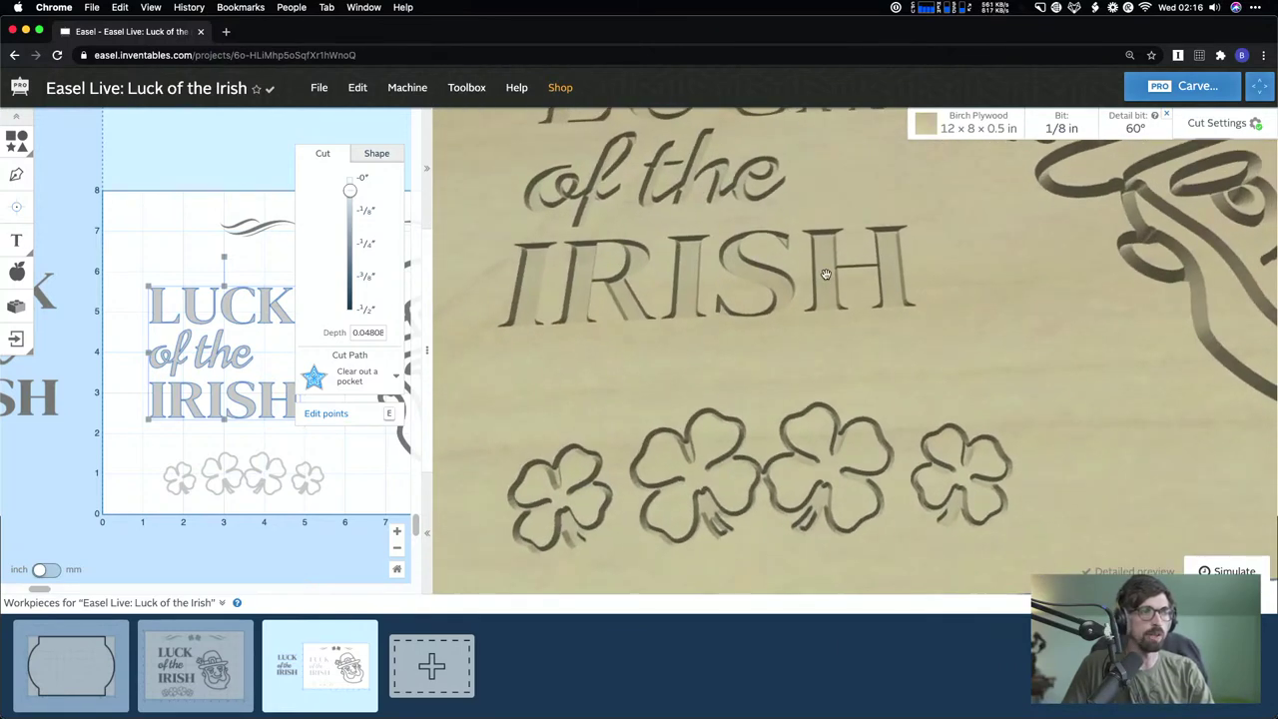
scroll(814, 359, down, 5)
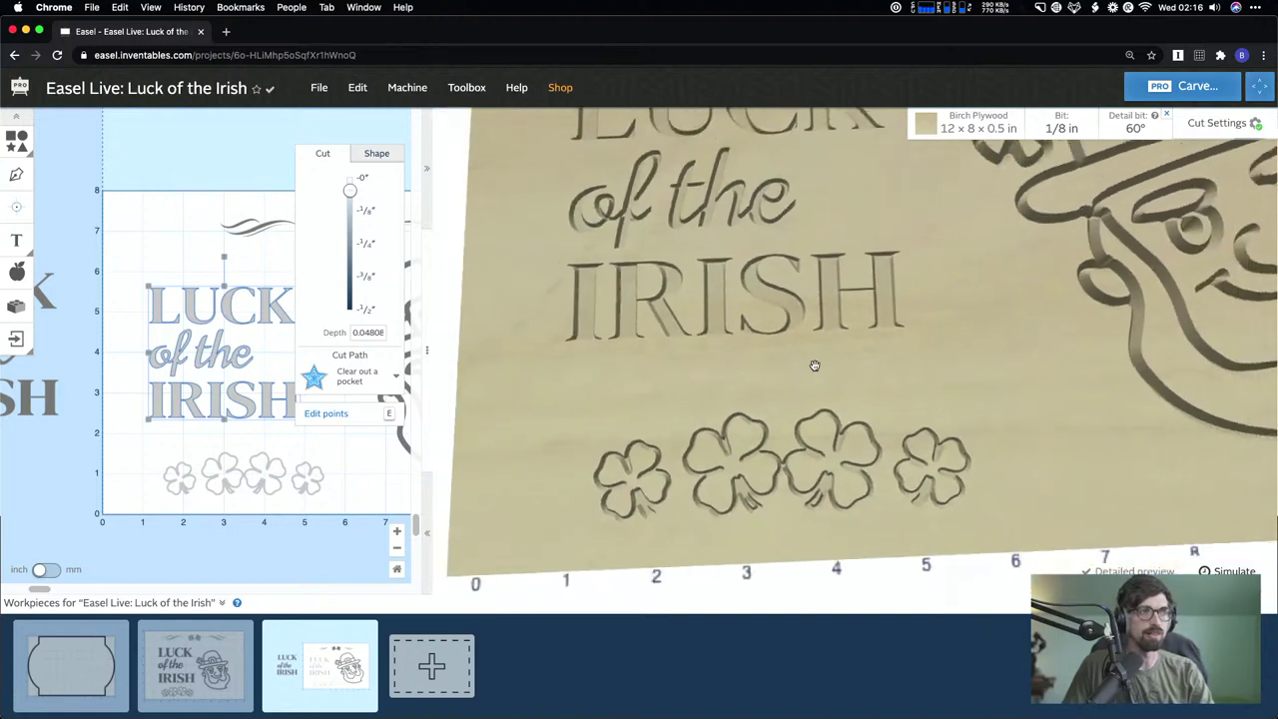
scroll(812, 363, up, 5)
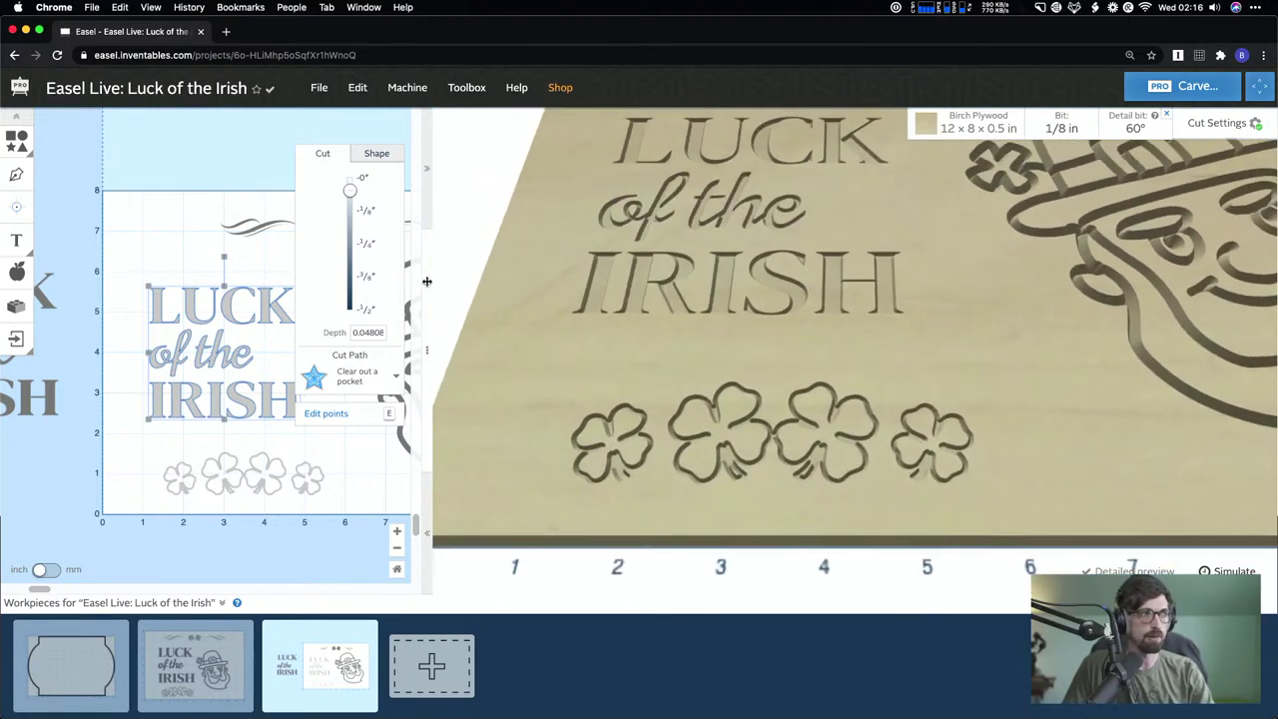
- Set the sign lettering's cut depth to 0.125 in, deselect it, and widen the design area
click(369, 213)
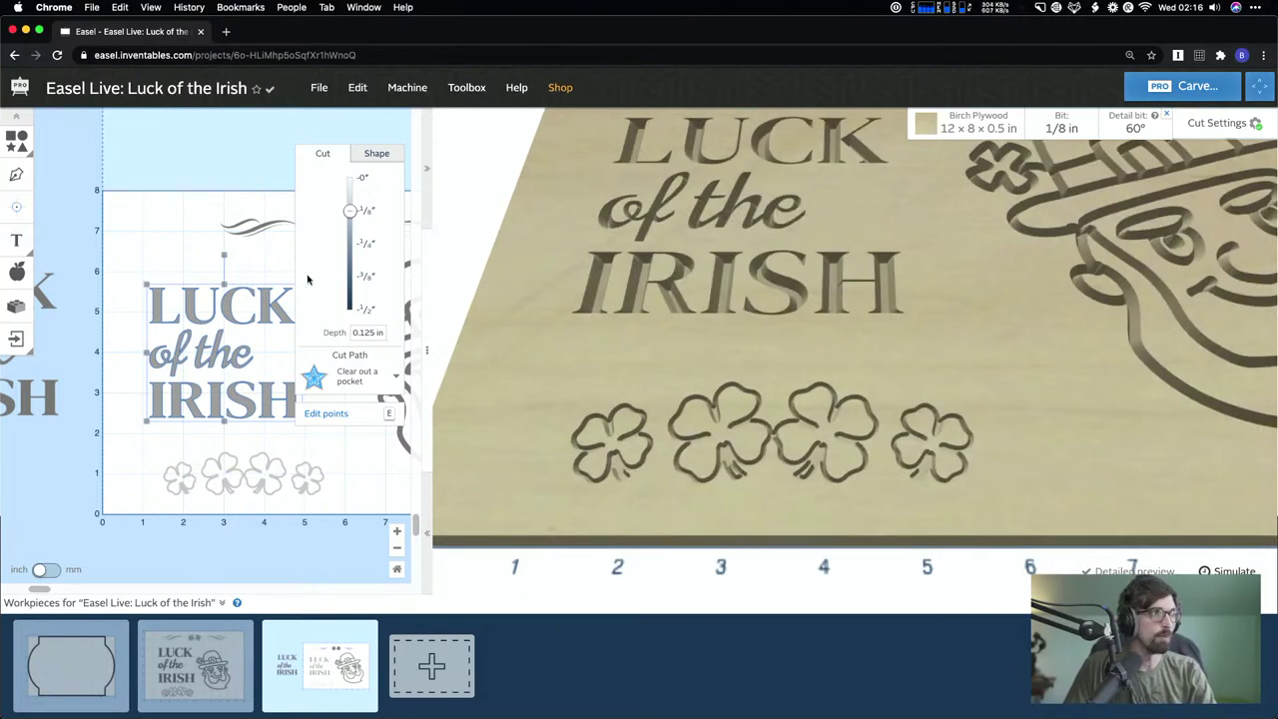
click(201, 229)
click(262, 191)
drag(428, 351, 754, 351)
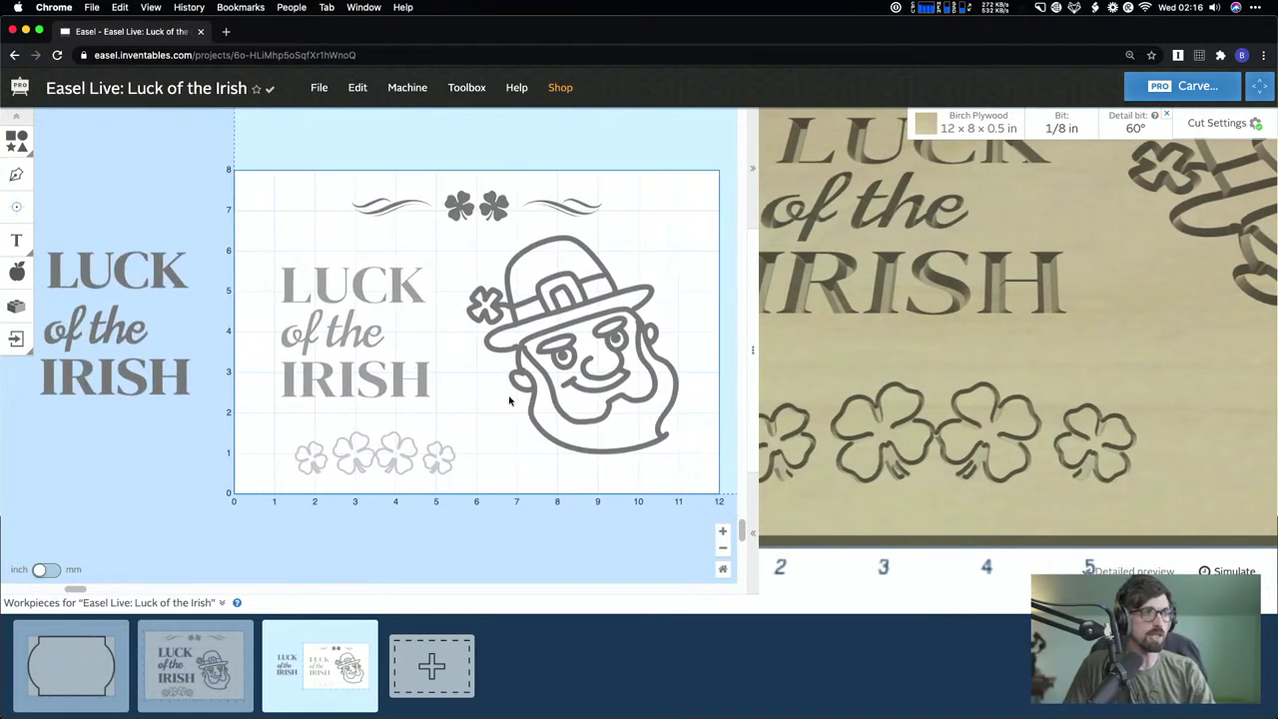
- Move the spare "LUCK of the IRISH" lettering farther away from the board's left edge
scroll(542, 384, down, 3)
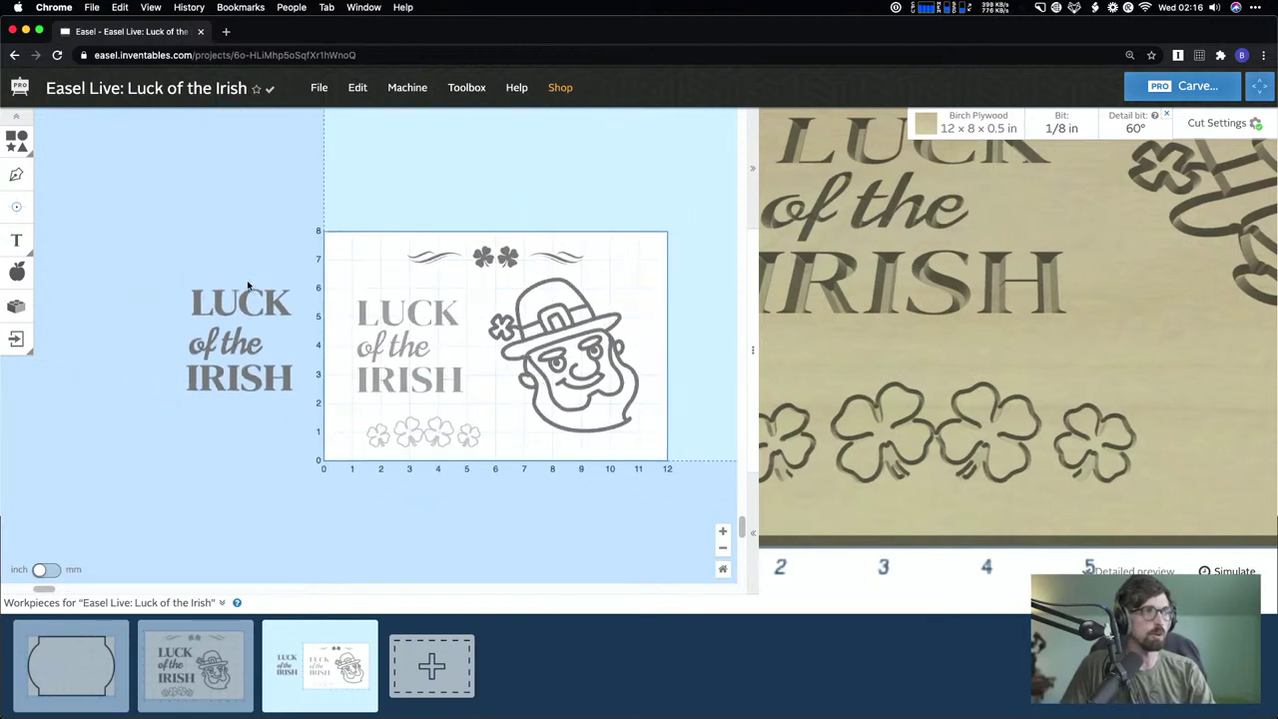
drag(128, 240, 224, 414)
drag(233, 355, 97, 378)
click(218, 160)
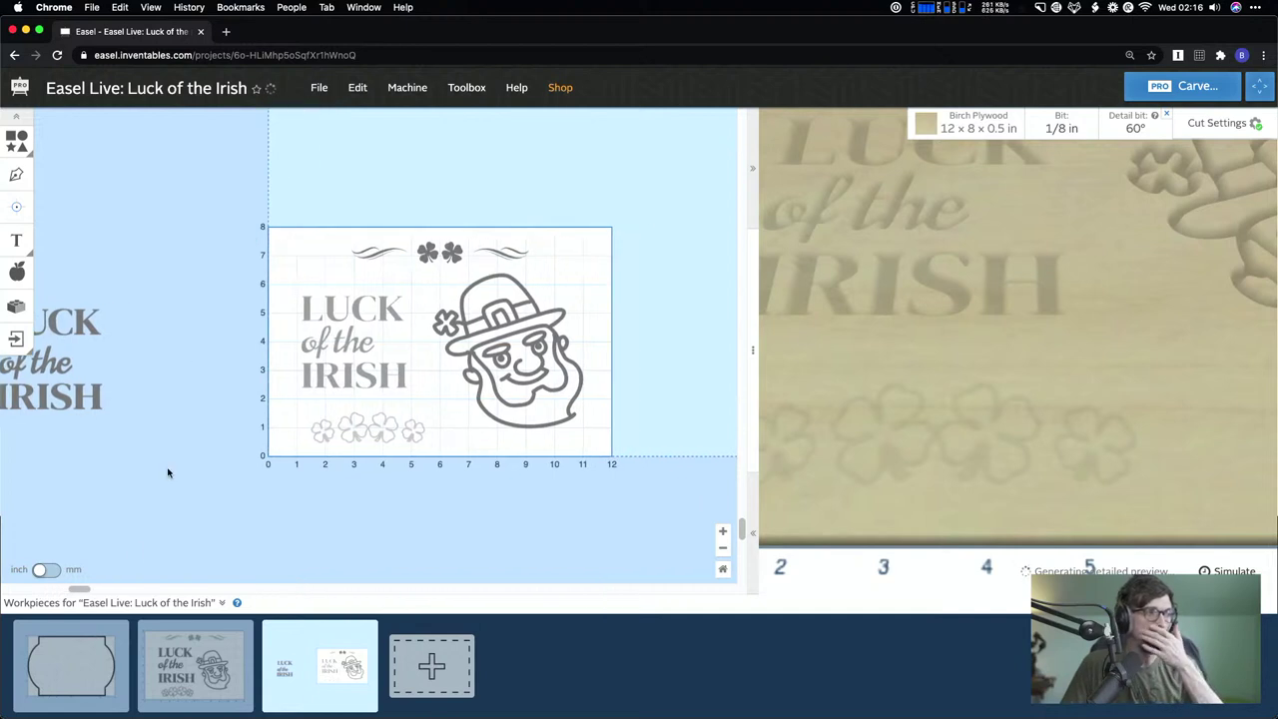
- Examine the cut-out outline workpiece in a detailed preview, and open the sign workpiece with the larger lettering
click(96, 664)
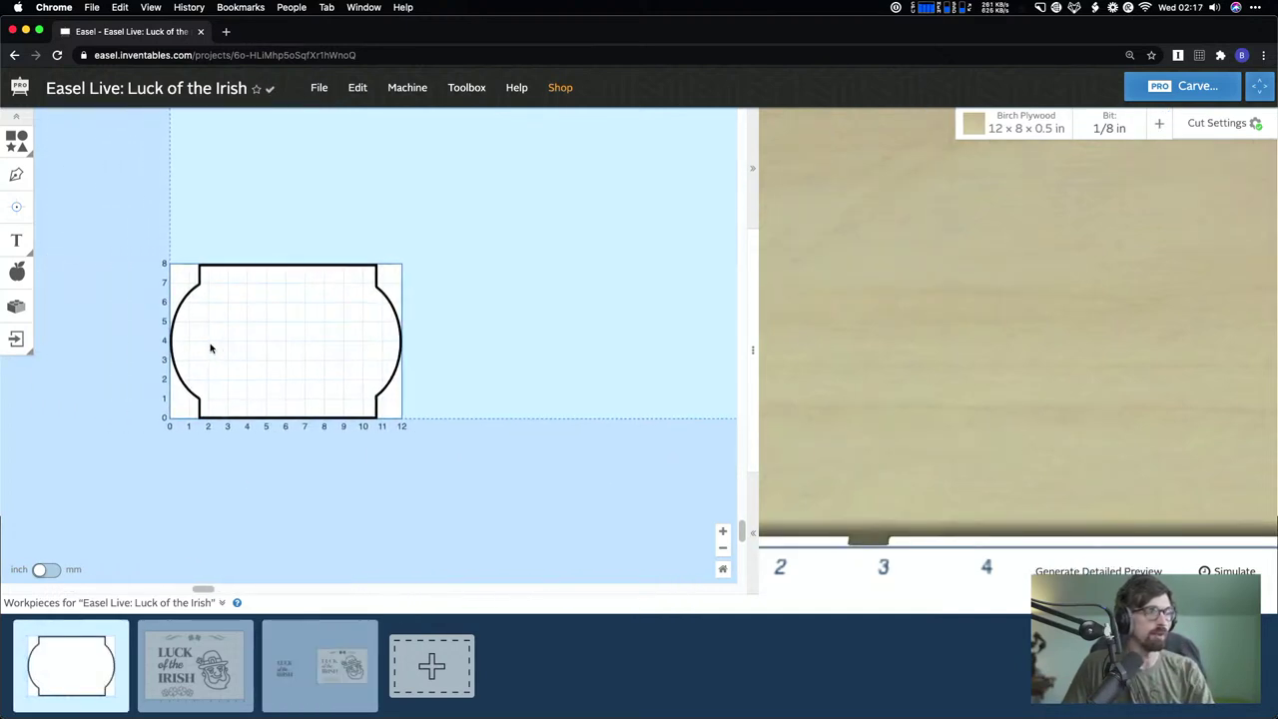
scroll(865, 337, down, 2)
scroll(866, 338, down, 3)
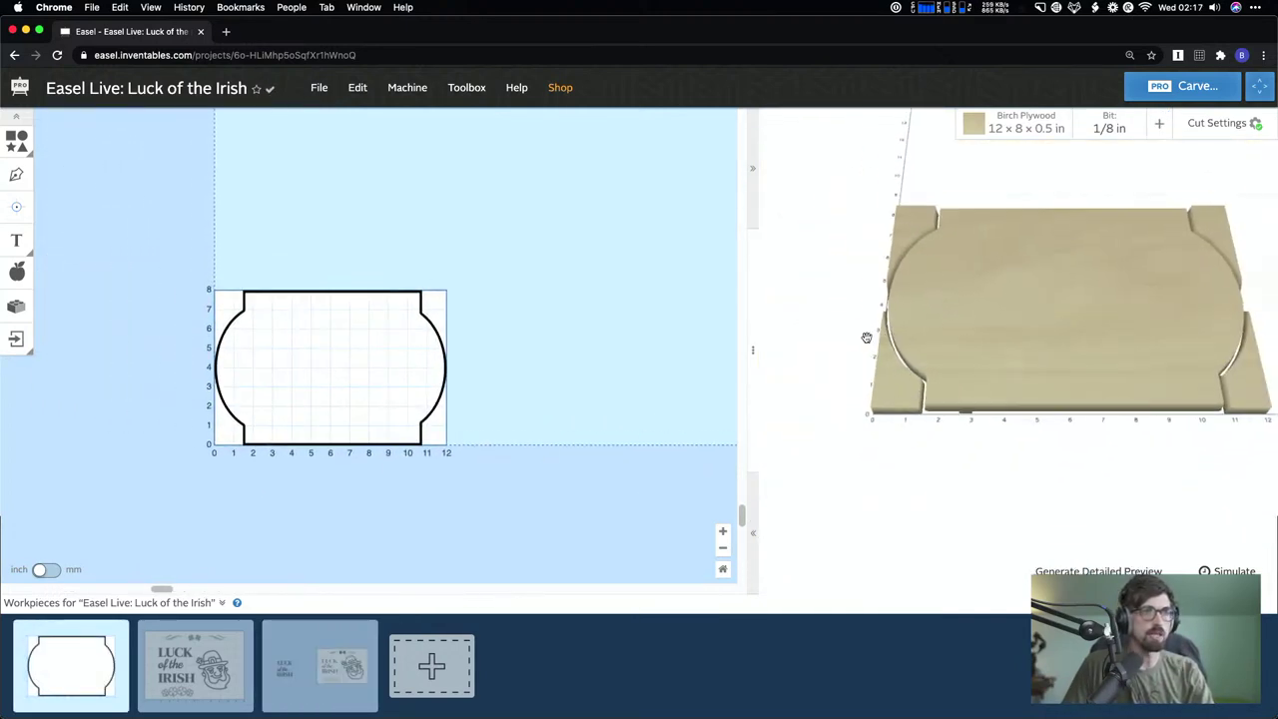
drag(995, 256, 995, 374)
click(1078, 571)
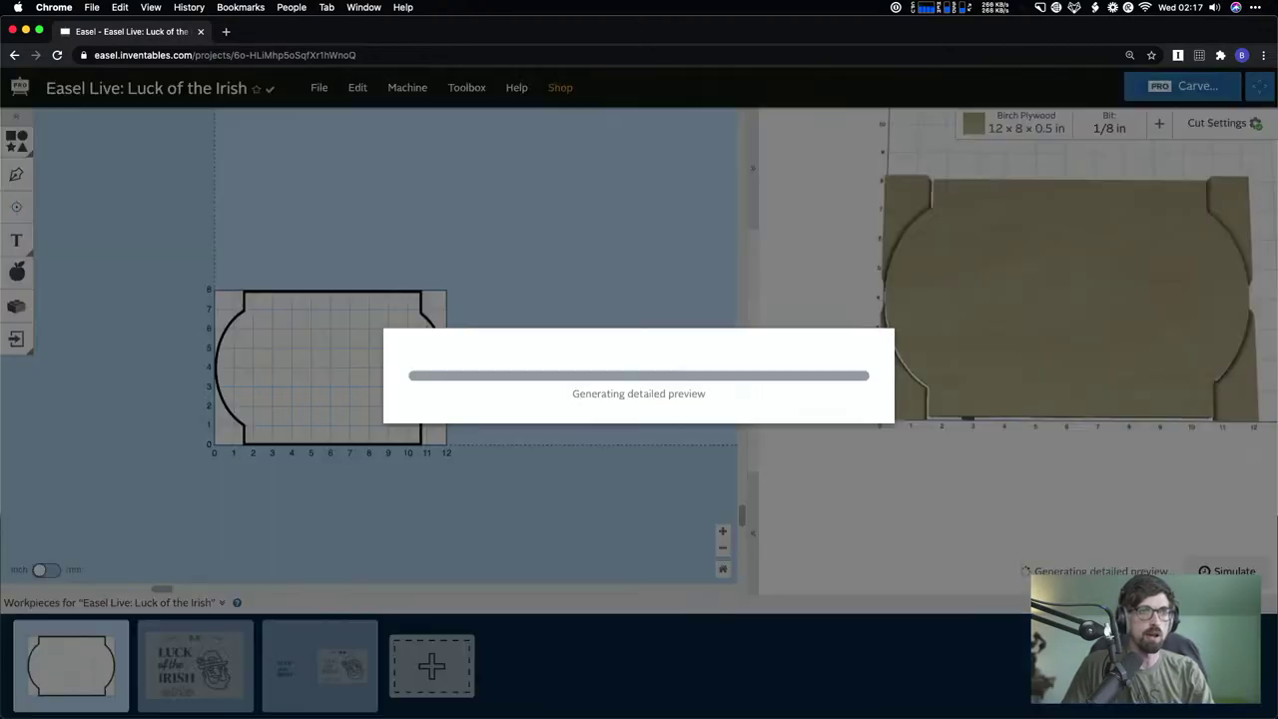
drag(1072, 450, 1097, 486)
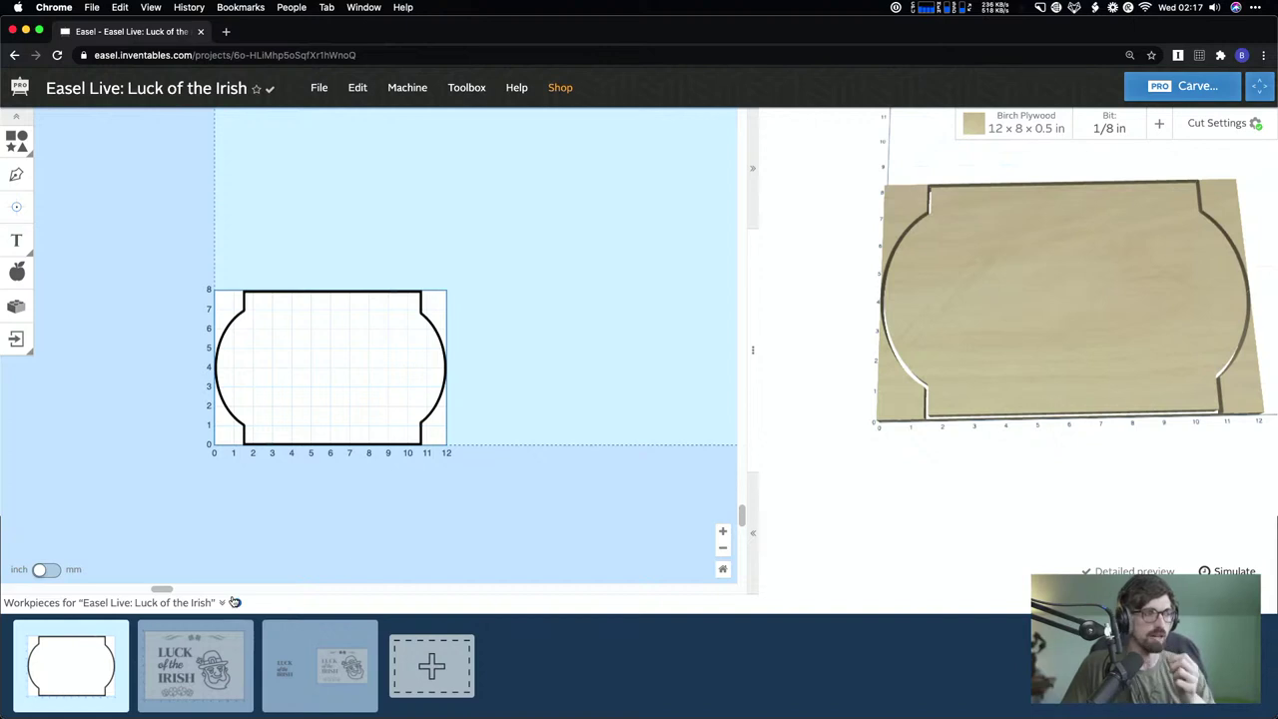
click(211, 654)
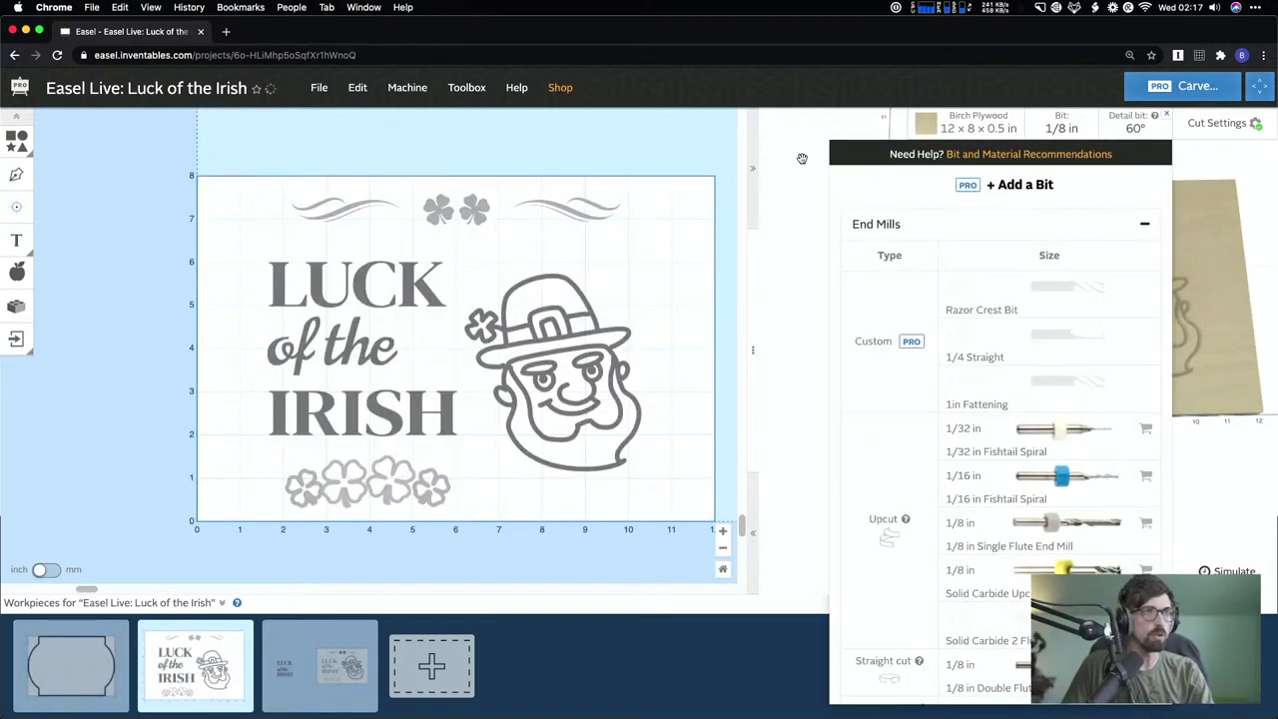
click(799, 158)
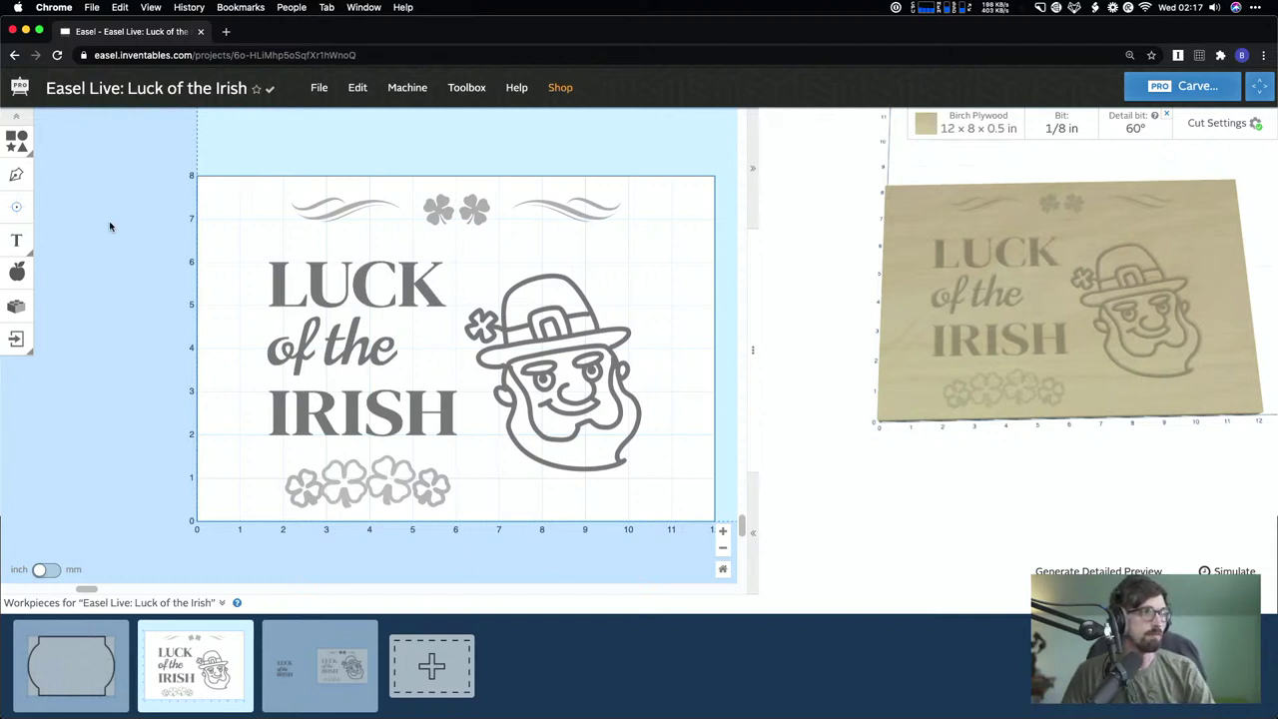
- Add a blank workpiece, place a square at its upper edge, and delete that square
click(461, 667)
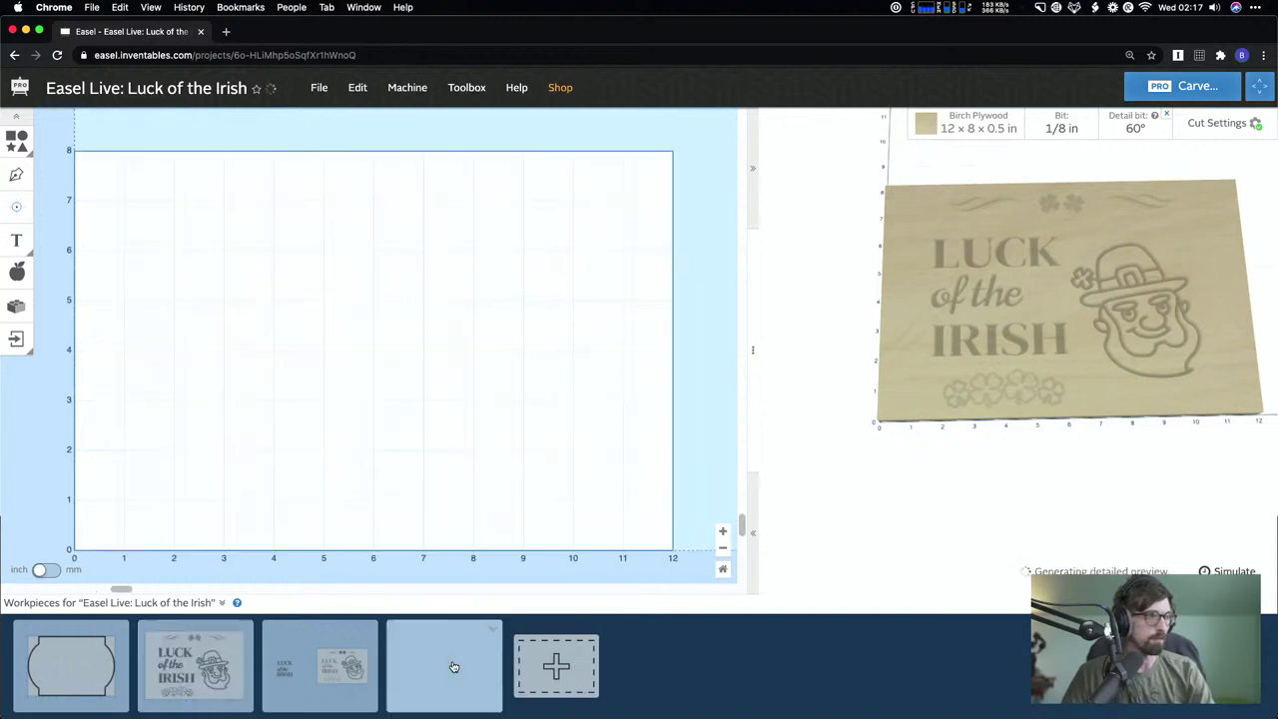
click(22, 138)
click(50, 137)
drag(204, 460, 226, 213)
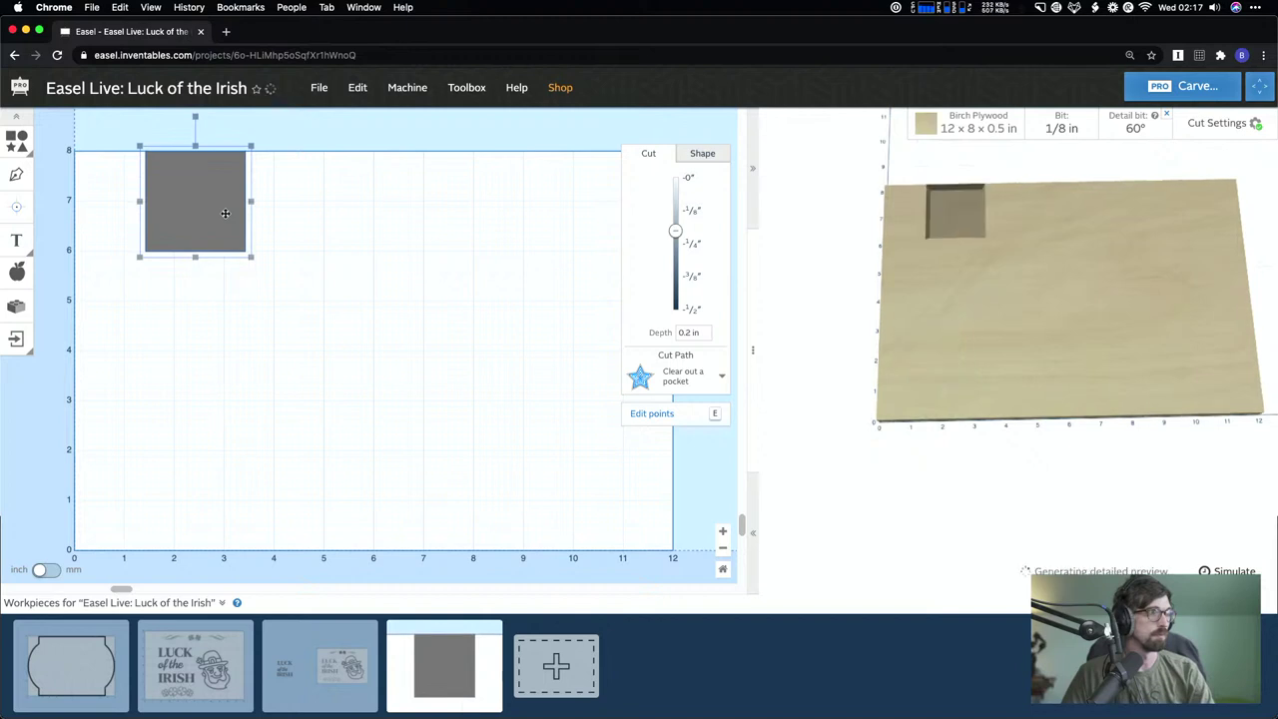
key(Delete)
- In the third workpiece, add a square, enlarge it until it covers the lettering, and move it off the board toward the upper left
click(331, 710)
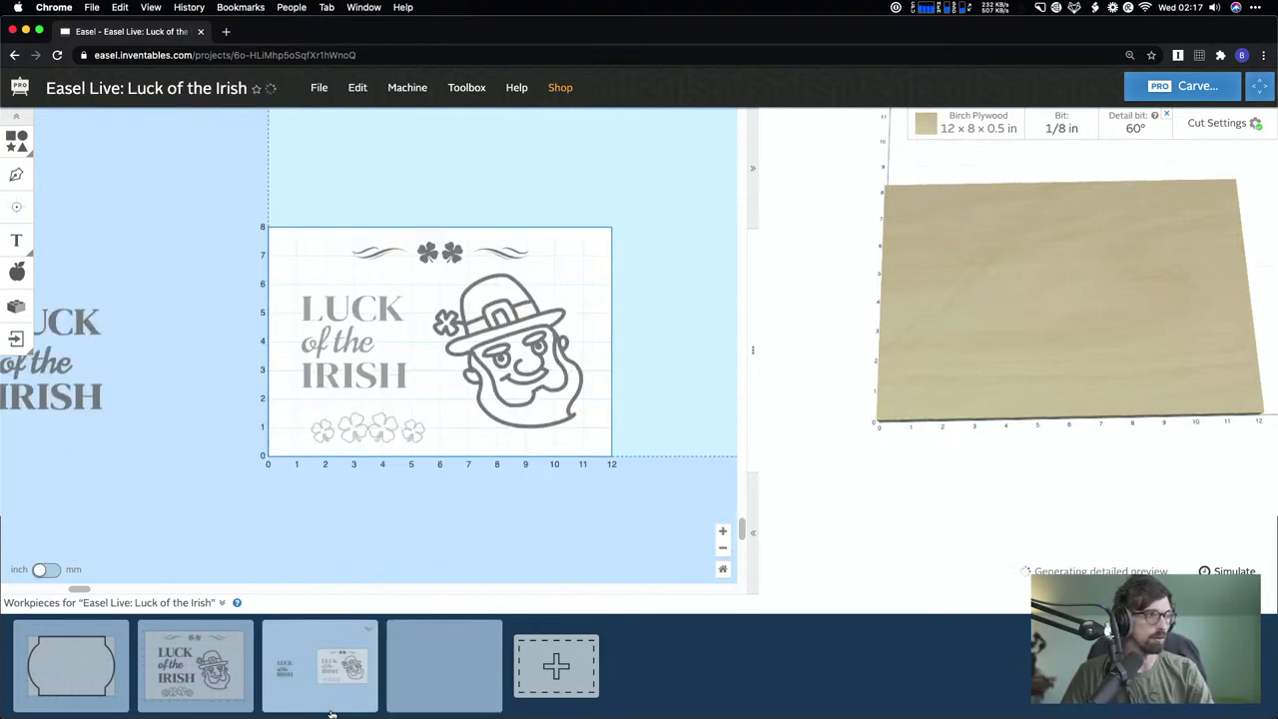
click(22, 137)
click(50, 137)
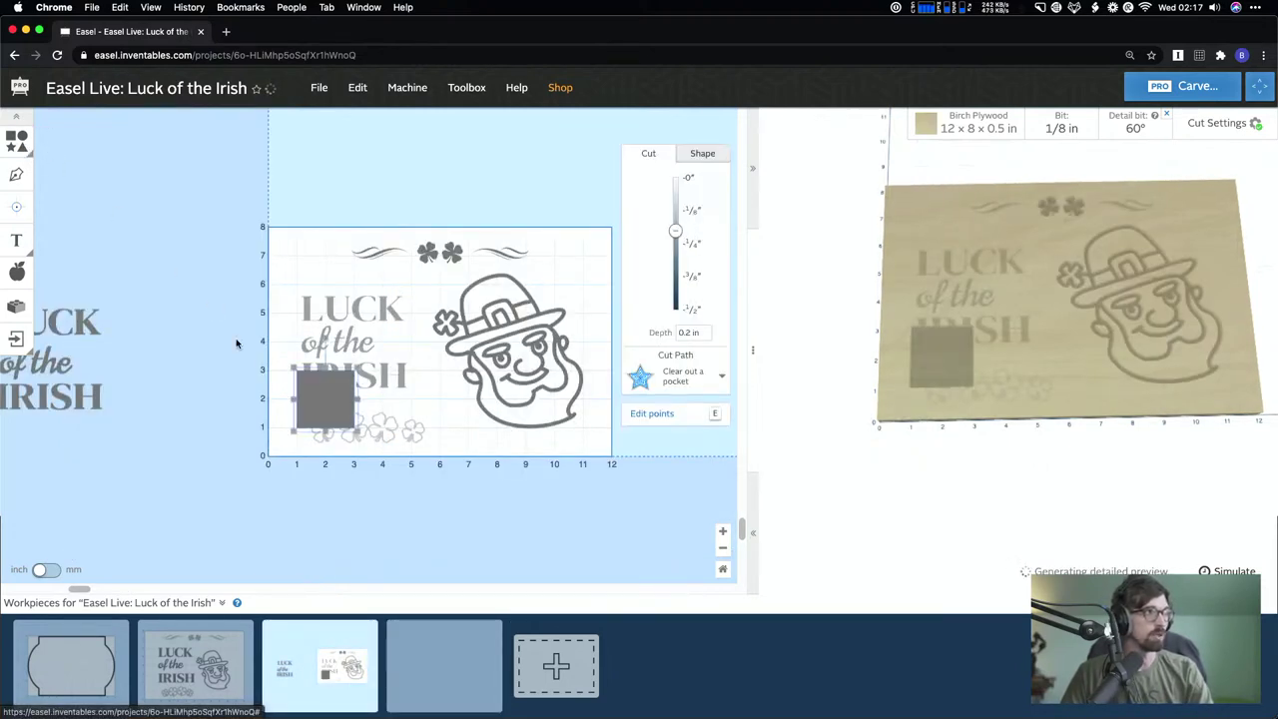
drag(327, 383, 544, 449)
click(299, 199)
drag(465, 313, 453, 336)
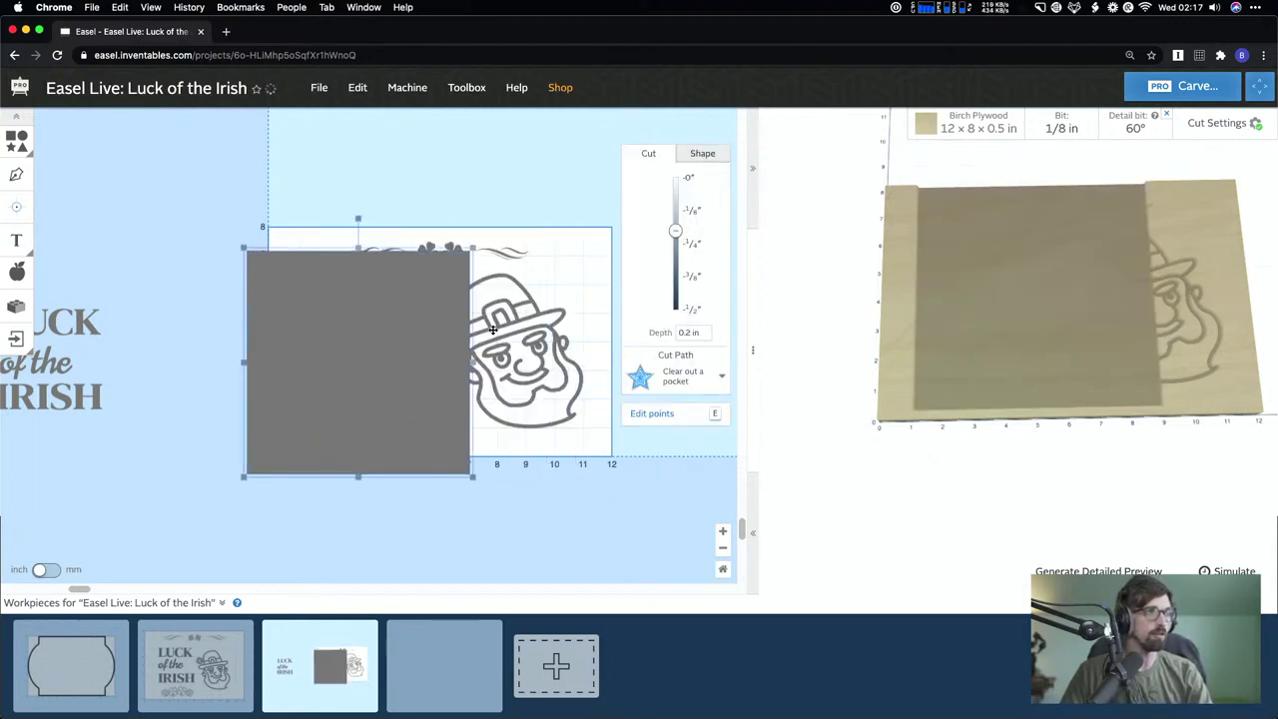
click(513, 333)
drag(358, 339, 149, 193)
click(382, 186)
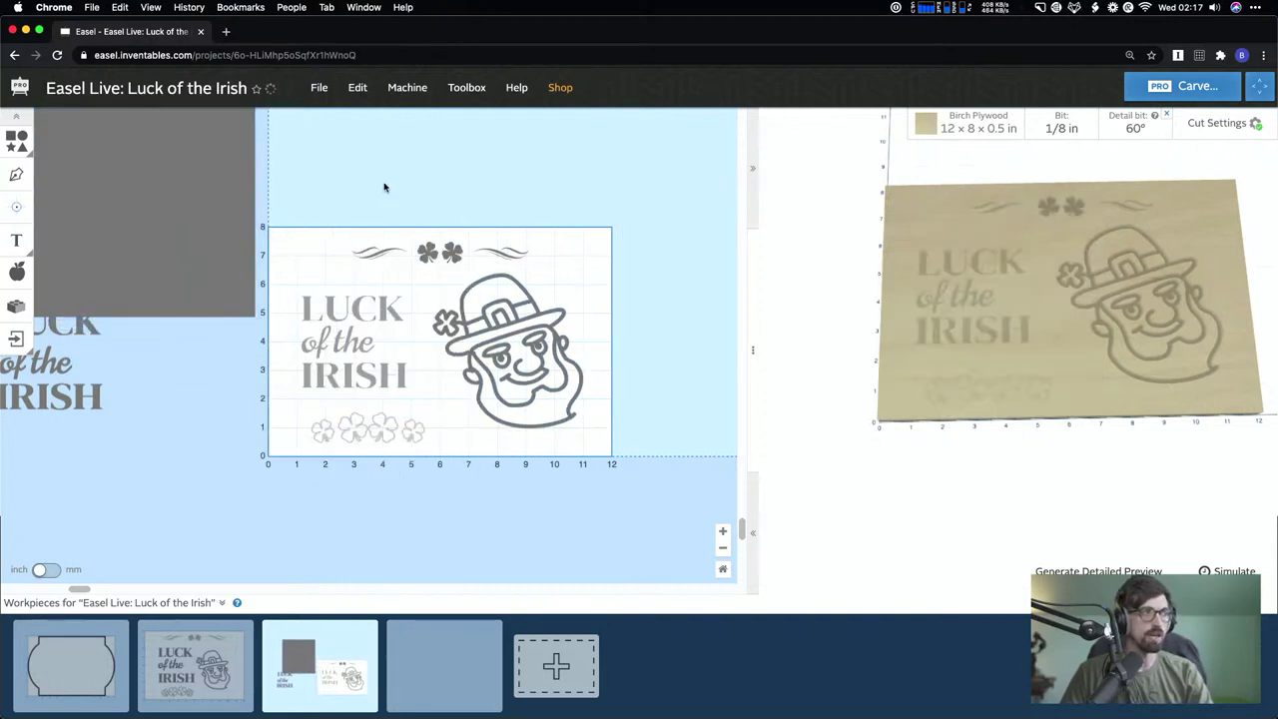
- Set the cut depth of all elements on the sign board to 0.125 in and pin them in place
drag(290, 209, 684, 485)
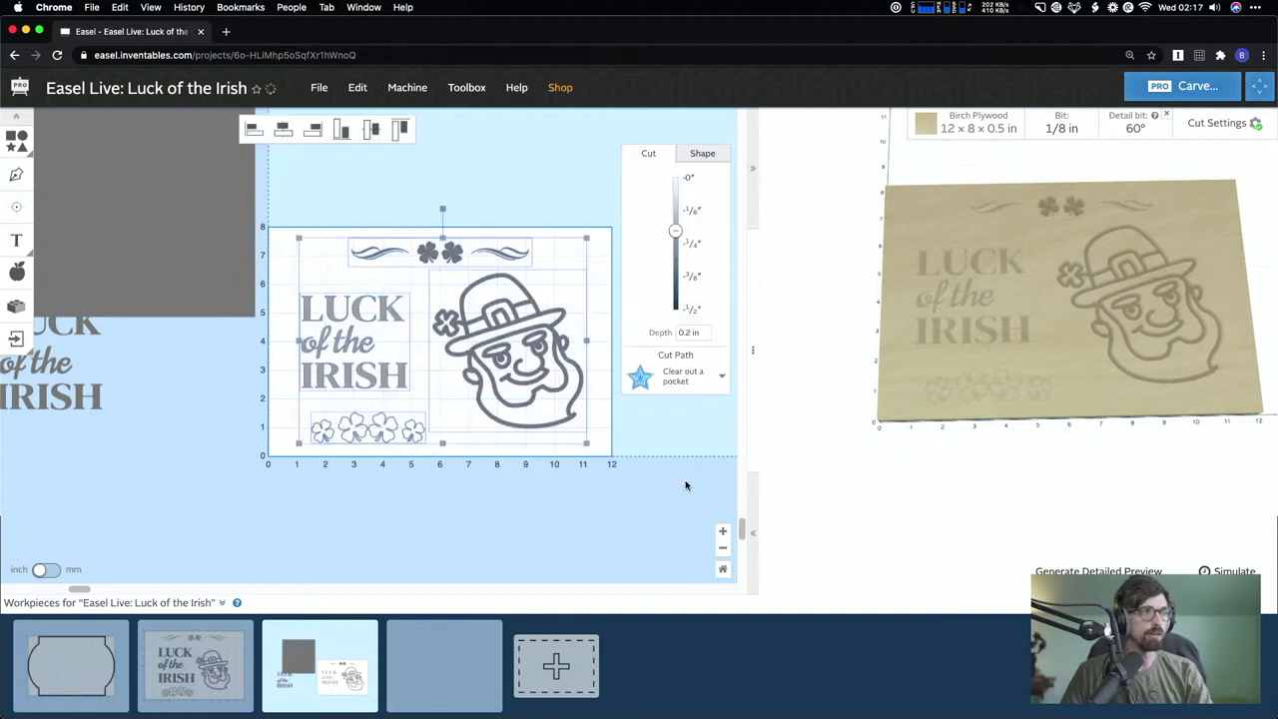
click(693, 215)
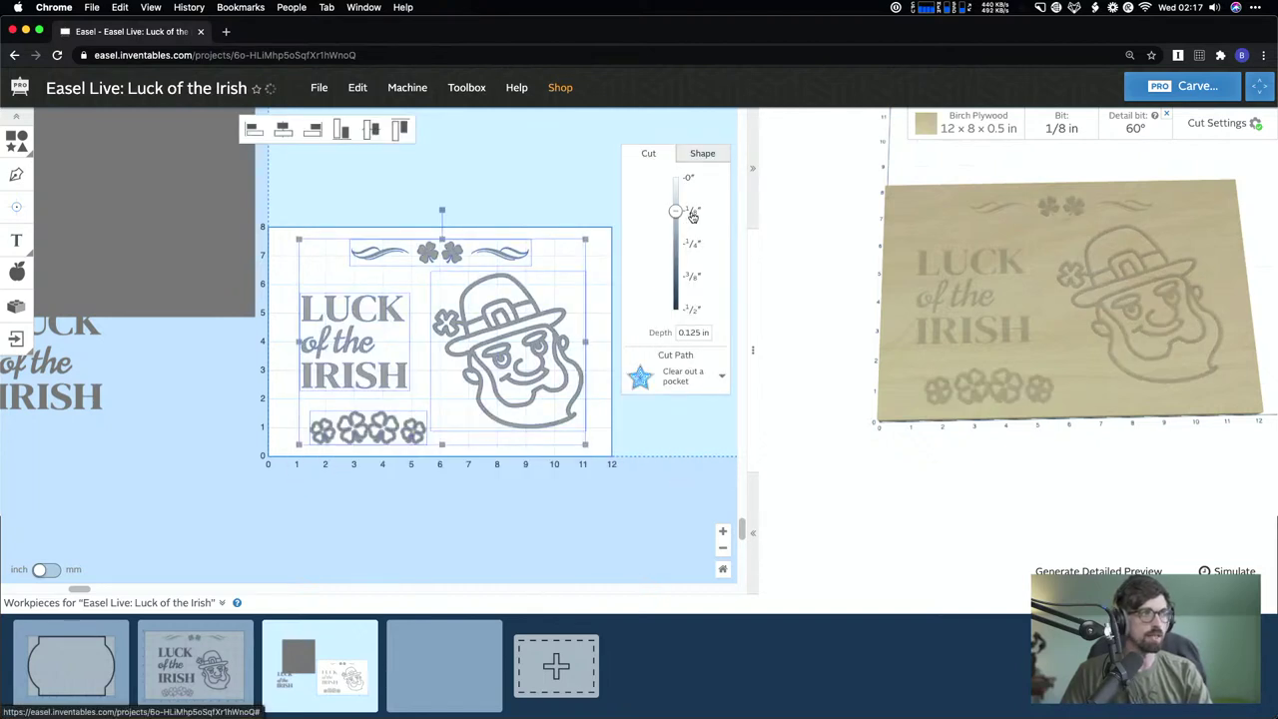
click(704, 155)
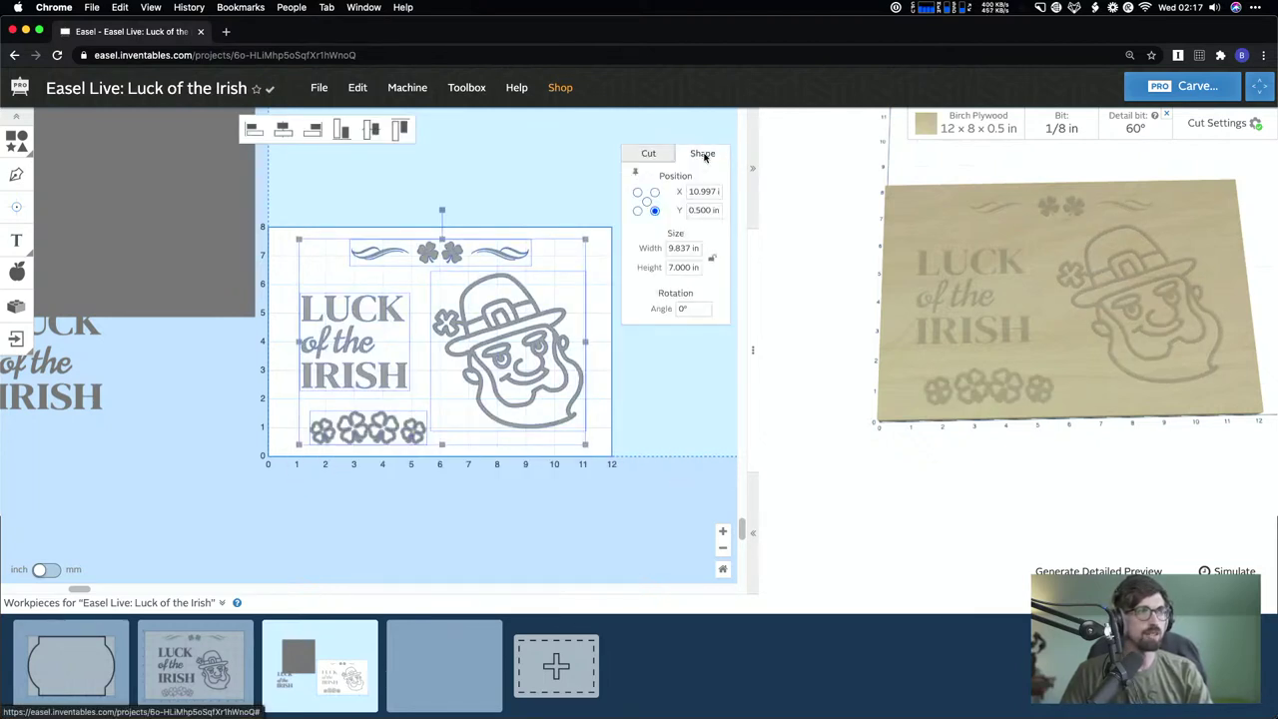
click(636, 175)
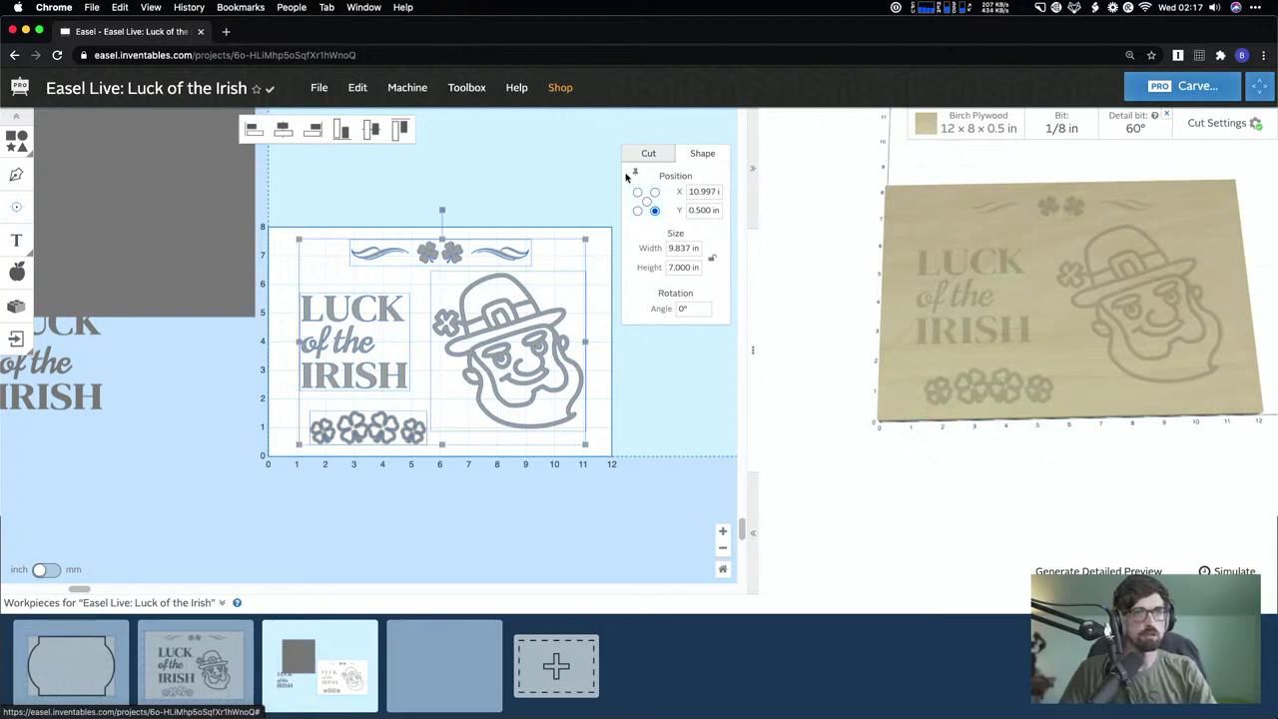
click(559, 204)
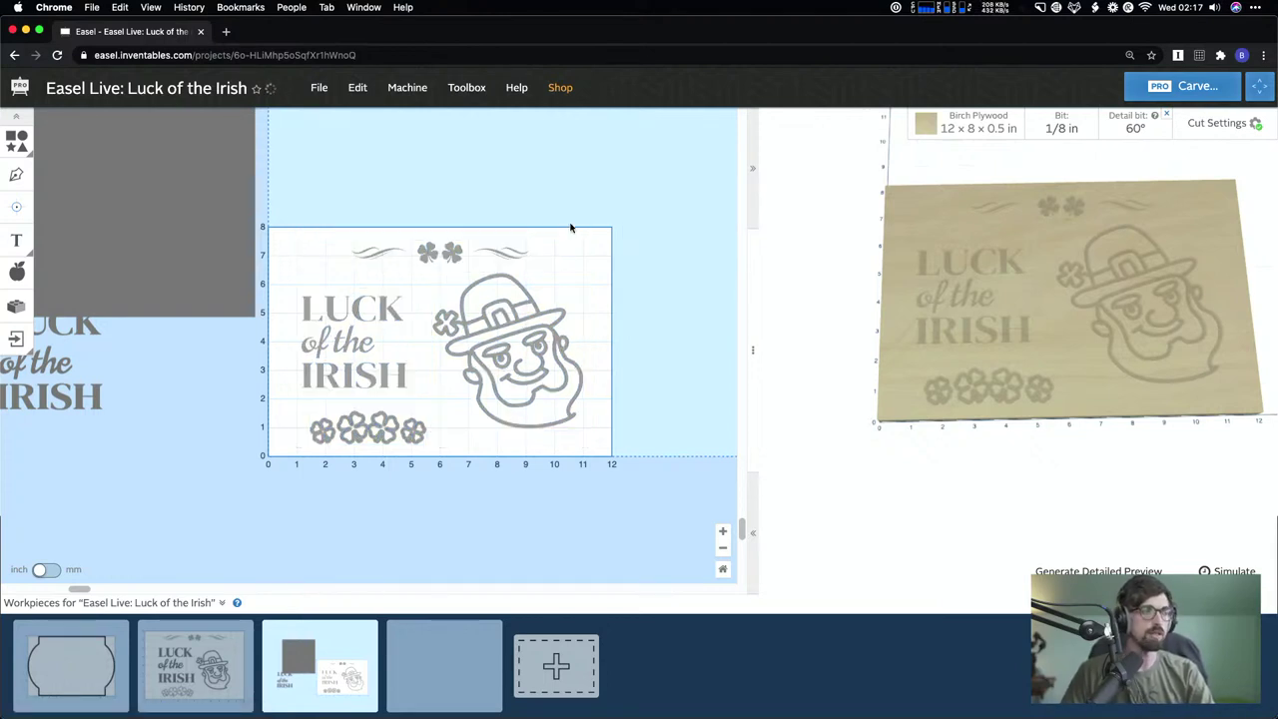
- Adjust the cut depth of the pinned clover and flourish ornament along the sign's upper edge
click(454, 256)
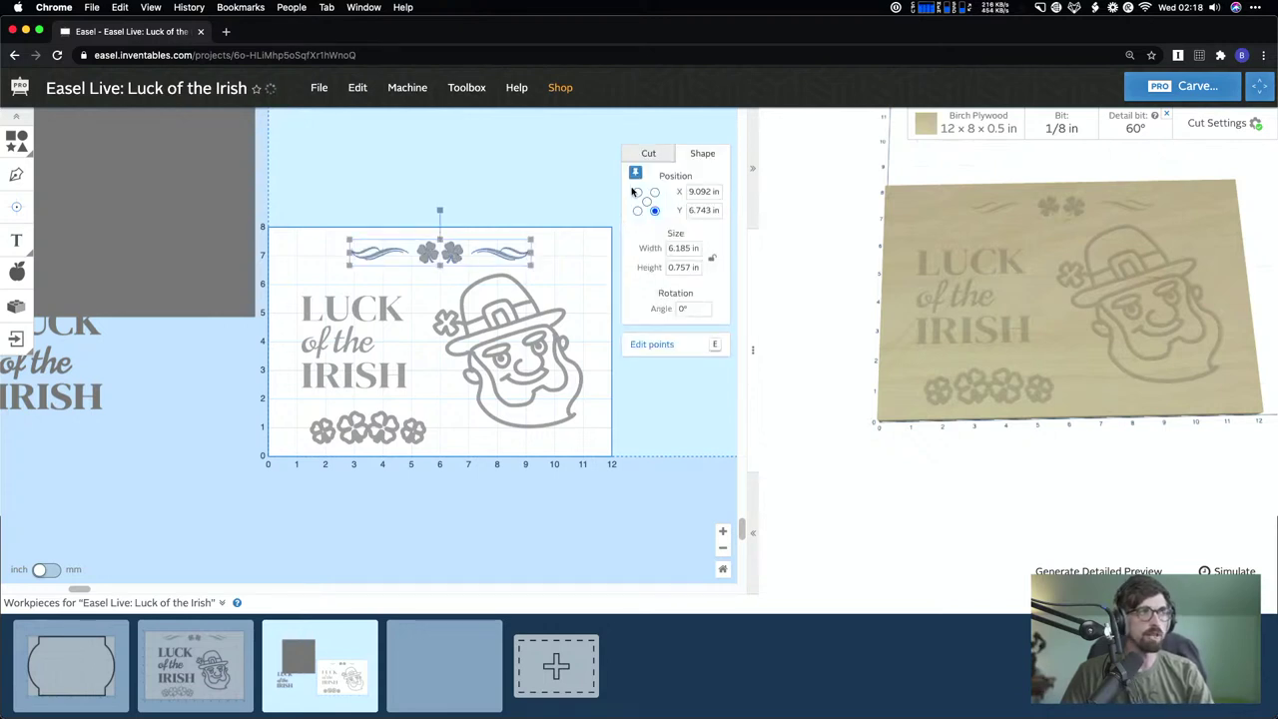
click(648, 155)
mouse_move(674, 226)
mouse_down()
mouse_move(673, 257)
mouse_move(679, 210)
mouse_up()
click(540, 188)
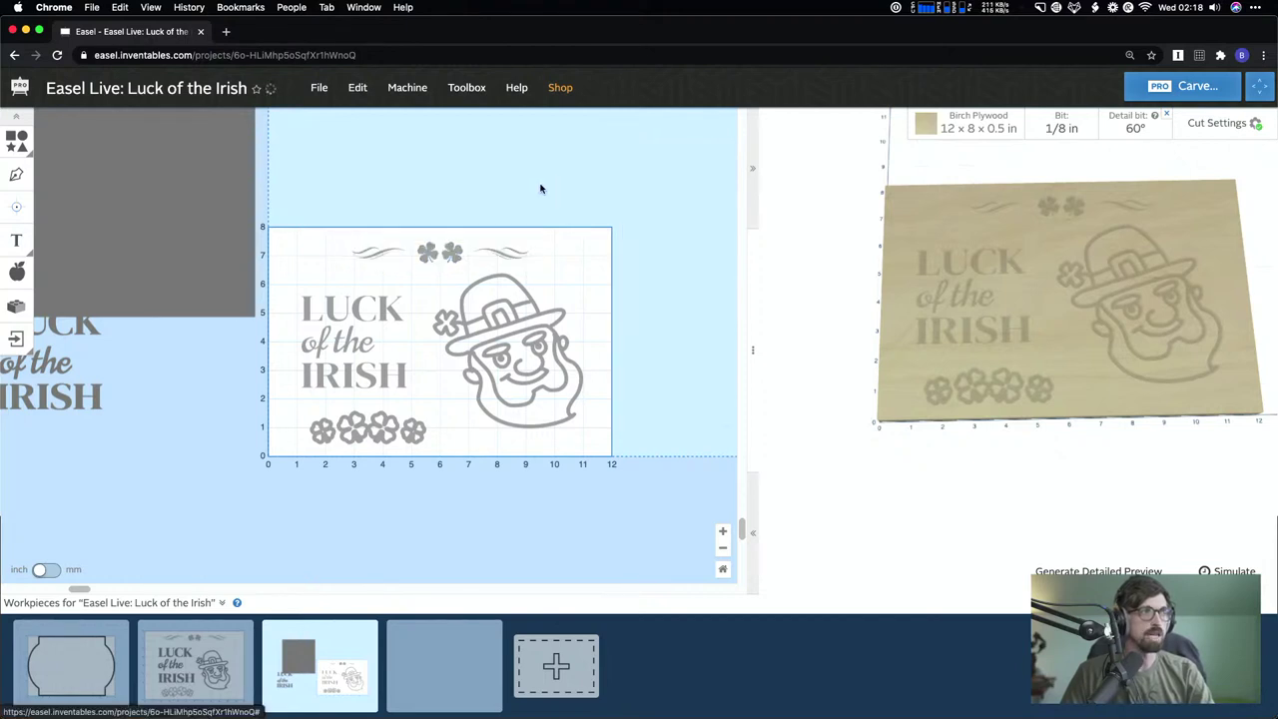
click(471, 255)
click(460, 210)
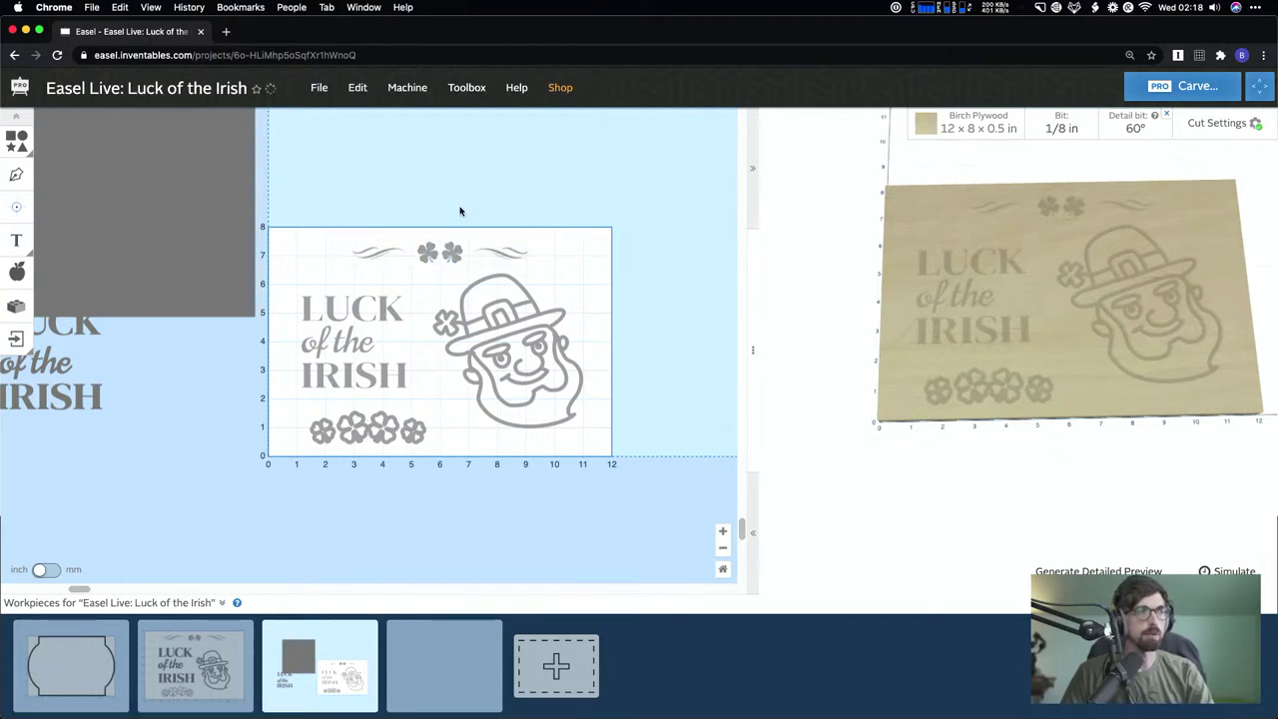
click(450, 255)
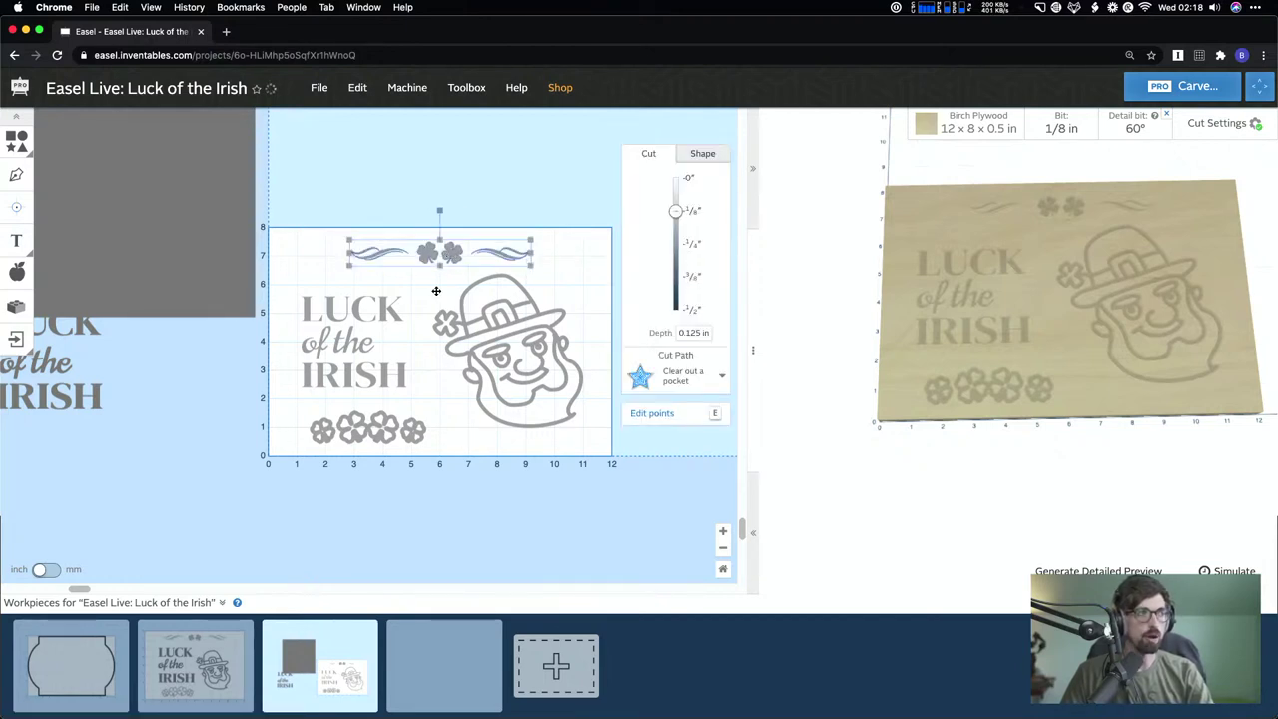
click(444, 184)
- Check the Enable Pinning Shapes option and its explanation in the machine's advanced settings
click(407, 87)
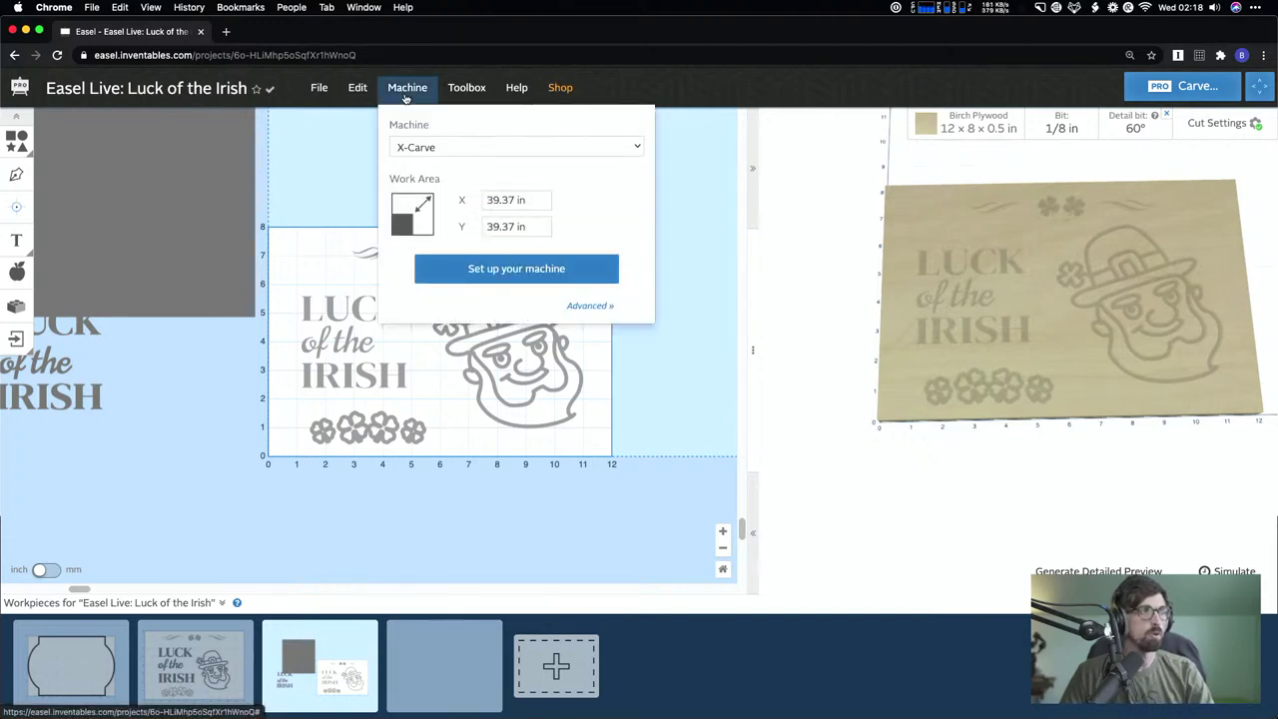
click(594, 305)
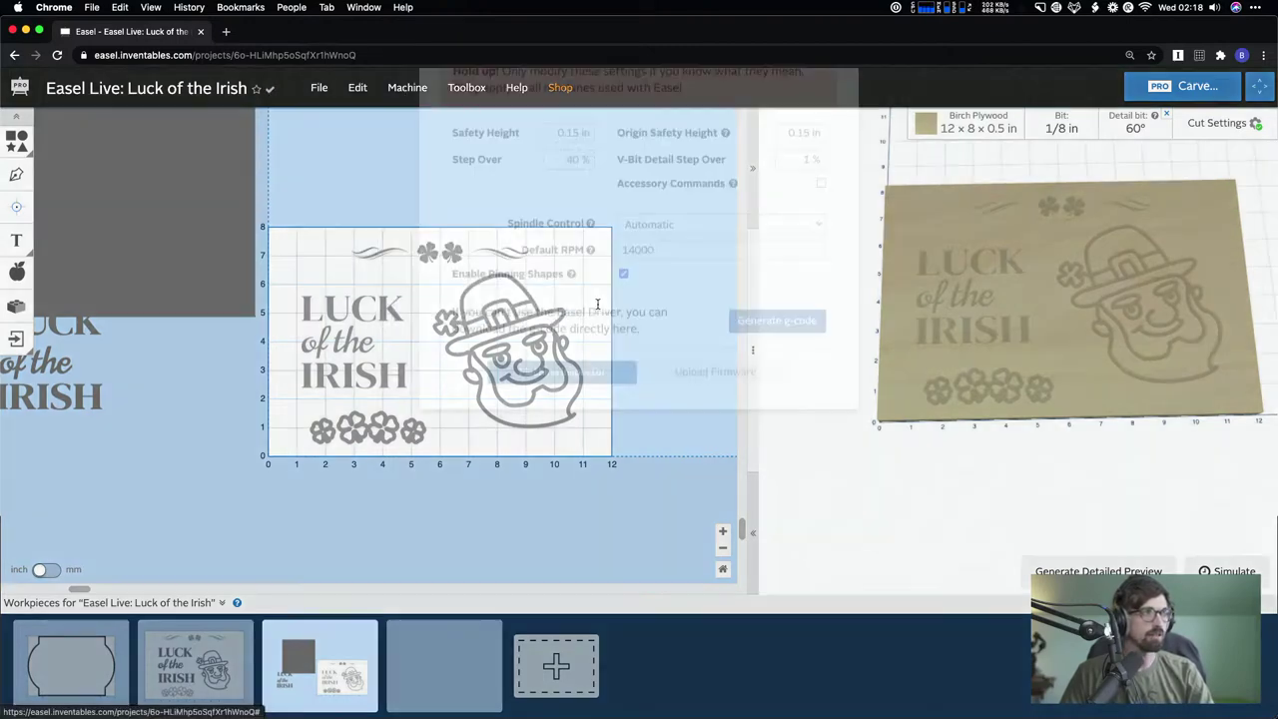
mouse_move(571, 357)
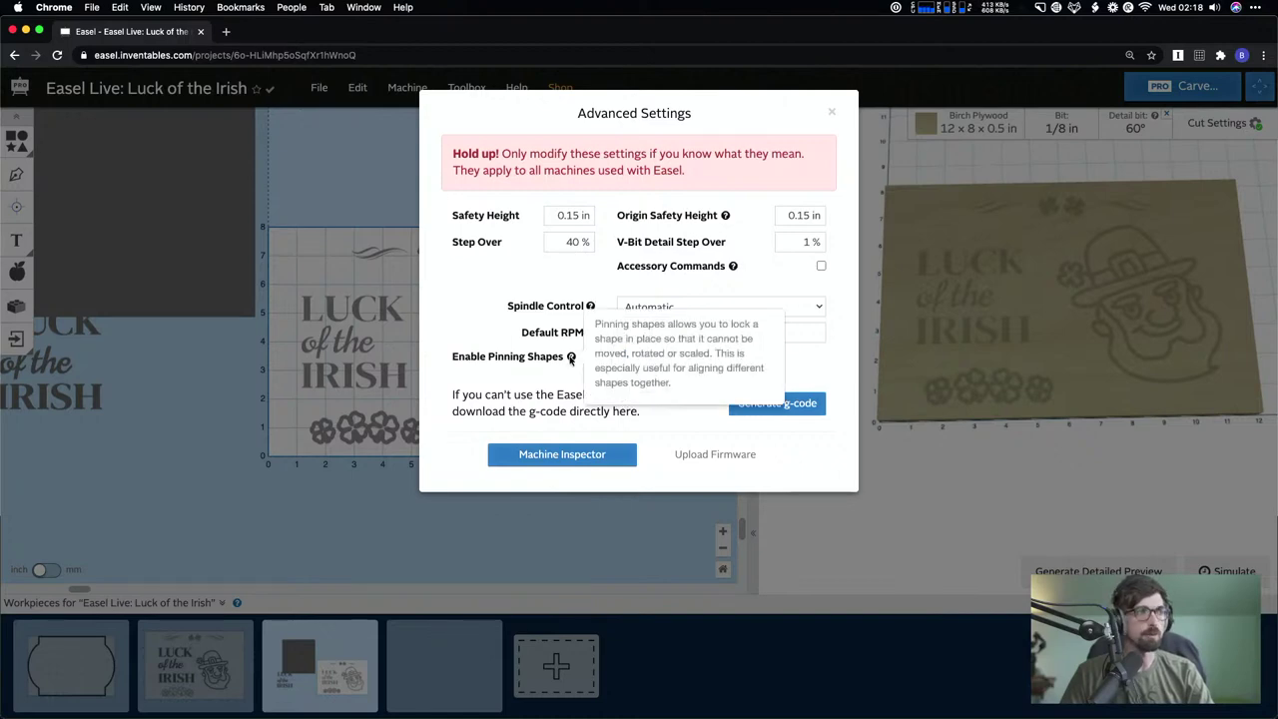
click(831, 111)
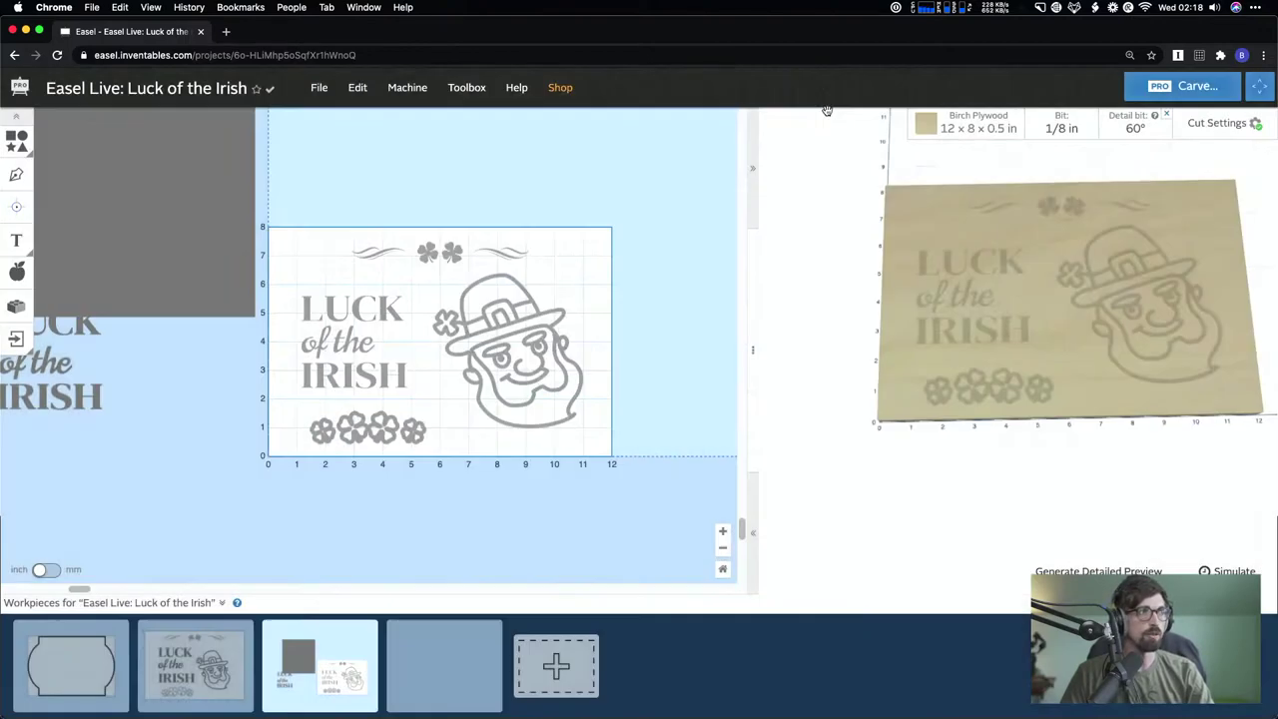
click(407, 87)
click(590, 306)
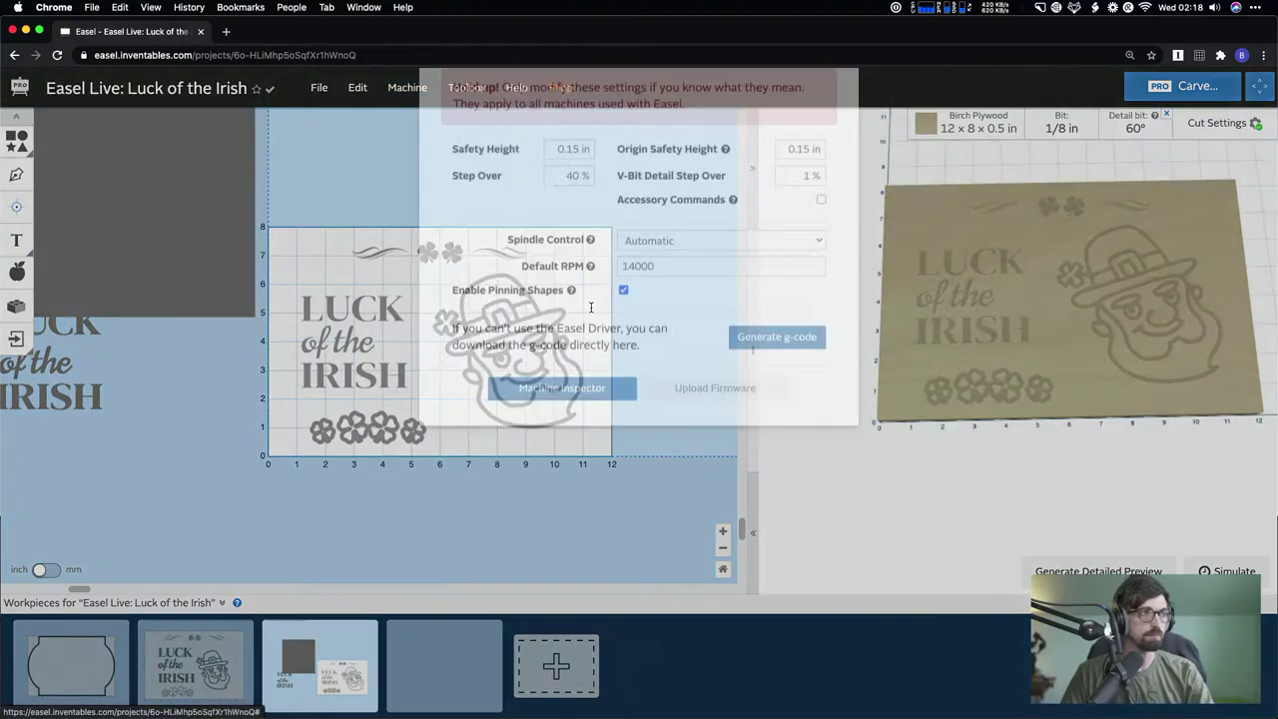
mouse_move(571, 356)
click(623, 356)
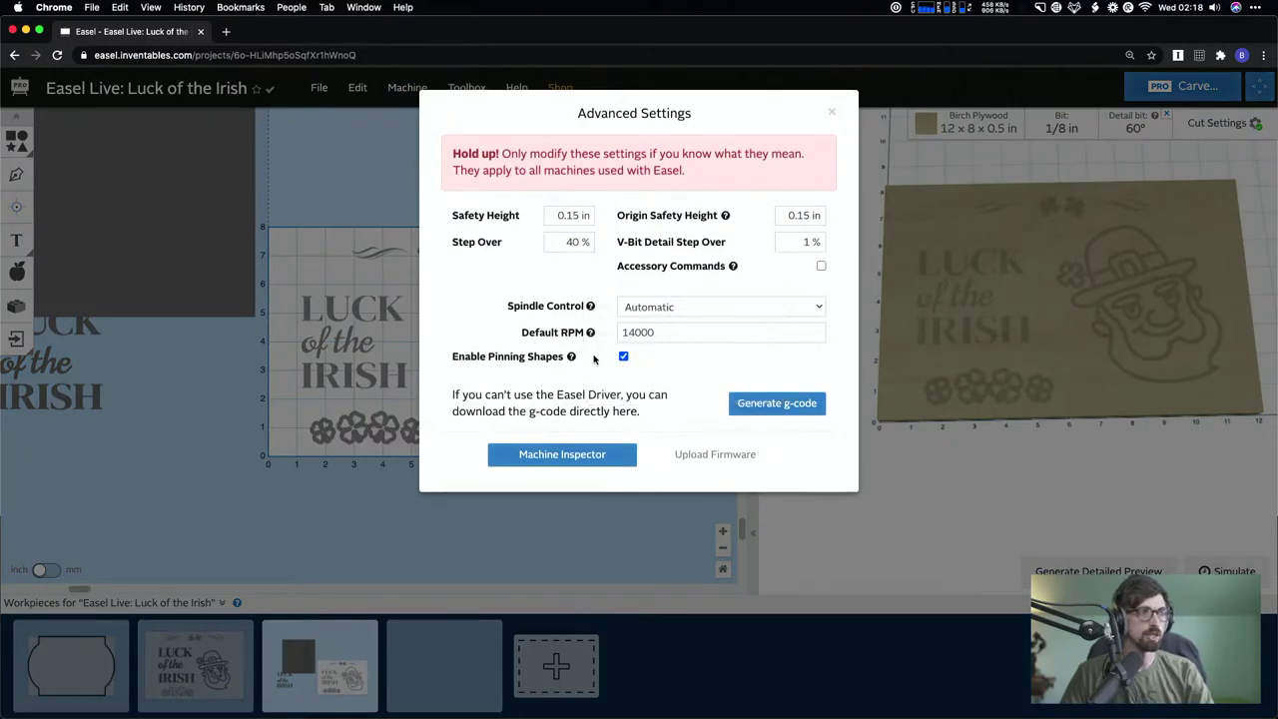
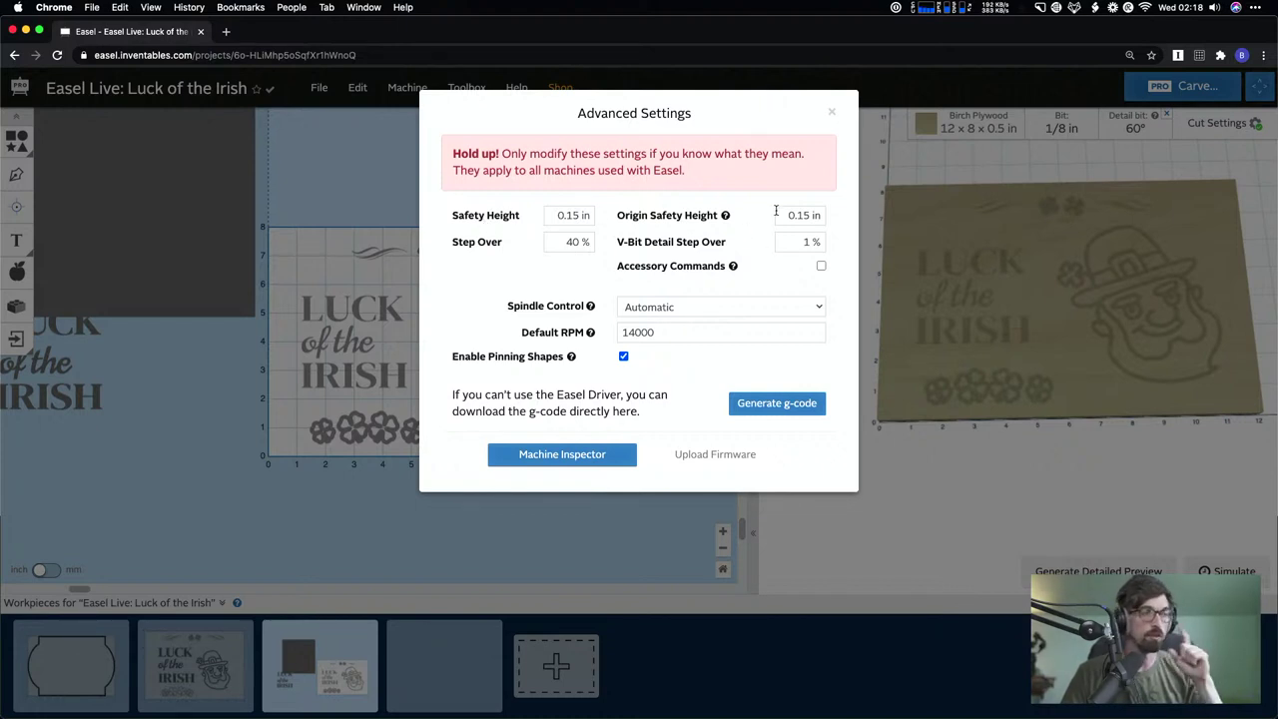
click(831, 111)
- Move the large square from beside the board onto the sign board, over the artwork
scroll(608, 309, left, 3)
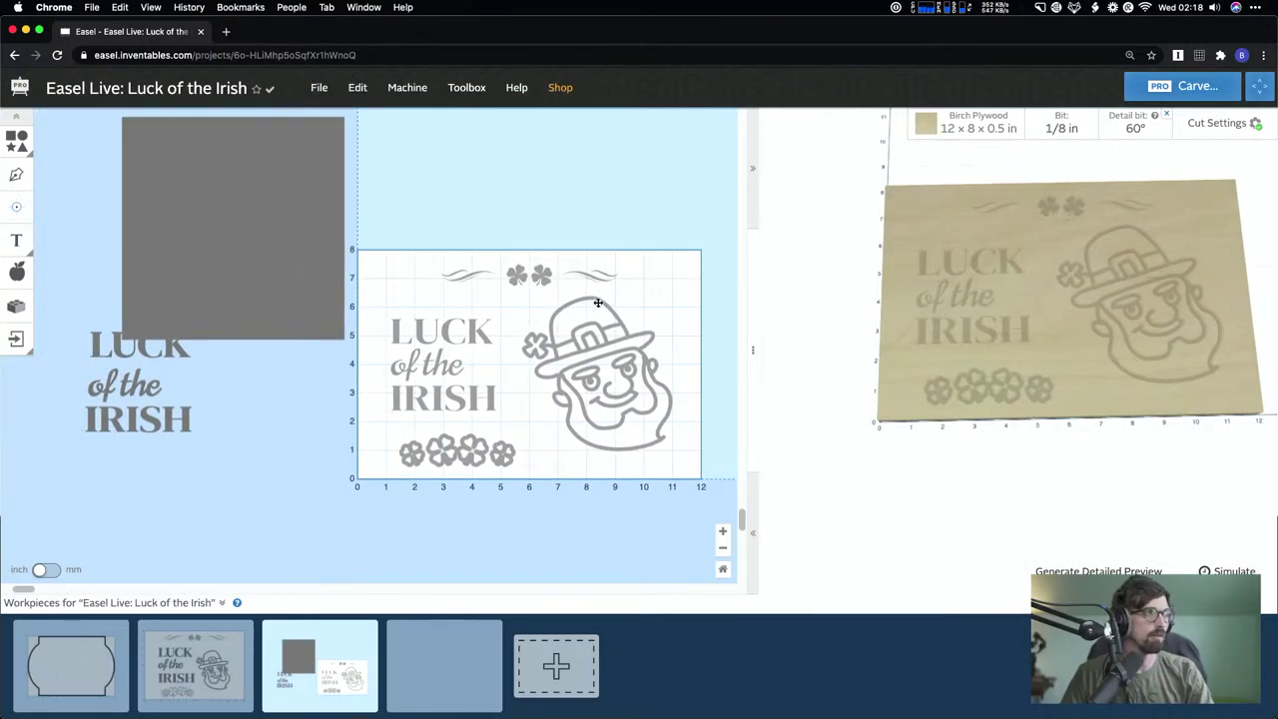
drag(267, 205, 414, 196)
scroll(414, 196, left, 1)
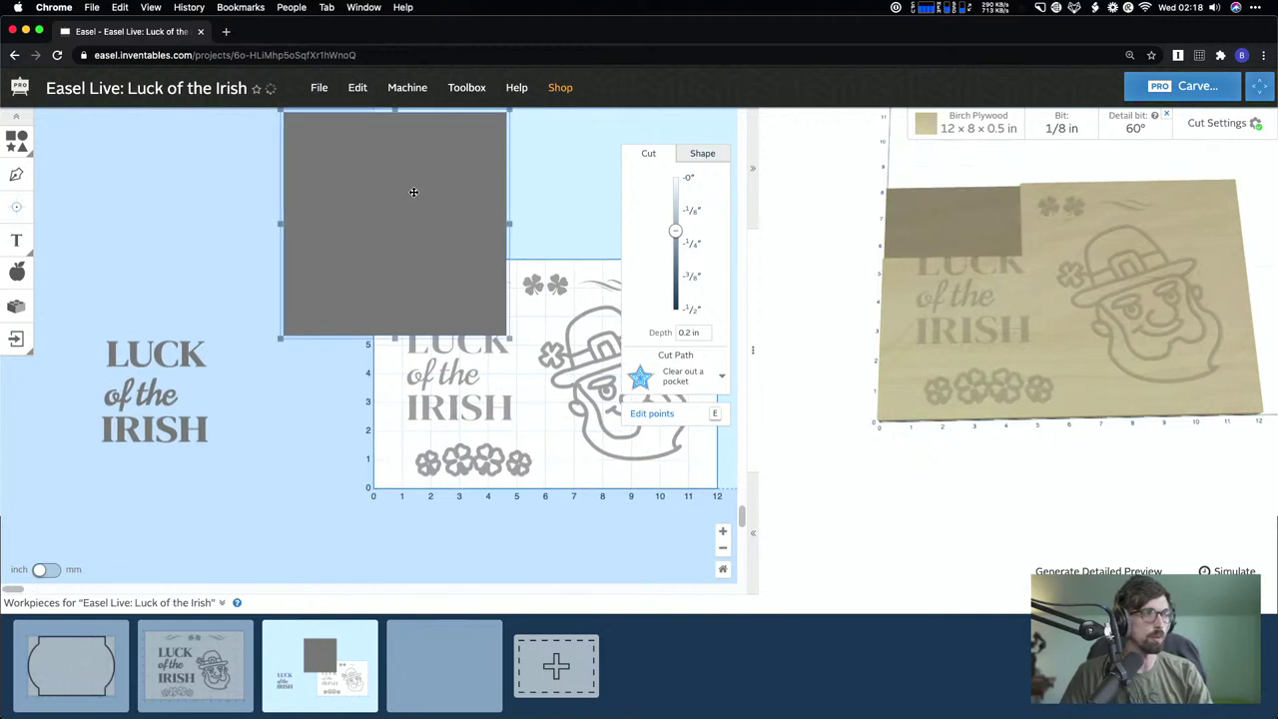
drag(330, 185, 549, 330)
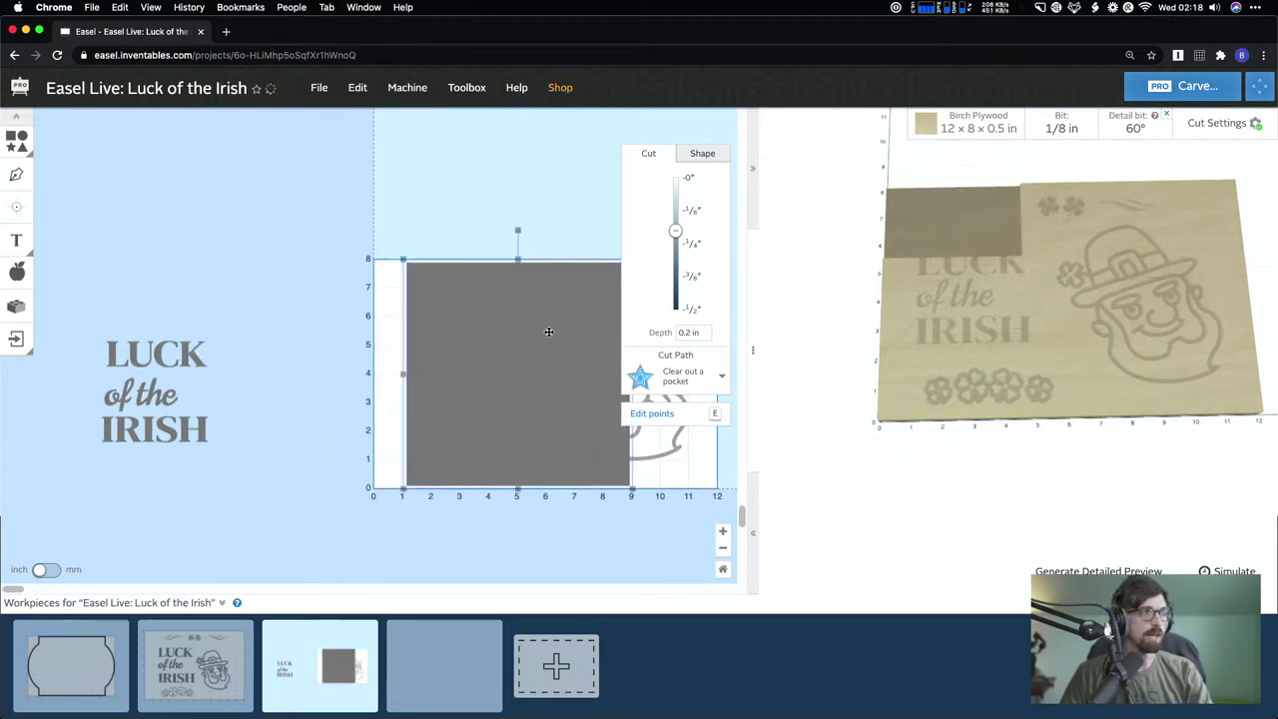
- Set the square's height to 8 in and the Y position of its lower-right corner to 0 in
click(701, 154)
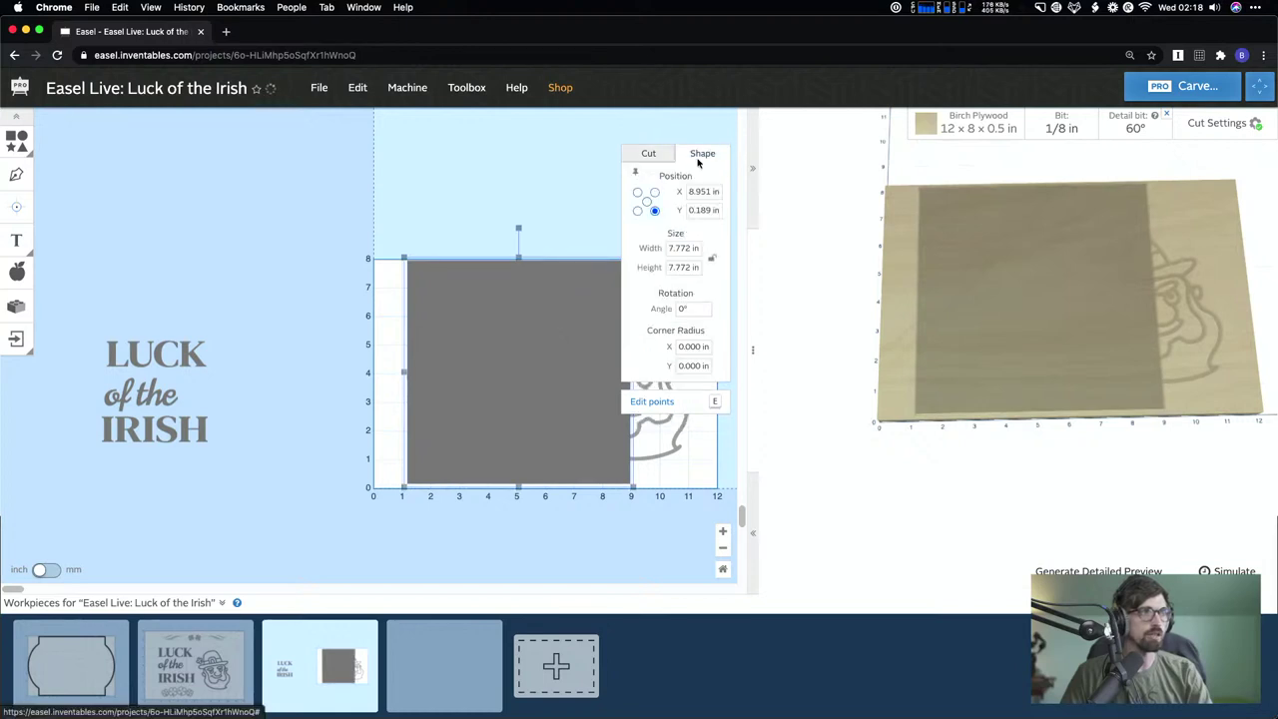
click(674, 267)
text(8)
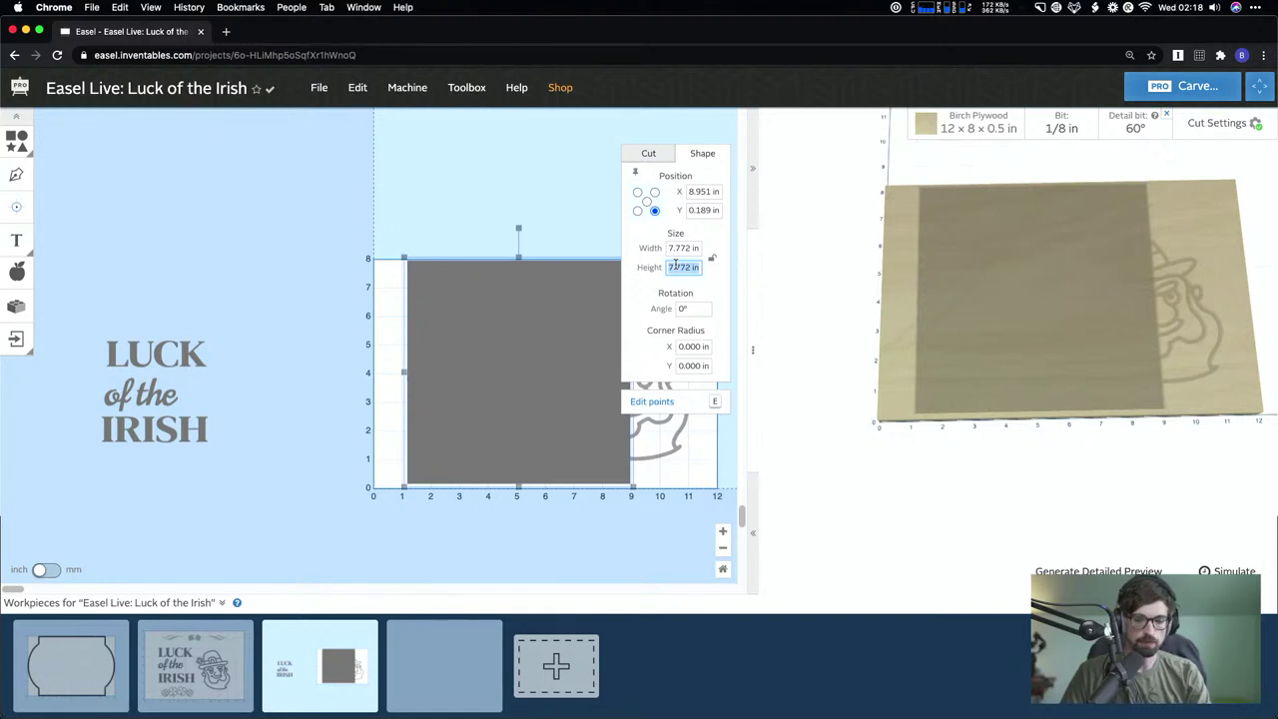
key(Return)
click(704, 209)
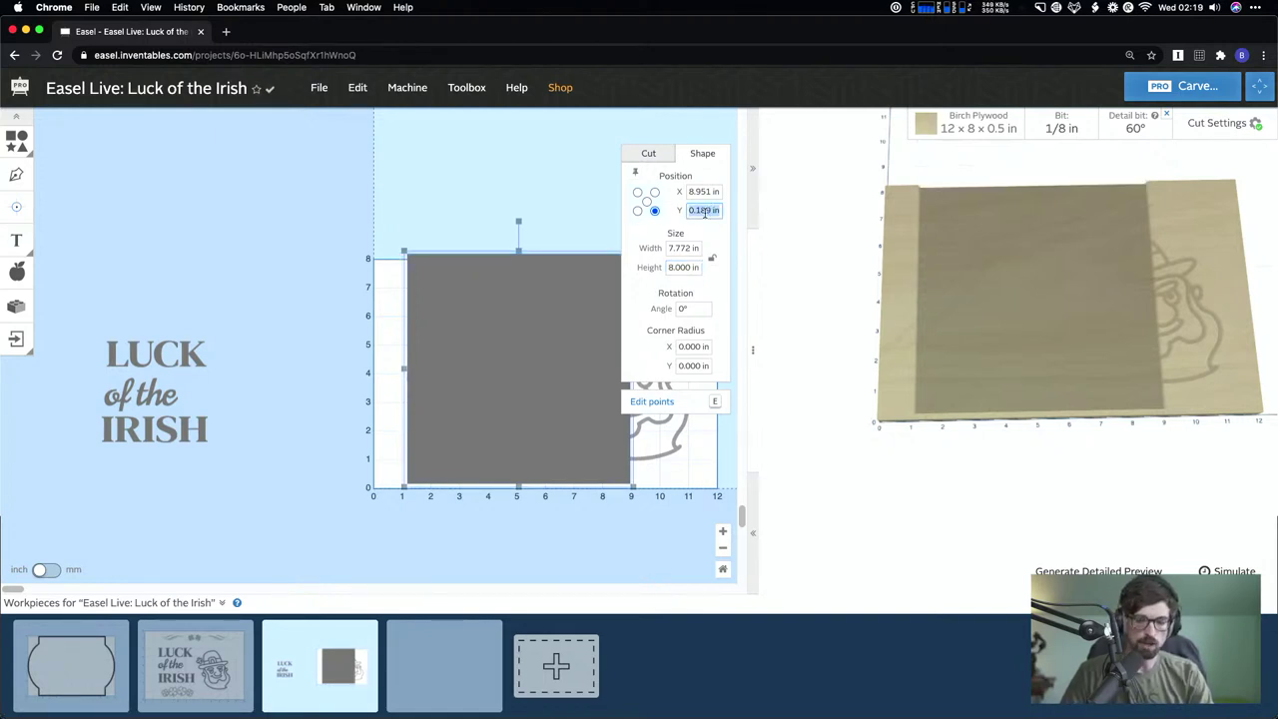
text(0)
key(Return)
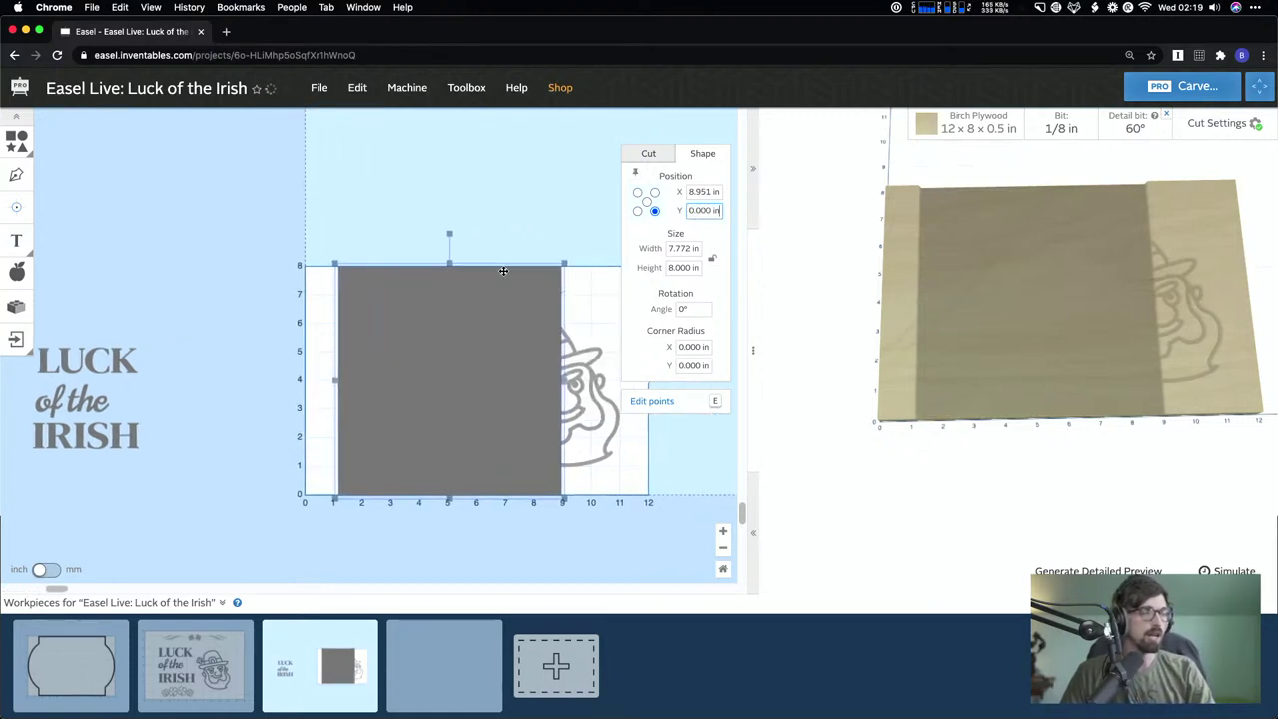
- Widen the rectangle to about 9.57 in and set the X position of its center to 6 in
drag(565, 381, 615, 380)
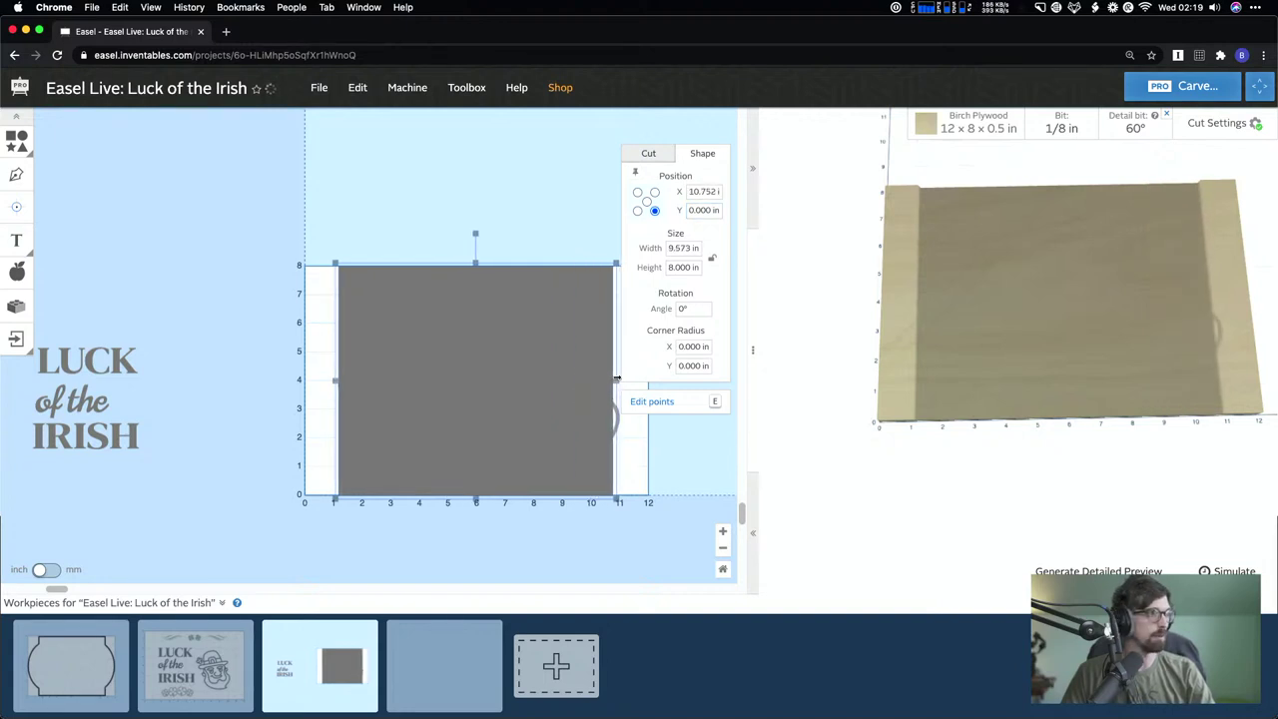
scroll(545, 378, right, 3)
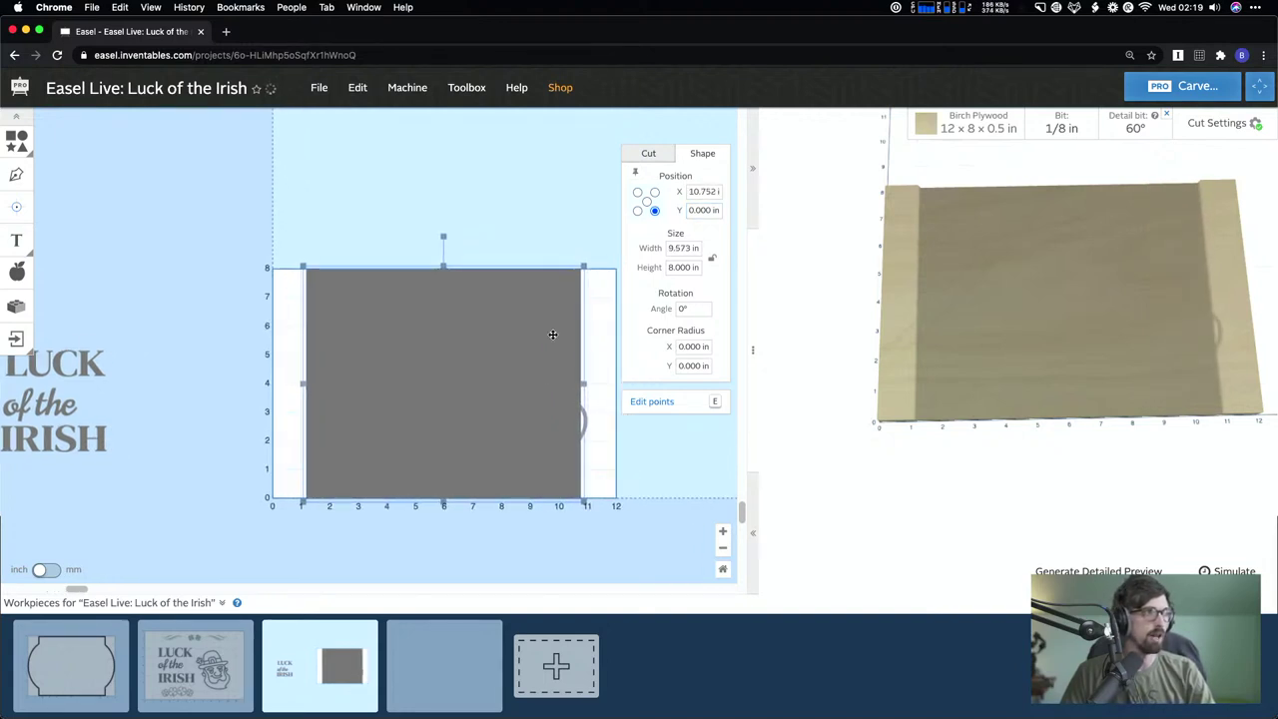
click(648, 202)
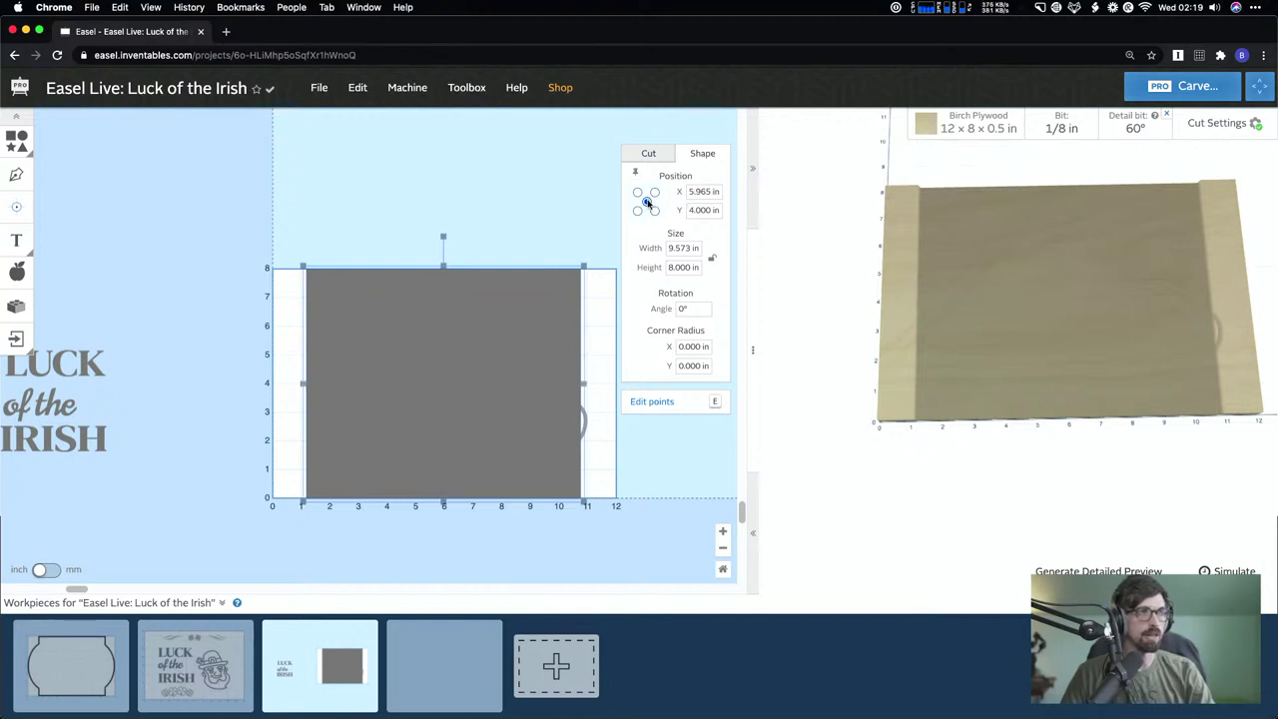
click(701, 193)
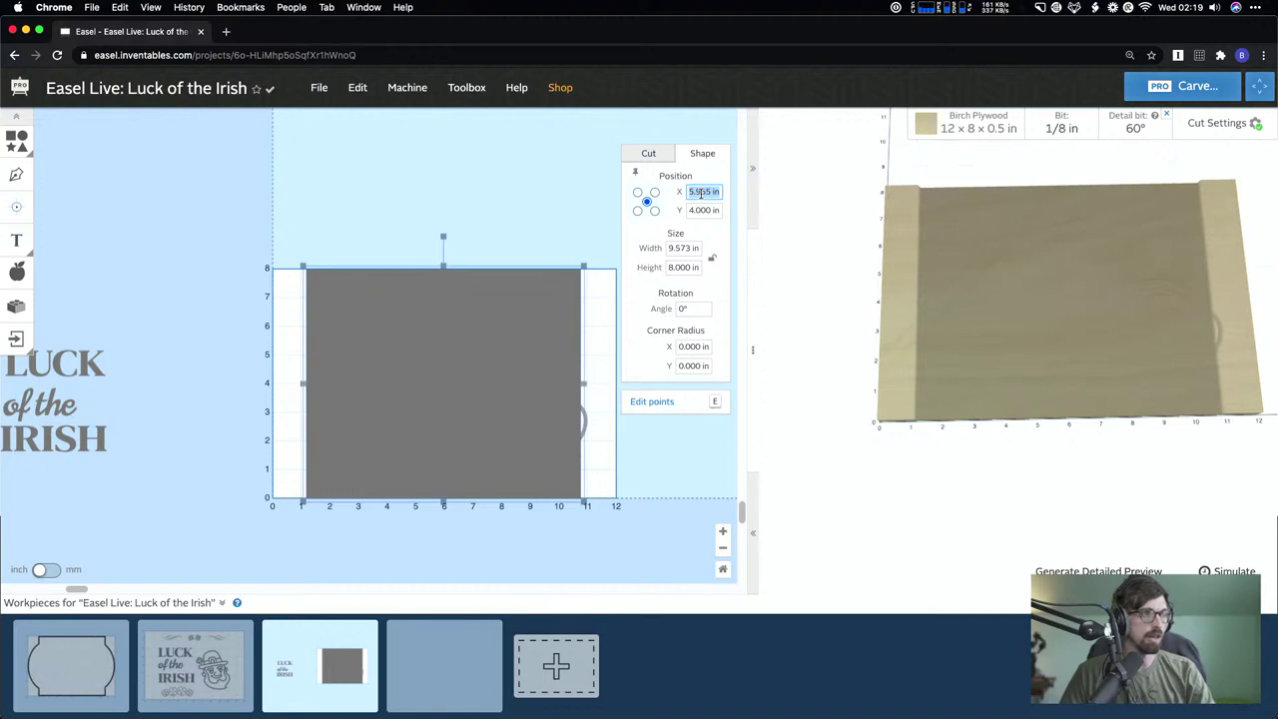
text(6)
key(Return)
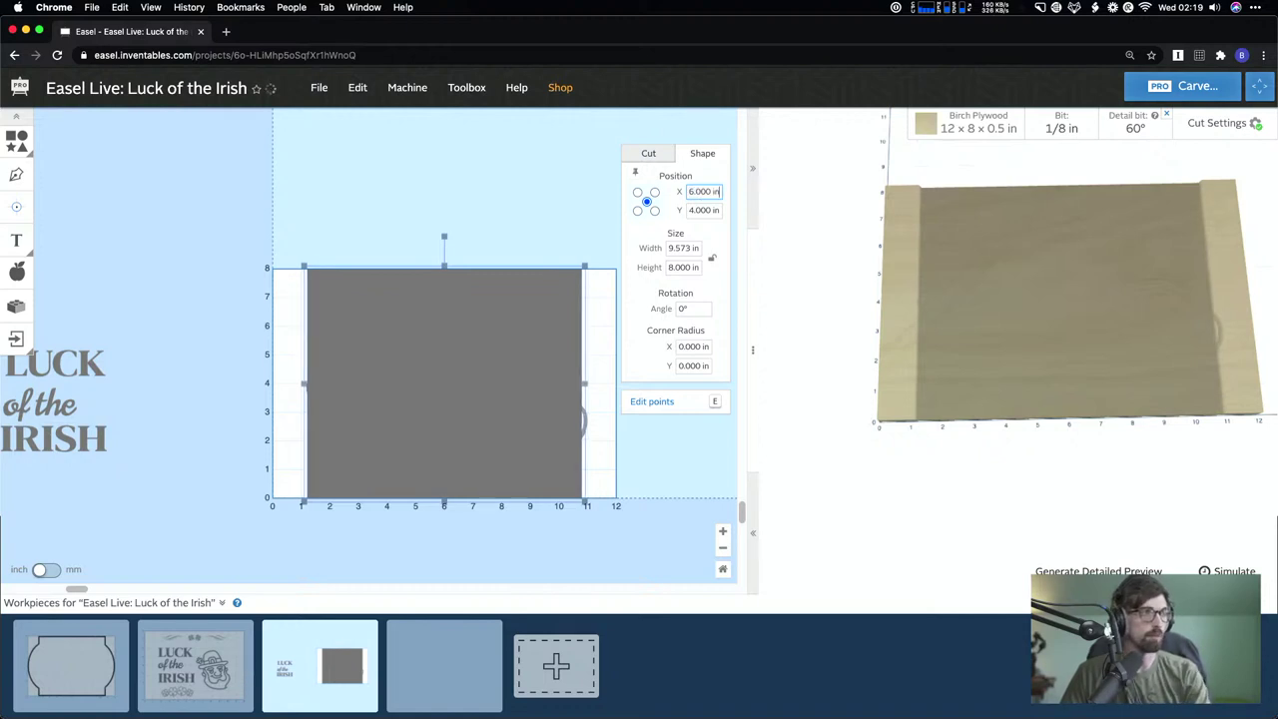
click(543, 220)
- Add a circle at the board's left edge and stretch it into an ellipse about 3.9 in wide and 5.3 in high
scroll(503, 393, left, 2)
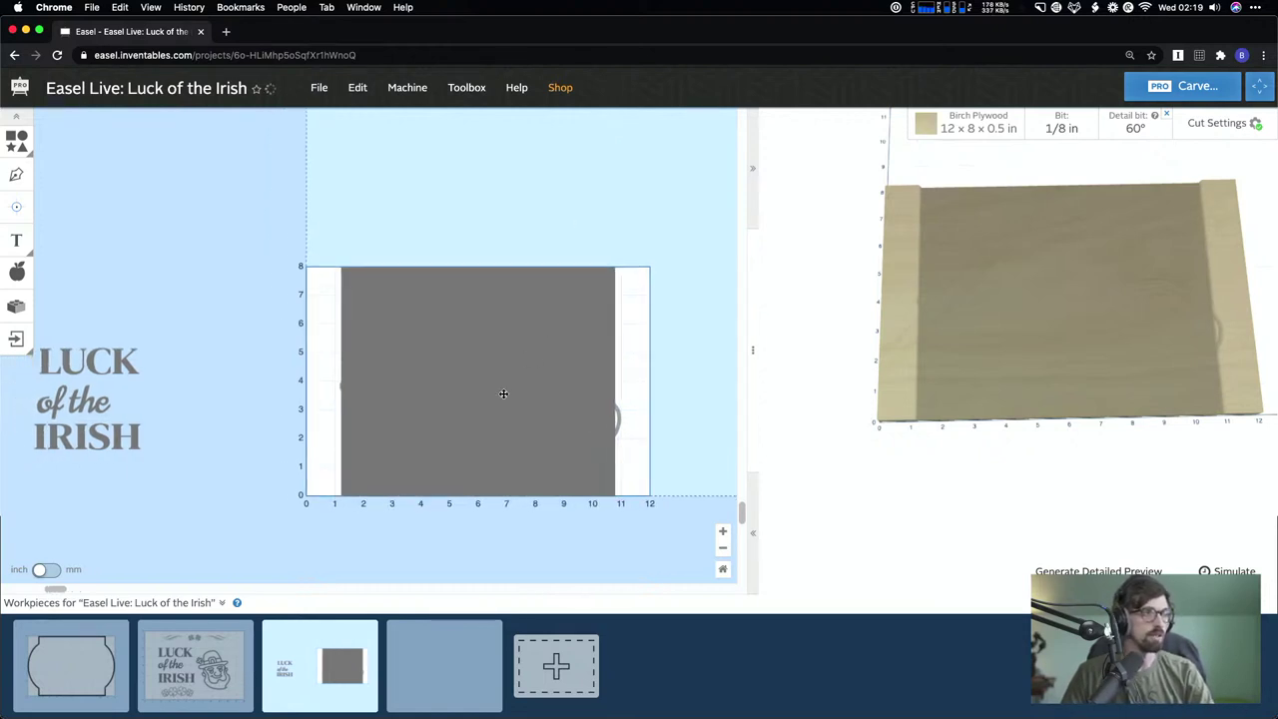
click(25, 153)
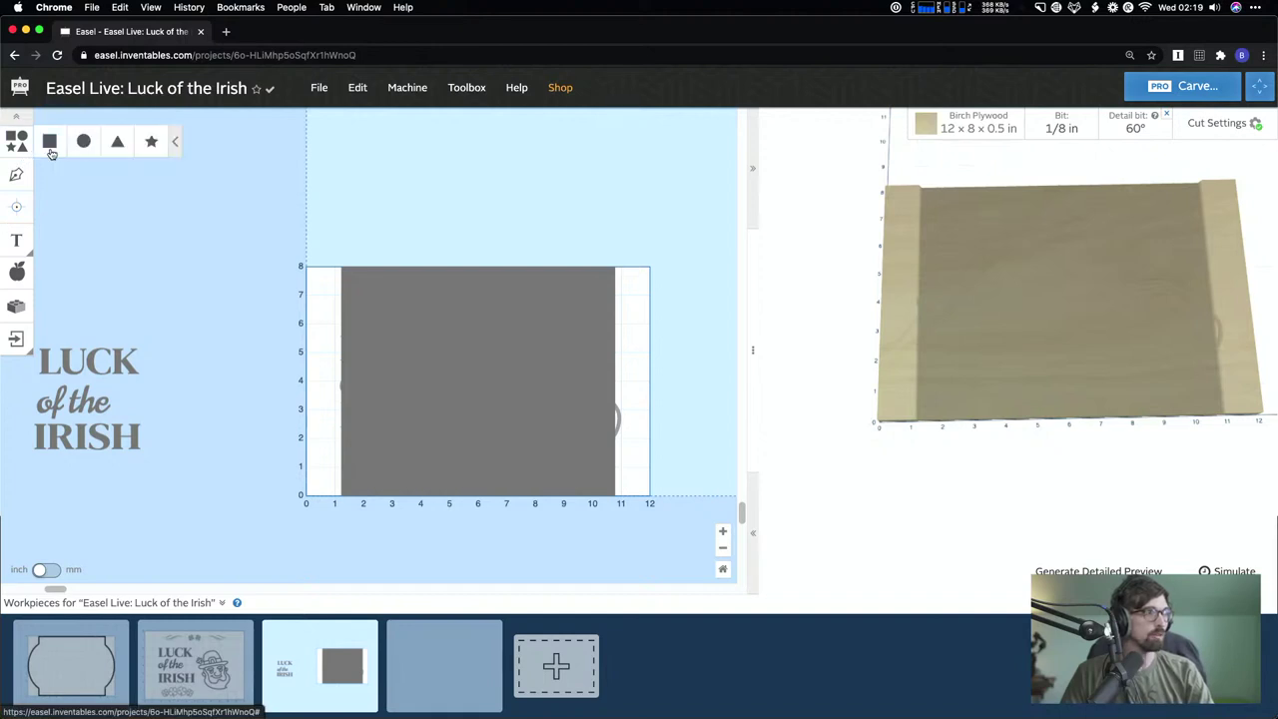
click(84, 142)
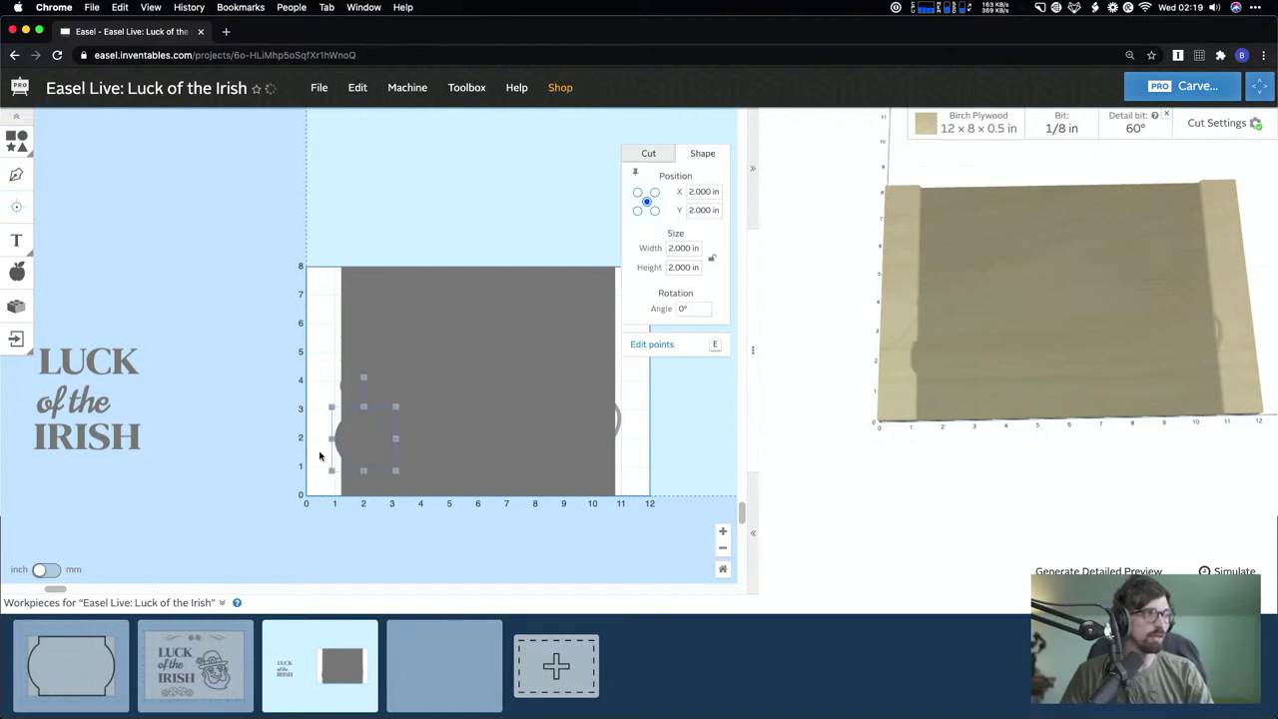
mouse_move(362, 428)
mouse_down()
mouse_move(344, 368)
mouse_move(350, 440)
mouse_up()
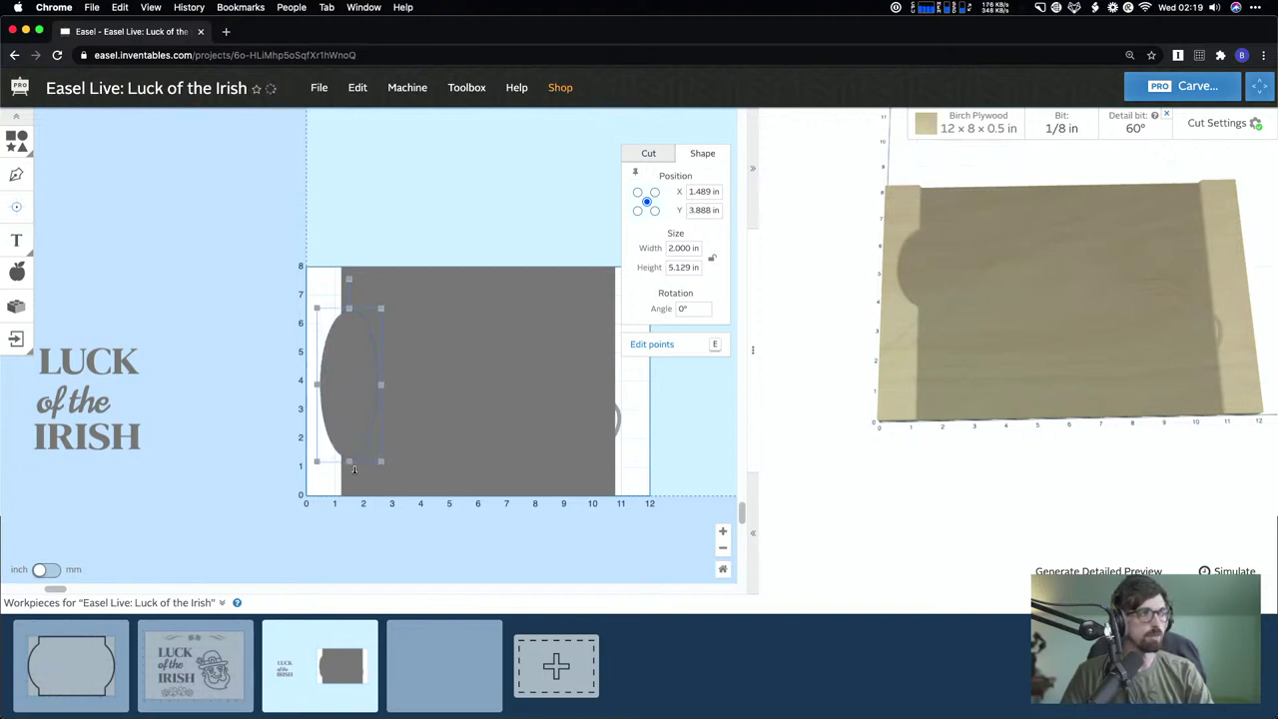
mouse_move(381, 385)
mouse_down()
mouse_move(422, 386)
mouse_move(362, 385)
mouse_up()
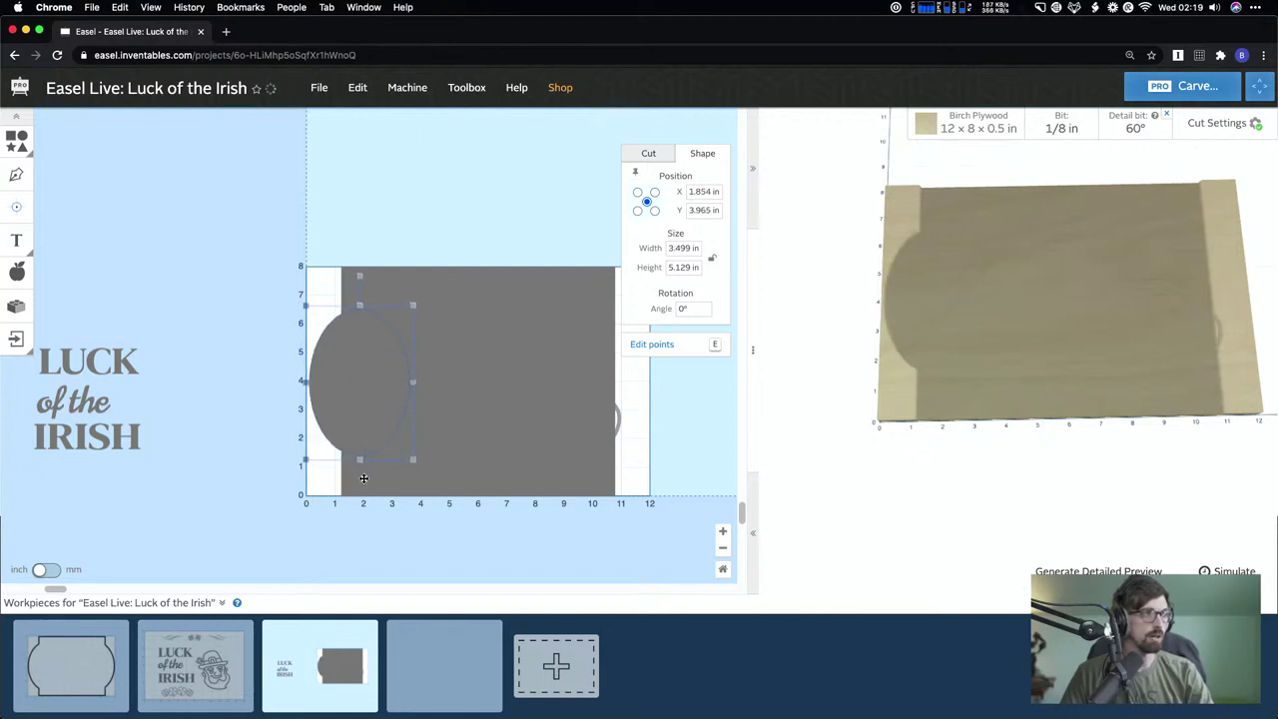
drag(360, 460, 359, 465)
drag(416, 385, 426, 387)
click(428, 299)
click(363, 351)
click(415, 228)
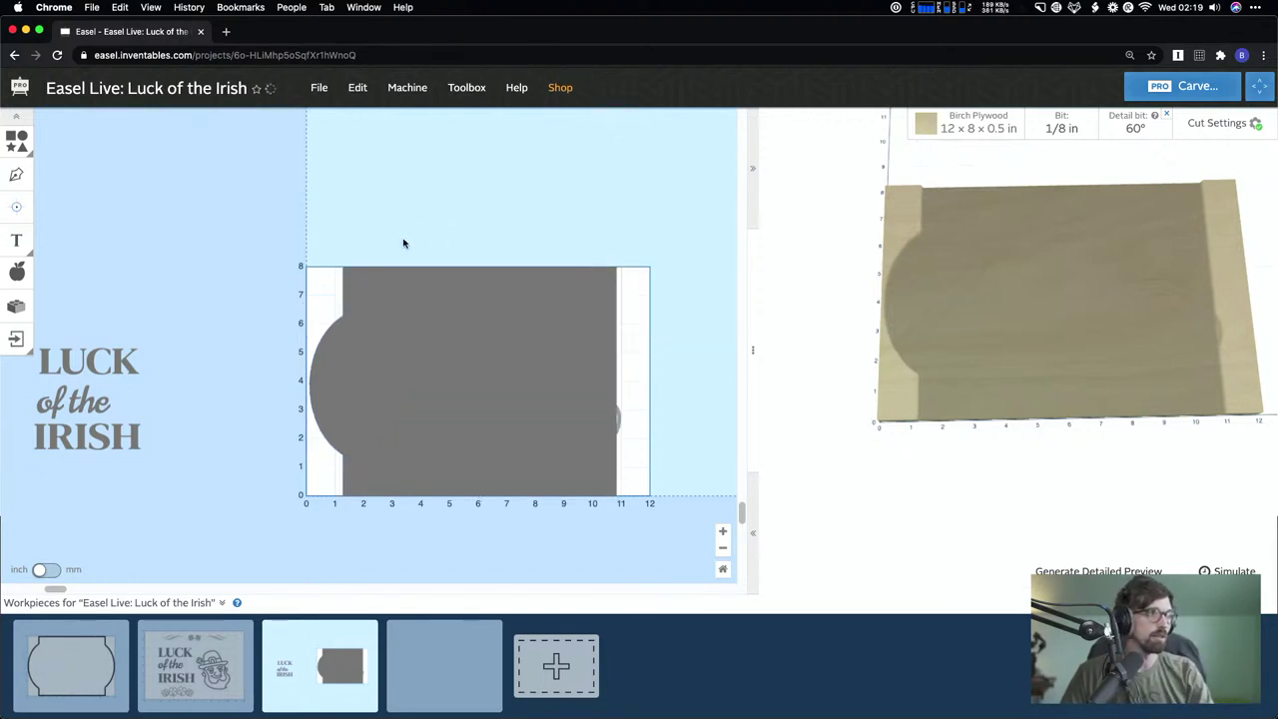
- Enlarge the ellipse to about 5.75 × 6.72 in, keeping its curved side along the board's left edge
click(386, 296)
click(353, 360)
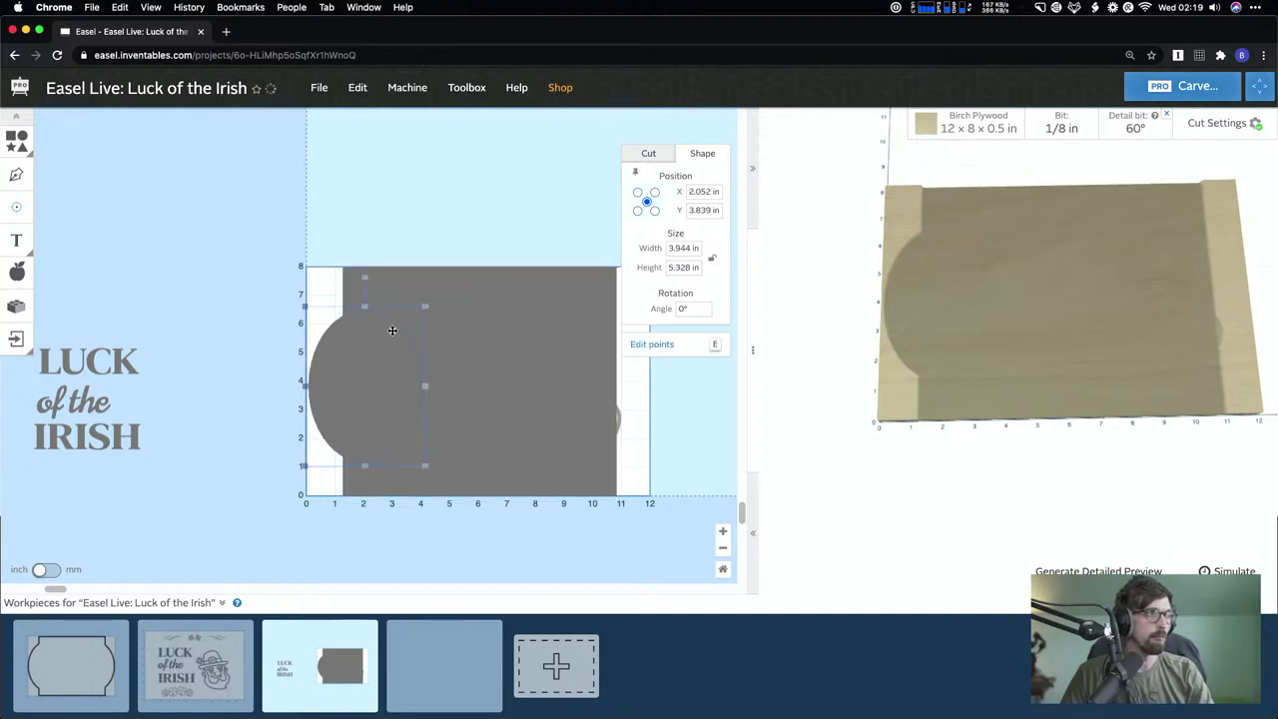
drag(426, 306, 442, 289)
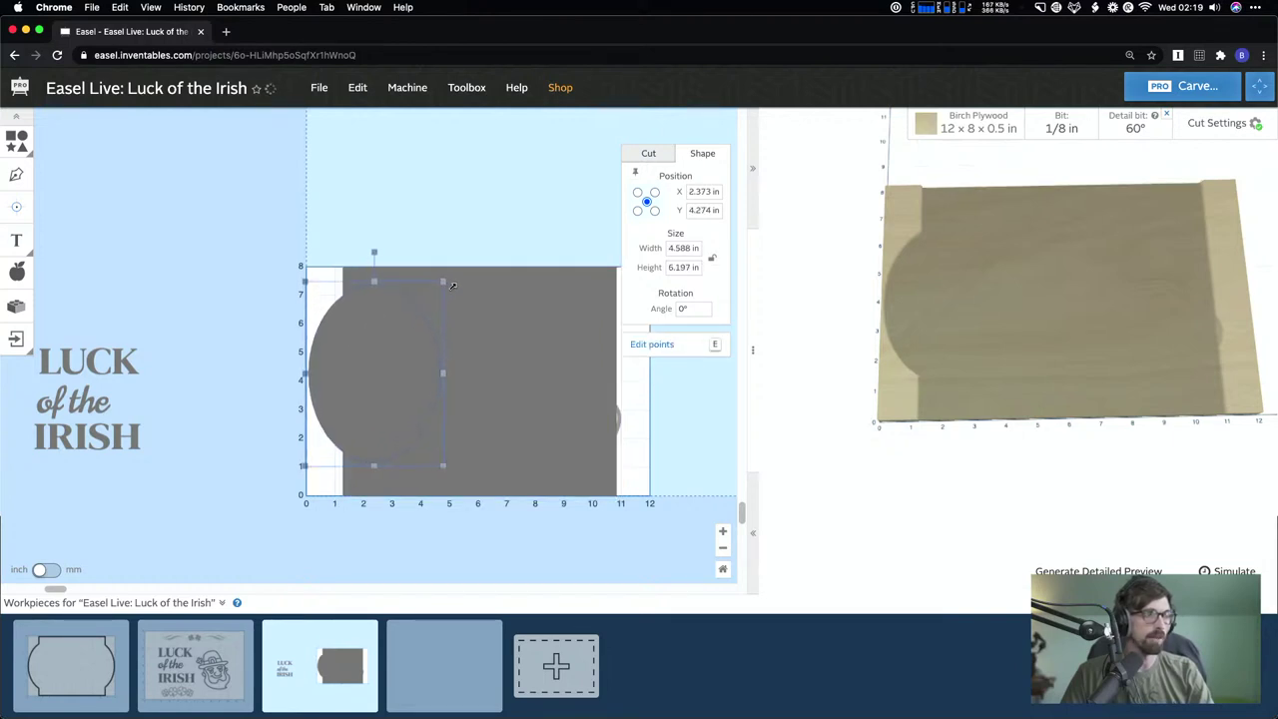
drag(373, 356, 372, 362)
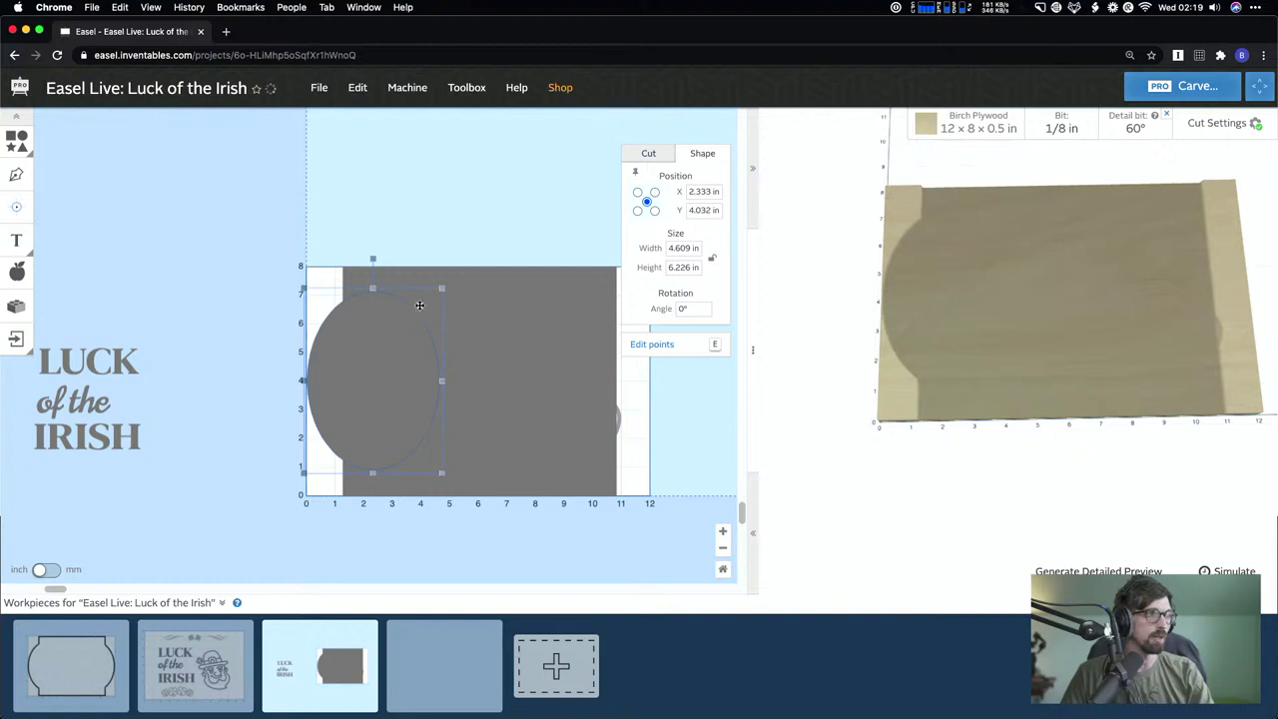
drag(444, 288, 453, 273)
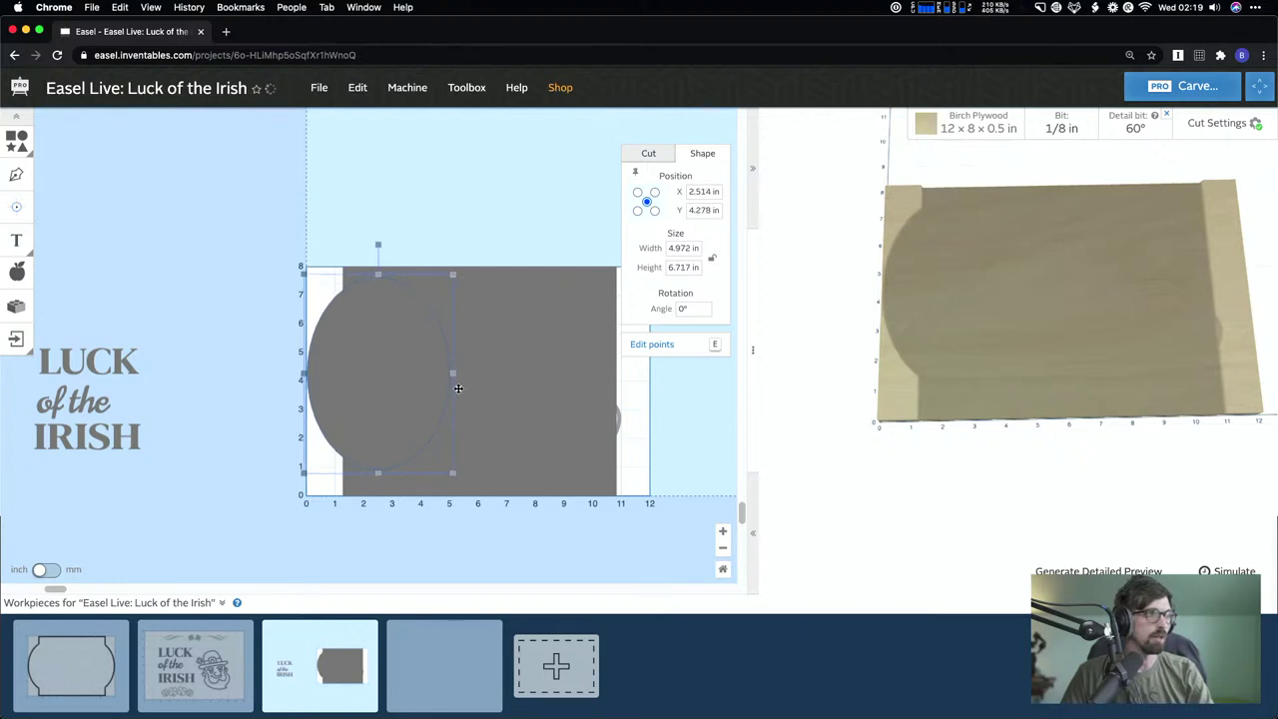
drag(455, 371, 420, 373)
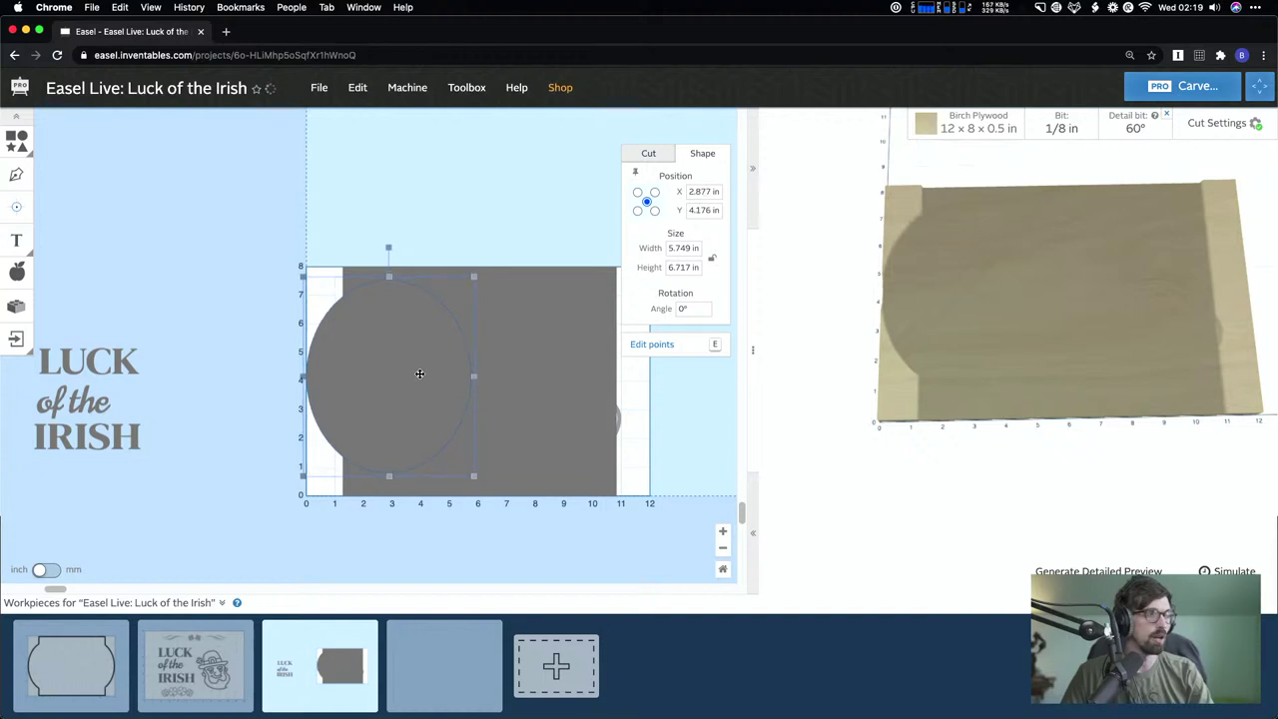
- Set the rectangle's width to 9.74 in
click(525, 304)
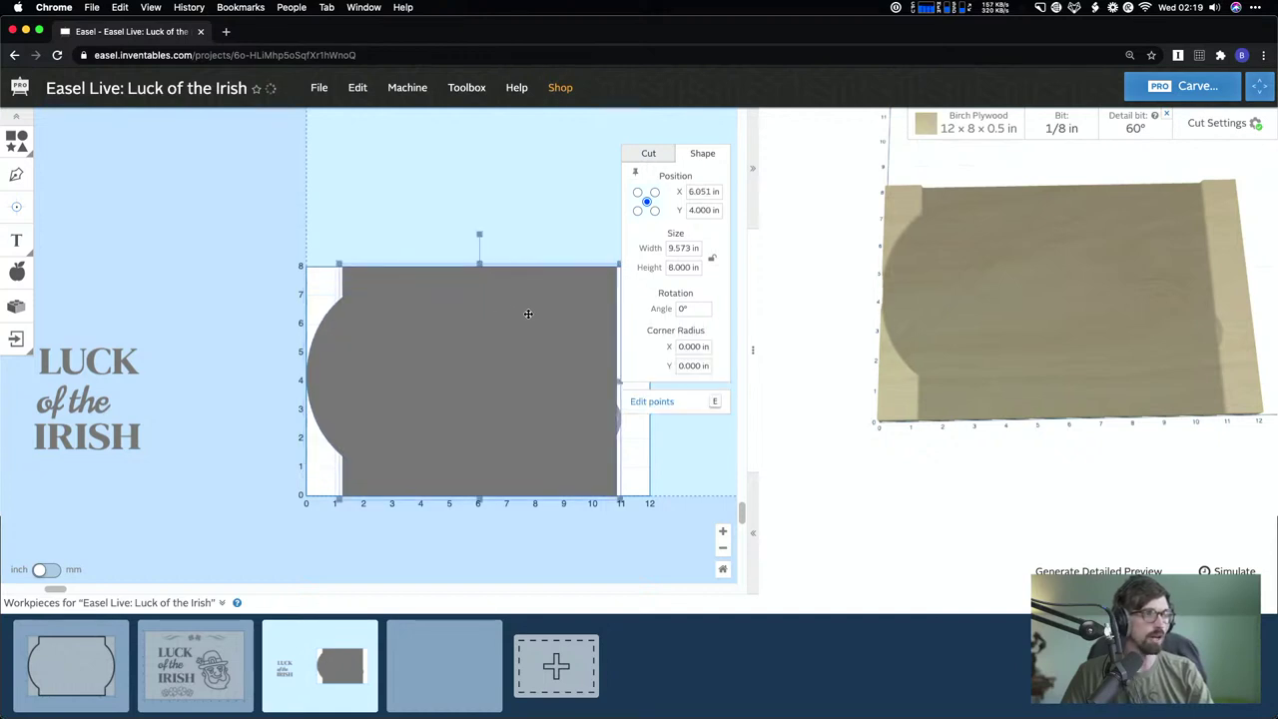
click(679, 268)
click(683, 249)
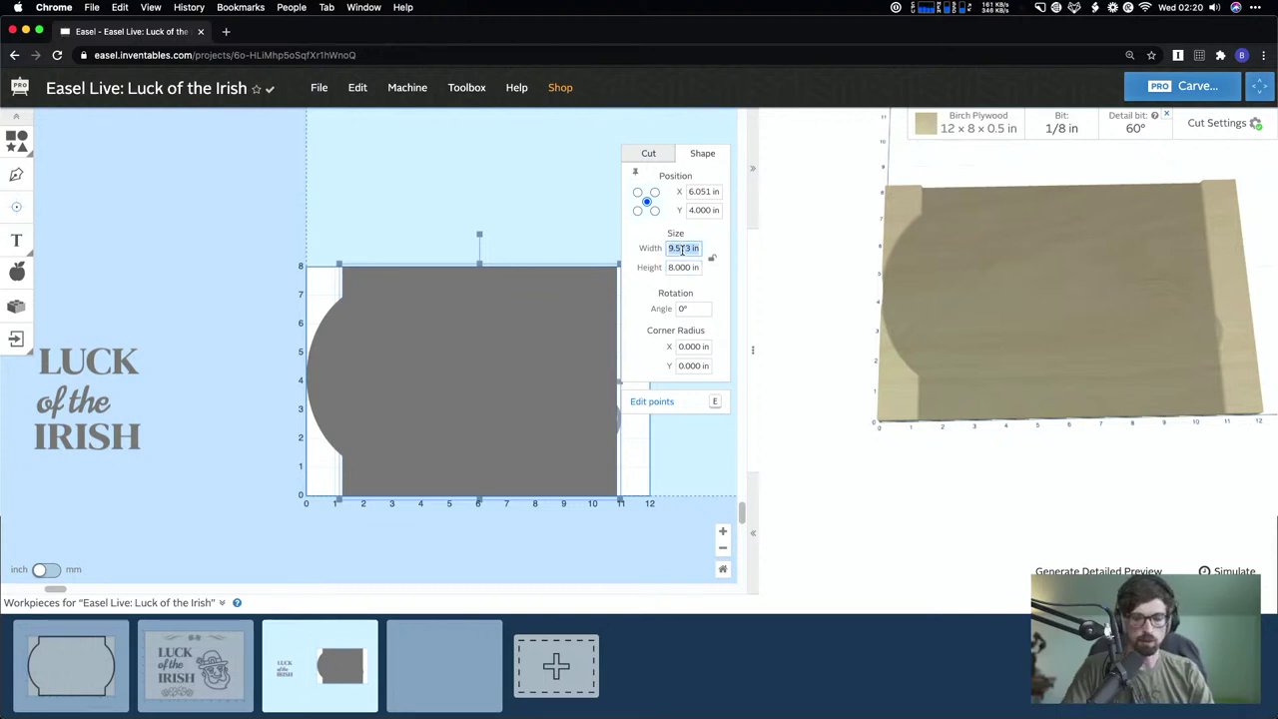
text(9.74)
key(Return)
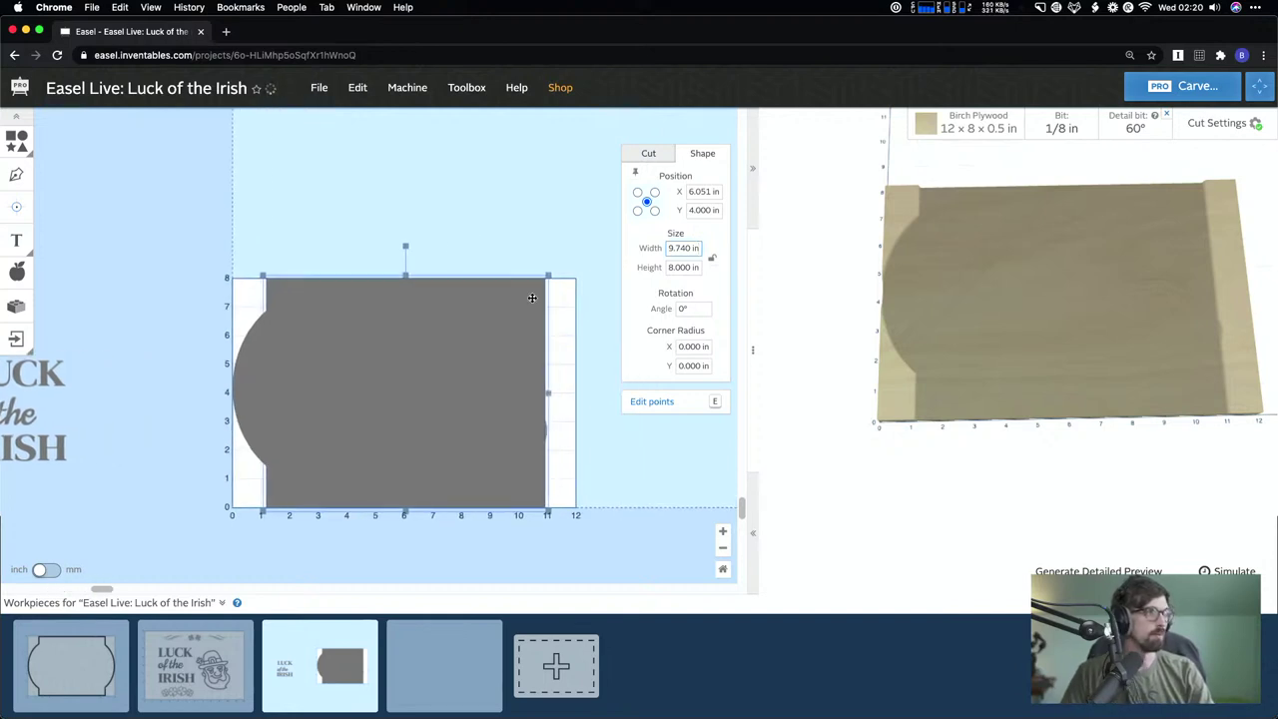
- Set the X position of the rectangle's center to 6 in
click(696, 191)
text(6)
key(Return)
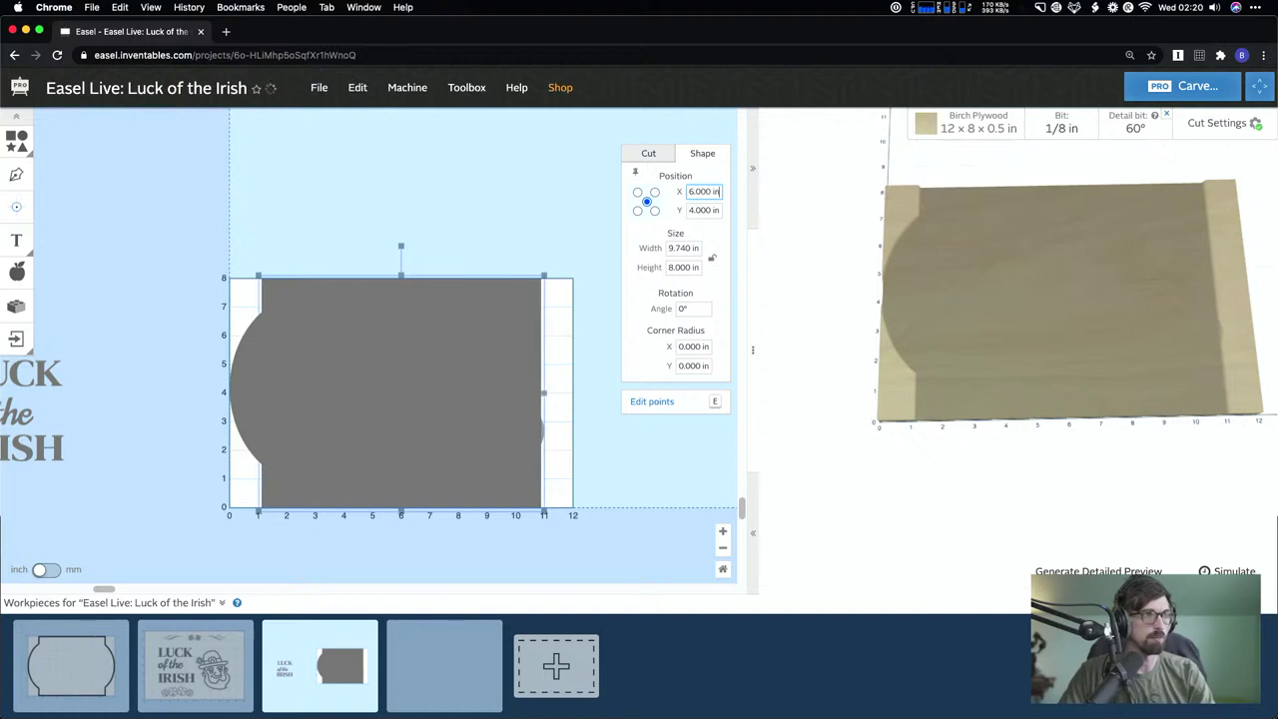
- Set the Y position of the ellipse's center to 4 in and place a copy near the board's right edge, centered at about X 9.04 in
click(274, 348)
drag(276, 350, 276, 351)
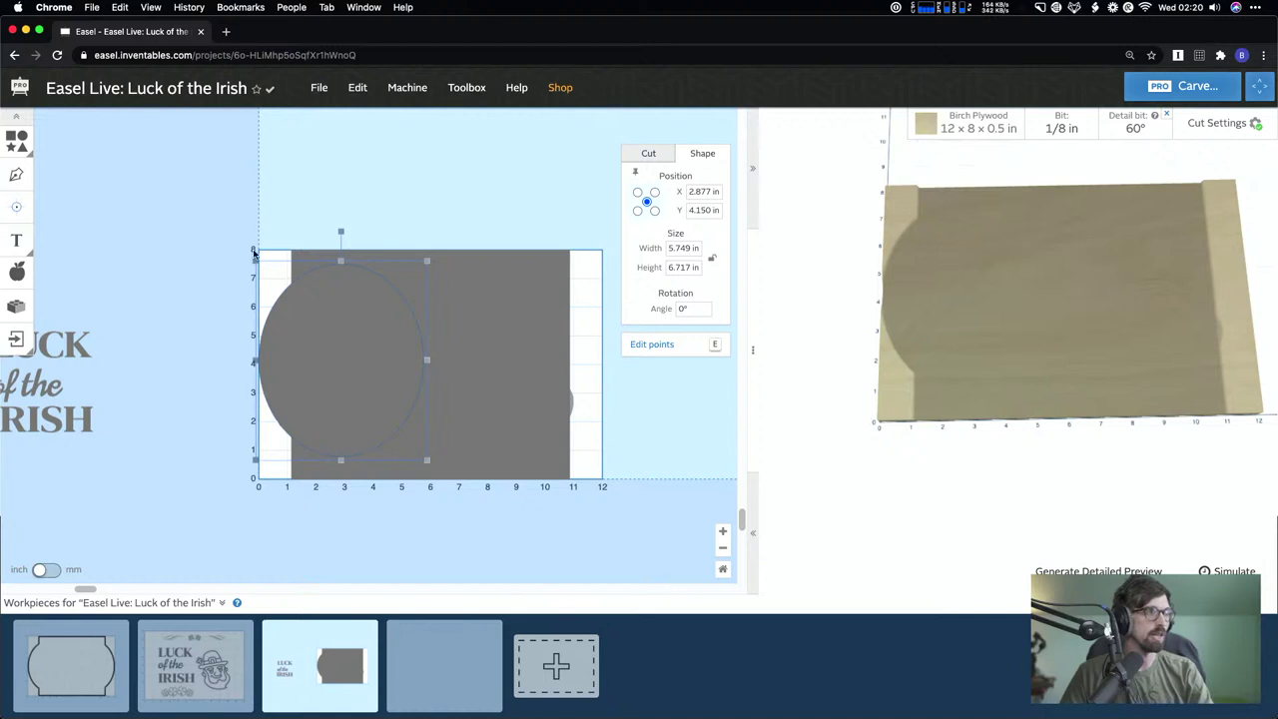
click(705, 210)
text(4)
key(Return)
click(528, 200)
click(383, 317)
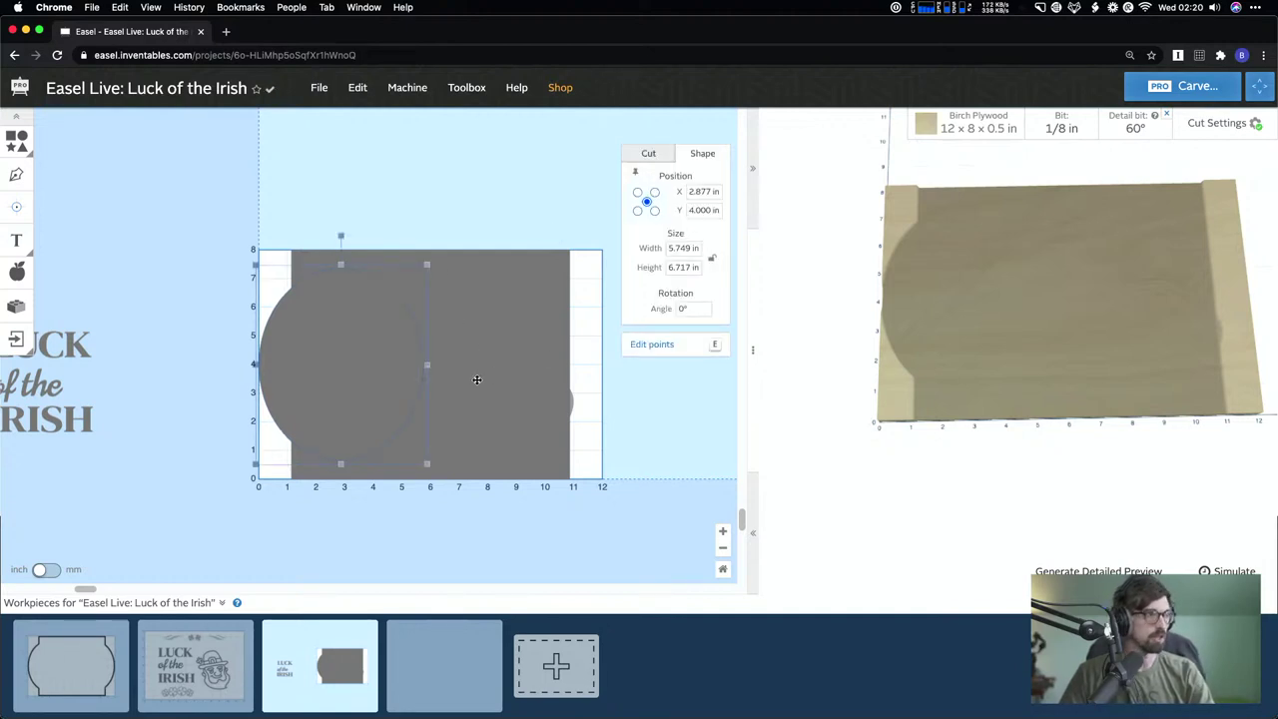
key(super+v)
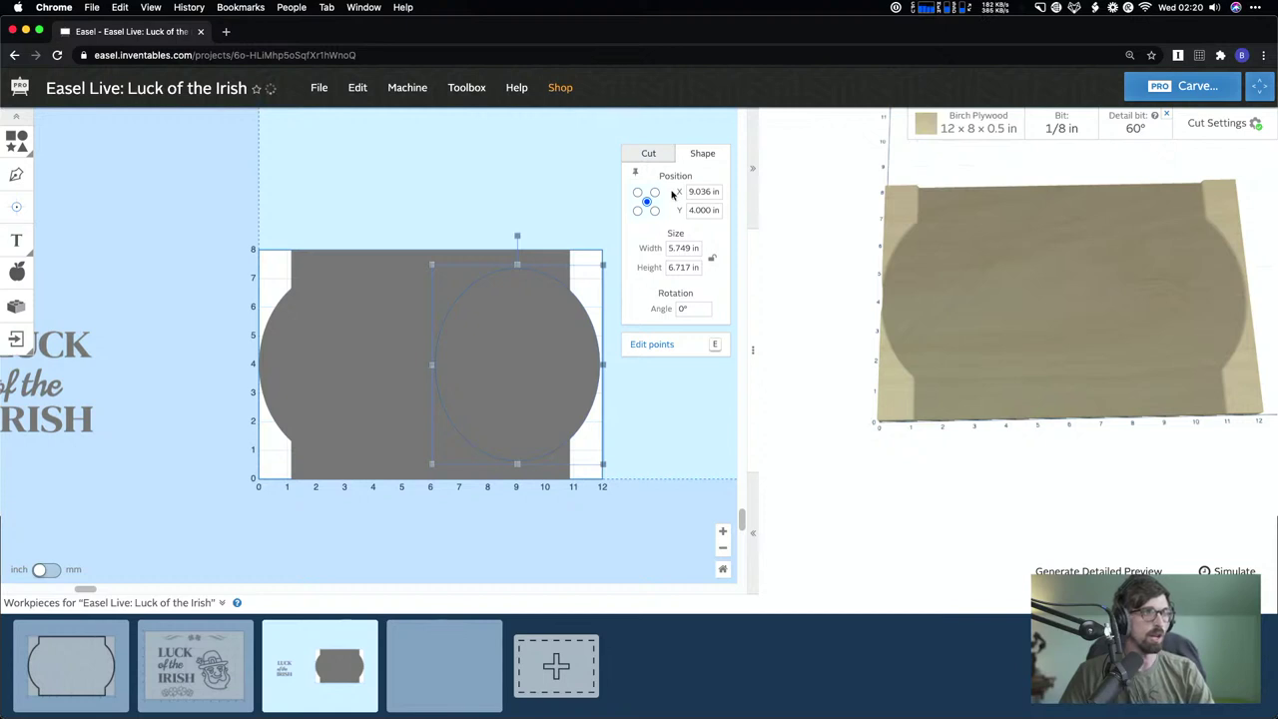
- Reference the left ellipse's position from its lower-left corner and set its X position to 0 in
click(299, 361)
click(637, 211)
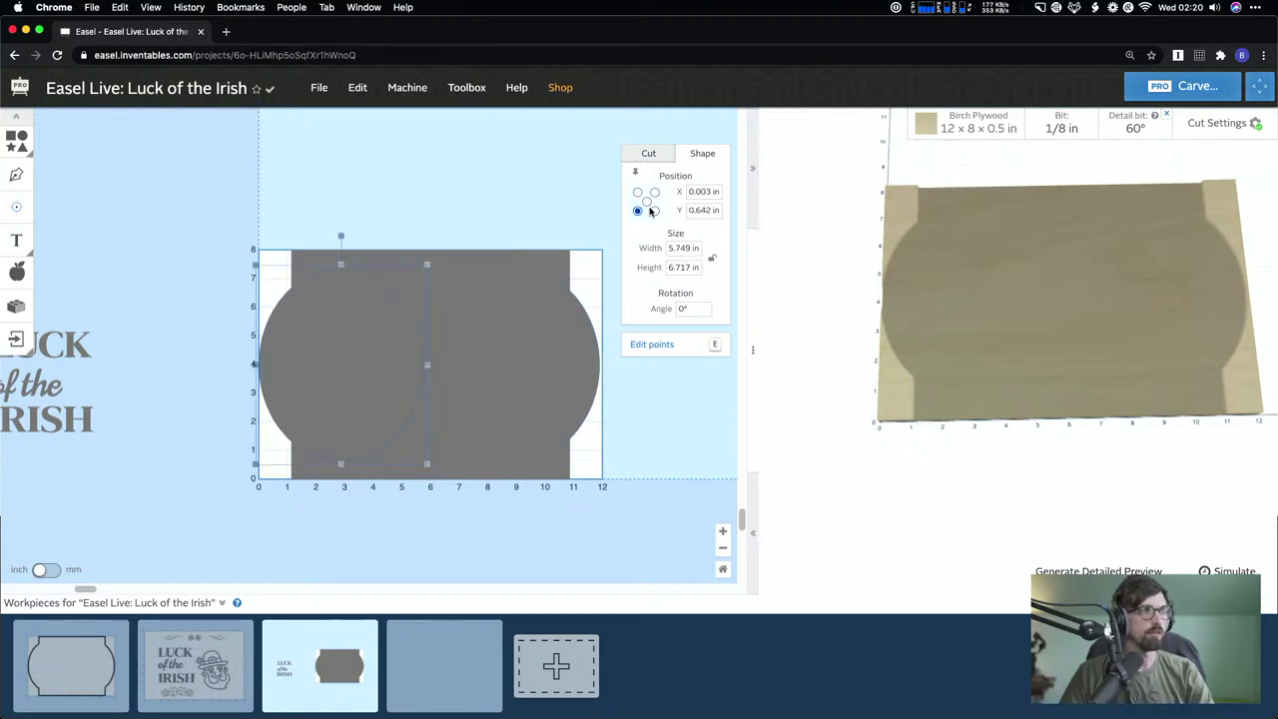
click(704, 192)
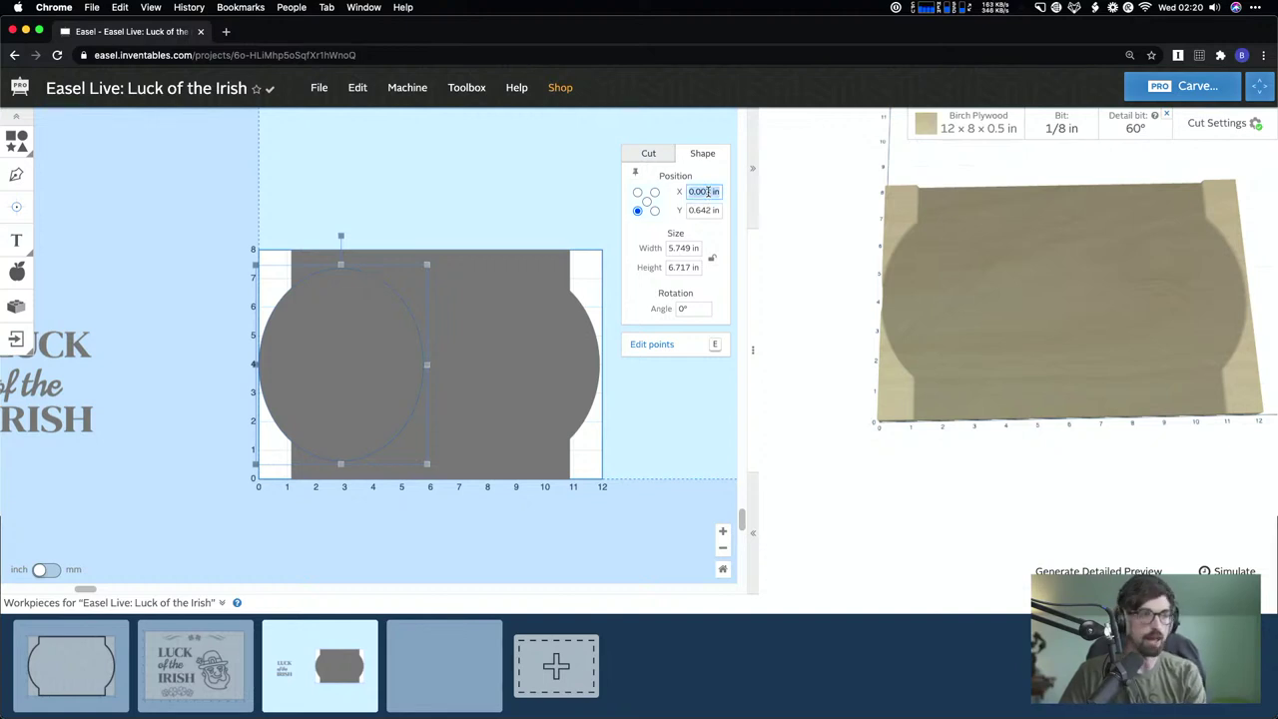
text(0)
click(200, 399)
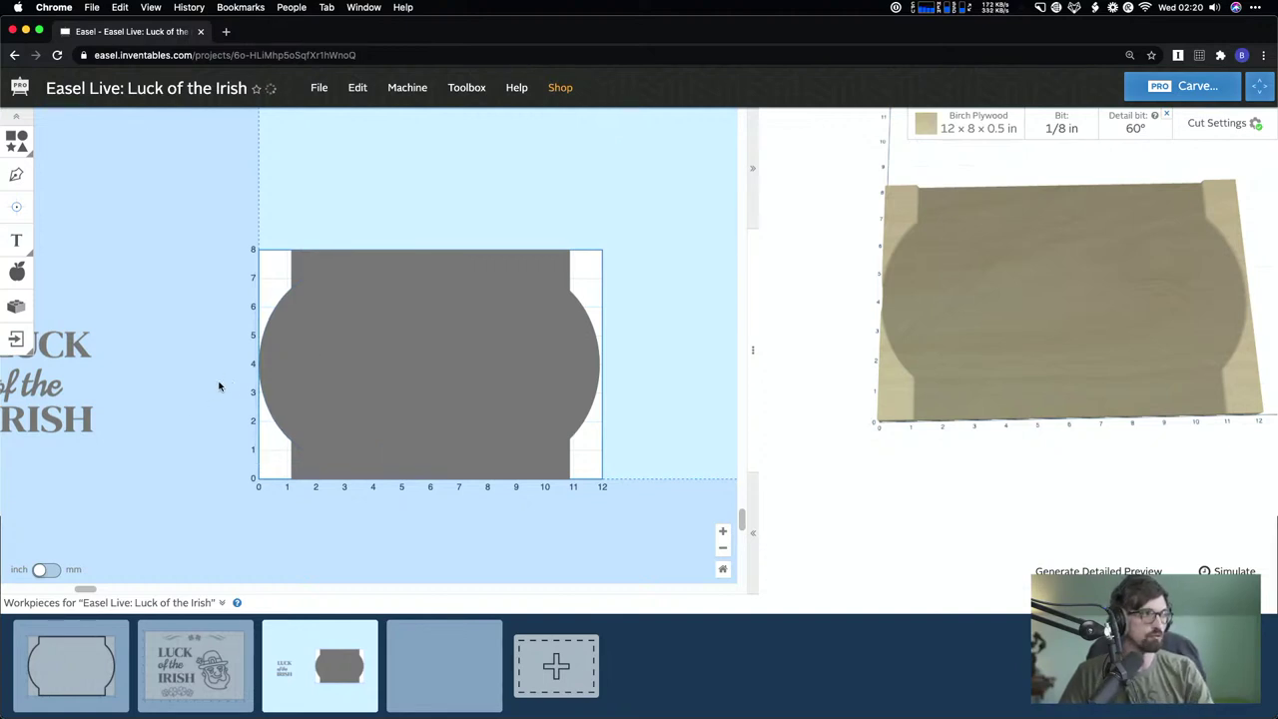
- Reference the right ellipse's position from its lower-right corner and set its X position to 12 in
click(518, 362)
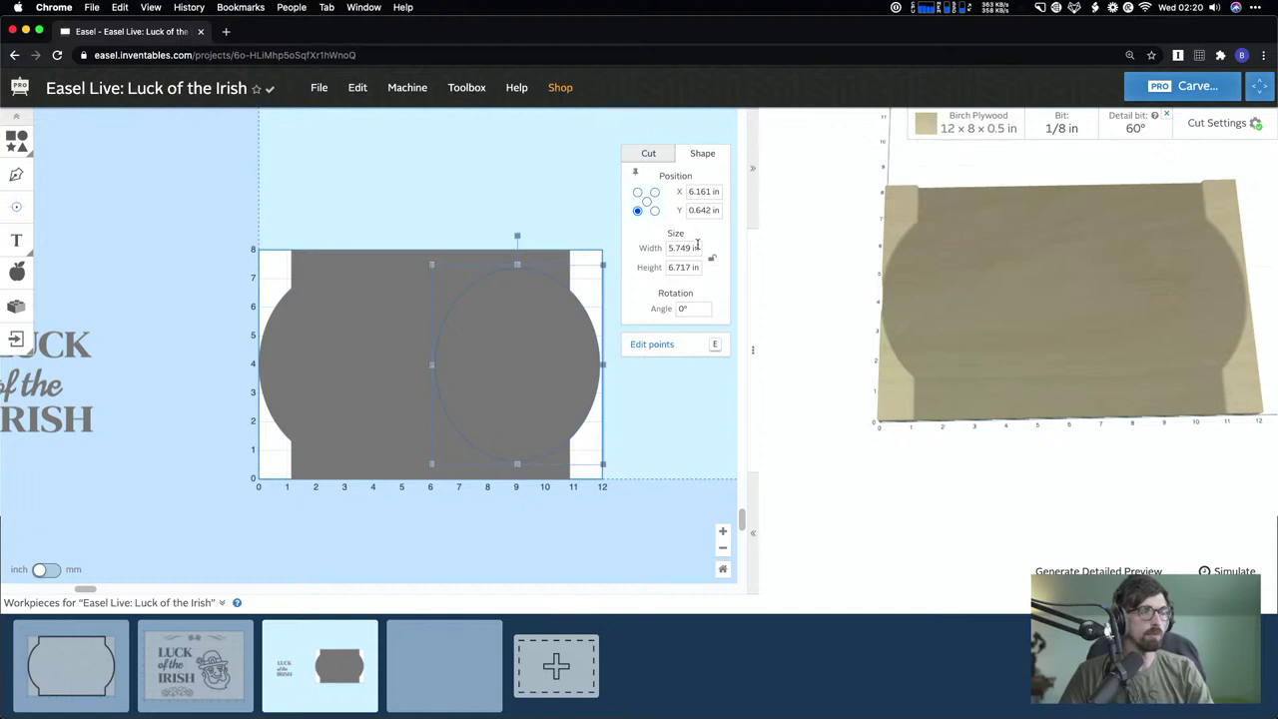
click(654, 210)
click(702, 191)
text(12)
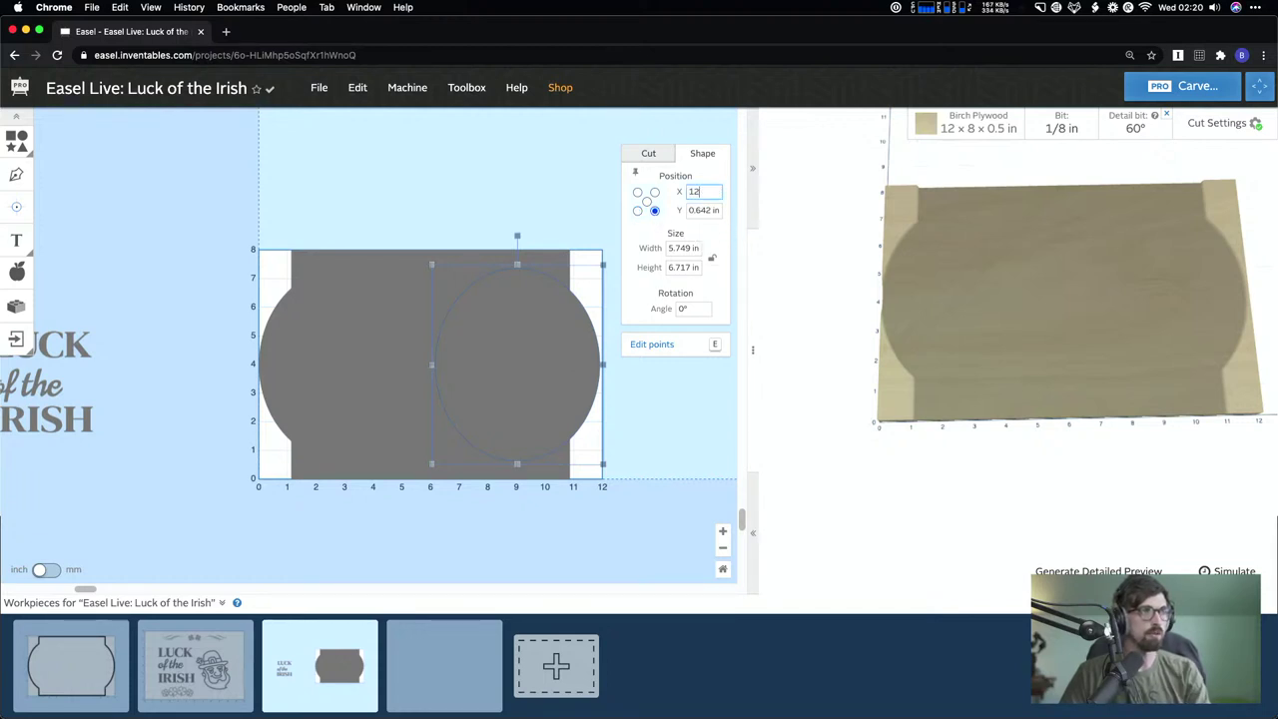
key(Return)
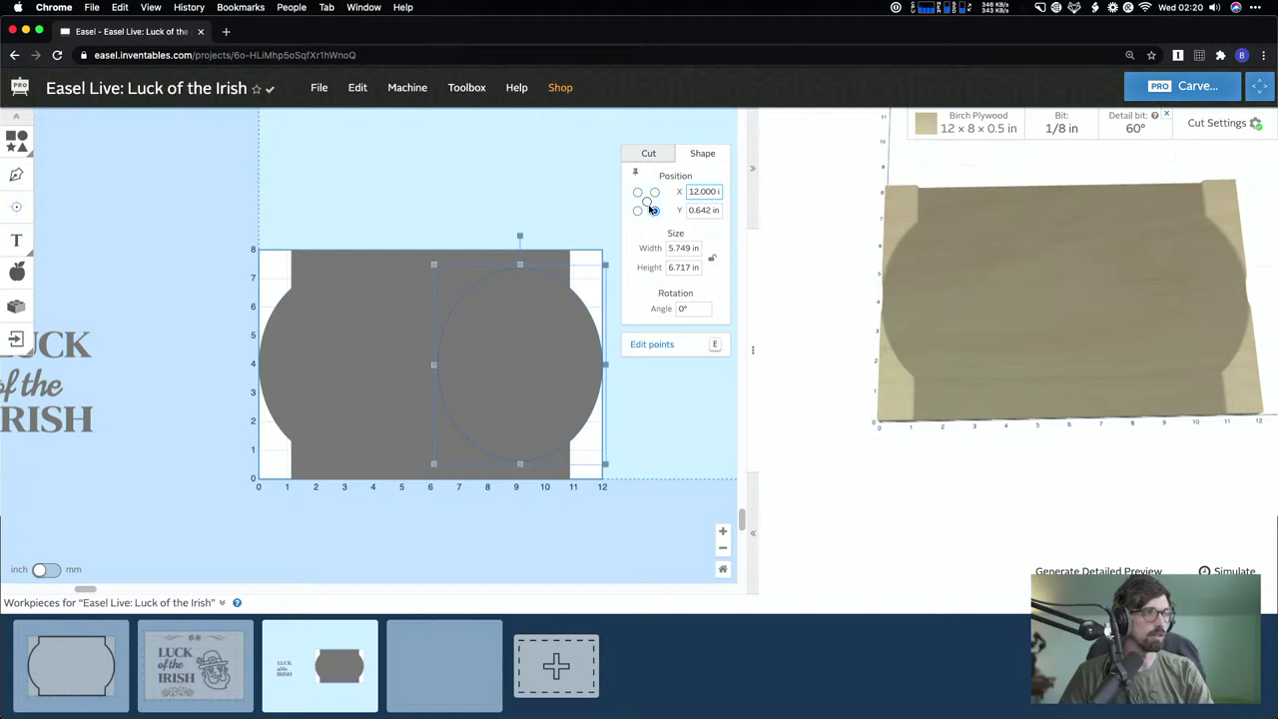
click(647, 202)
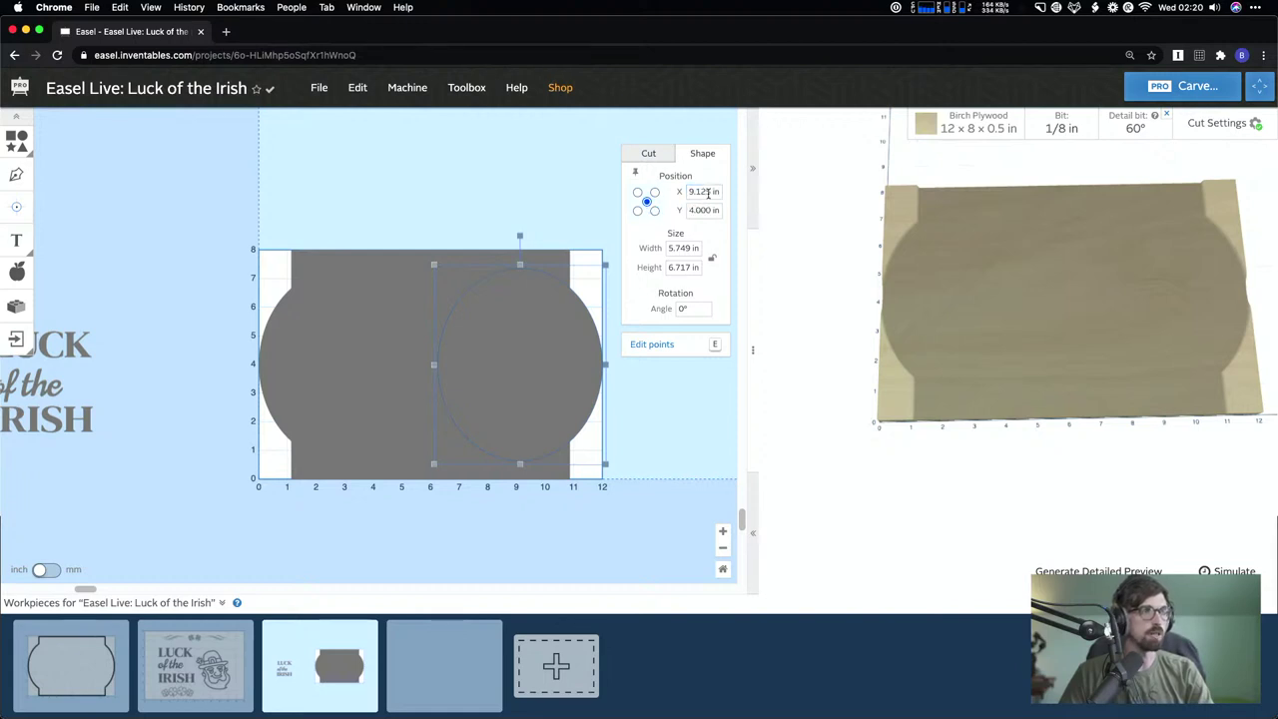
click(501, 193)
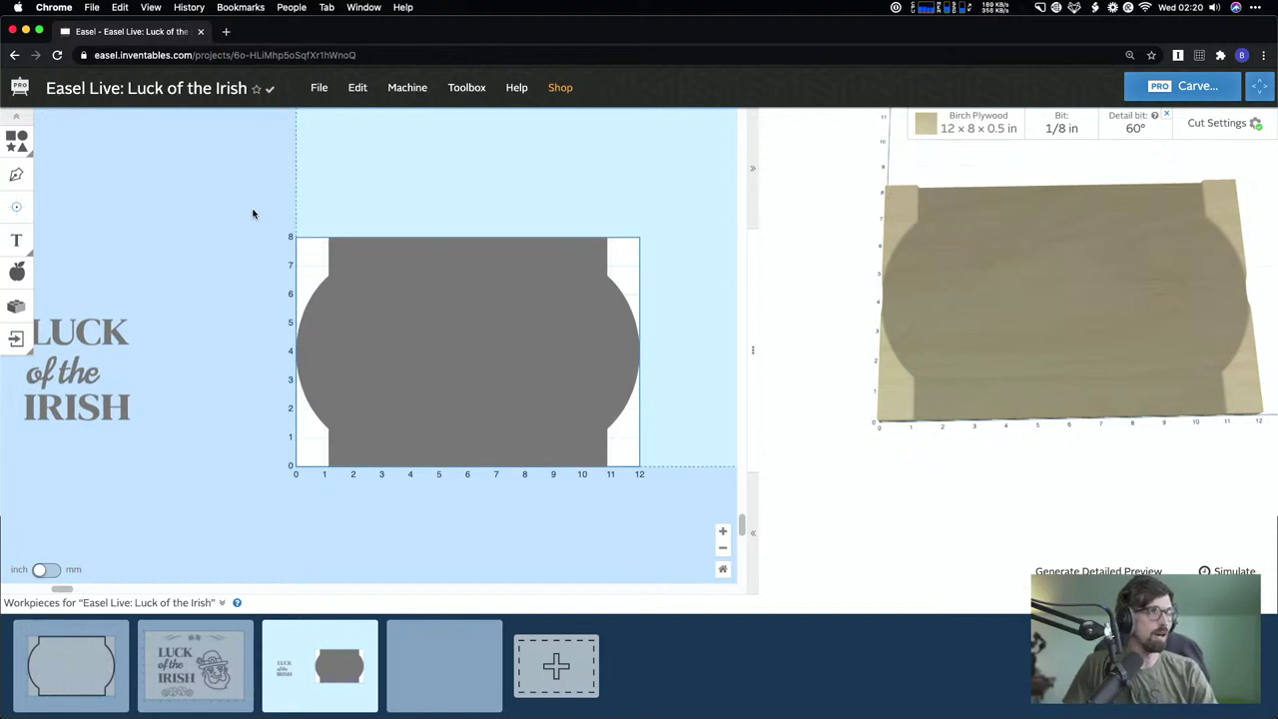
- Try to set the cut path of all shapes on the board together to cut outside the shape path
drag(252, 213, 674, 524)
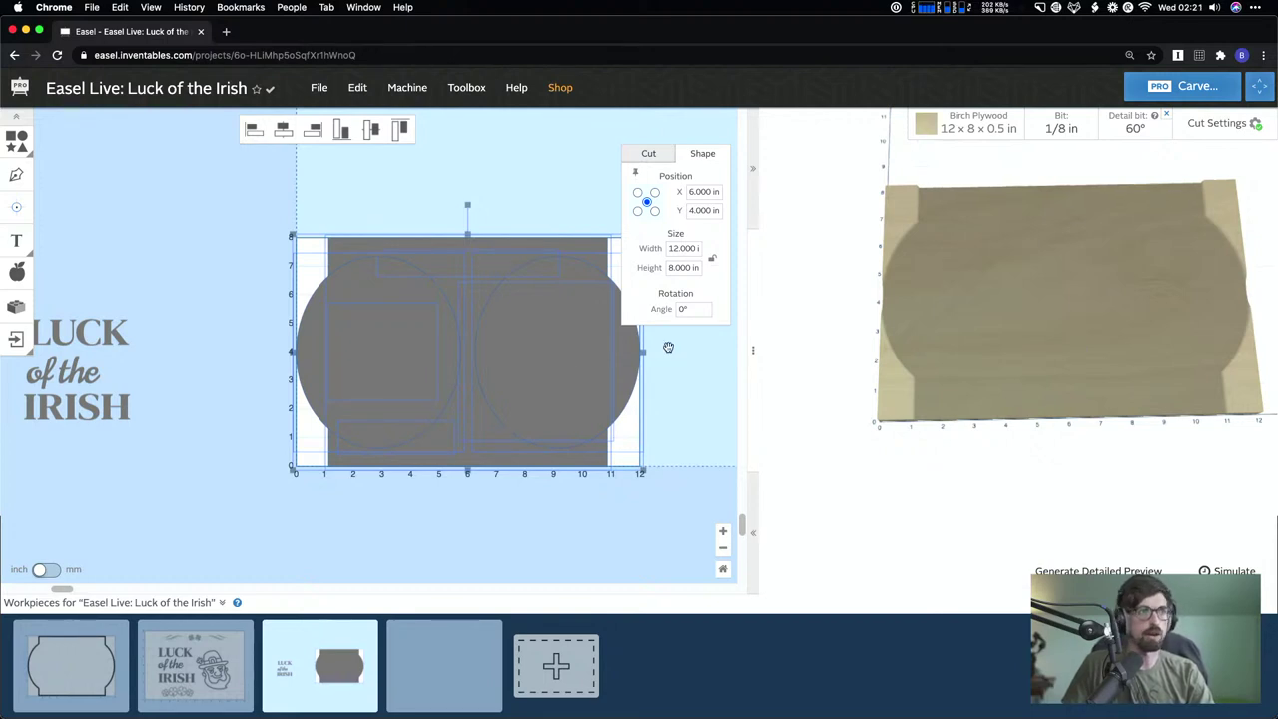
click(388, 189)
drag(240, 198, 687, 395)
click(648, 155)
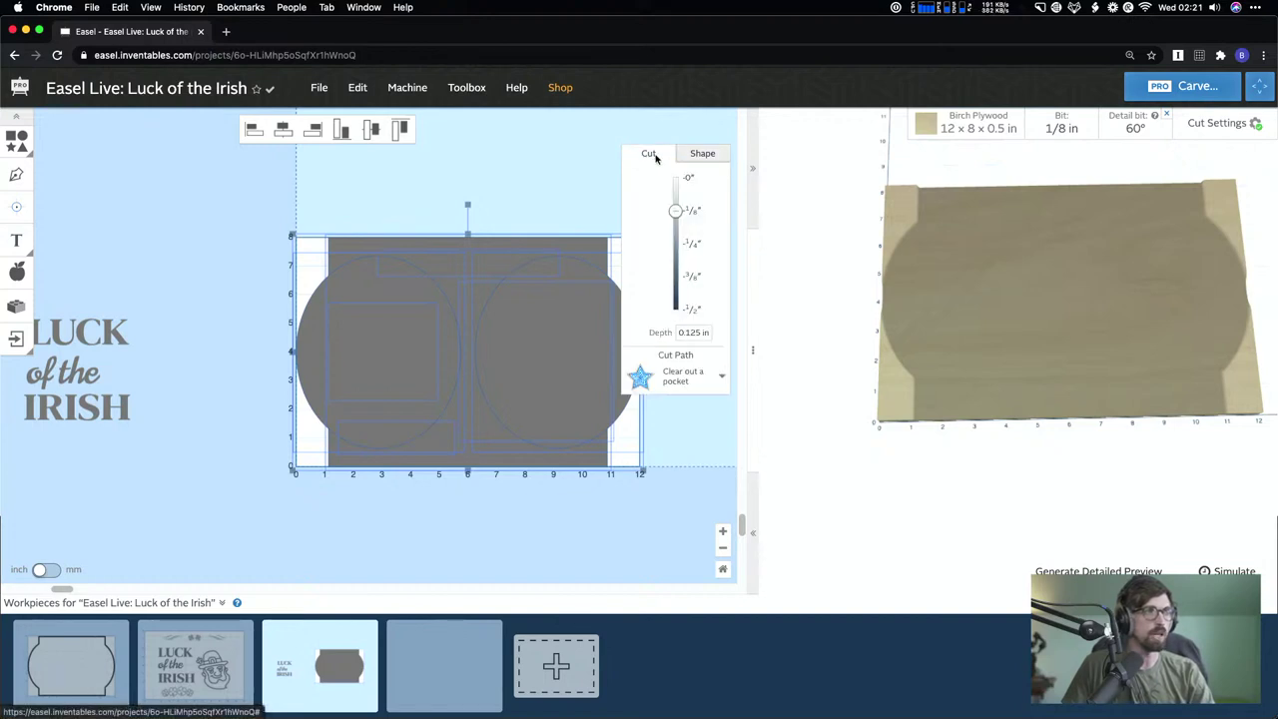
click(685, 379)
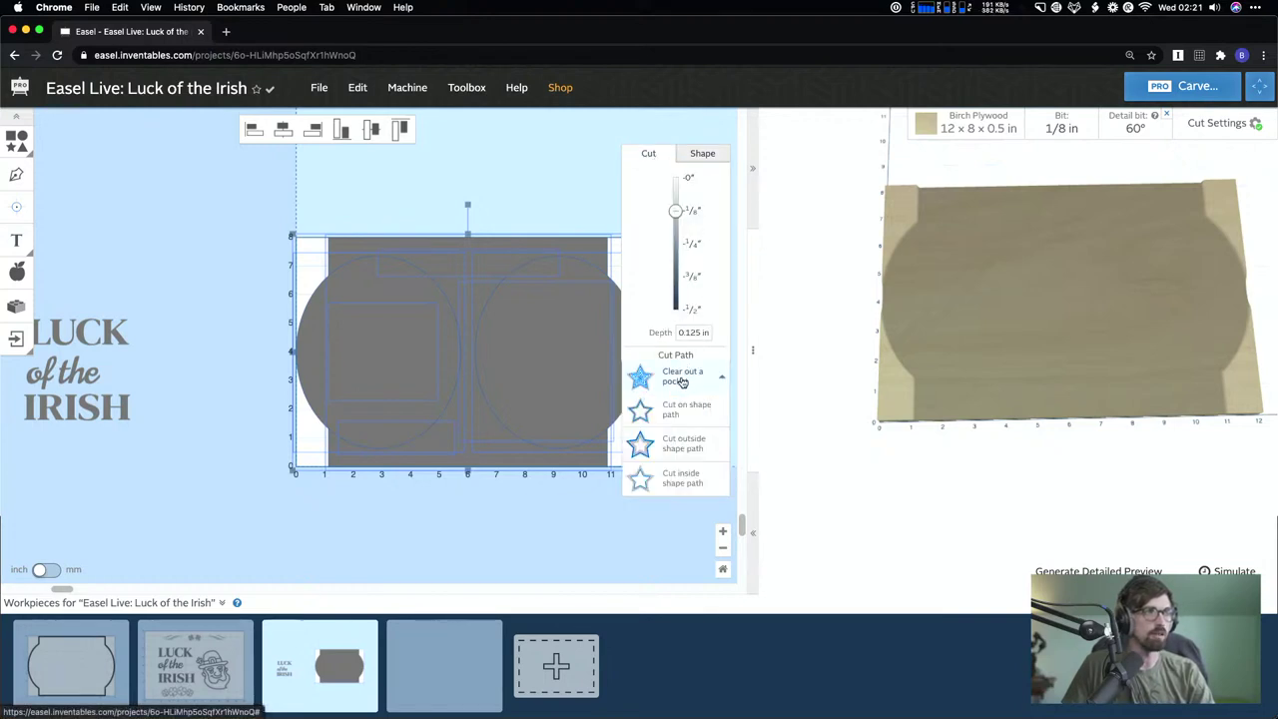
click(703, 451)
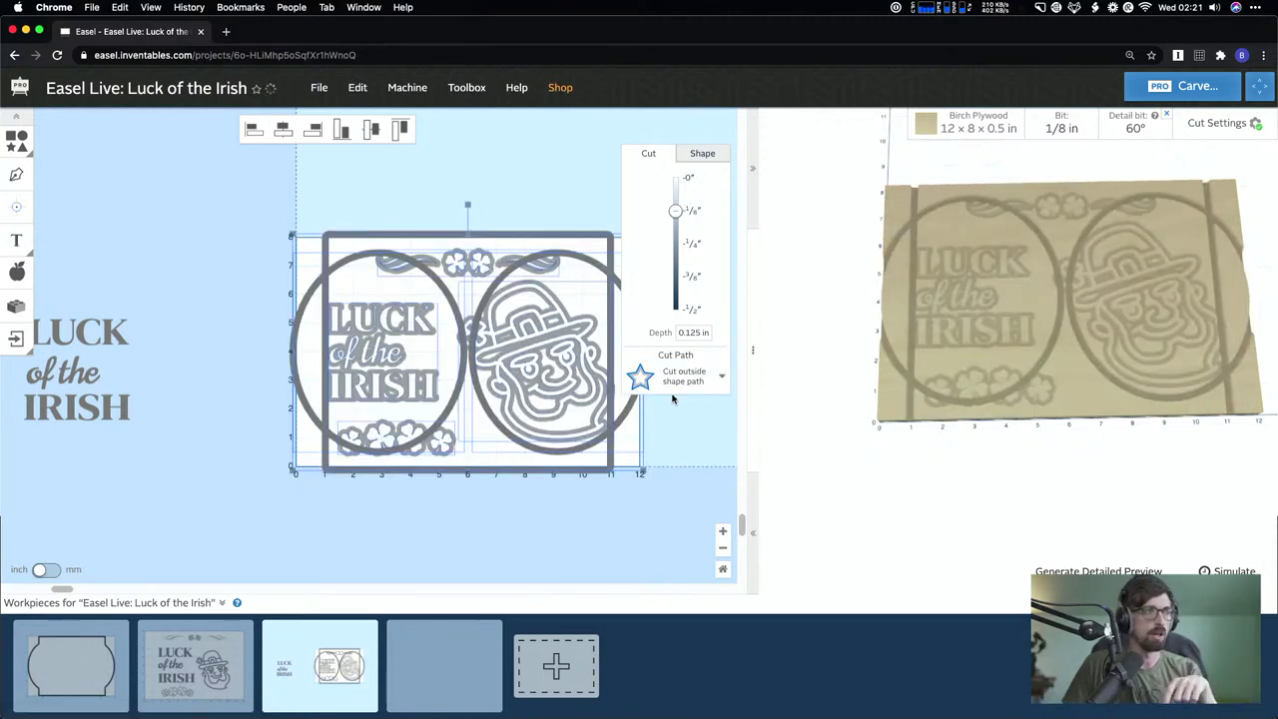
click(572, 187)
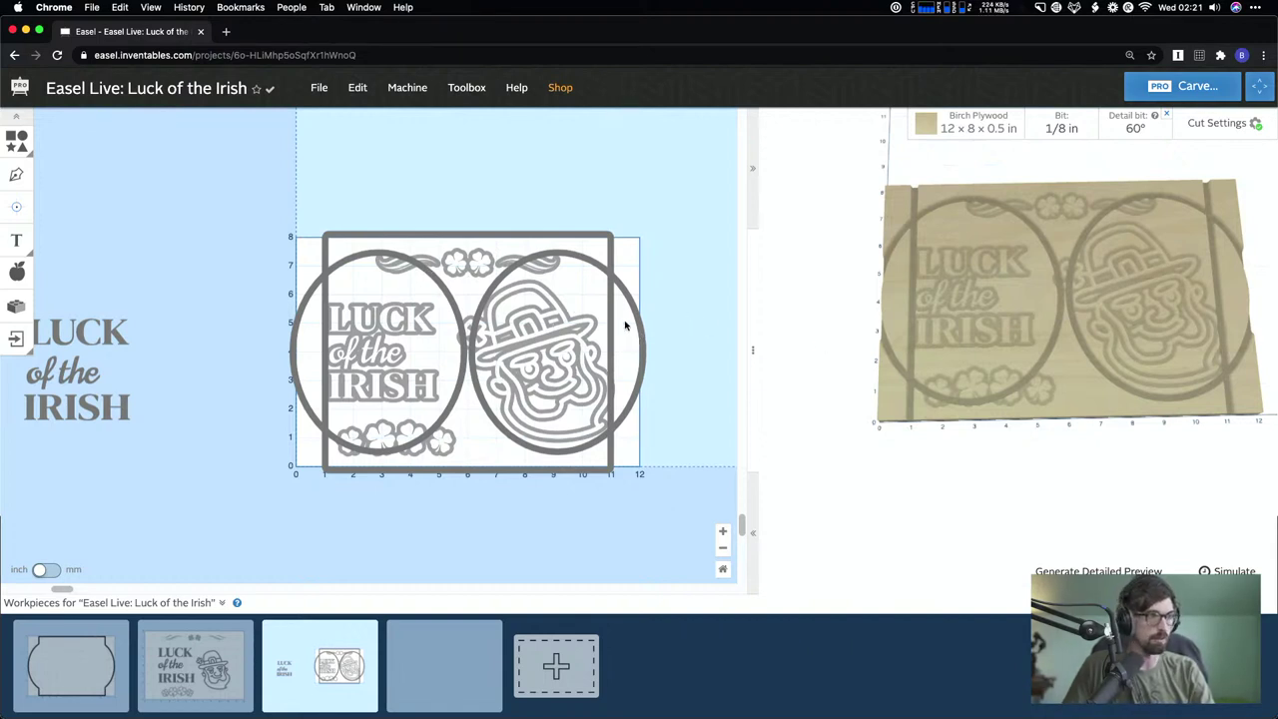
key(super+z)
- Combine the rectangle and both ellipses into a single outline shape
click(393, 253)
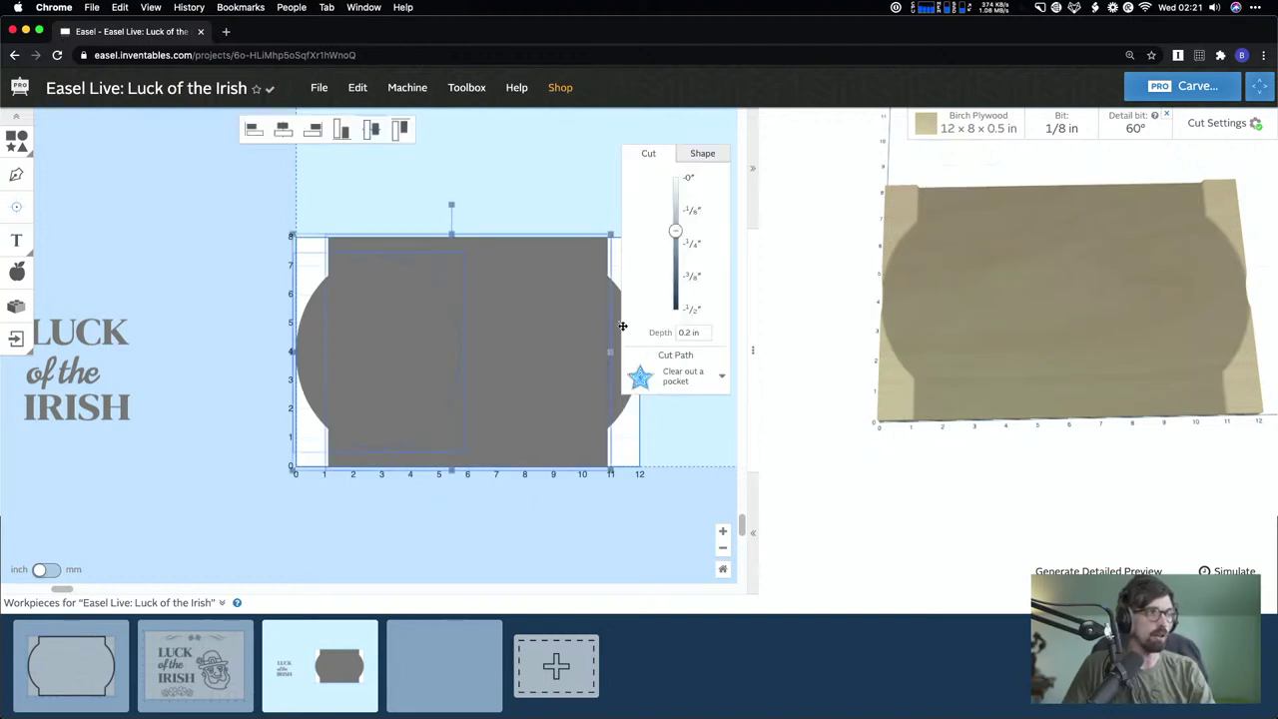
scroll(456, 293, right, 3)
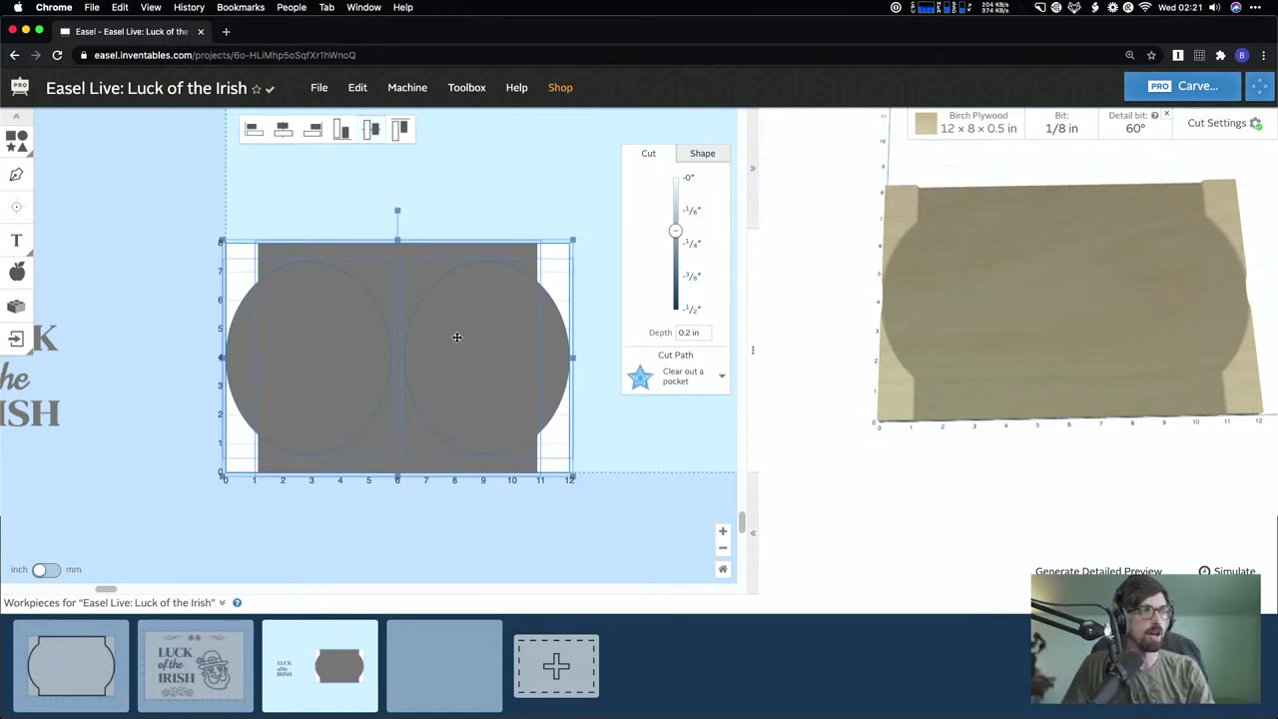
mouse_move(431, 295)
mouse_down()
mouse_move(429, 499)
mouse_move(431, 285)
mouse_move(453, 273)
mouse_move(433, 271)
mouse_up()
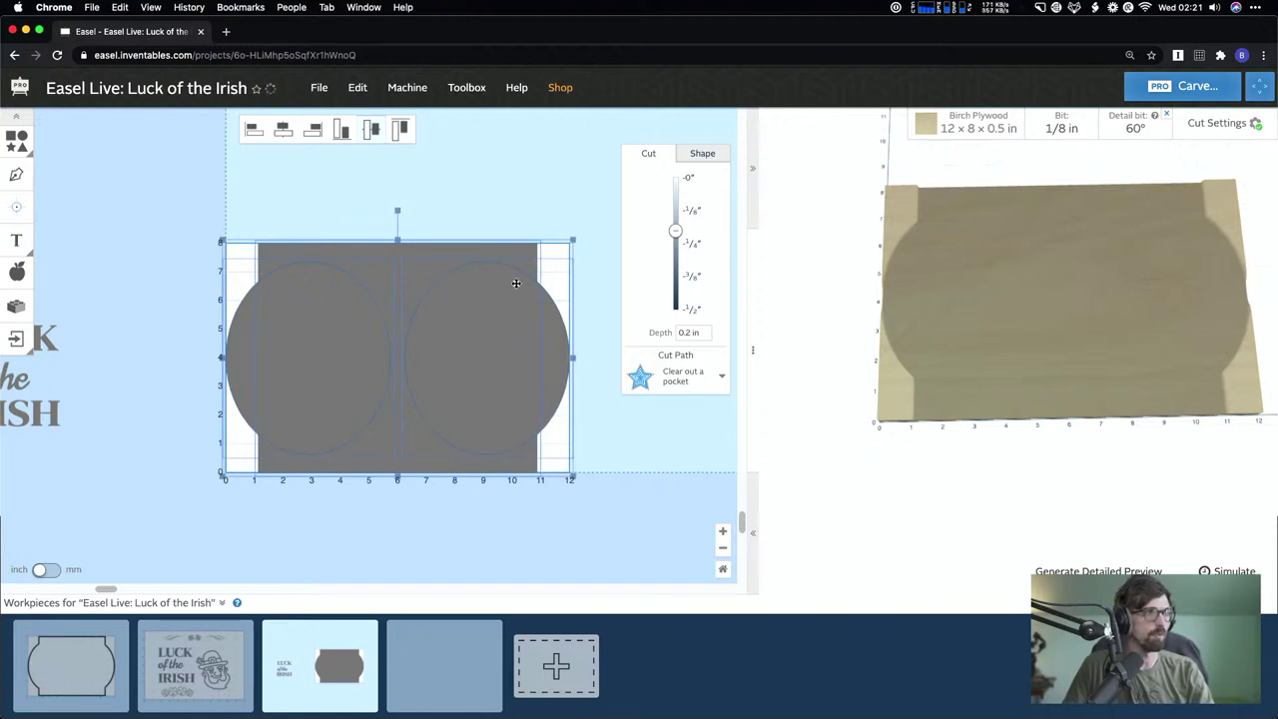
right_click(487, 296)
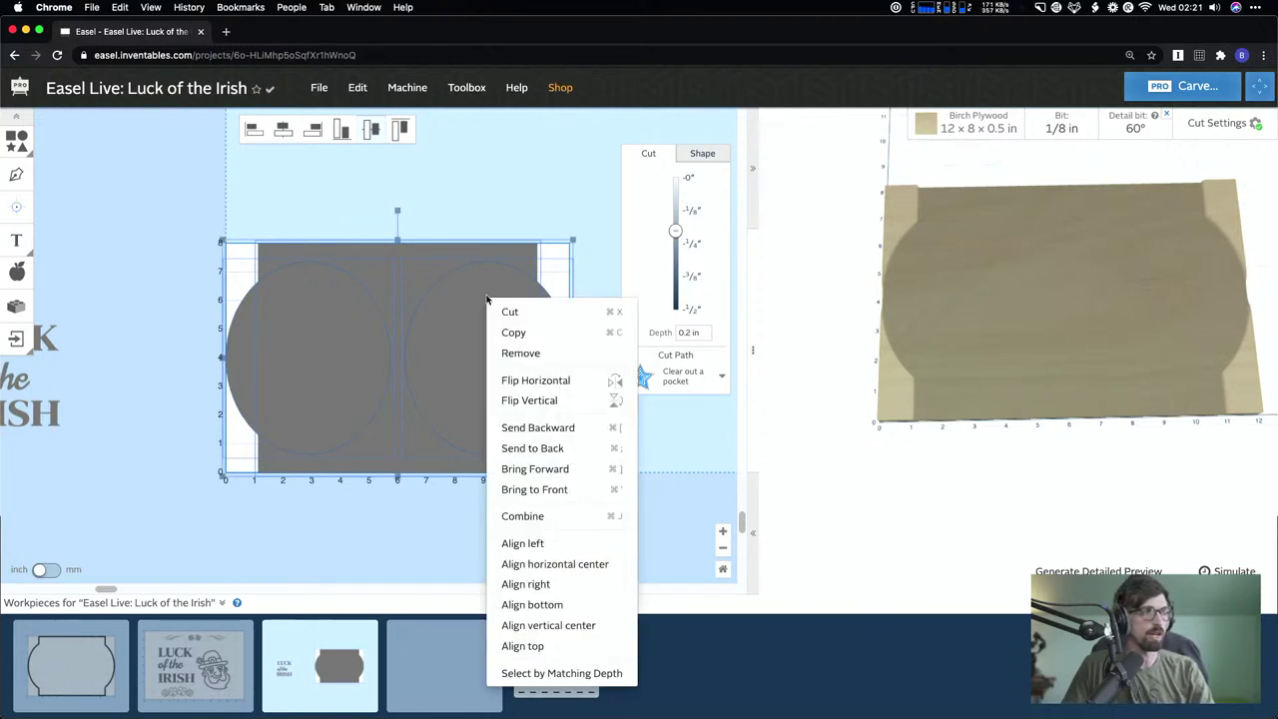
click(531, 515)
- Set the combined outline's cut path to cut outside the shape path
click(701, 375)
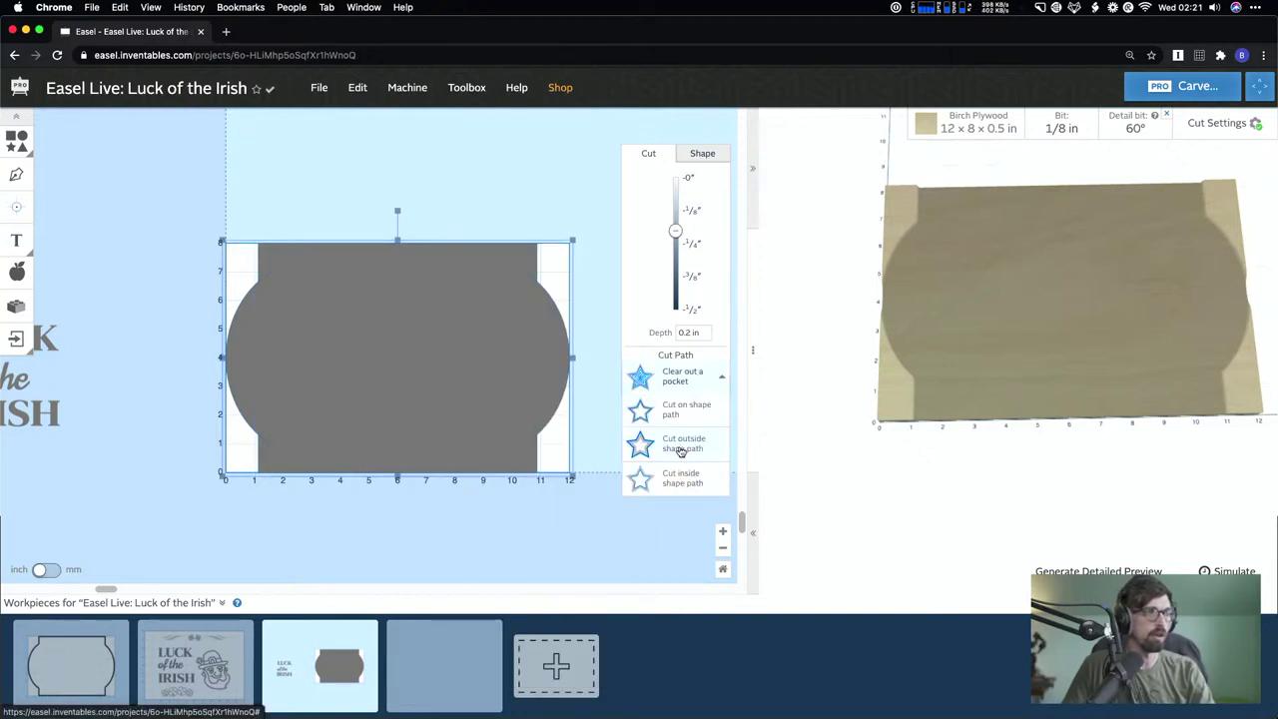
click(680, 441)
click(559, 526)
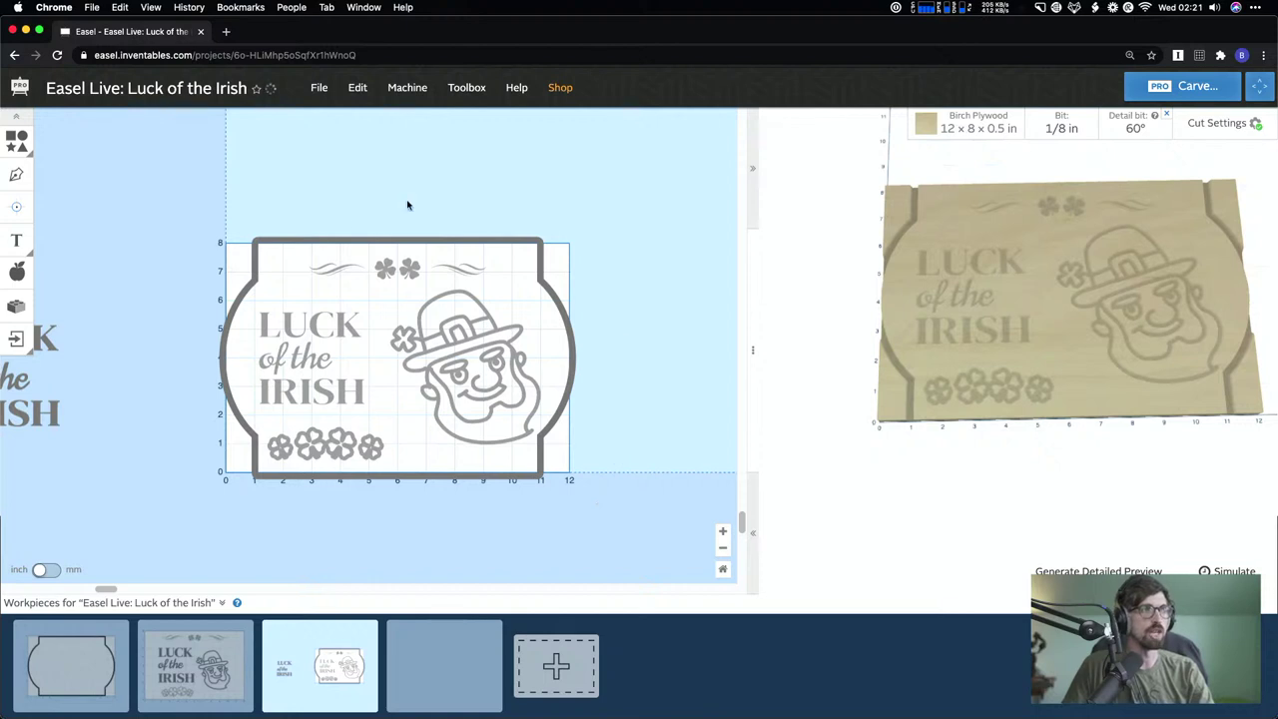
click(481, 384)
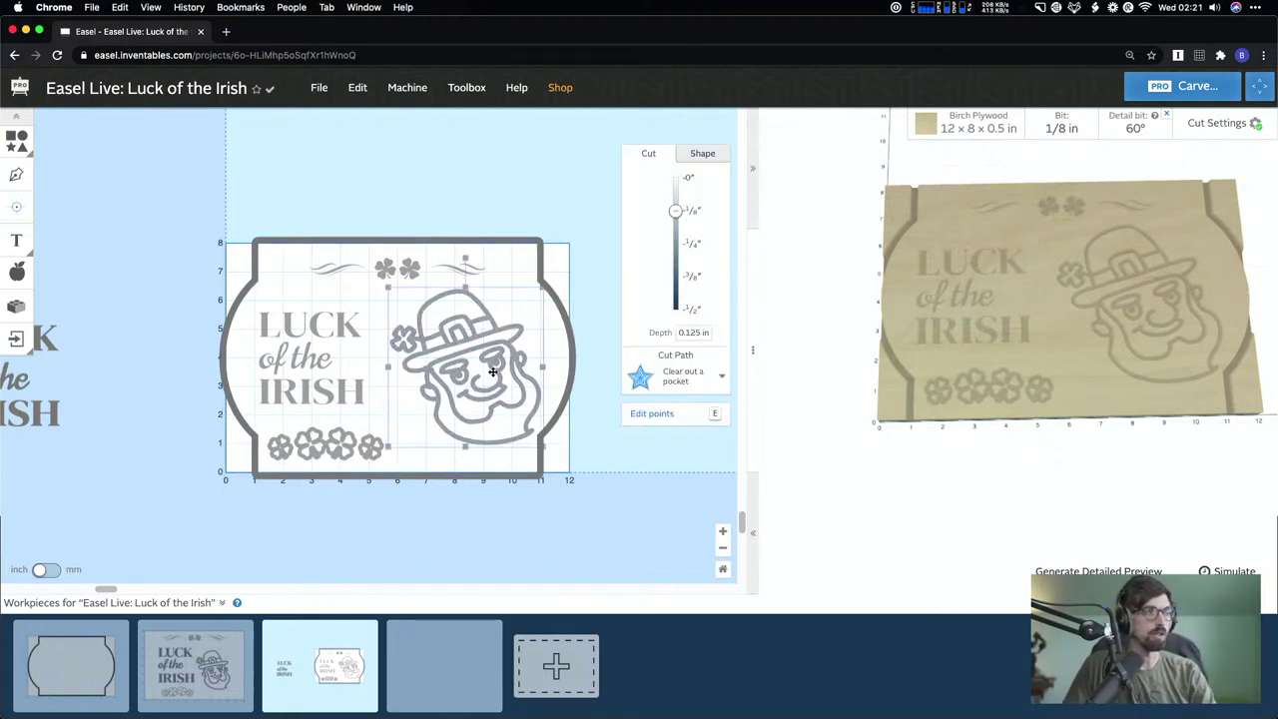
click(523, 193)
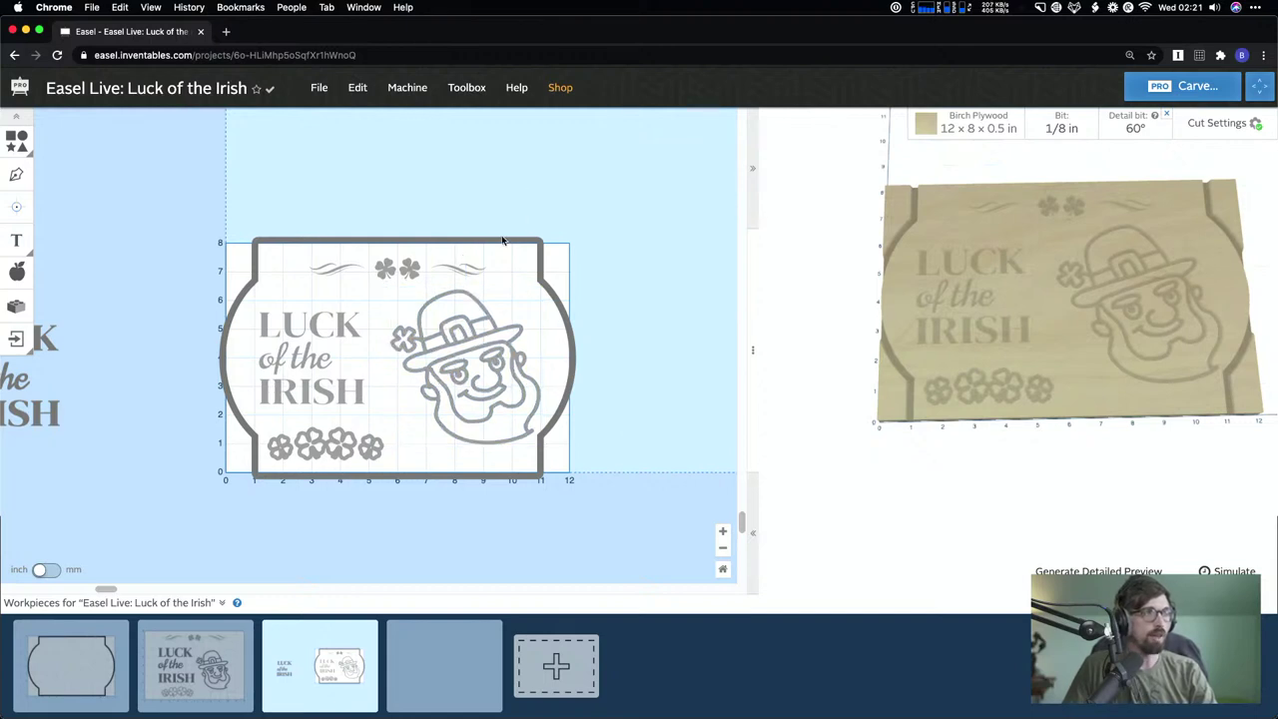
scroll(503, 238, left, 3)
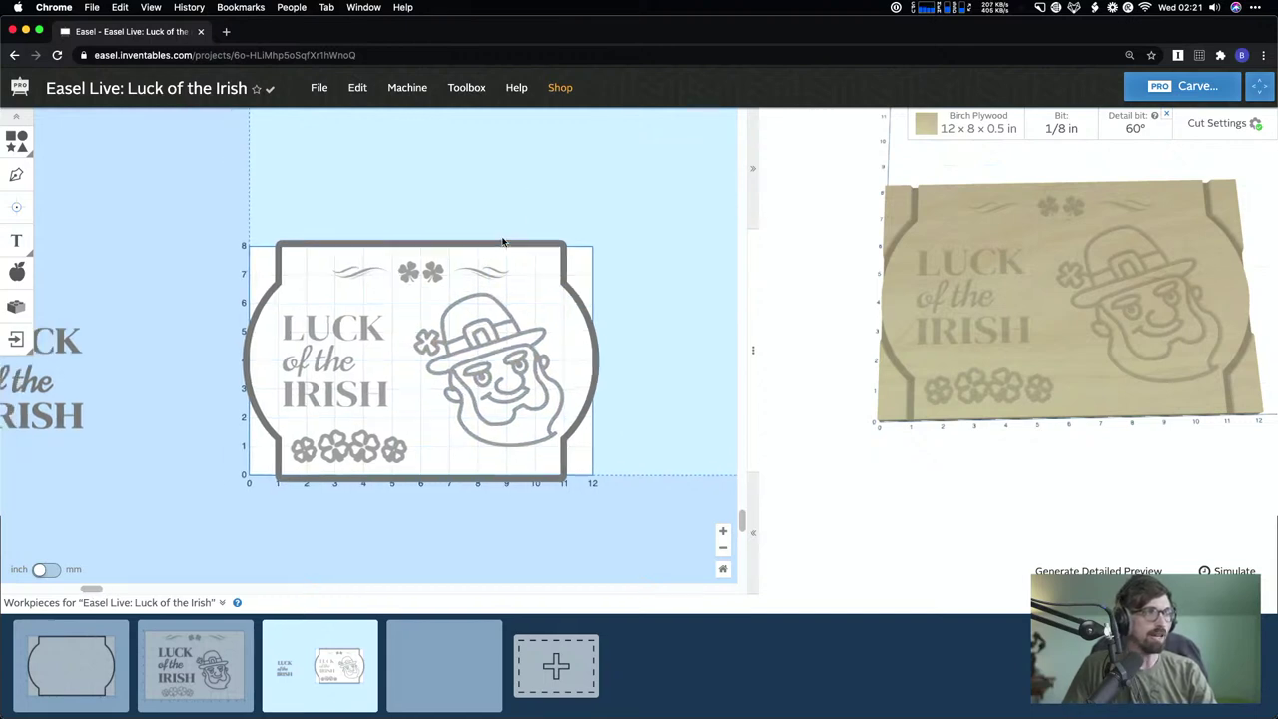
- Set the combined outline's cut path to cut inside the shape path
click(583, 267)
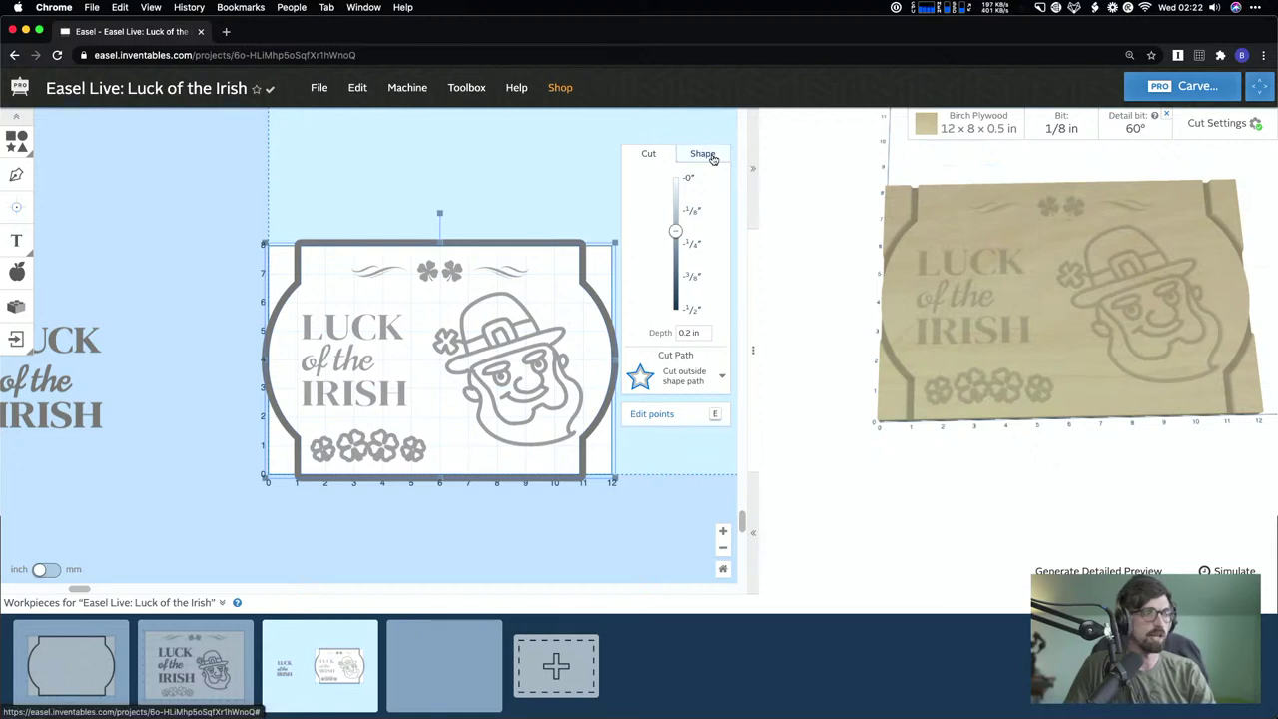
click(485, 162)
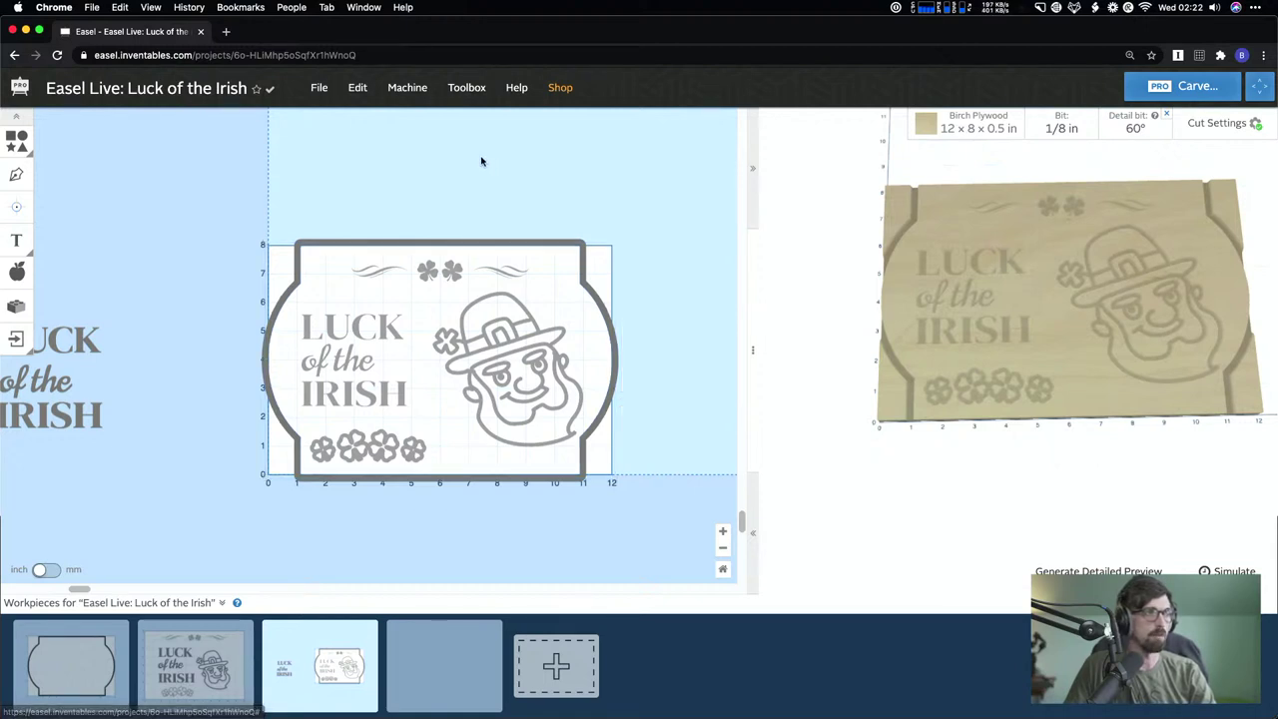
click(518, 242)
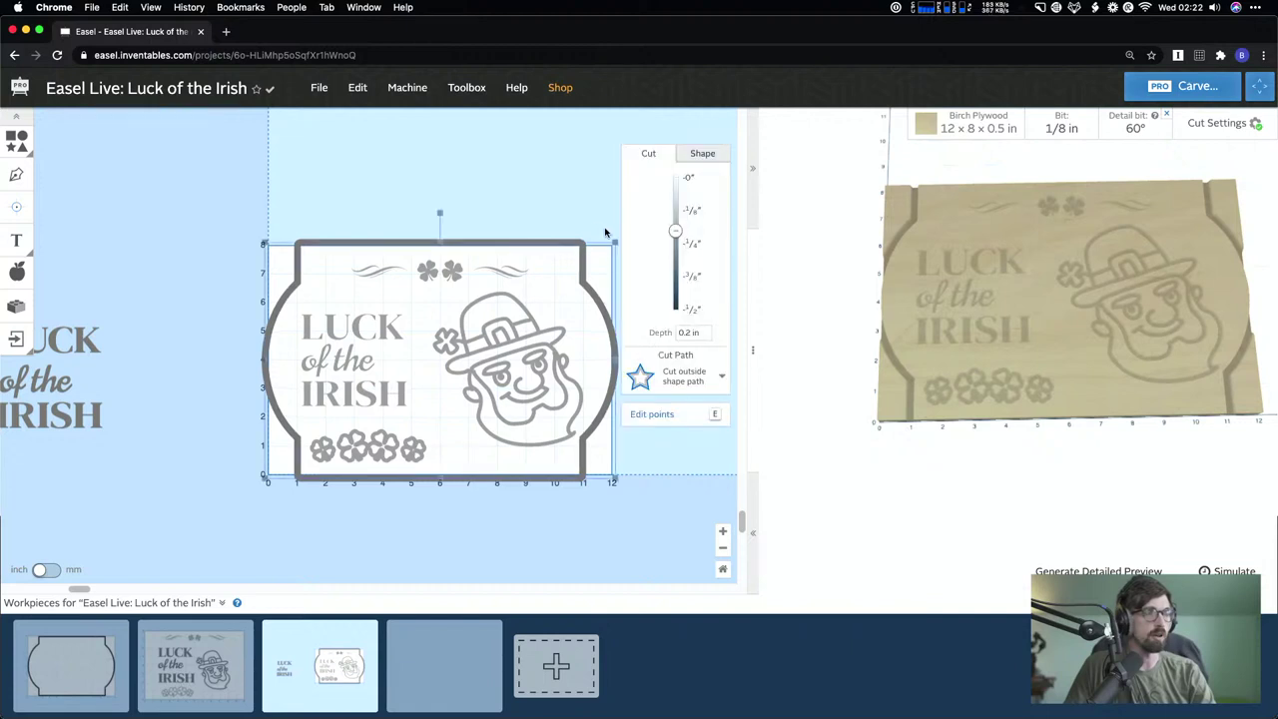
drag(616, 243, 604, 246)
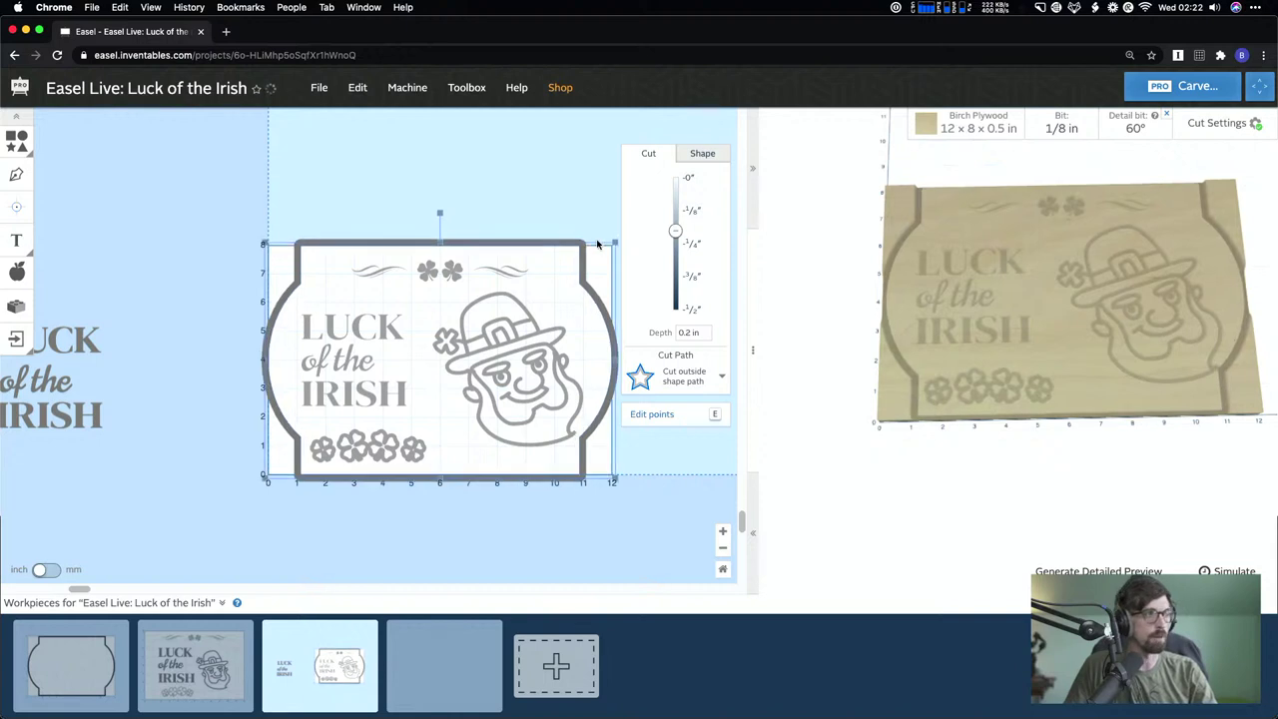
click(694, 376)
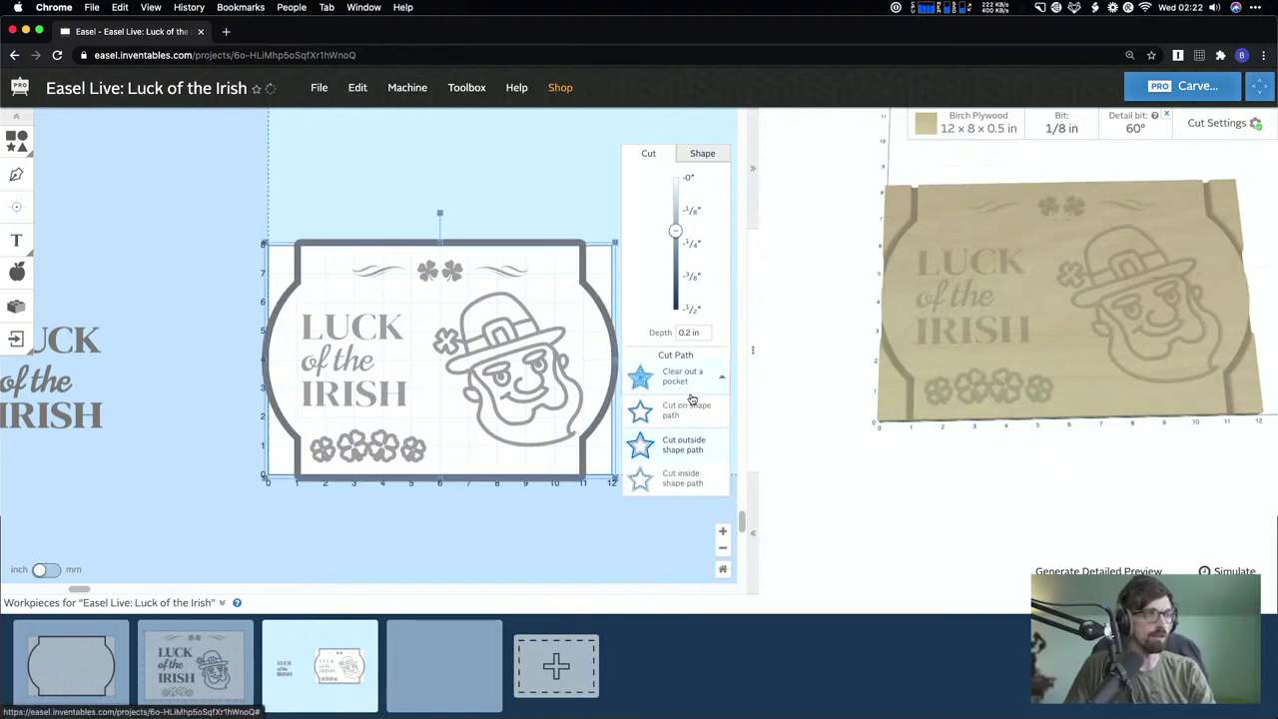
click(683, 477)
click(504, 199)
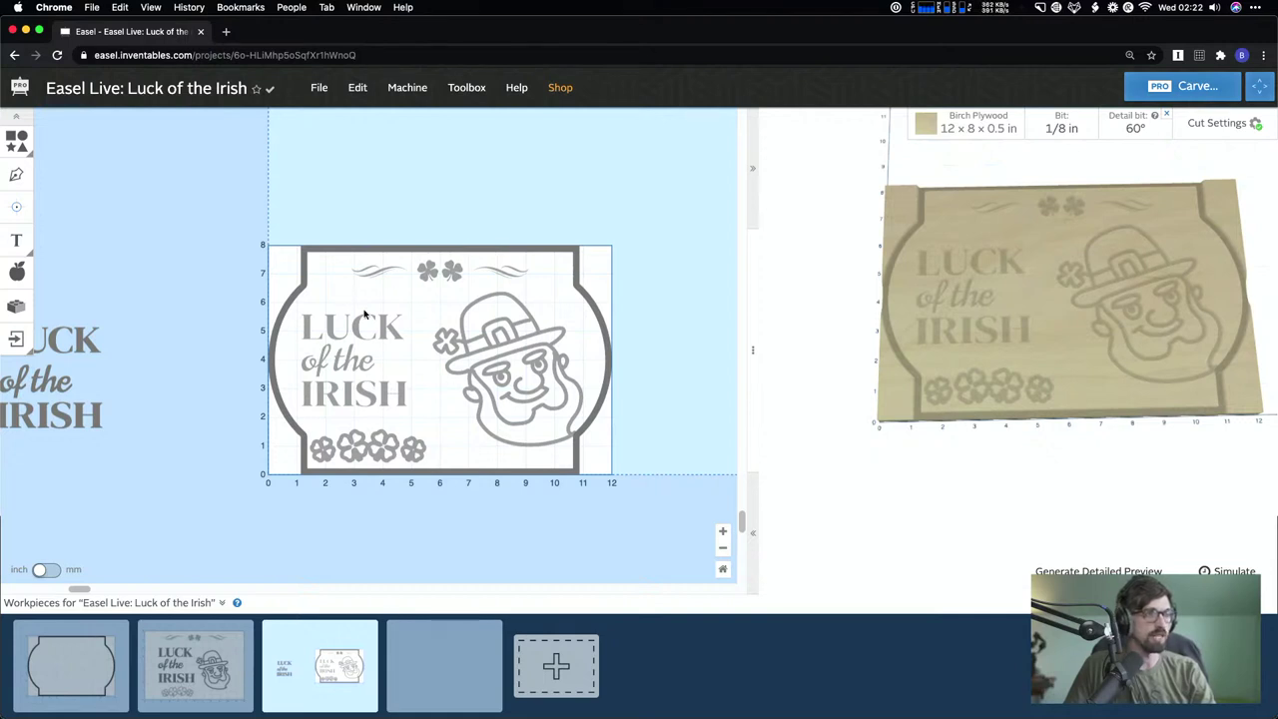
- Pin the combined outline in place and select all the sign elements on the board
click(410, 249)
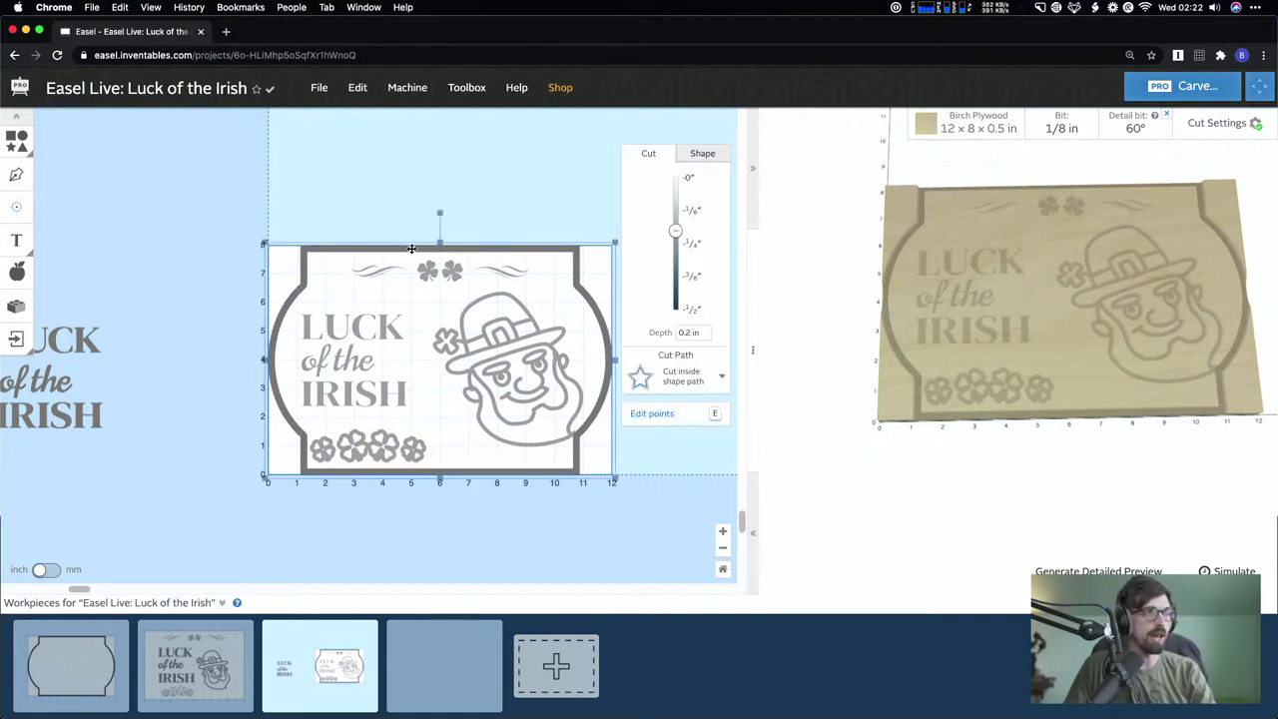
click(703, 155)
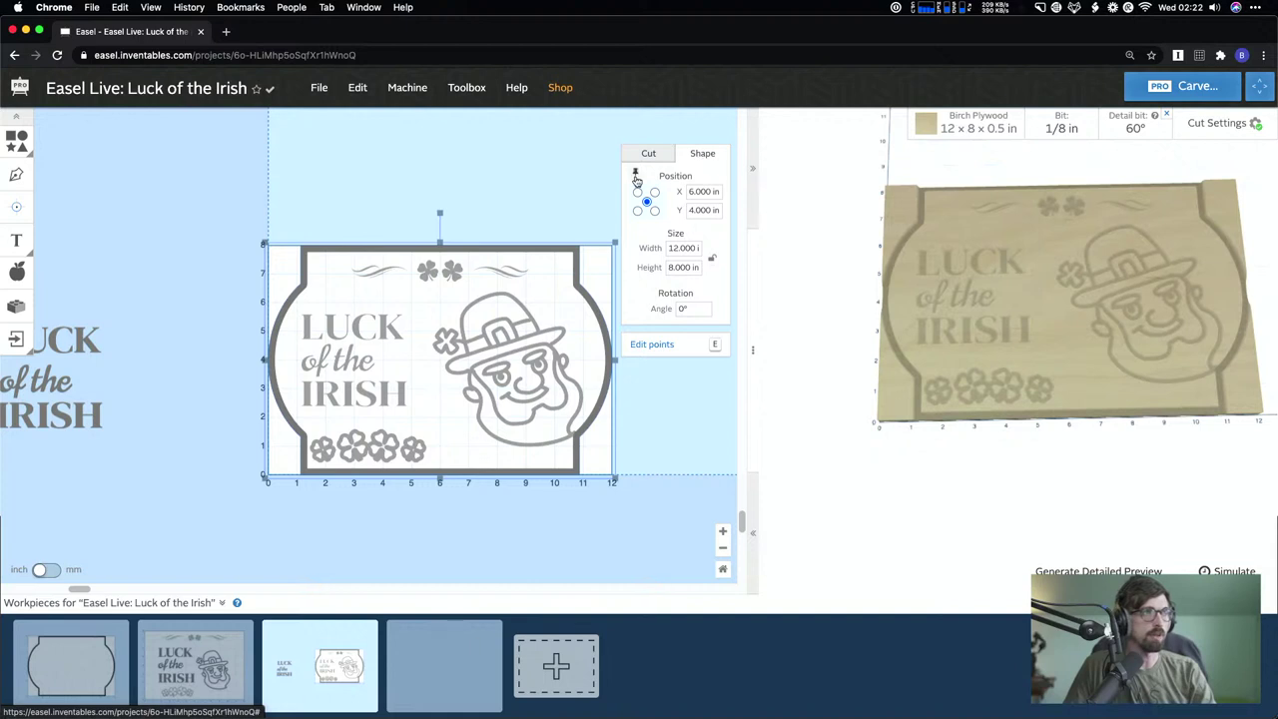
click(507, 183)
drag(324, 267, 566, 462)
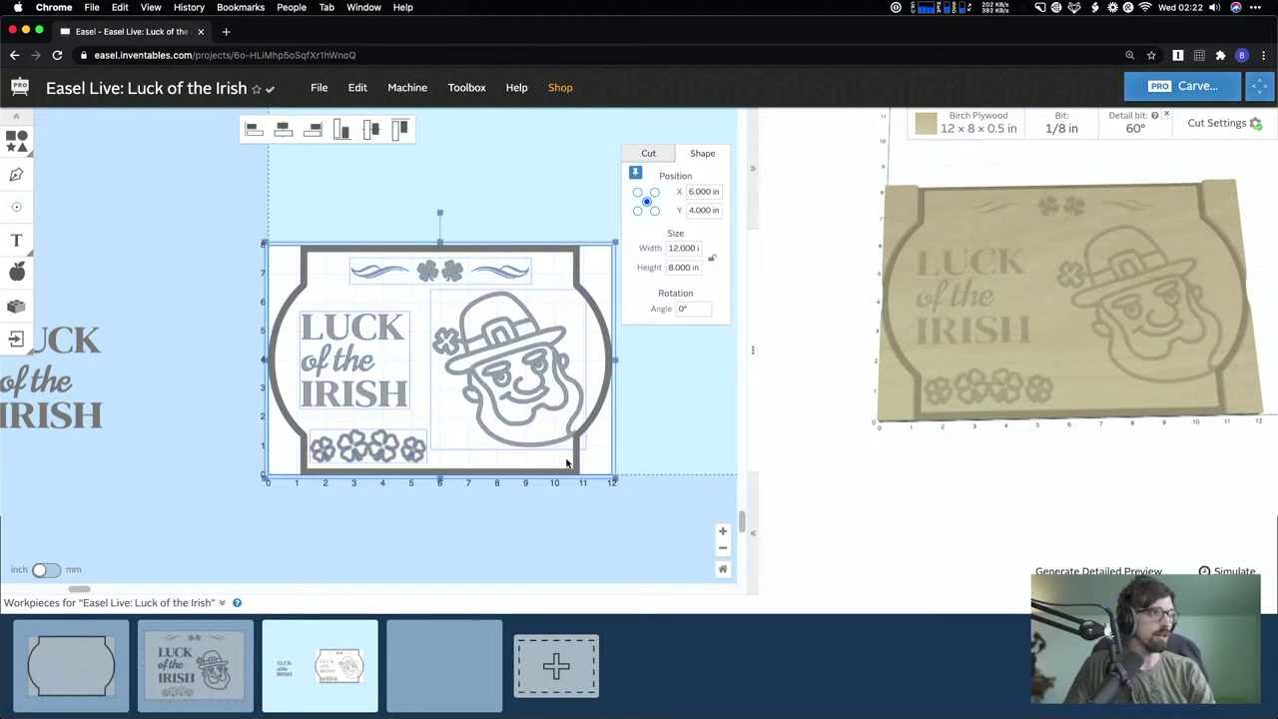
- Remove the combined outline from the selection and unpin the remaining sign elements
shift+click(576, 263)
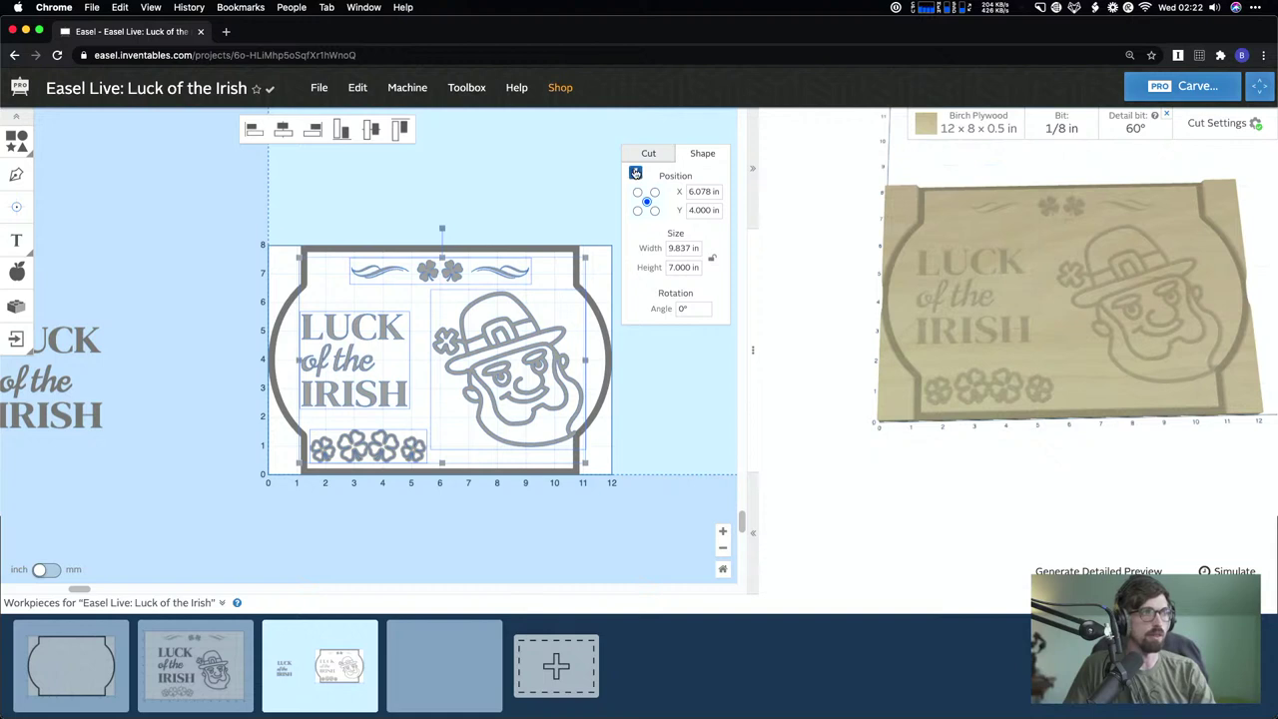
click(572, 180)
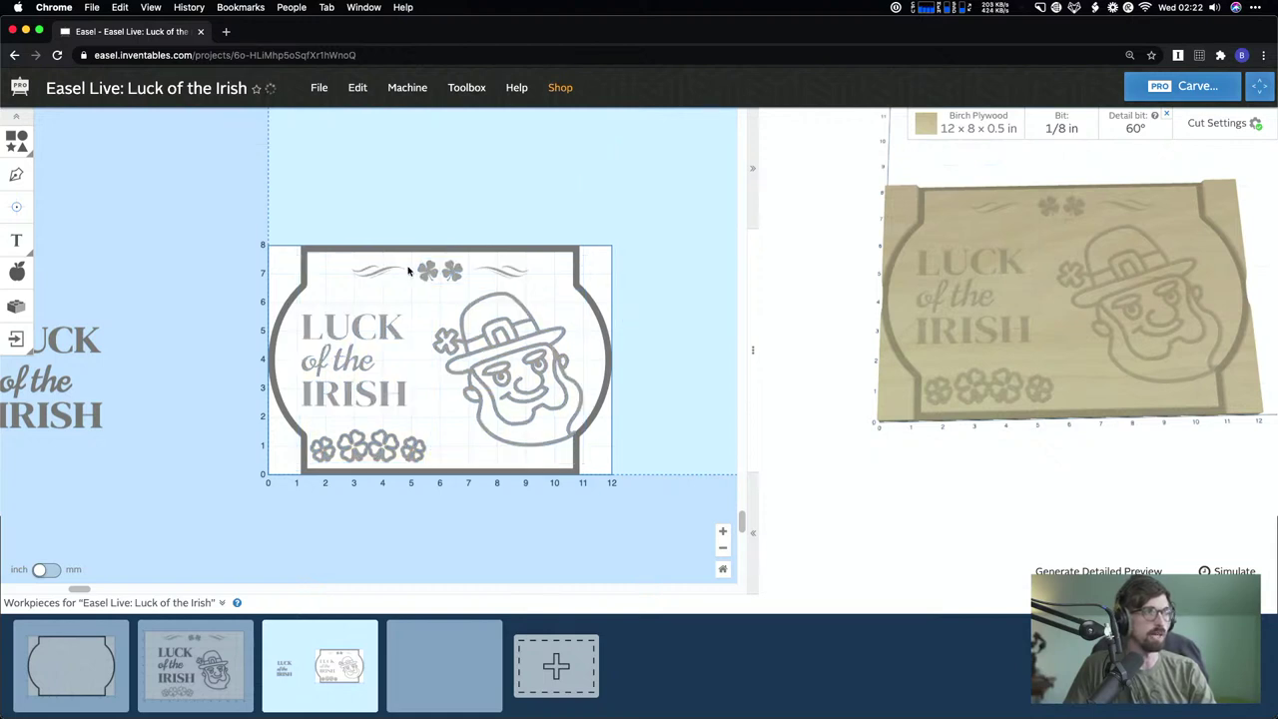
click(410, 248)
click(395, 138)
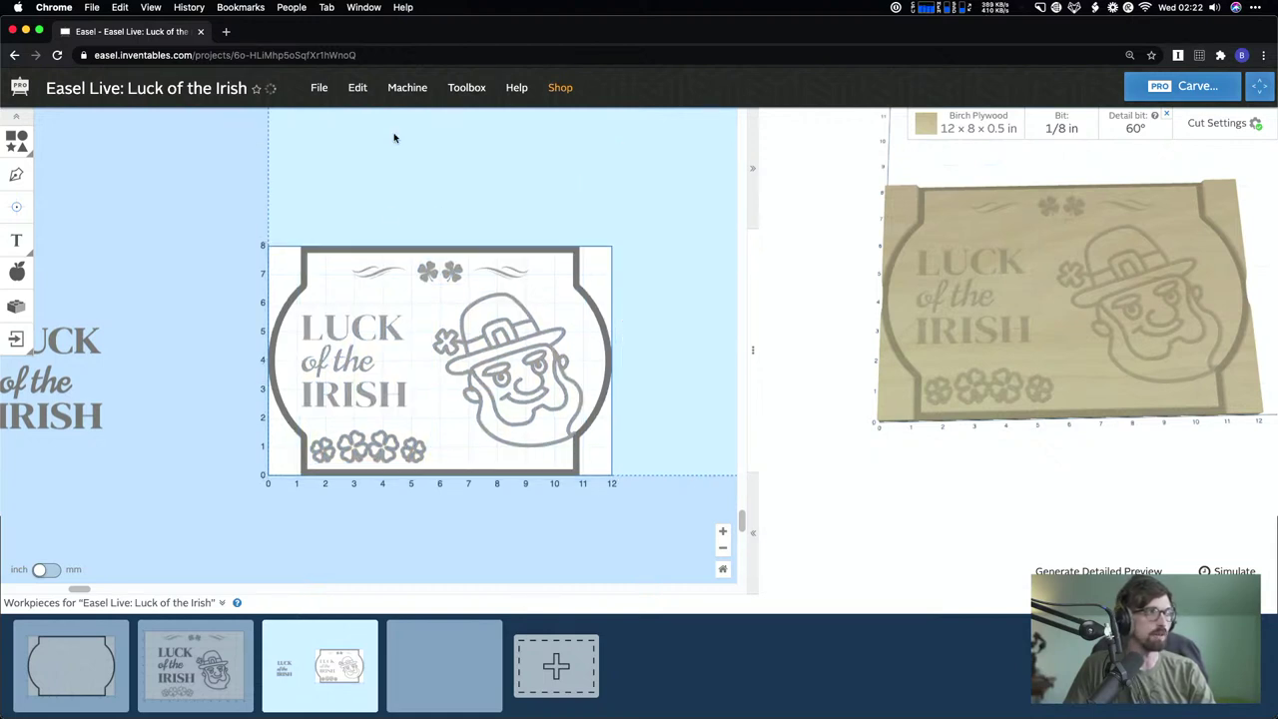
- Move the "Luck of the Irish" lettering right so its center sits at about X 3.54 in
click(330, 327)
click(331, 334)
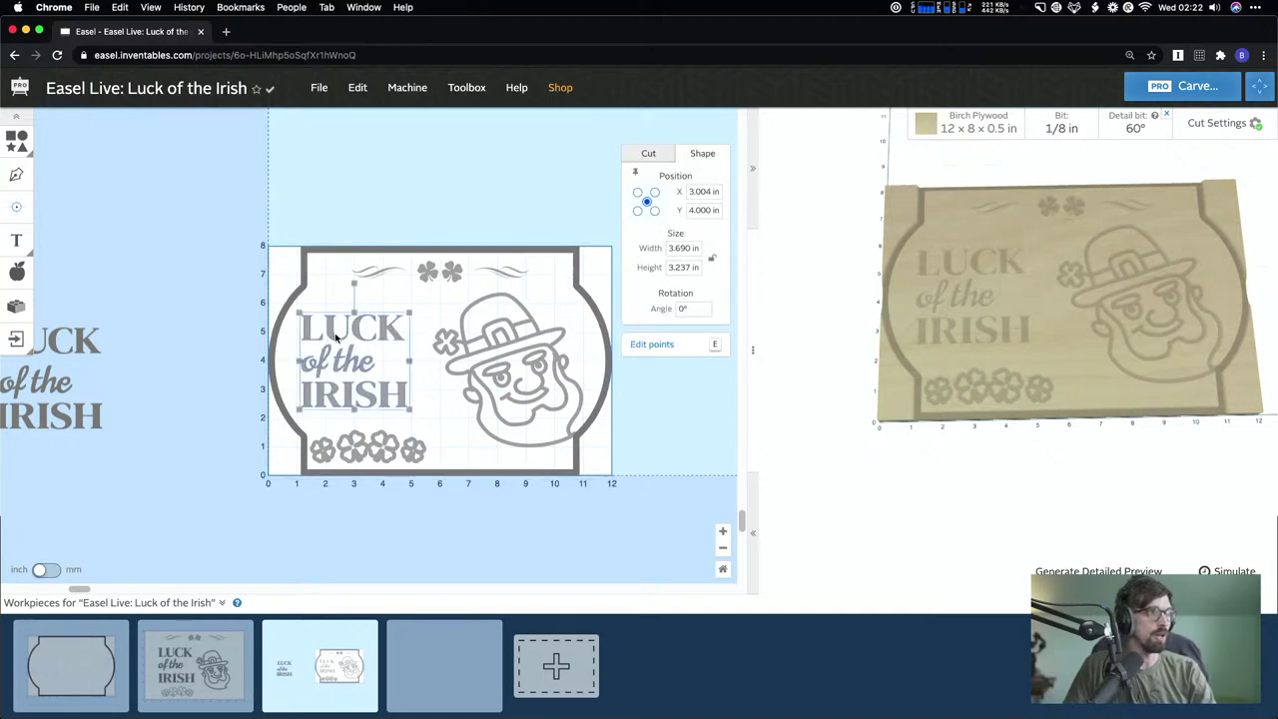
click(335, 339)
click(334, 337)
drag(333, 335, 349, 335)
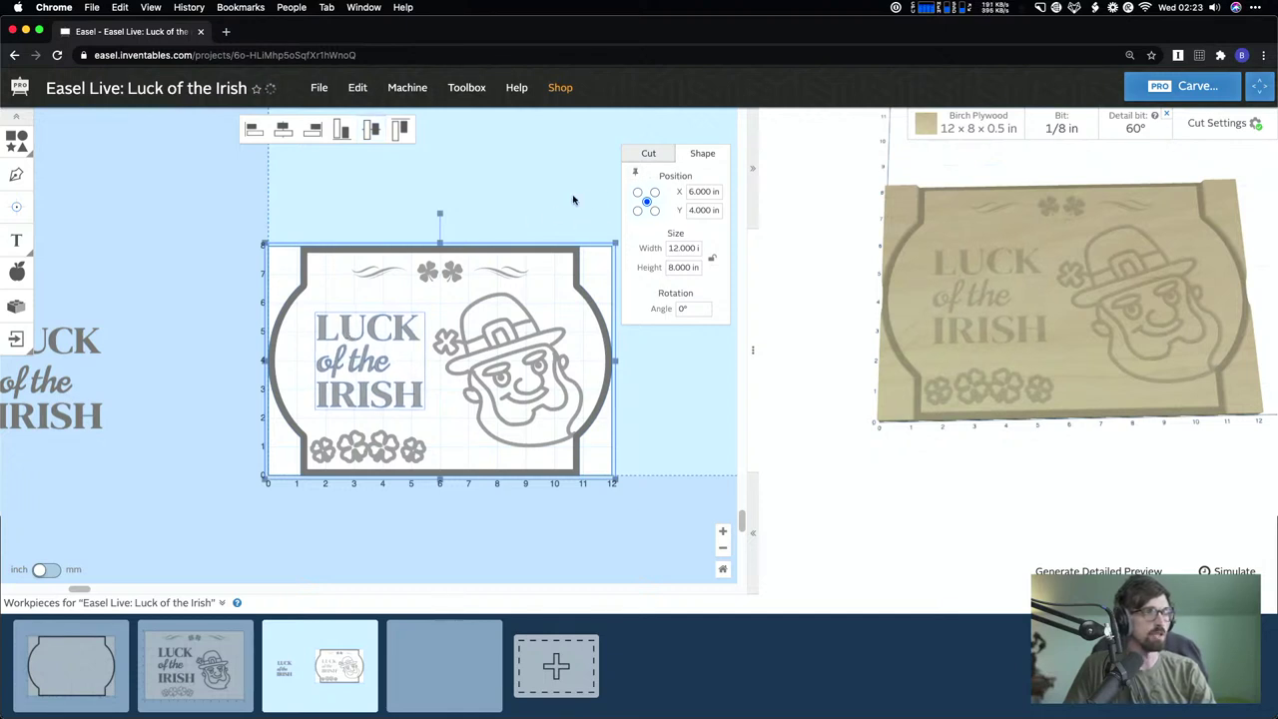
click(522, 191)
- Move the leprechaun slightly left and scale it down a little so it clears the outline
click(535, 361)
drag(535, 362, 526, 362)
drag(576, 289, 567, 299)
click(523, 348)
click(519, 345)
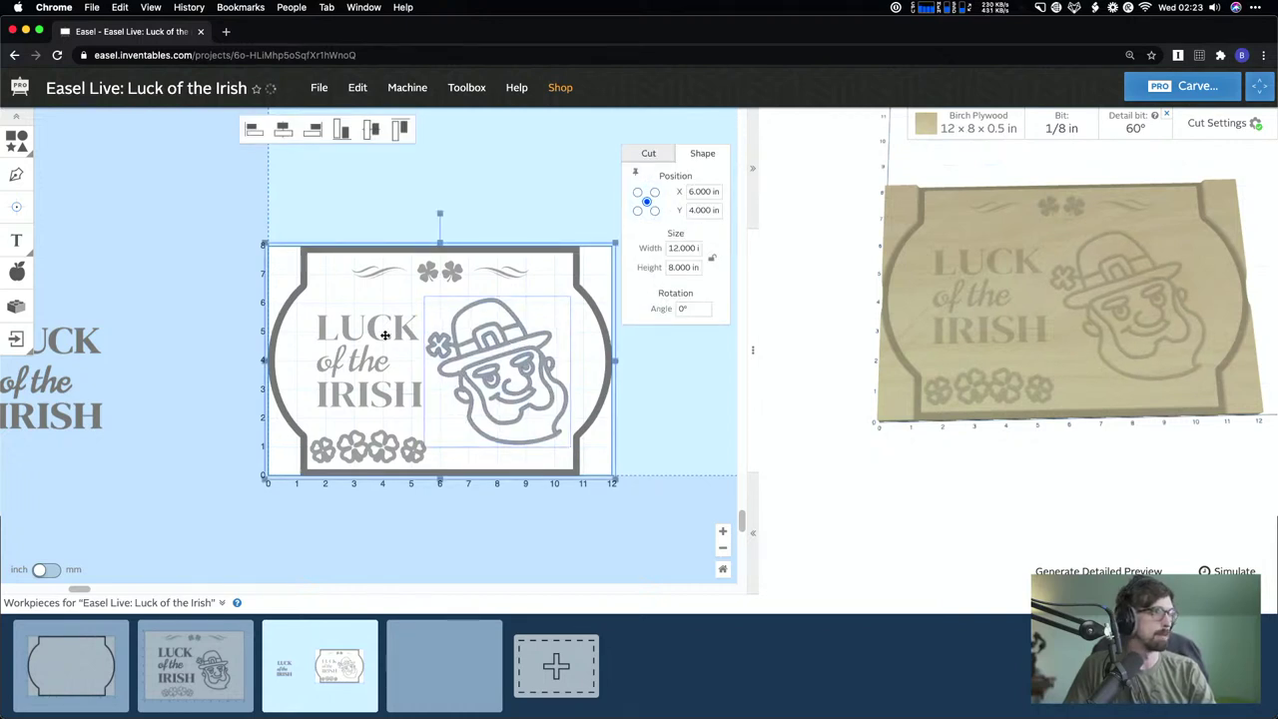
click(376, 201)
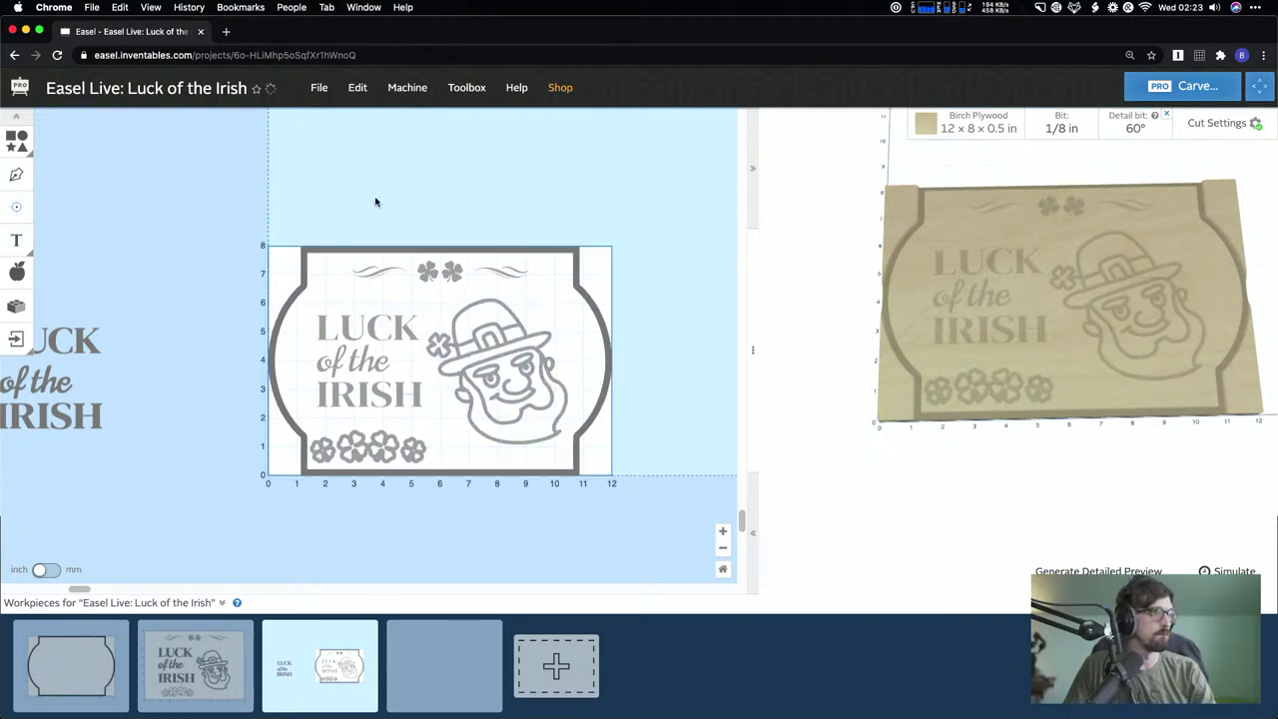
- Shift the lettering slightly left and the lower shamrock row slightly right to a center of about X 3.7 in
click(370, 329)
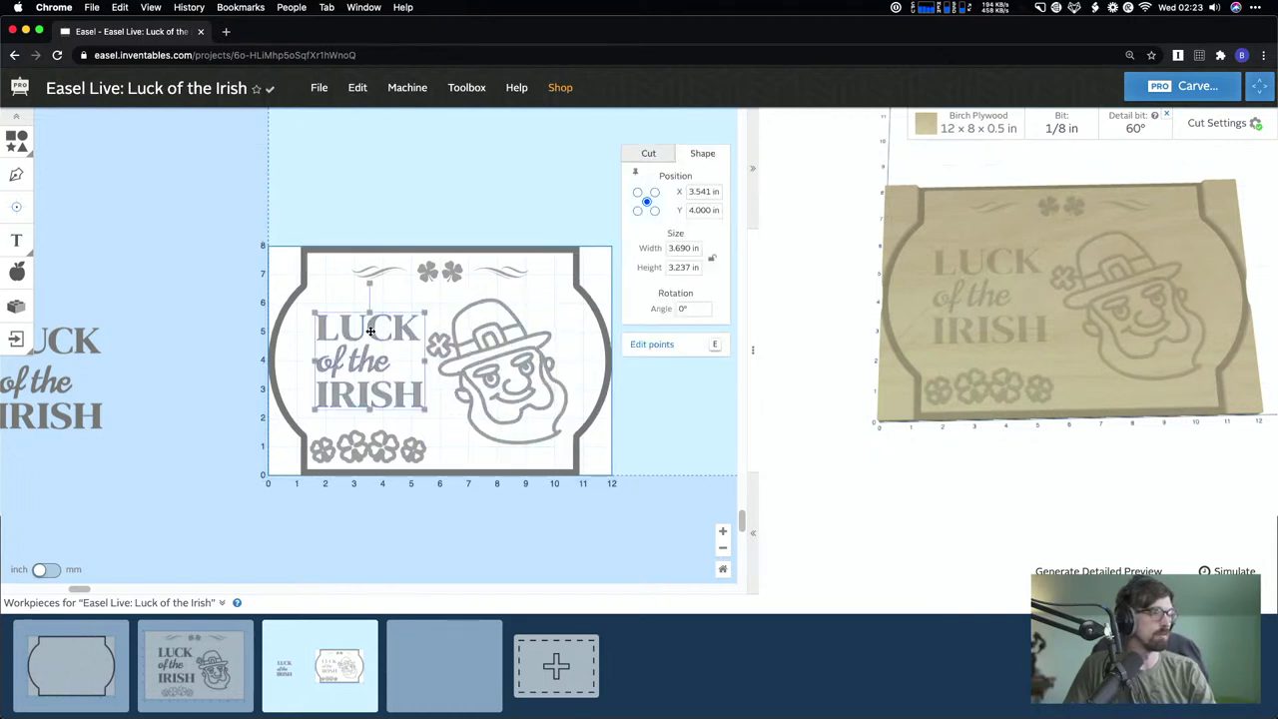
click(365, 454)
shift+click(390, 452)
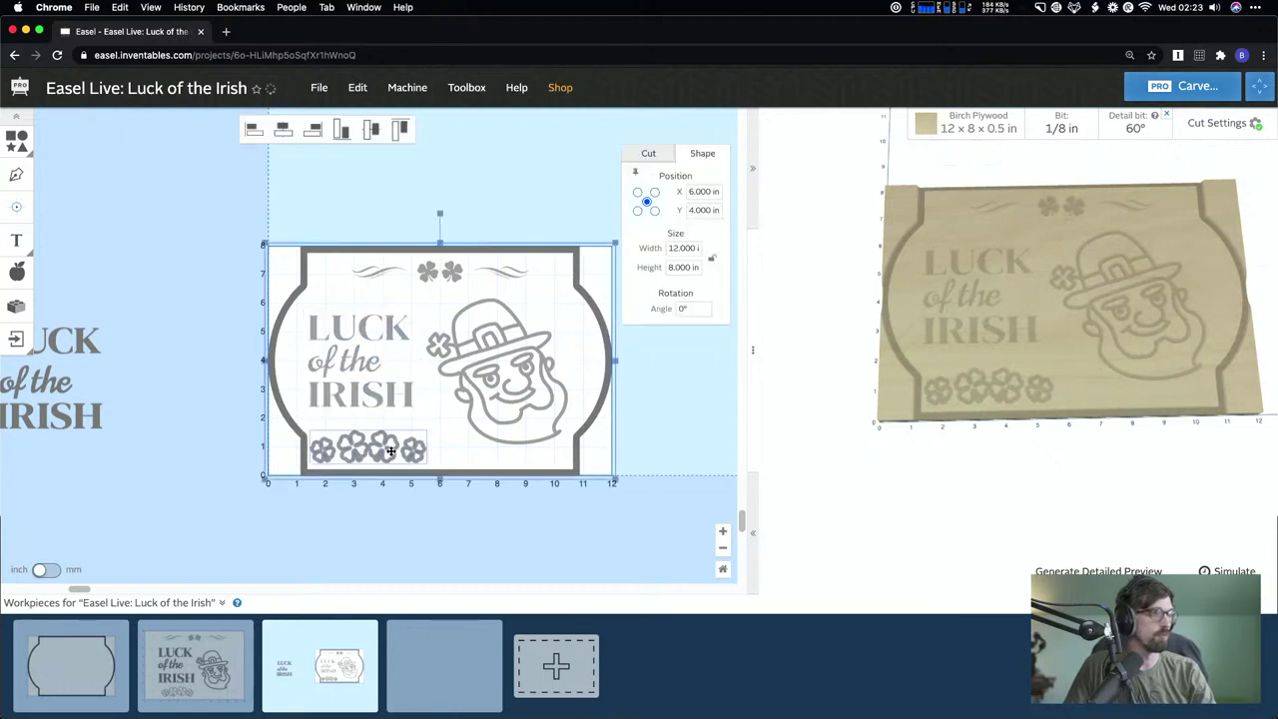
click(420, 517)
click(392, 449)
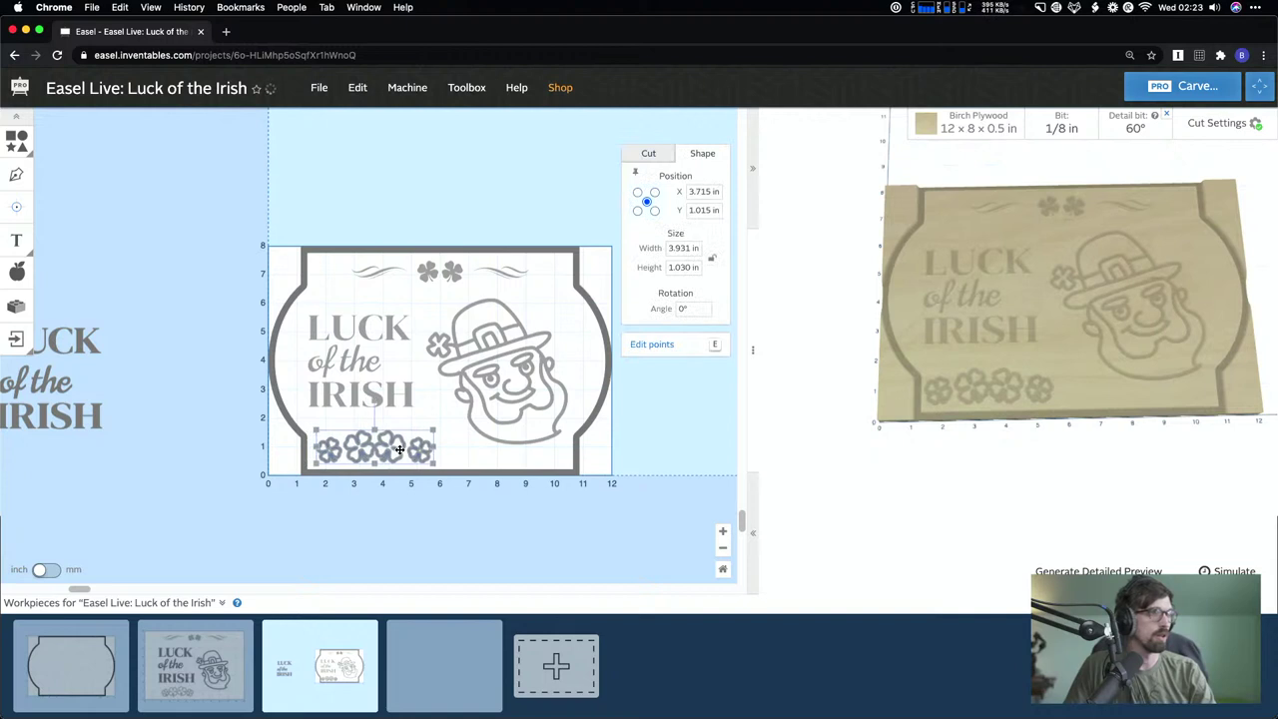
- Reduce the lower shamrock row's cut depth to about 0.05 in
click(646, 153)
drag(677, 217, 676, 190)
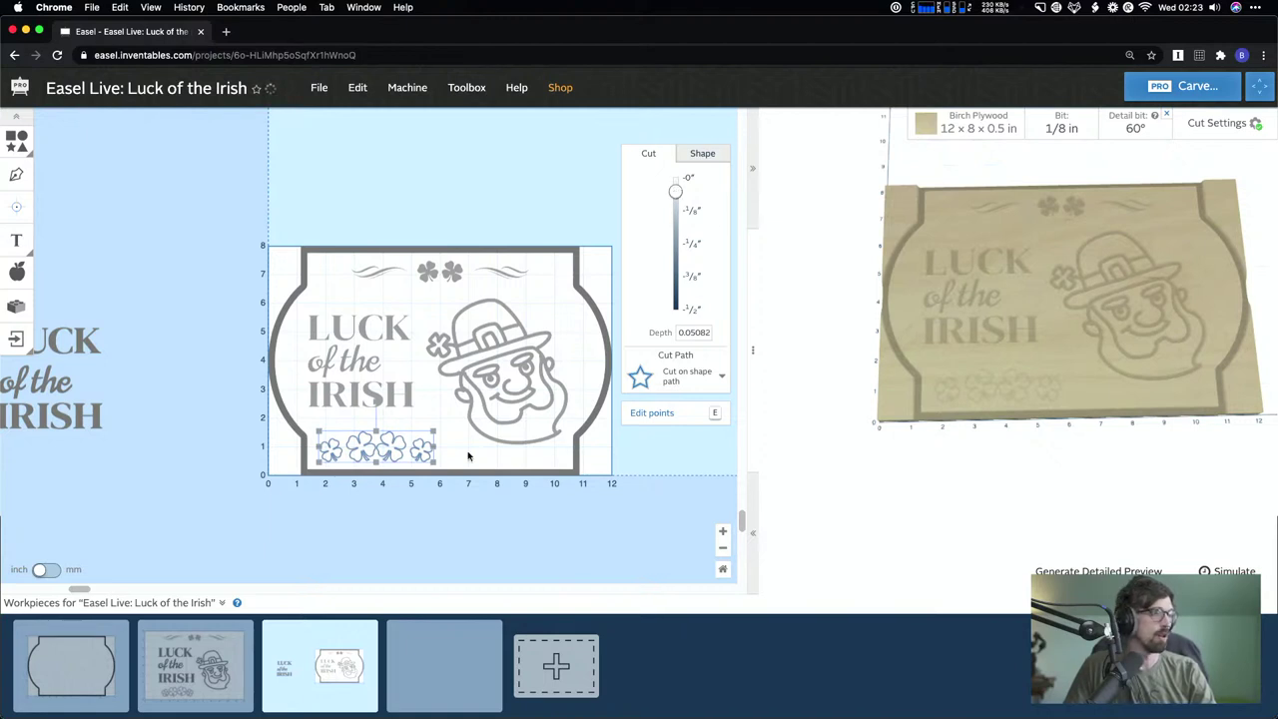
click(399, 455)
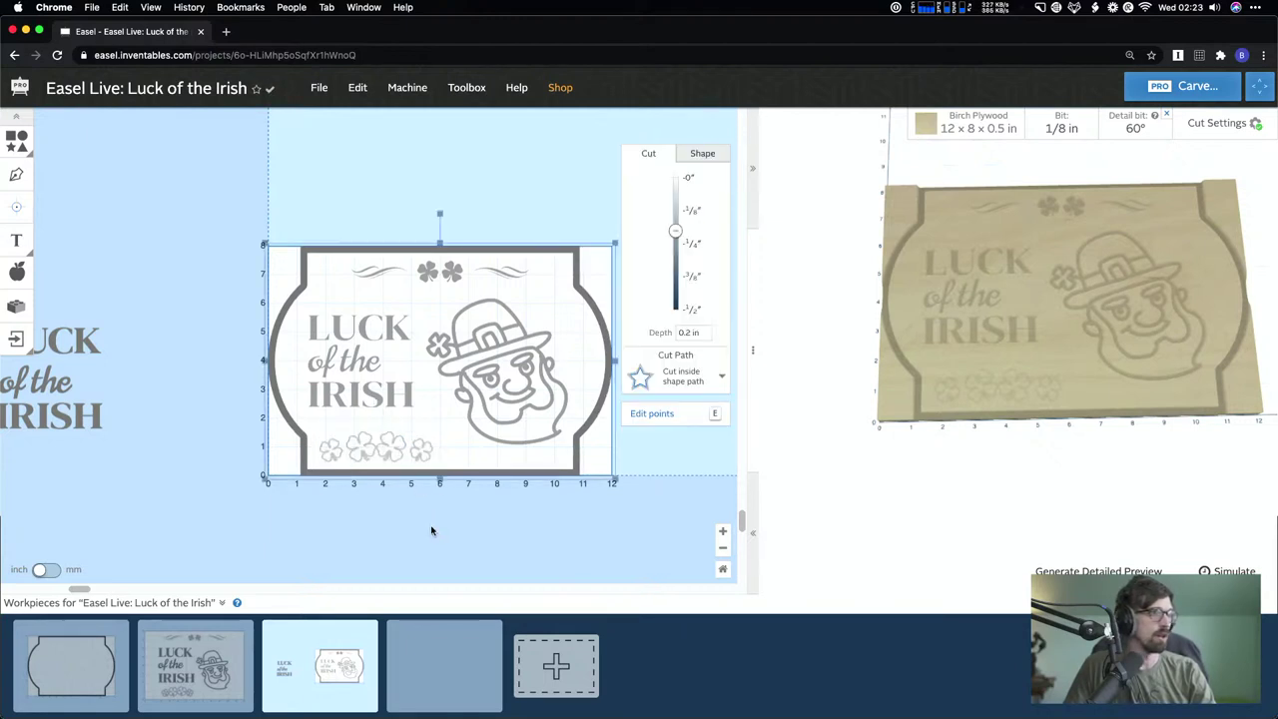
click(395, 439)
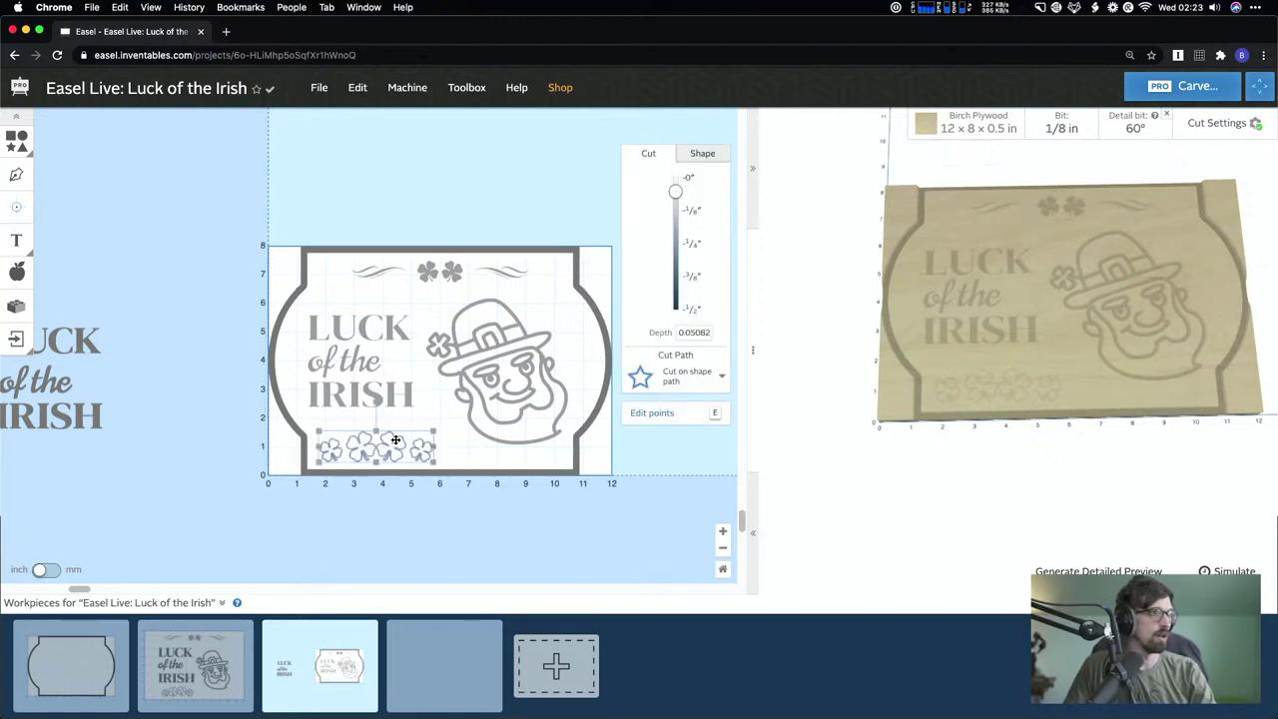
- Move the lower shamrock row farther right so its lower-left corner sits at about X 2.03 in, Y 0.5 in
click(702, 153)
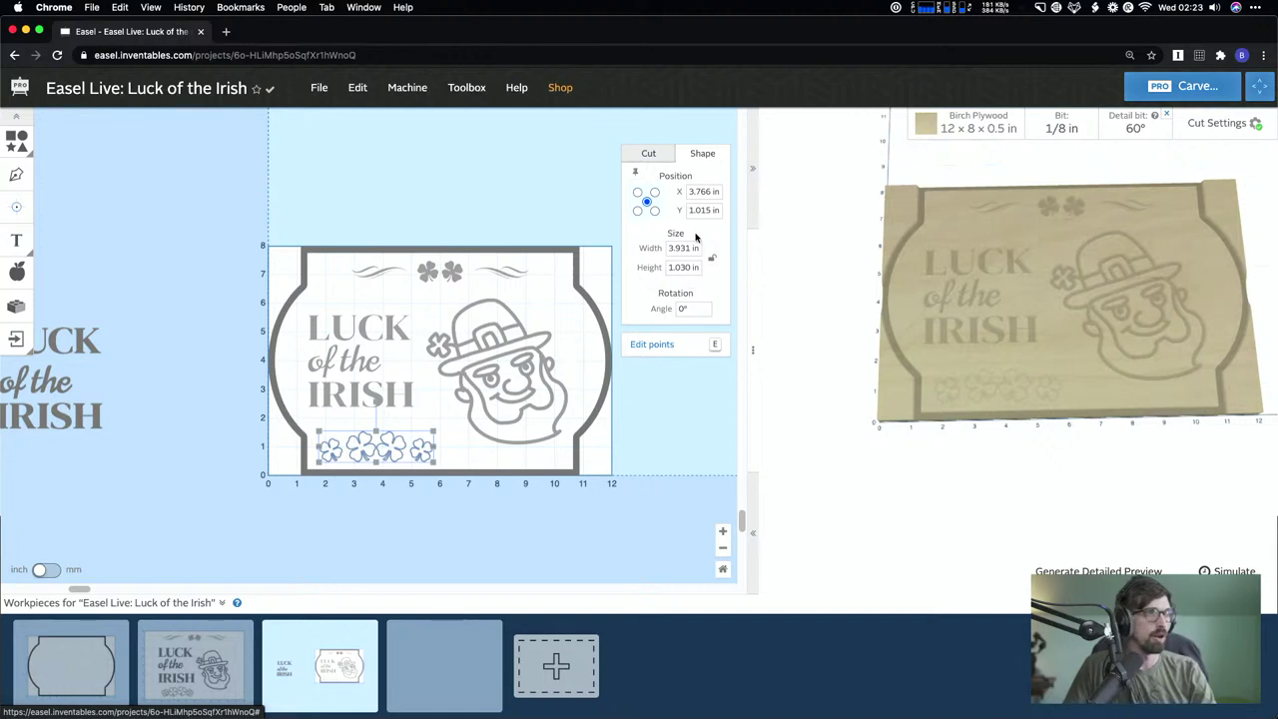
click(465, 183)
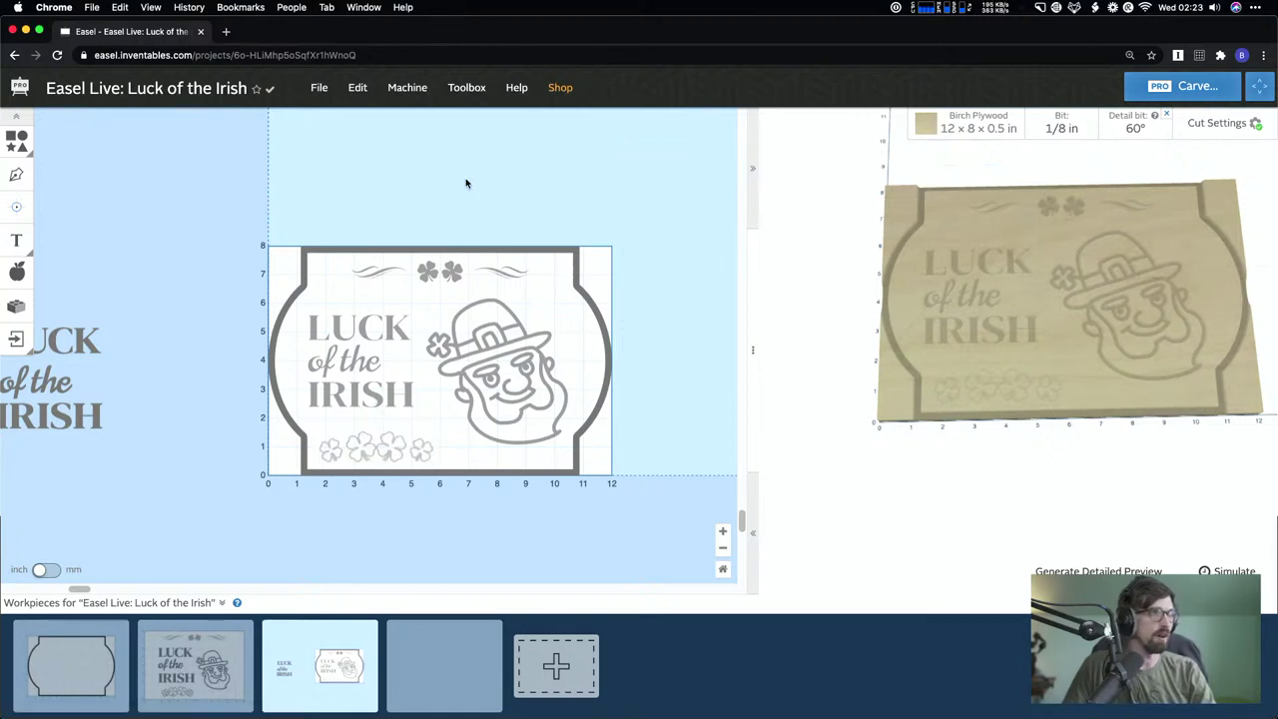
drag(401, 448, 408, 448)
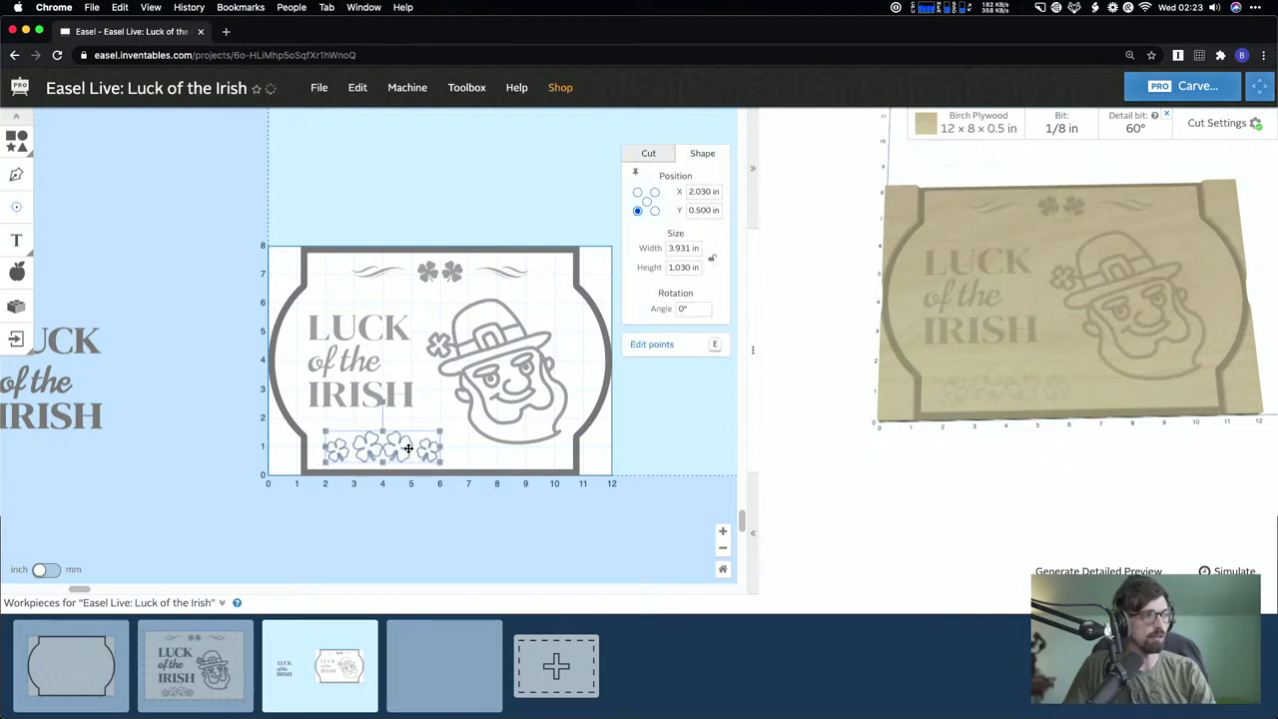
click(476, 525)
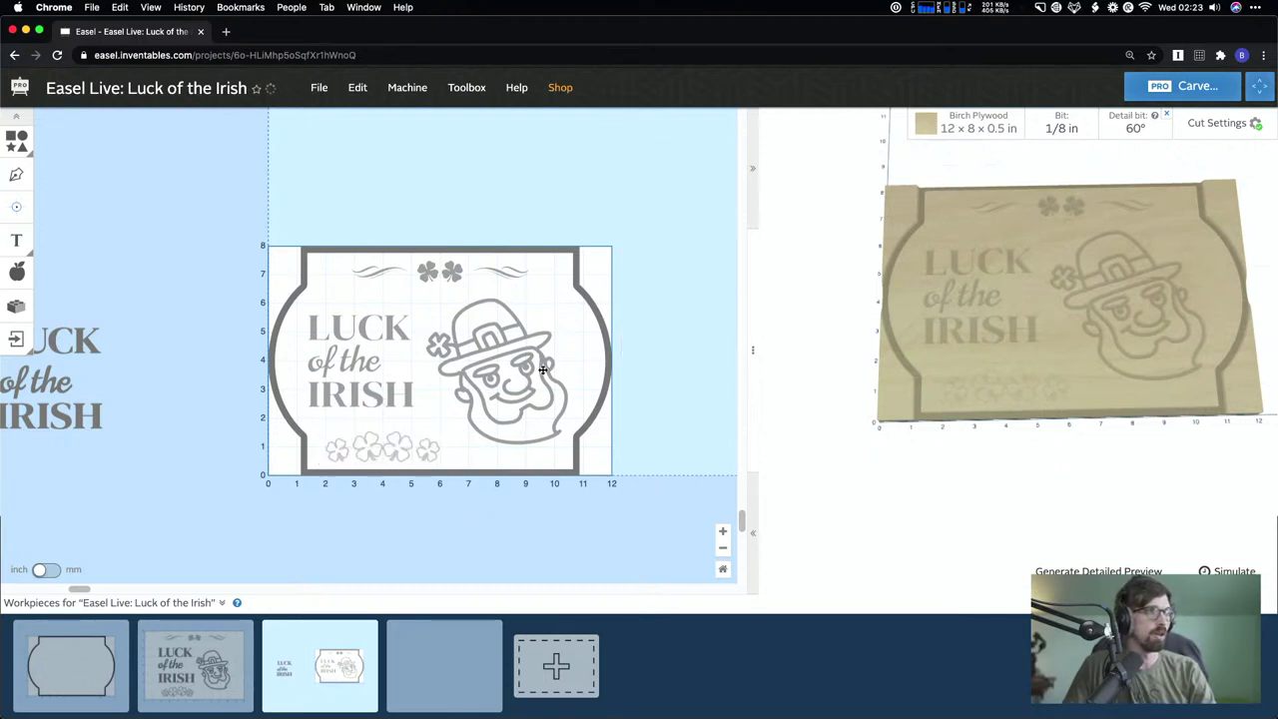
scroll(500, 417, left, 2)
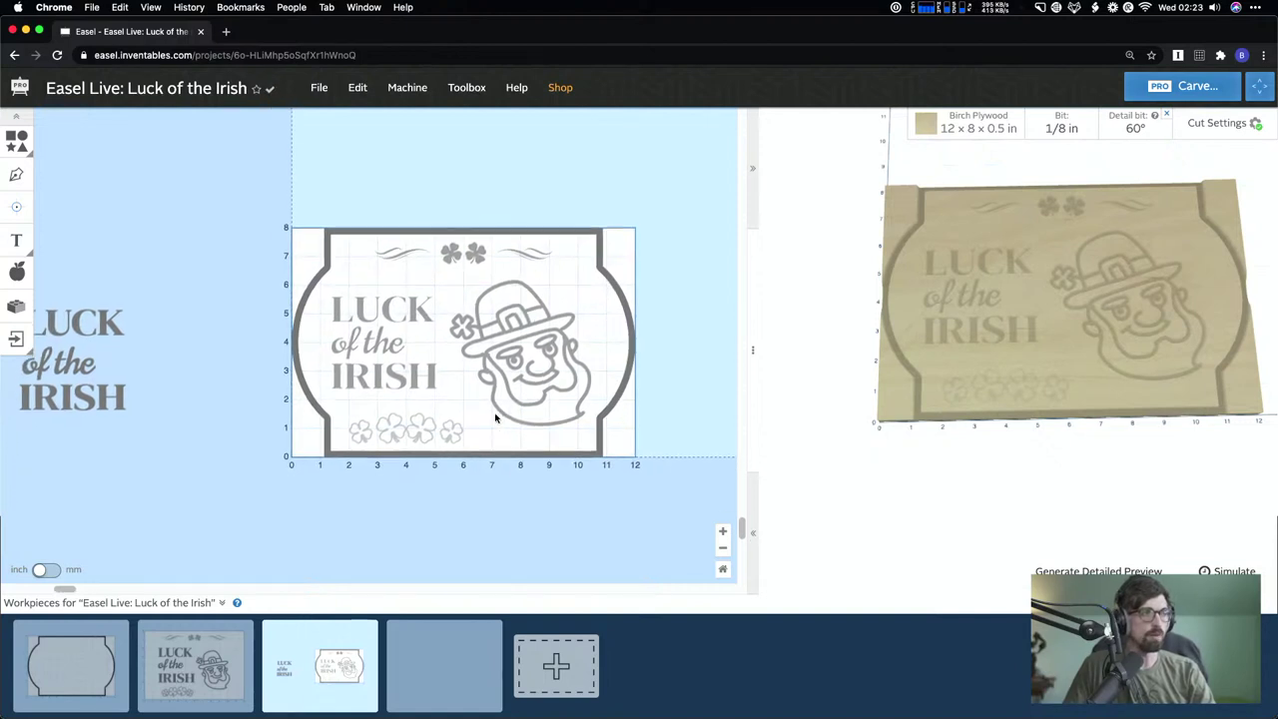
- Try the combined outline at the full 0.5 in cut depth and reduce it to about 0.12 in
click(609, 271)
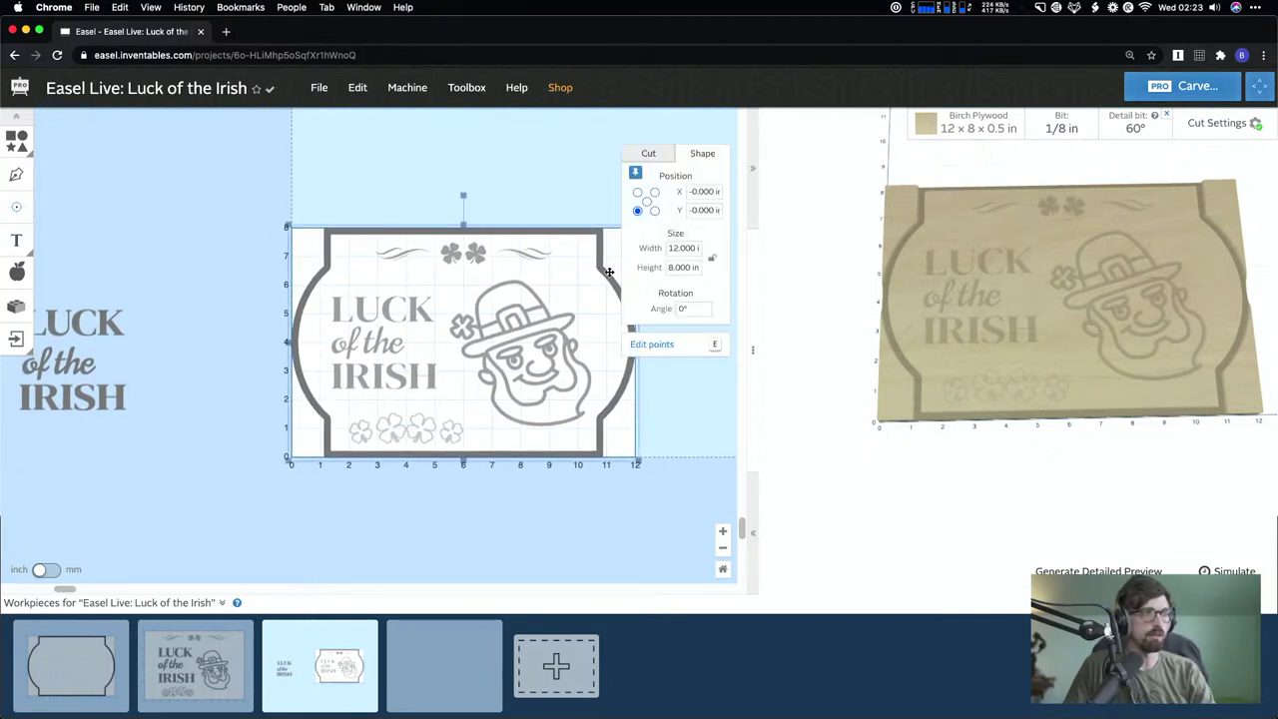
click(648, 153)
drag(676, 179, 675, 310)
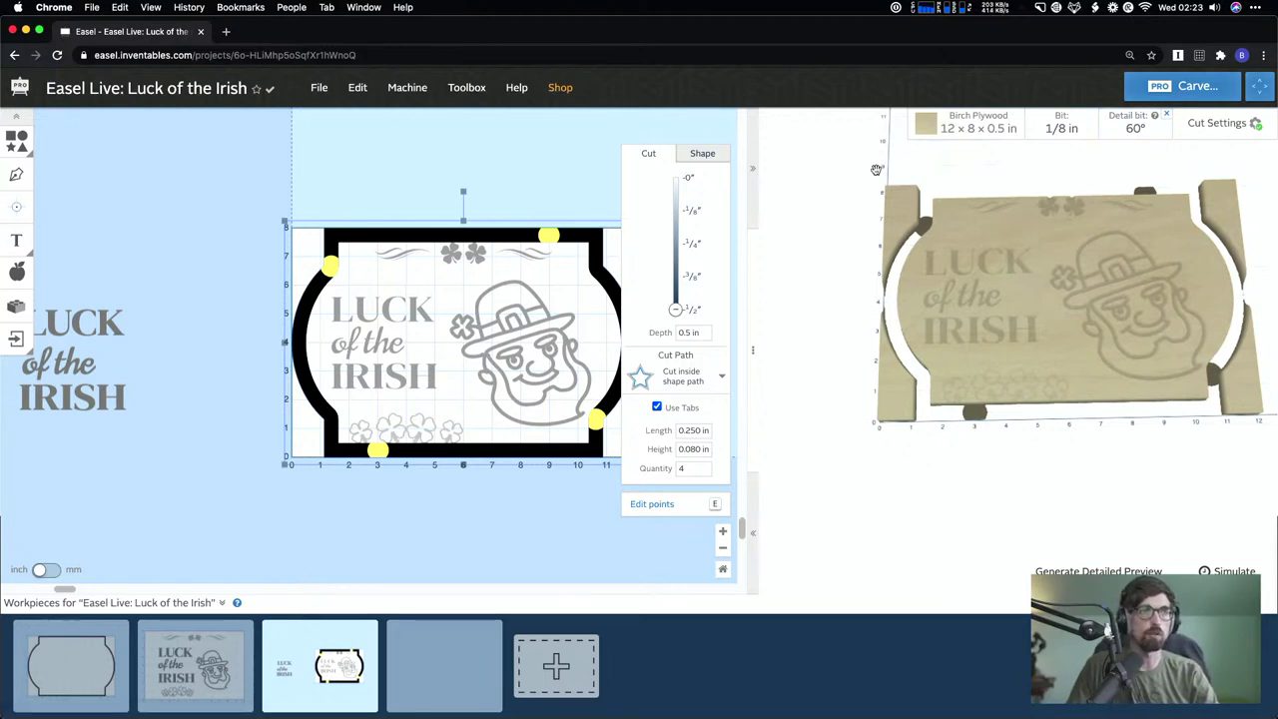
click(686, 212)
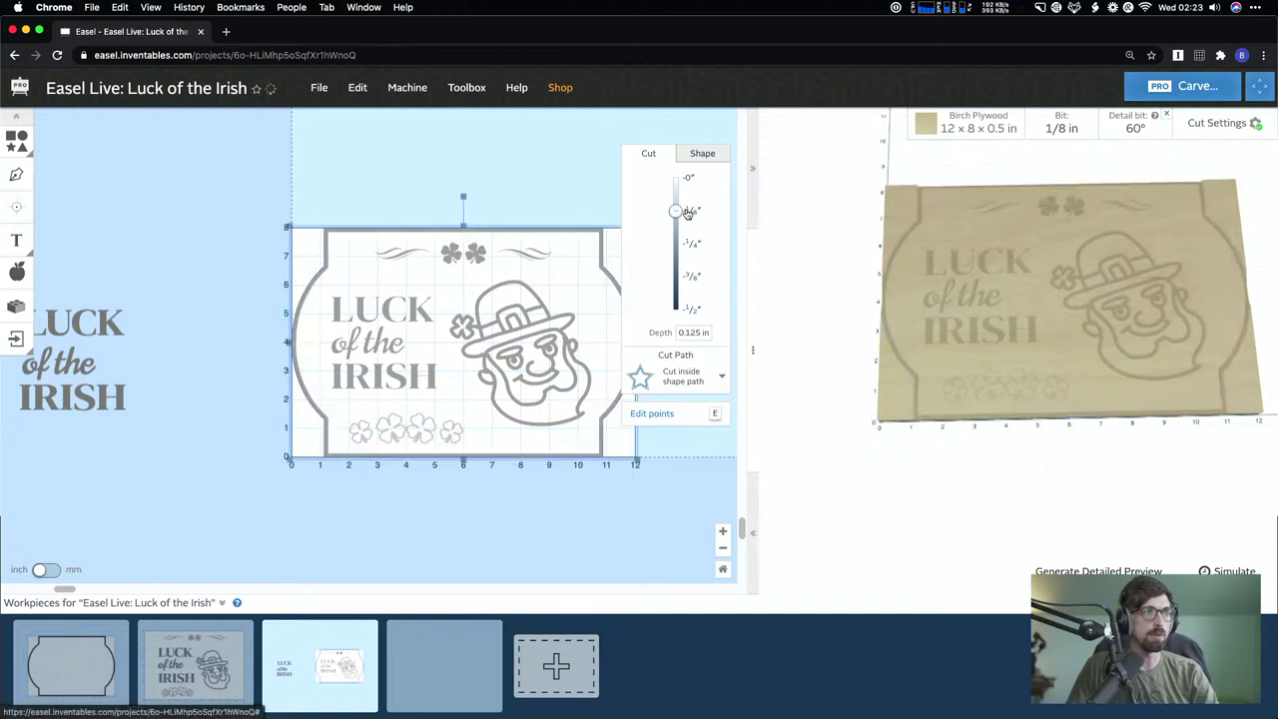
mouse_move(676, 208)
mouse_down()
mouse_move(674, 186)
mouse_move(676, 254)
mouse_move(674, 189)
mouse_move(670, 212)
mouse_up()
click(578, 201)
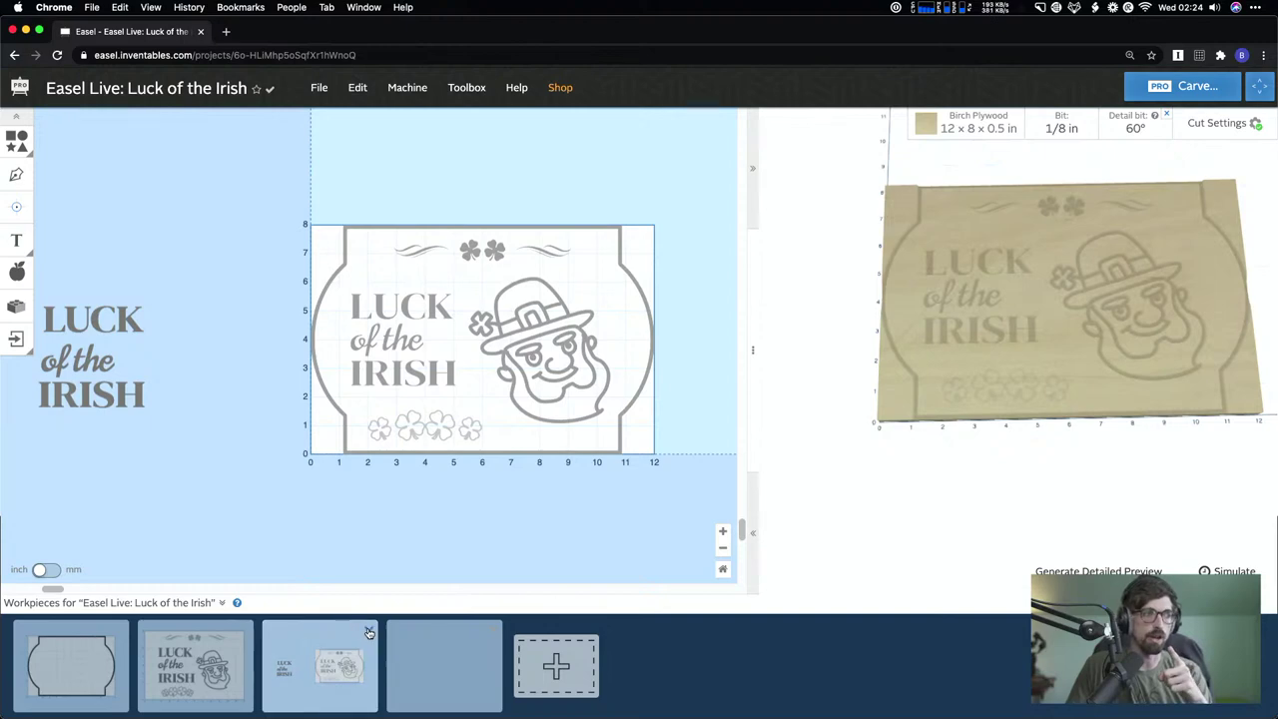
- Duplicate the third workpiece containing the complete sign and delete the empty fourth workpiece
click(371, 632)
click(397, 681)
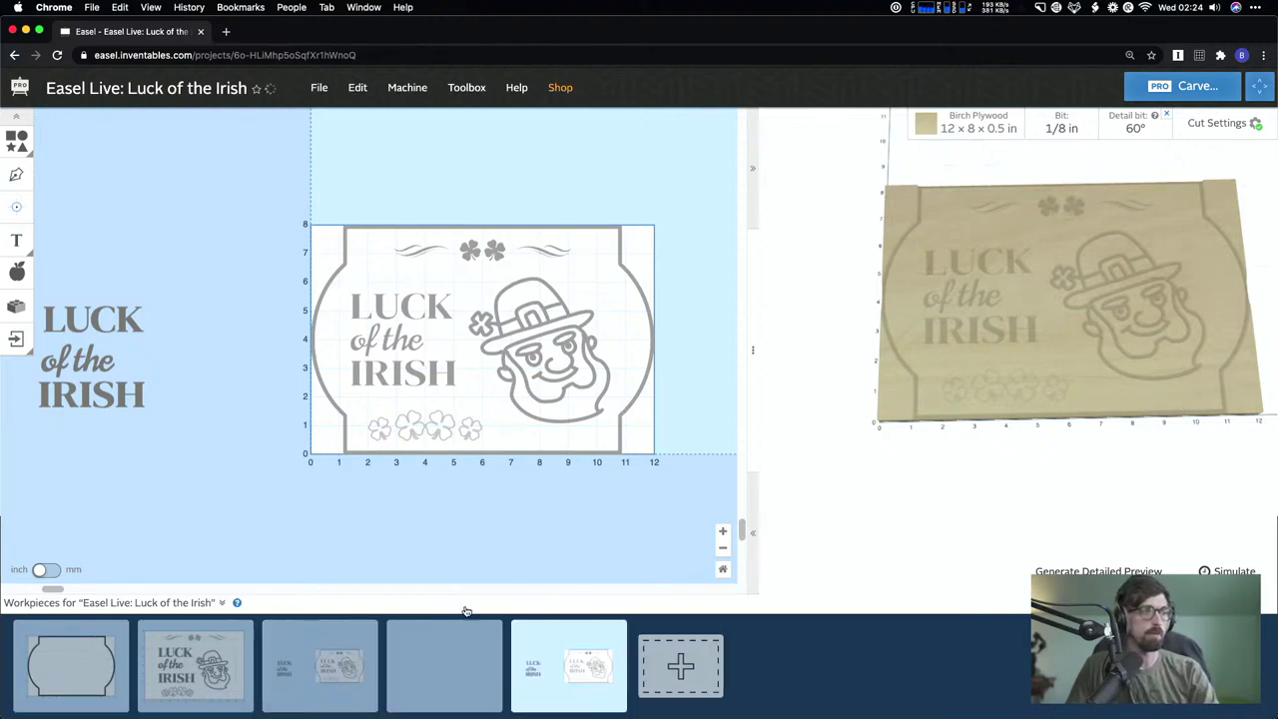
click(479, 655)
click(493, 630)
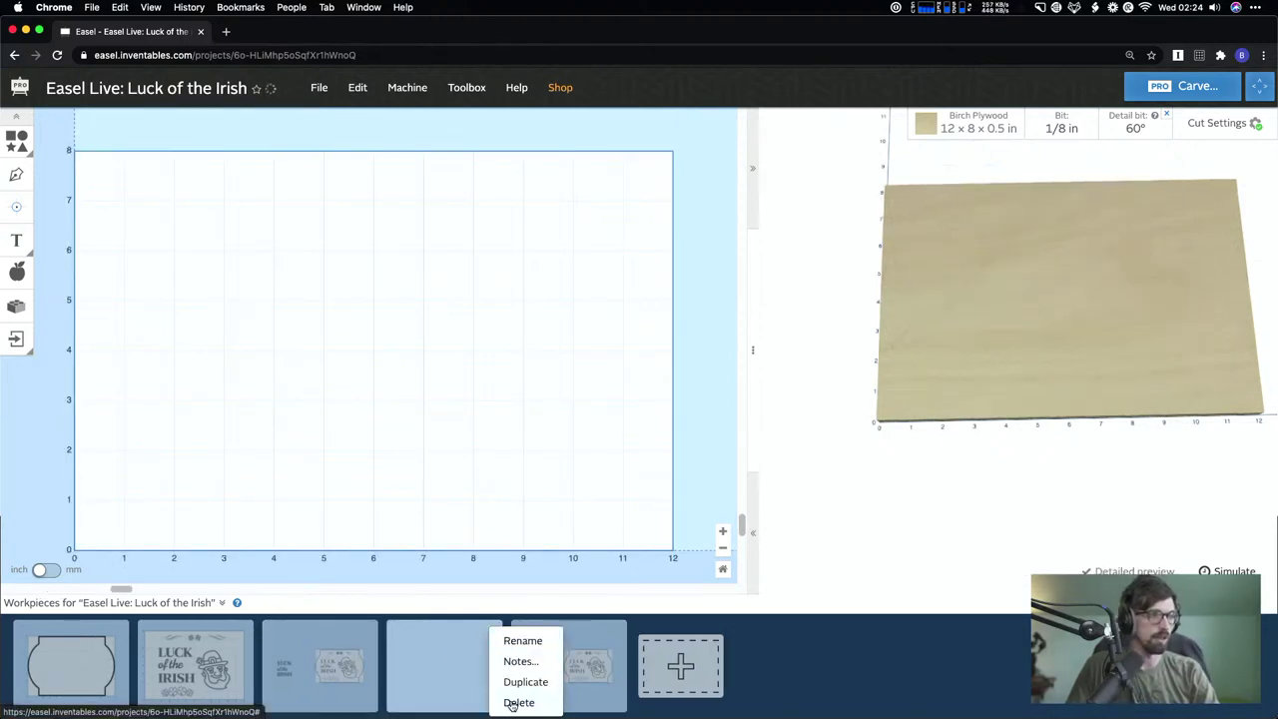
click(513, 704)
click(683, 209)
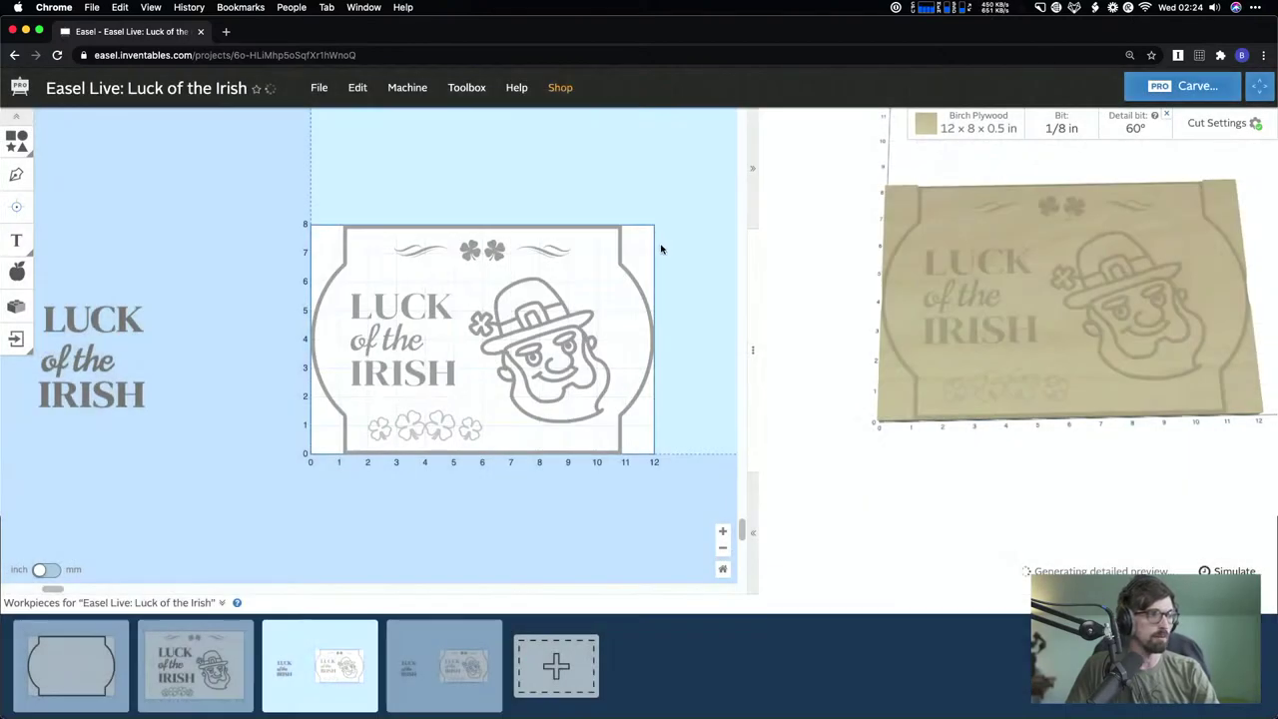
- In the duplicated workpiece, delete the outline around the sign and the spare lettering off the board
click(458, 655)
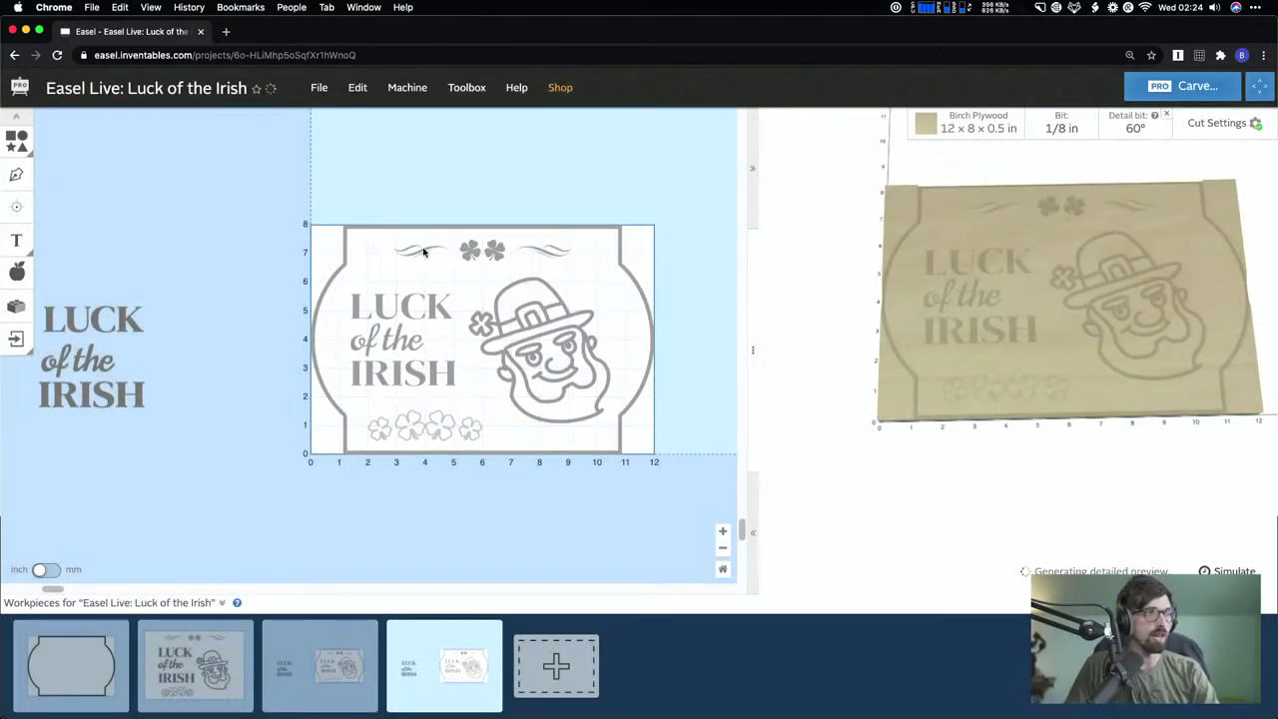
click(374, 226)
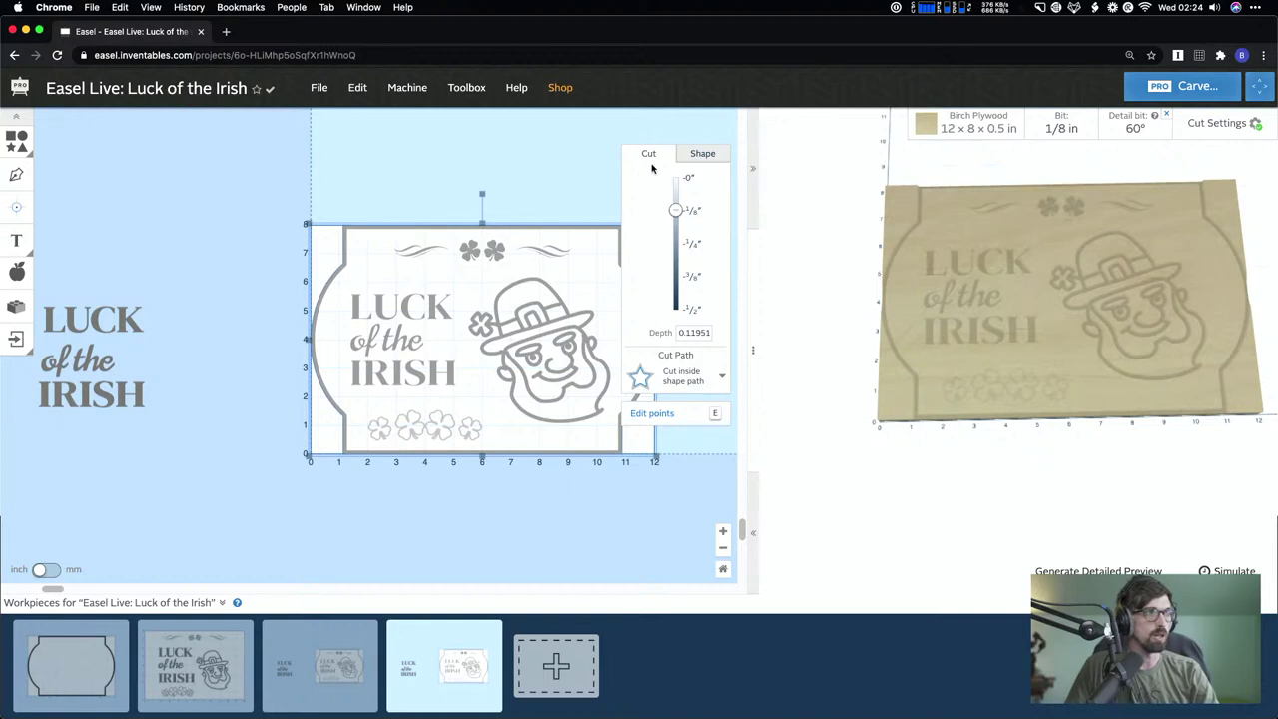
click(702, 153)
click(558, 156)
click(535, 228)
key(BackSpace)
drag(124, 239, 88, 464)
key(BackSpace)
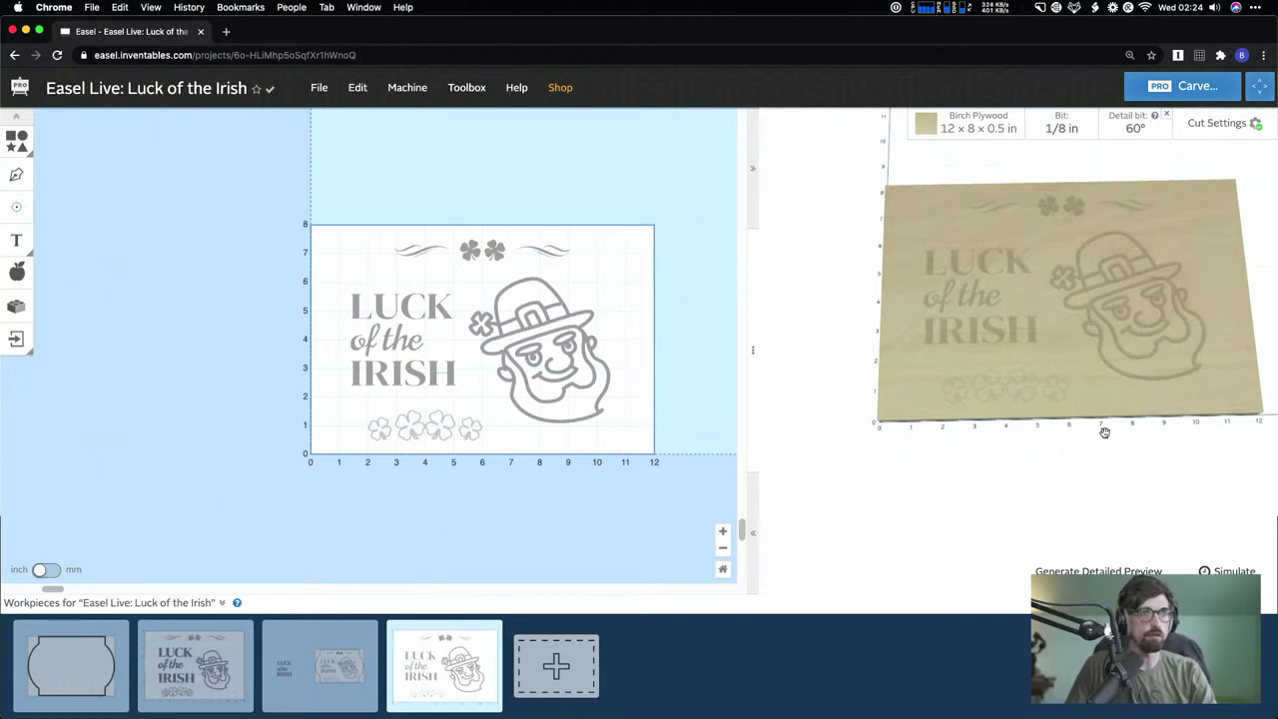
- Generate the detailed toolpath preview and review the roughing and detail cut settings
click(1098, 571)
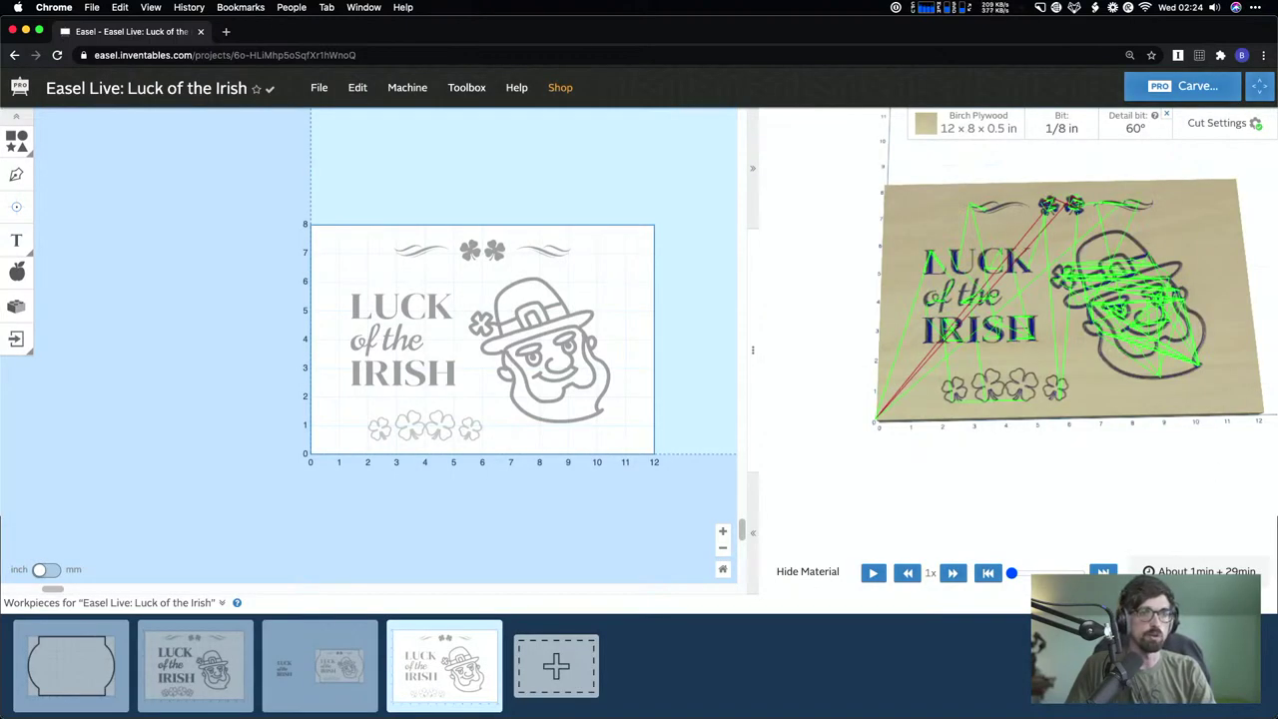
click(1221, 128)
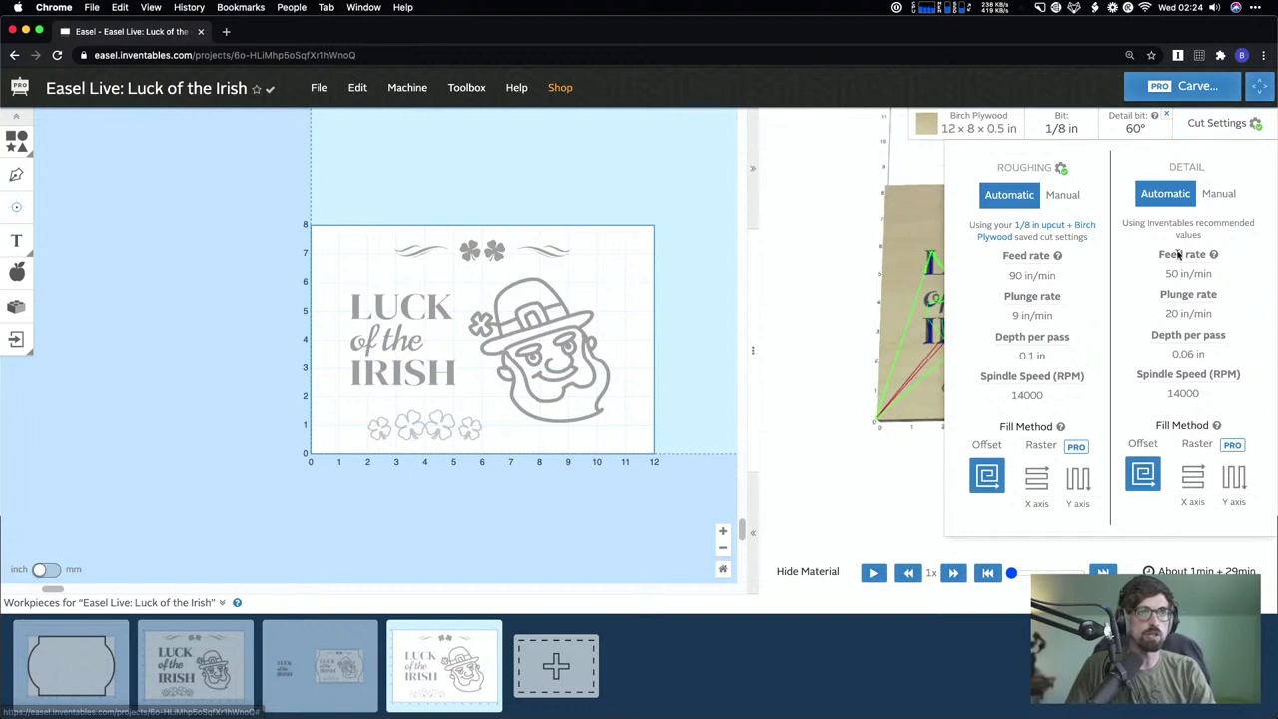
click(1211, 121)
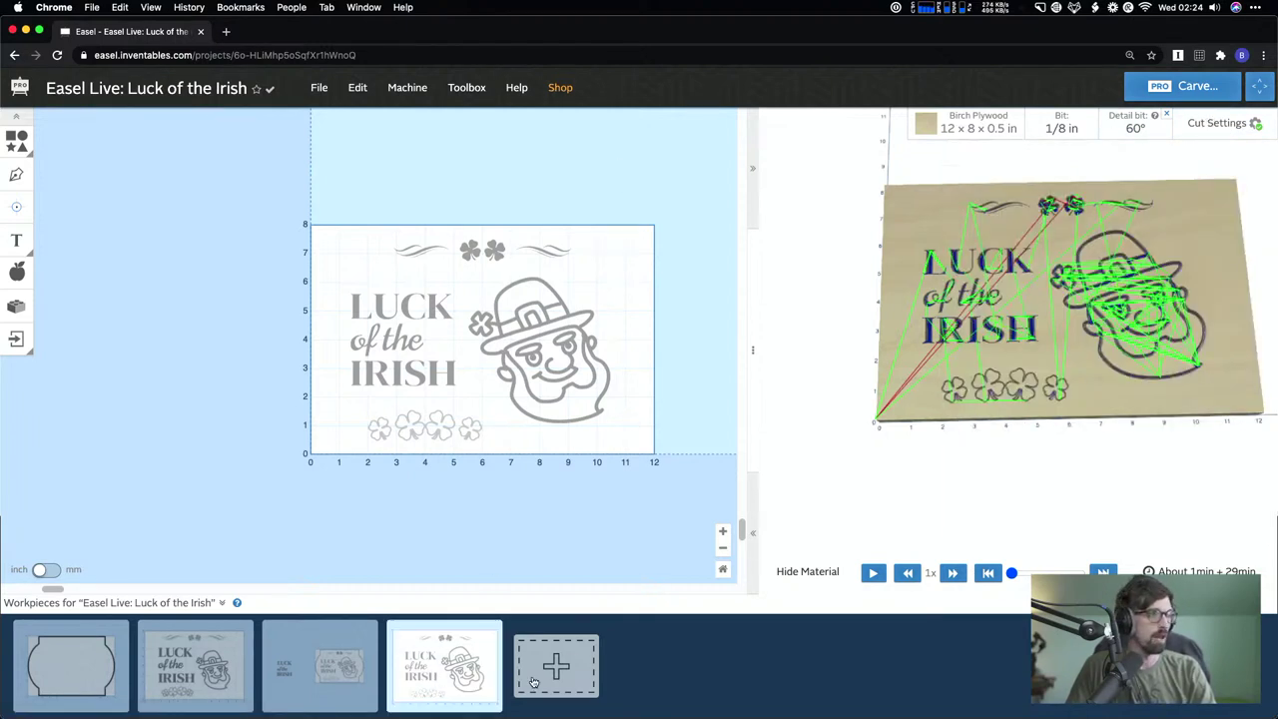
- Duplicate the third workpiece with the complete sign again and unpin the outline in the copy
click(364, 647)
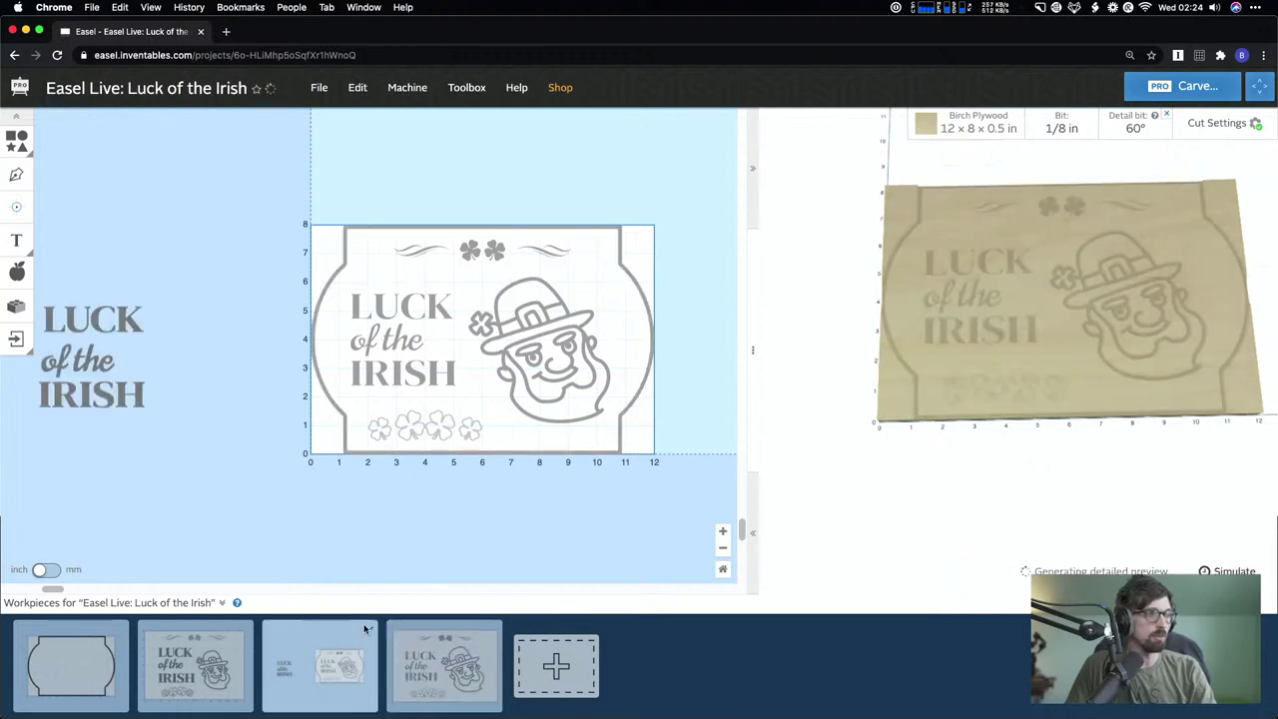
right_click(372, 632)
click(400, 681)
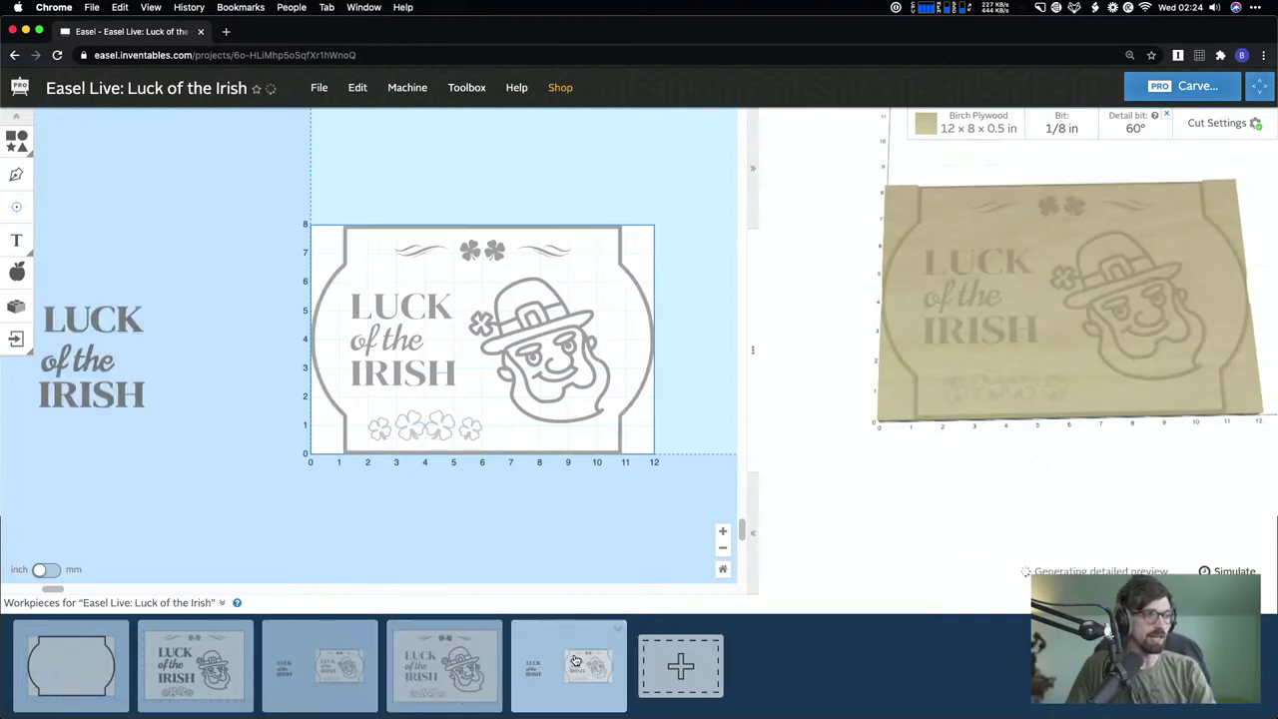
click(428, 224)
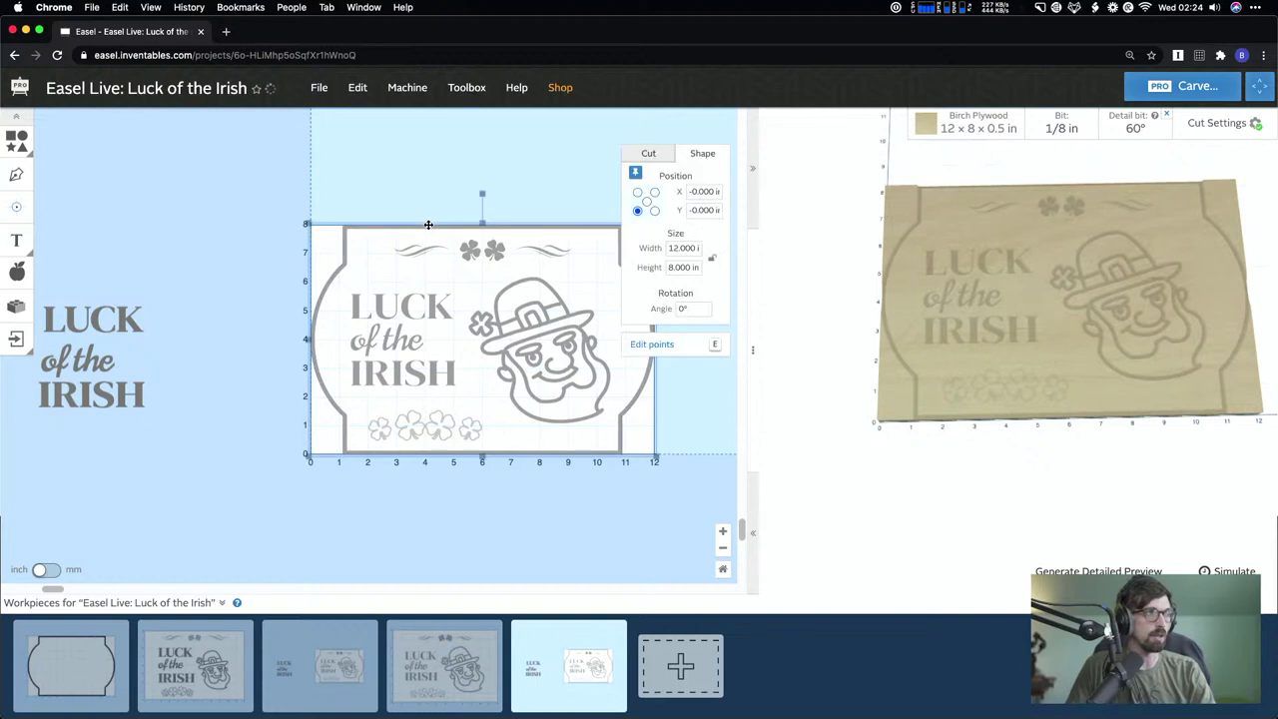
click(635, 174)
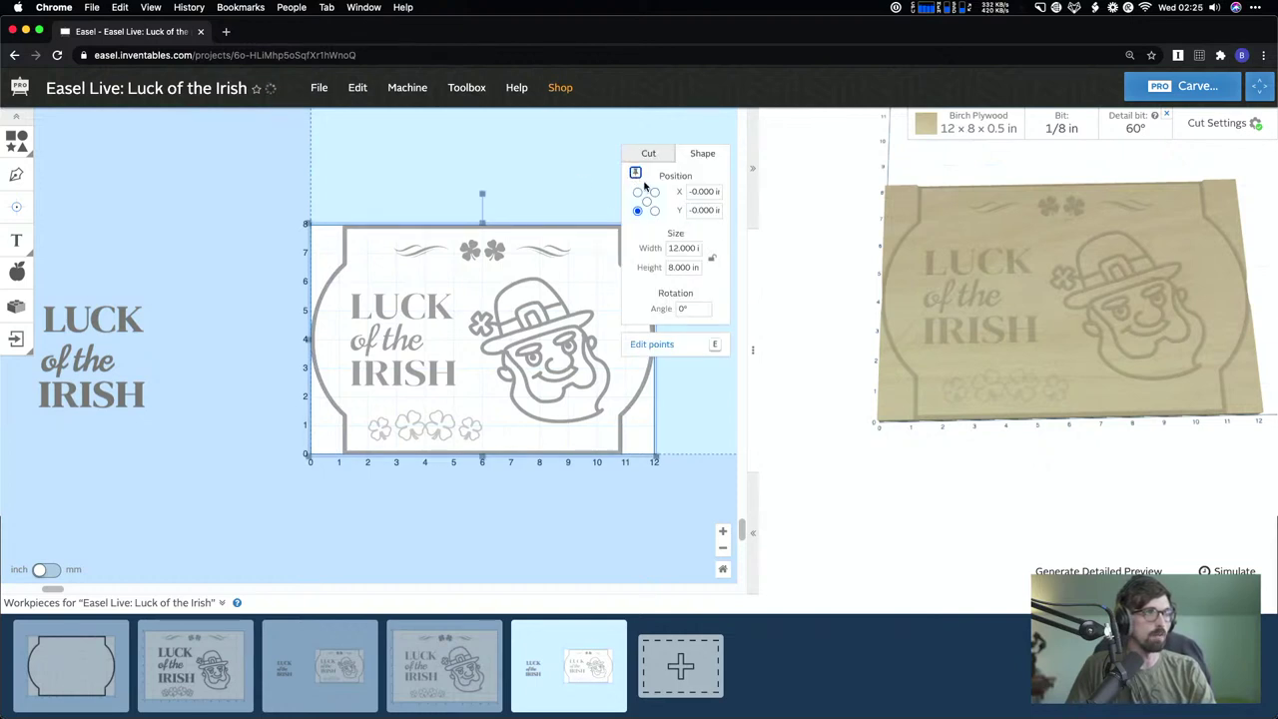
- In the fifth workpiece, pin the outline and delete the engraving artwork on the board and the spare lettering beside it
click(634, 173)
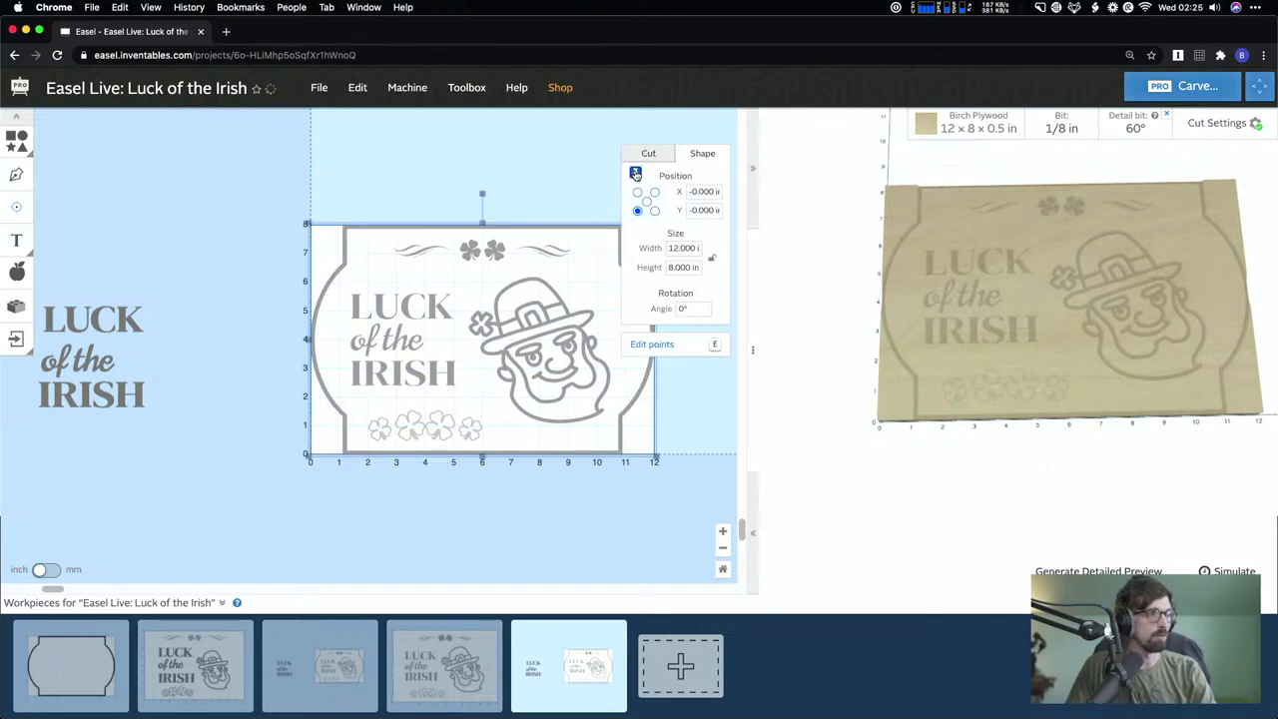
click(365, 193)
drag(307, 186, 689, 507)
key(BackSpace)
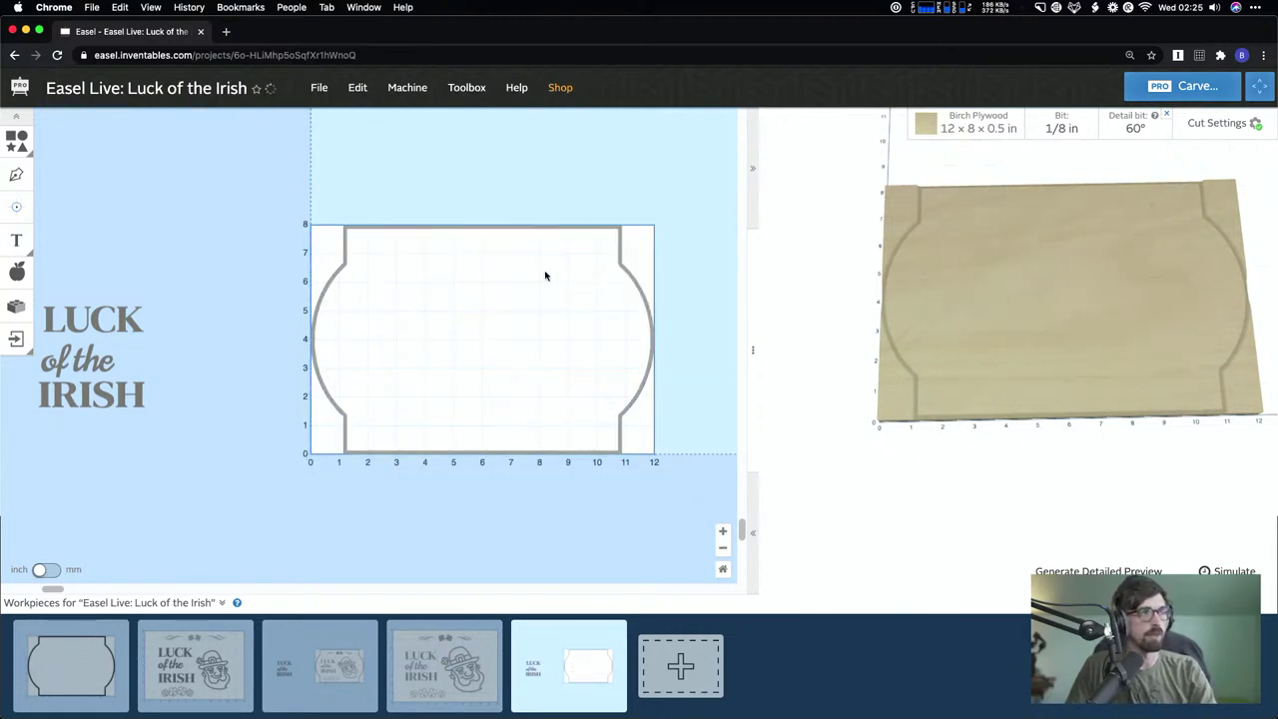
drag(95, 240, 178, 531)
key(BackSpace)
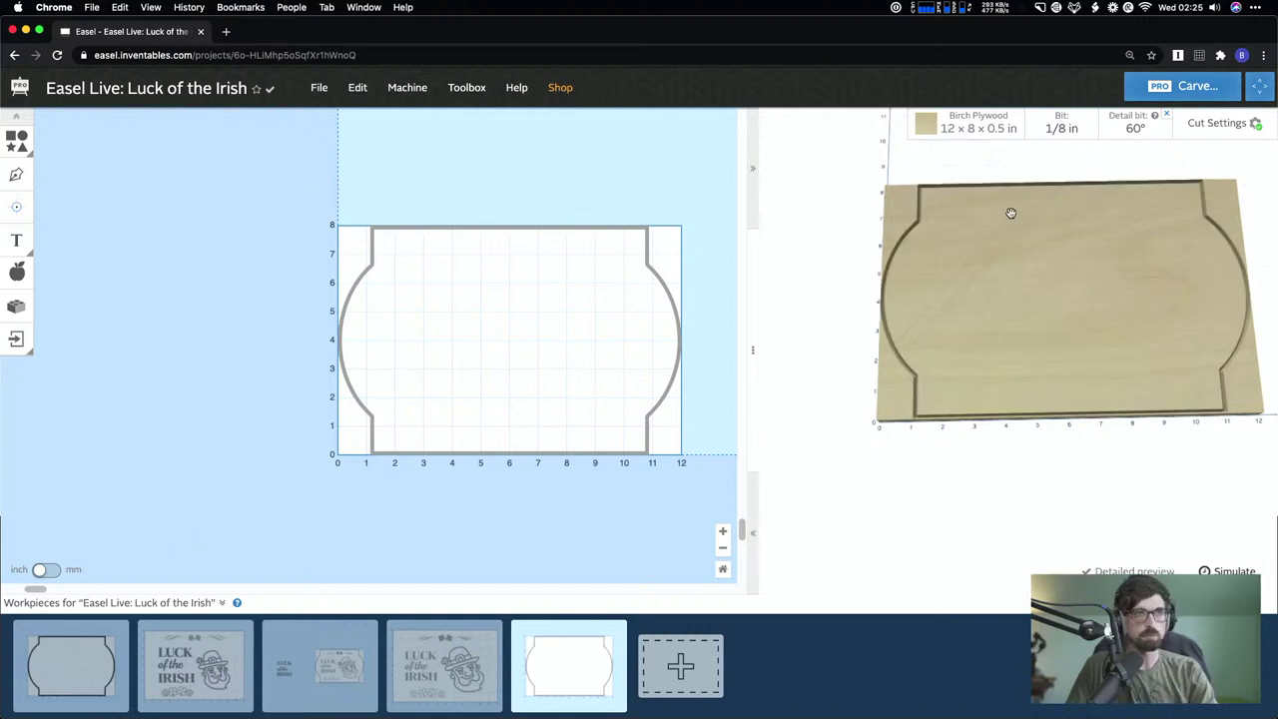
- Remove the 60° detail bit from the outline workpiece and check the selection of the main 1/8 in bit
click(1166, 114)
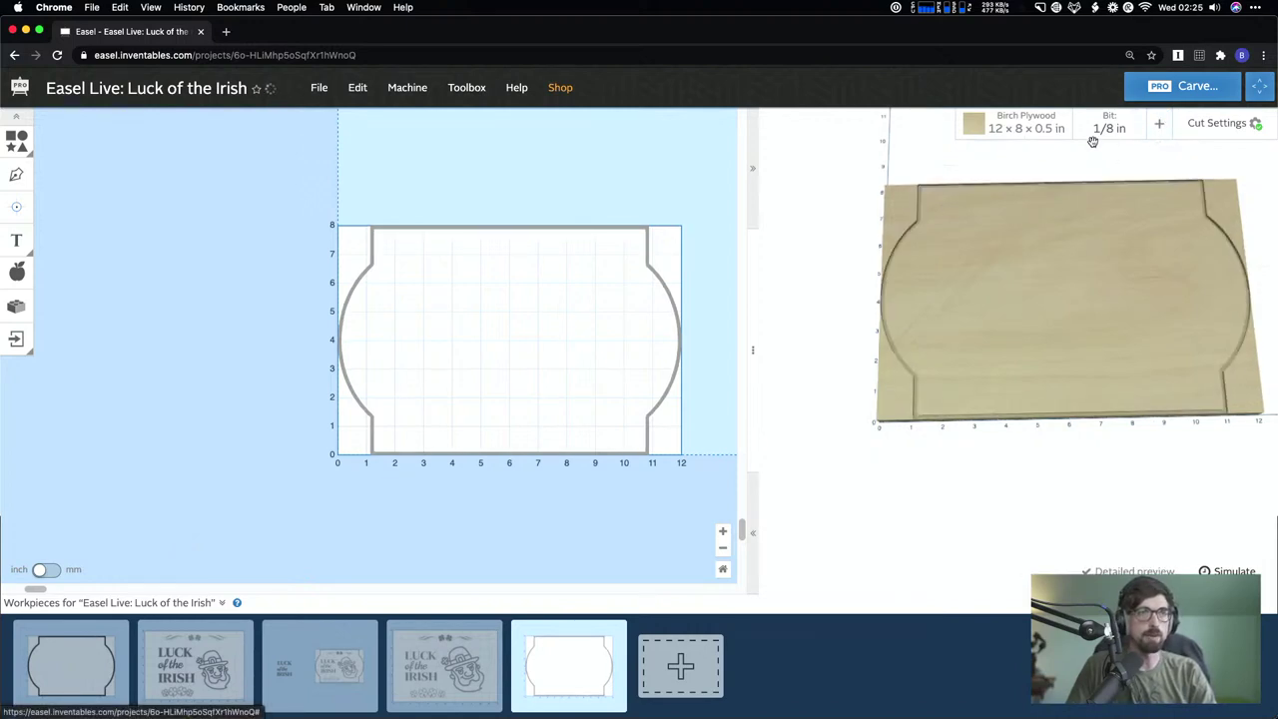
click(1116, 129)
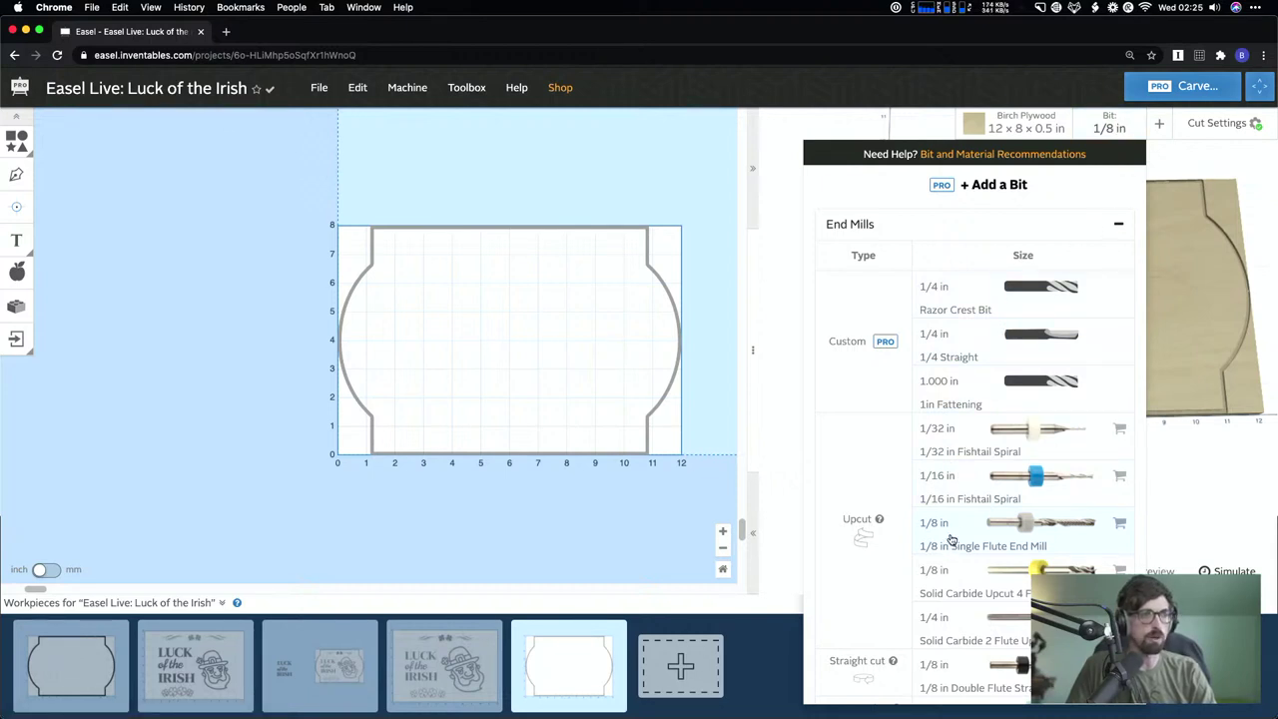
click(908, 115)
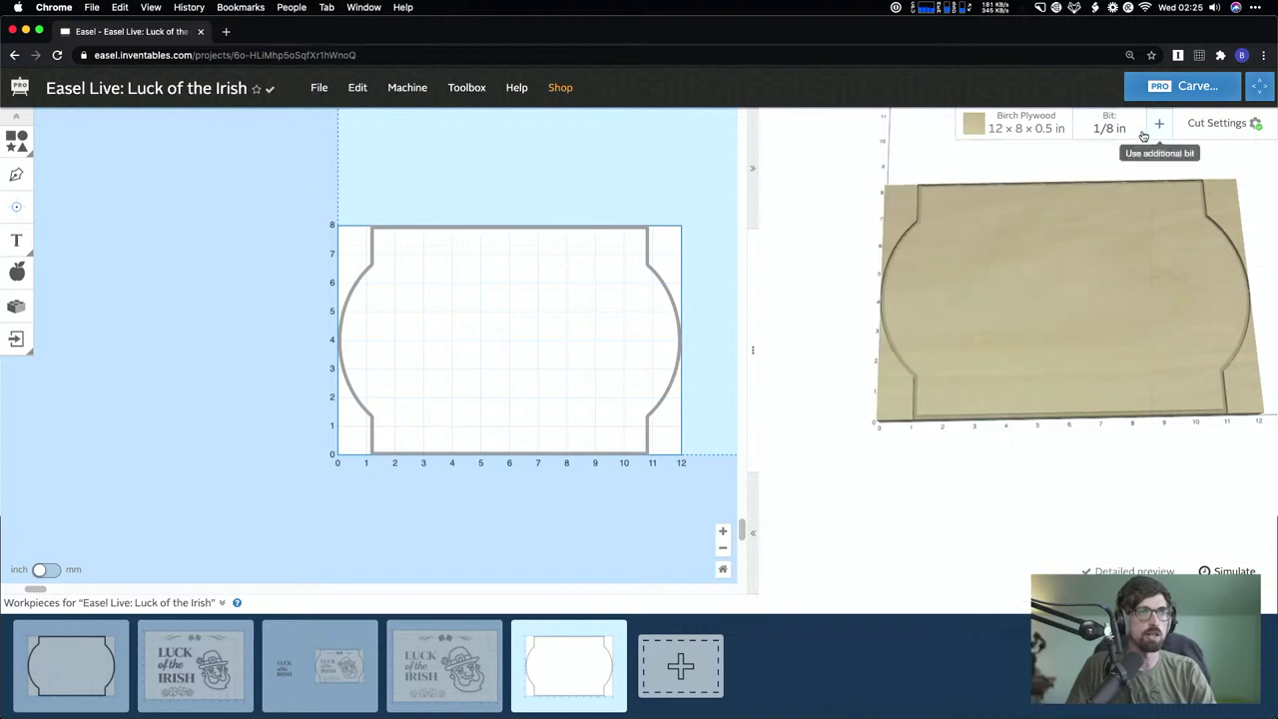
click(1106, 128)
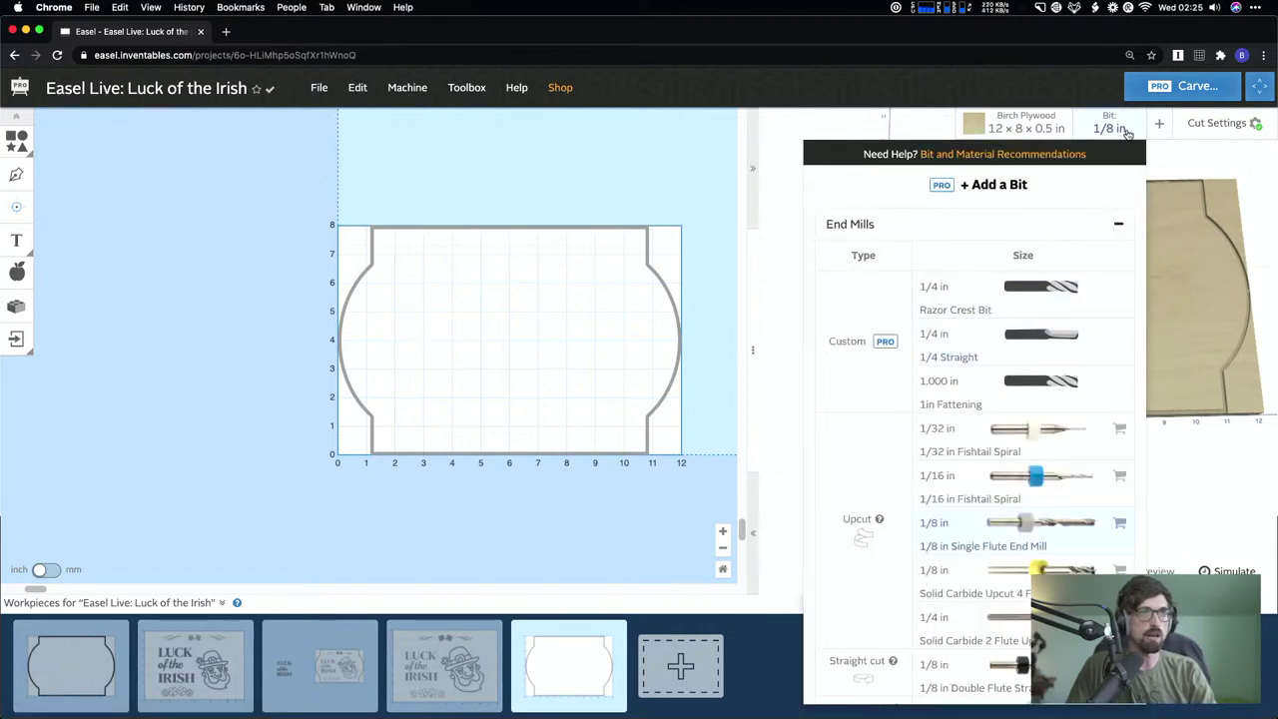
click(678, 170)
- Set the outline's cut depth to the full 0.5 in board thickness
click(625, 226)
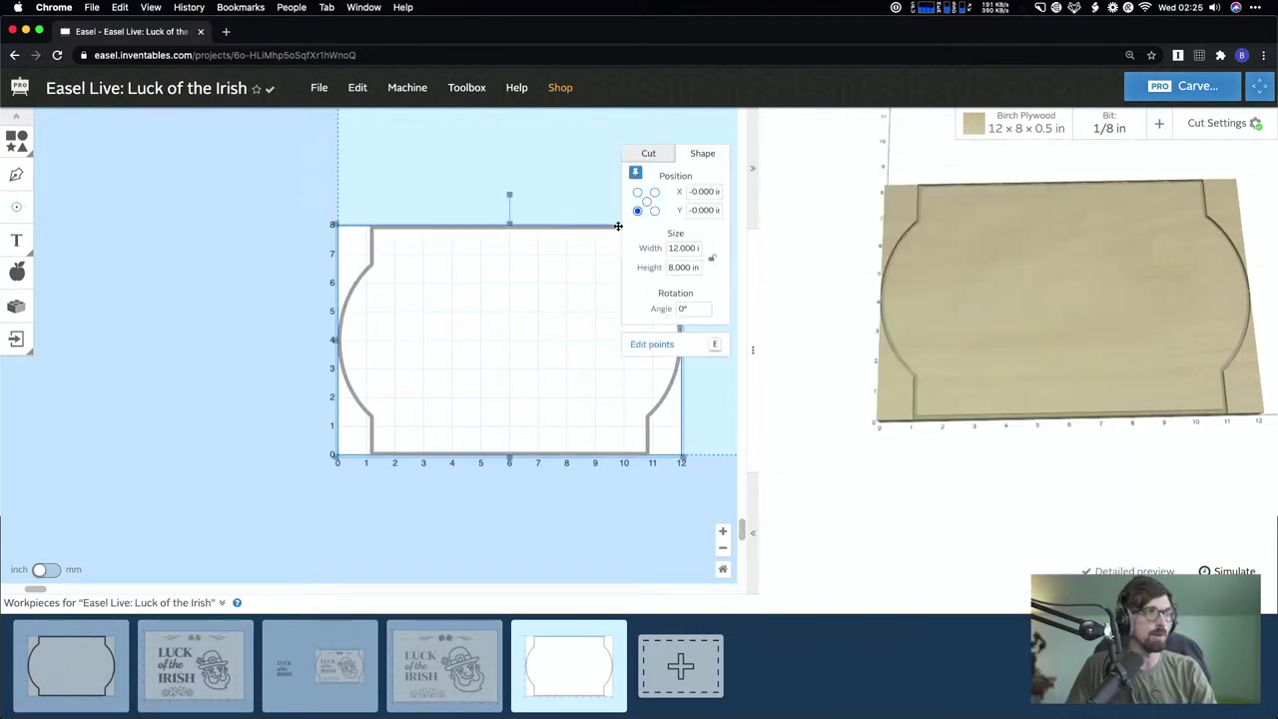
click(649, 155)
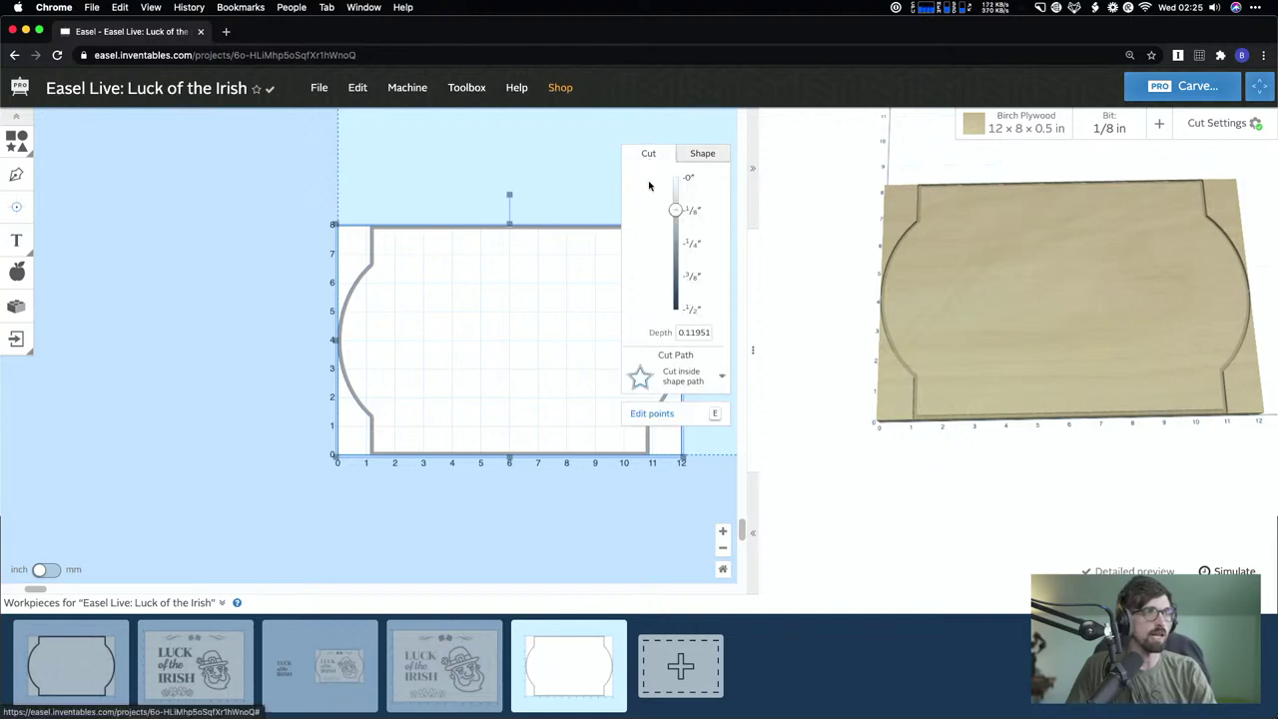
drag(681, 218, 676, 306)
click(516, 196)
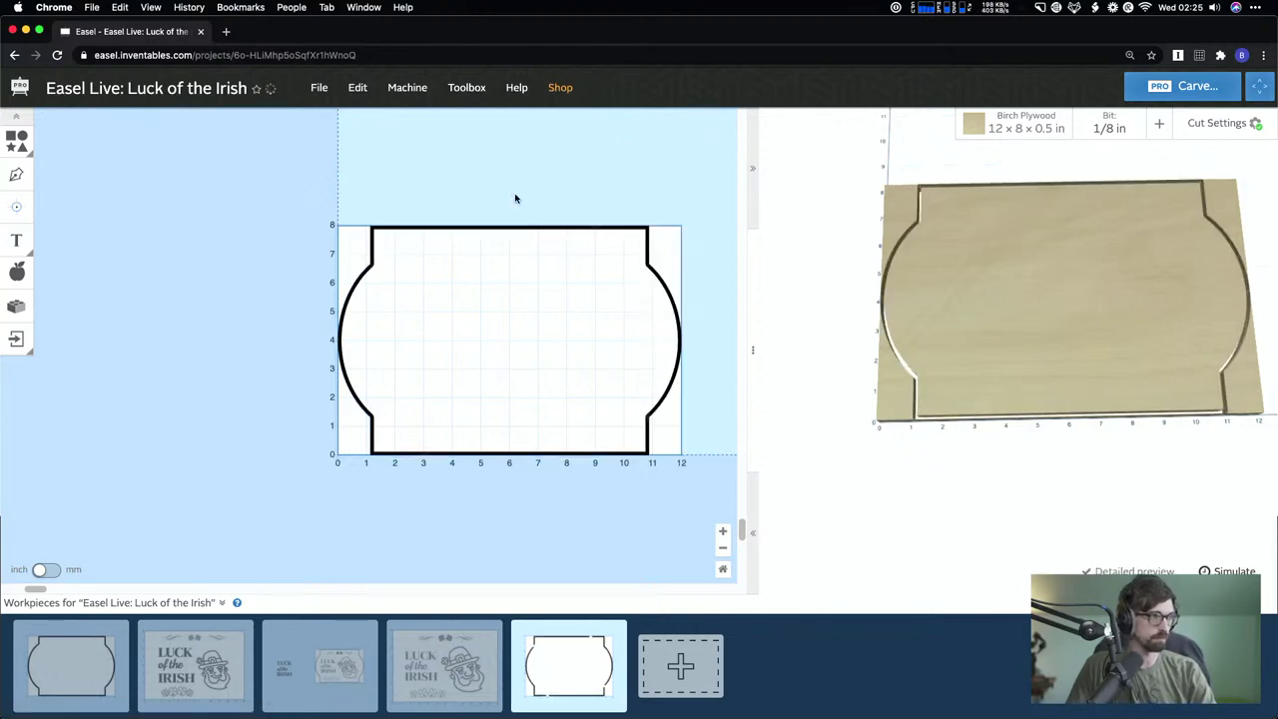
- Reposition the outline's four holding tabs so that one sits near the middle of each side of the sign
click(569, 236)
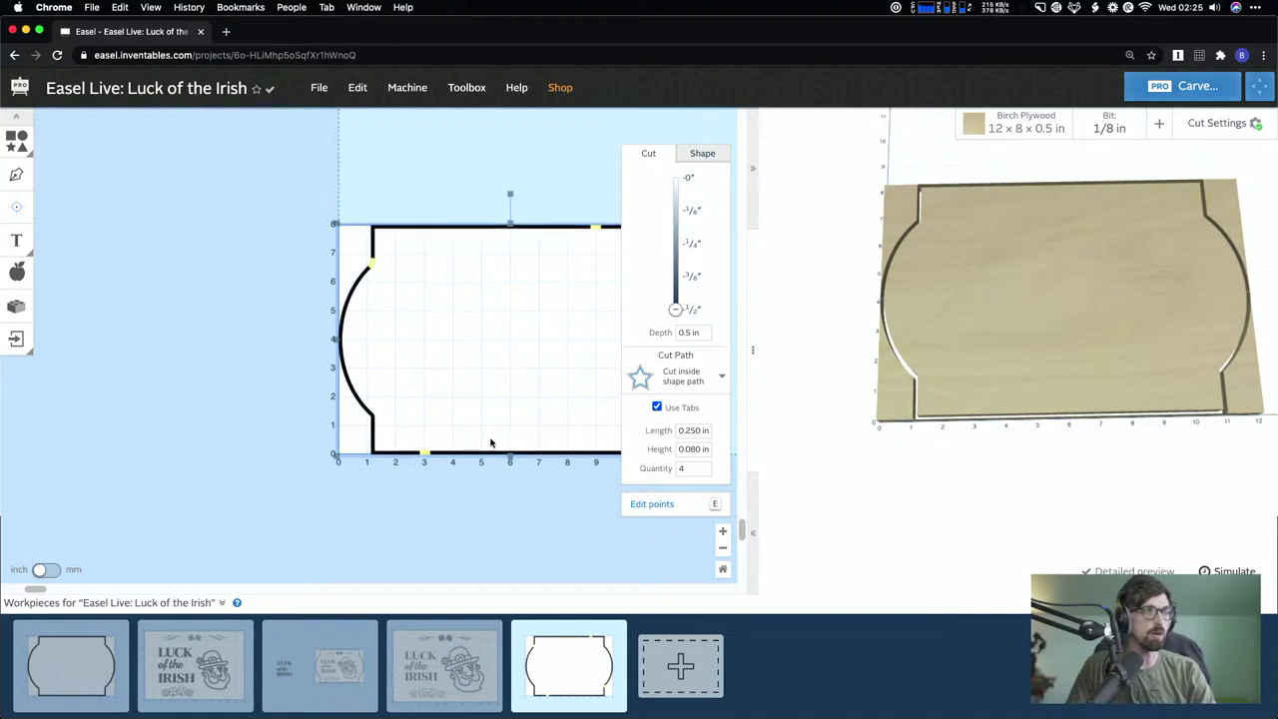
scroll(491, 441, up, 5)
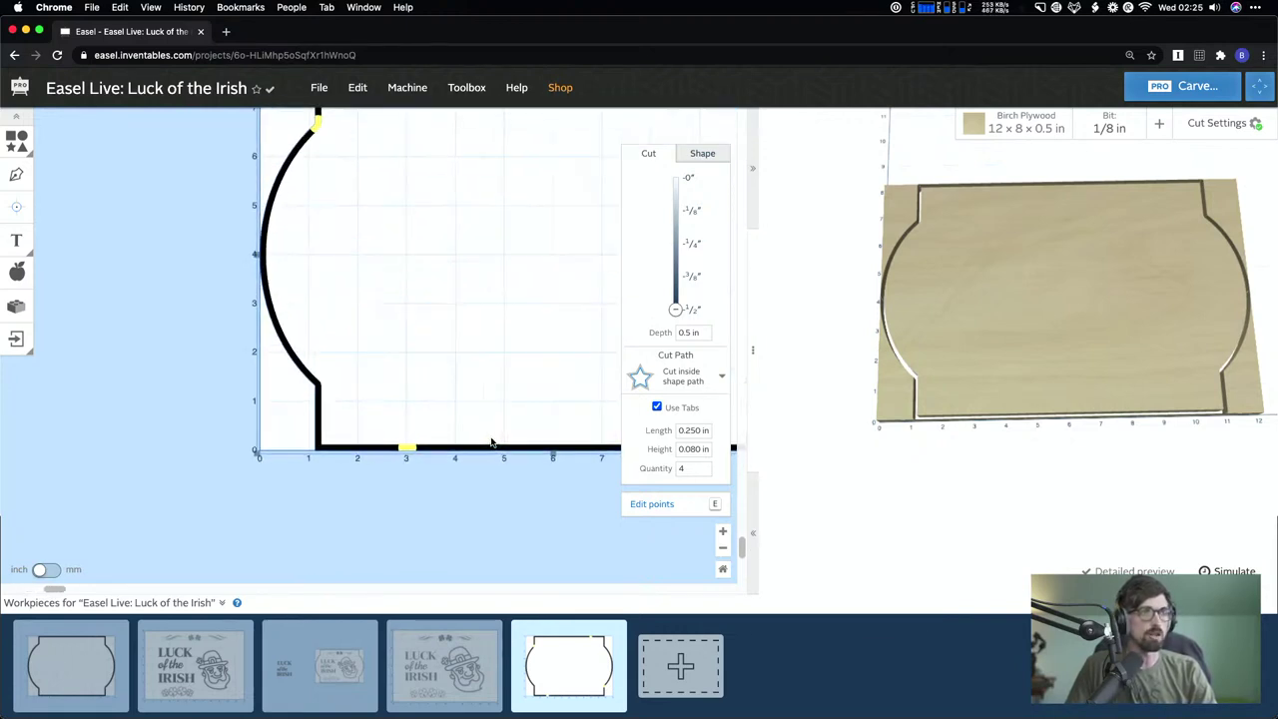
drag(958, 429, 861, 436)
mouse_move(381, 452)
mouse_down()
mouse_move(439, 451)
mouse_move(371, 451)
mouse_up()
scroll(356, 451, down, 5)
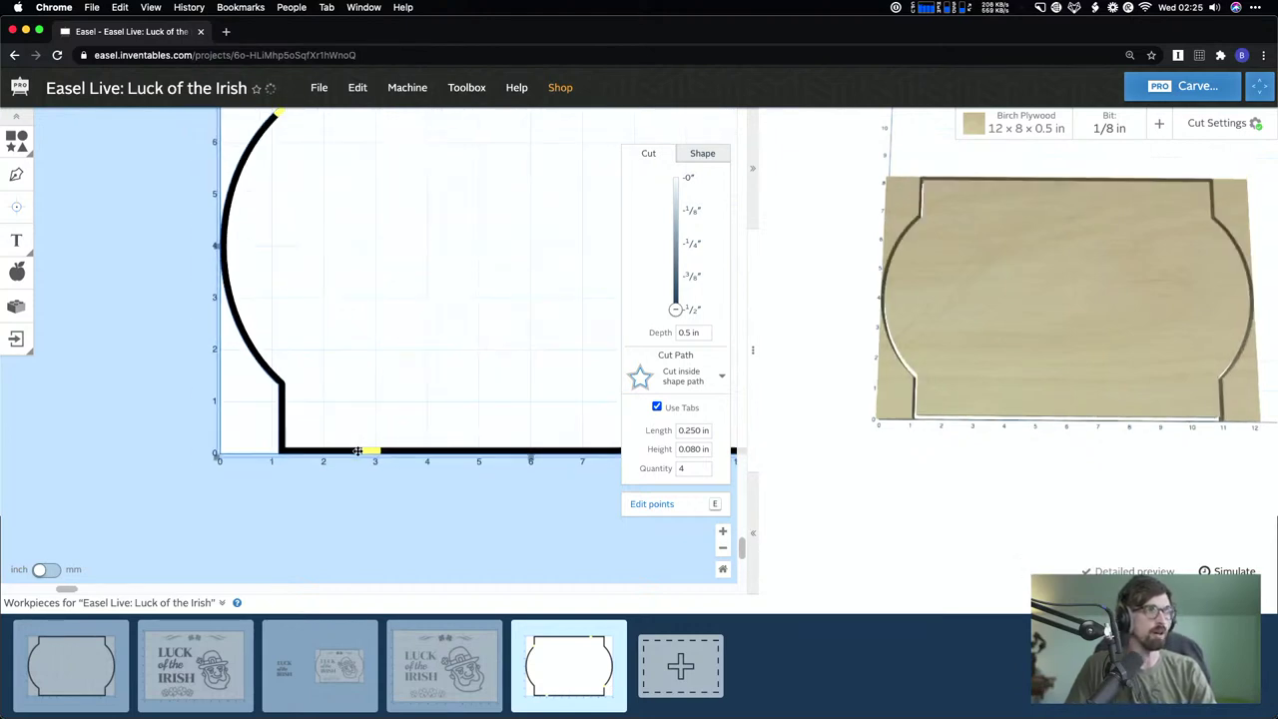
mouse_move(539, 473)
mouse_down()
mouse_move(551, 472)
mouse_move(539, 514)
mouse_move(499, 516)
mouse_up()
drag(213, 290, 173, 383)
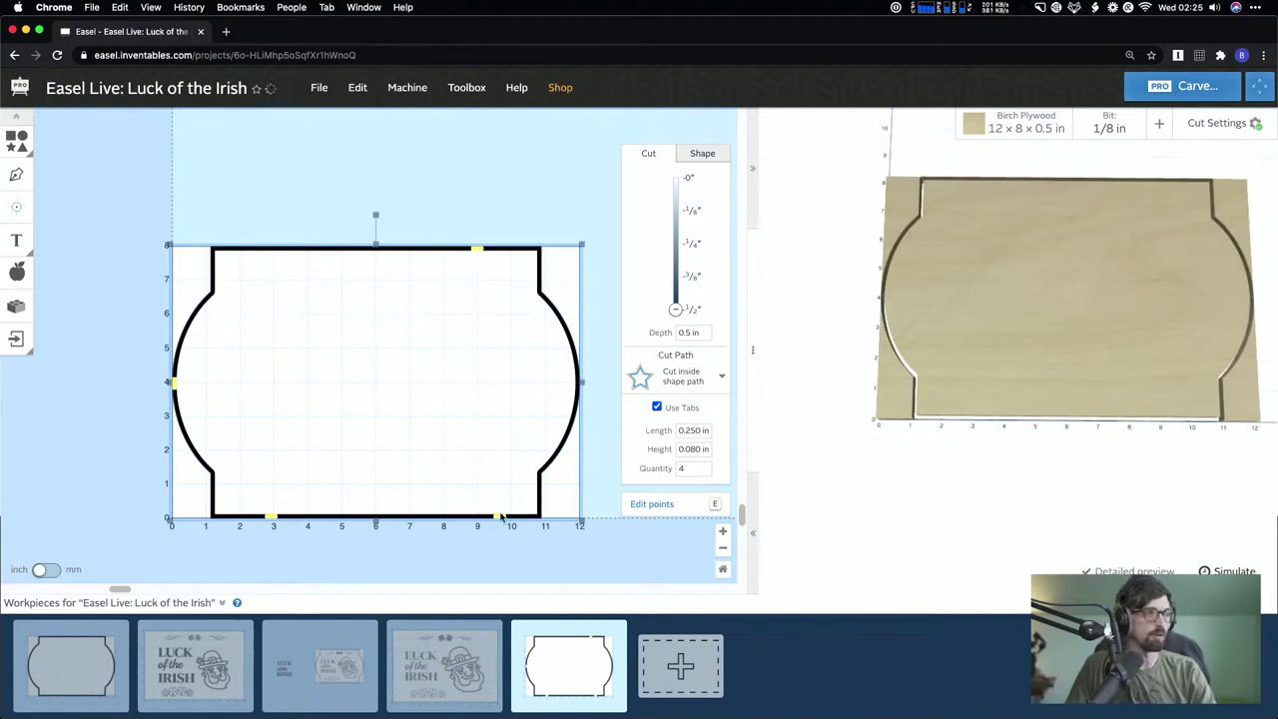
drag(497, 516, 577, 387)
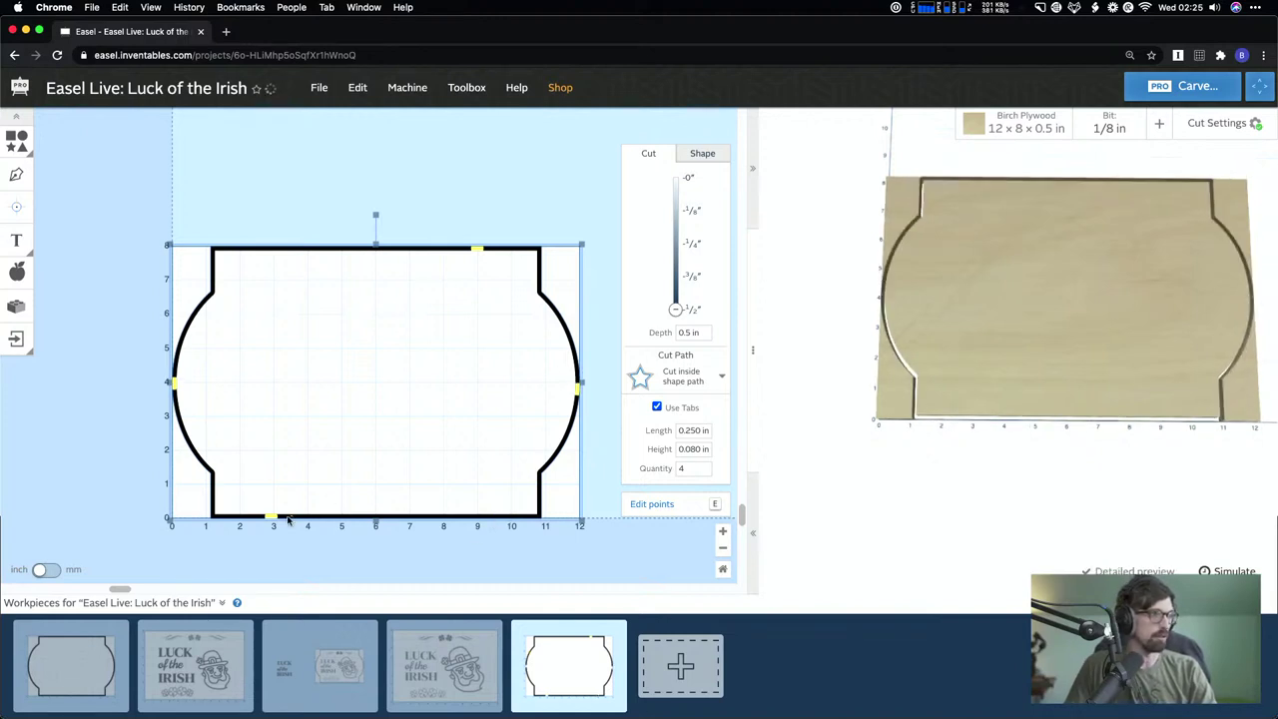
drag(274, 516, 396, 516)
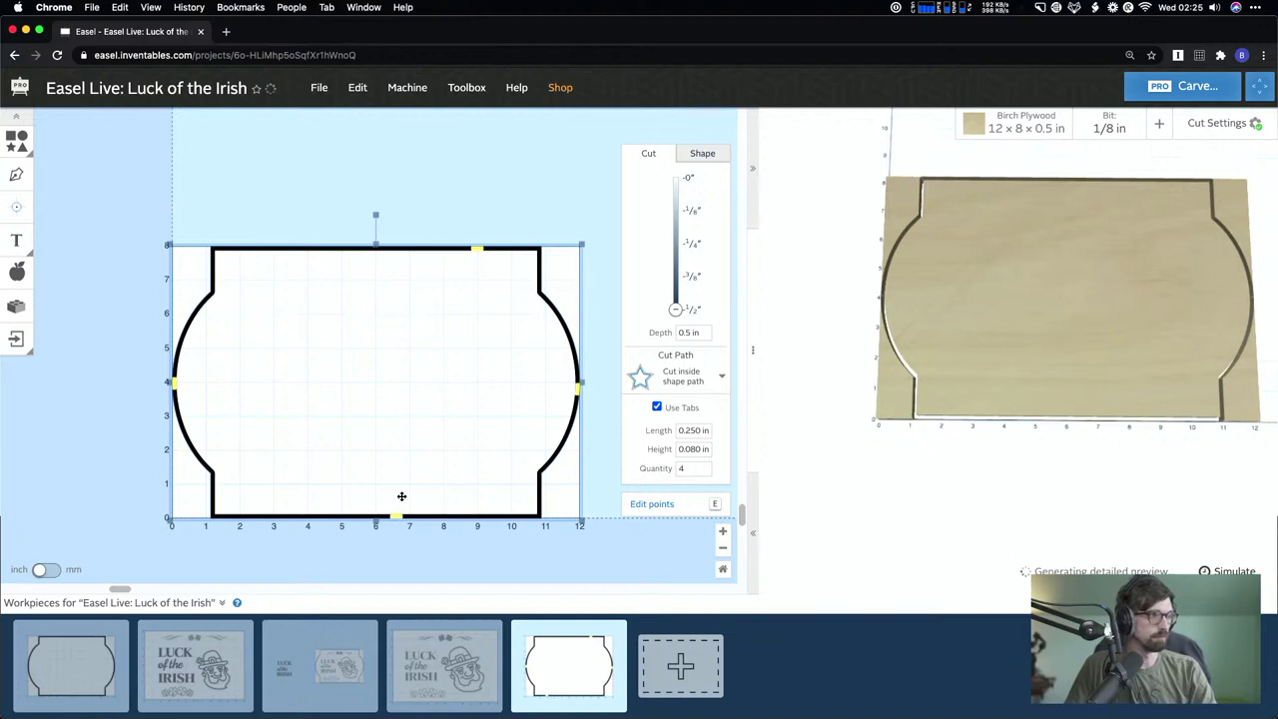
drag(477, 247, 367, 247)
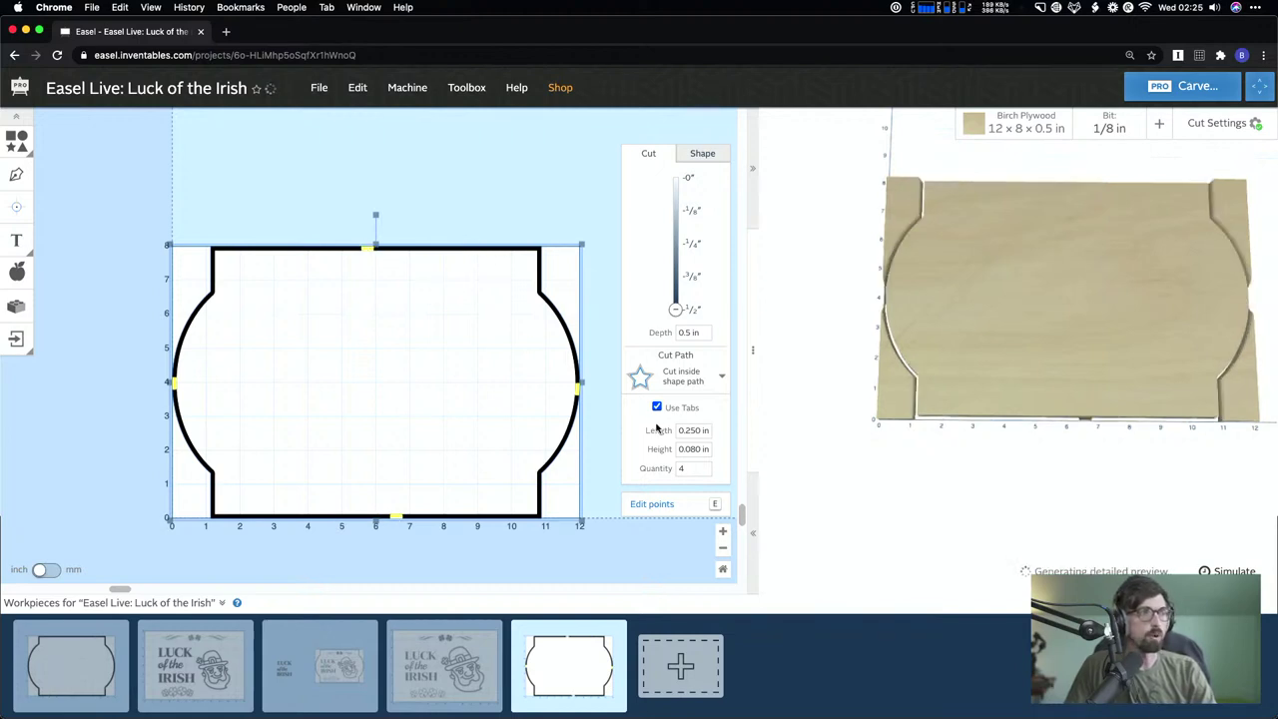
- Set the outline's tab quantity to 5 and tab length to 0.5 in, and adjust the quantity again after checking the preview
click(700, 467)
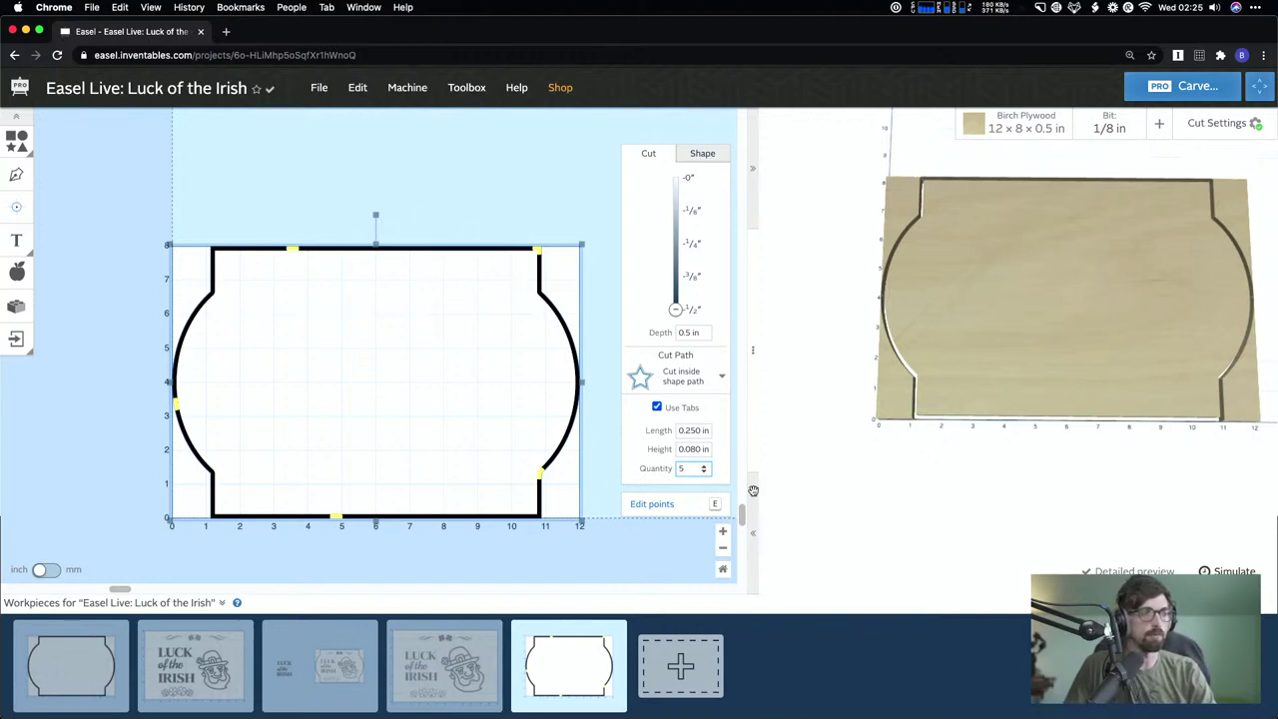
click(682, 429)
text(.5)
key(Tab)
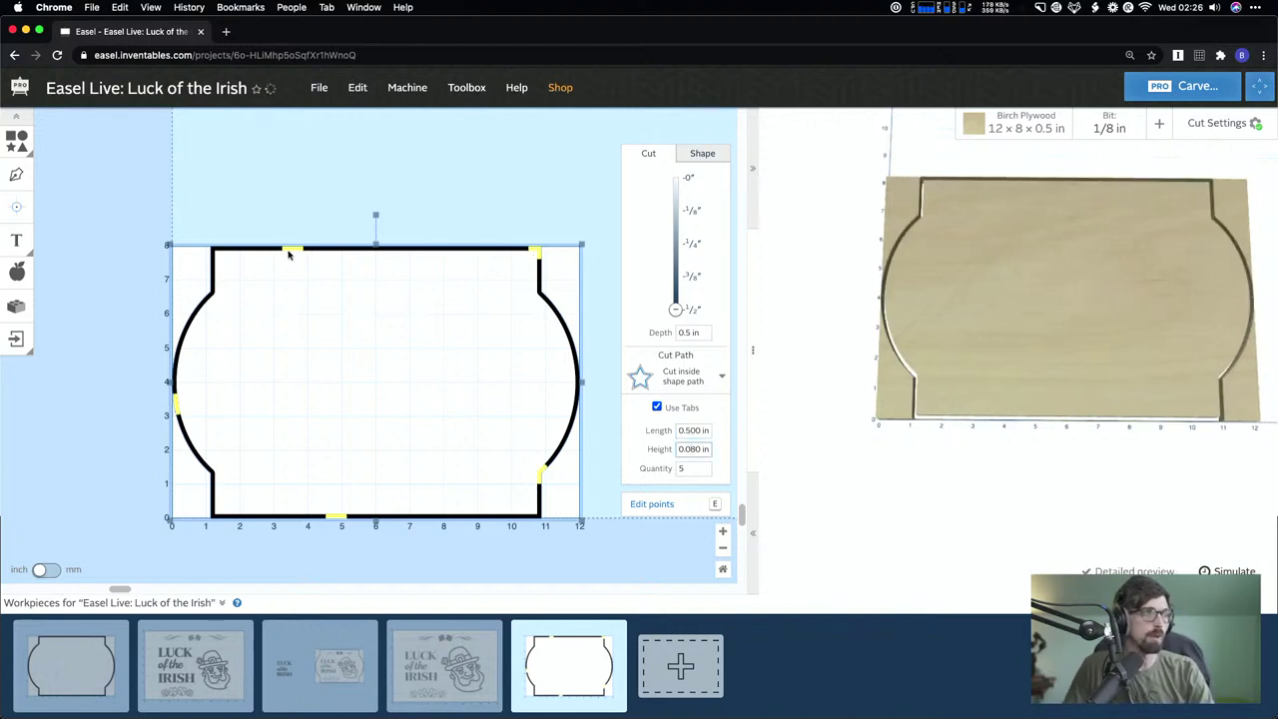
click(706, 454)
drag(885, 470, 868, 304)
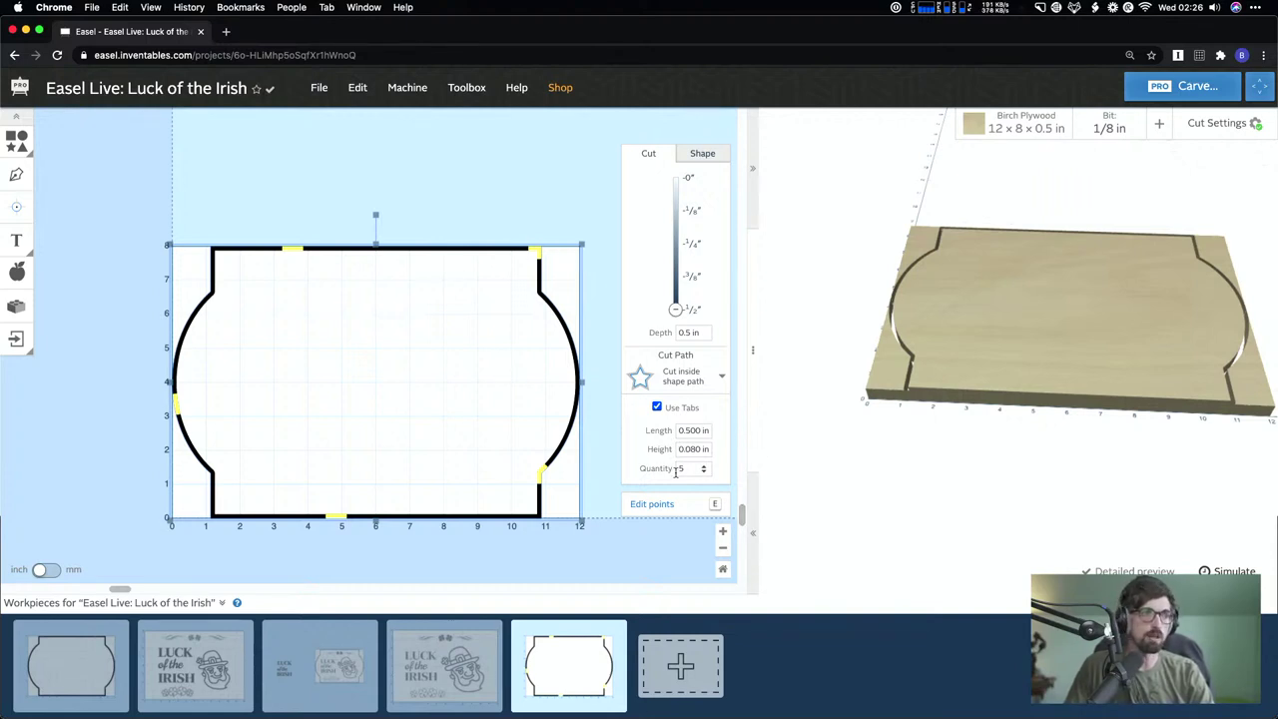
click(705, 475)
click(525, 180)
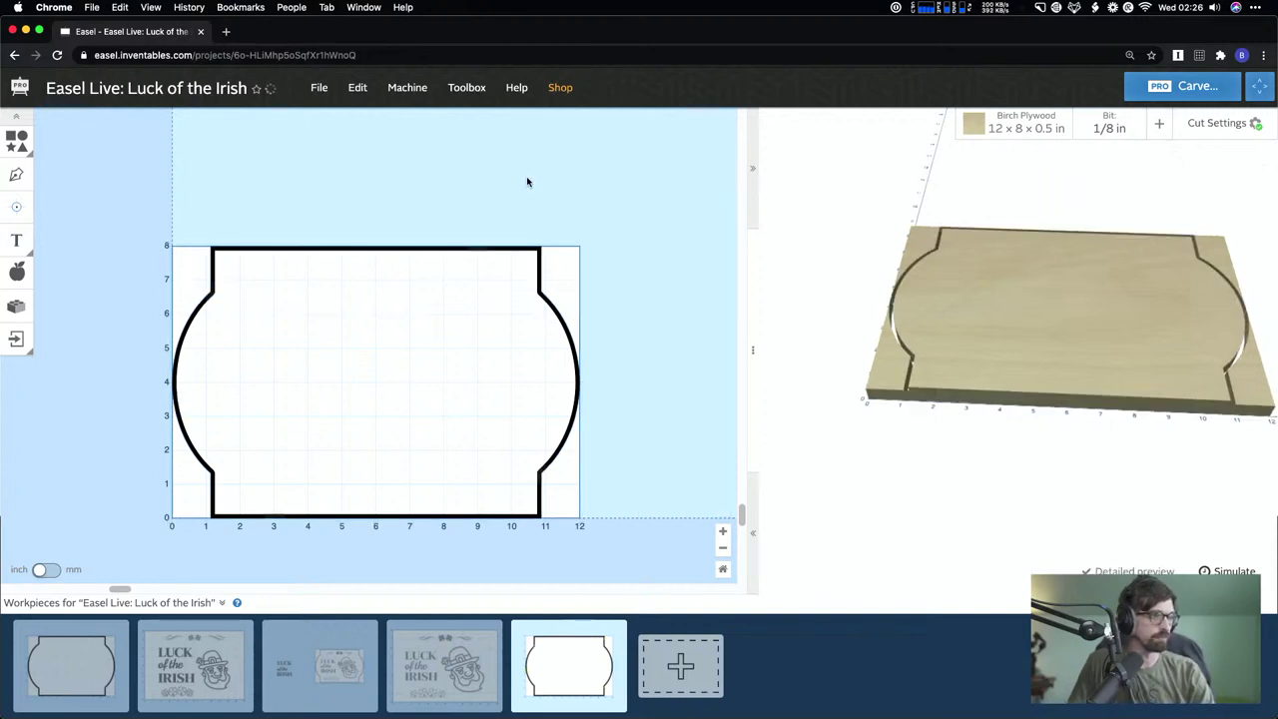
- Switch to the fourth workpiece with the engraving artwork and check its preview and available bits
click(442, 644)
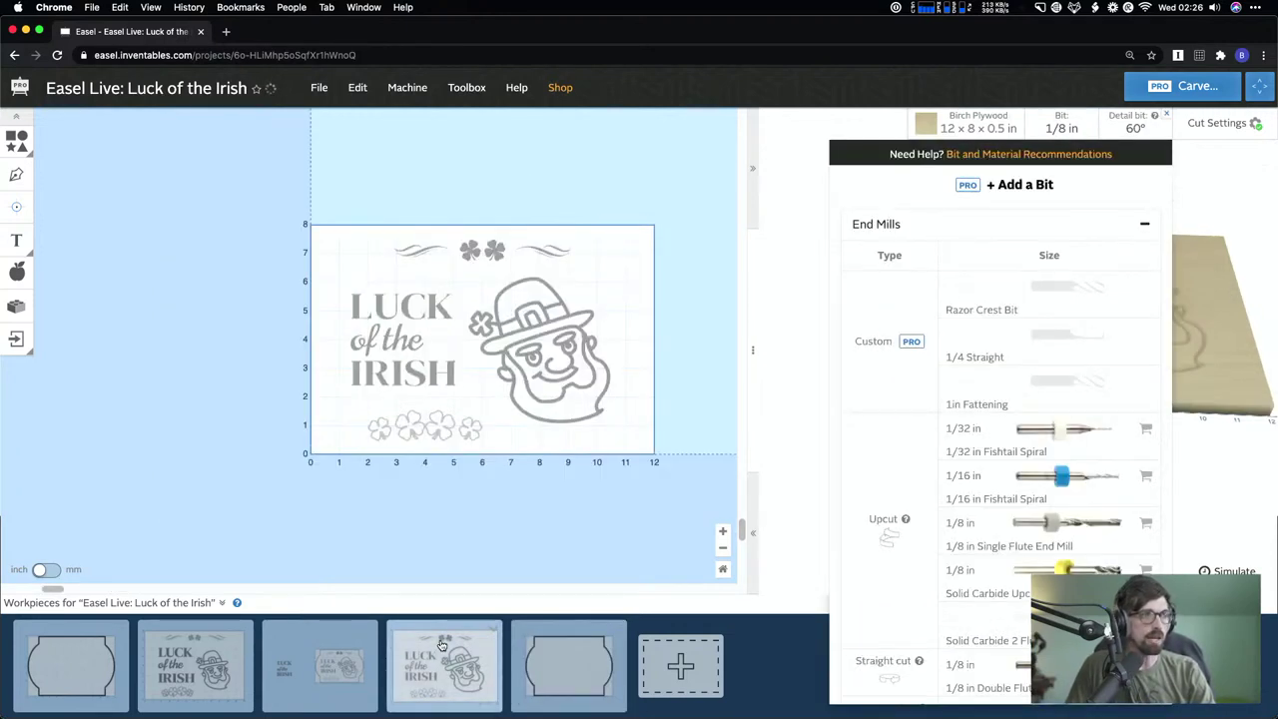
click(799, 160)
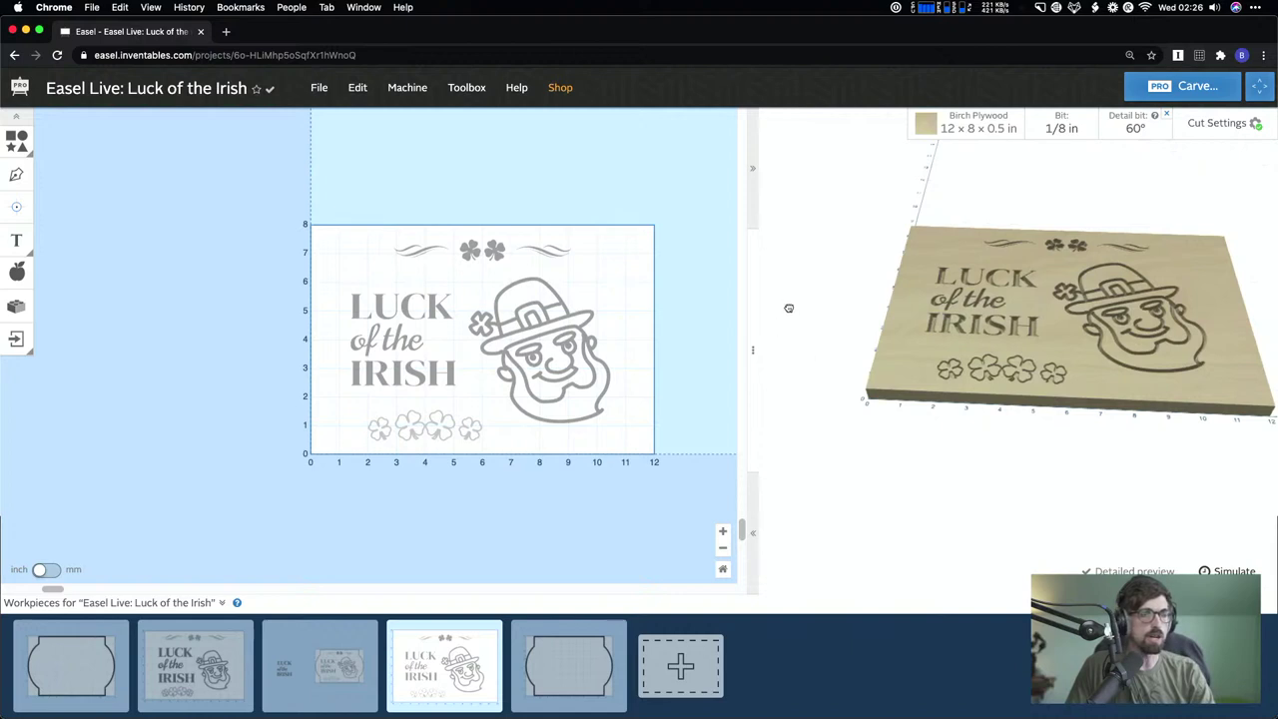
drag(788, 309, 786, 460)
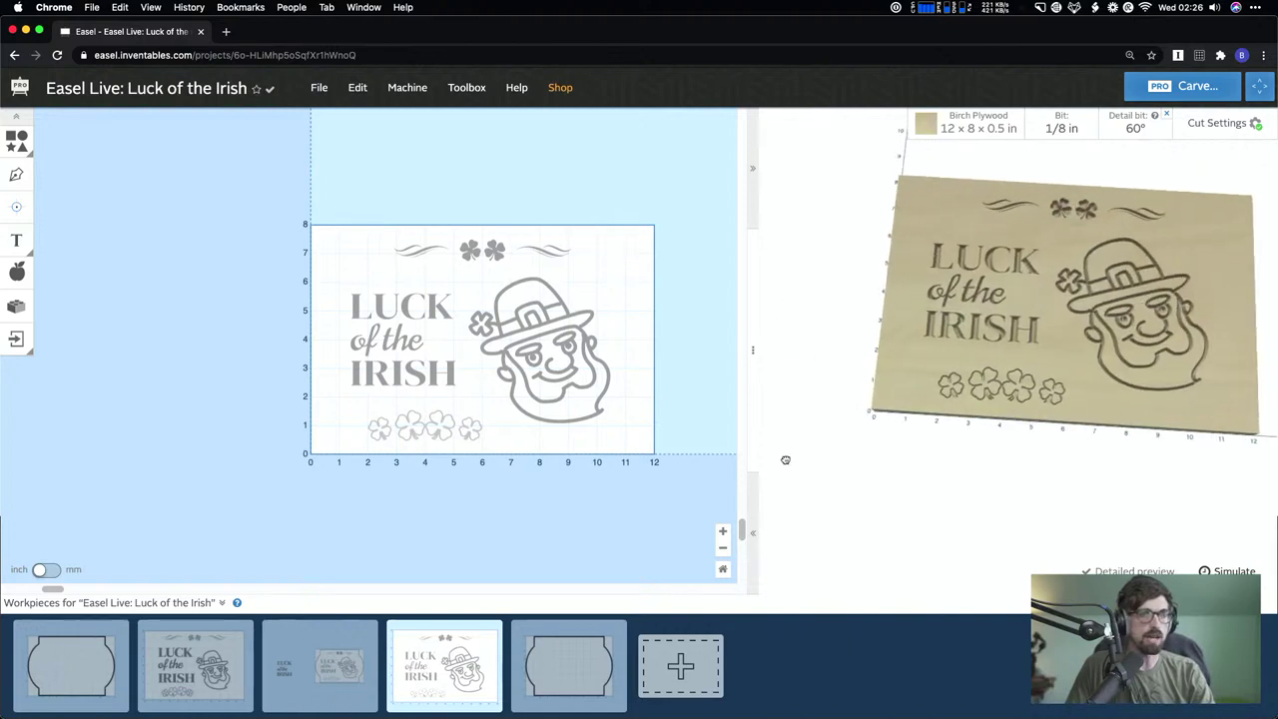
click(532, 702)
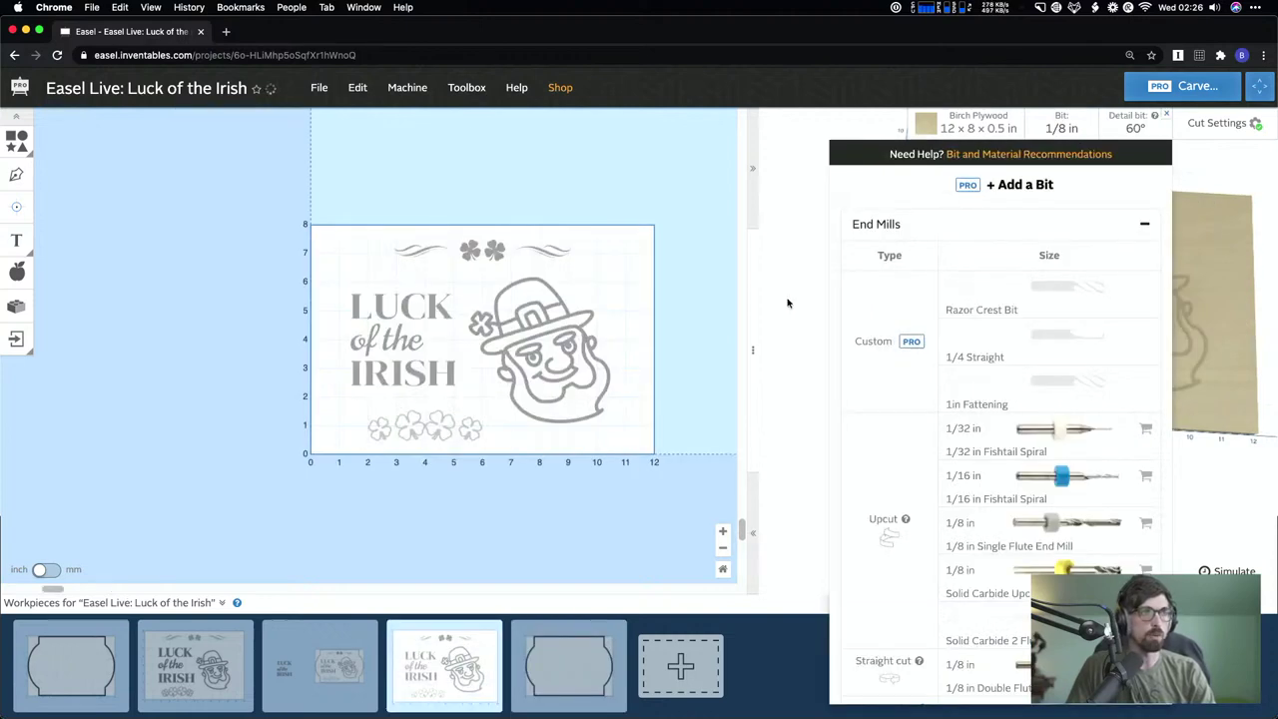
click(767, 190)
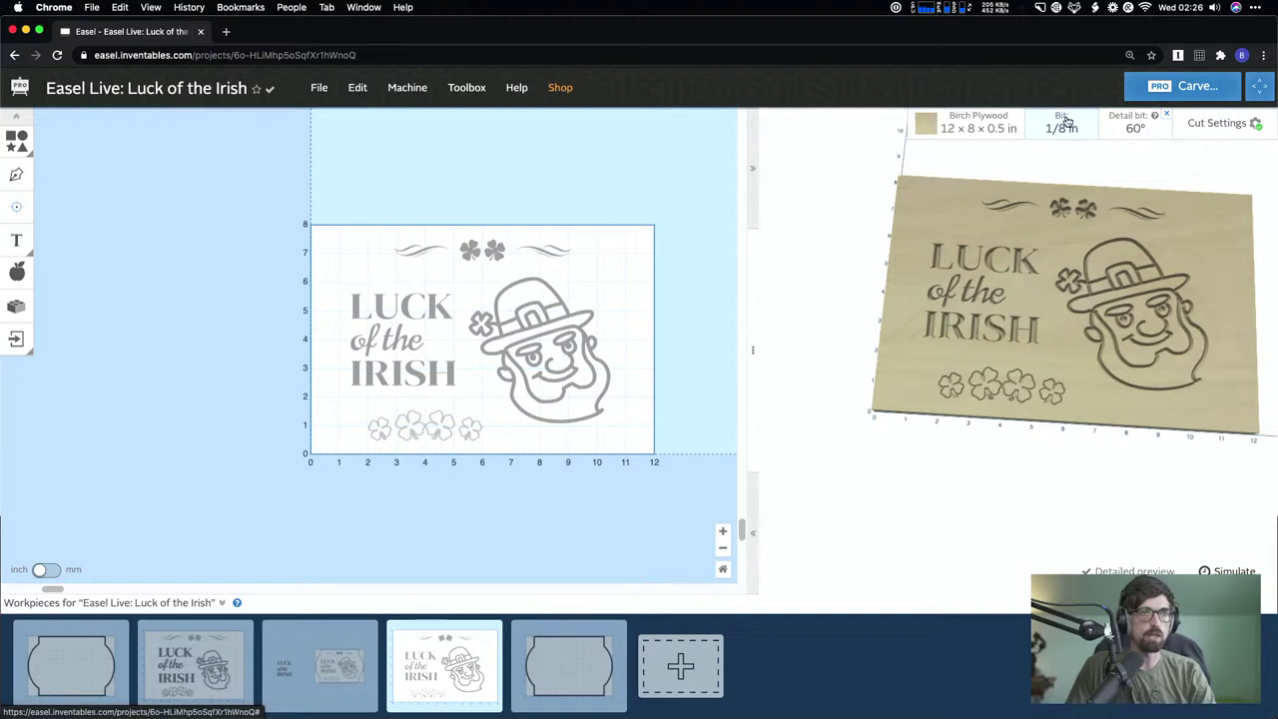
- Switch the roughing cut settings to manual with feed rate 150 in/min, plunge rate 40 in/min and depth per pass 0.125 in
click(1228, 134)
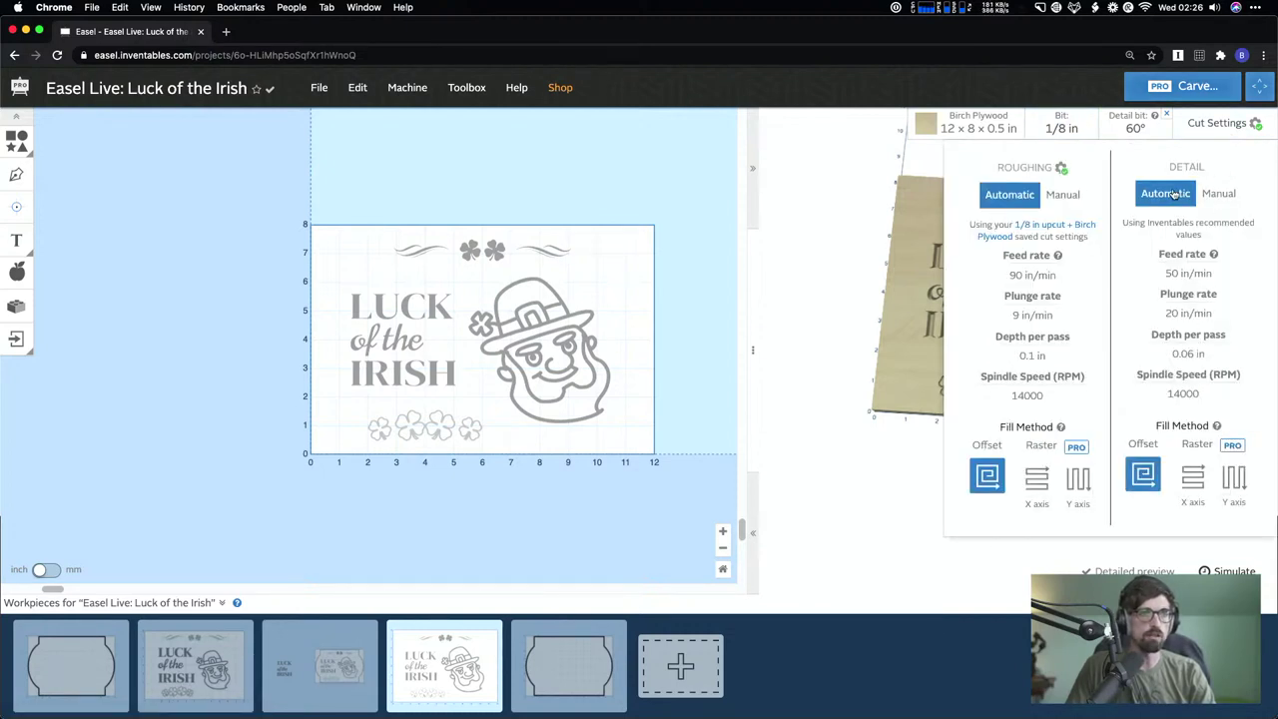
click(1064, 194)
click(1019, 254)
triple_click(1020, 254)
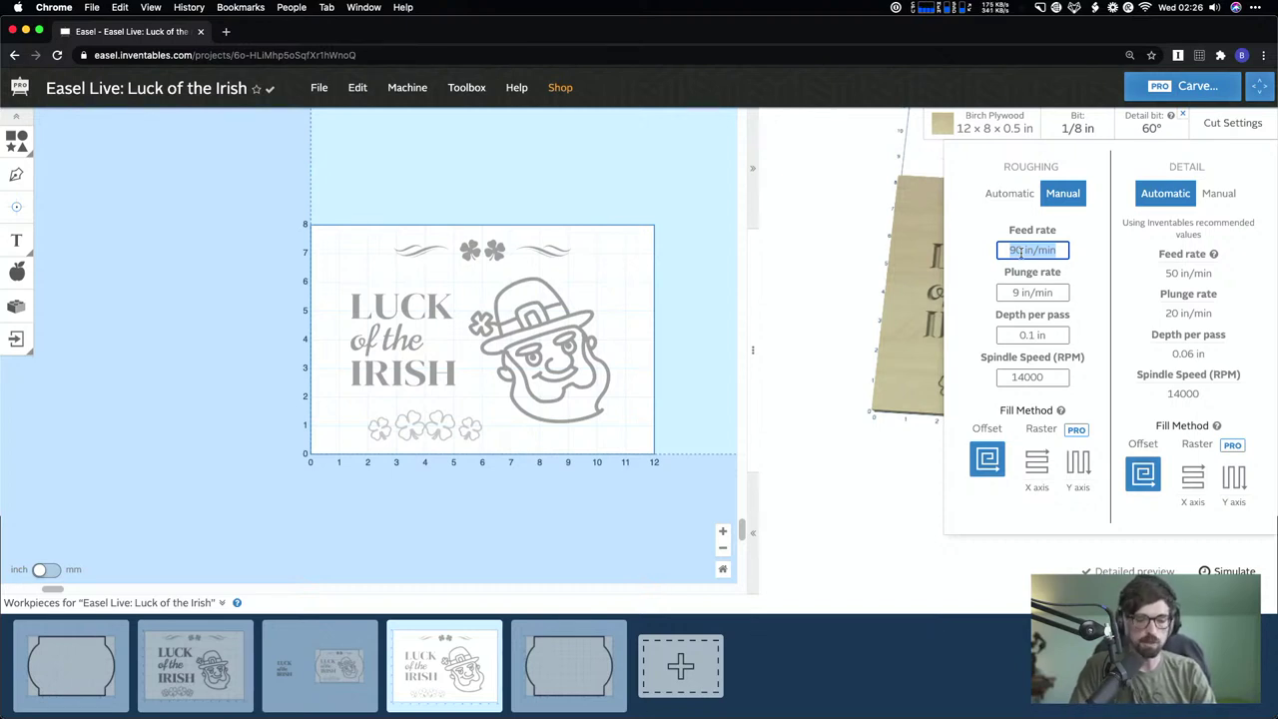
text(1)
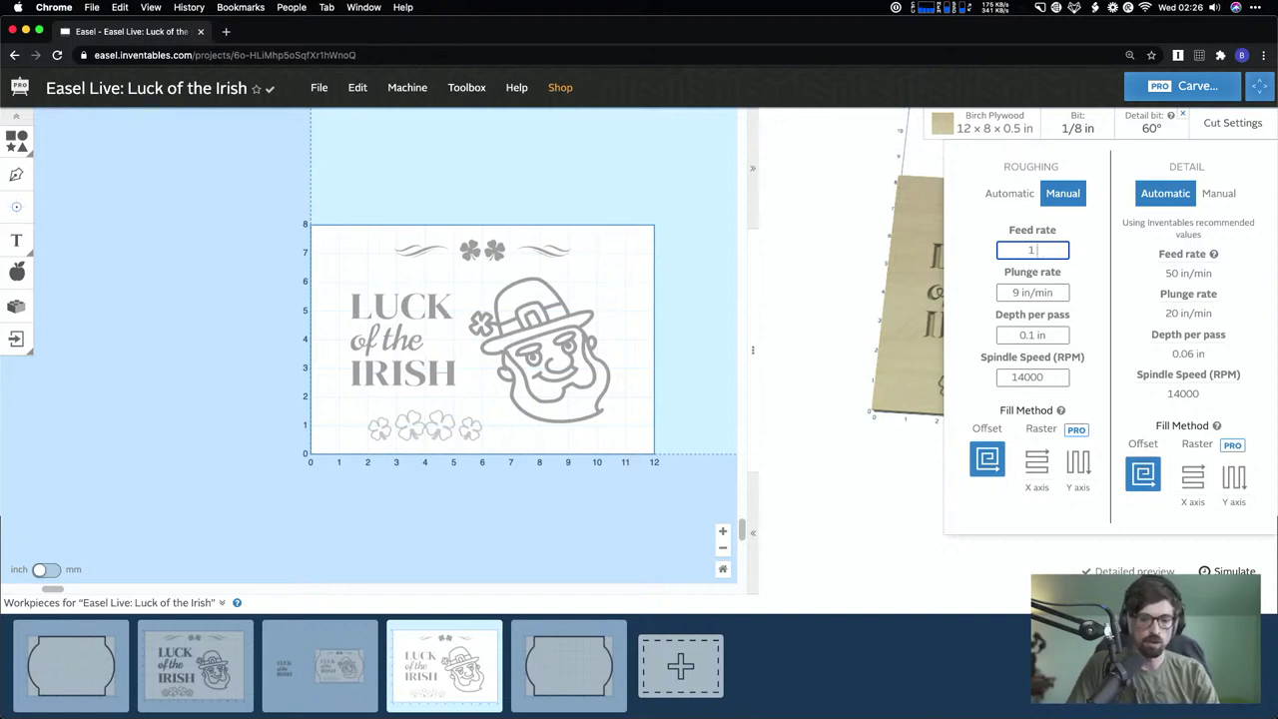
text(.50)
click(1038, 293)
triple_click(1038, 294)
text(40)
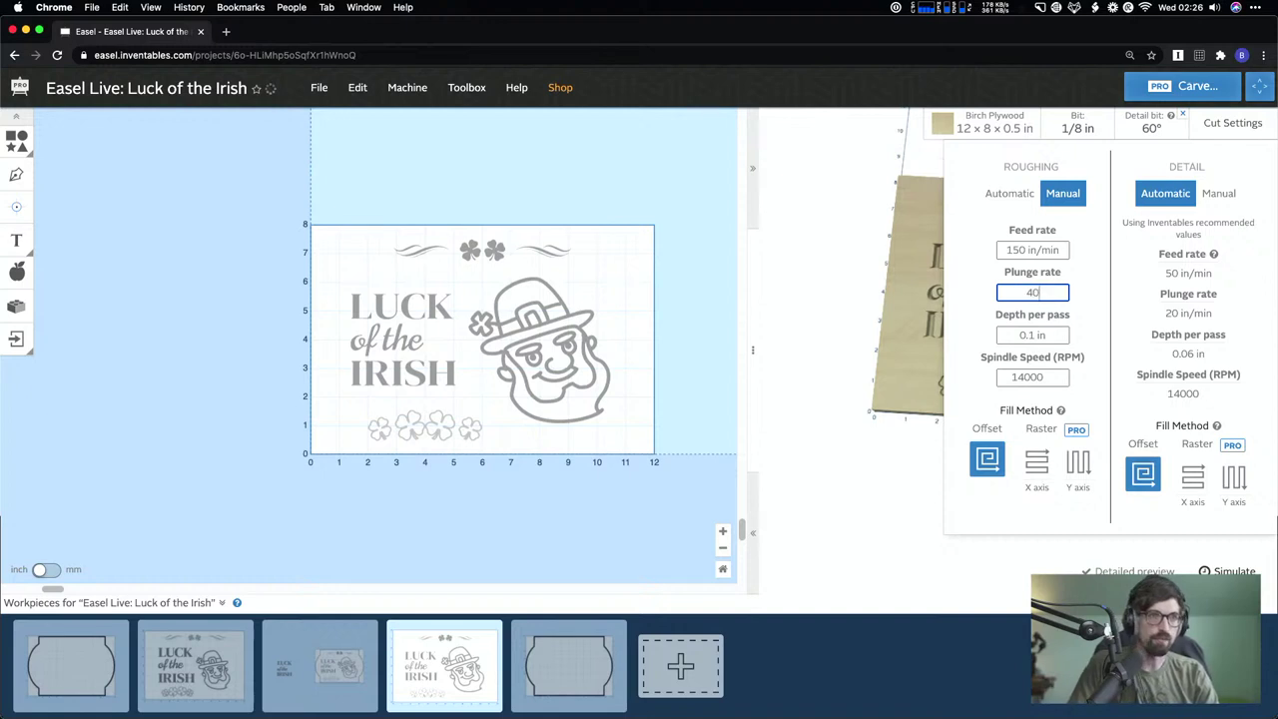
double_click(1055, 332)
triple_click(1055, 332)
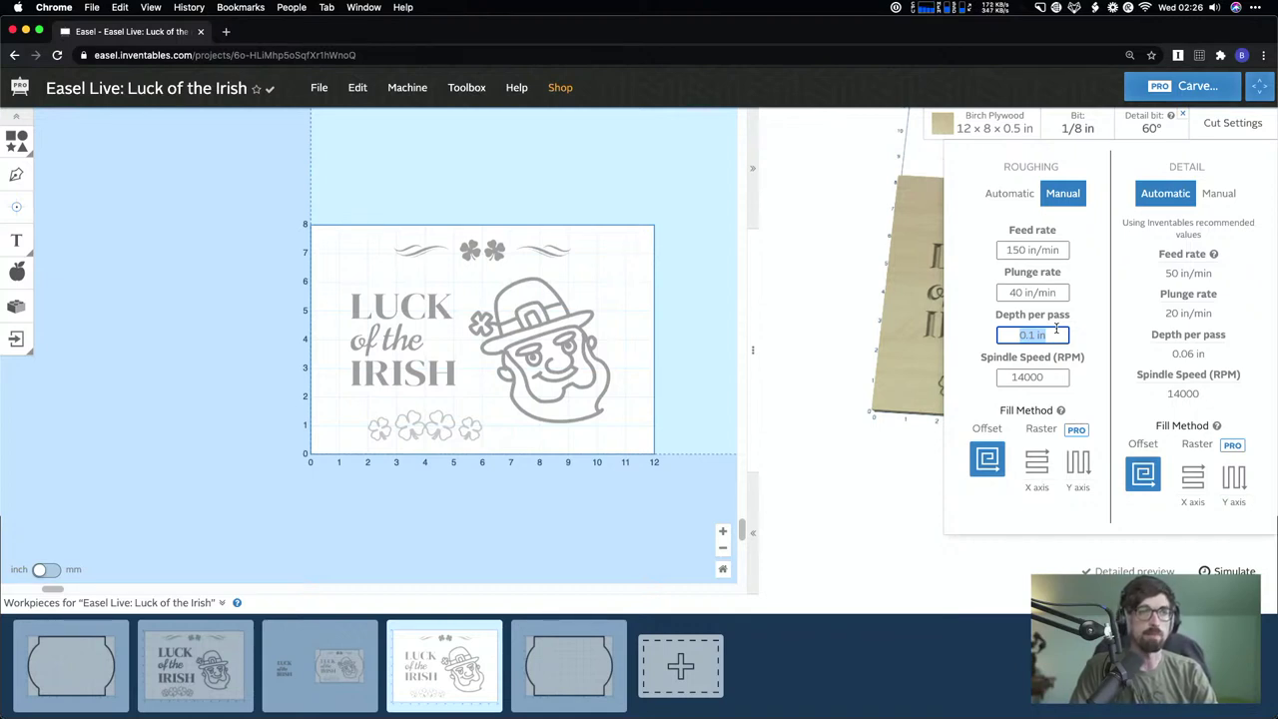
text(.125)
click(1056, 293)
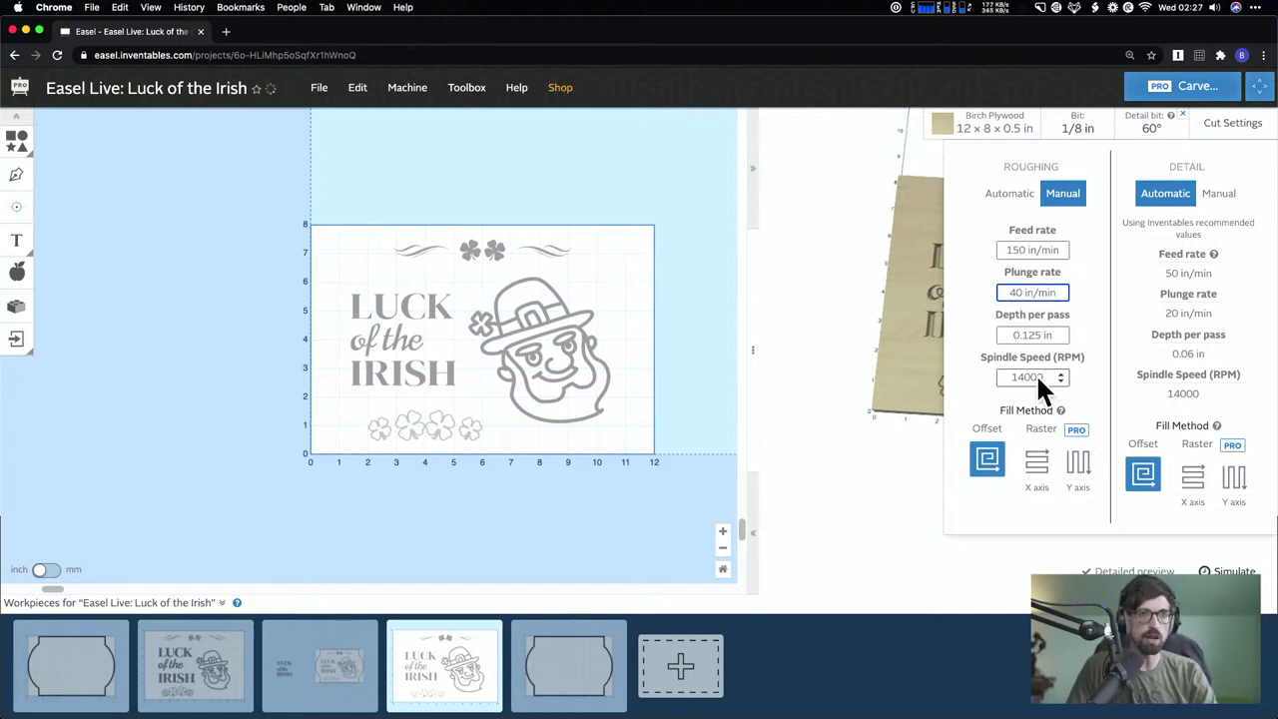
- Switch the detail cut settings to manual with feed rate 100 in/min, plunge rate 40 in/min and depth per pass 0.125 in
click(1216, 193)
click(1179, 250)
text(100)
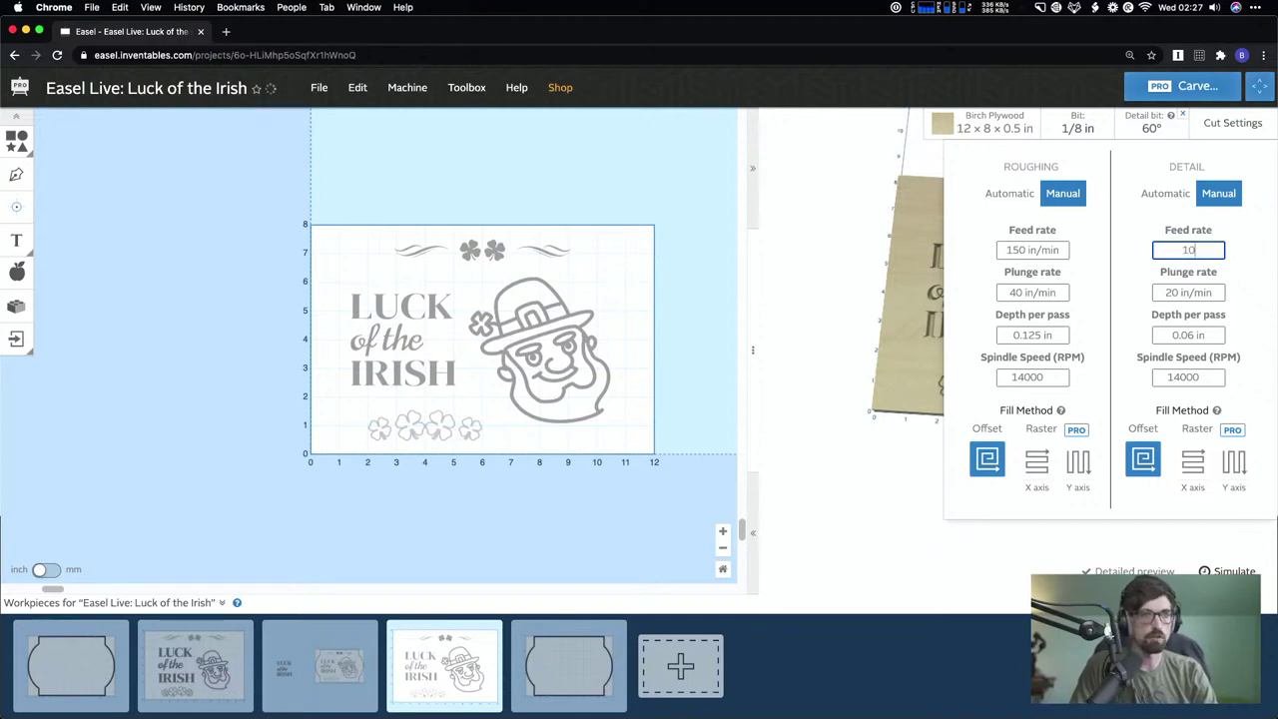
click(1187, 290)
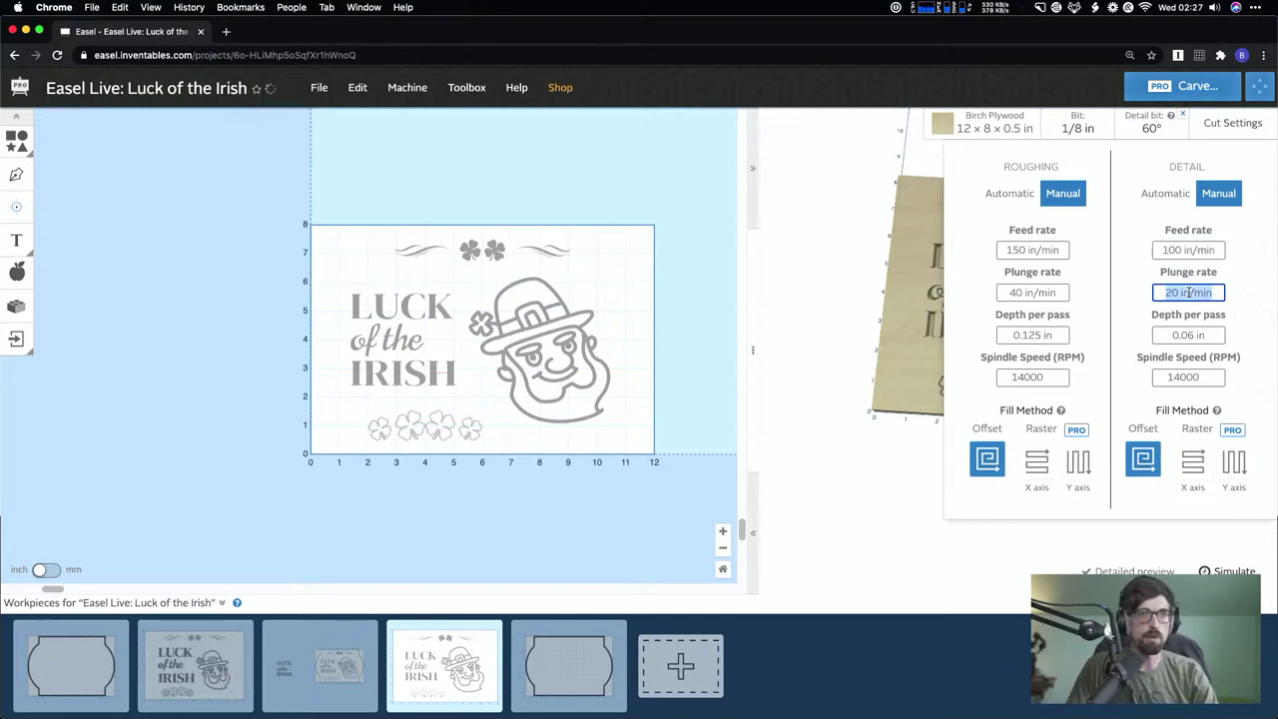
text(40)
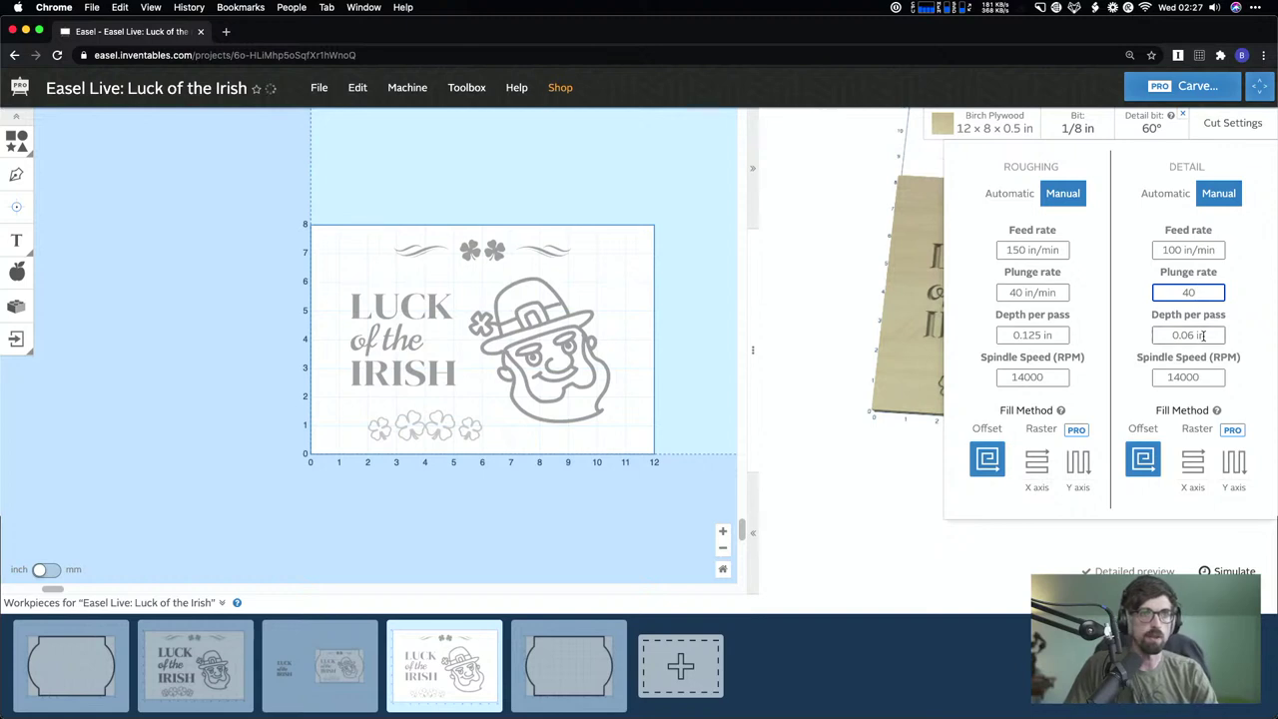
click(1203, 336)
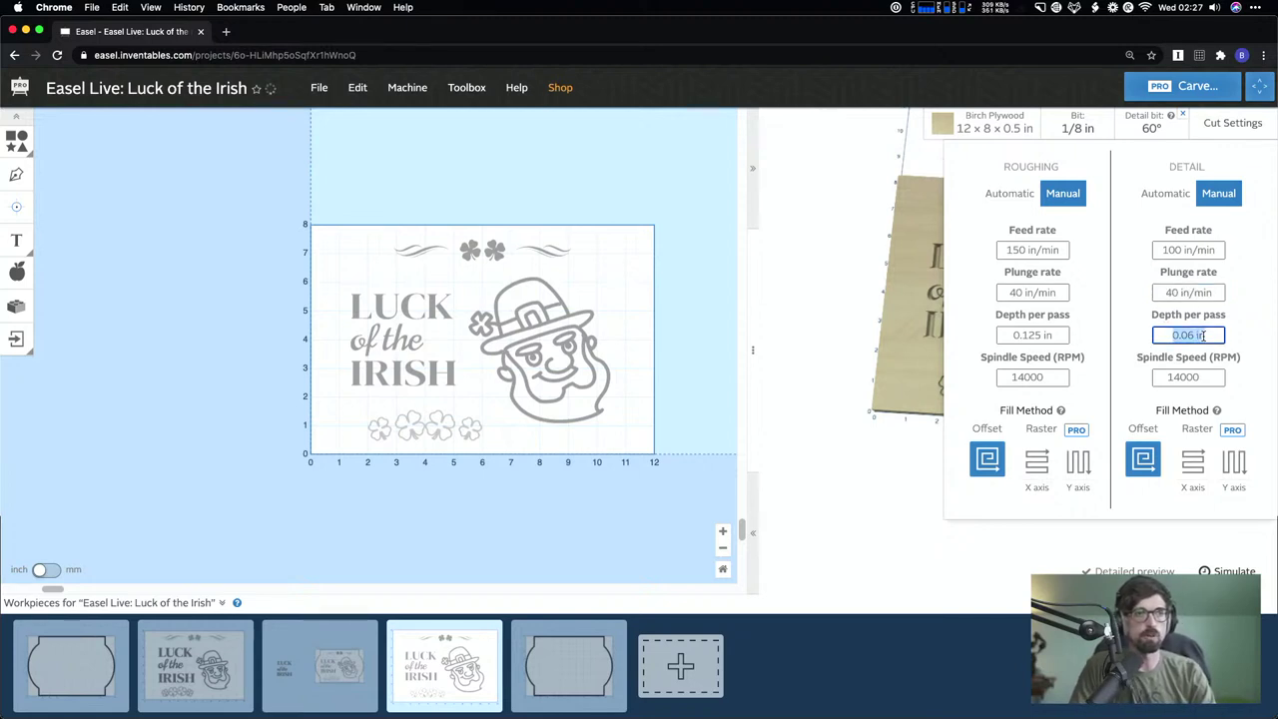
key(BackSpace)
text(.125)
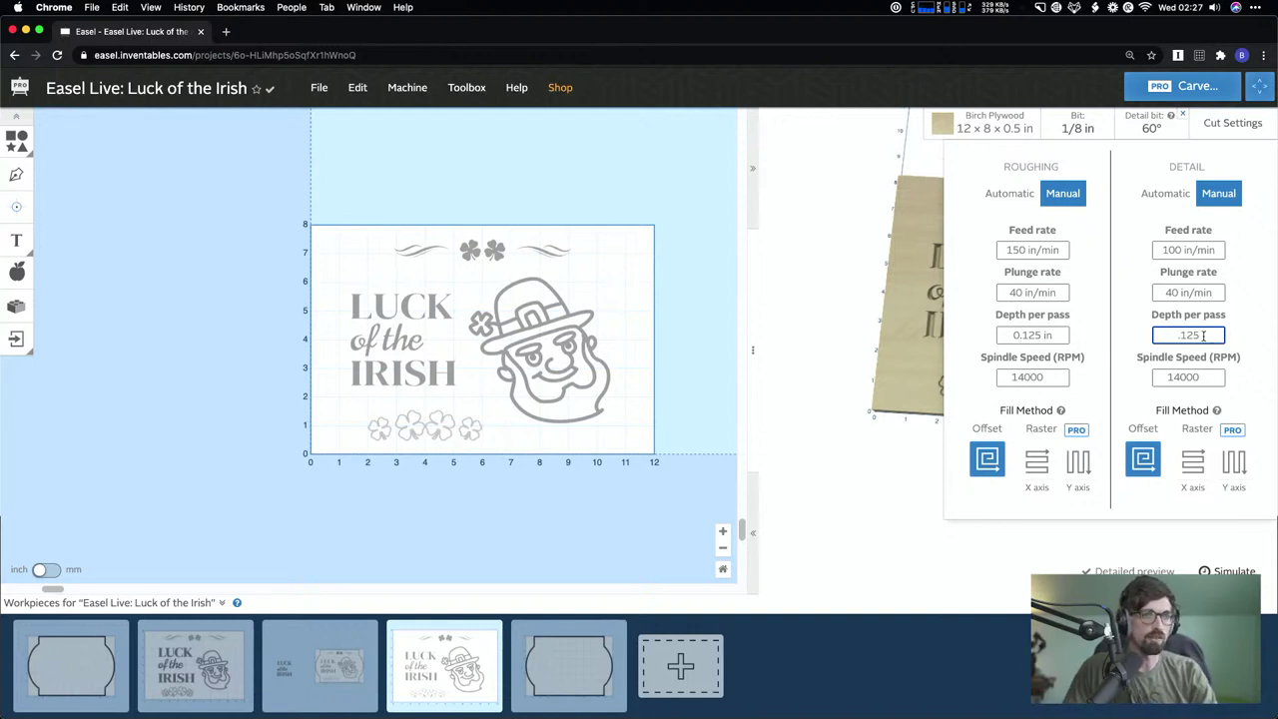
click(1206, 292)
click(692, 310)
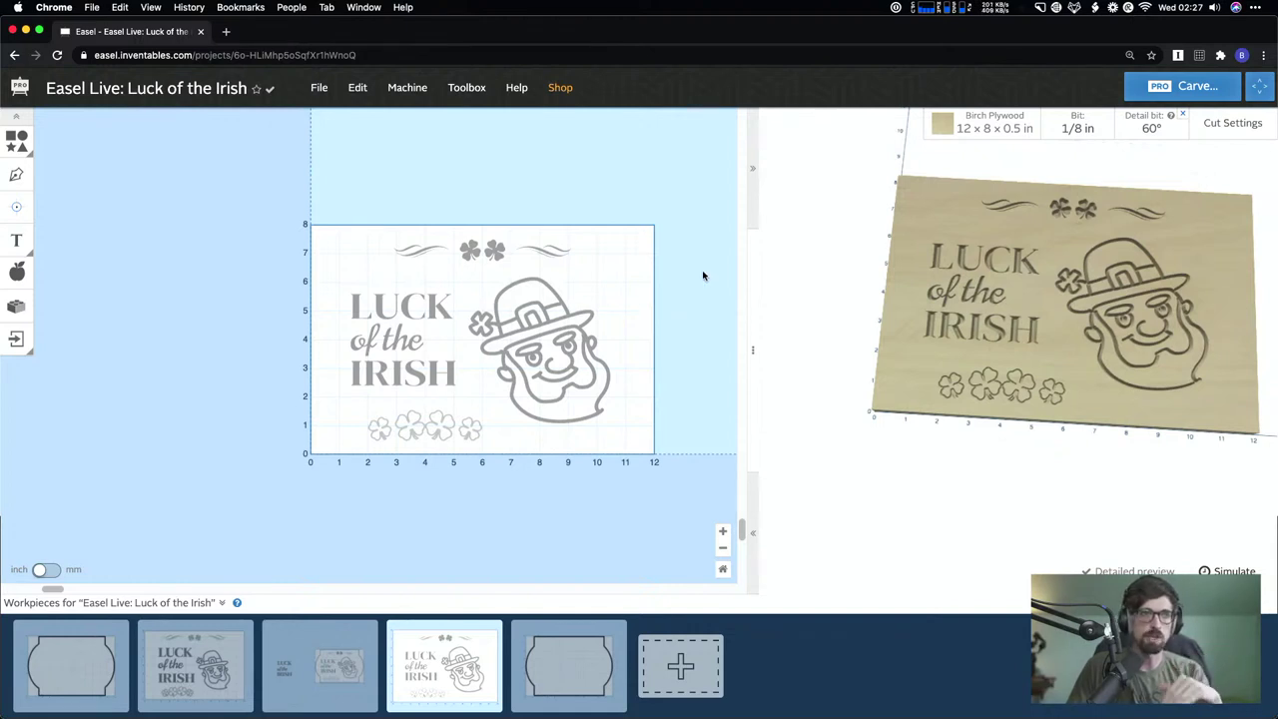
- Check the leprechaun's cut depth against the engraving workpiece's detail depth per pass
click(609, 299)
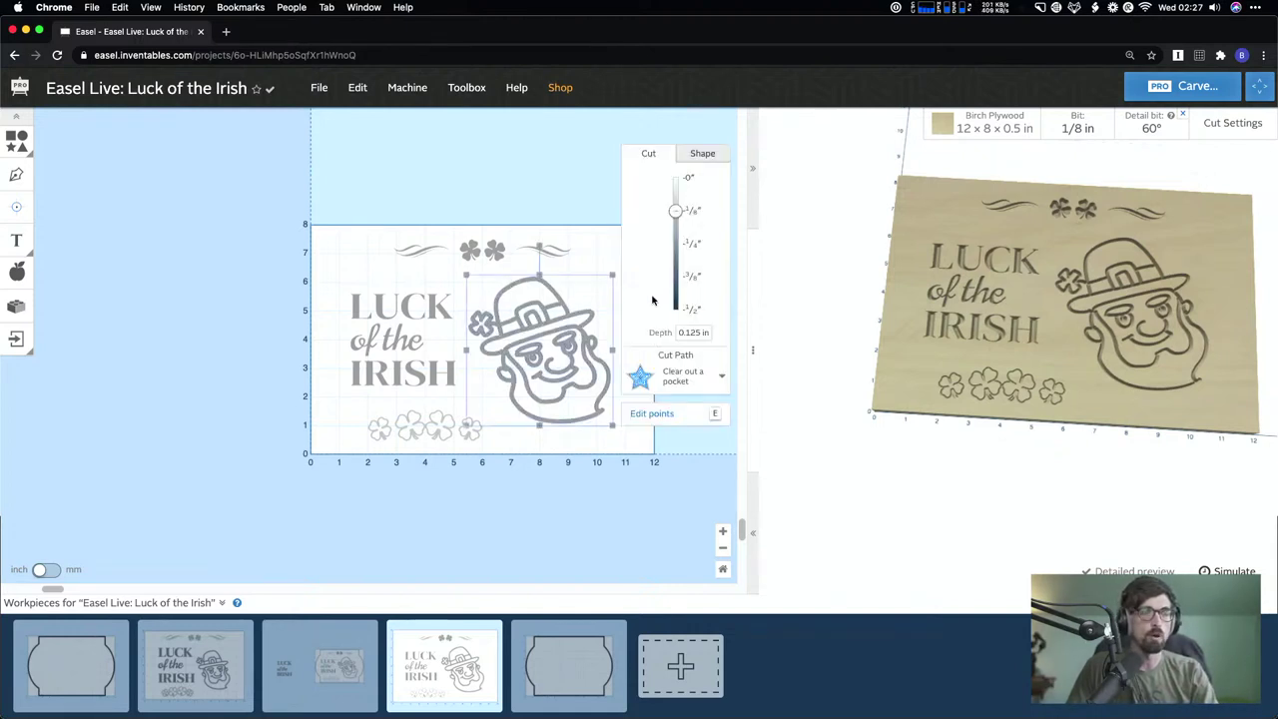
click(557, 219)
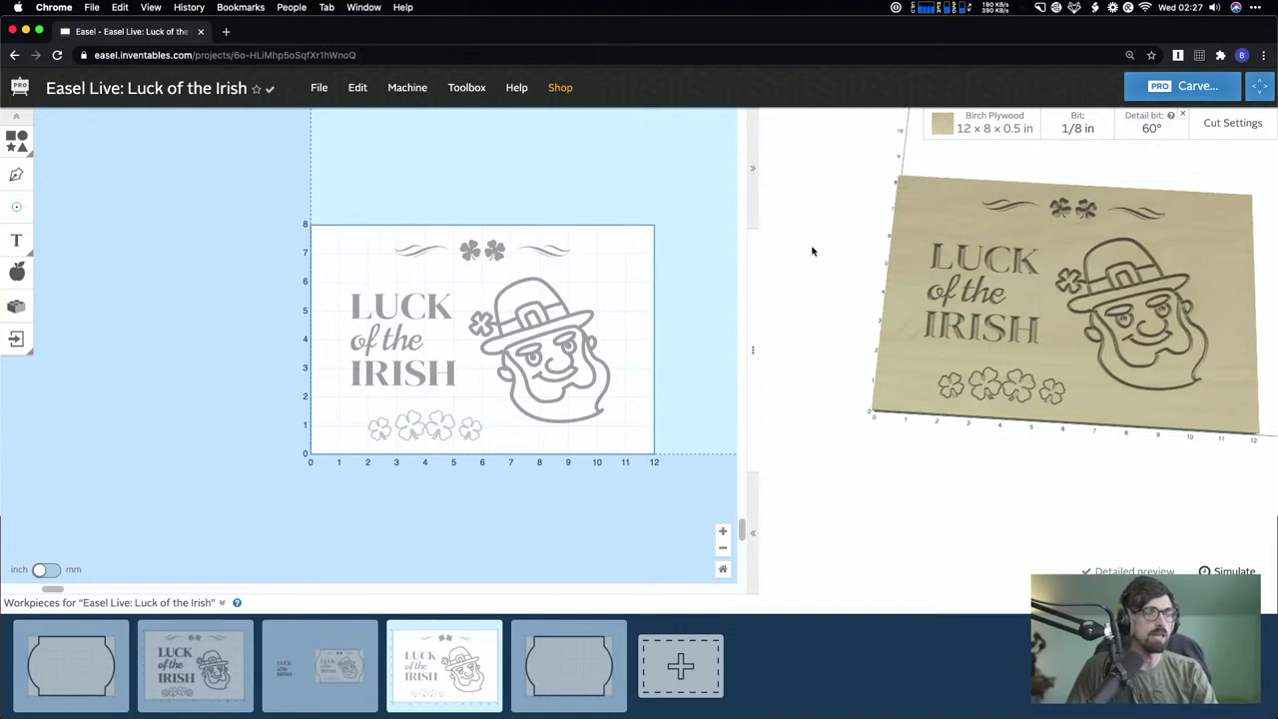
click(1225, 122)
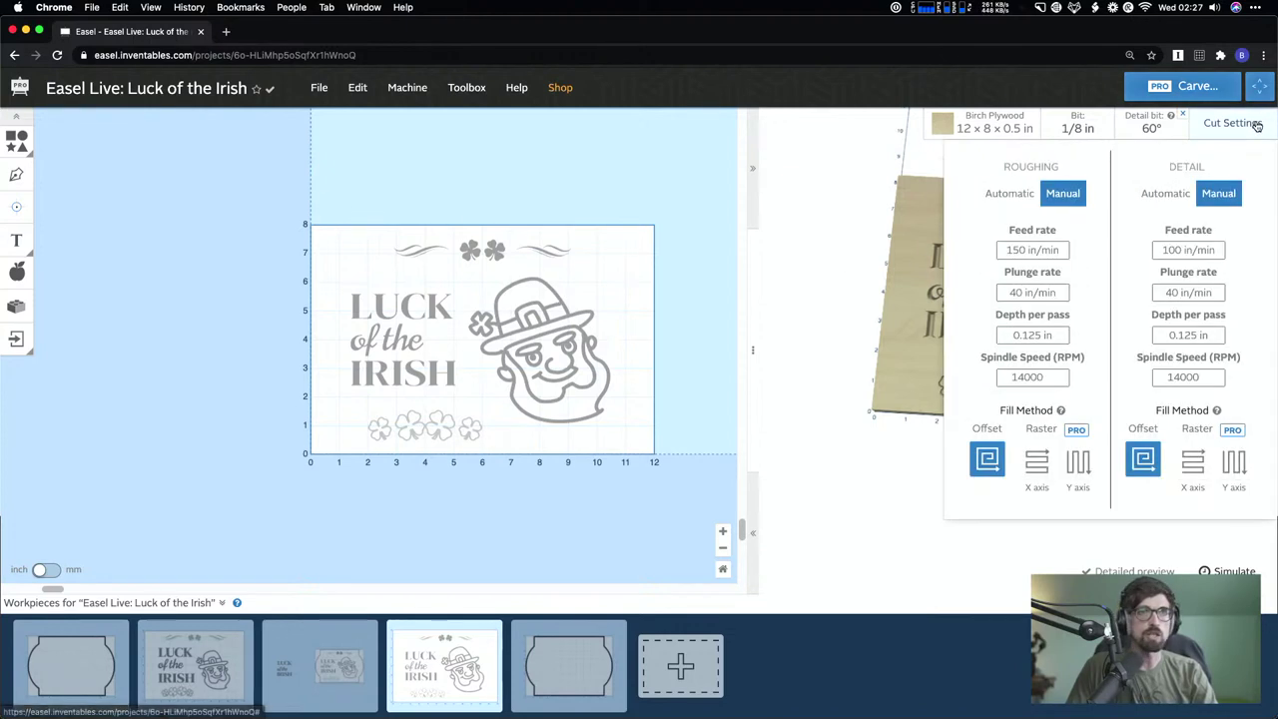
click(1158, 336)
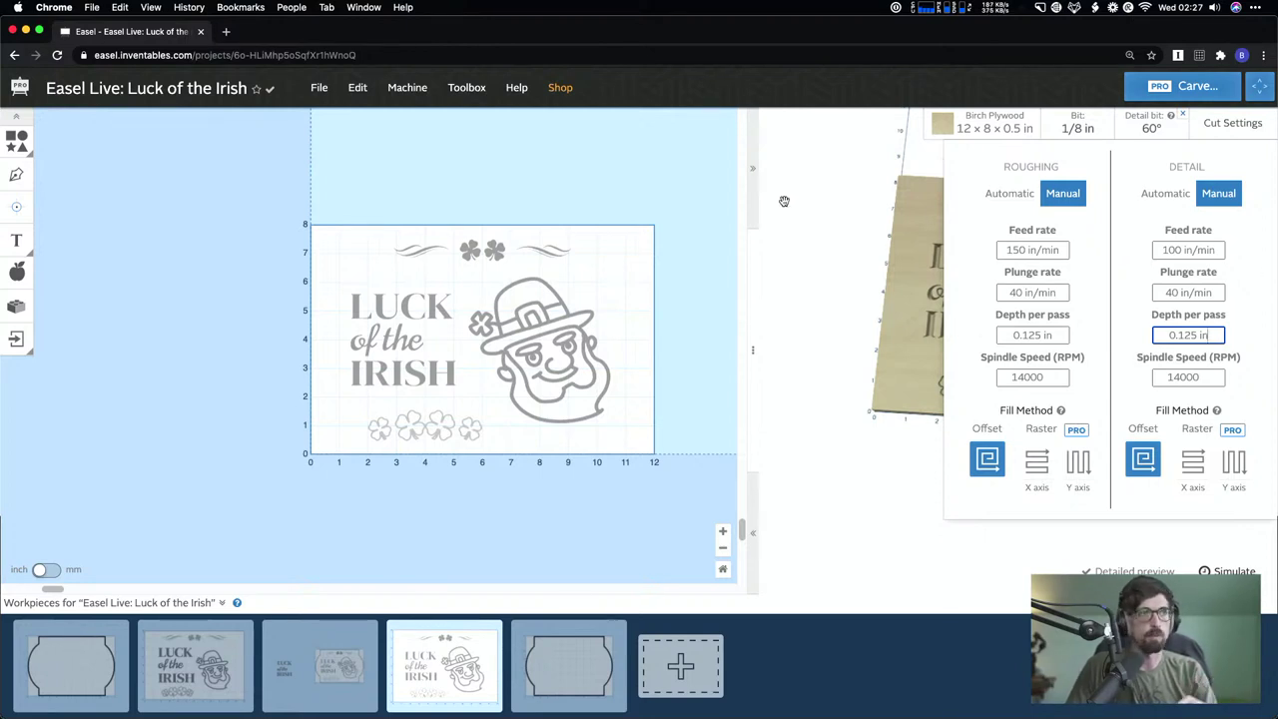
click(633, 201)
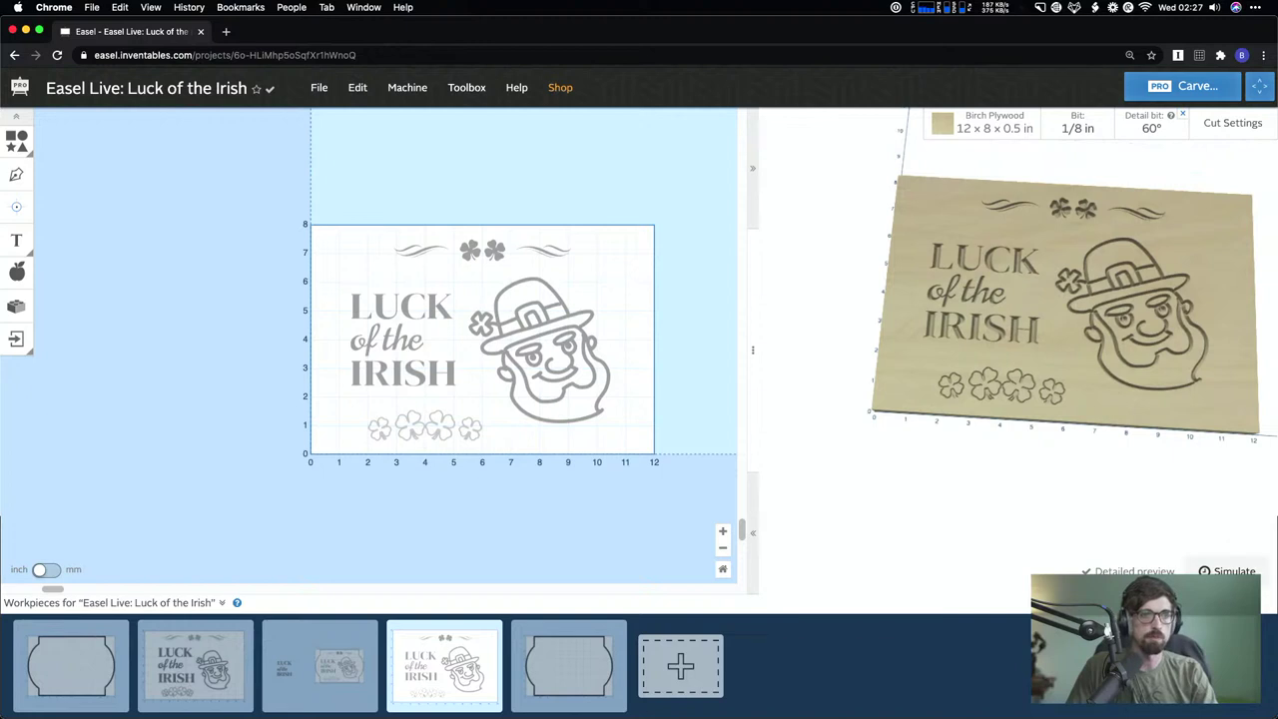
- Simulate the engraving workpiece and examine its roughing and detail toolpaths from several angles
click(1230, 571)
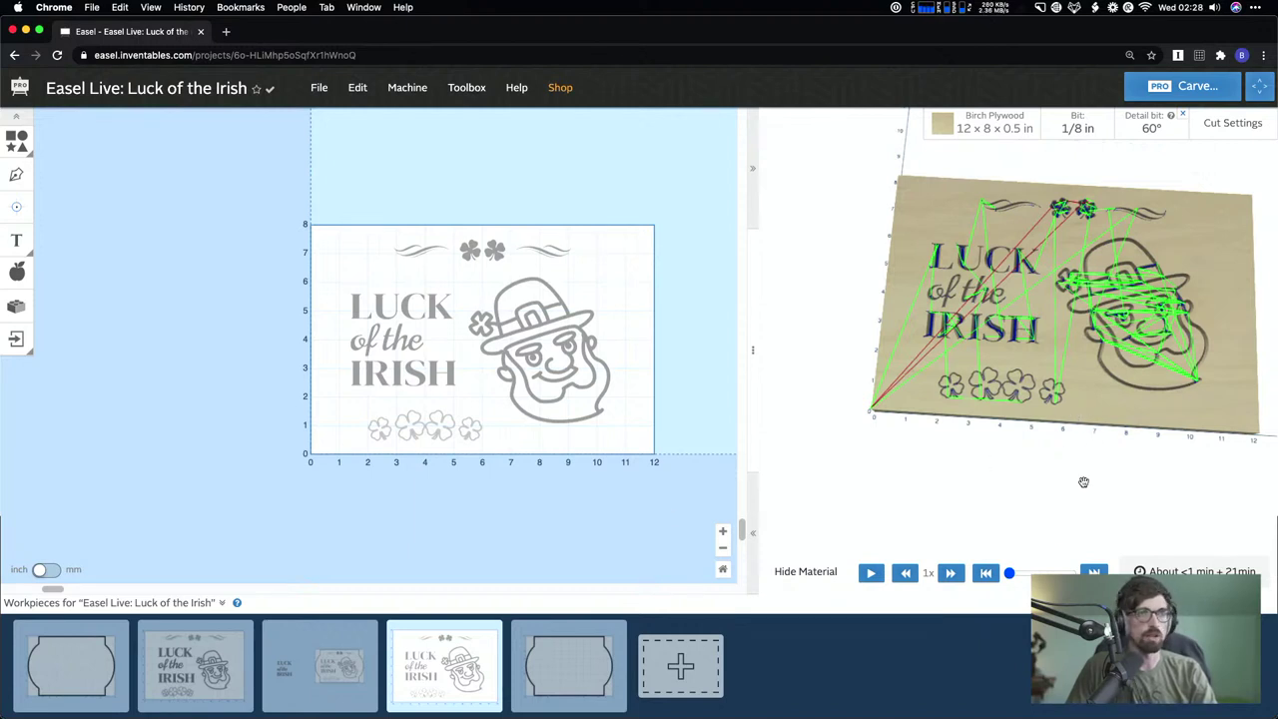
drag(1011, 500, 1070, 492)
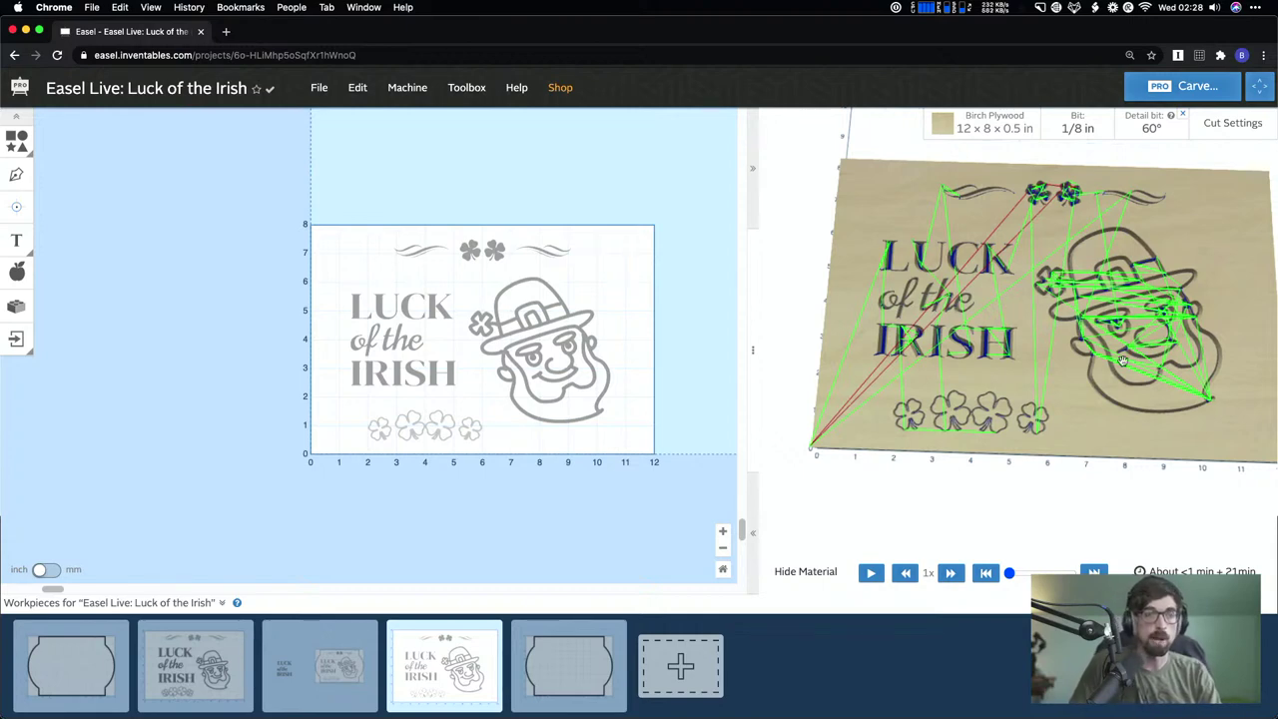
drag(1058, 519, 1128, 350)
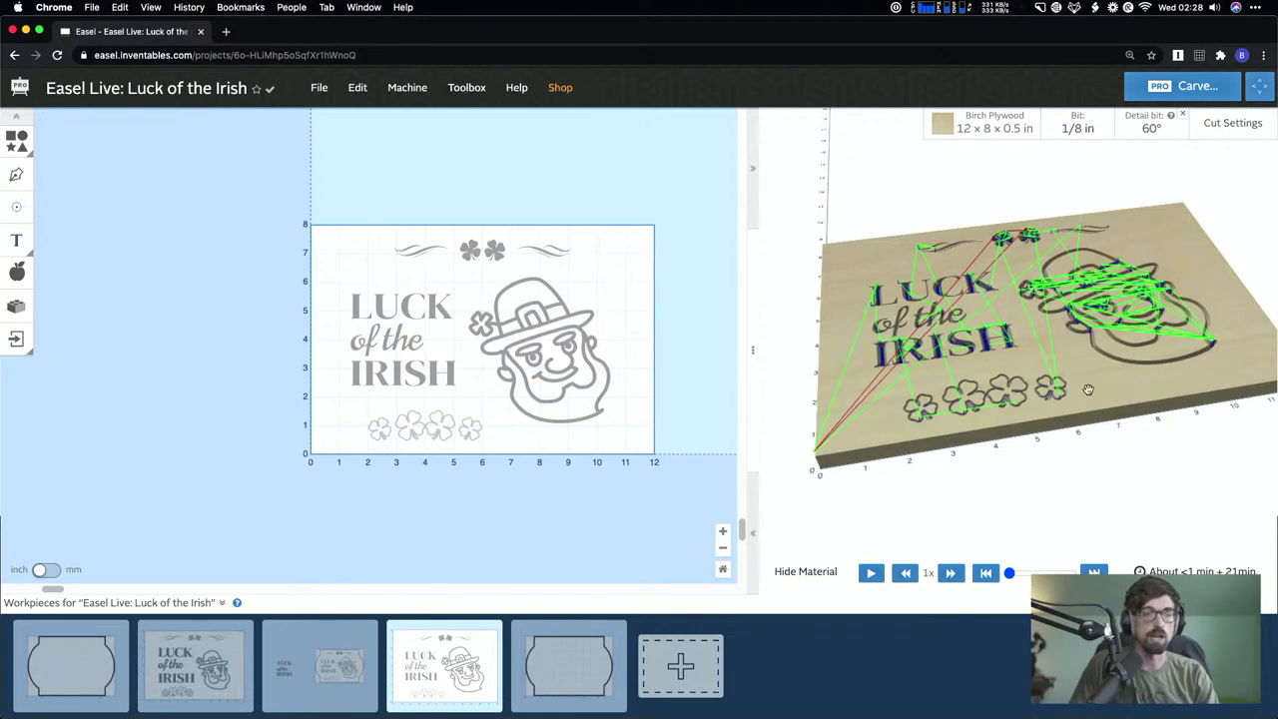
drag(1091, 436, 1014, 470)
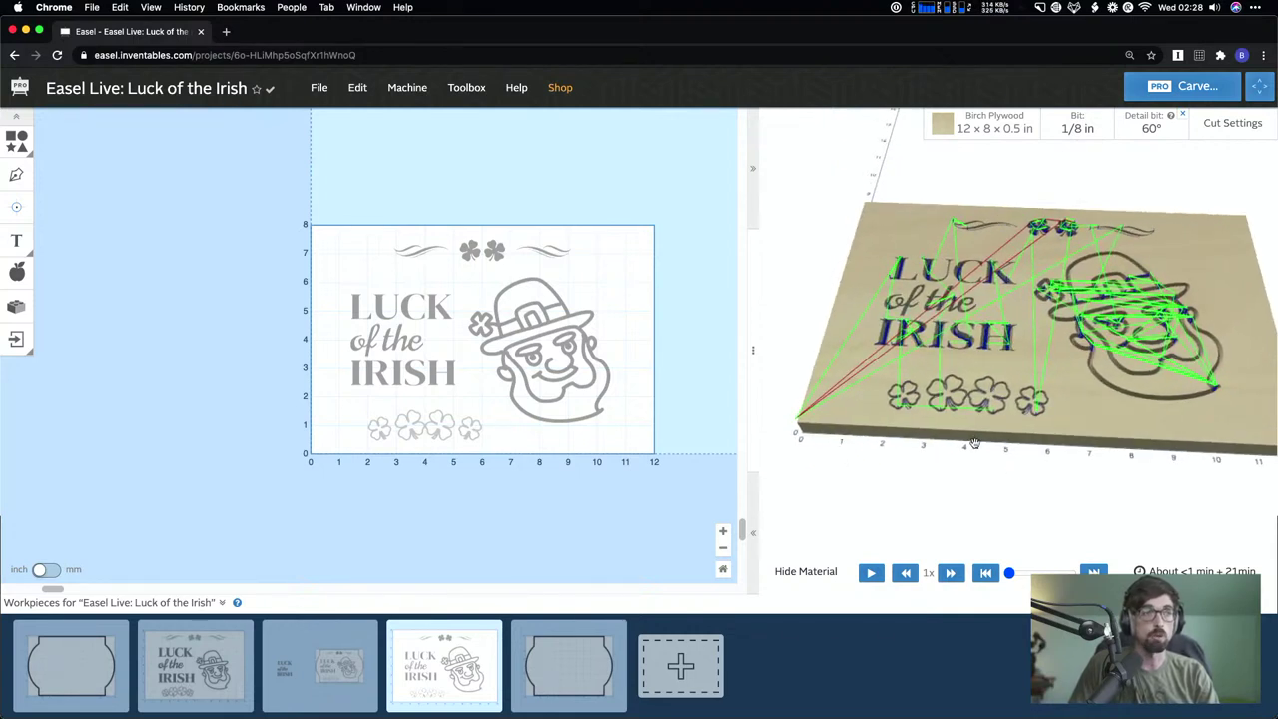
- Switch the outline workpiece's cut settings to manual with feed rate 150 in/min, plunge rate 30 in/min and depth per pass 1/8 in
click(600, 659)
click(367, 249)
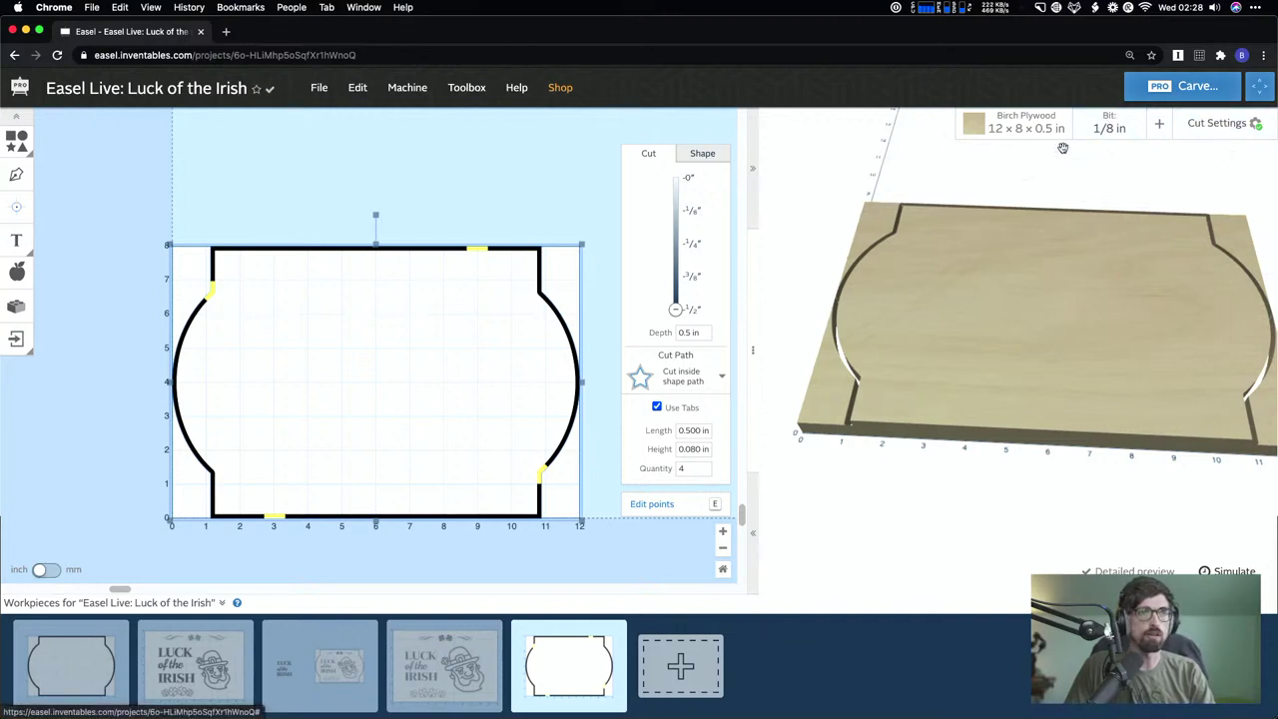
click(1213, 126)
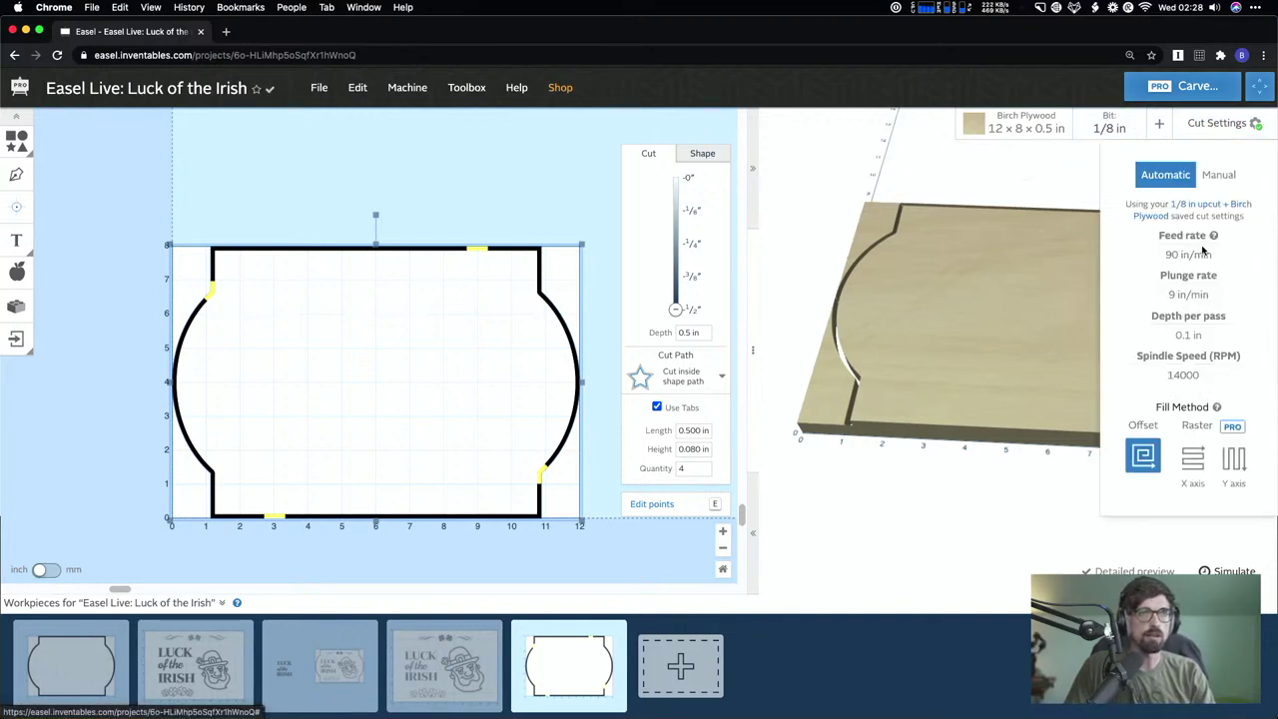
click(1217, 175)
click(1203, 231)
text(150)
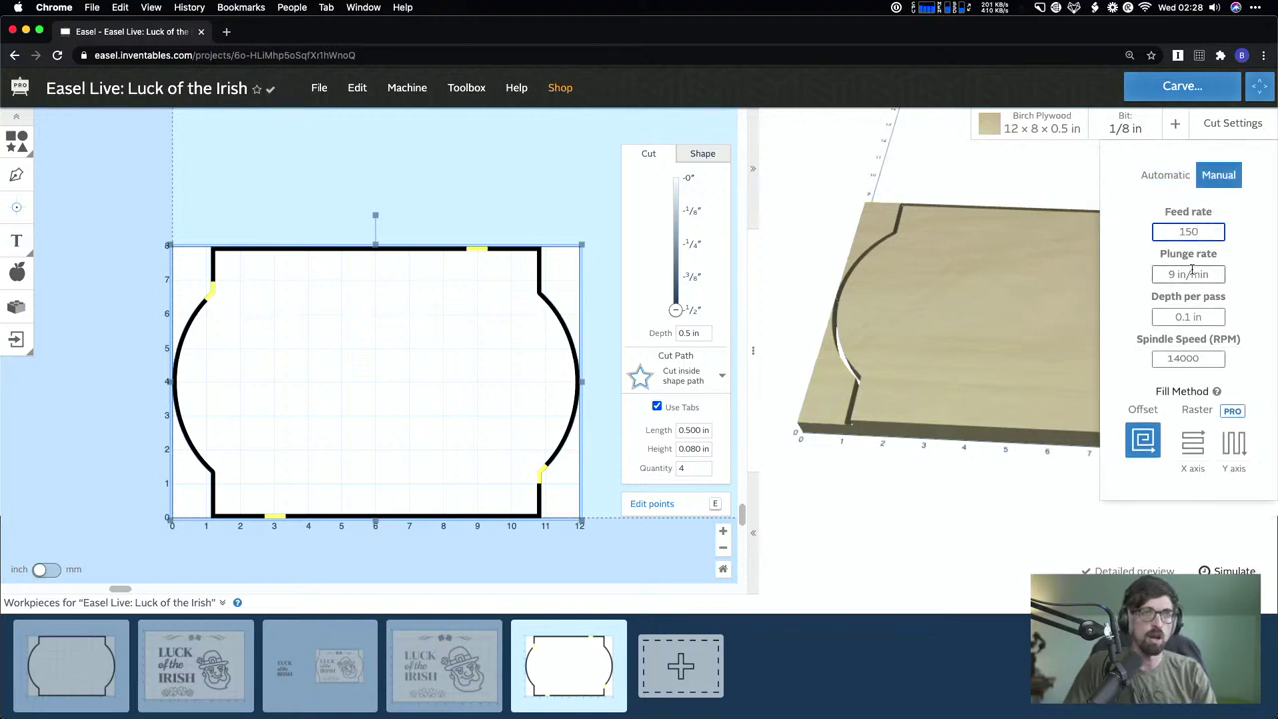
click(1192, 270)
text(30)
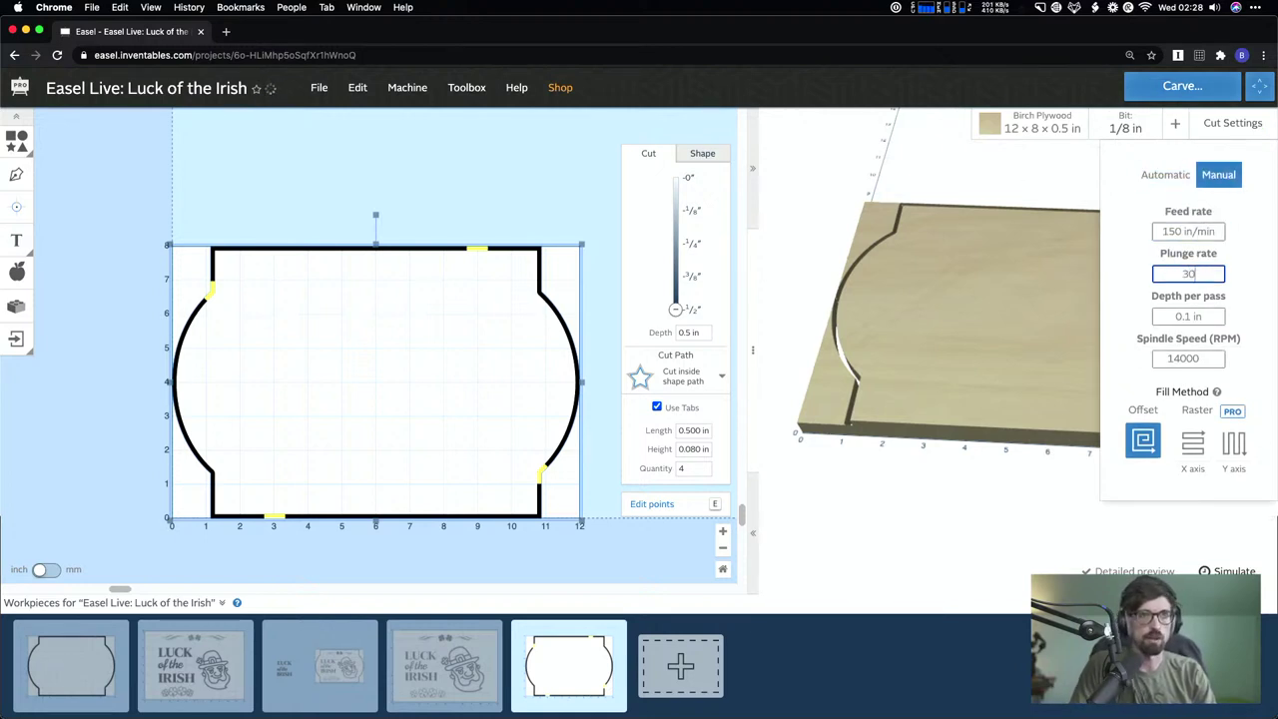
click(1201, 317)
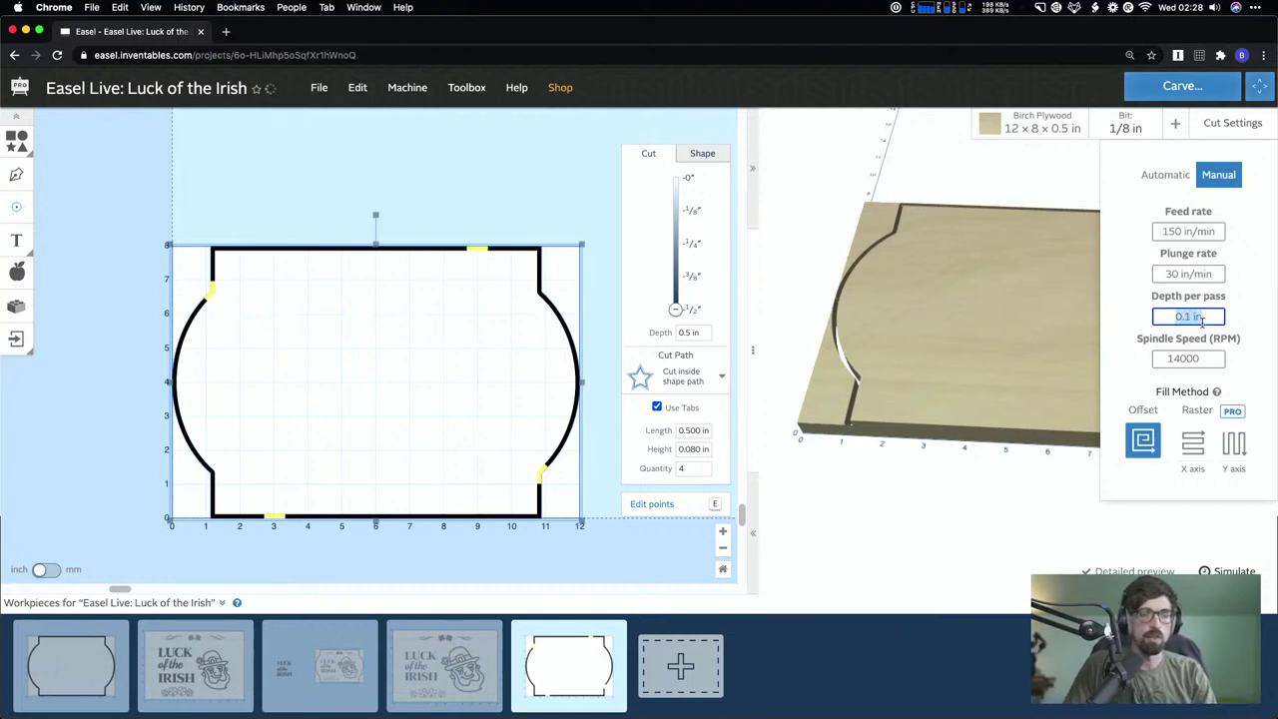
text(1/8)
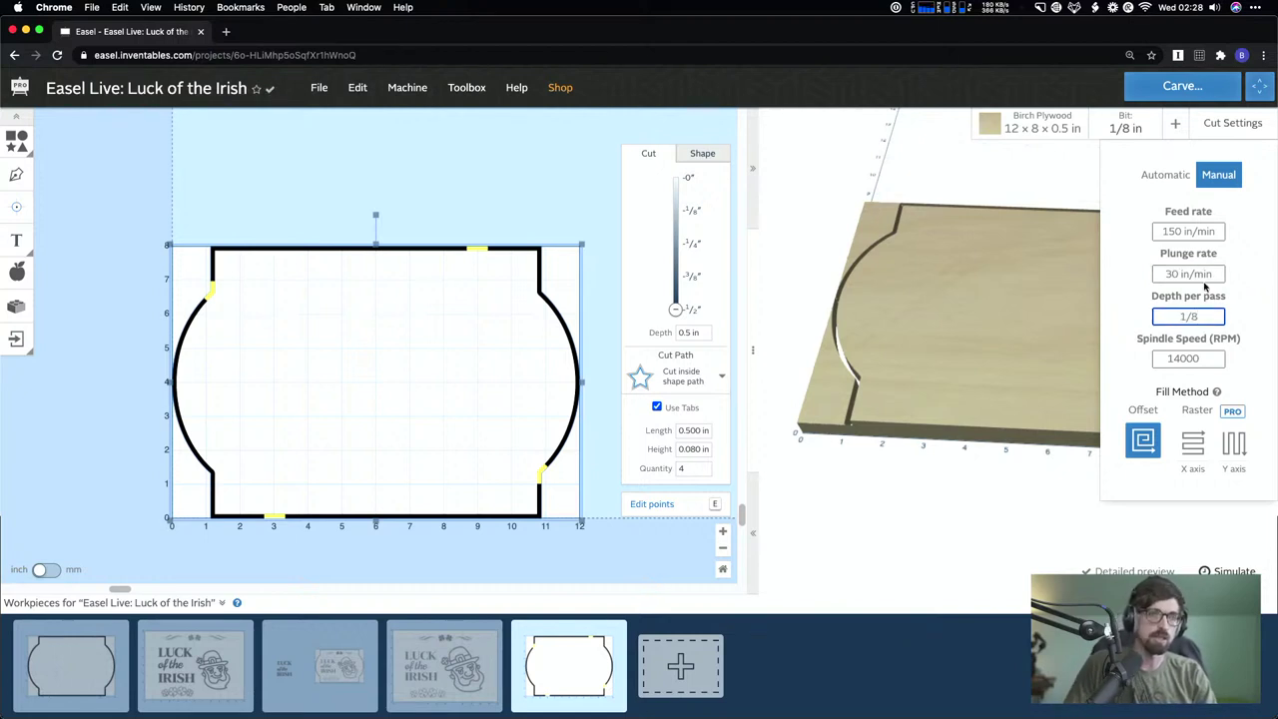
click(1201, 272)
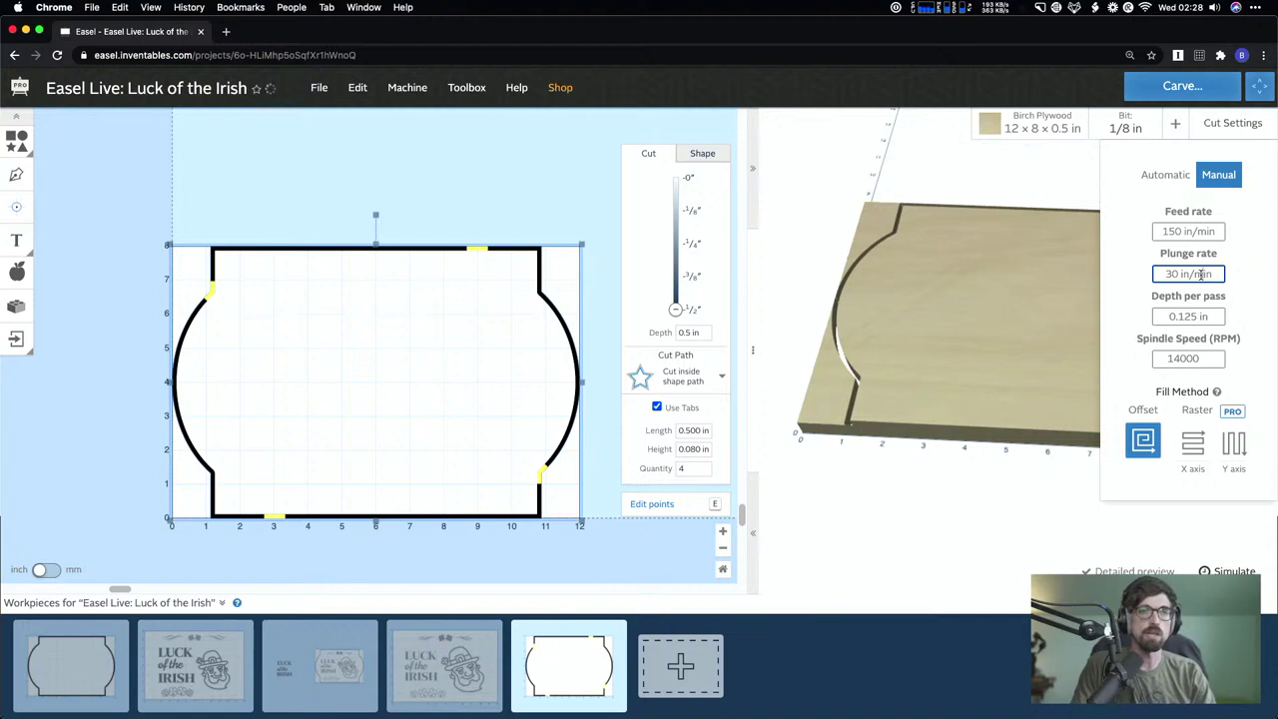
- Calculate the outline's number of passes in Spotlight as .5/(1/8), and simulate the outline cut
key(super+space)
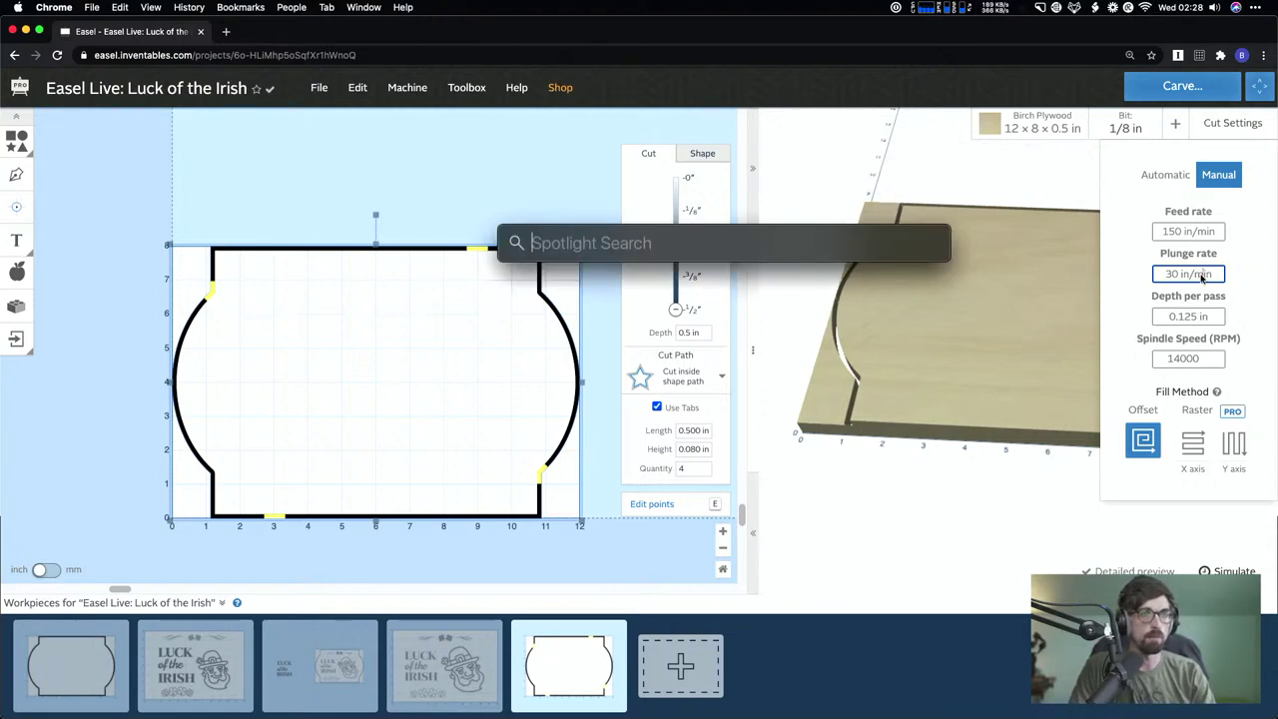
text(.5/(1/8)
key(Escape)
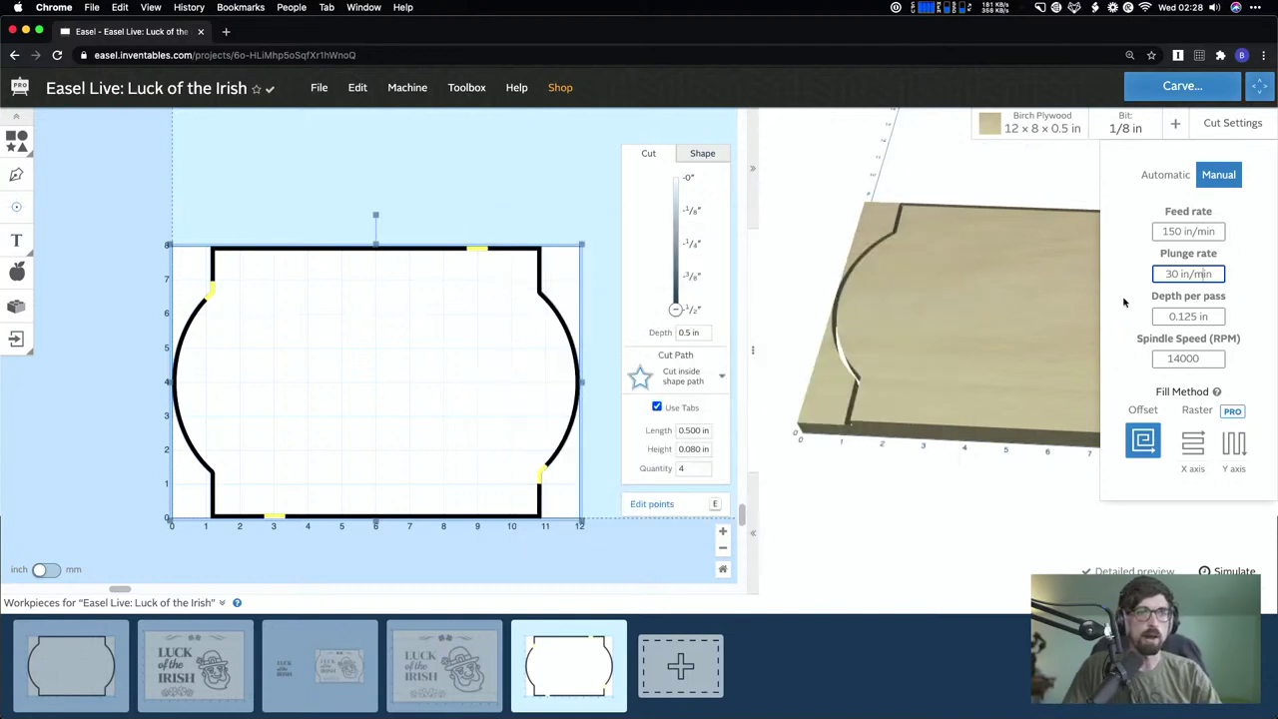
click(551, 202)
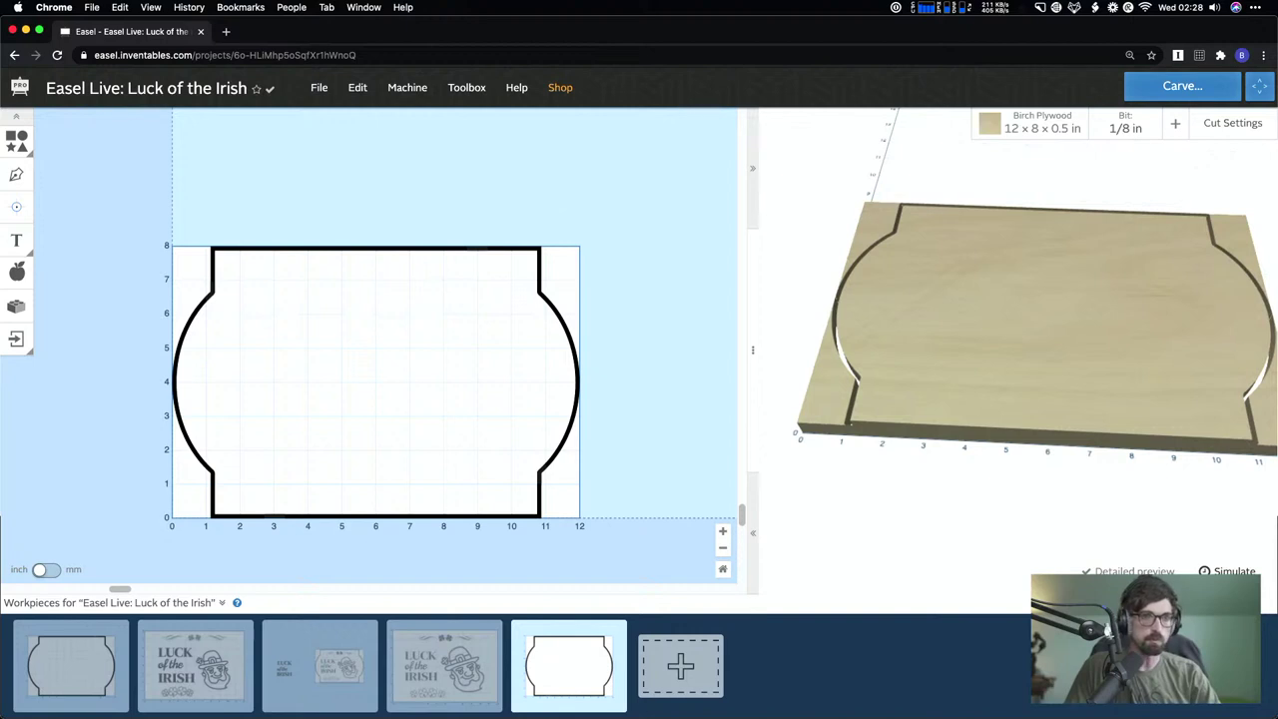
click(1229, 571)
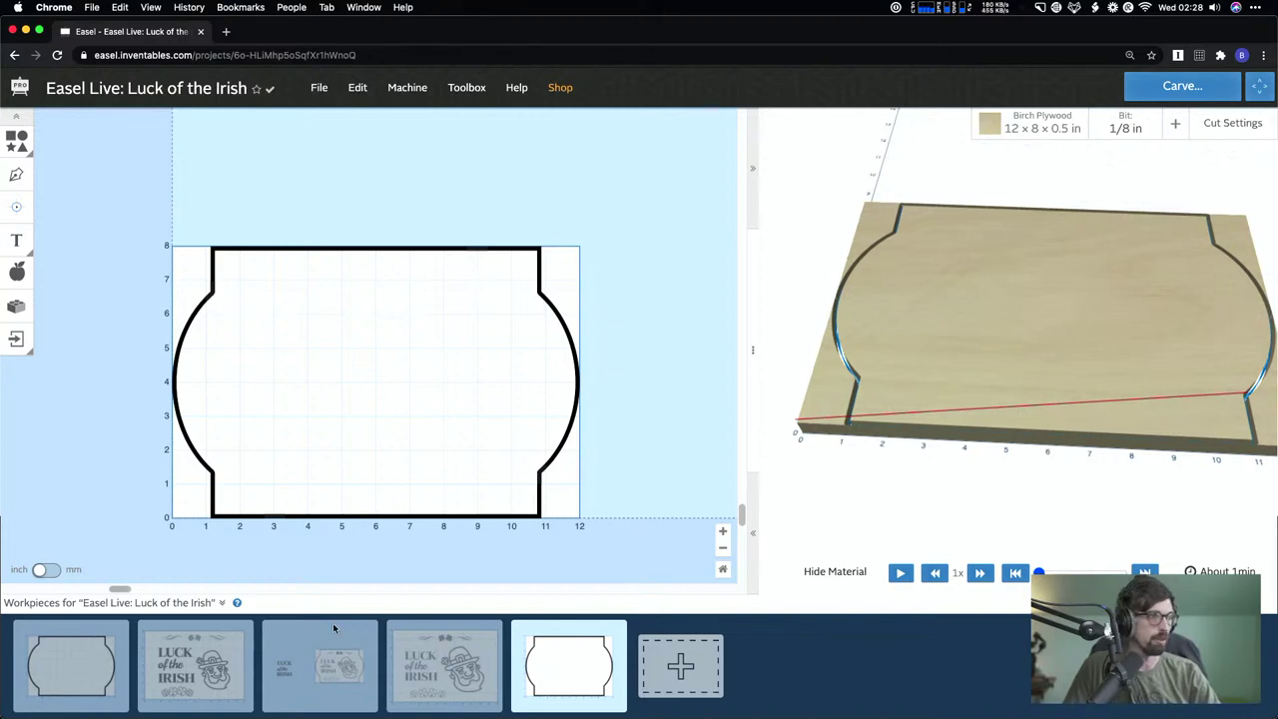
- Compare the engraving and outline workpieces, ending on the engraving, and examine its 3D preview from above
click(469, 671)
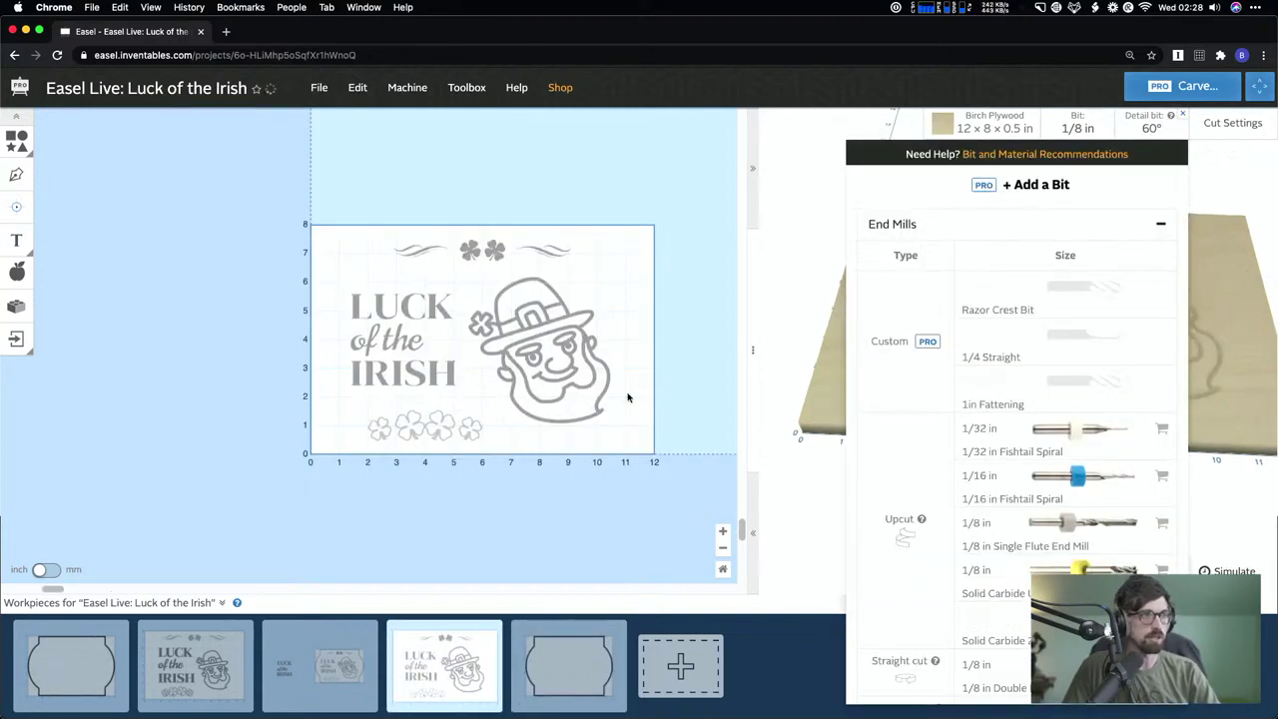
click(577, 649)
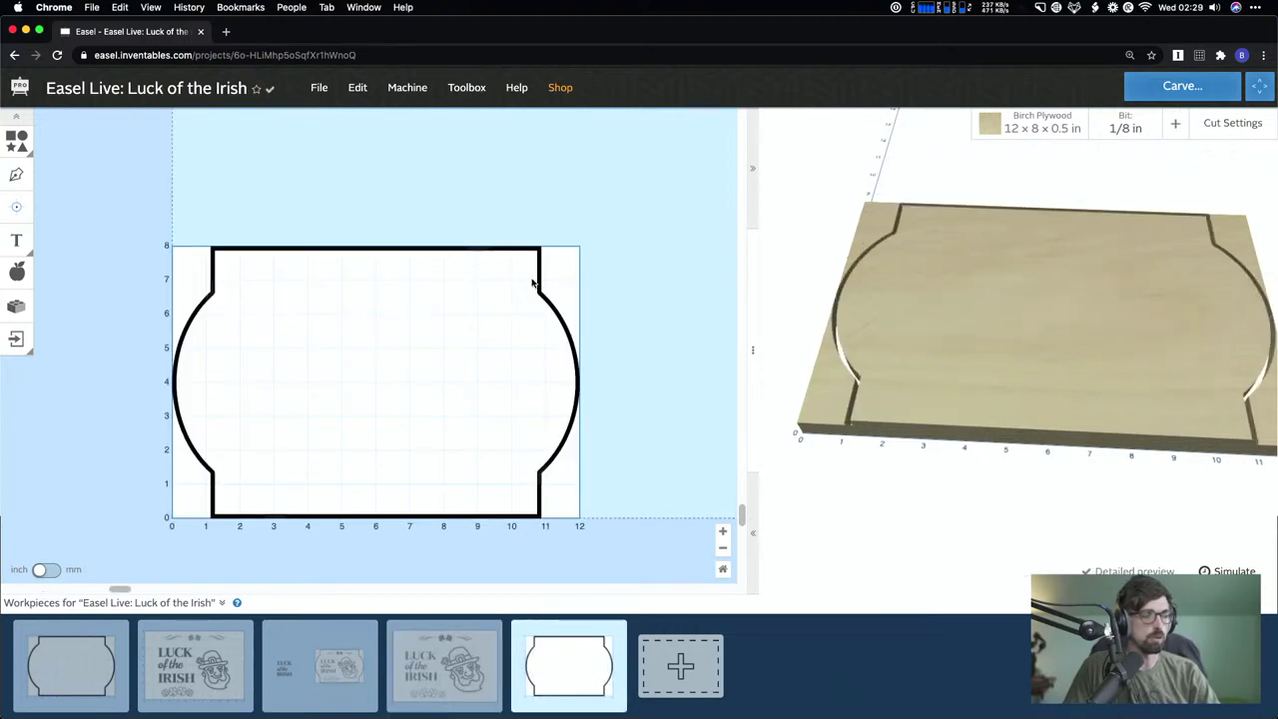
click(435, 679)
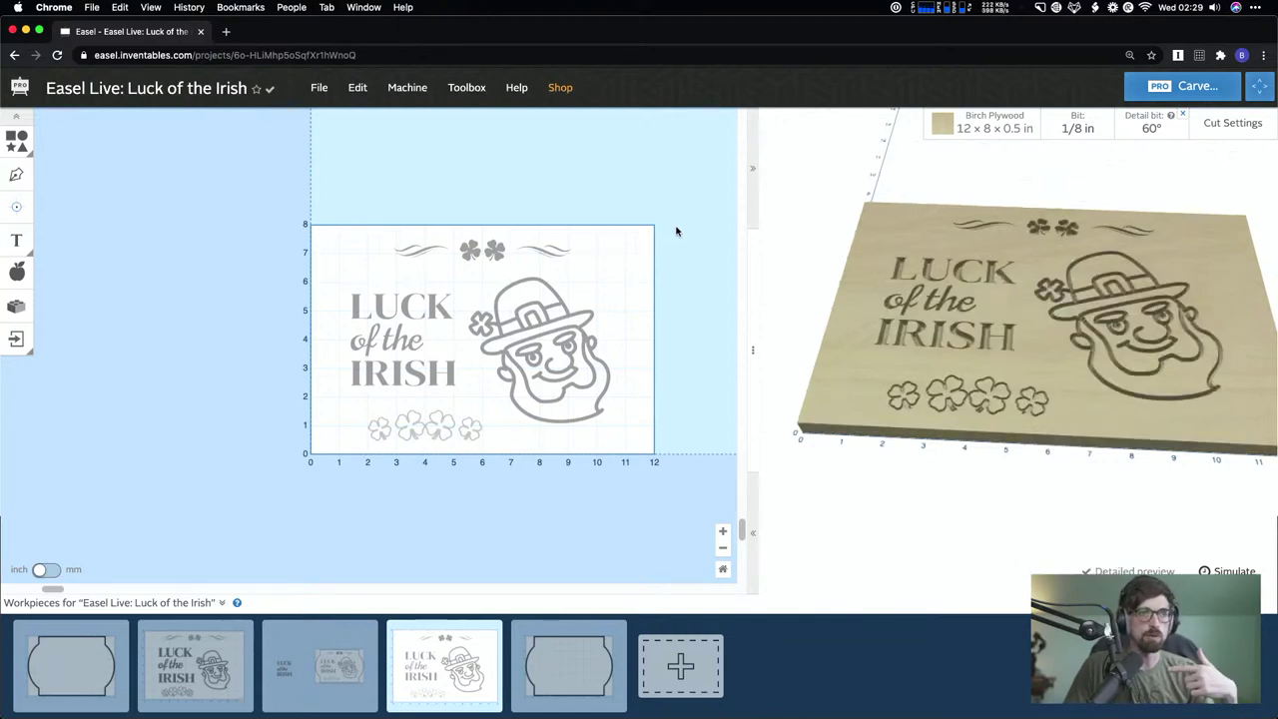
drag(1016, 265, 1017, 477)
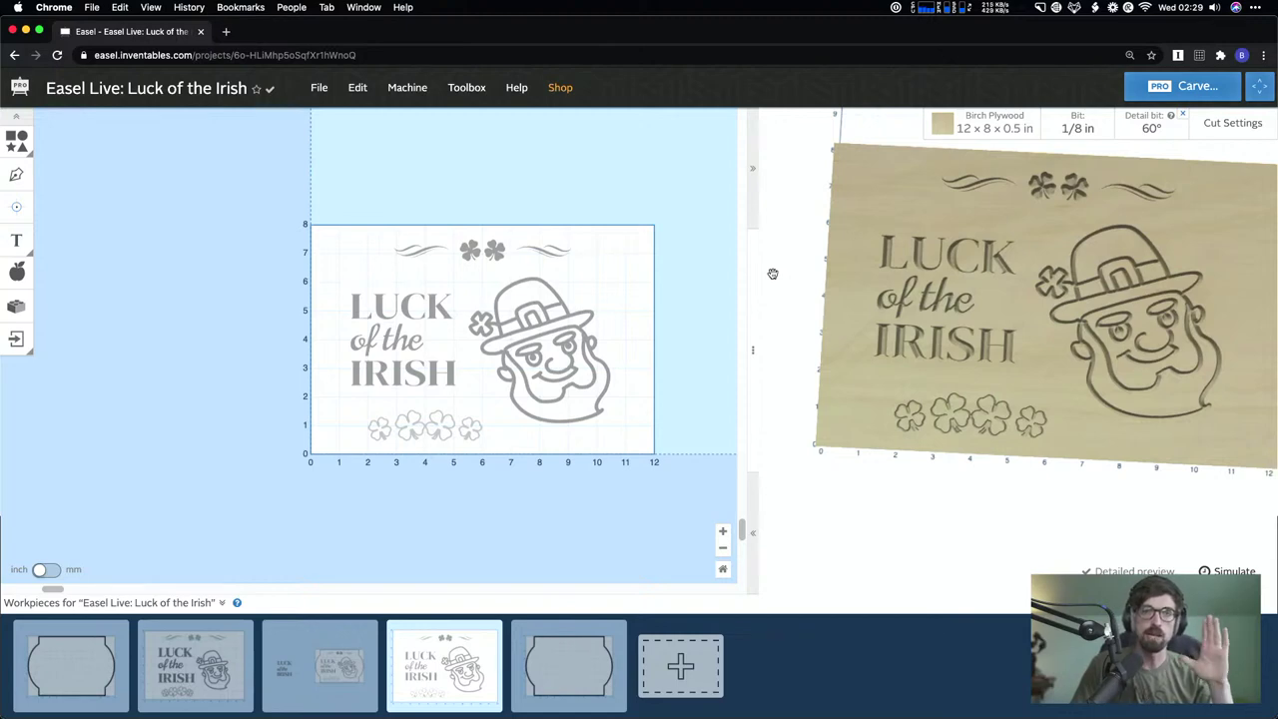
- Search the web for oramask in a new tab and review the Oracal Oramask 813 stencil film product details on Amazon
click(226, 32)
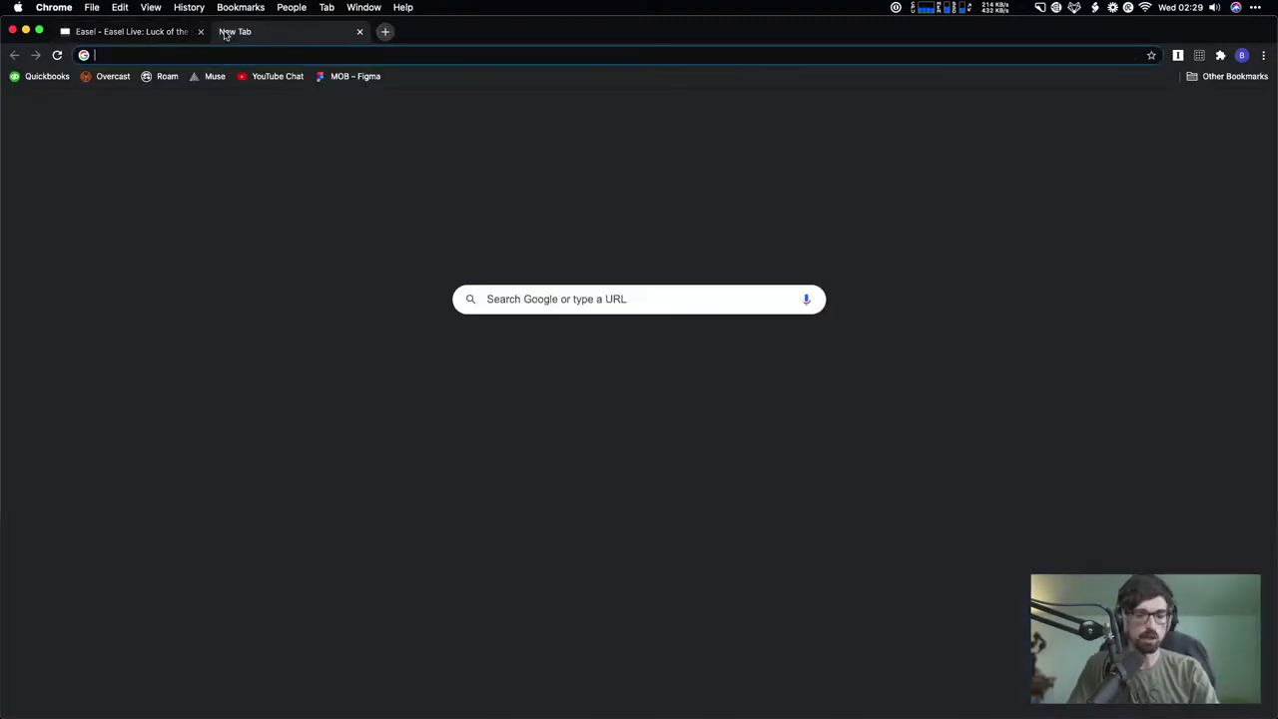
text(oramask)
key(Return)
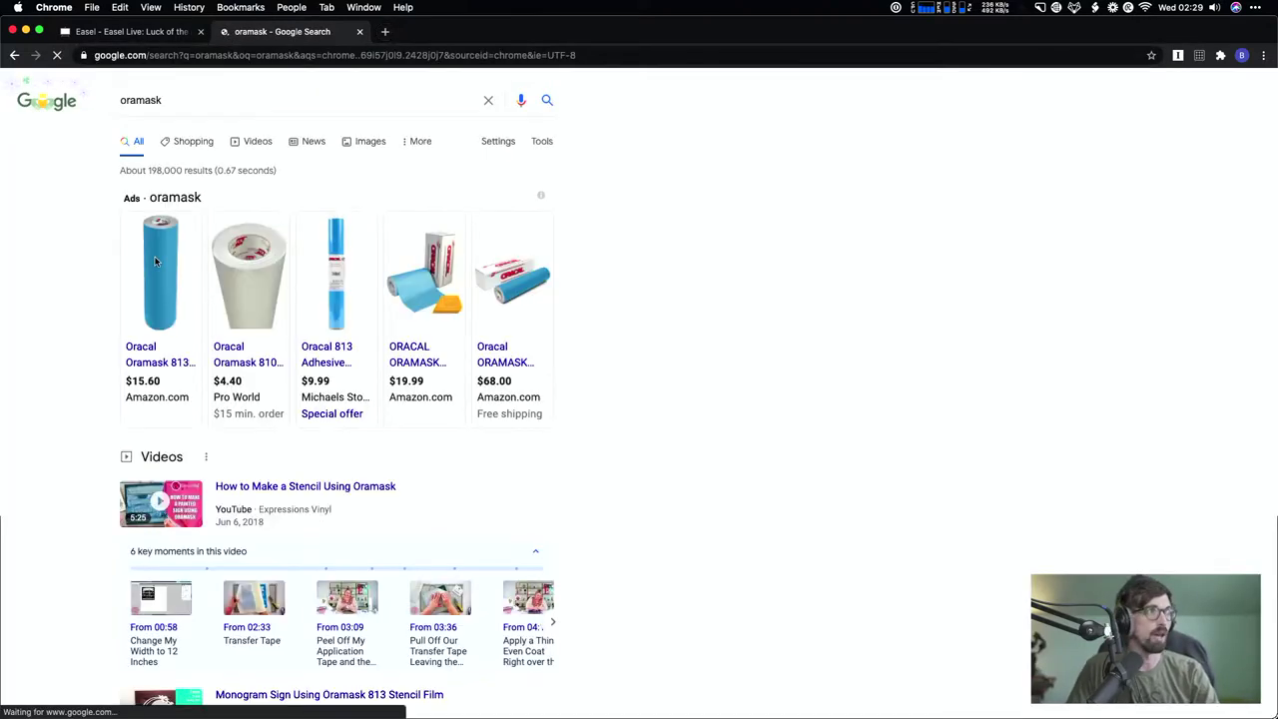
click(156, 299)
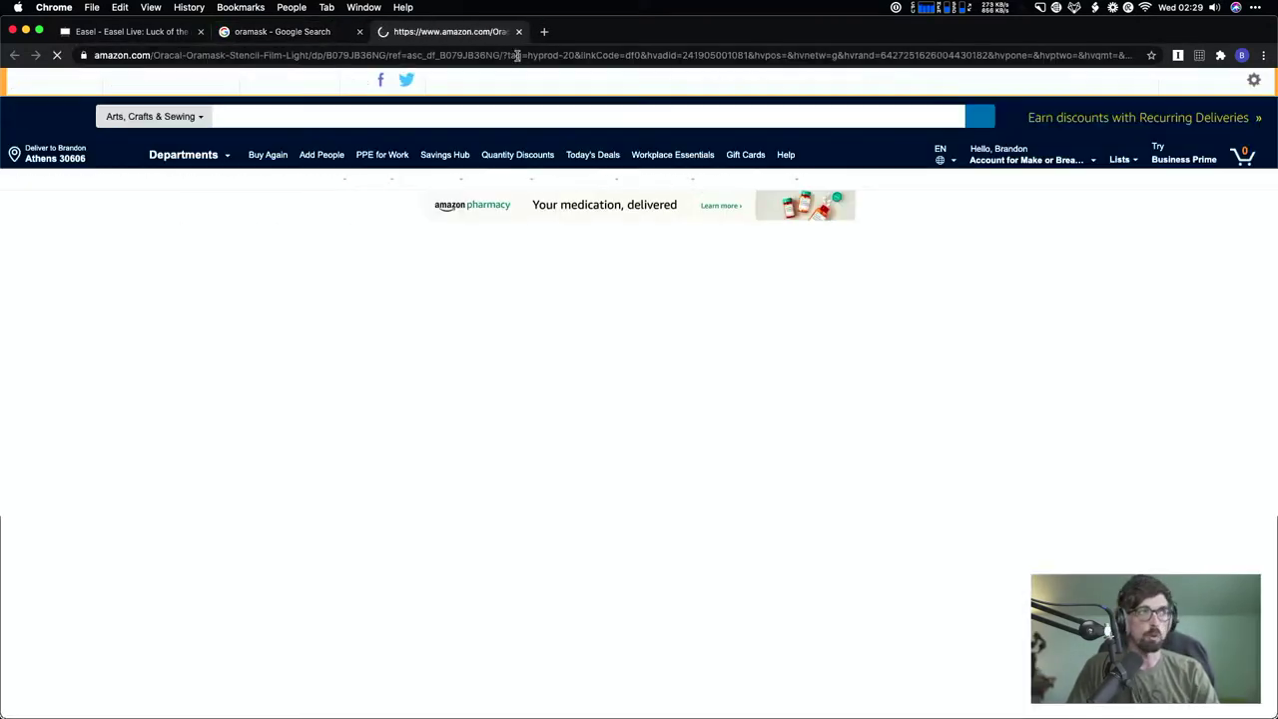
scroll(367, 300, down, 3)
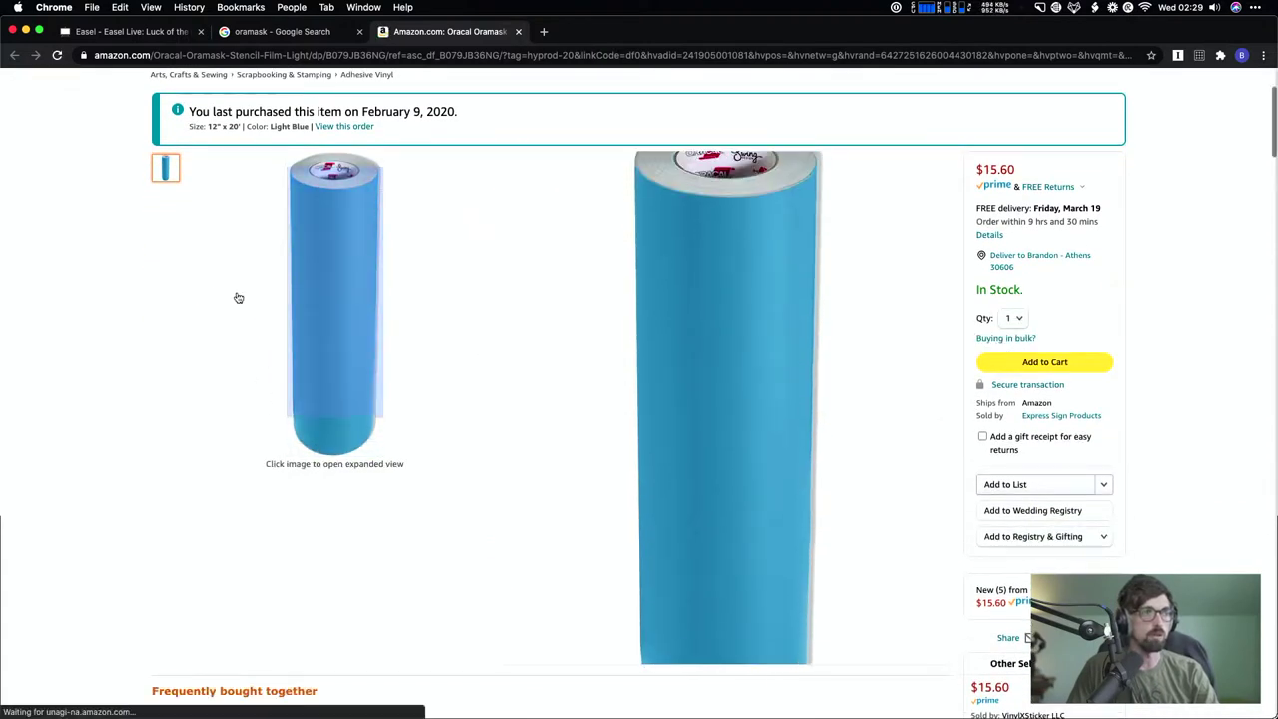
scroll(679, 374, down, 1)
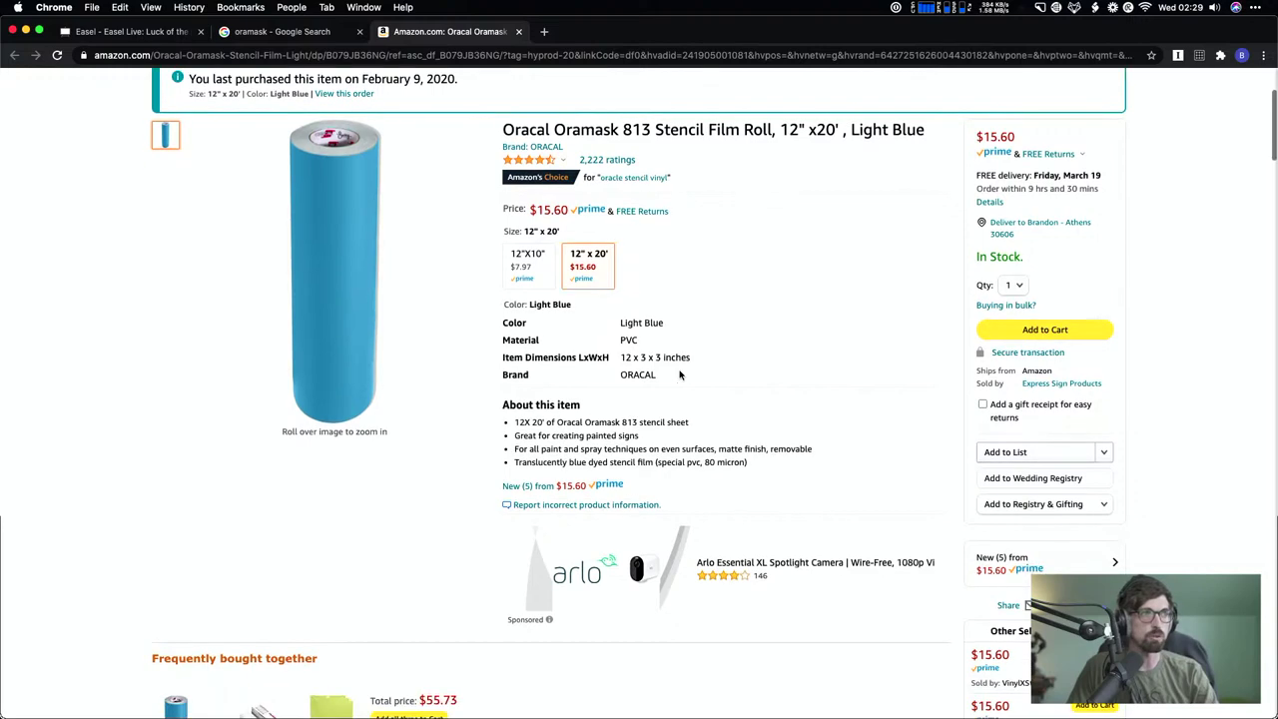
- Return from the stencil film product page to the Luck of the Irish project in Easel
scroll(688, 369, up, 1)
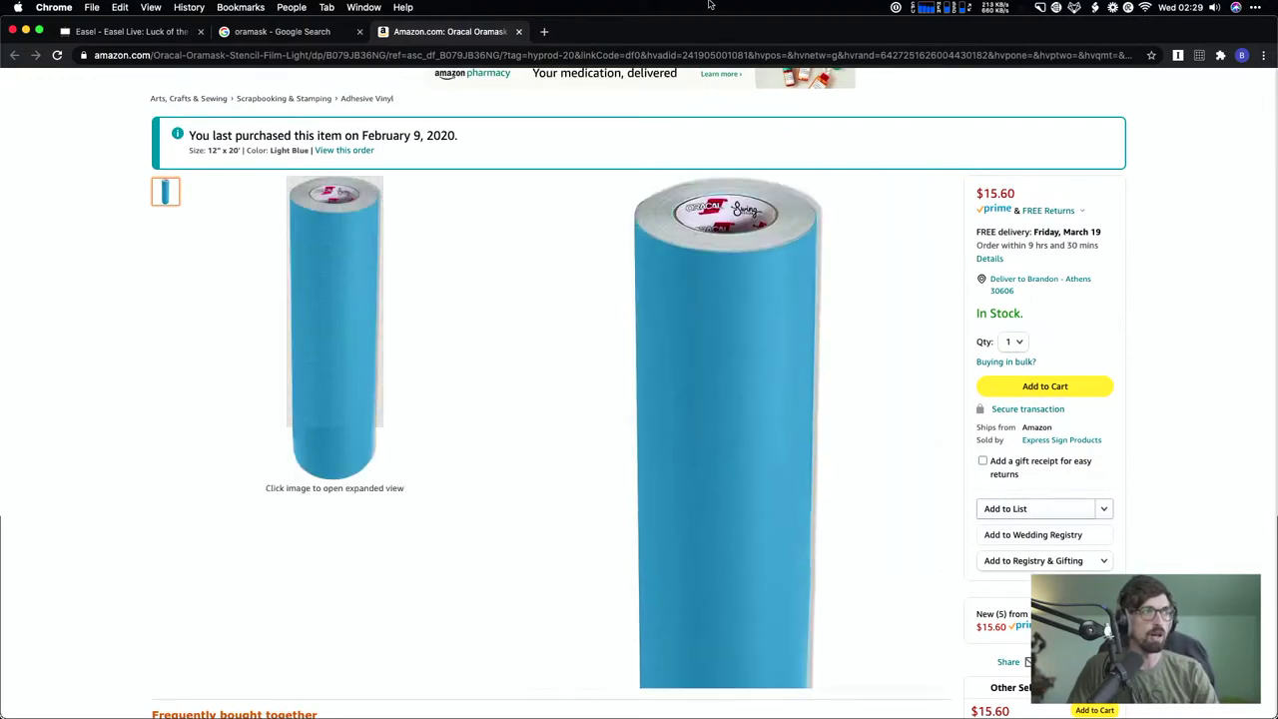
click(130, 31)
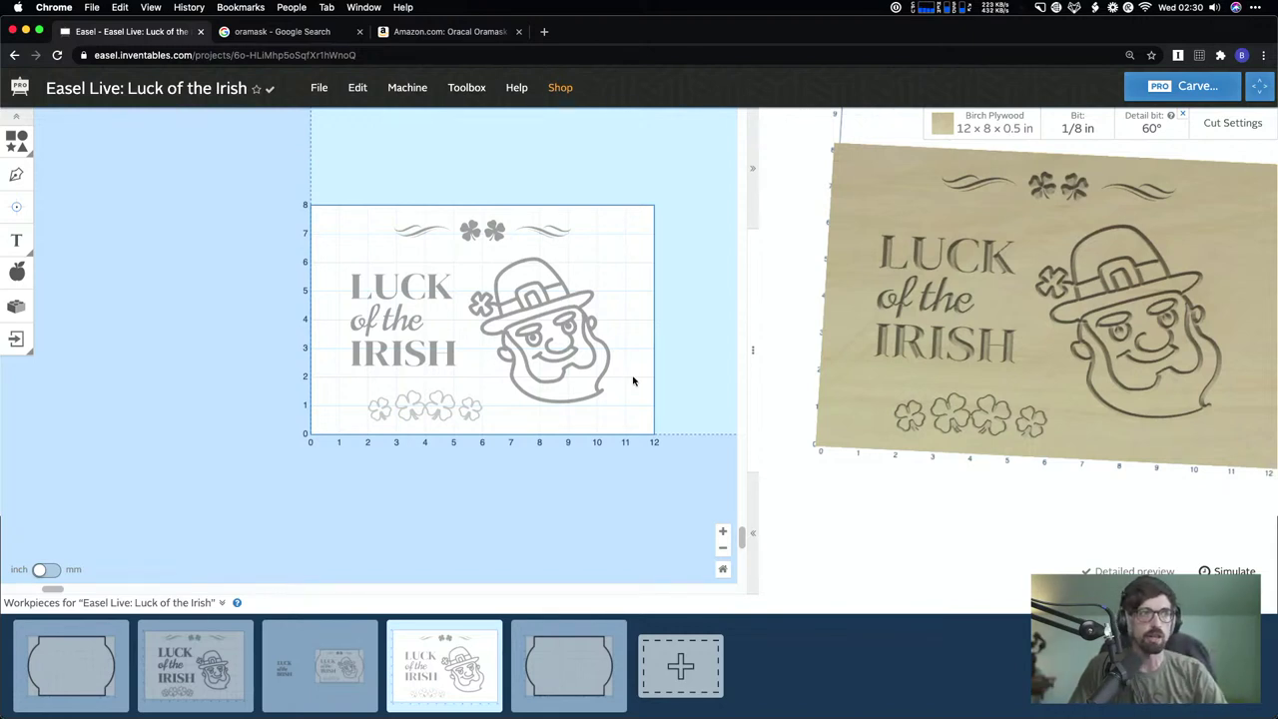
scroll(639, 383, up, 1)
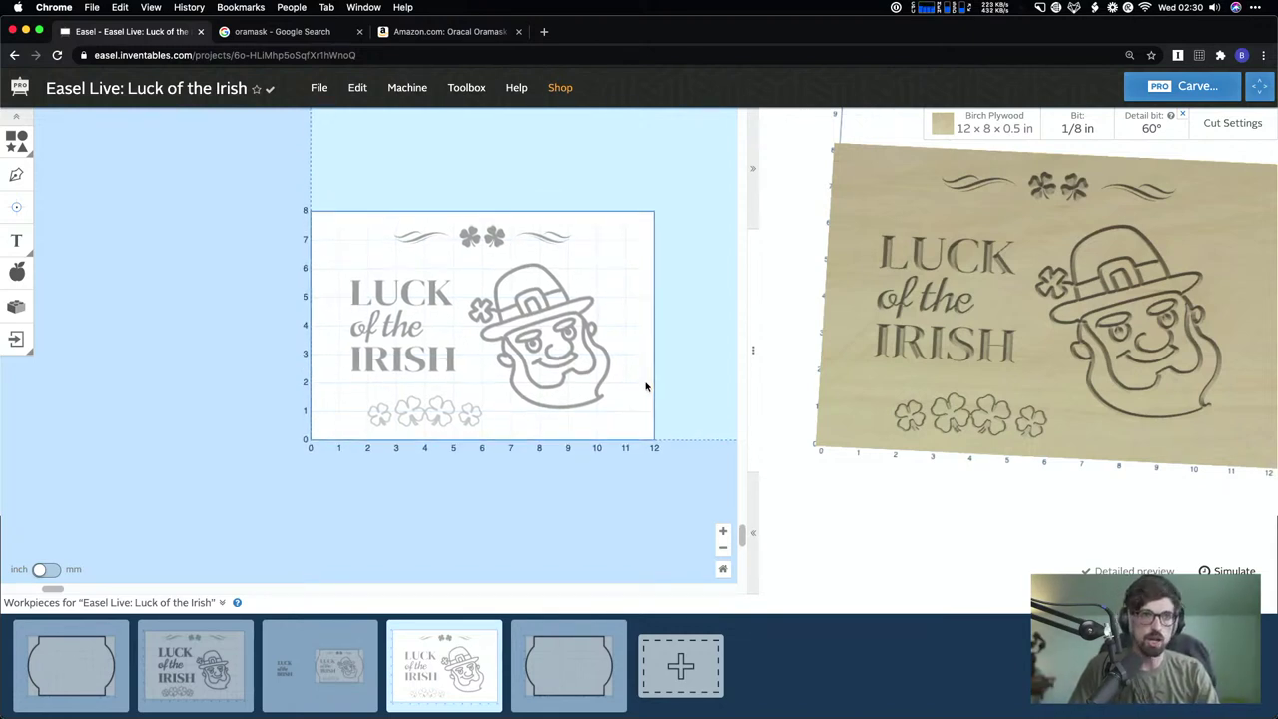
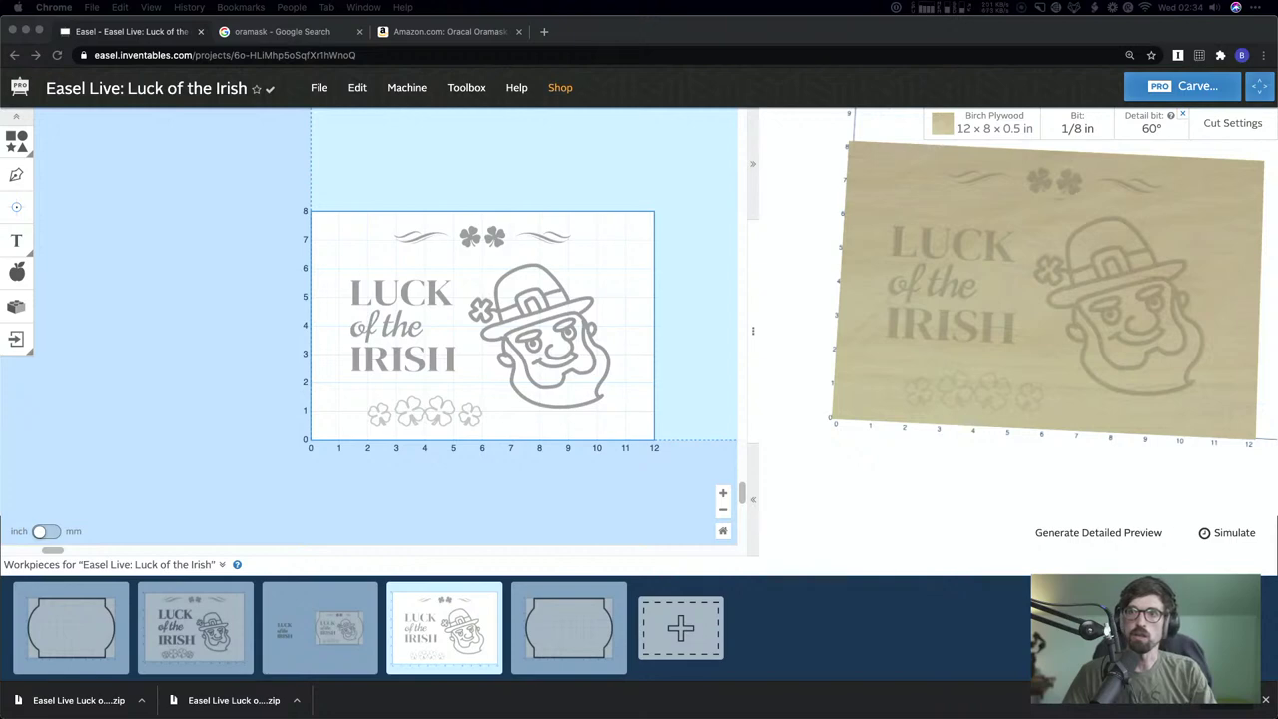
- Switch to Finder and preview design.svg from the Workpiece 1 folder of the exported Easel Live Luck of the Irish project
key(super+Tab)
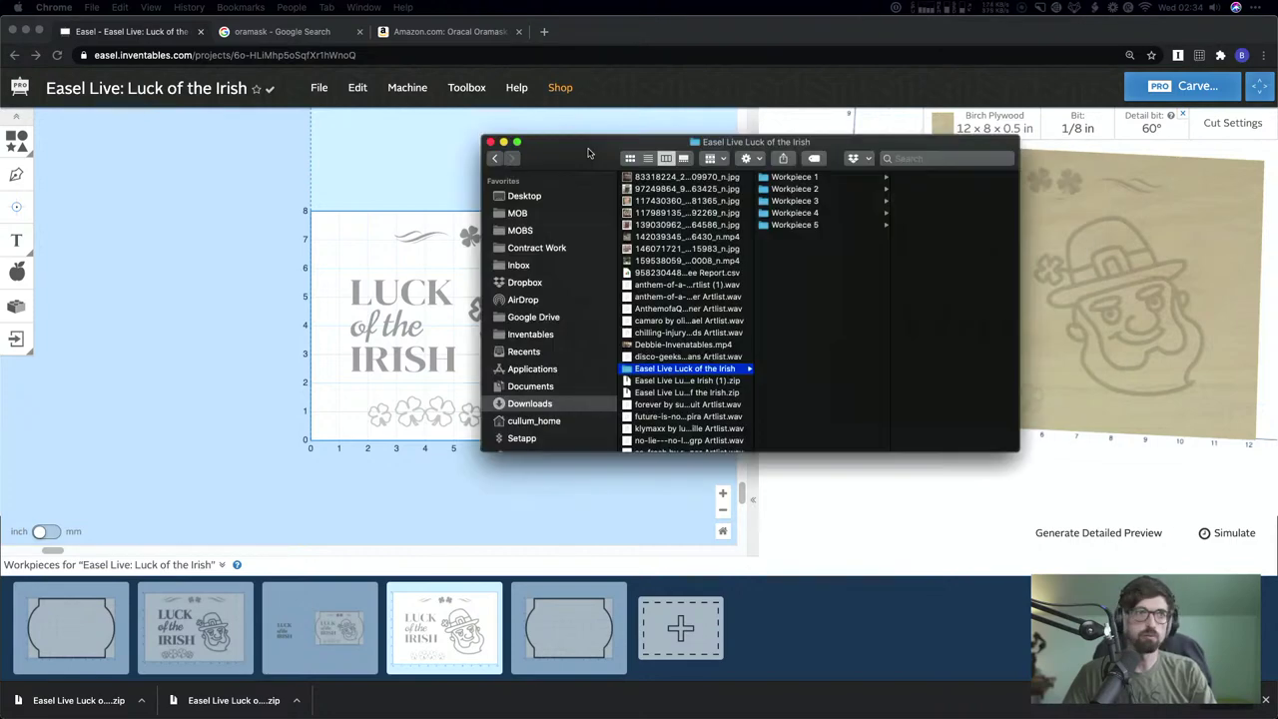
click(758, 195)
click(840, 193)
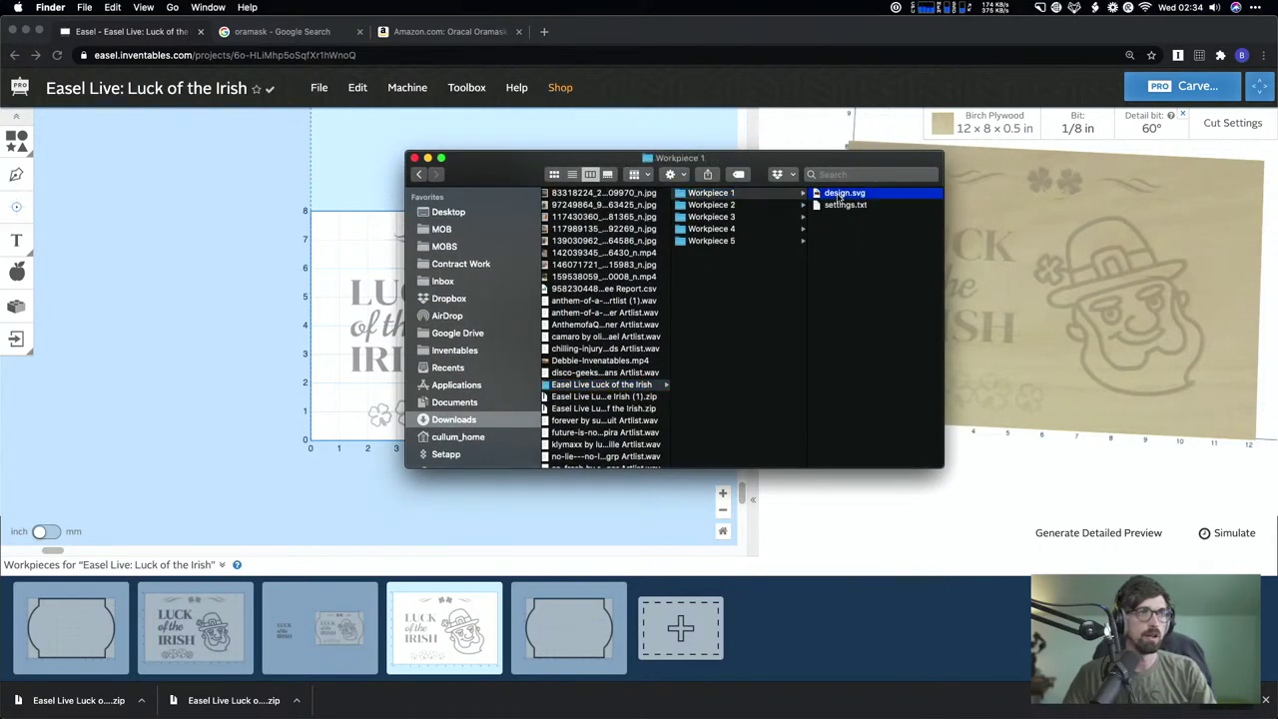
key(space)
key(space)
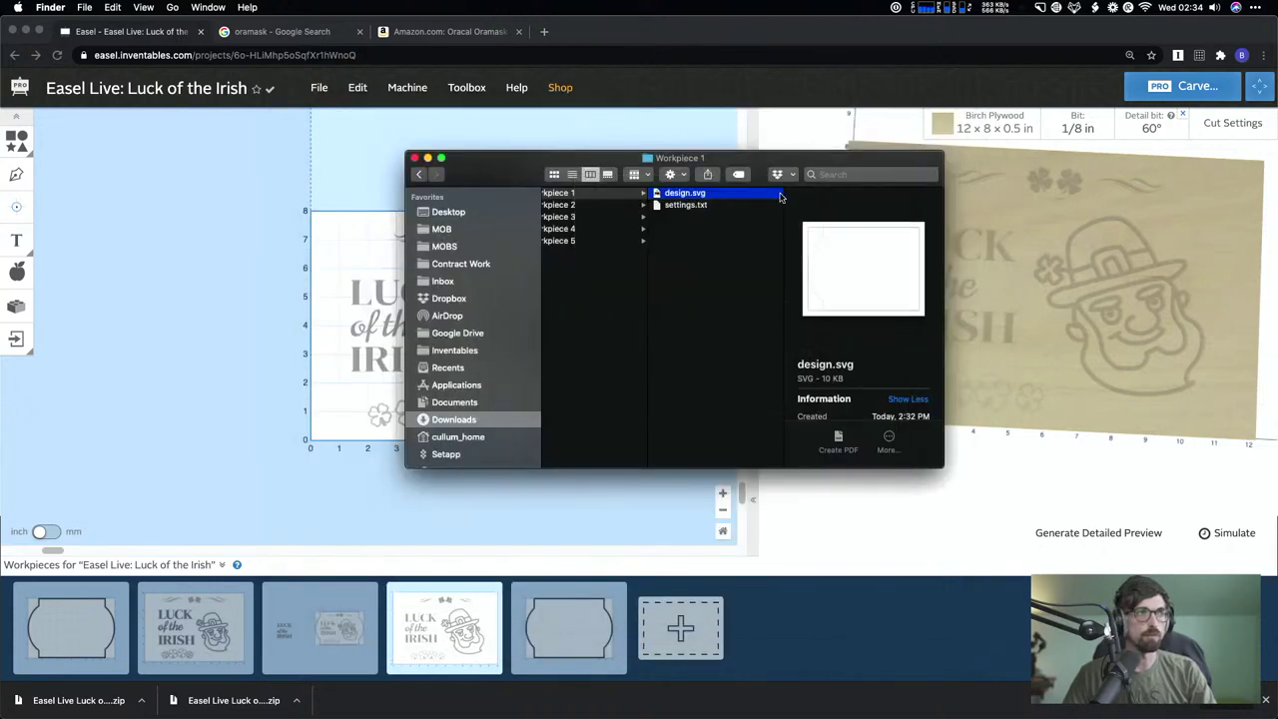
- Preview design.svg from the exported Workpiece 4 folder and close the Finder window to return to Easel
click(582, 206)
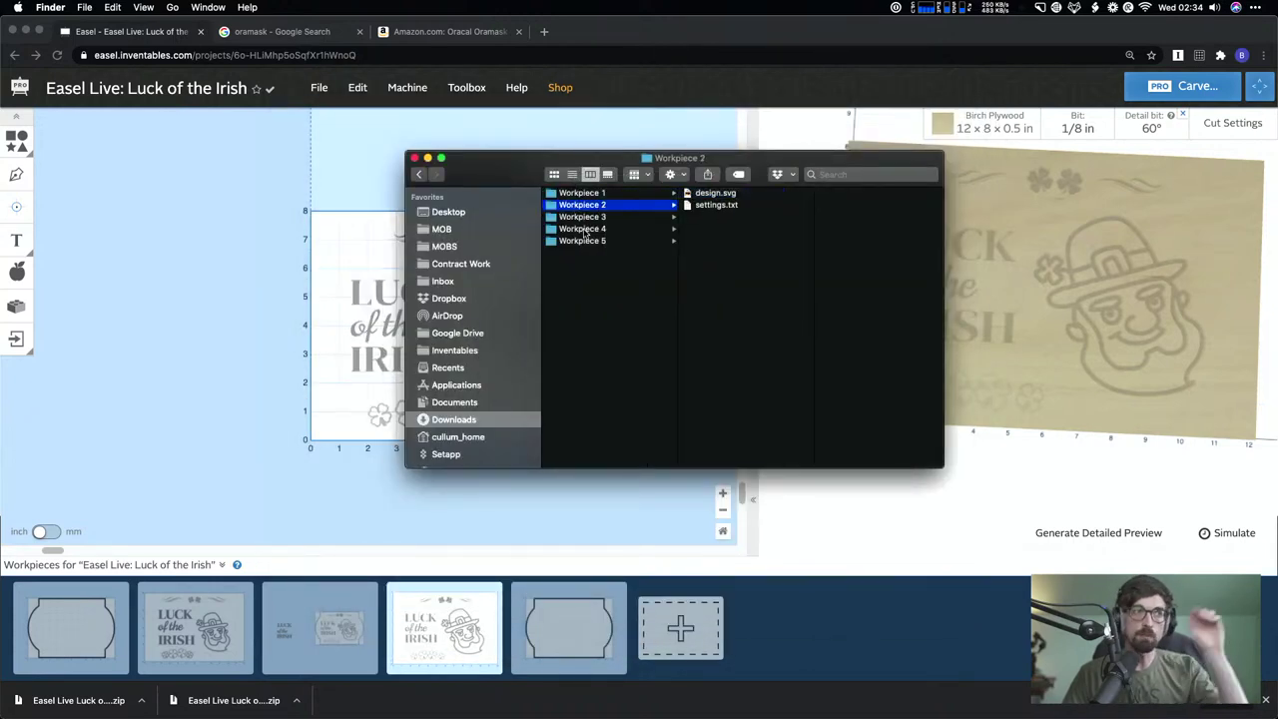
click(597, 228)
click(701, 194)
key(space)
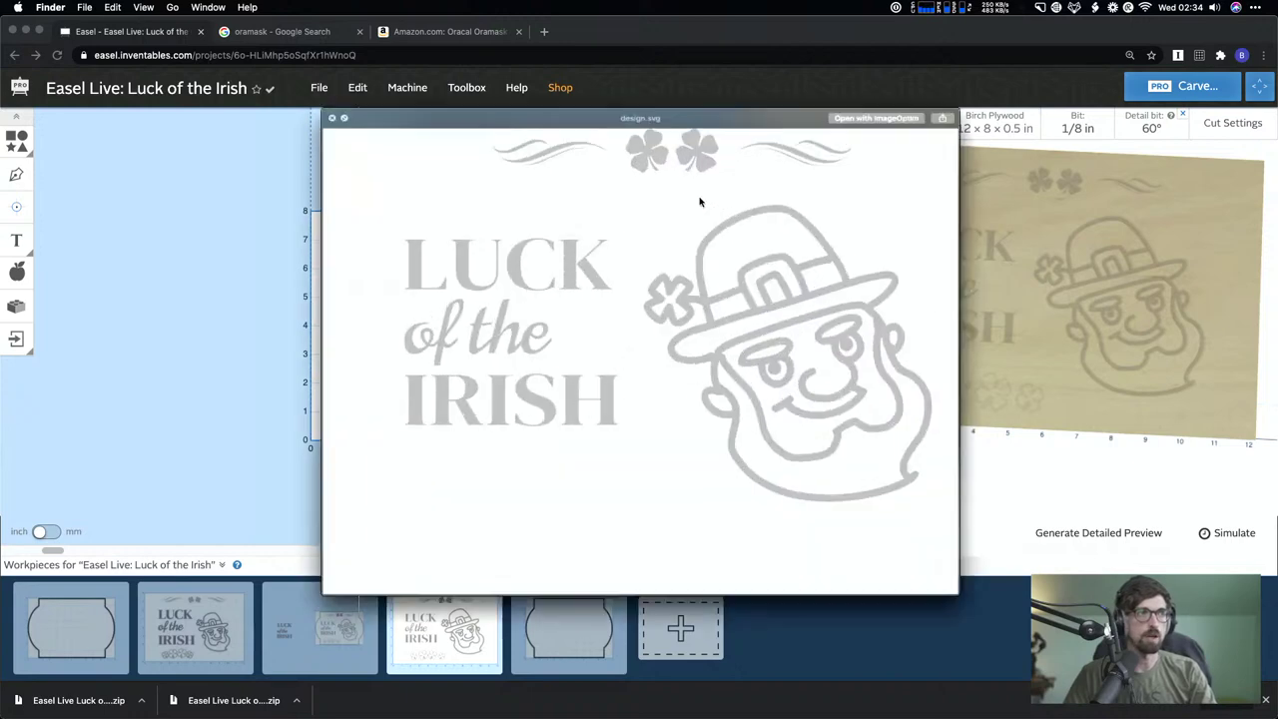
key(space)
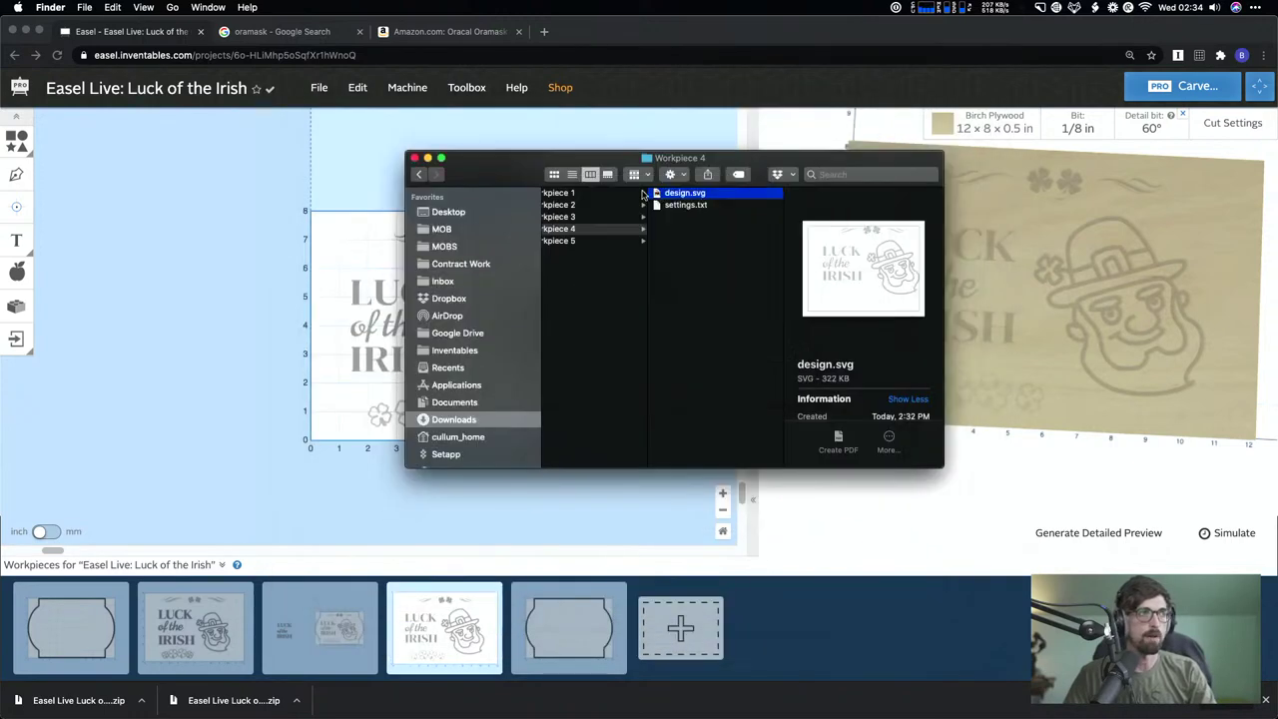
click(415, 158)
click(418, 163)
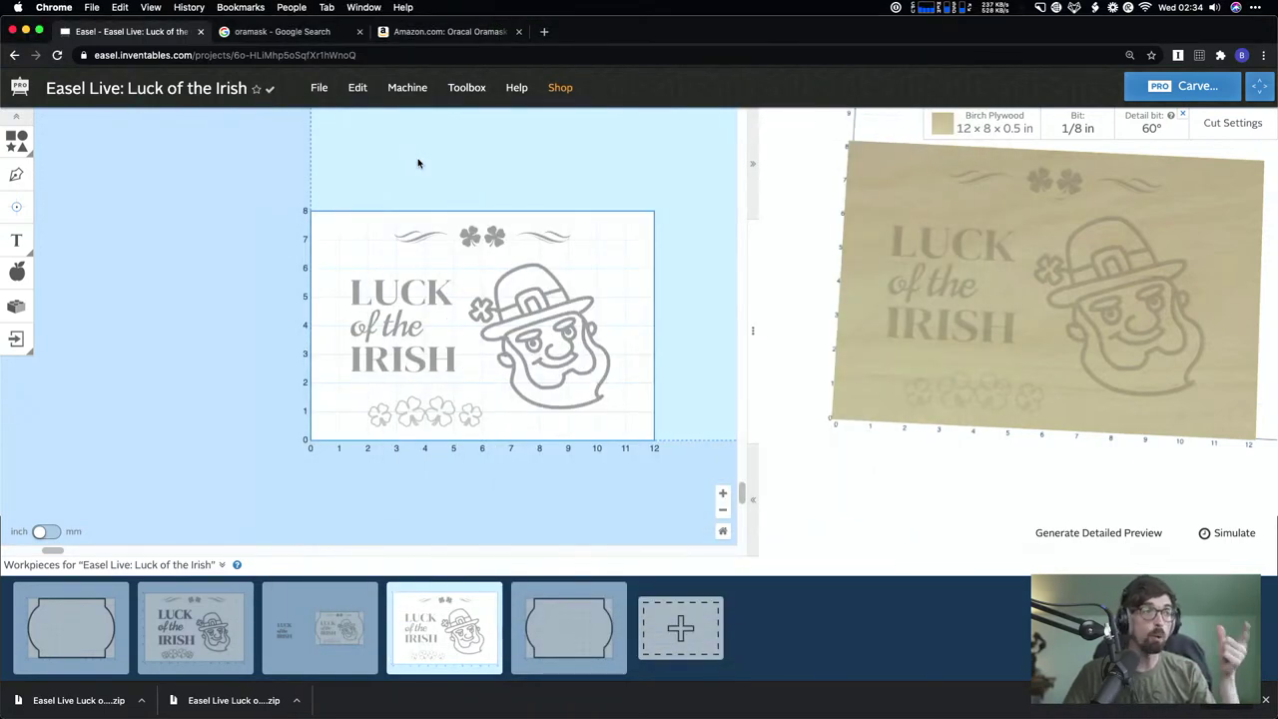
- Review the machine type choices and work area settings, keeping Other (grbl) as the machine
click(407, 86)
click(445, 146)
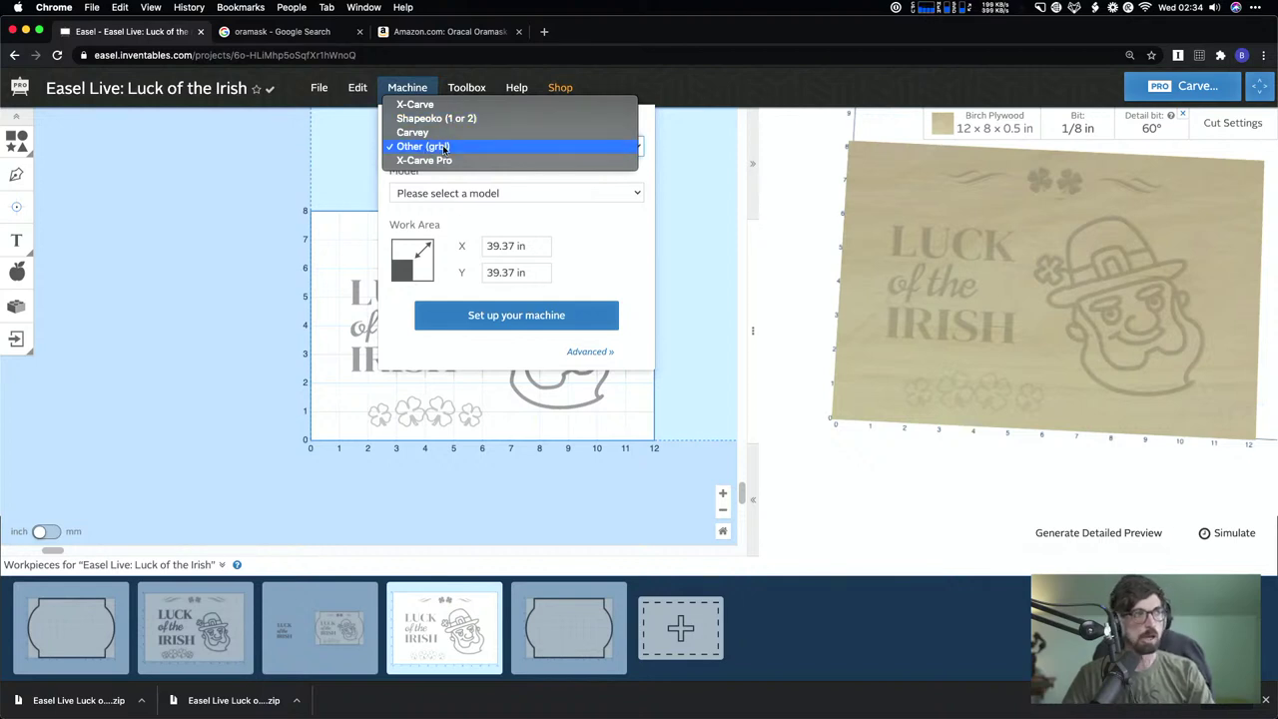
click(444, 147)
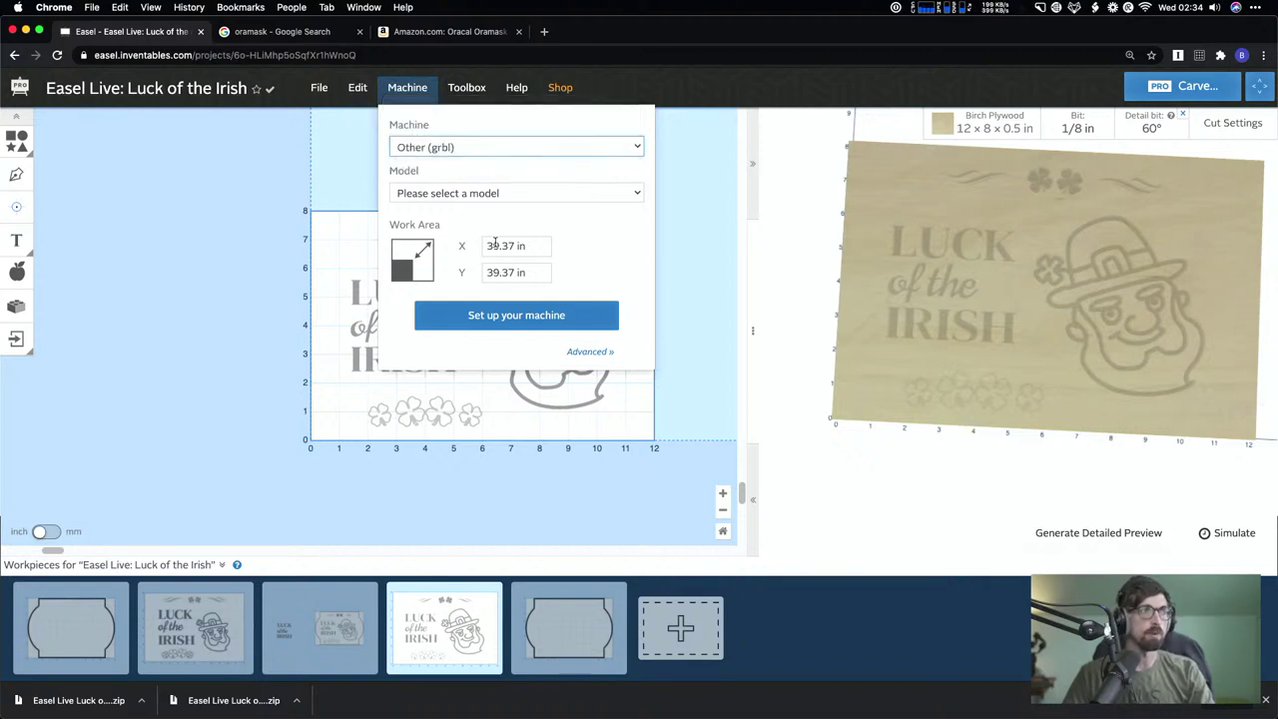
click(682, 292)
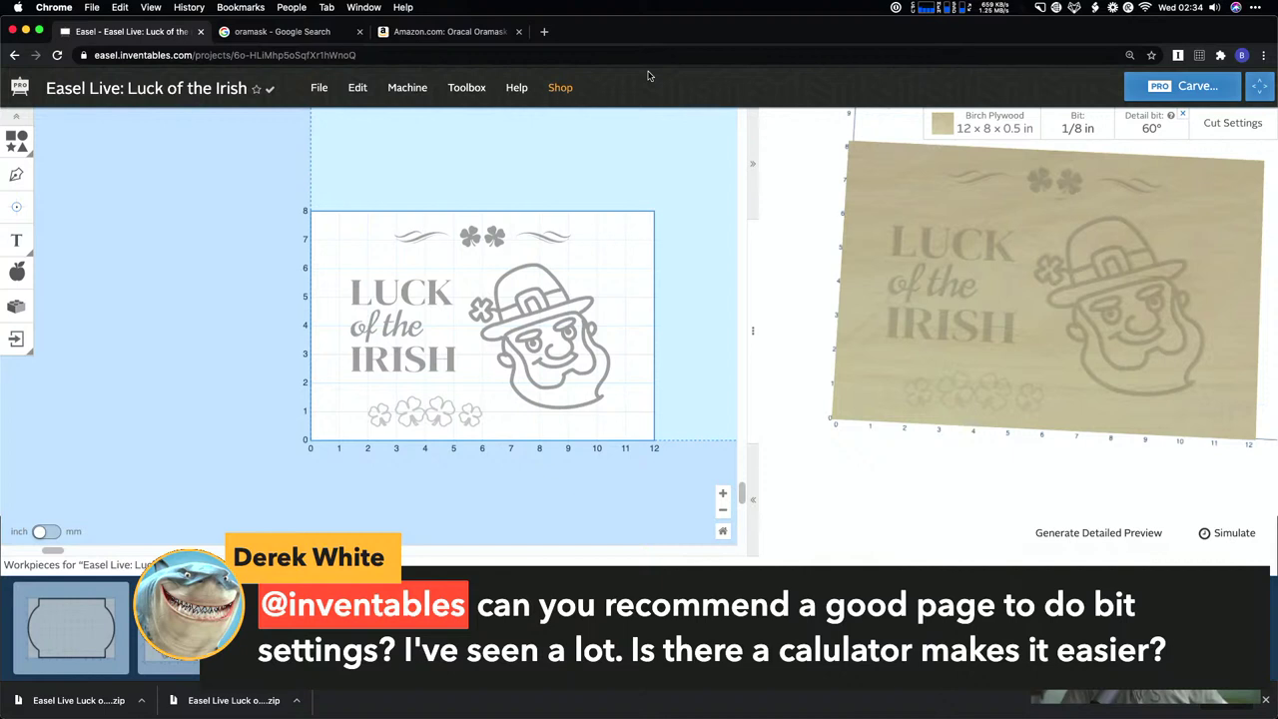
- Review the available roughing bits, including end mills and V bits, and the engraving's roughing and detail cut settings
click(1080, 130)
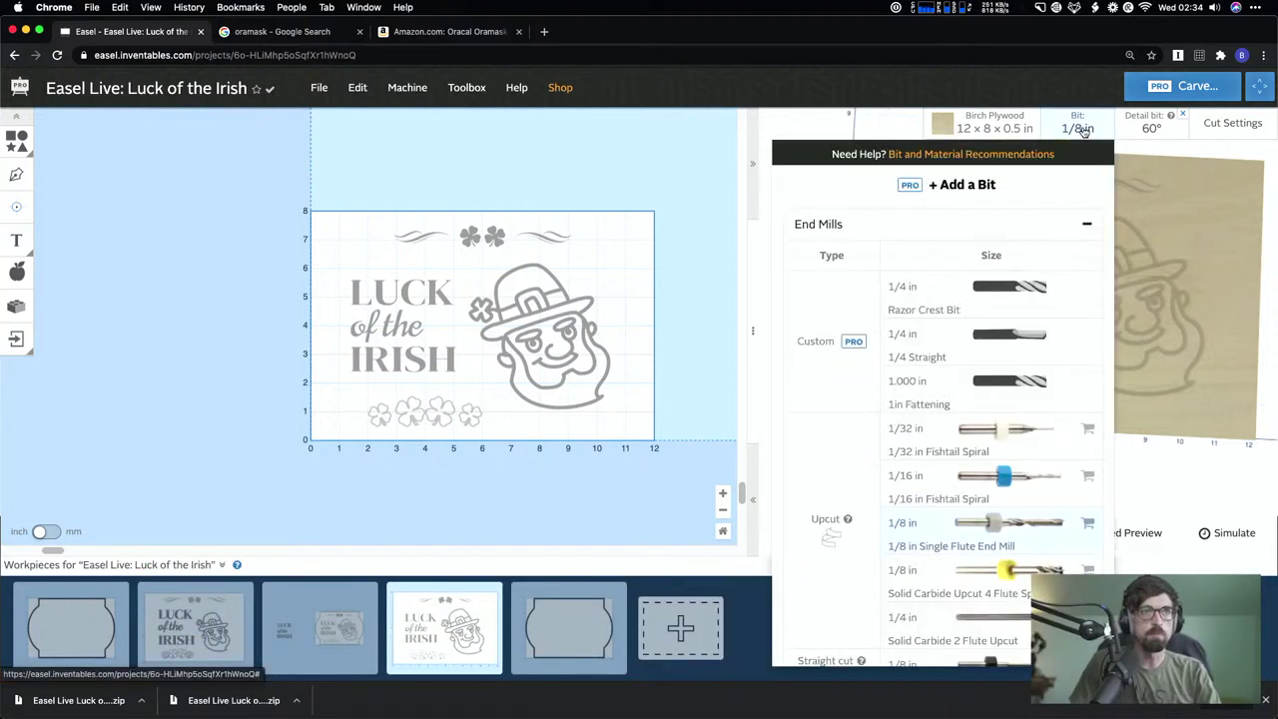
scroll(938, 399, down, 5)
click(718, 189)
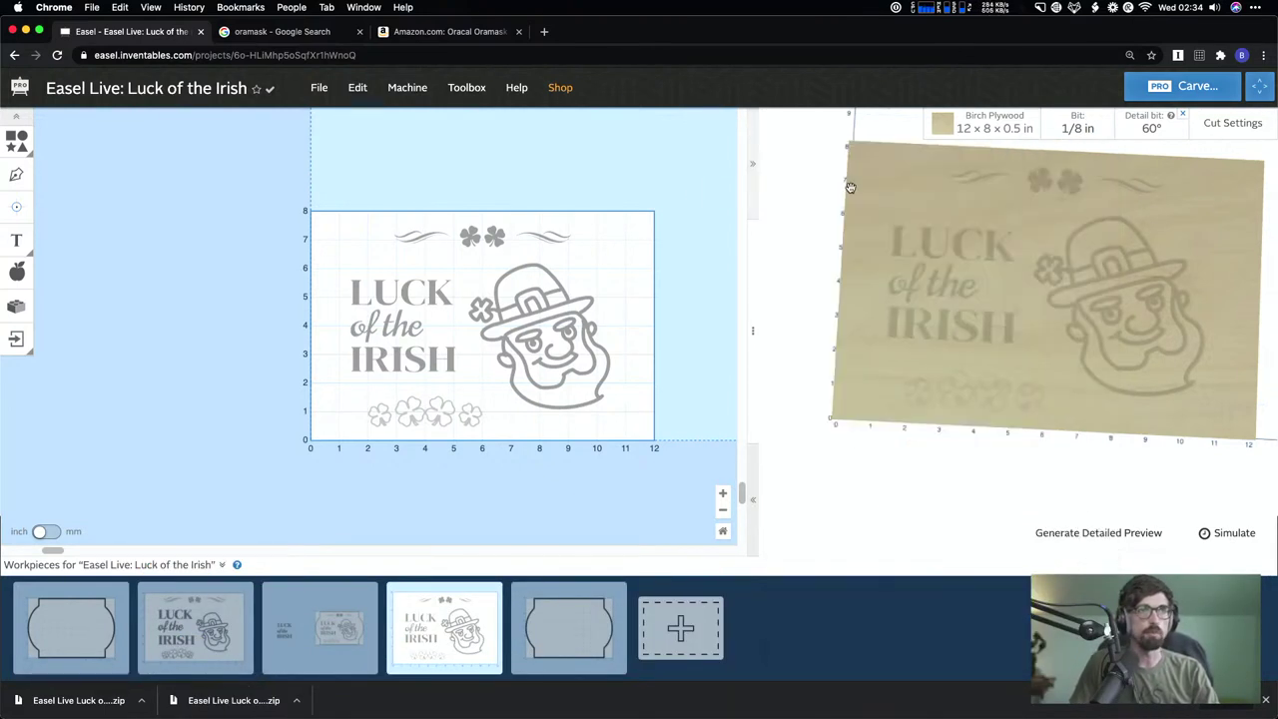
click(1210, 125)
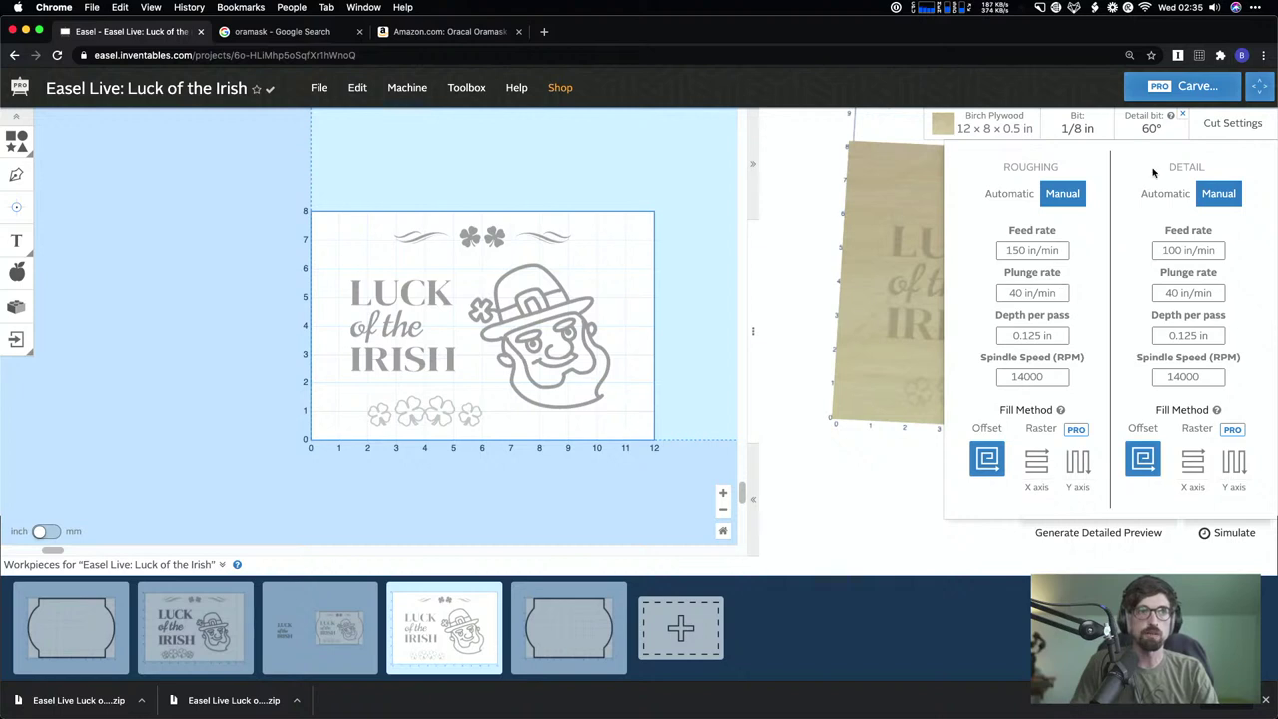
click(1076, 124)
scroll(975, 261, up, 1)
scroll(988, 369, down, 5)
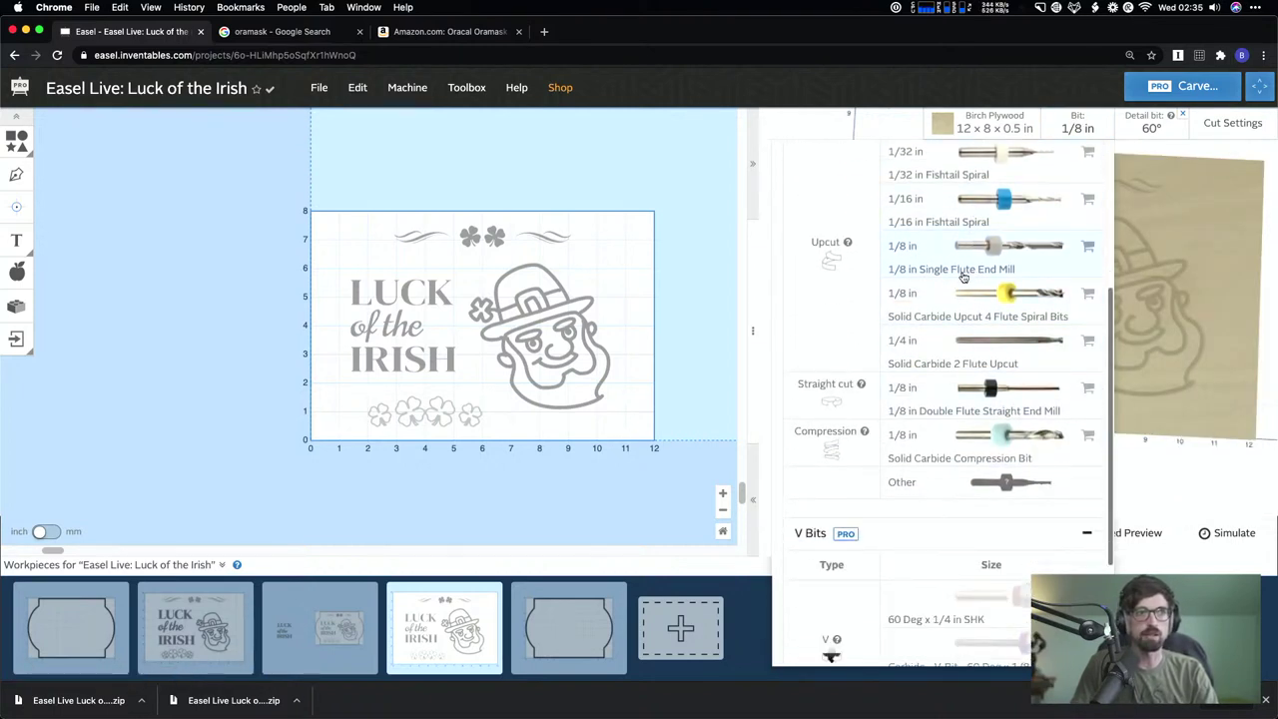
click(794, 118)
- Set the engraving's roughing cut settings to Automatic, and read and dismiss the saved cut settings notice
click(1224, 130)
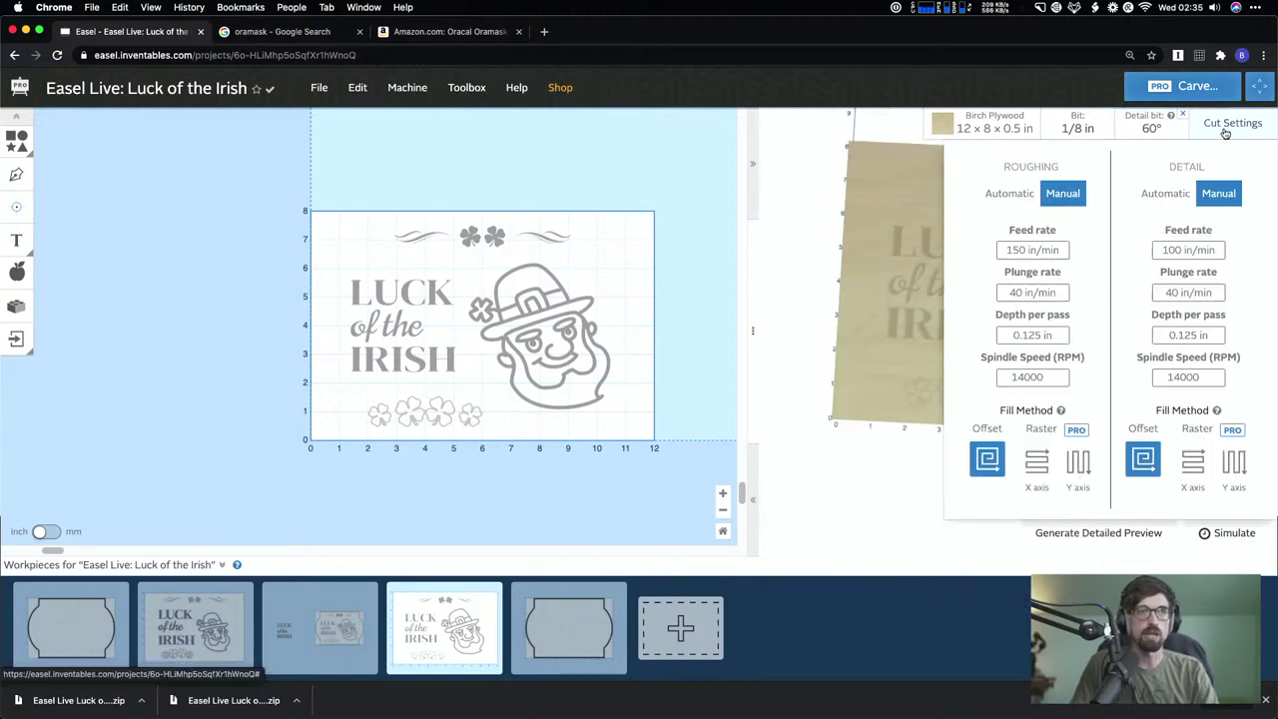
click(1008, 196)
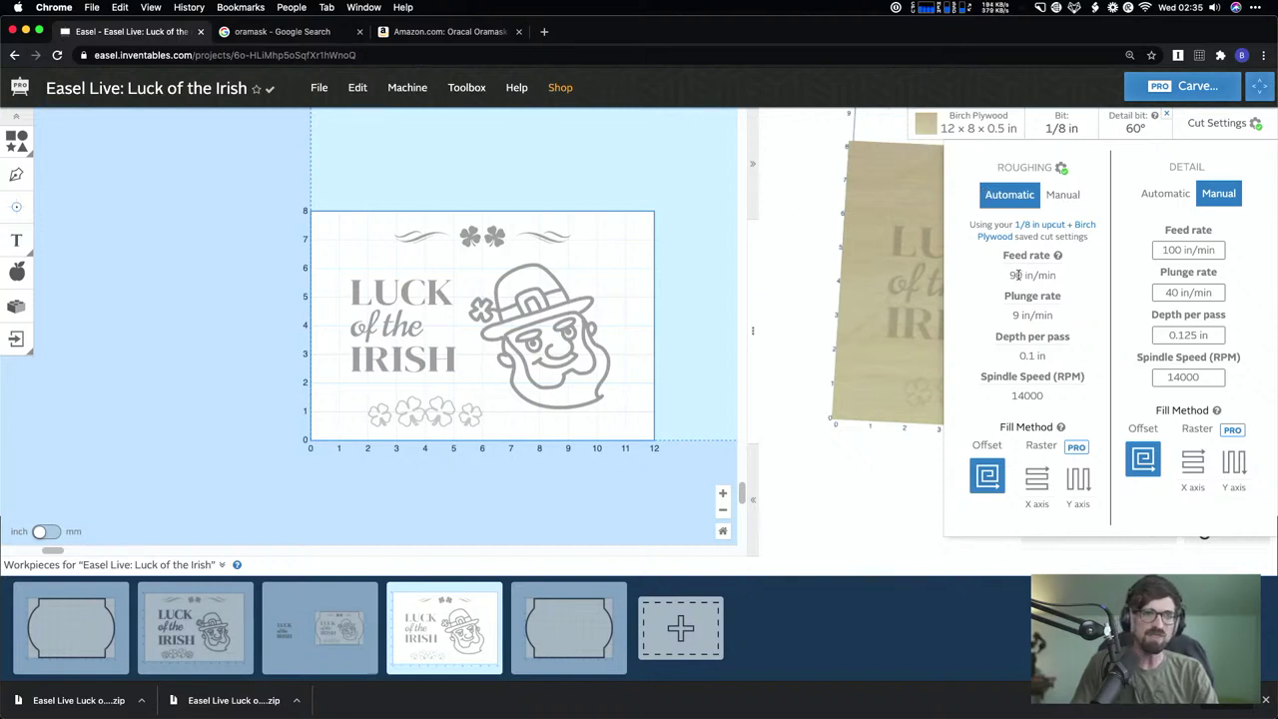
click(674, 169)
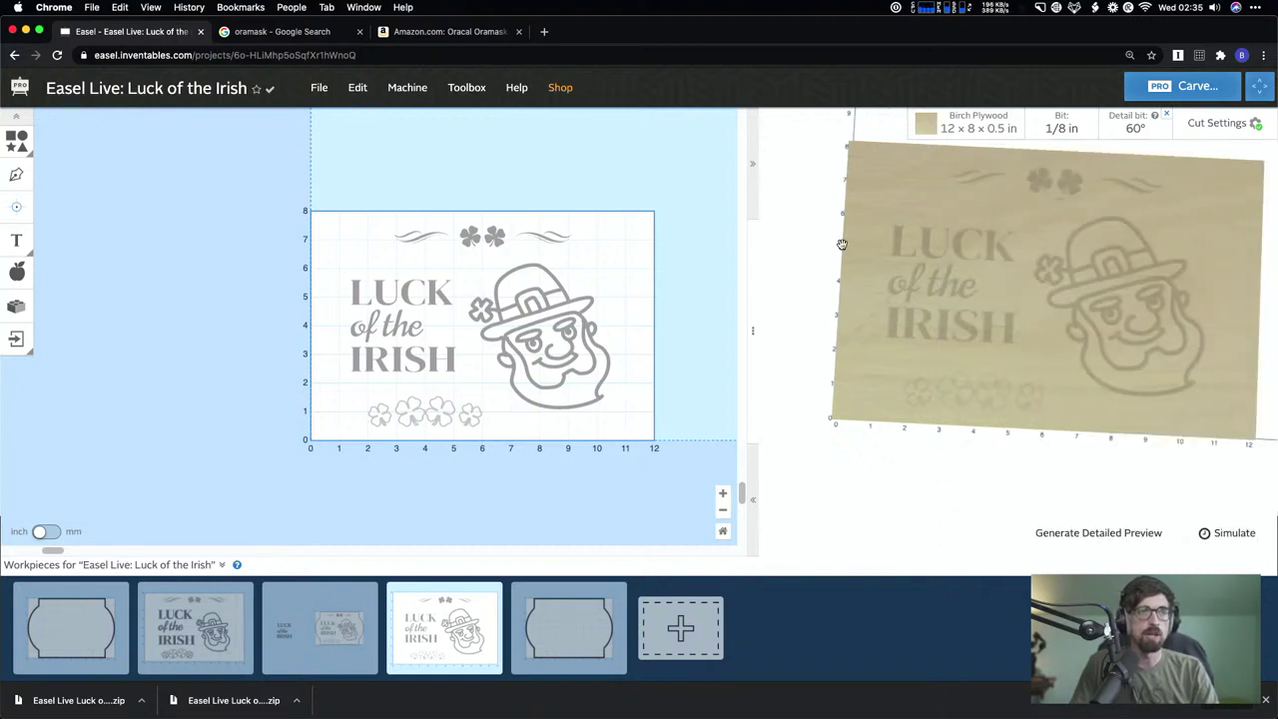
mouse_move(1256, 125)
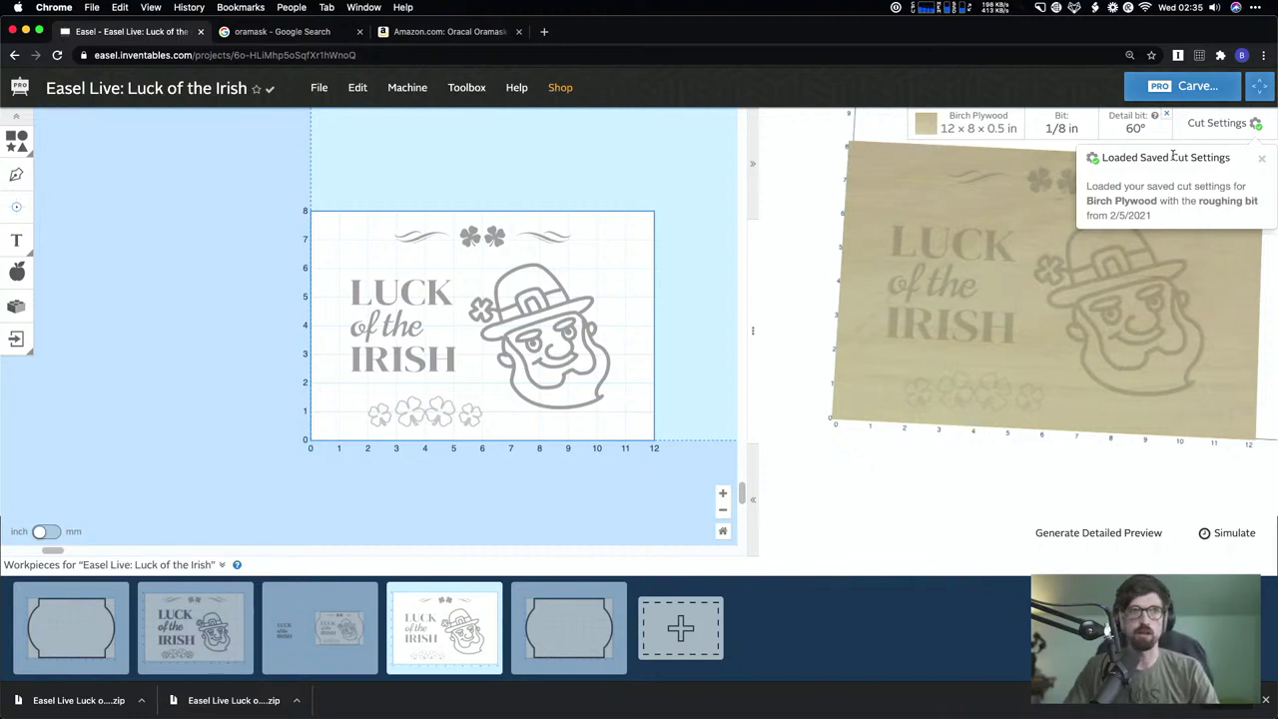
click(1263, 161)
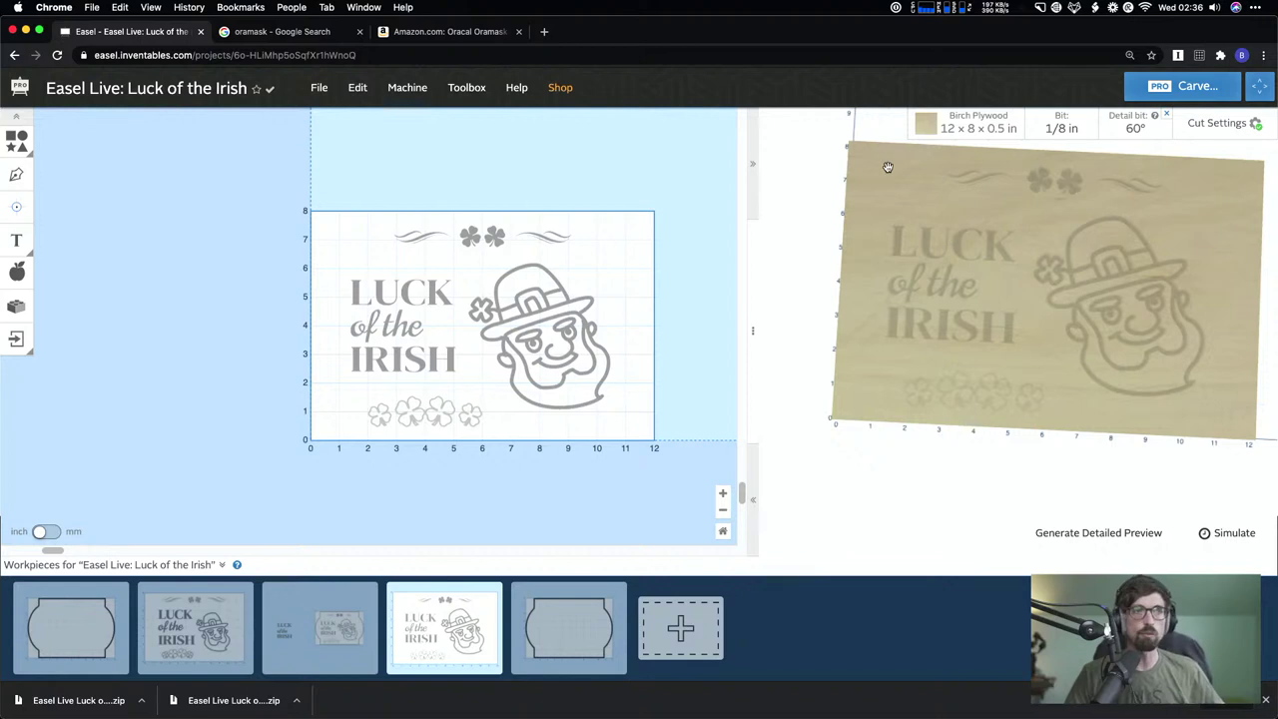
- Look over the list of available detail bits, leaving the 60° bit selected
click(1125, 130)
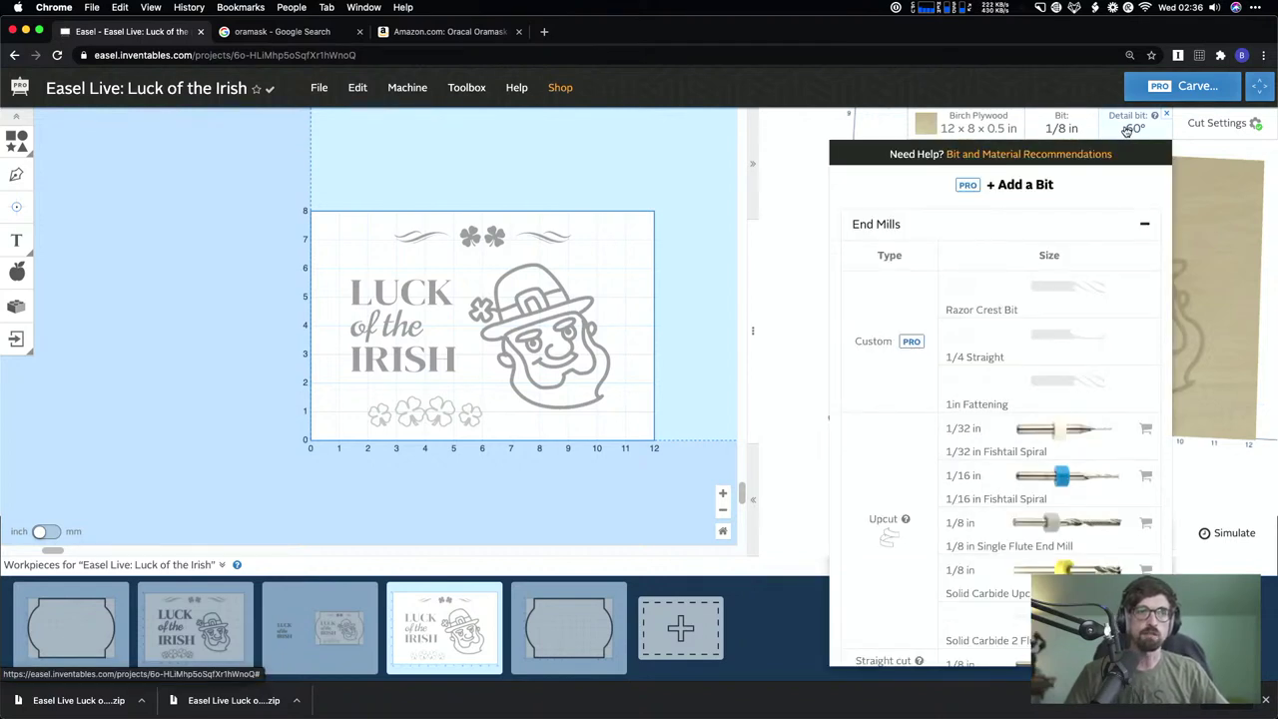
click(1125, 130)
click(1126, 130)
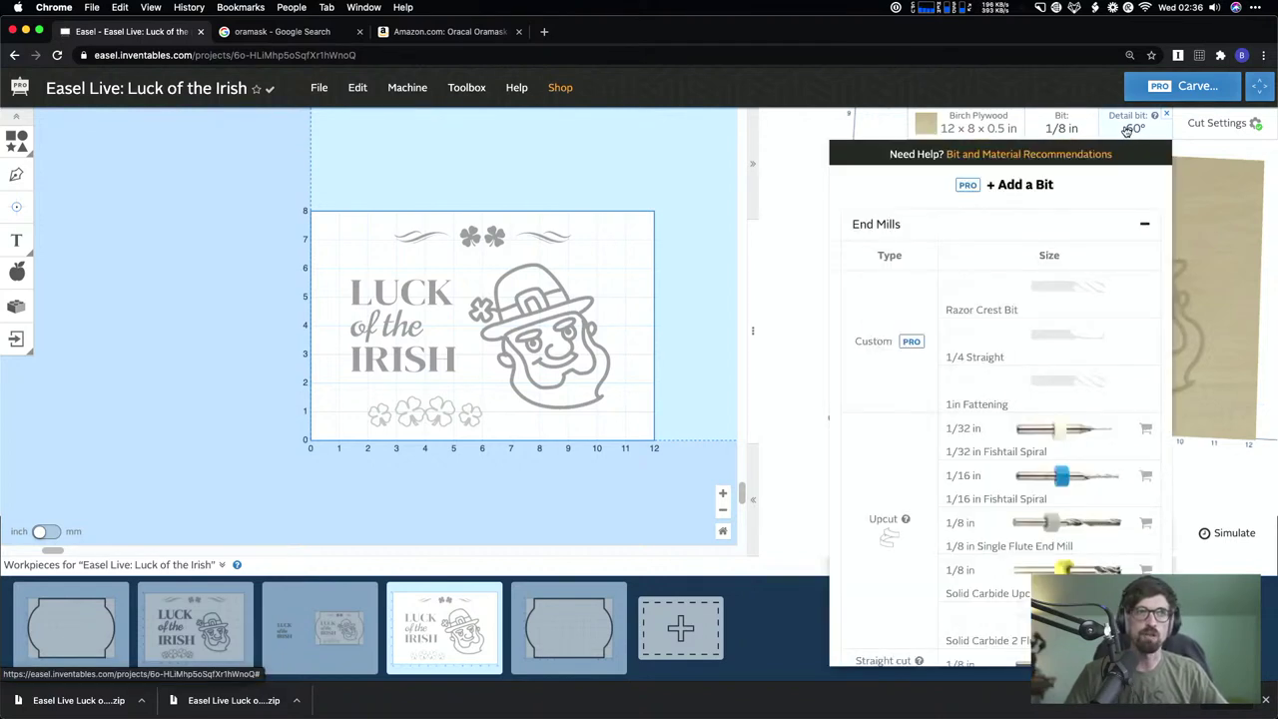
click(1131, 130)
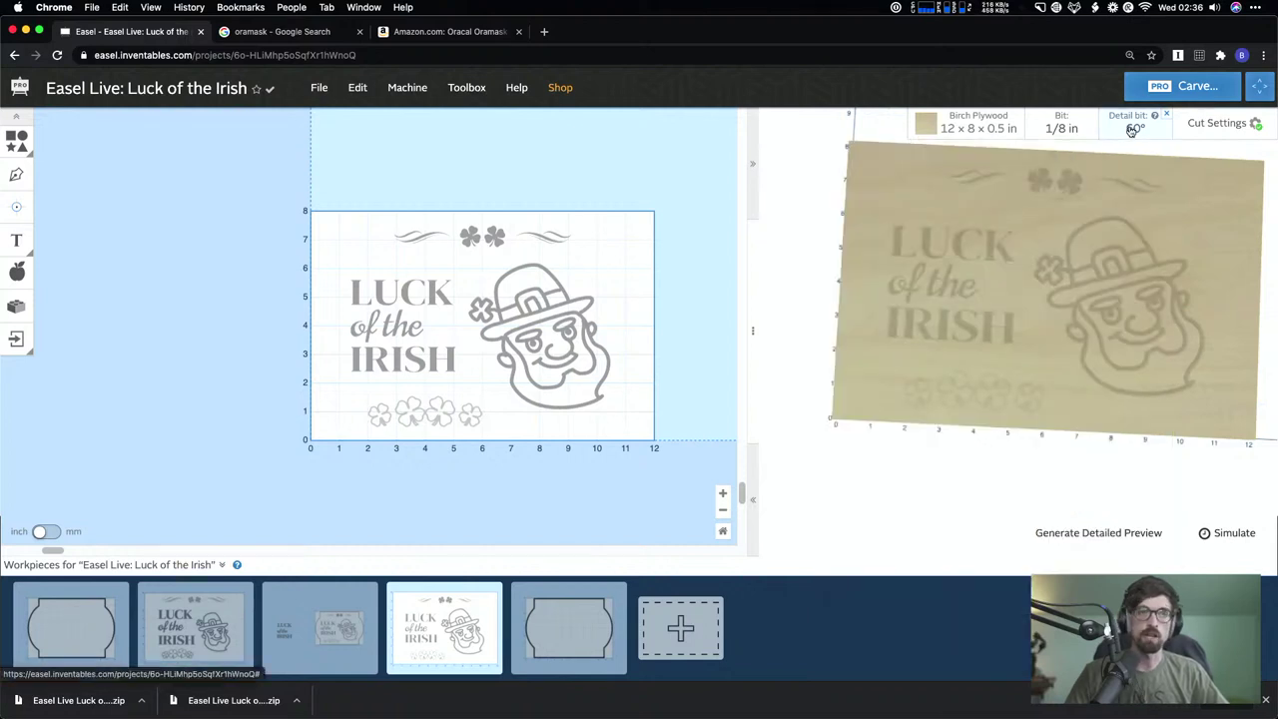
click(1137, 124)
click(1139, 125)
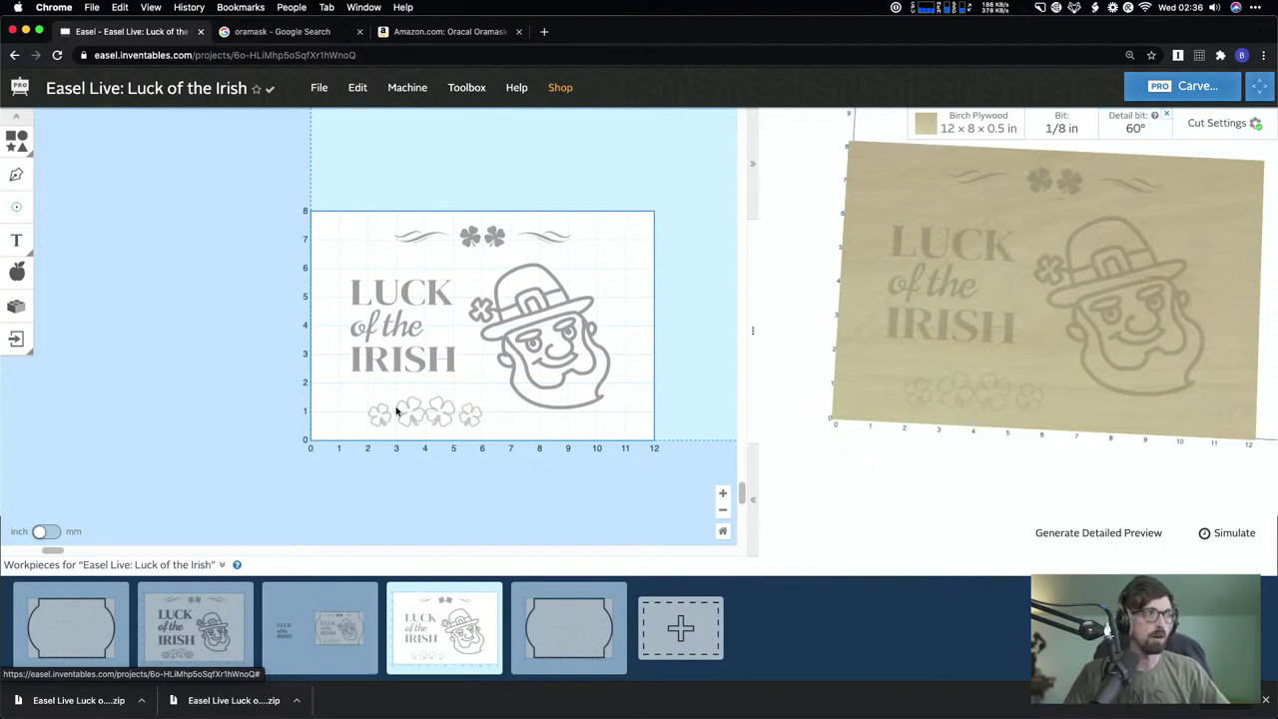
- Review the cut settings in millimetres and return the project units to inches
click(45, 532)
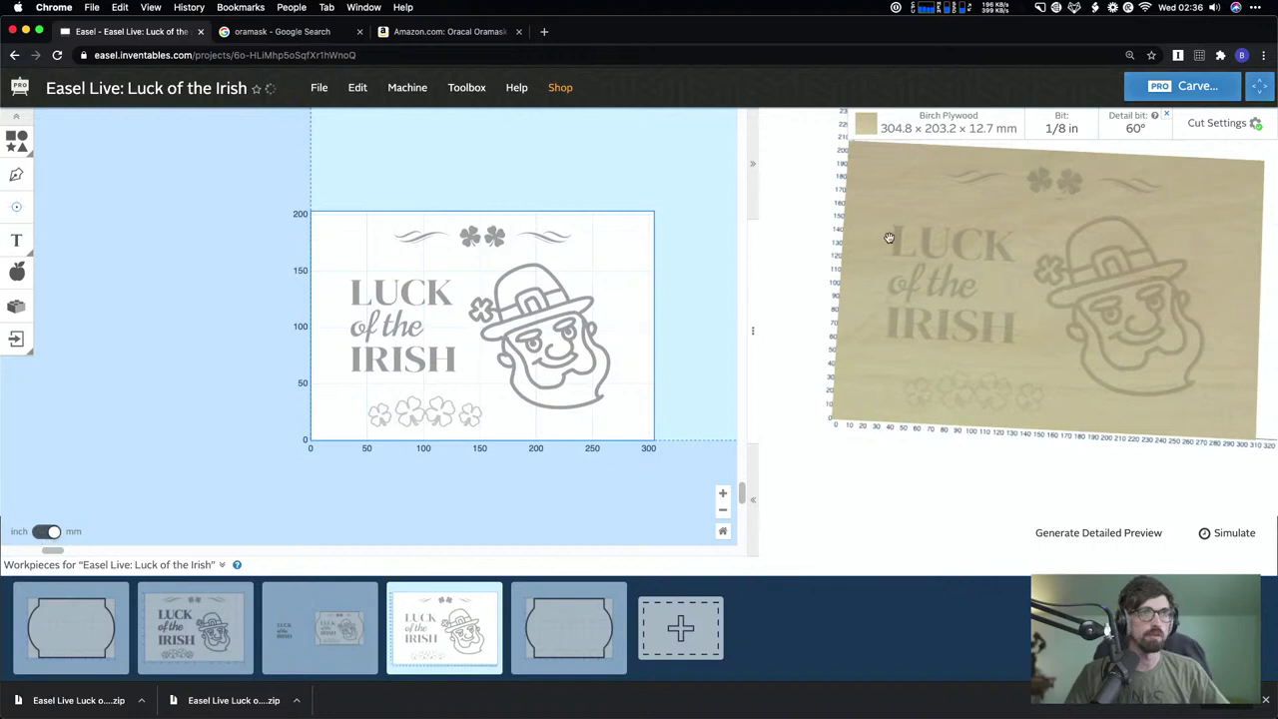
click(1210, 128)
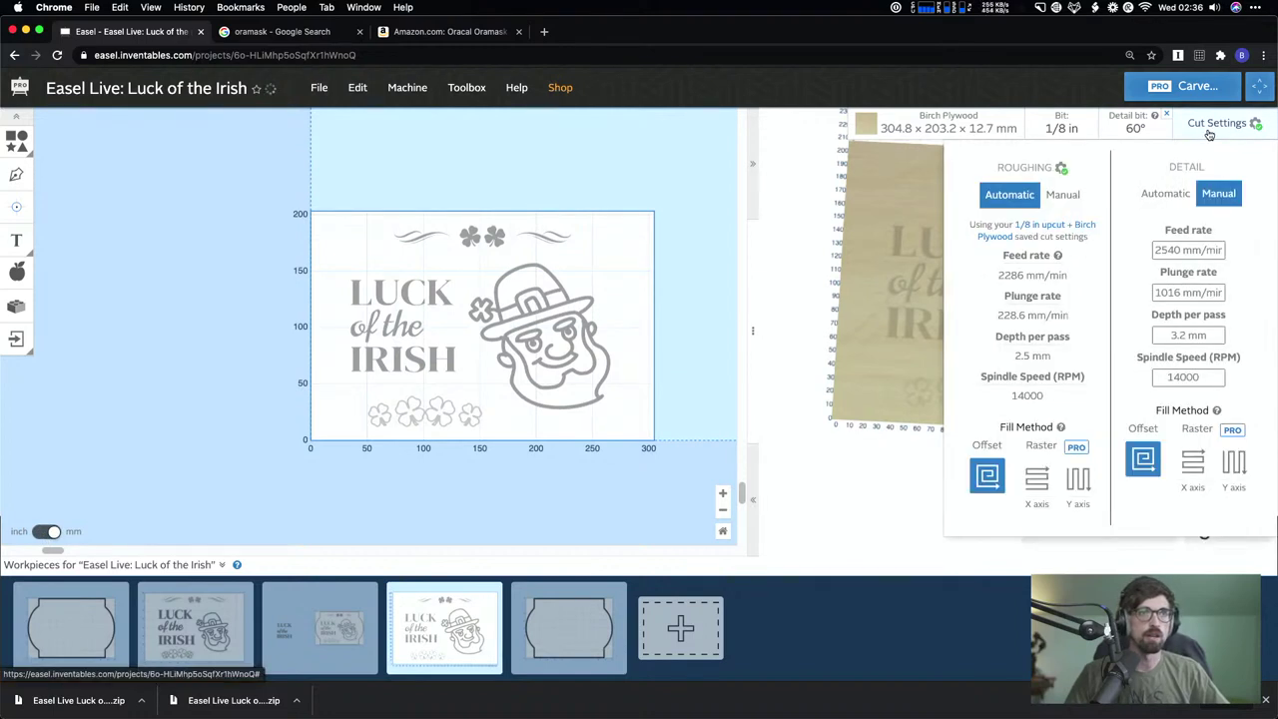
click(1209, 132)
click(38, 532)
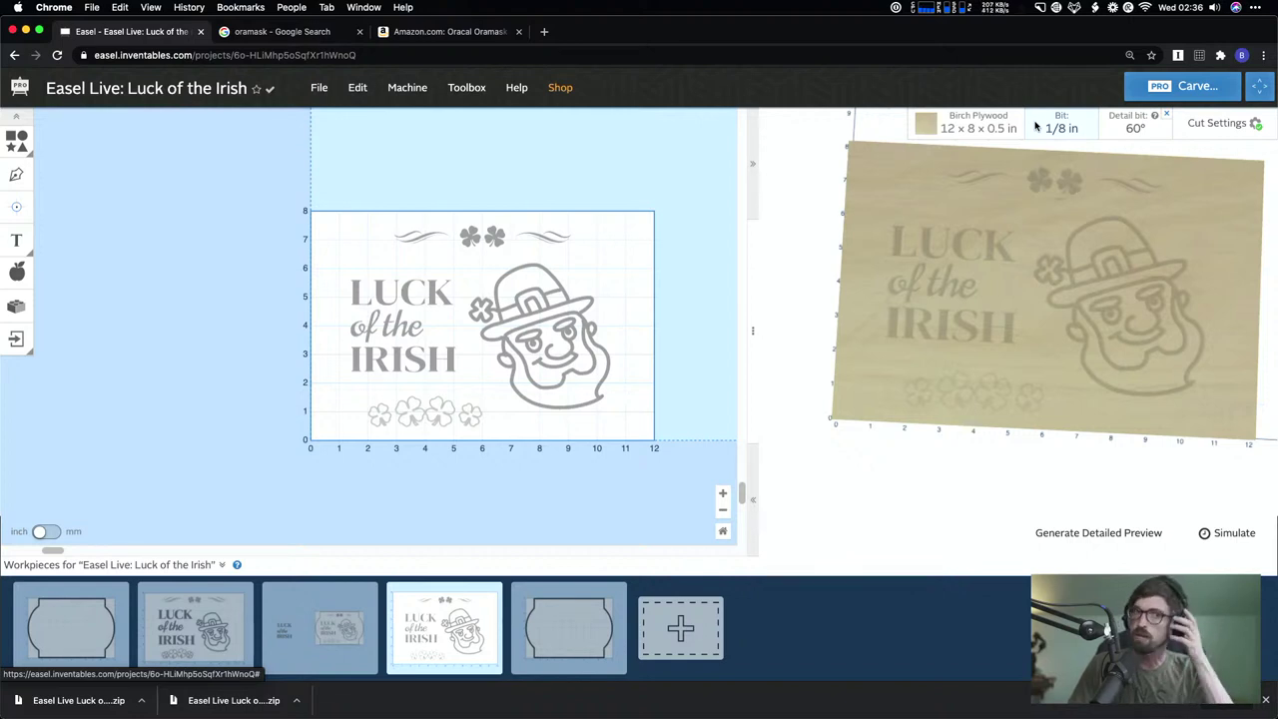
- Compare the roughing and detail cut settings in inches, including feed rate, plunge rate, depth per pass and spindle speed
click(1218, 123)
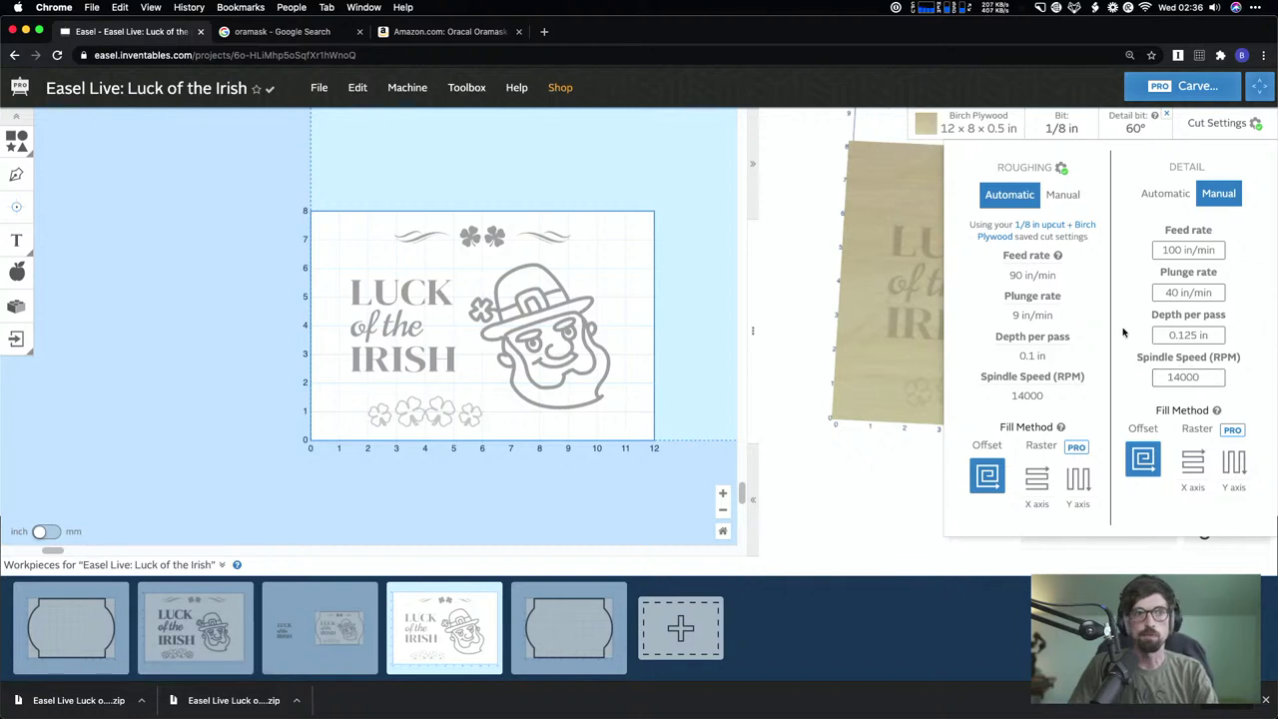
click(697, 187)
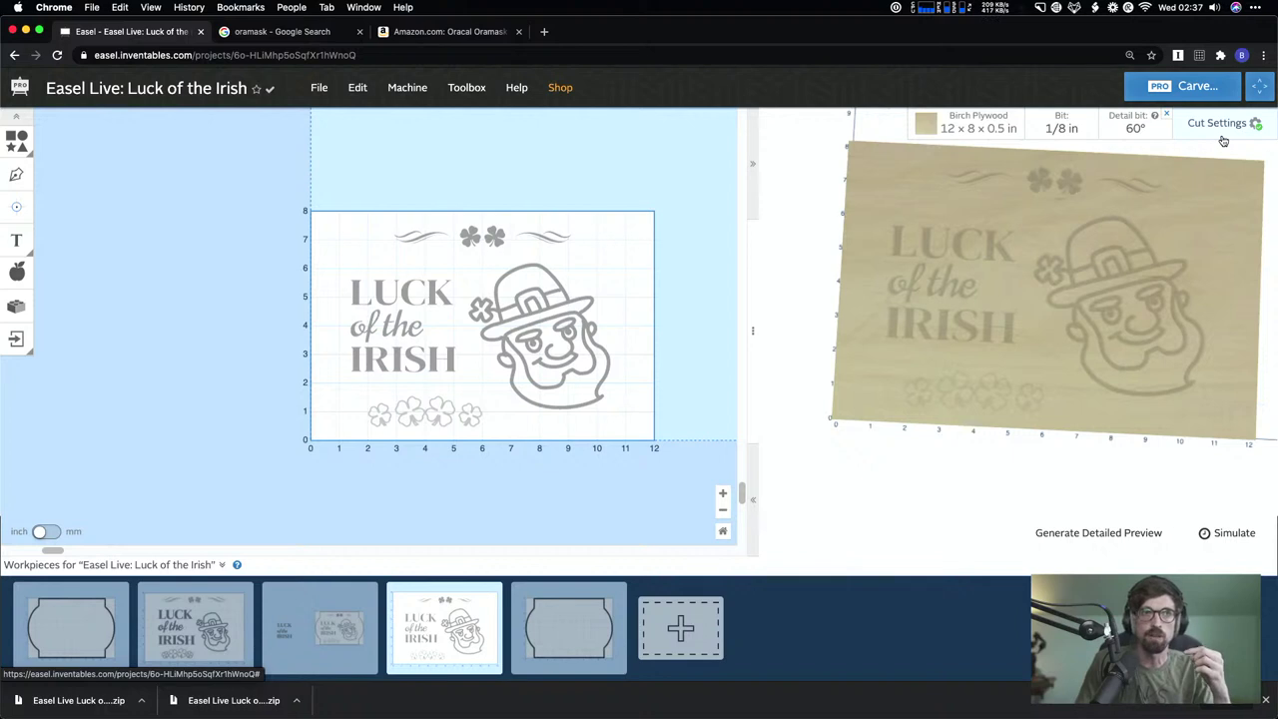
click(1221, 140)
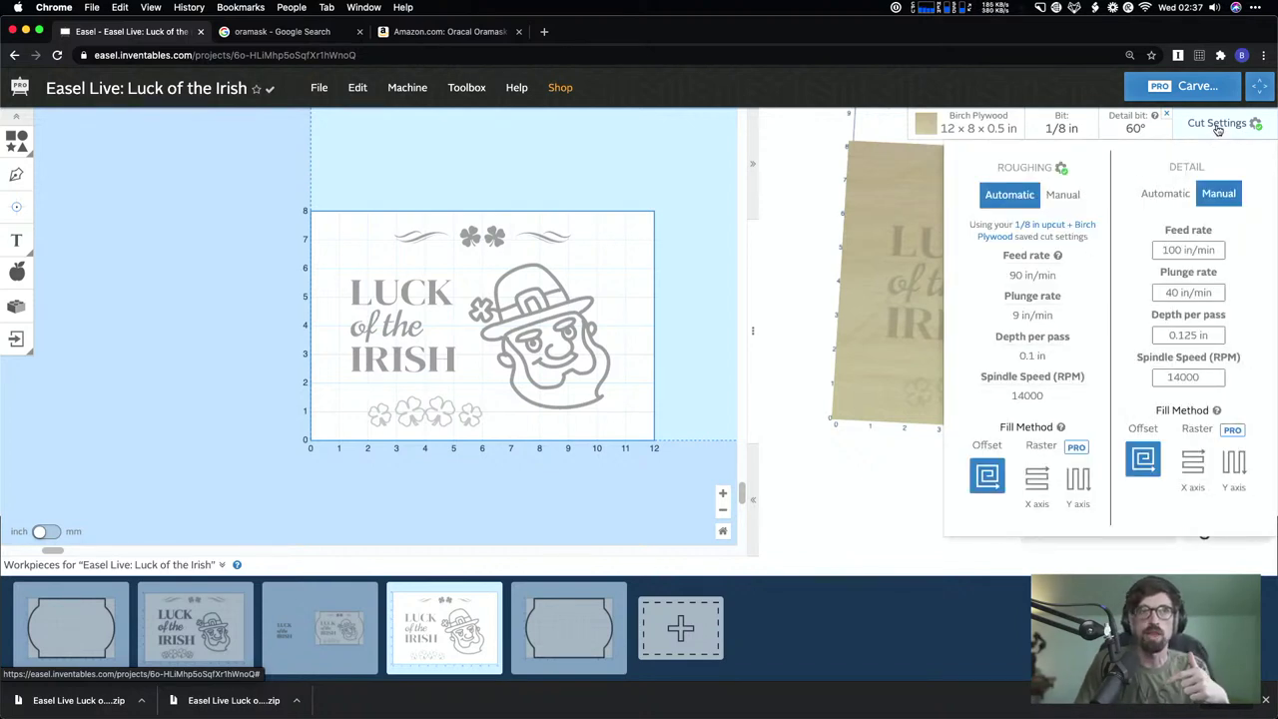
click(1218, 127)
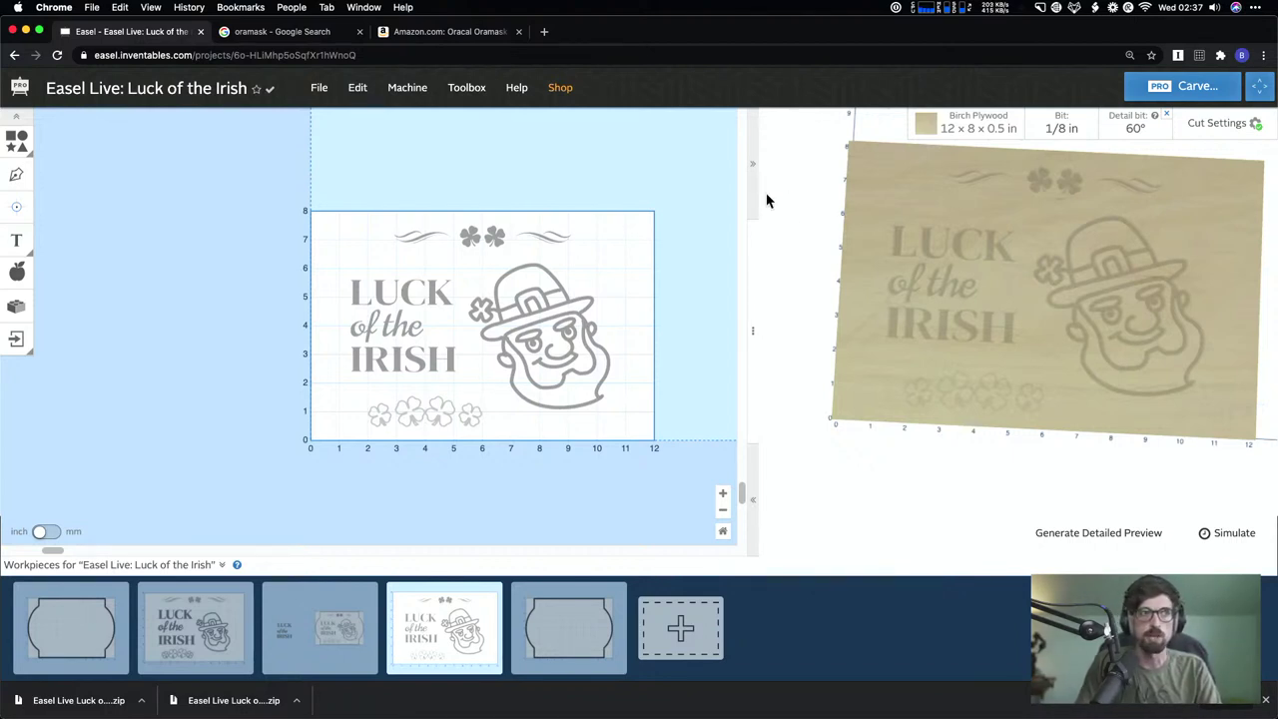
click(1226, 132)
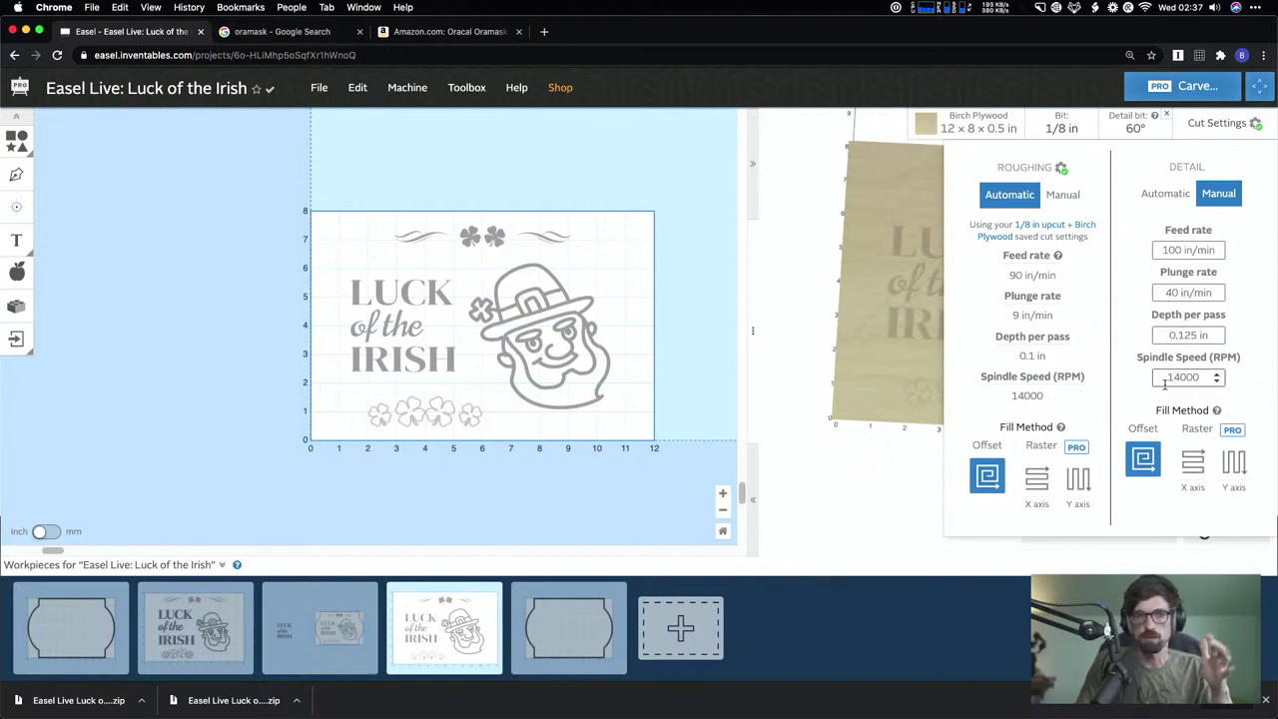
- Close the cut settings, search the web for "inventables feeds and speeds" and open the article "Calculating Your Cut Settings: Basic Feeds and Speeds Information"
click(678, 181)
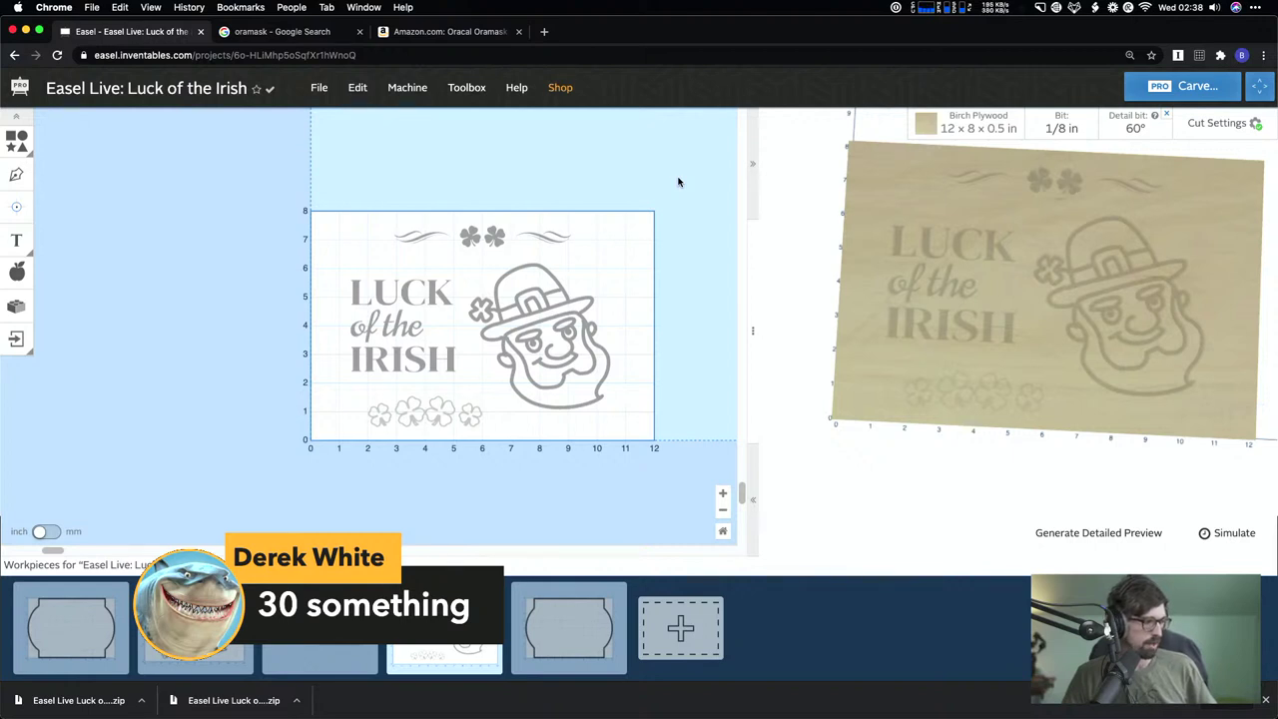
click(545, 36)
text(inventables feeds and speeds)
key(Return)
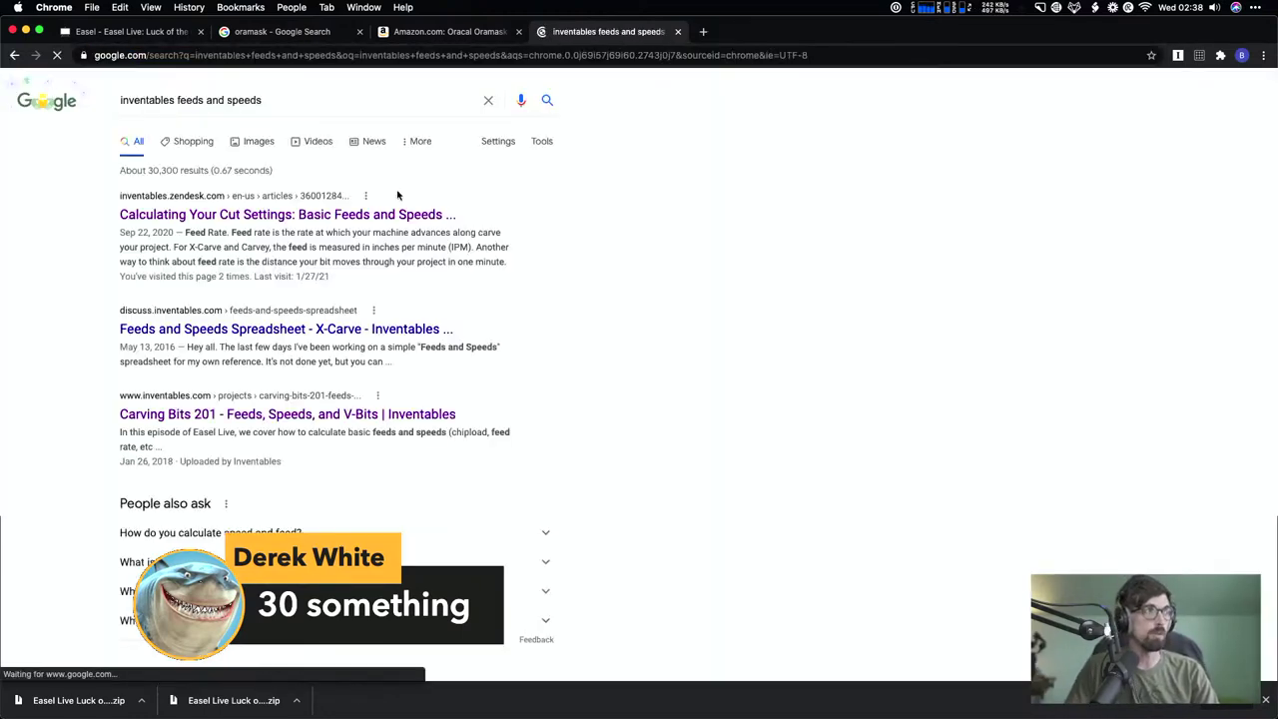
click(315, 214)
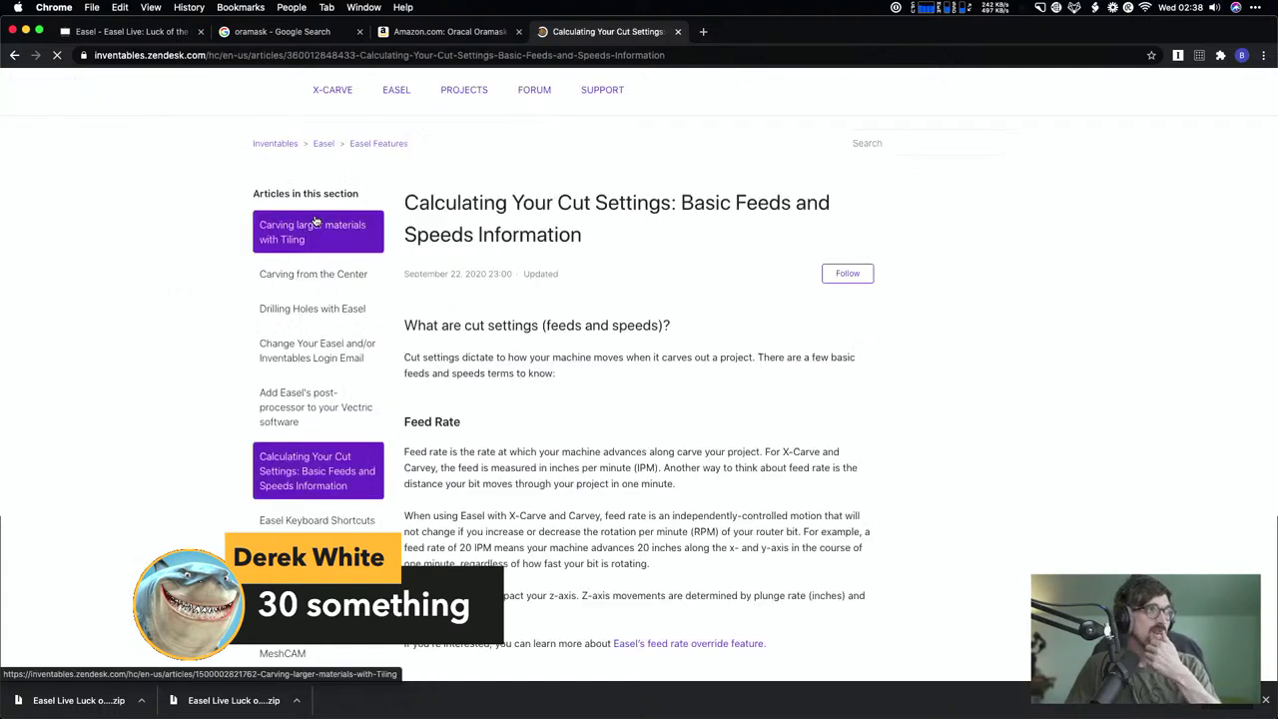
- Select the feeds and speeds article's full web address and switch to Restream Chat
click(379, 55)
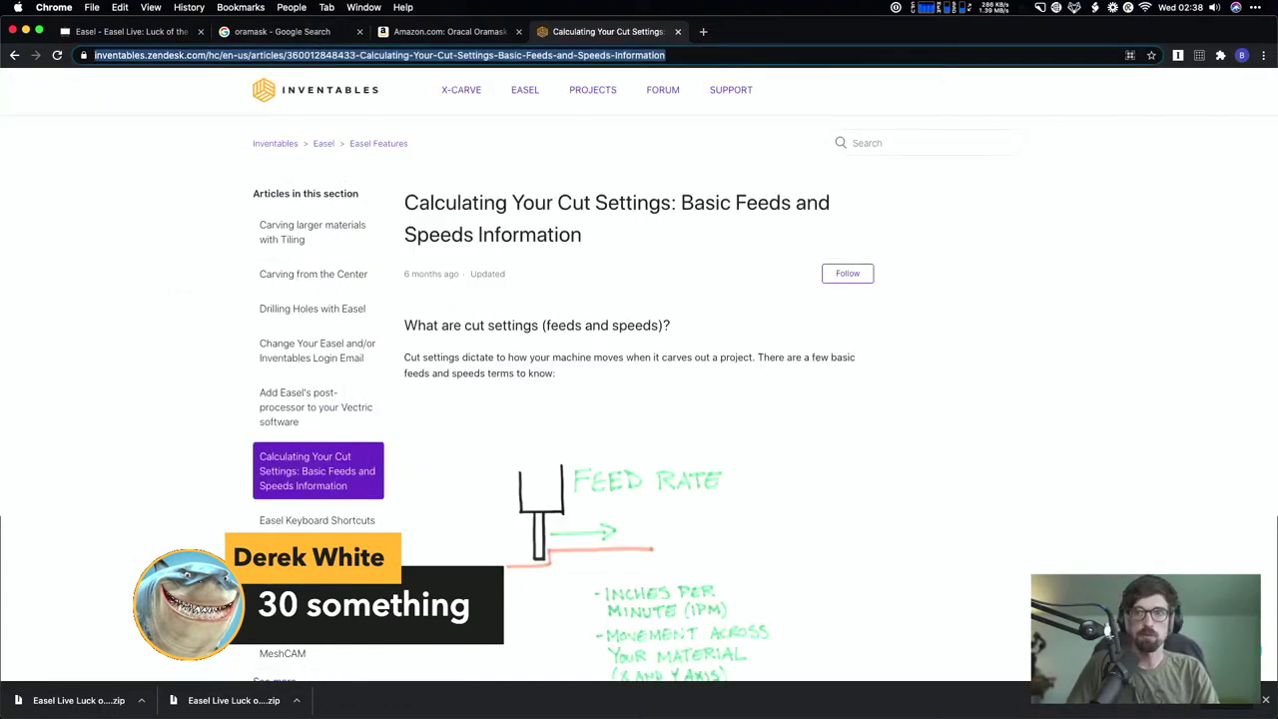
key(super+Tab)
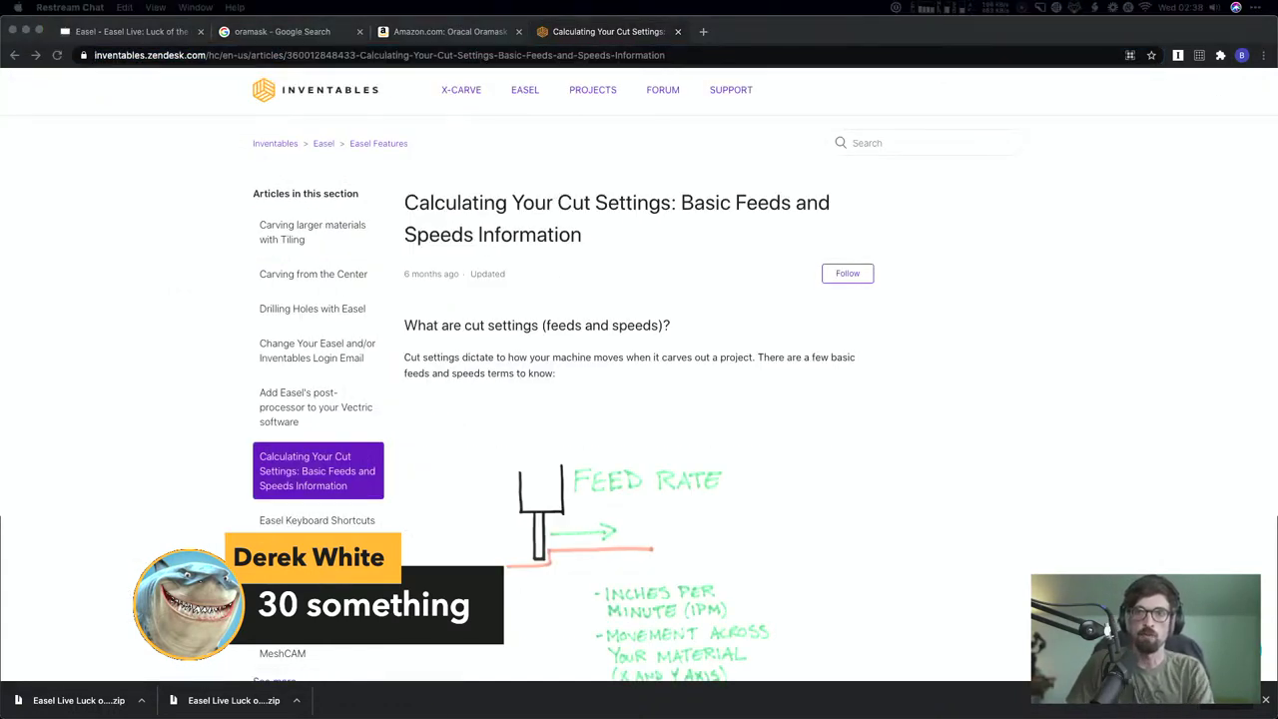
- Skim the article's chip load, material hardness and clamping sections through to the feed rate and chip load equations, returning to Chrome
scroll(633, 381, down, 5)
scroll(633, 385, down, 15)
scroll(632, 384, down, 20)
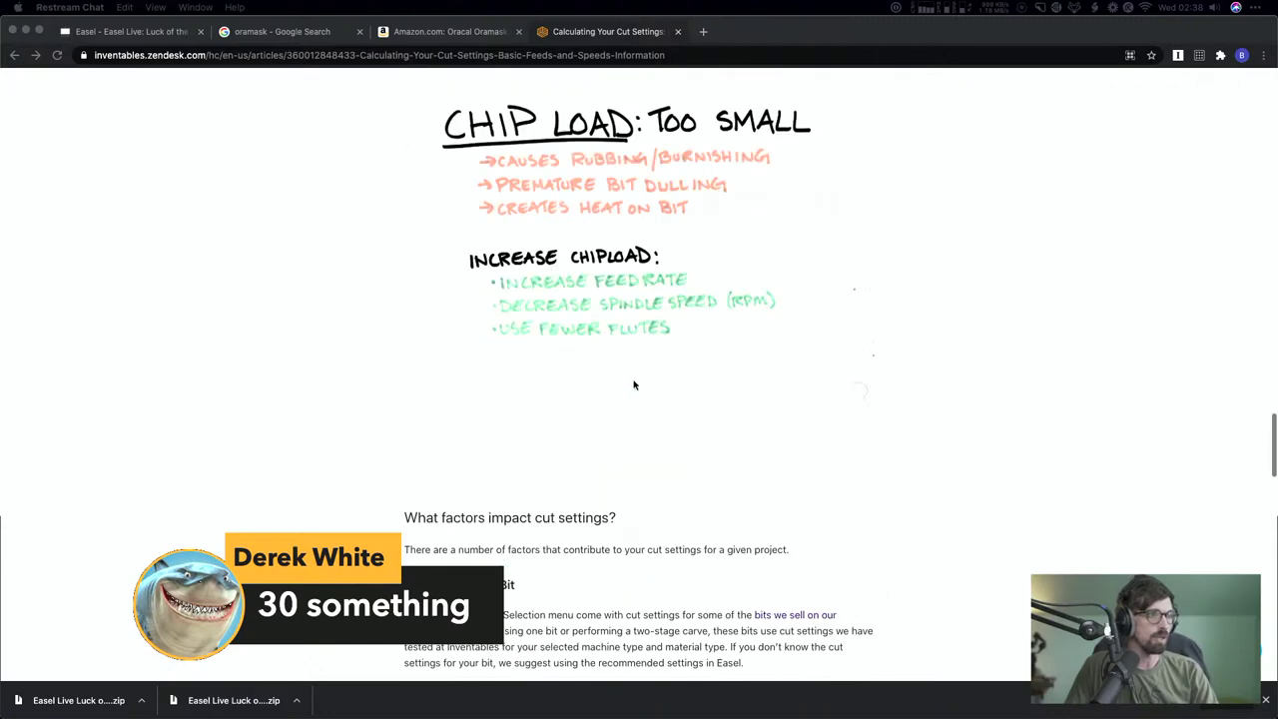
scroll(632, 384, down, 15)
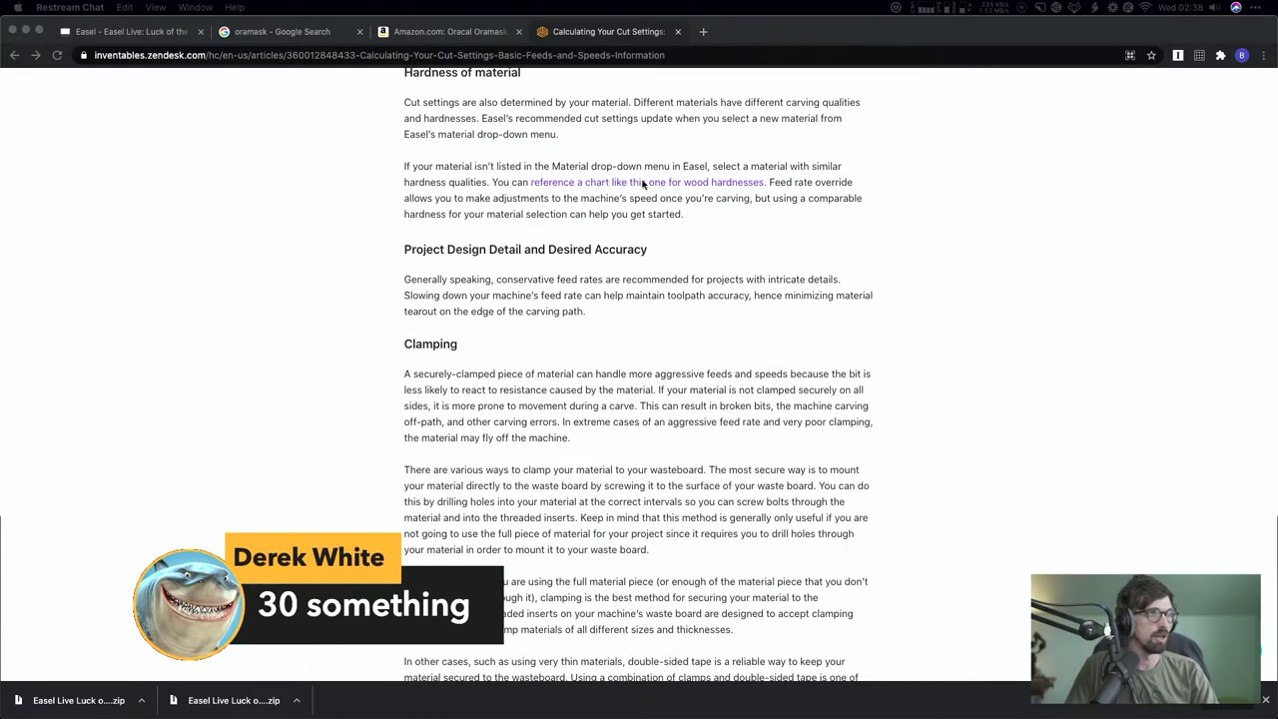
key(super+Tab)
scroll(646, 169, down, 10)
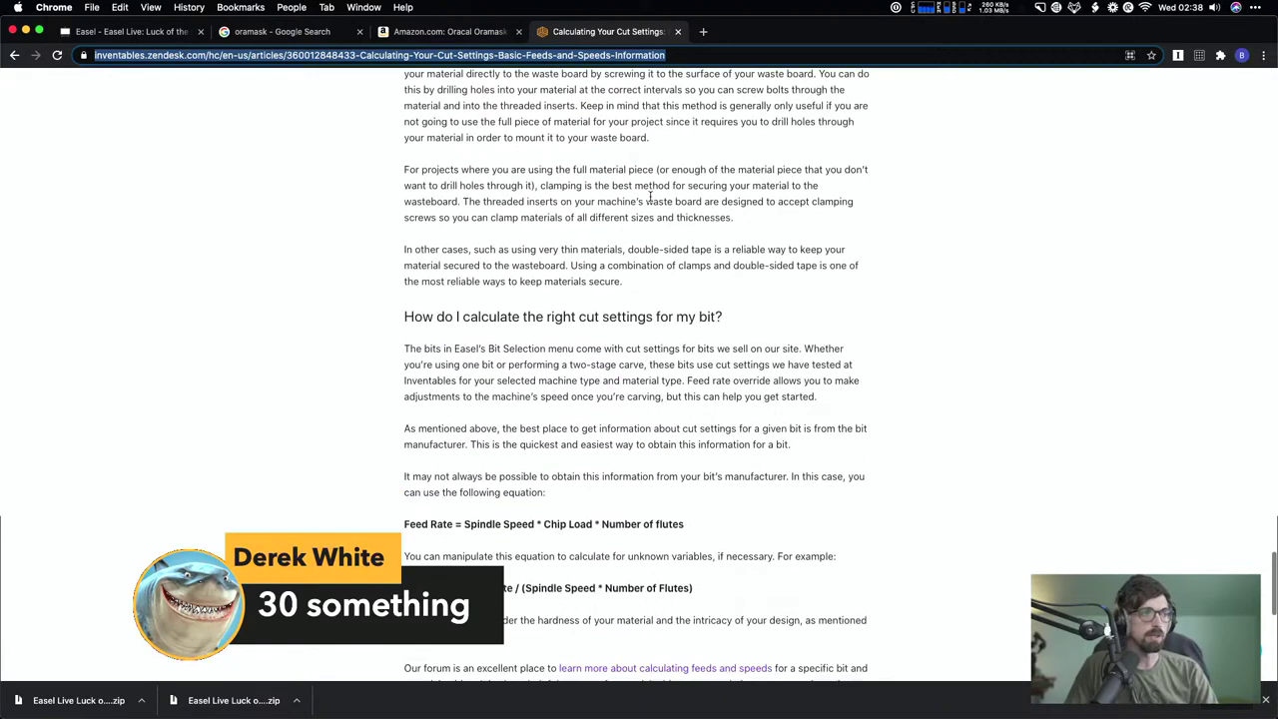
scroll(649, 196, down, 3)
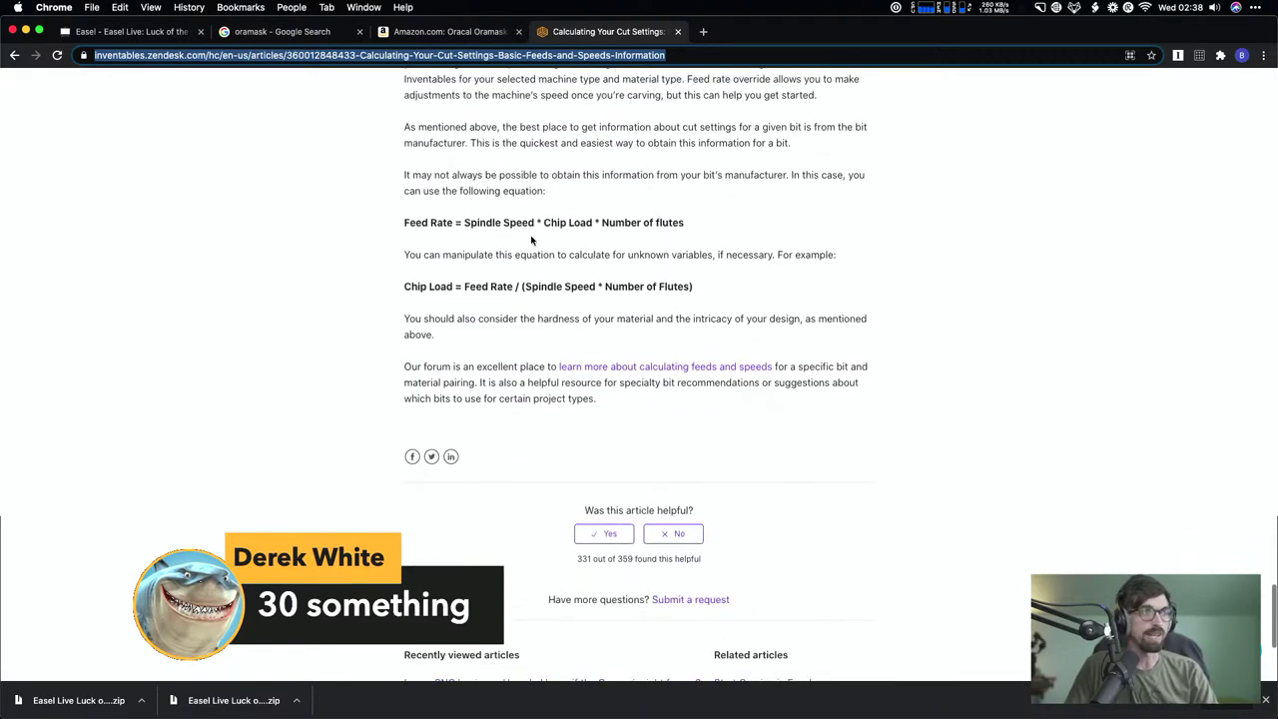
- Examine the feed rate equation, highlighting its Chip Load term, and the closing advice on material hardness and design intricacy
drag(492, 218, 568, 222)
click(620, 226)
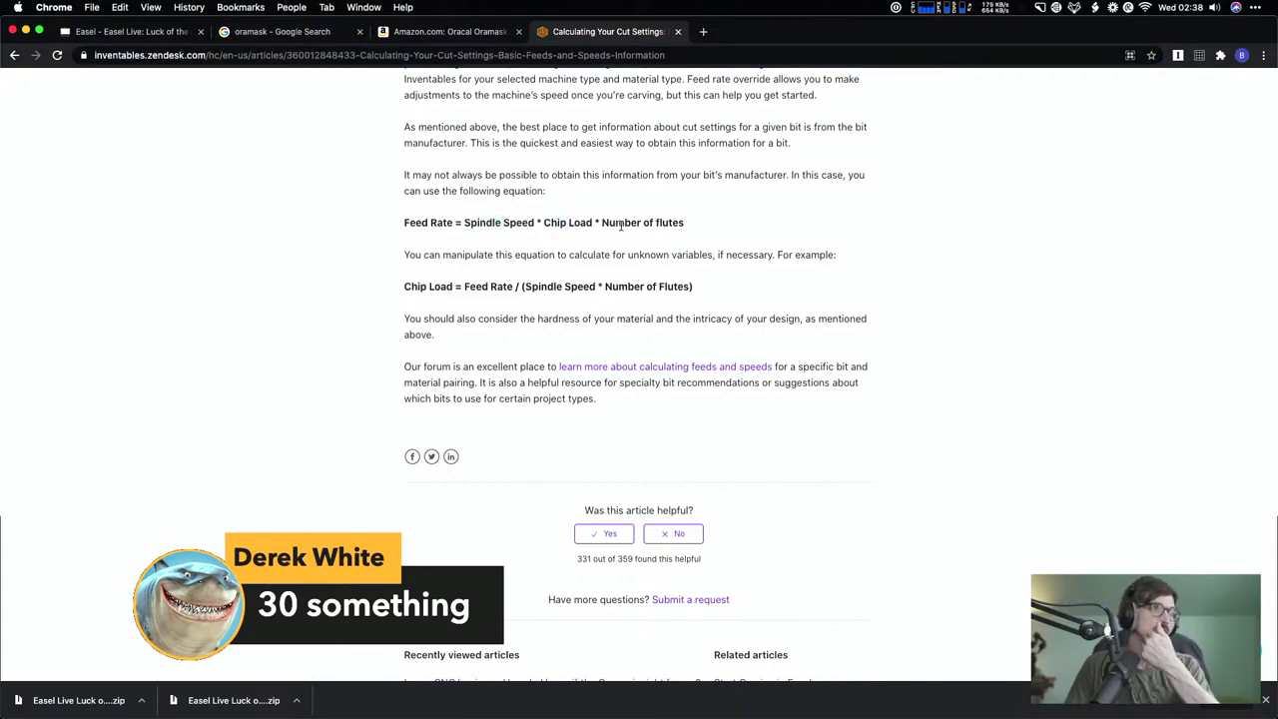
drag(543, 222, 596, 222)
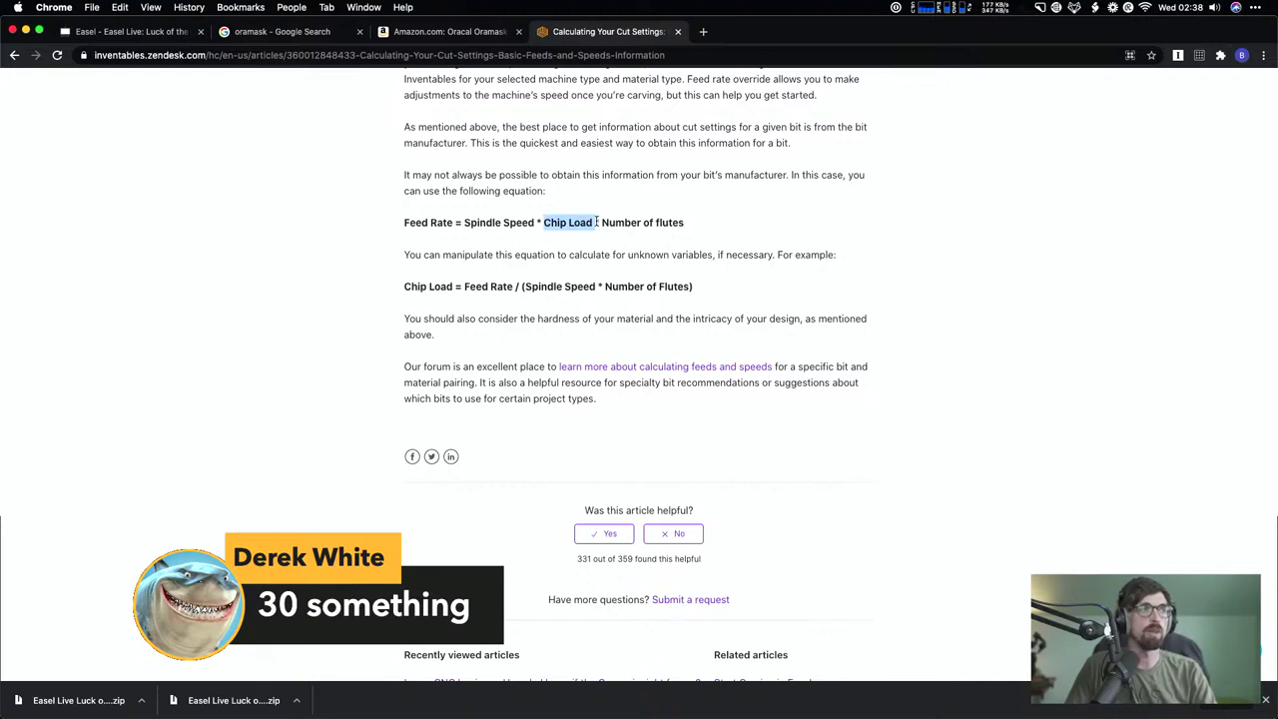
click(585, 222)
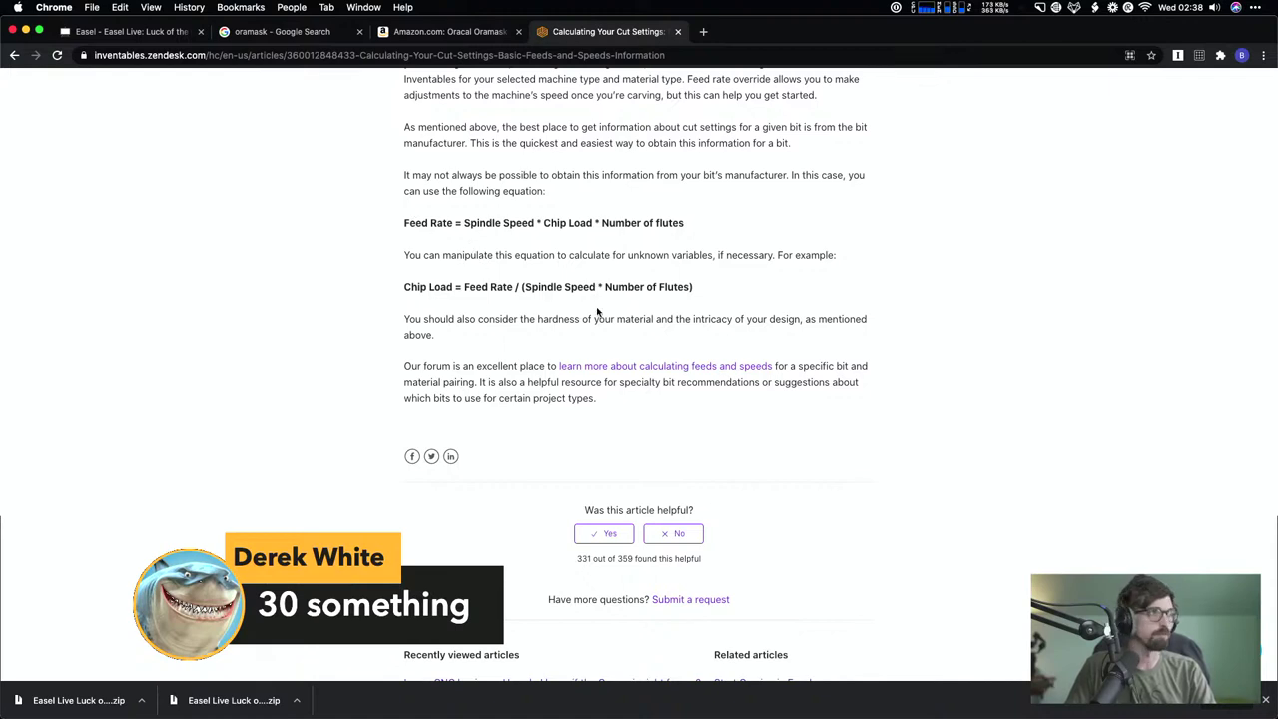
scroll(596, 312, down, 1)
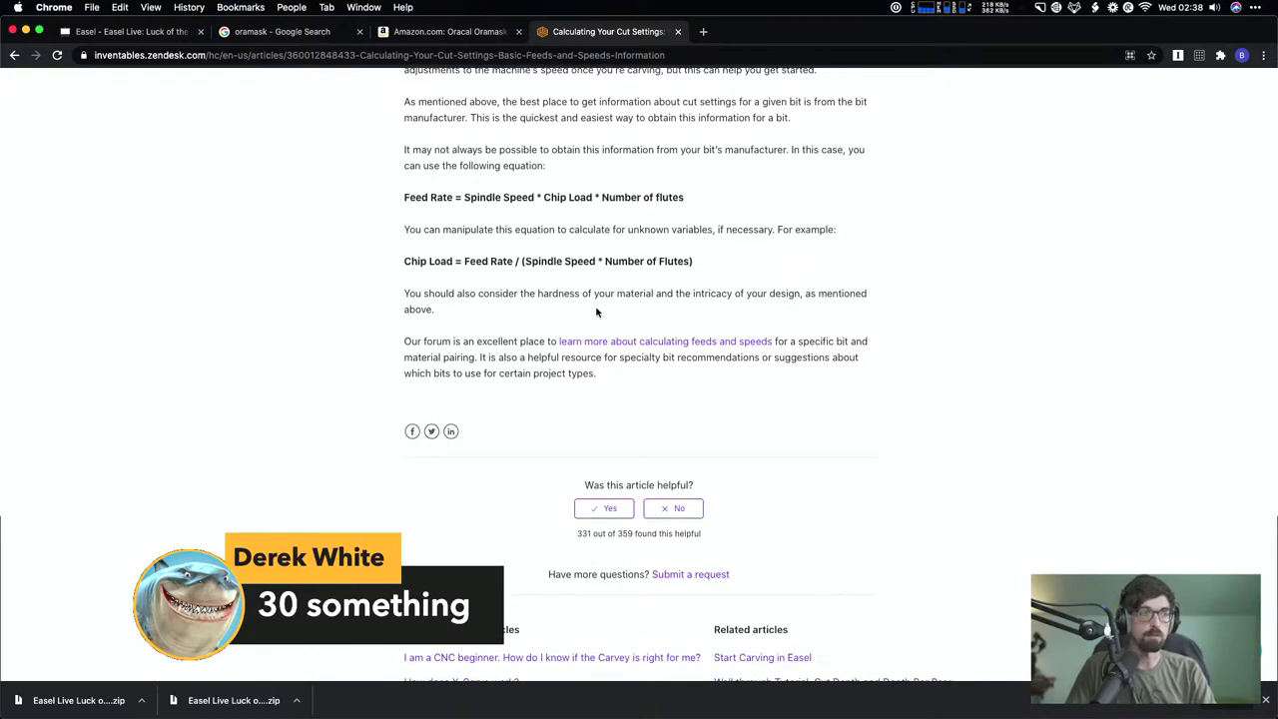